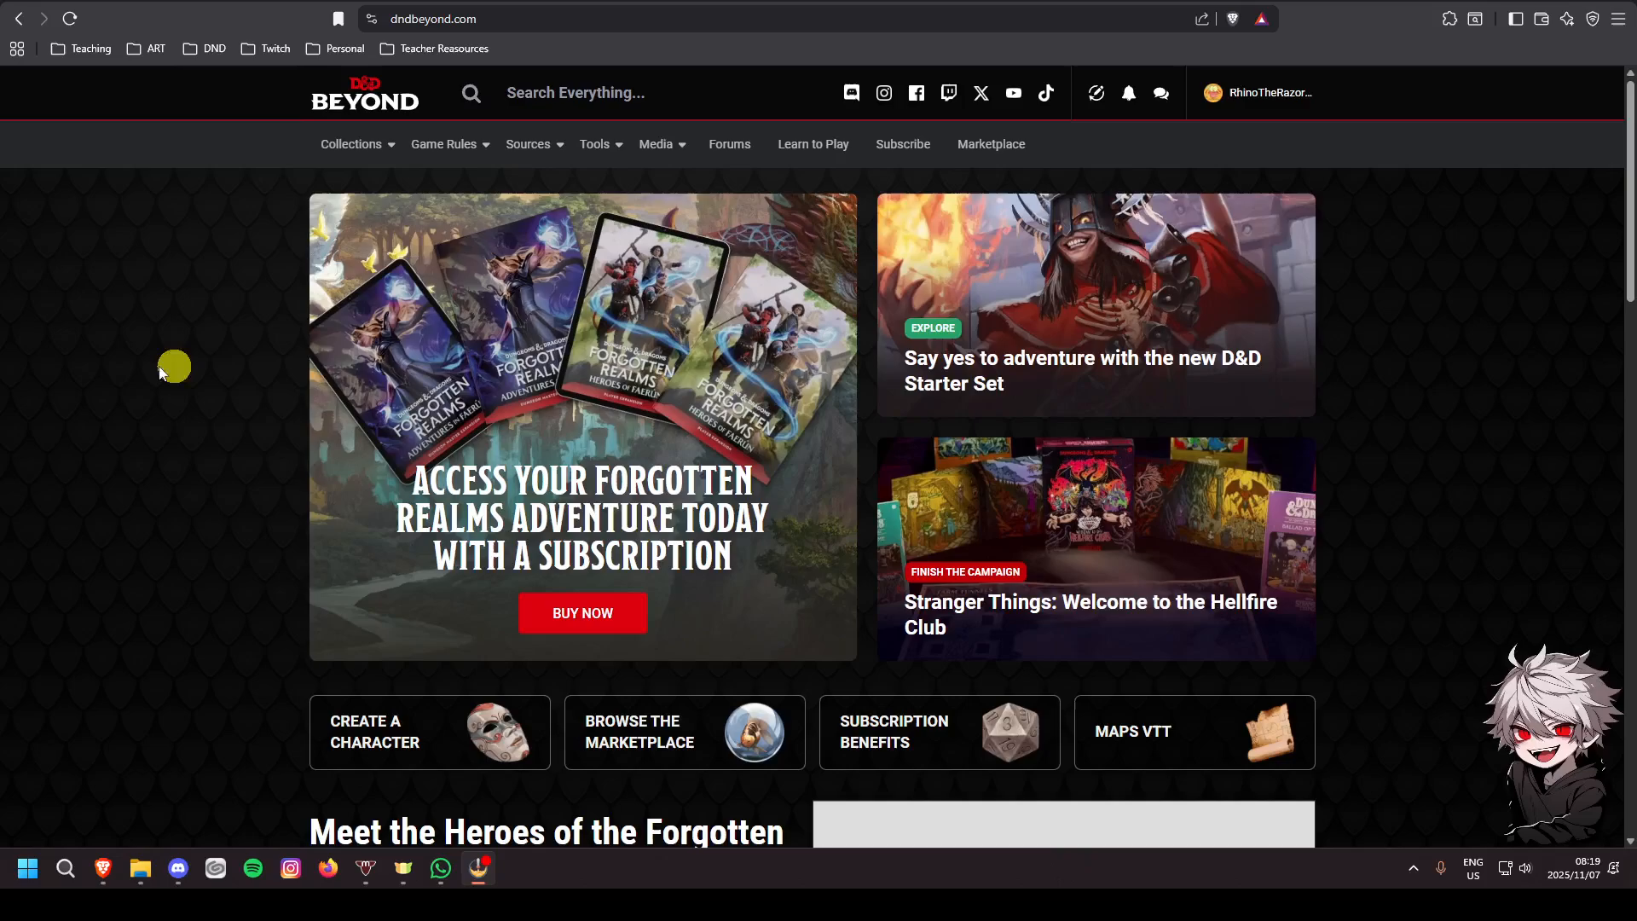
Start a new character with the Standard creation method and name it "Bard y"
{"action": "left_click", "coordinate": [428, 742]}
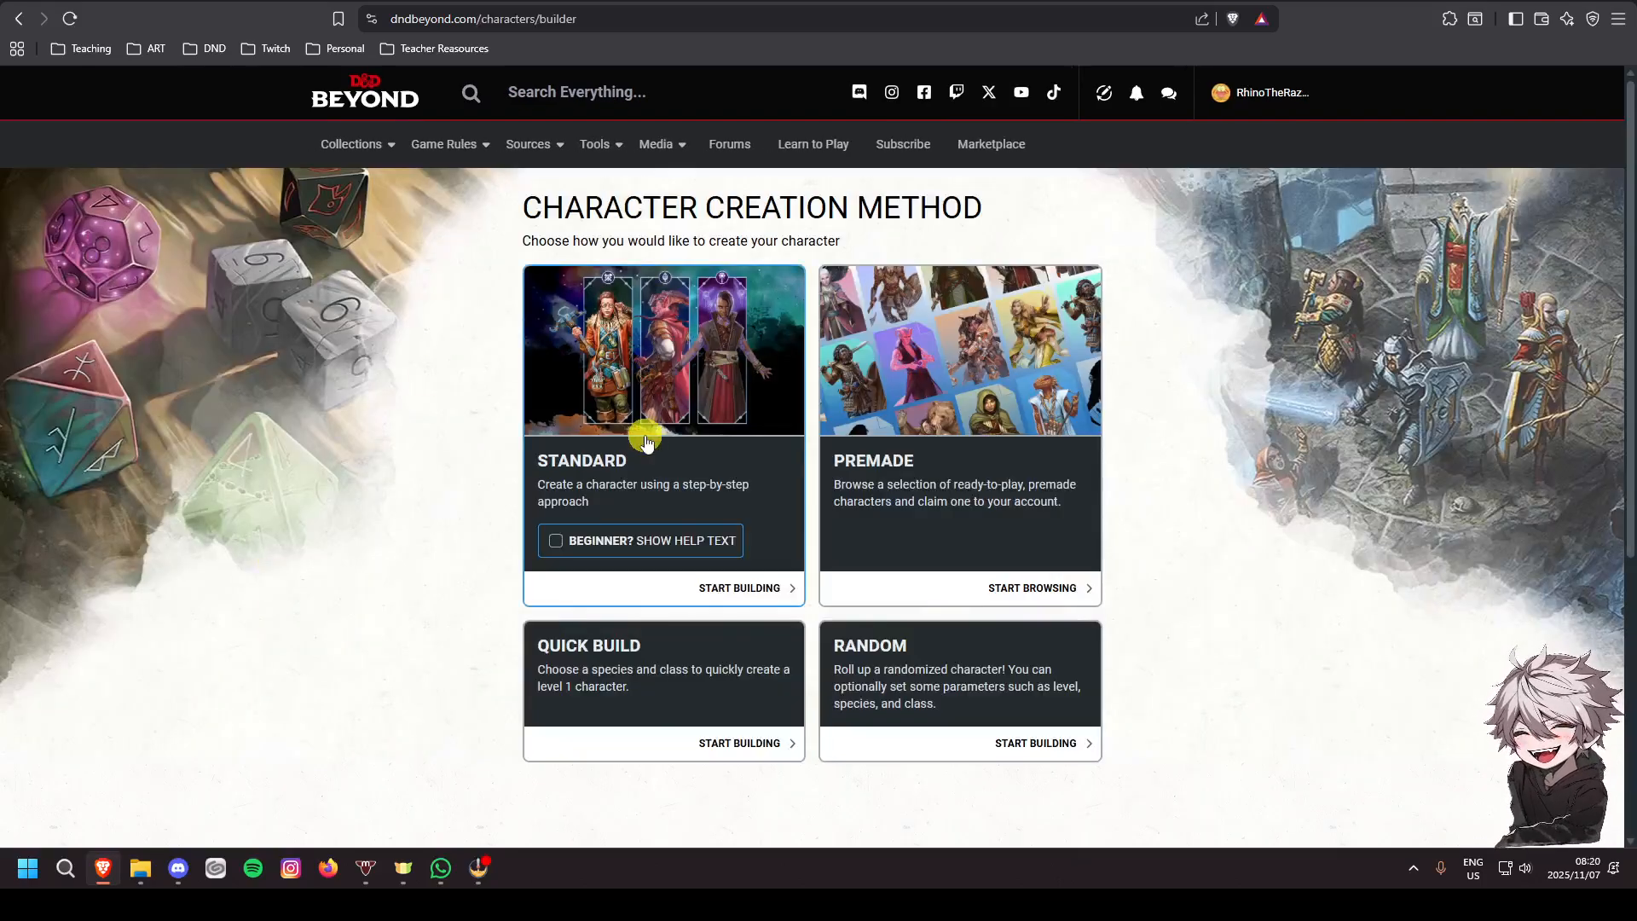
{"action": "left_click", "coordinate": [647, 441]}
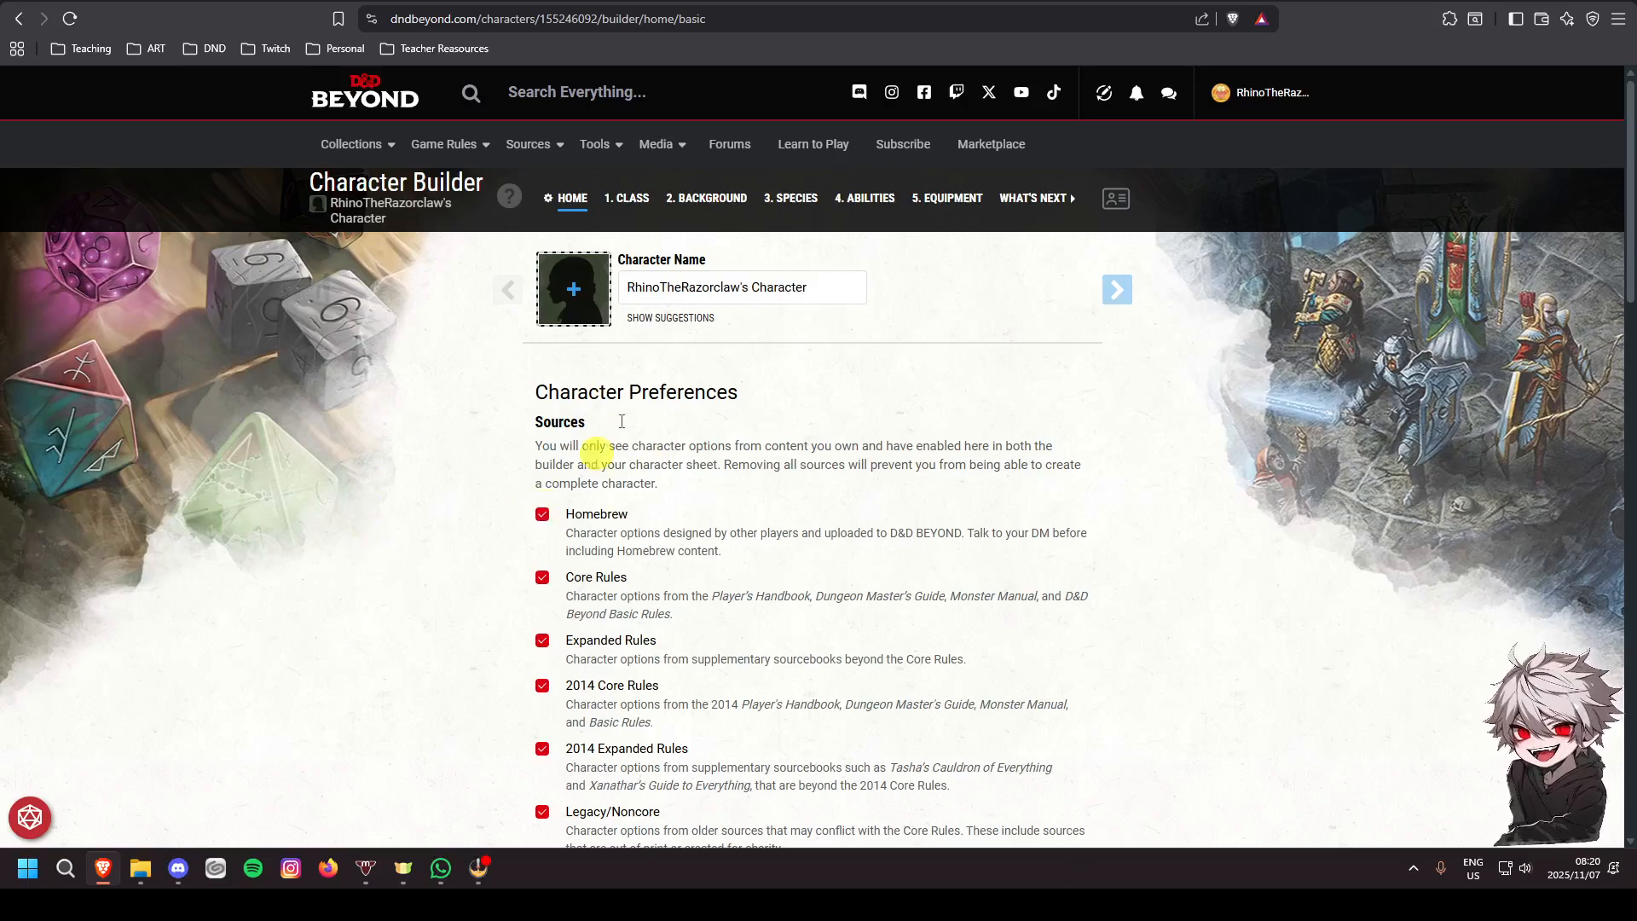
{"action": "left_click", "coordinate": [820, 287]}
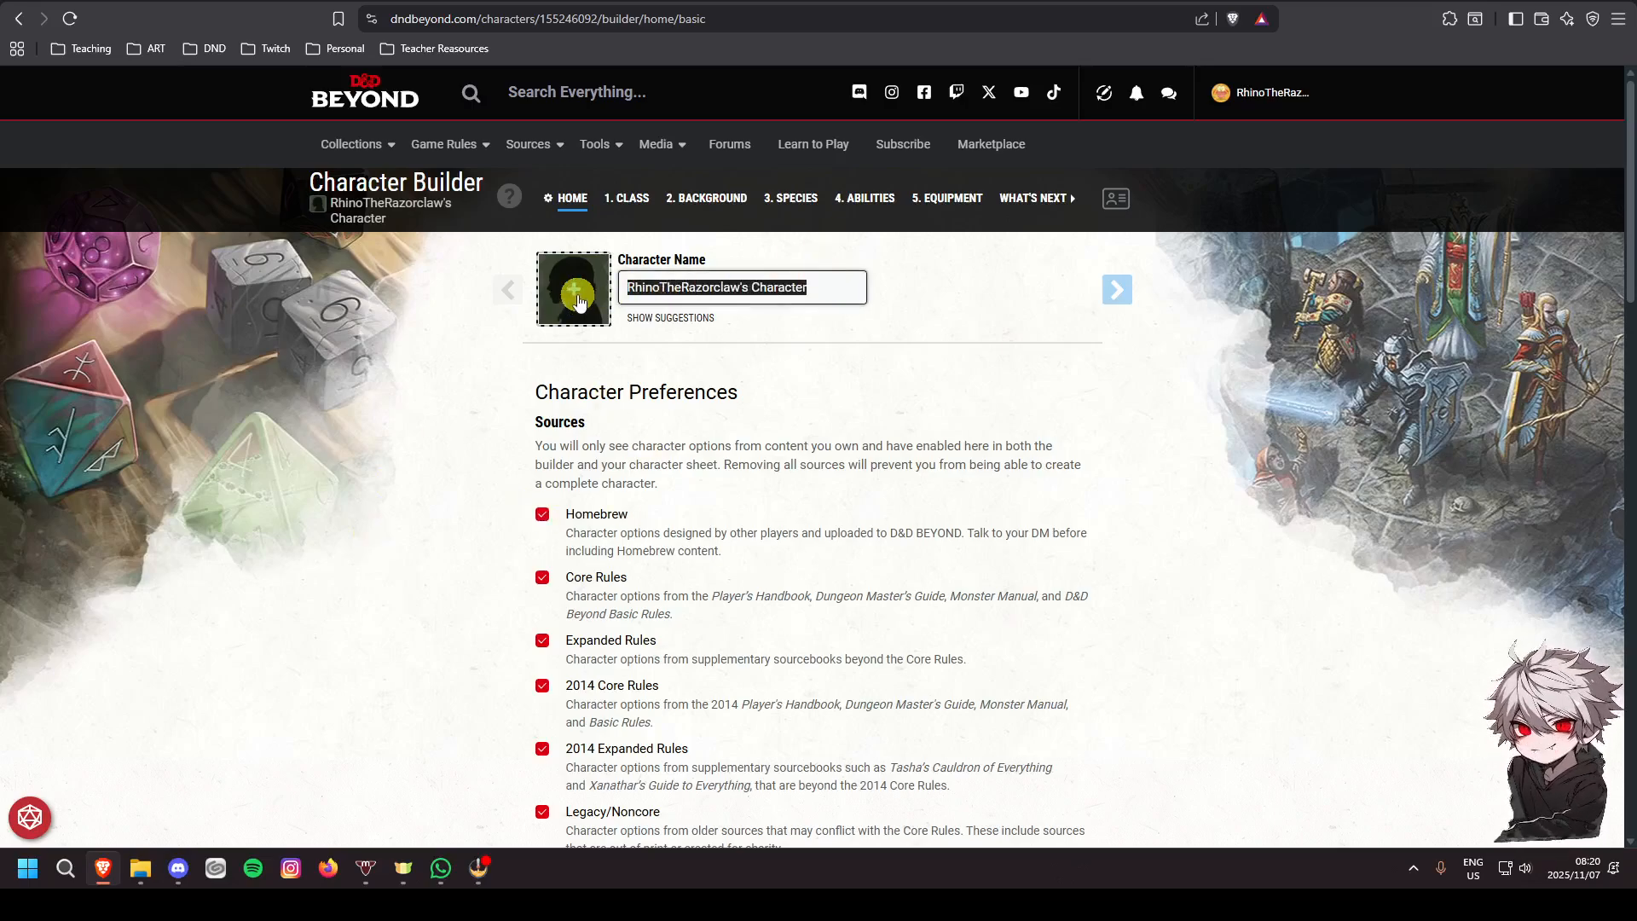
{"action": "type", "text": "Bard y"}
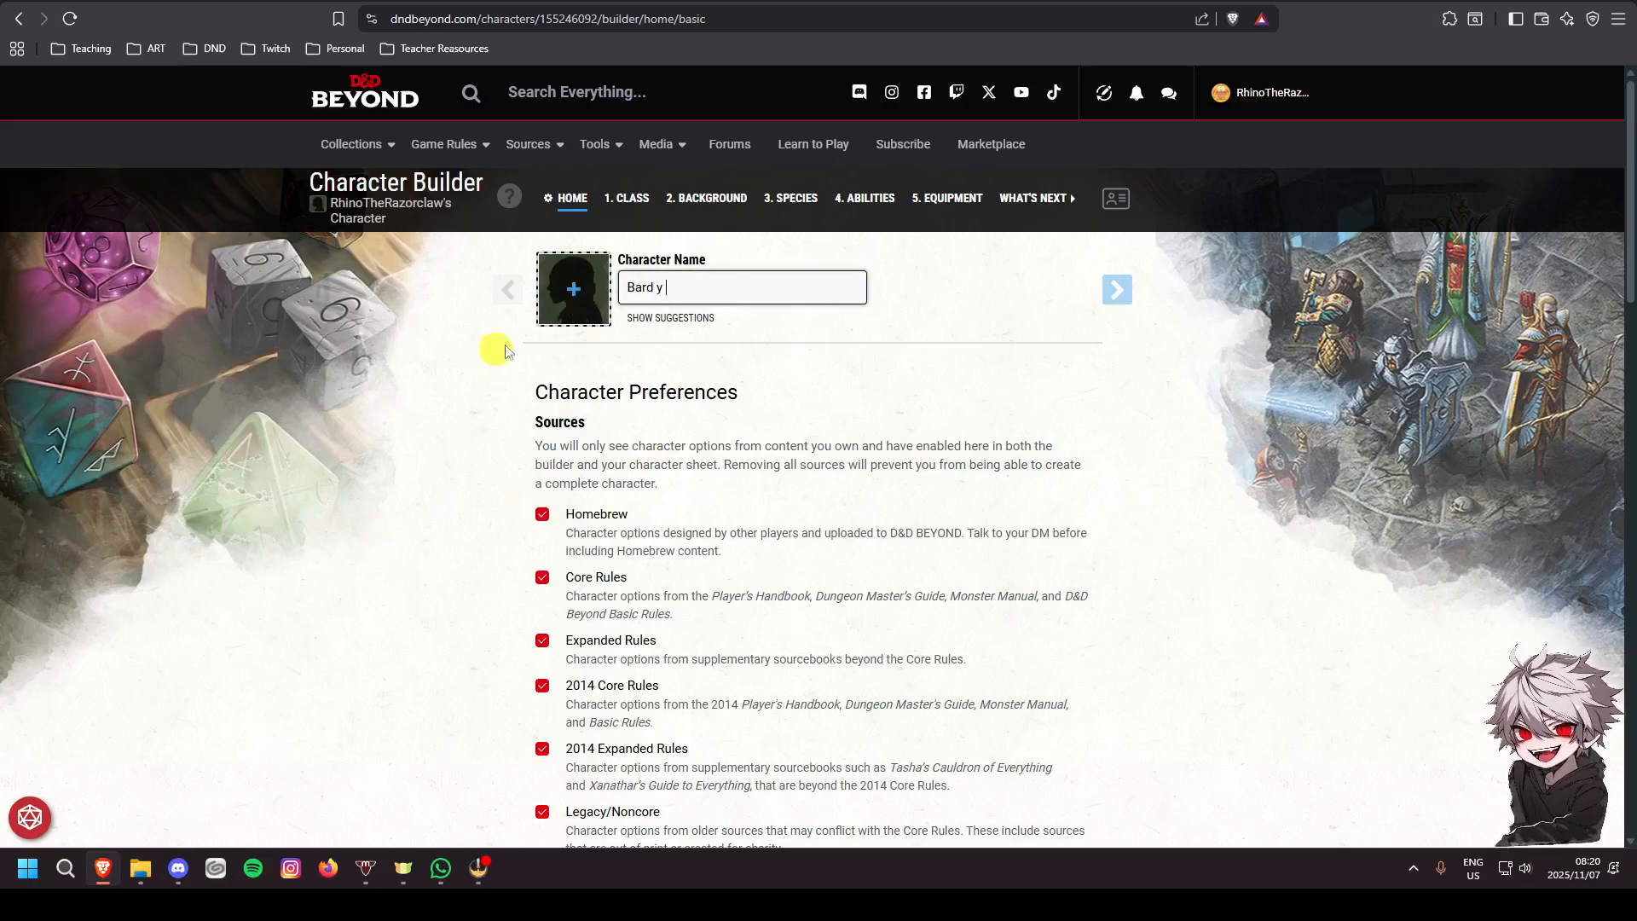
Give the character the built-in portrait of the pale, blonde long-haired elf on a light green background
{"action": "left_click", "coordinate": [573, 290]}
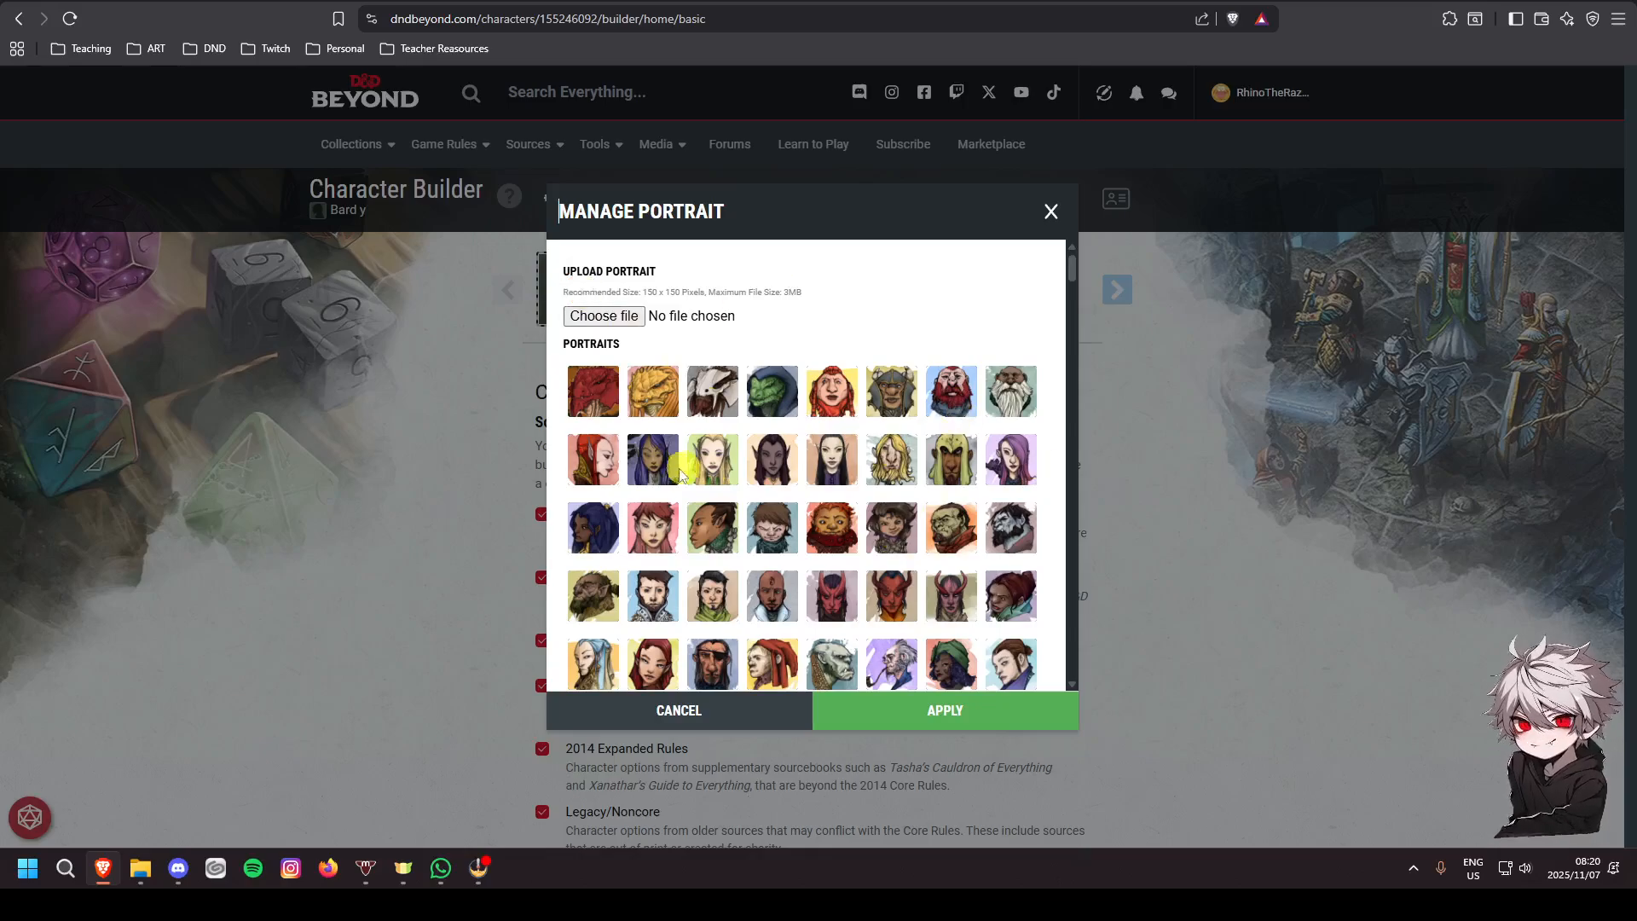
{"action": "left_click", "coordinate": [712, 459]}
{"action": "left_click", "coordinate": [959, 713]}
Disable Homebrew, Expanded Rules, 2014 Core Rules, 2014 Expanded Rules, Legacy/Noncore and all partnered content, keeping only Core Rules as a source
{"action": "scroll", "coordinate": [517, 500], "scroll_direction": "down", "scroll_amount": 1}
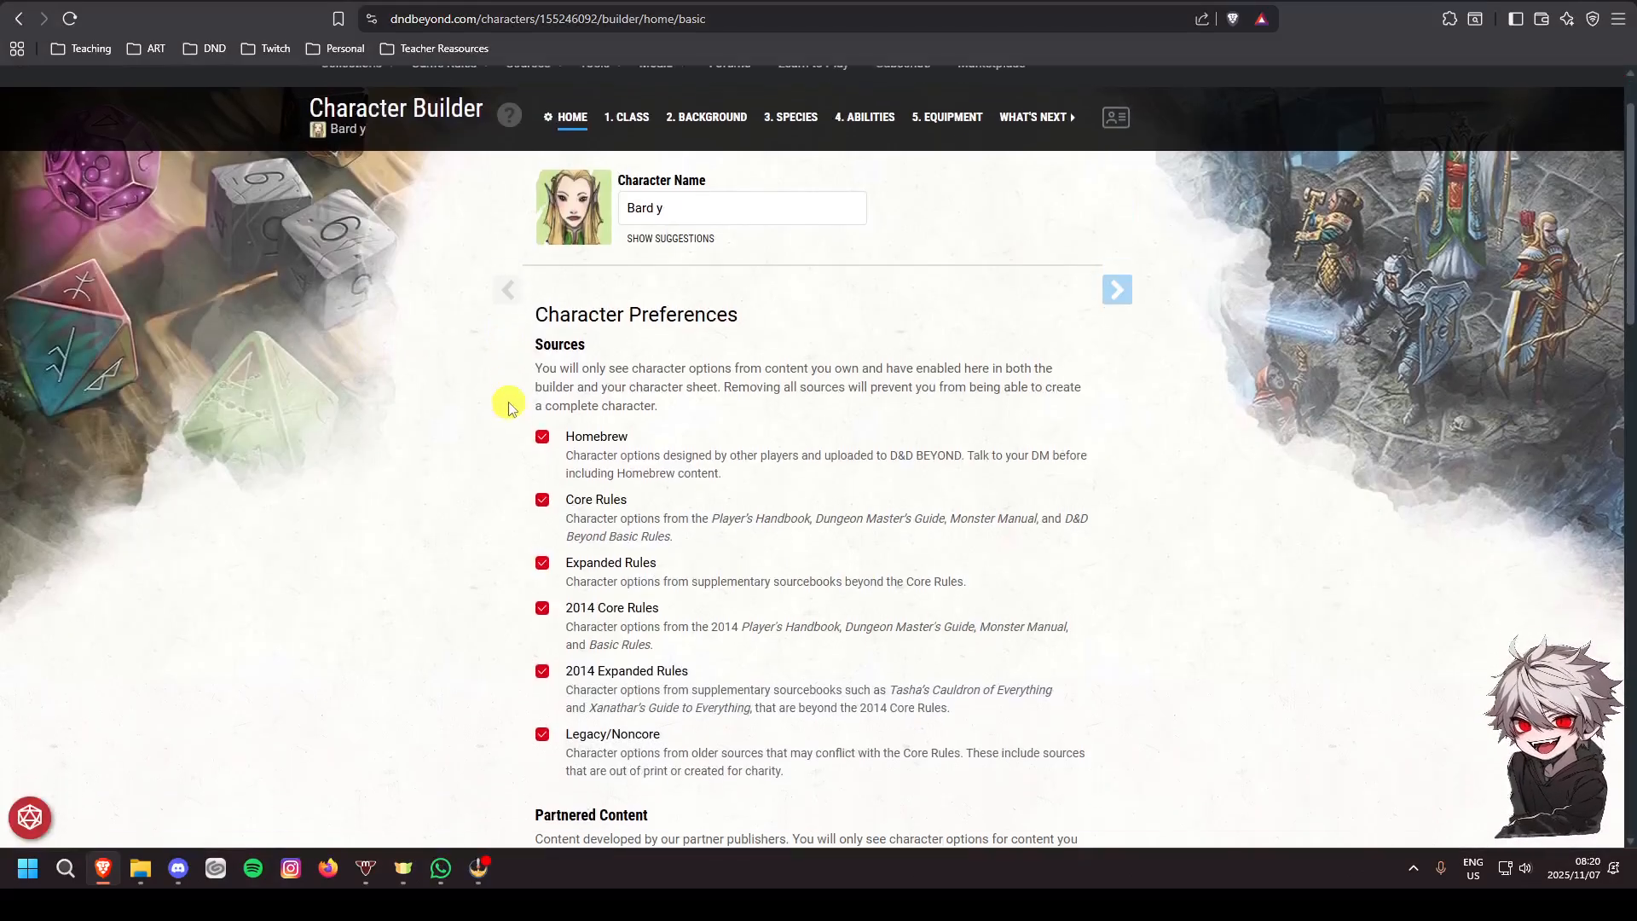
{"action": "left_click", "coordinate": [537, 431]}
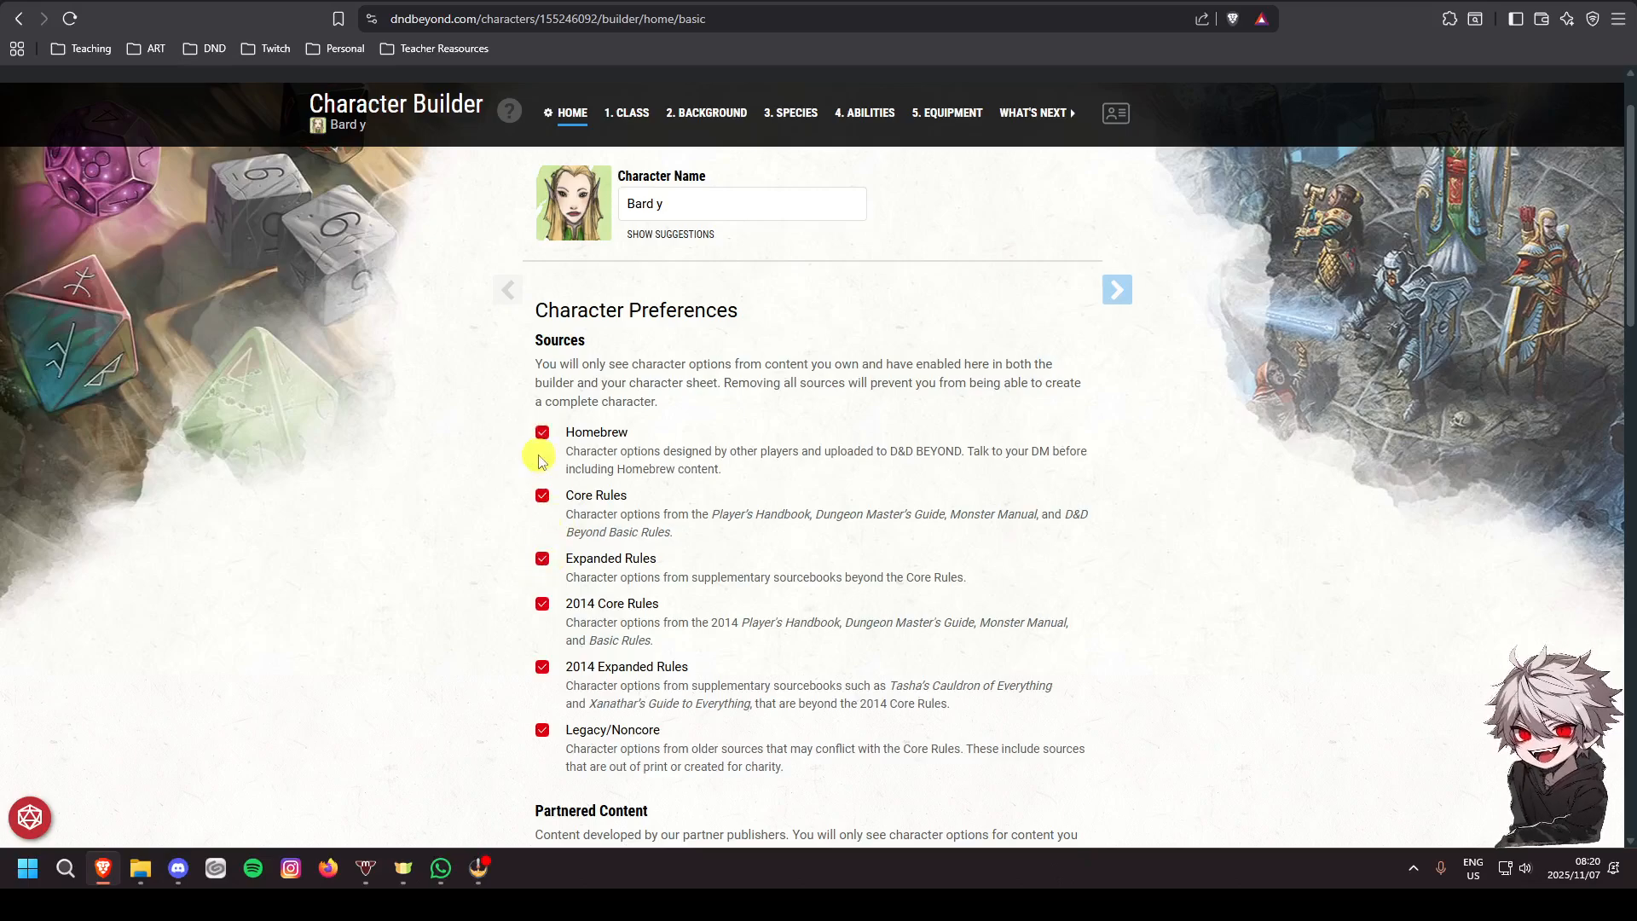
{"action": "left_click", "coordinate": [543, 557]}
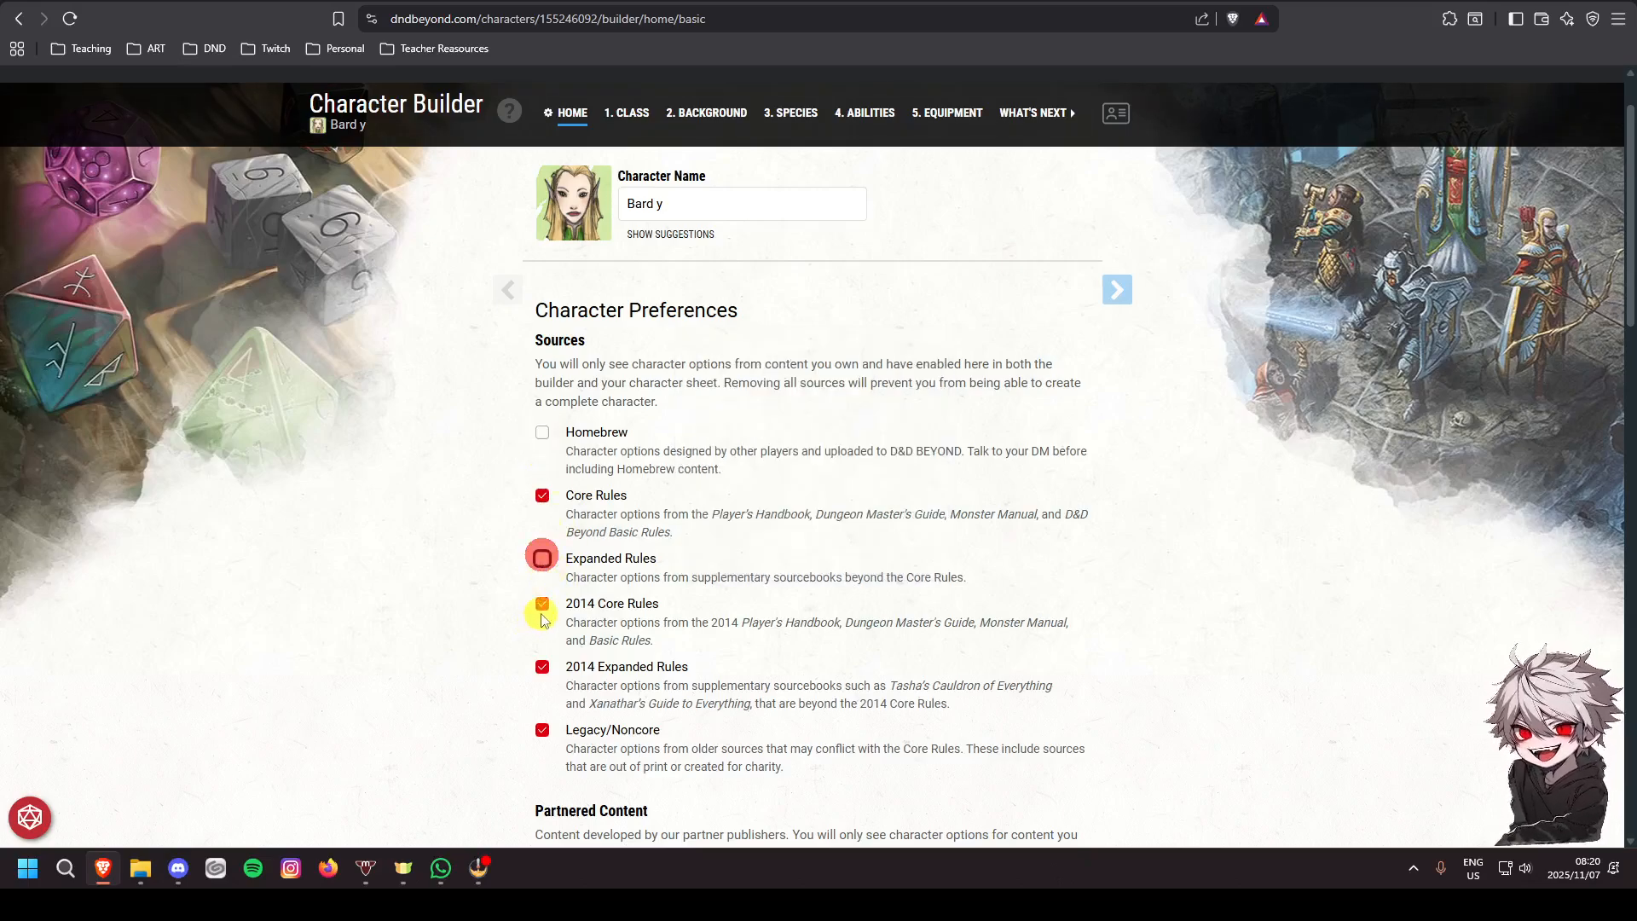
{"action": "left_click", "coordinate": [542, 603]}
{"action": "left_click", "coordinate": [541, 668]}
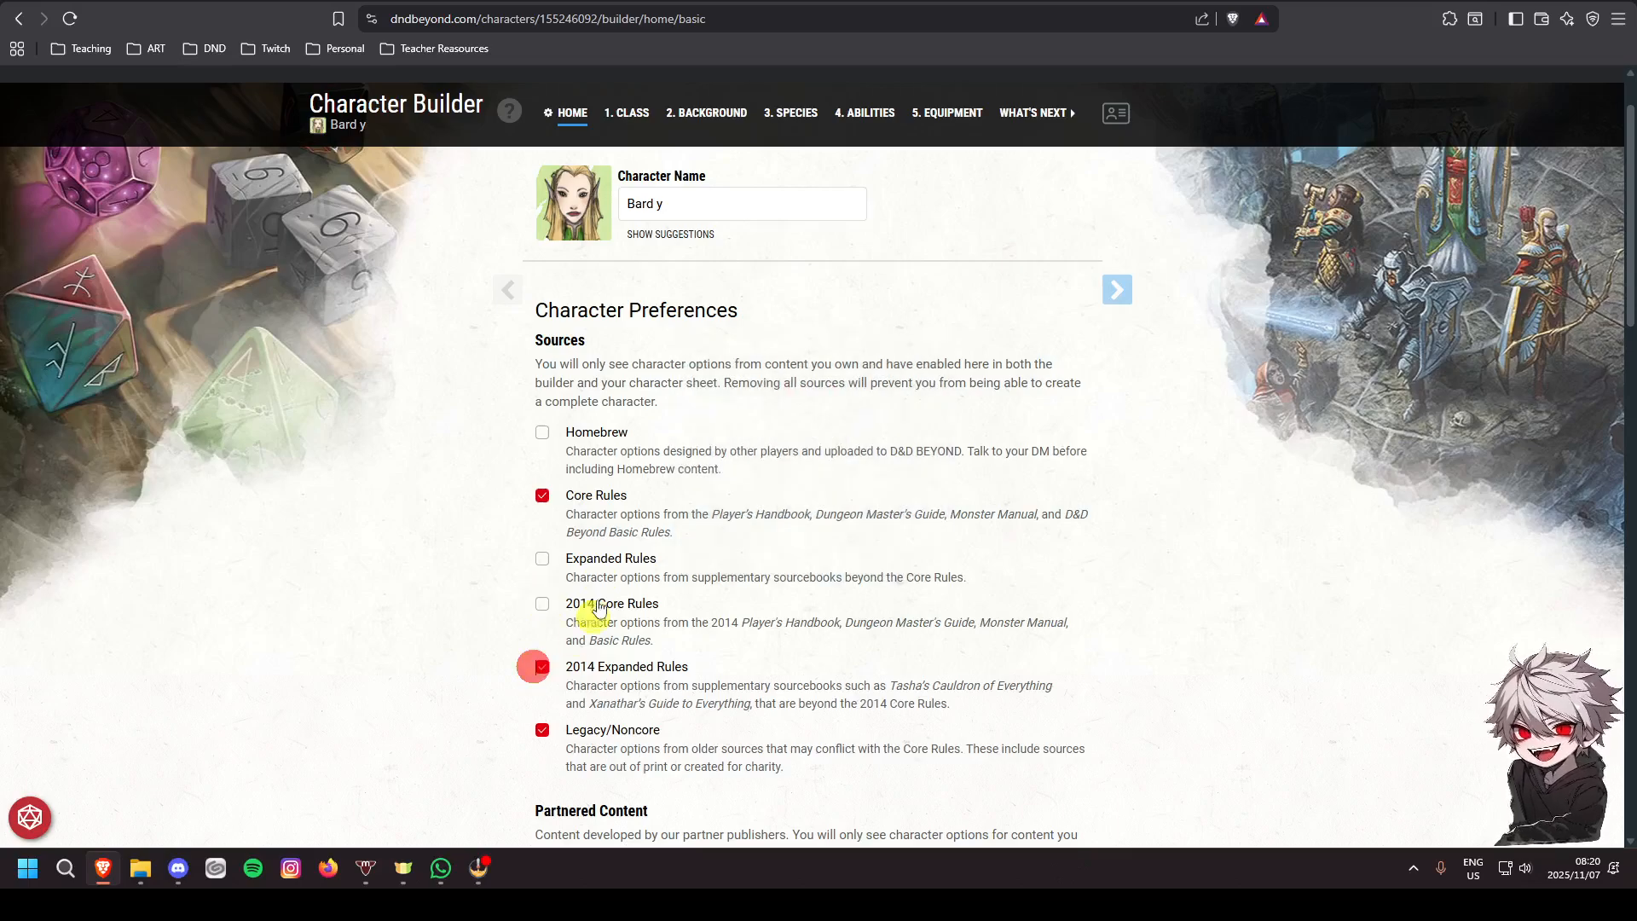
{"action": "scroll", "coordinate": [588, 550], "scroll_direction": "down", "scroll_amount": 3}
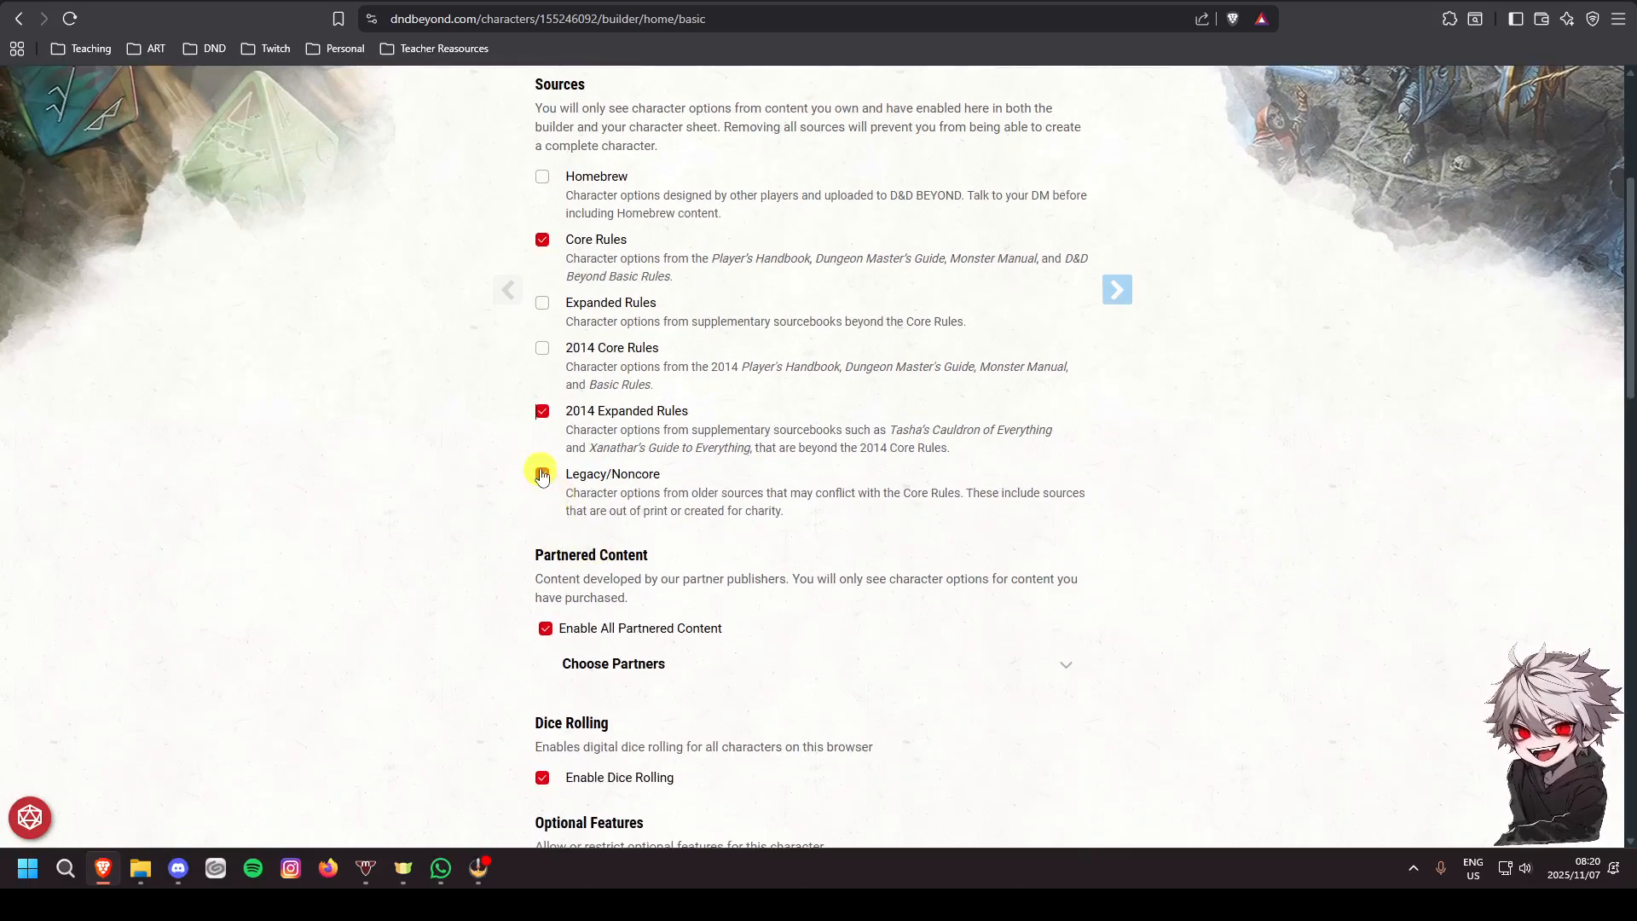
{"action": "left_click", "coordinate": [542, 478]}
{"action": "left_click", "coordinate": [542, 415]}
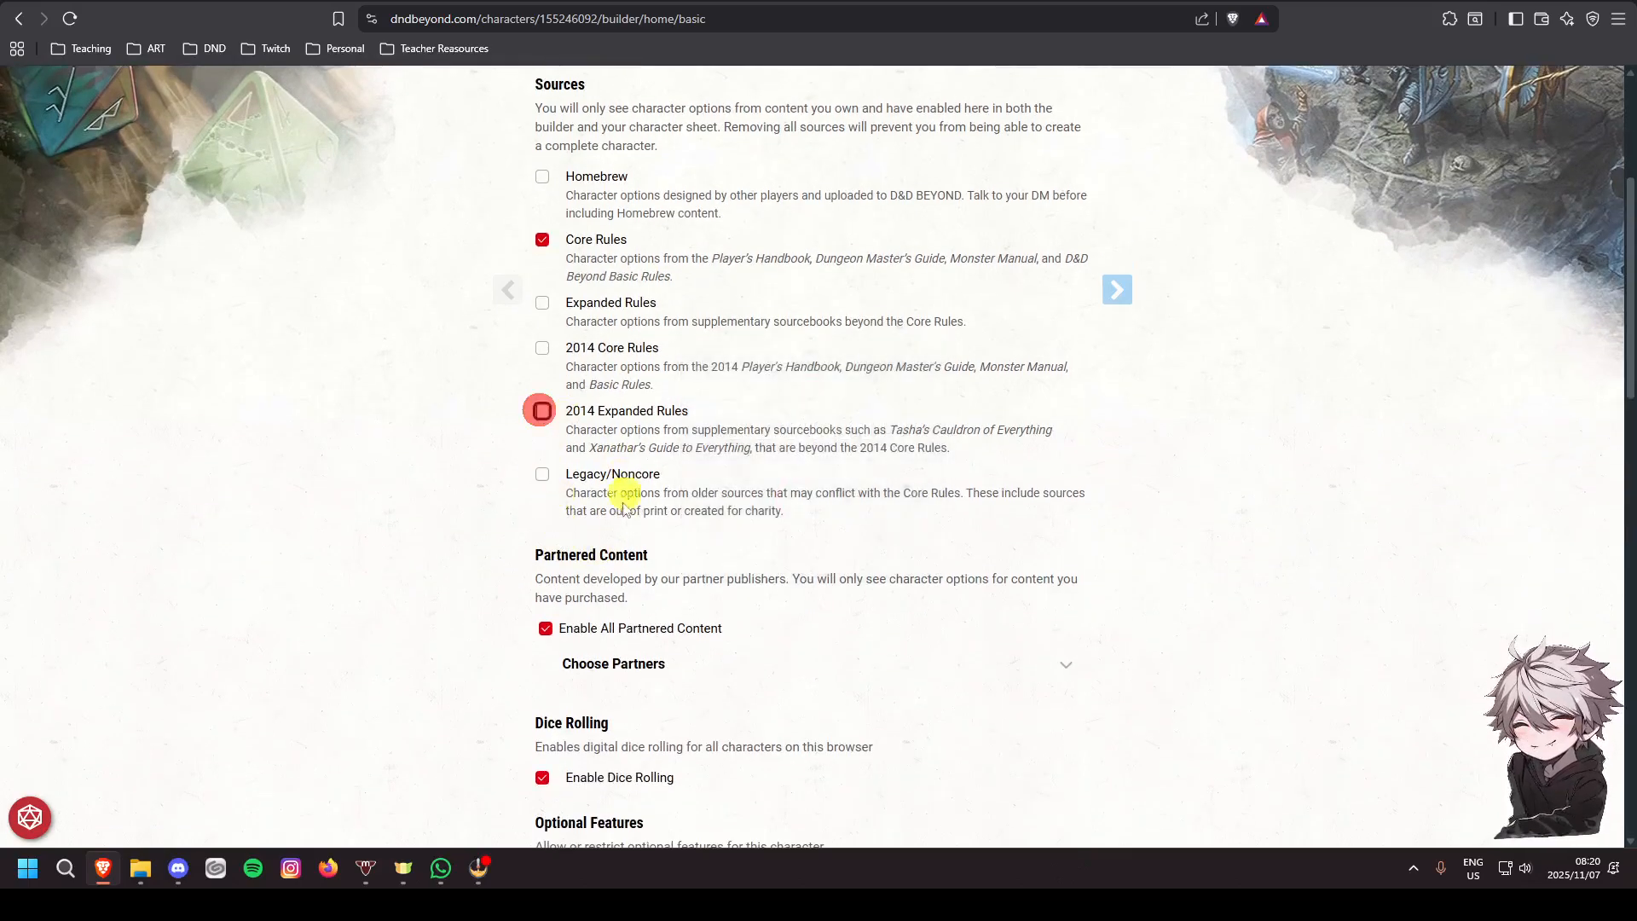
{"action": "left_click", "coordinate": [552, 636]}
Set the character's encumbrance type to No Encumbrance in the preferences
{"action": "scroll", "coordinate": [562, 580], "scroll_direction": "down", "scroll_amount": 3}
{"action": "left_click", "coordinate": [544, 529]}
{"action": "scroll", "coordinate": [542, 529], "scroll_direction": "down", "scroll_amount": 5}
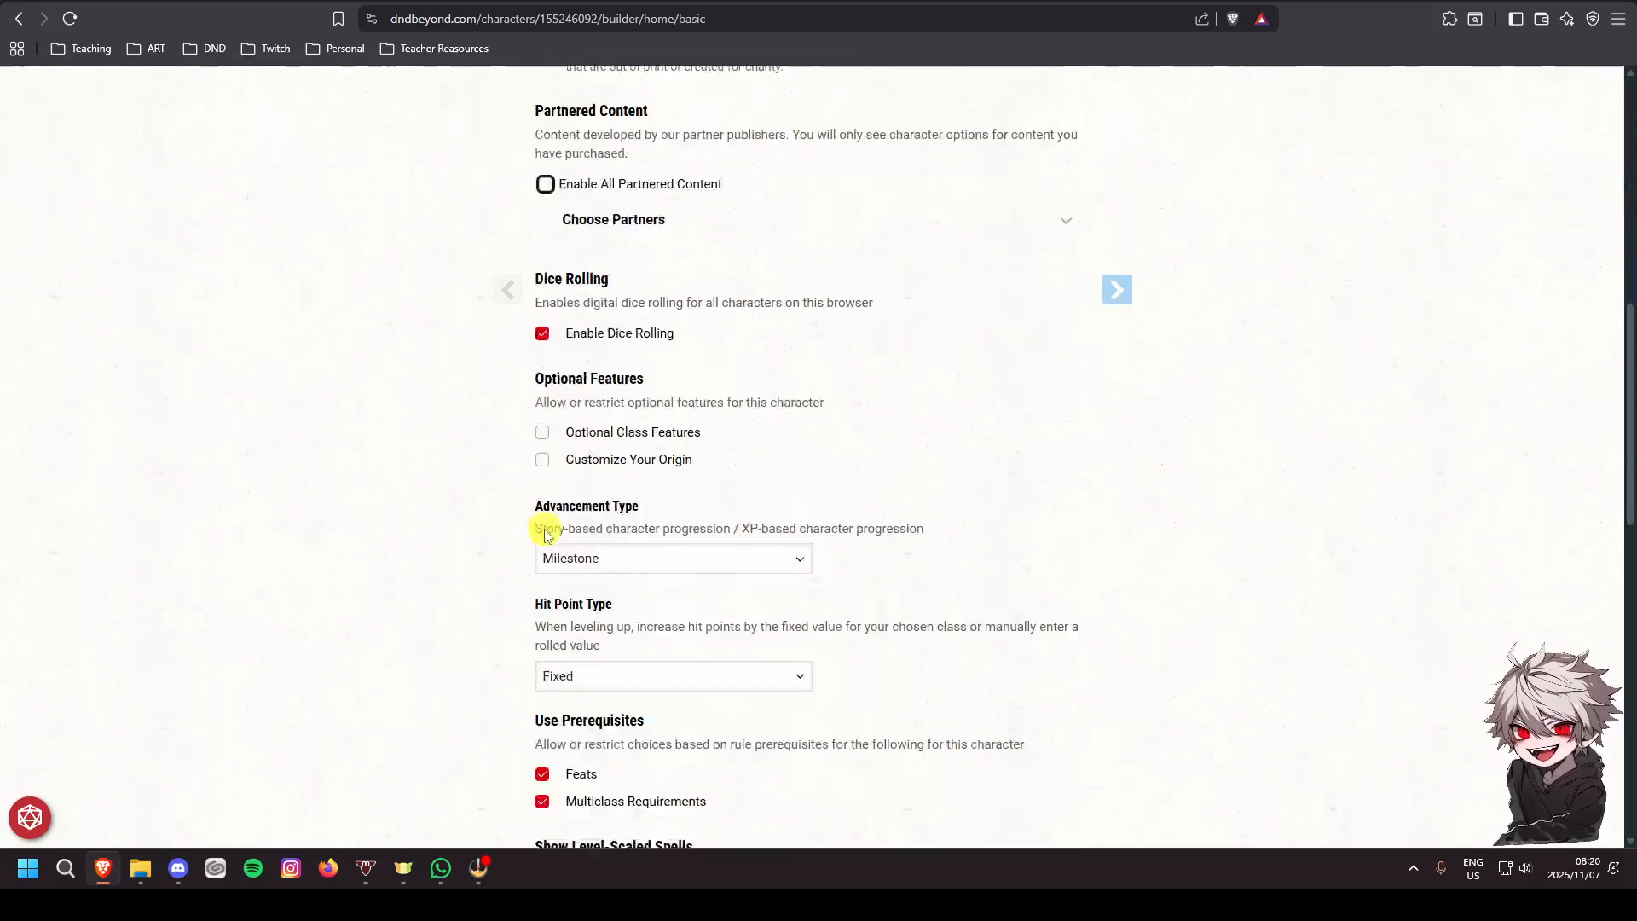
{"action": "left_click", "coordinate": [541, 566]}
{"action": "scroll", "coordinate": [543, 570], "scroll_direction": "down", "scroll_amount": 4}
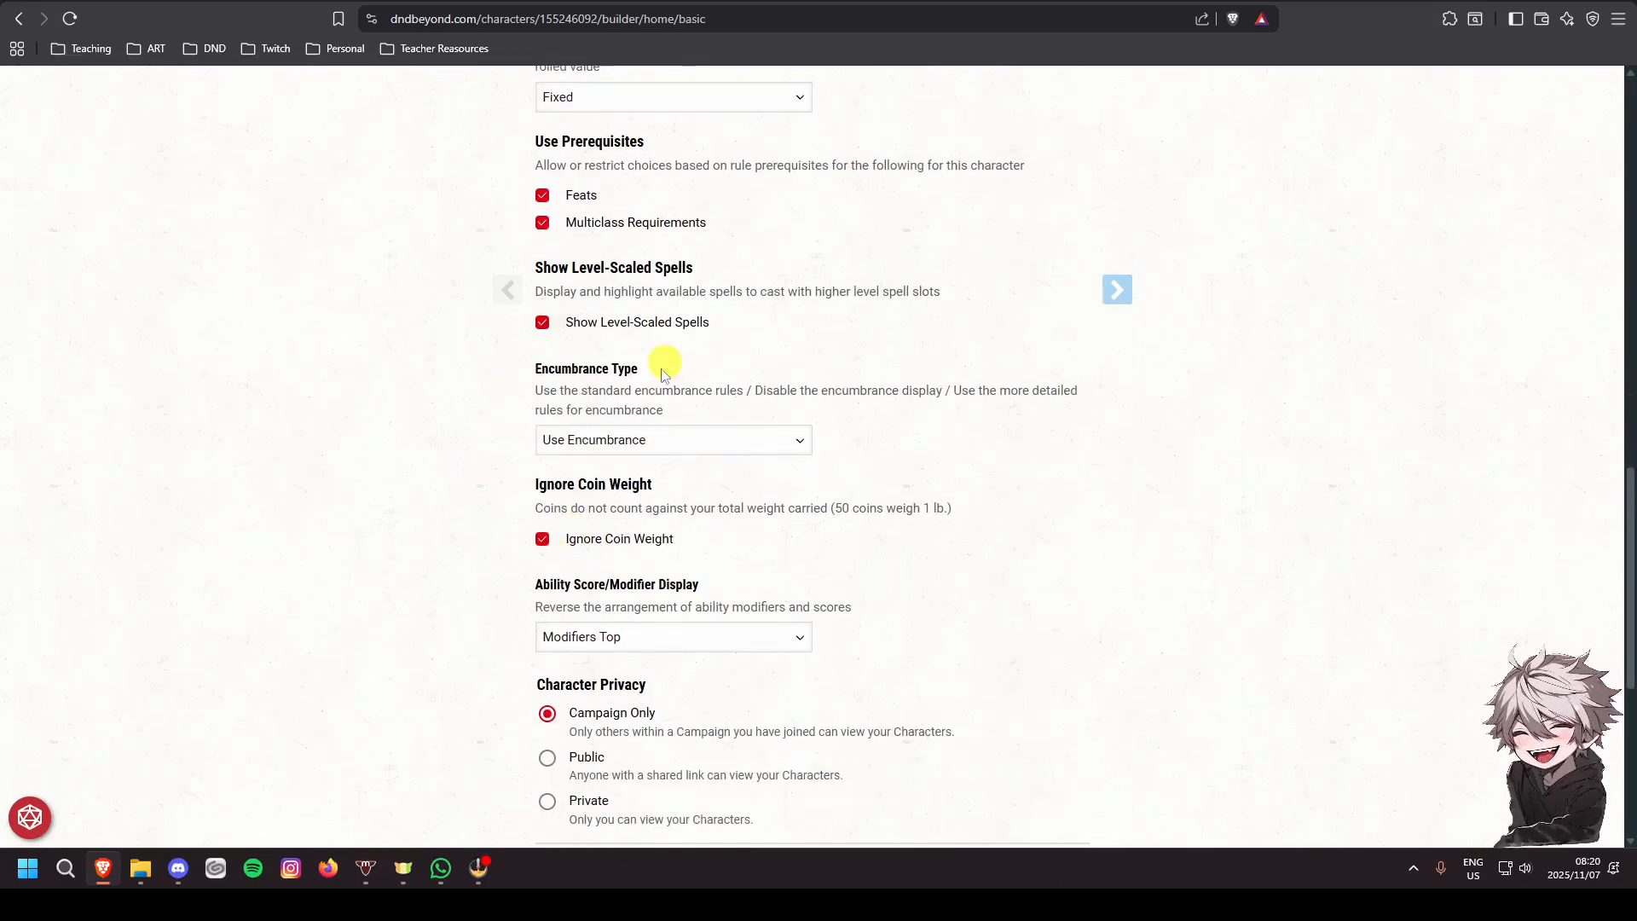
{"action": "left_click", "coordinate": [628, 450]}
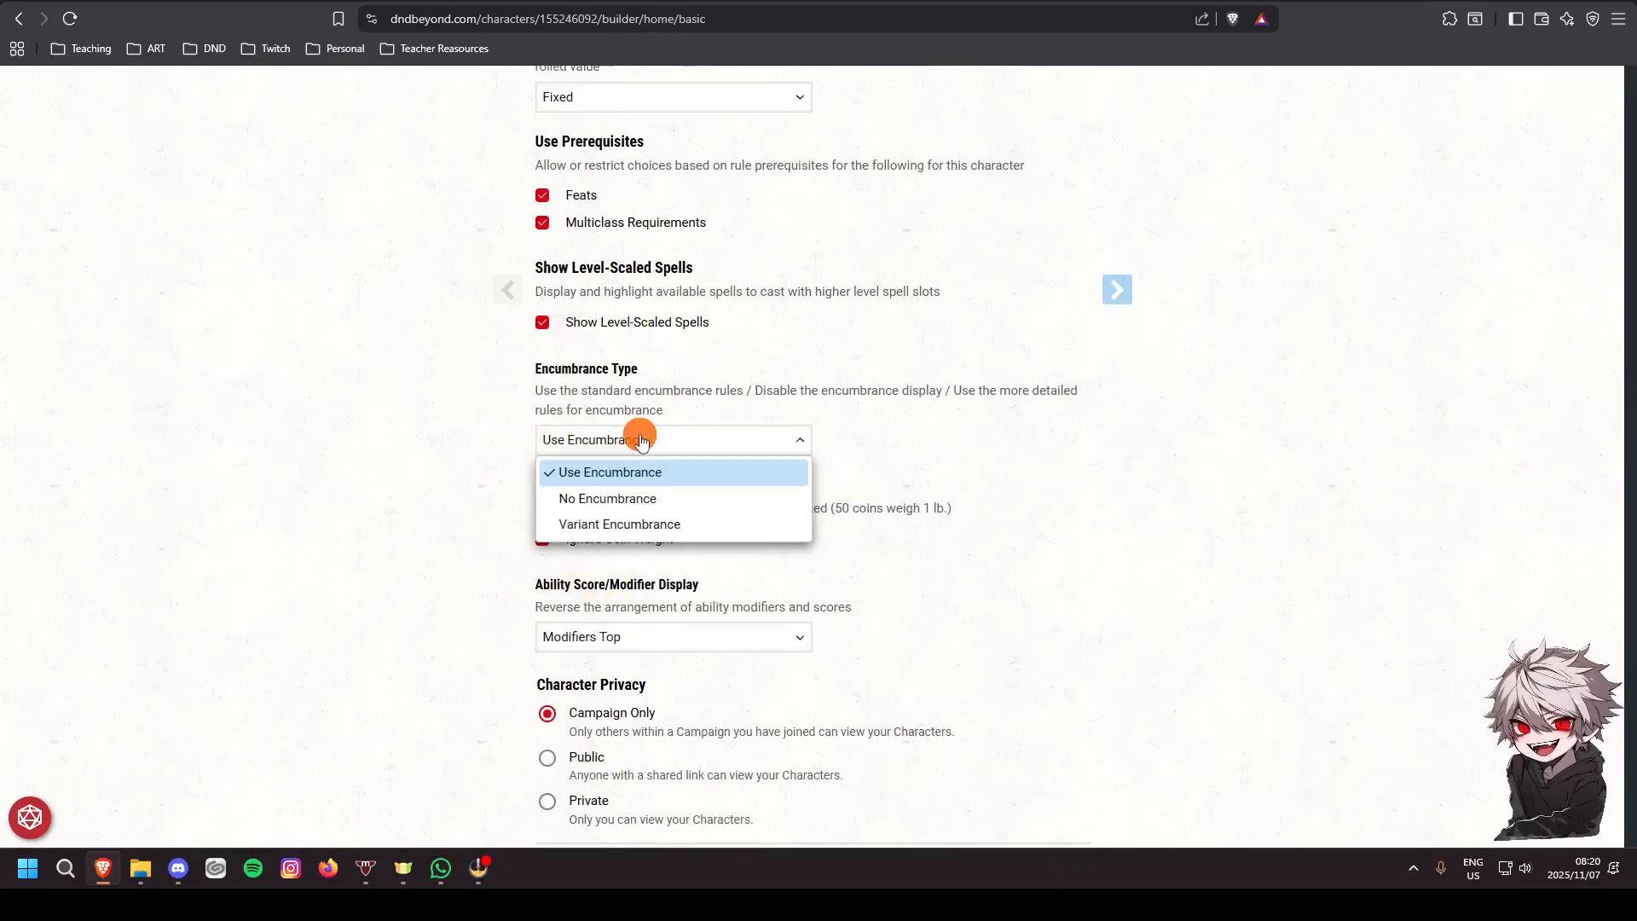
{"action": "left_click", "coordinate": [628, 499]}
Set the character privacy to Public
{"action": "scroll", "coordinate": [483, 533], "scroll_direction": "down", "scroll_amount": 3}
{"action": "left_click", "coordinate": [548, 503]}
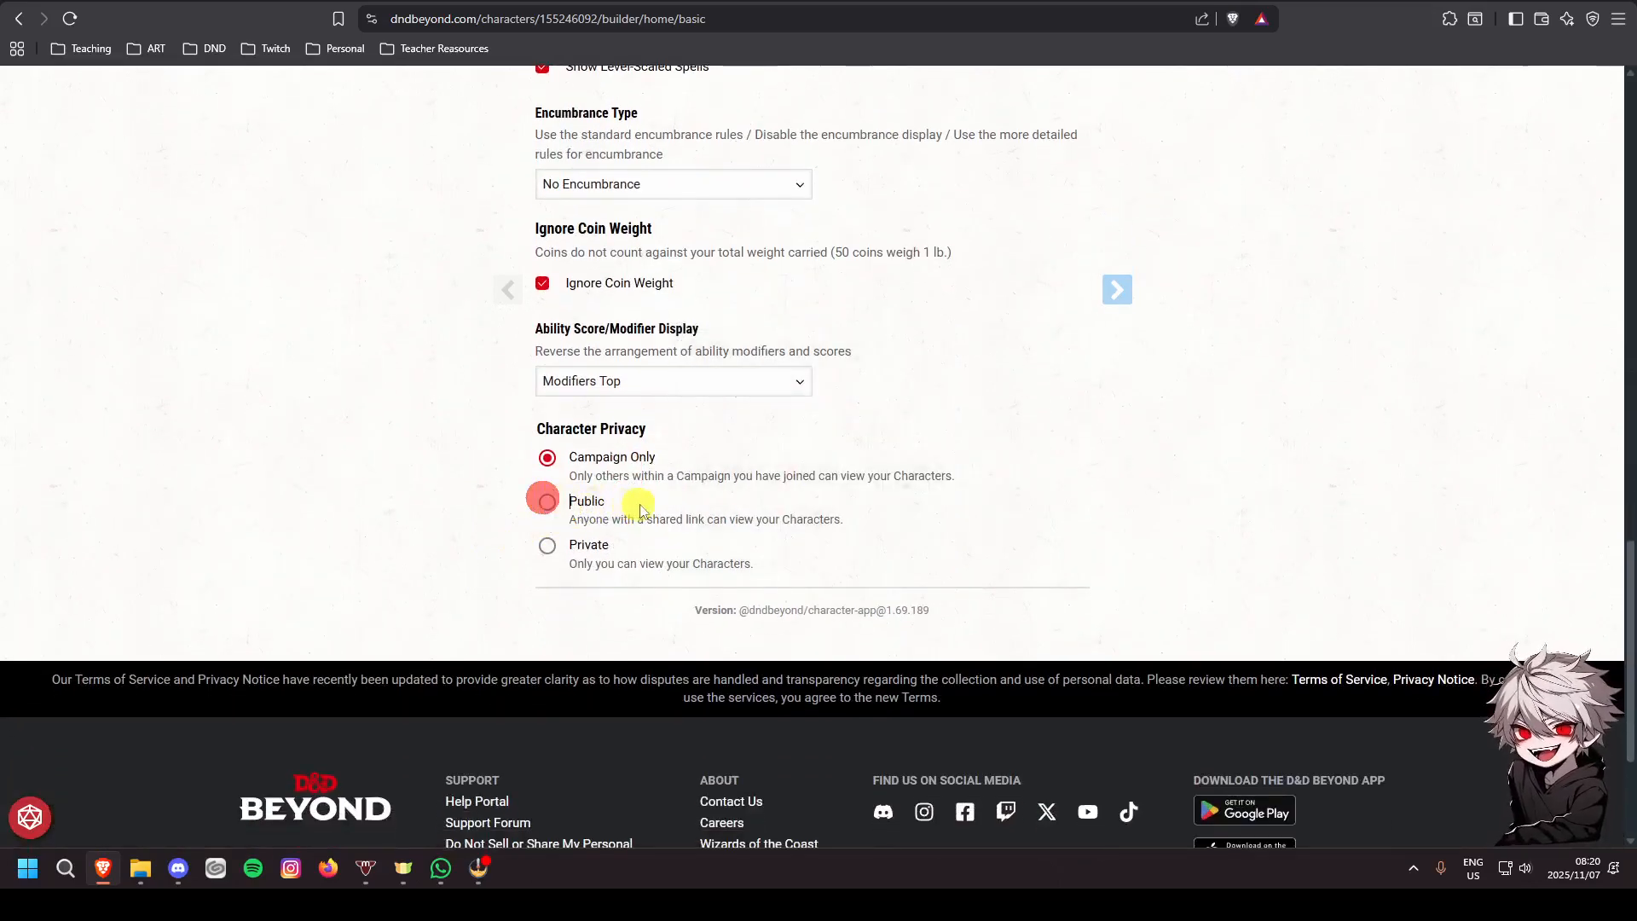
{"action": "left_click", "coordinate": [550, 507]}
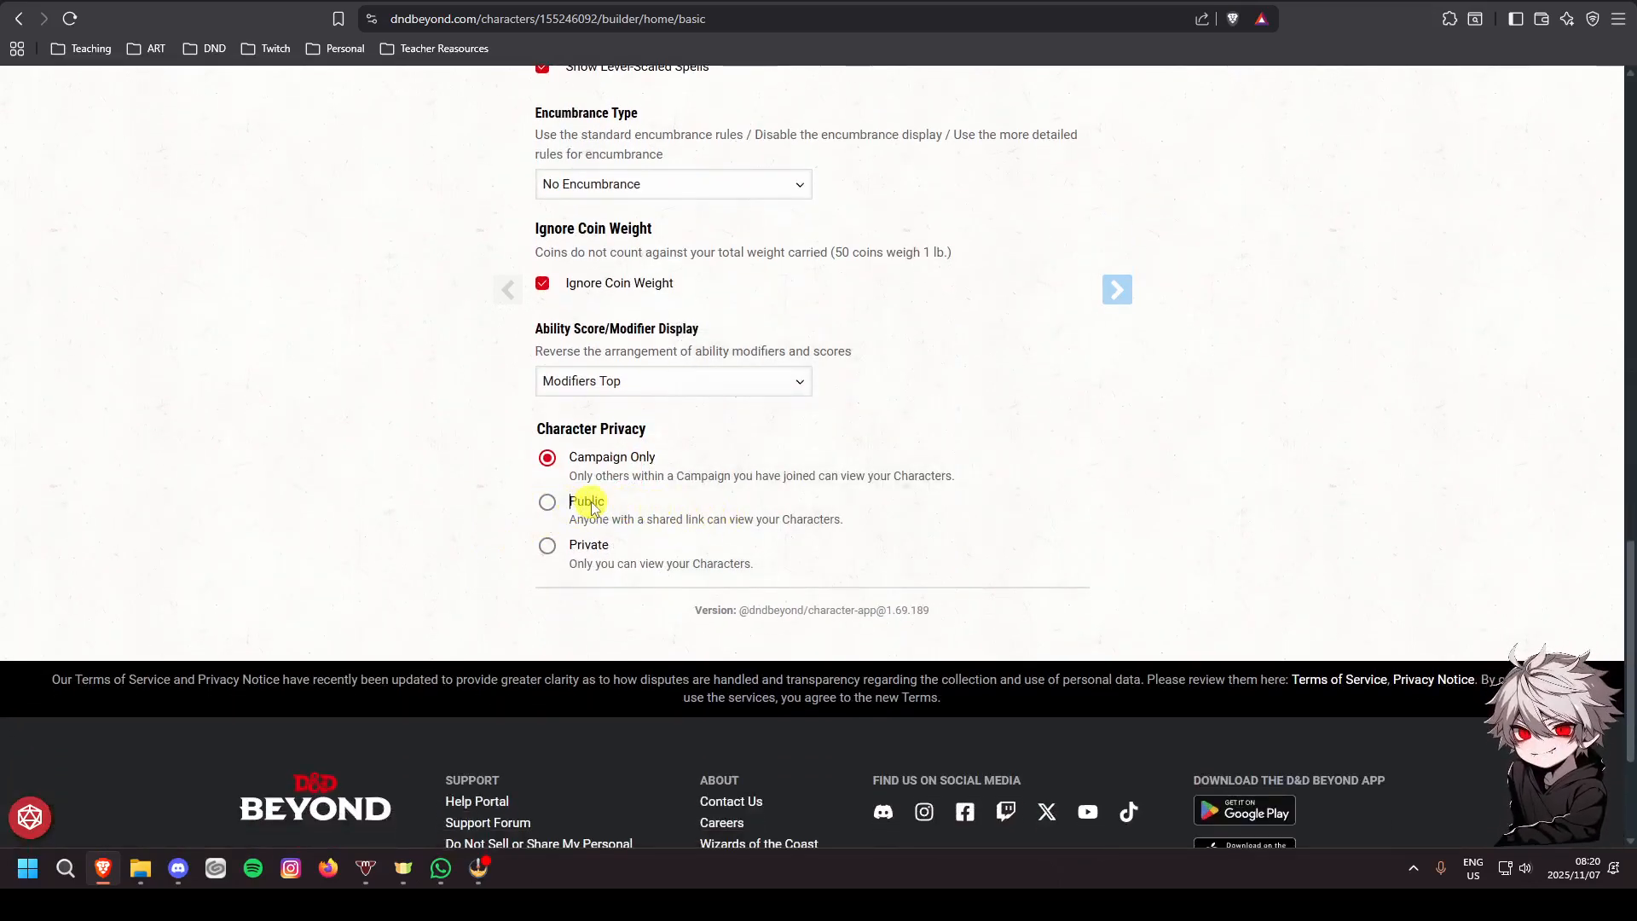
{"action": "left_click", "coordinate": [554, 505]}
{"action": "left_click", "coordinate": [550, 505]}
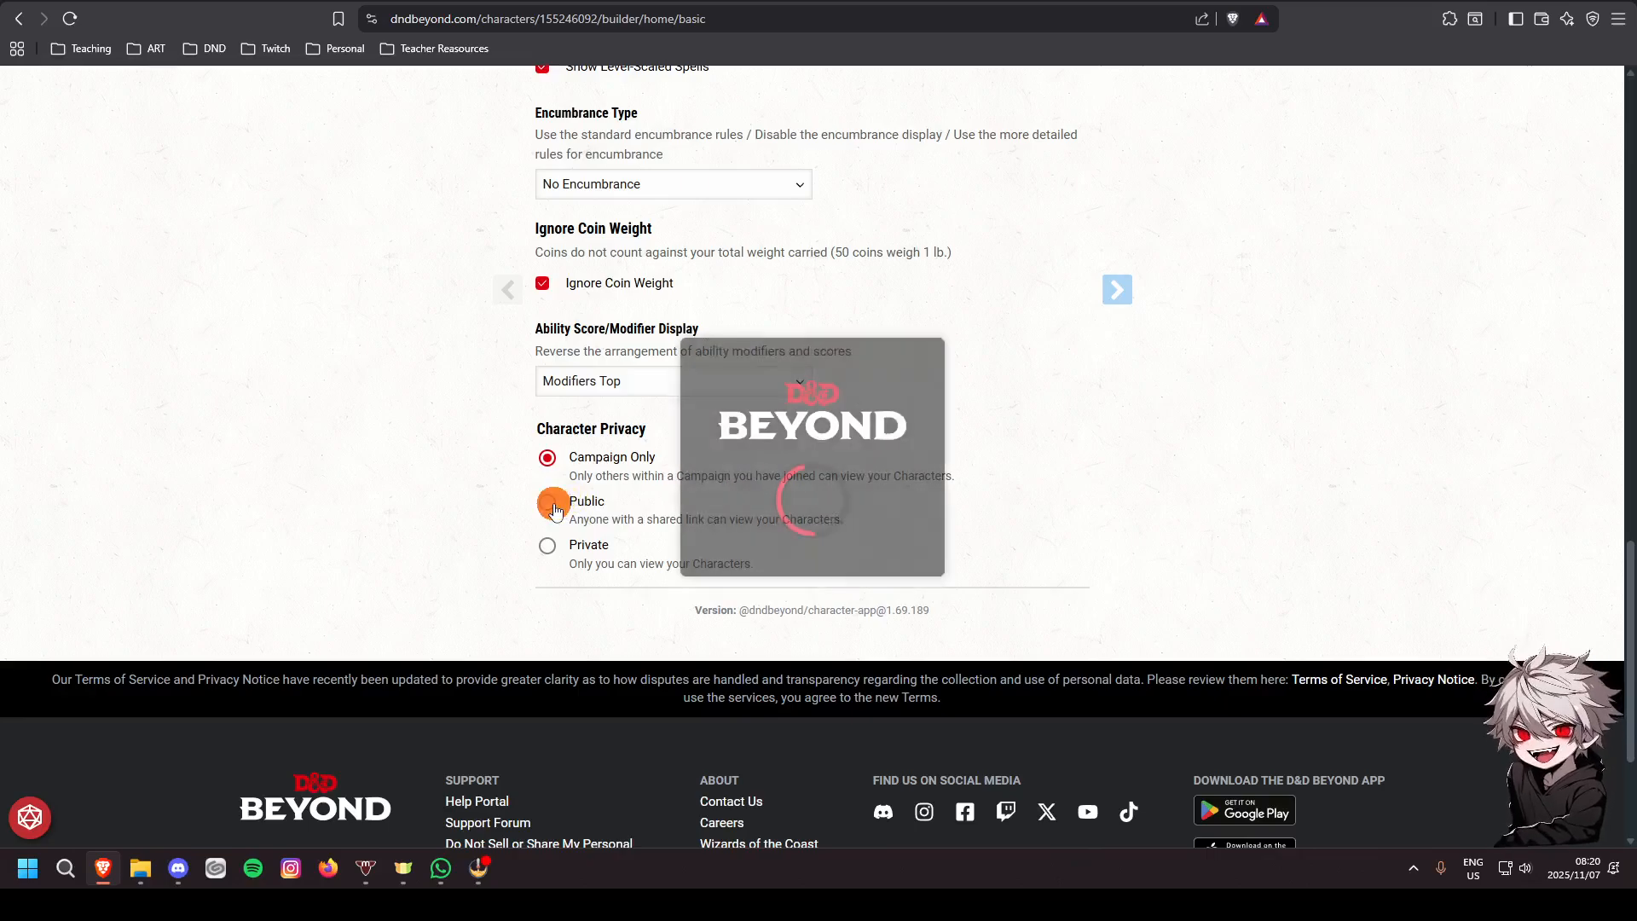
{"action": "left_click", "coordinate": [592, 506]}
Go to class selection and add the Bard class from the Core Rules to the character
{"action": "scroll", "coordinate": [662, 501], "scroll_direction": "up", "scroll_amount": 15}
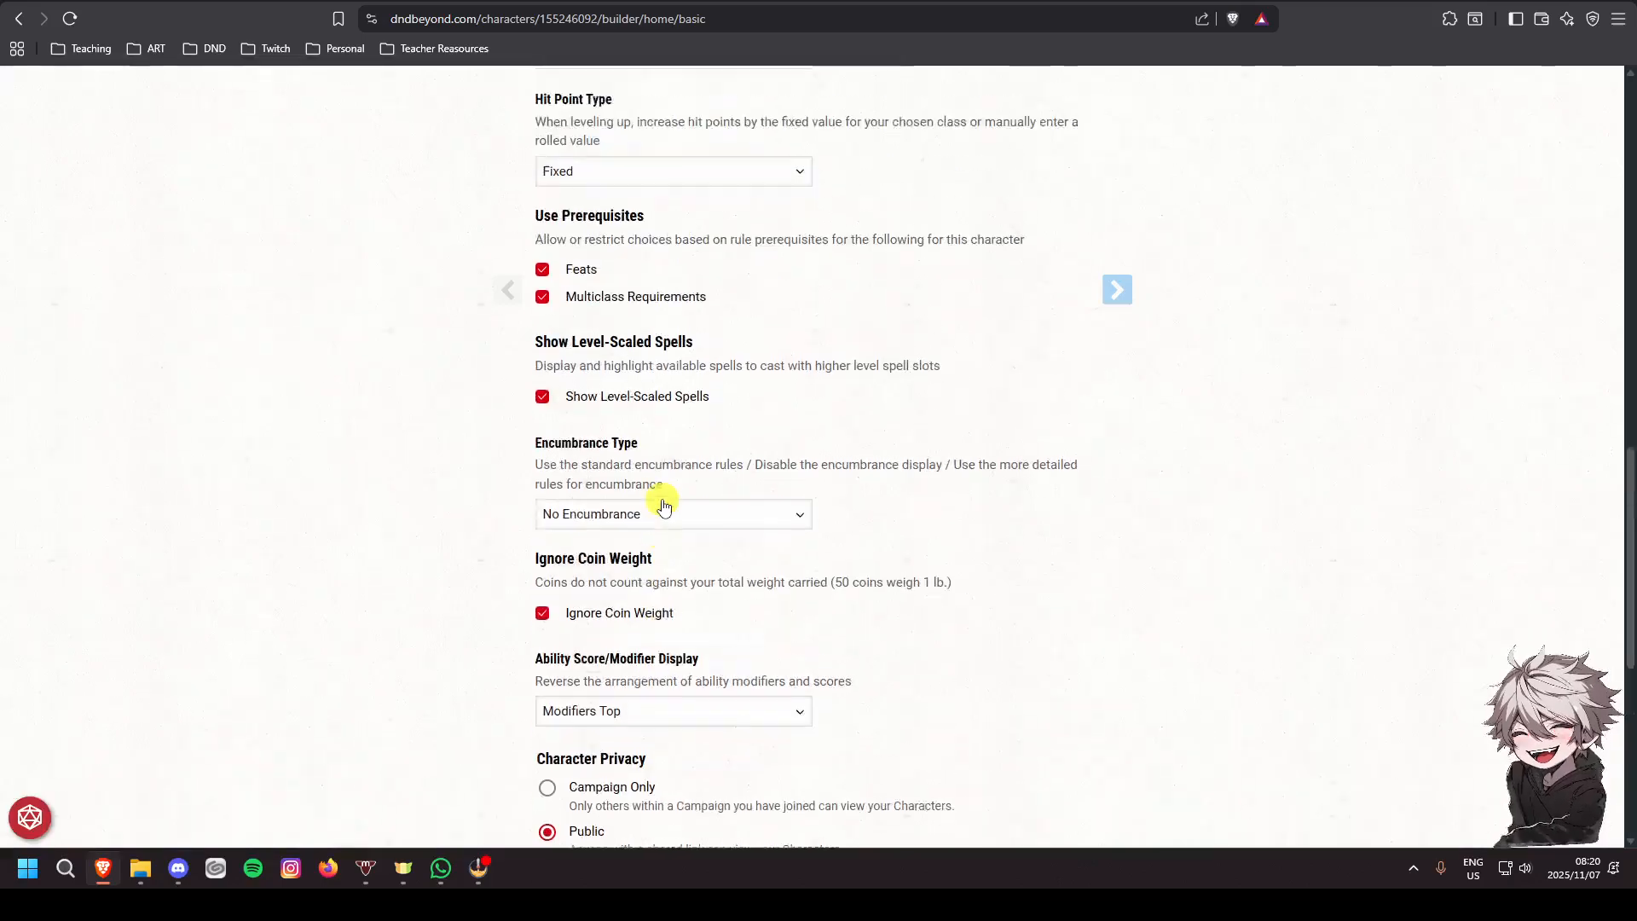
{"action": "scroll", "coordinate": [695, 490], "scroll_direction": "up", "scroll_amount": 3}
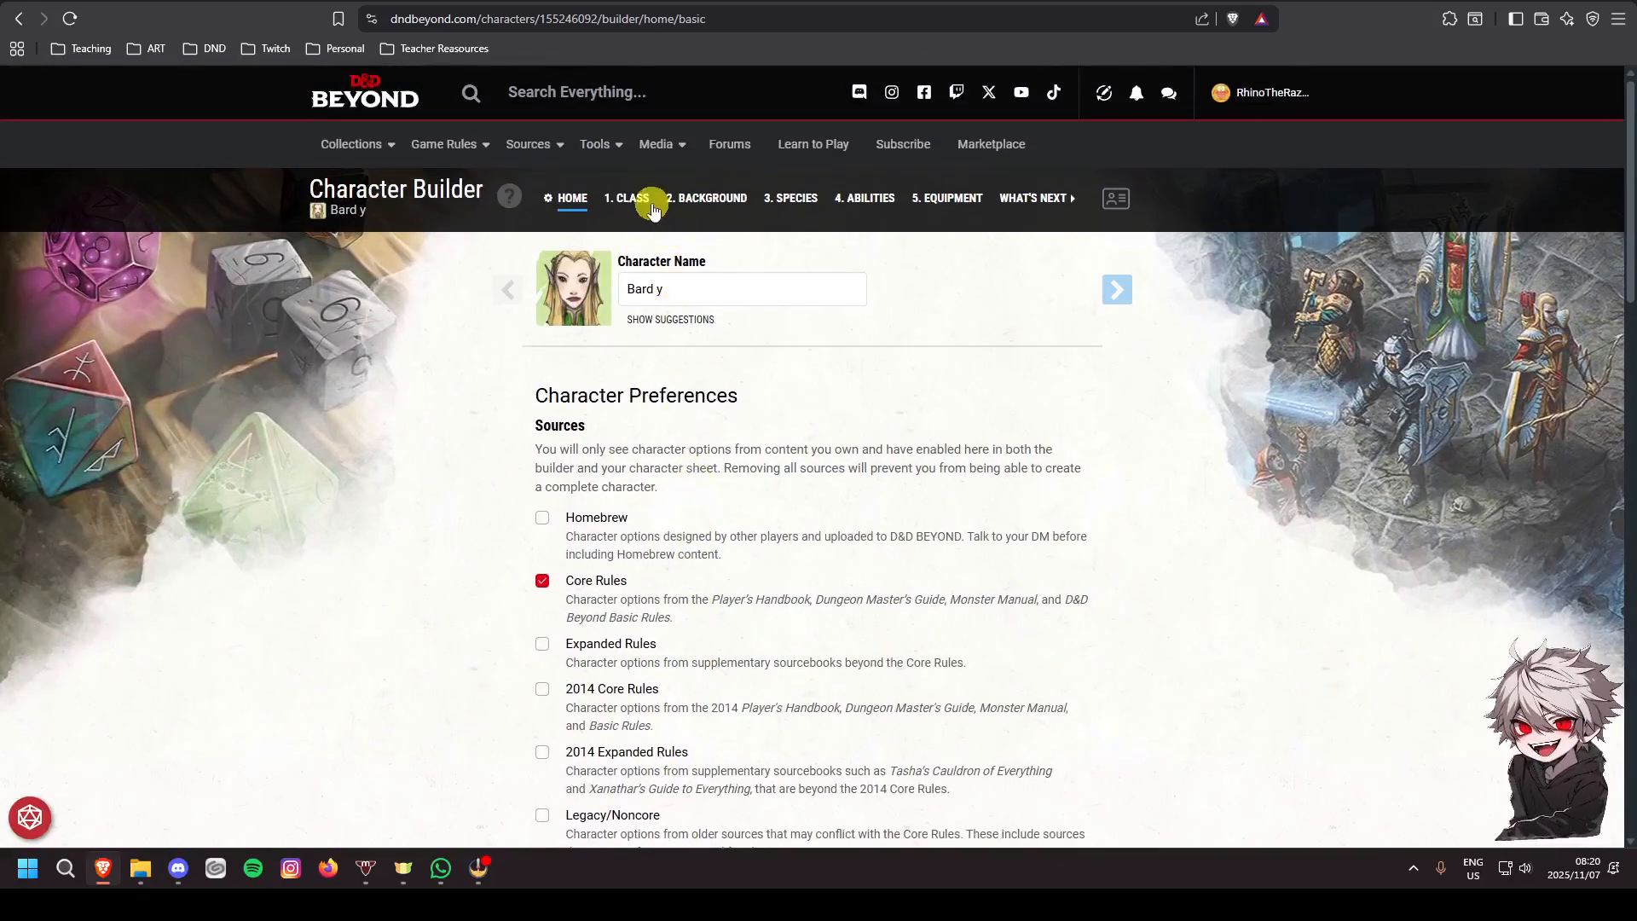
{"action": "left_click", "coordinate": [628, 212]}
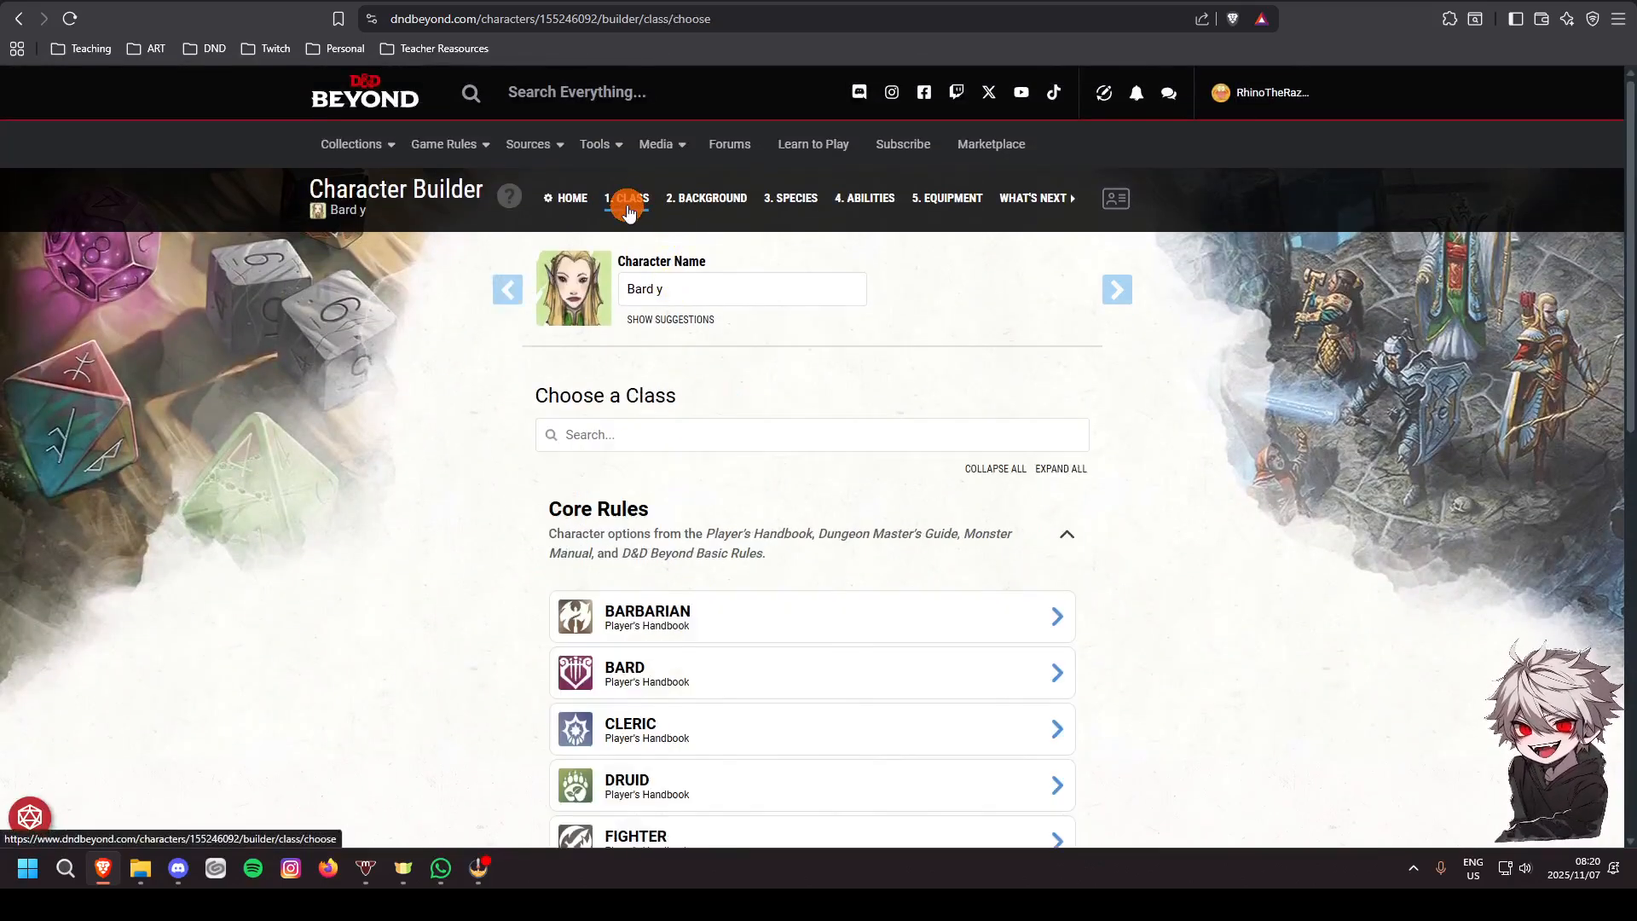
{"action": "scroll", "coordinate": [791, 556], "scroll_direction": "down", "scroll_amount": 3}
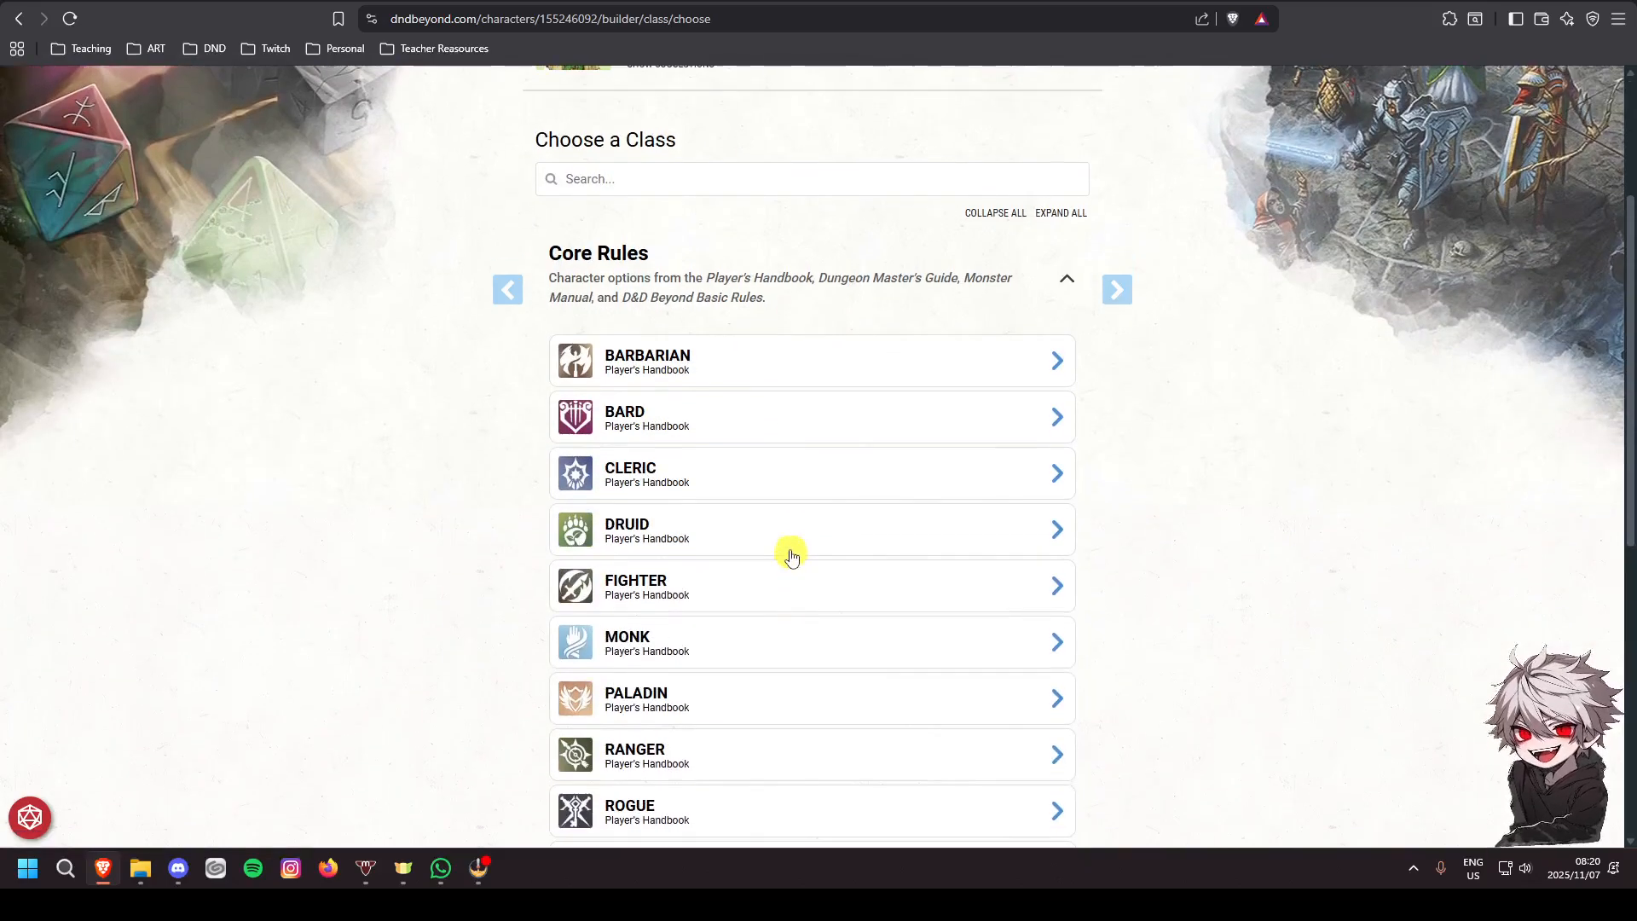
{"action": "left_click", "coordinate": [643, 419]}
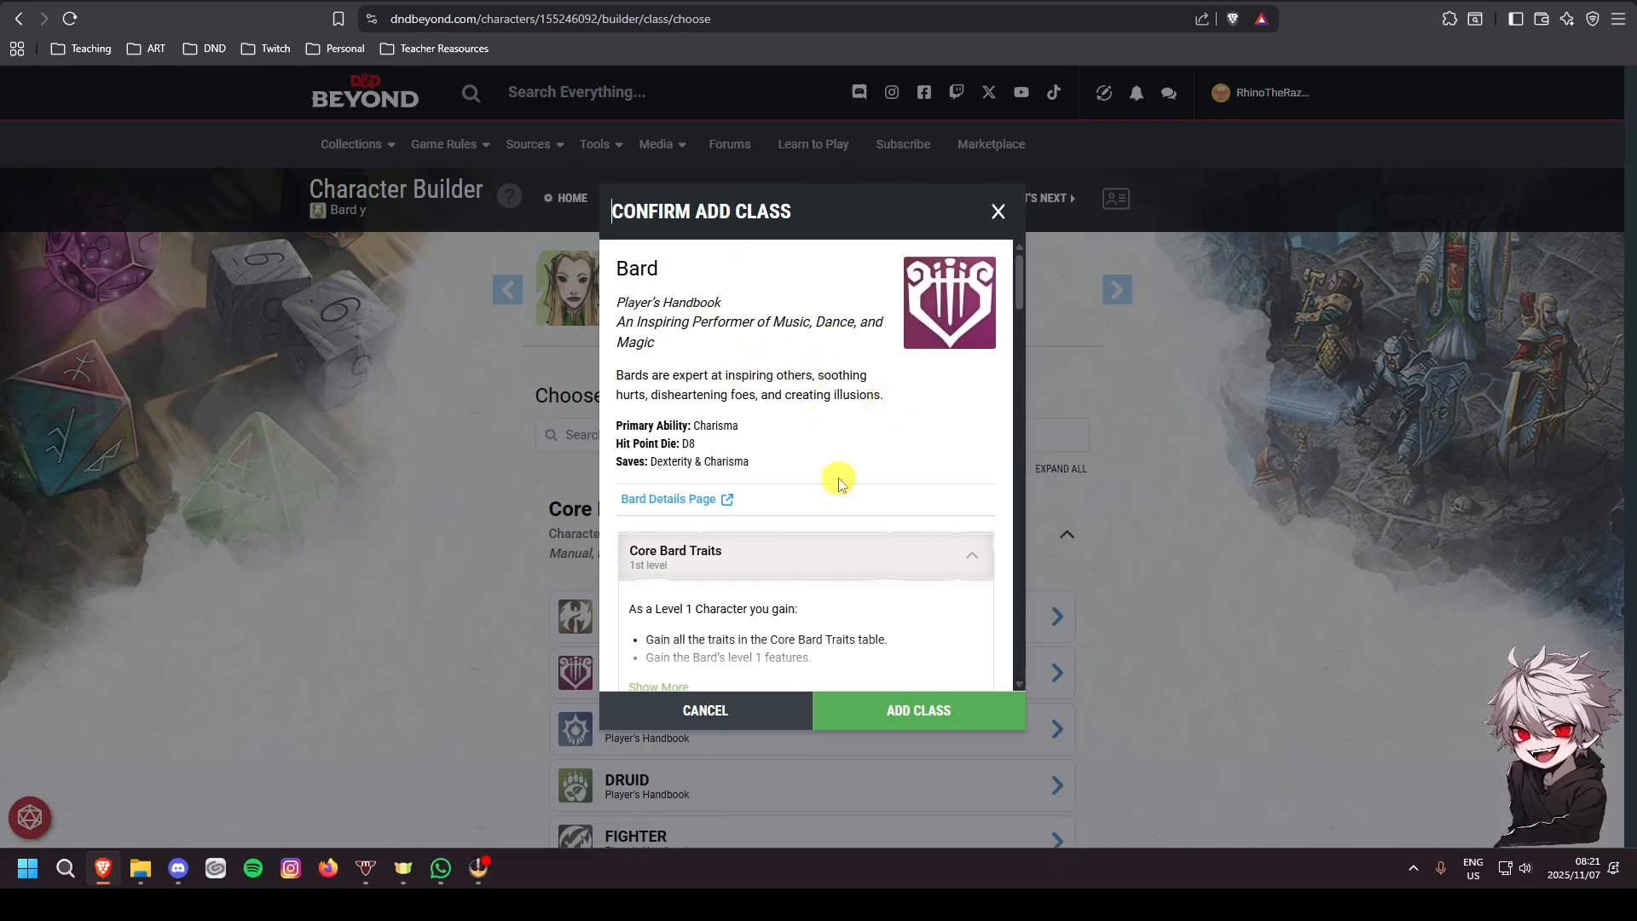
{"action": "scroll", "coordinate": [848, 483], "scroll_direction": "down", "scroll_amount": 1}
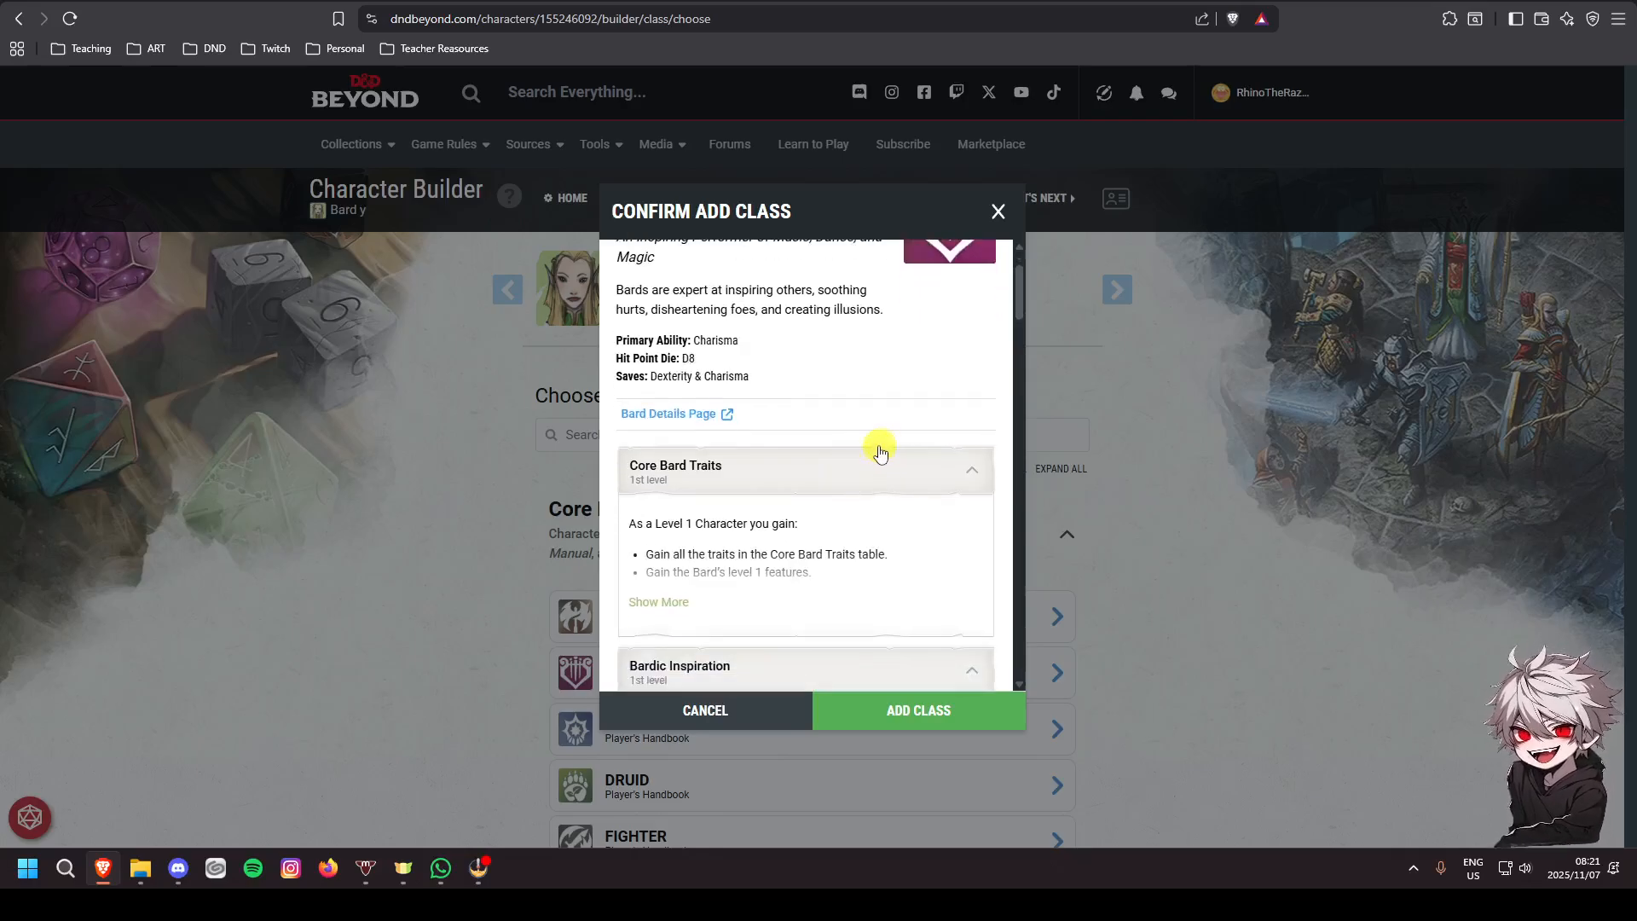
{"action": "scroll", "coordinate": [878, 452], "scroll_direction": "down", "scroll_amount": 4}
{"action": "scroll", "coordinate": [878, 453], "scroll_direction": "down", "scroll_amount": 1}
{"action": "left_click", "coordinate": [907, 730]}
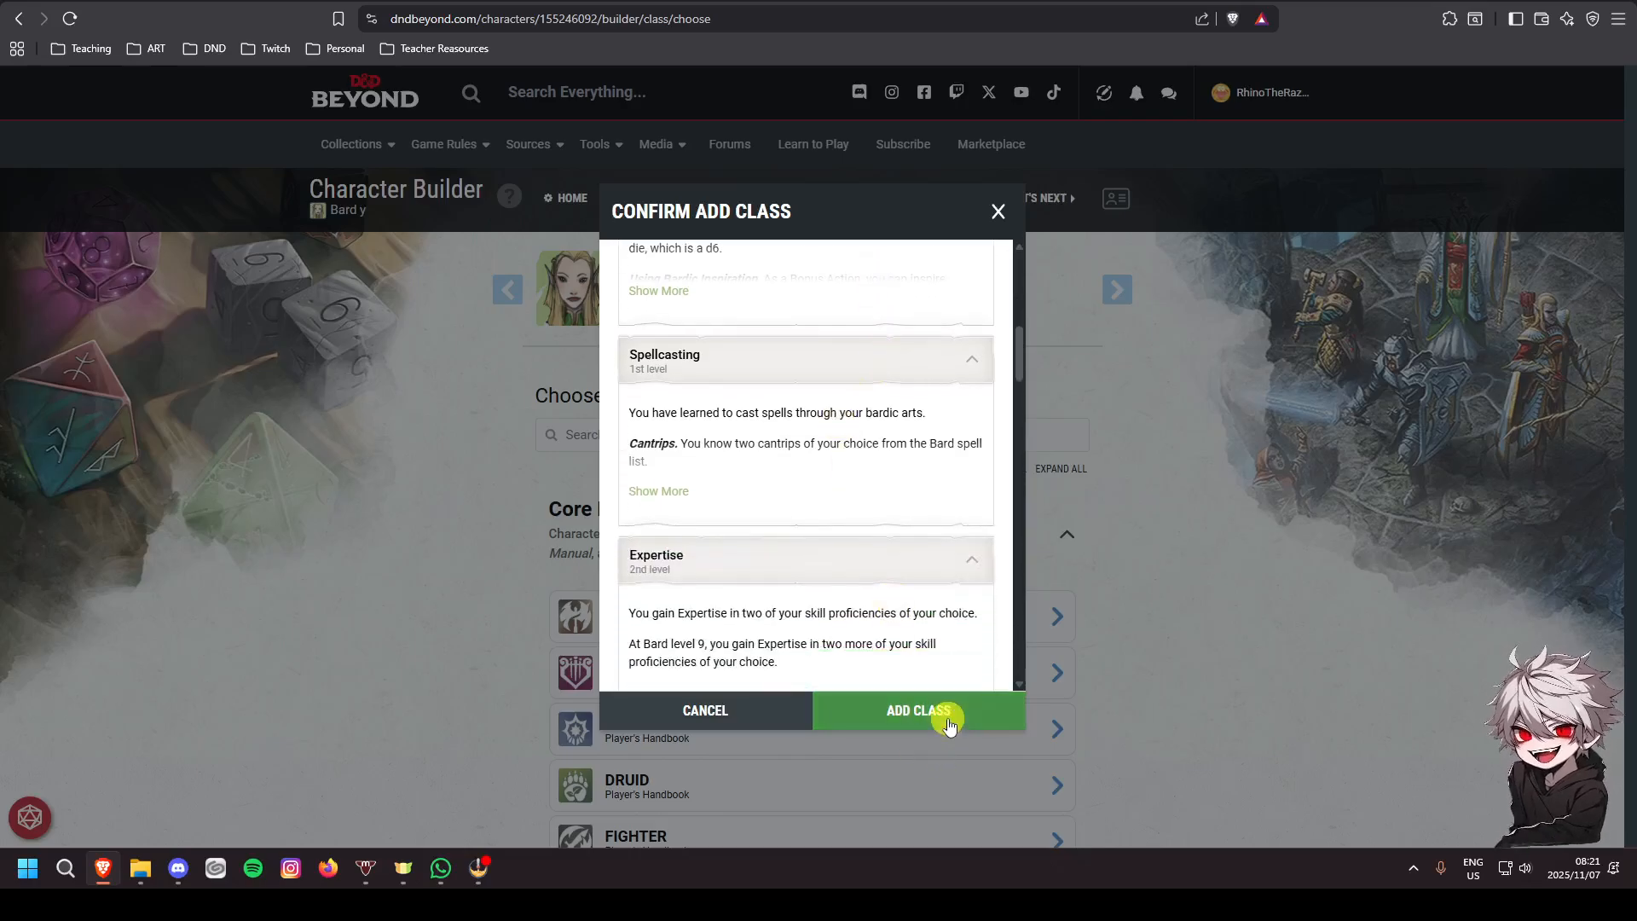
Set the Bard class level to 3
{"action": "scroll", "coordinate": [1155, 641], "scroll_direction": "down", "scroll_amount": 1}
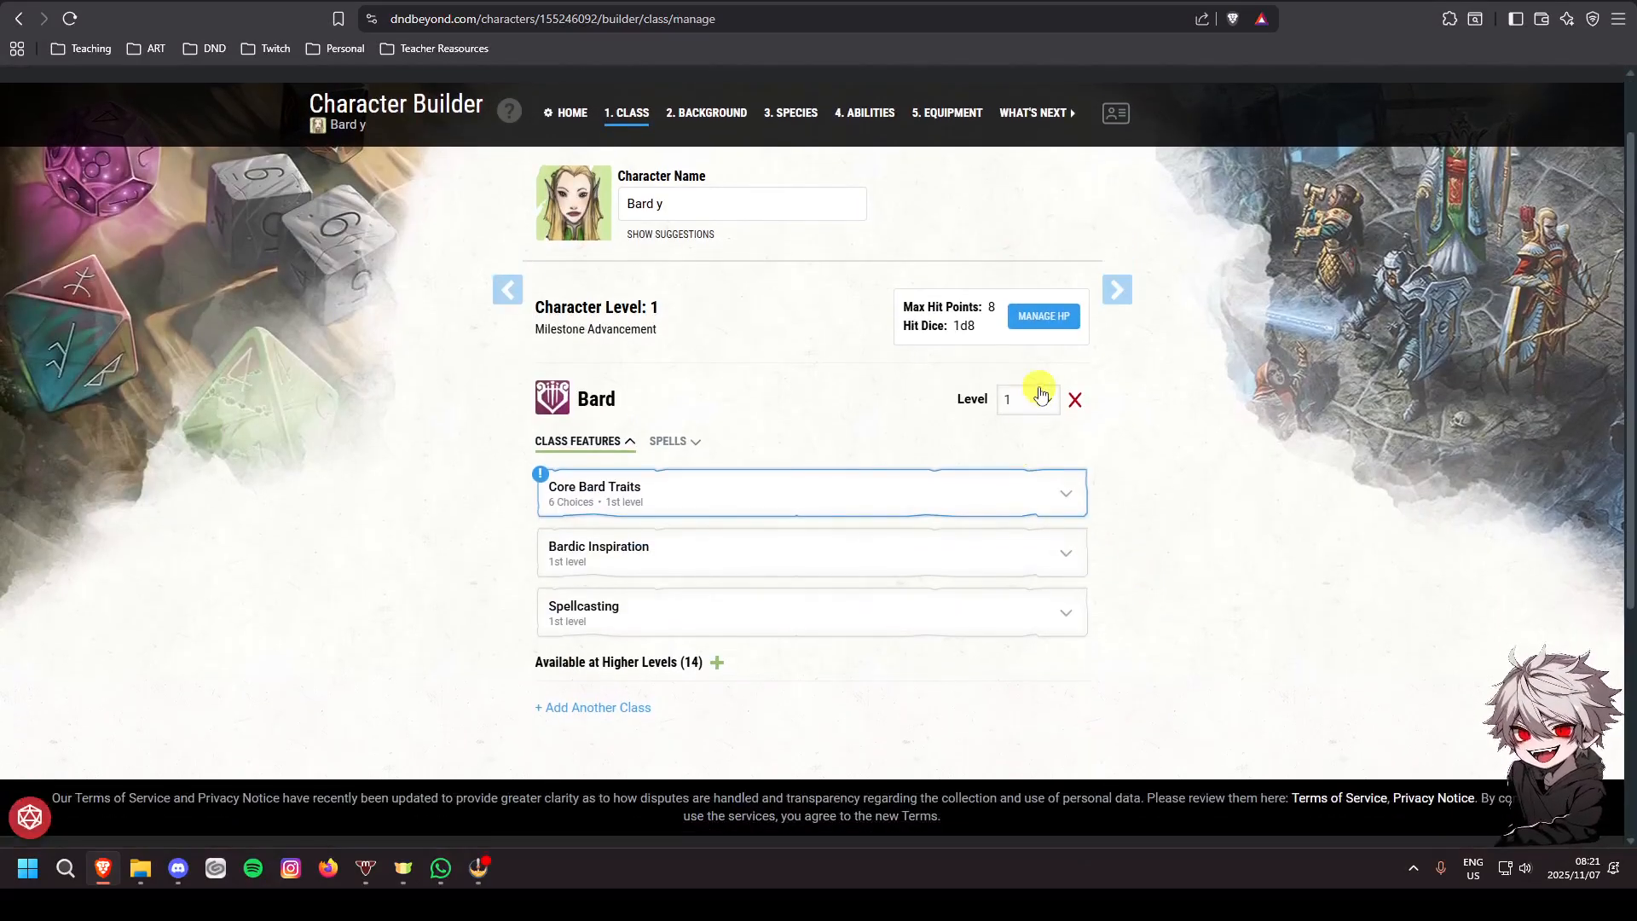
{"action": "left_click", "coordinate": [1035, 399]}
{"action": "left_click", "coordinate": [1025, 484]}
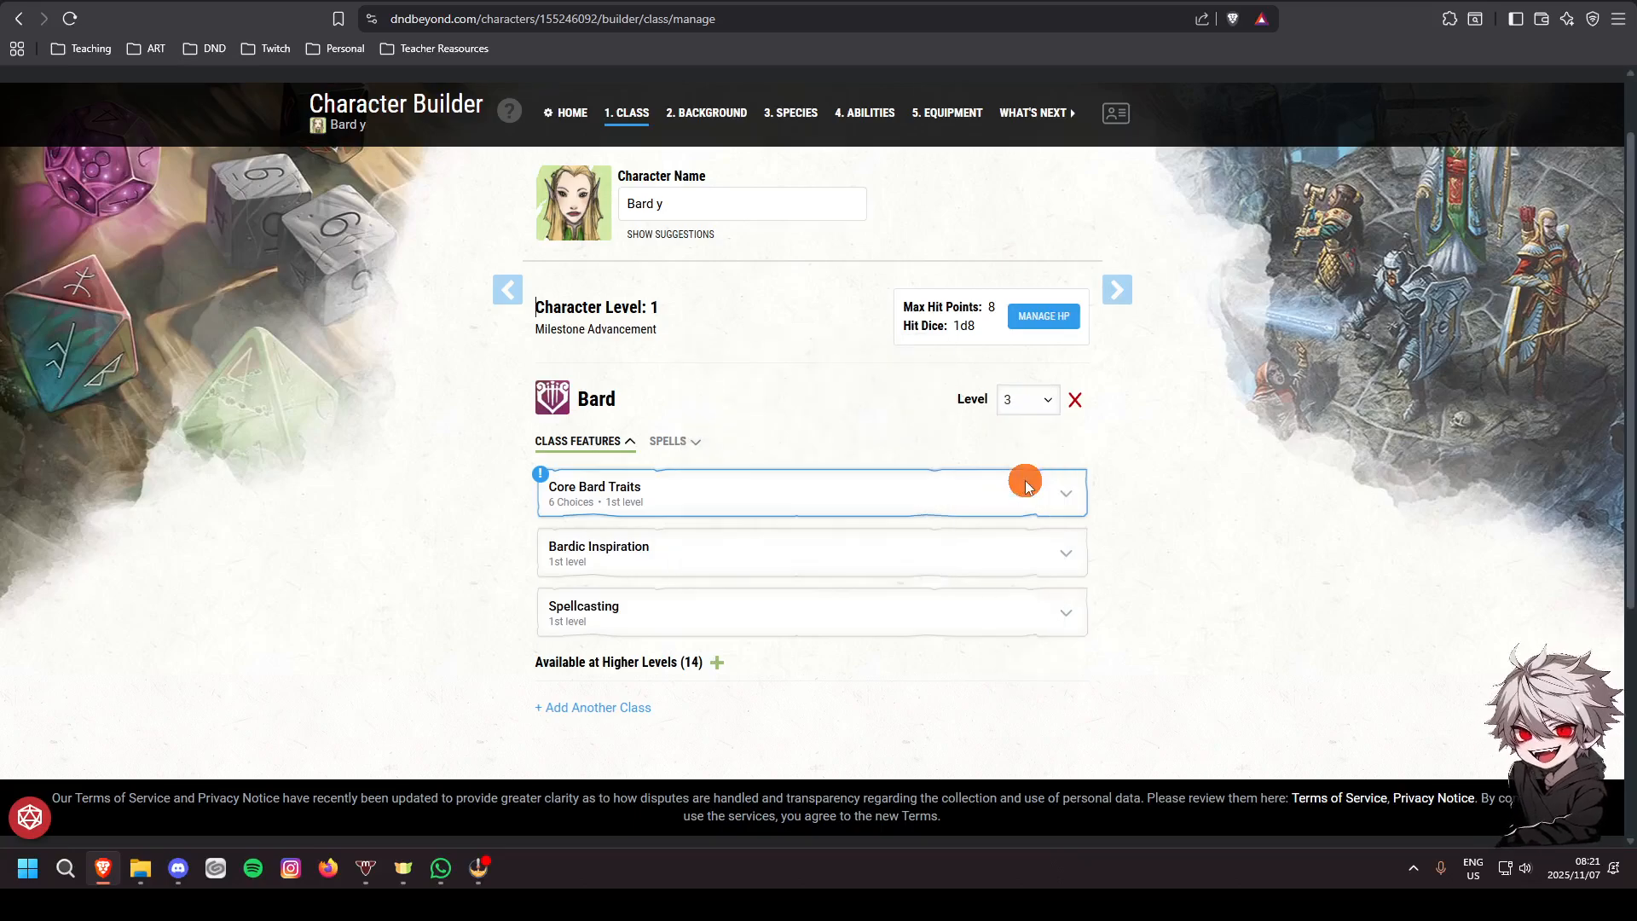
Choose Bagpipes, Drum and Flute as the three musical instruments in the Core Bard Traits
{"action": "scroll", "coordinate": [908, 460], "scroll_direction": "down", "scroll_amount": 2}
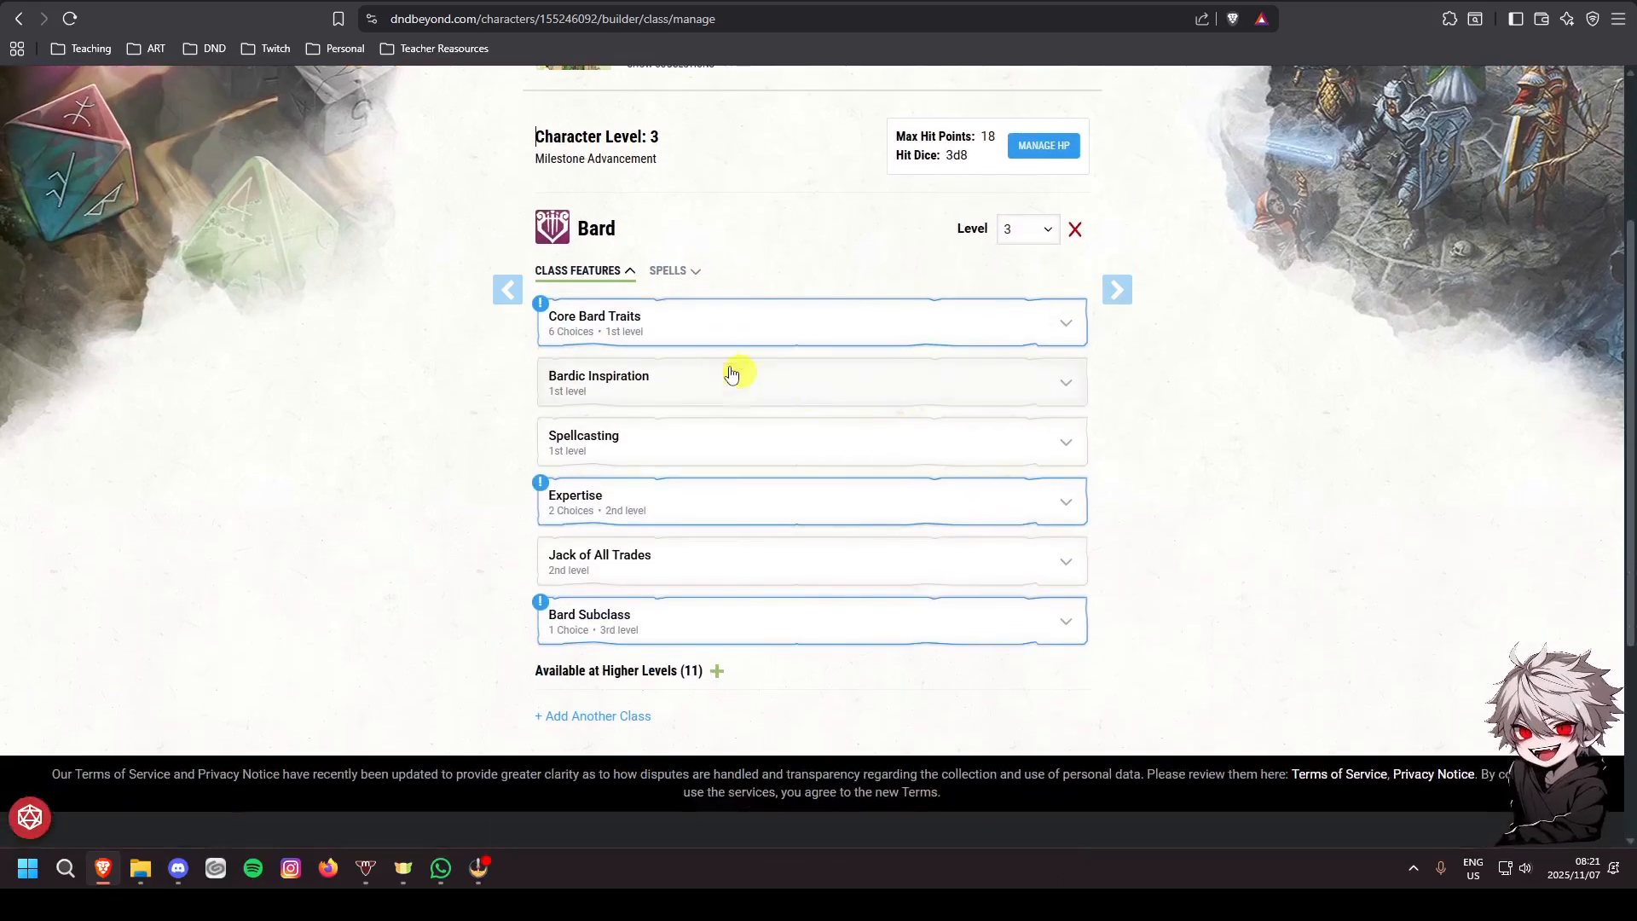
{"action": "left_click", "coordinate": [719, 325]}
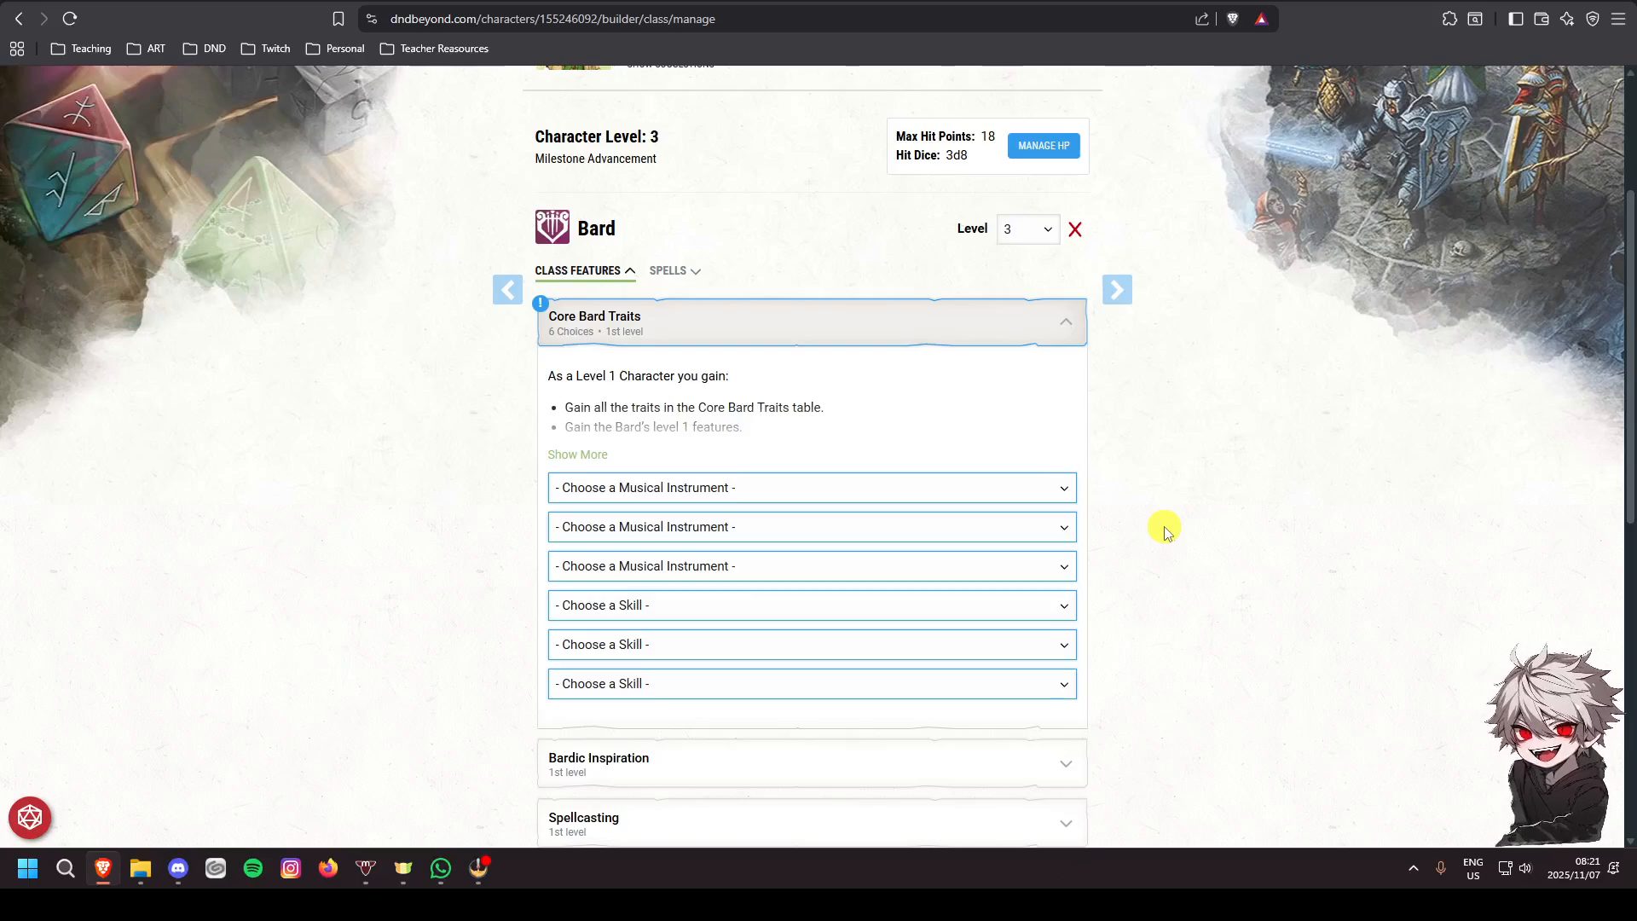
{"action": "left_click", "coordinate": [859, 487]}
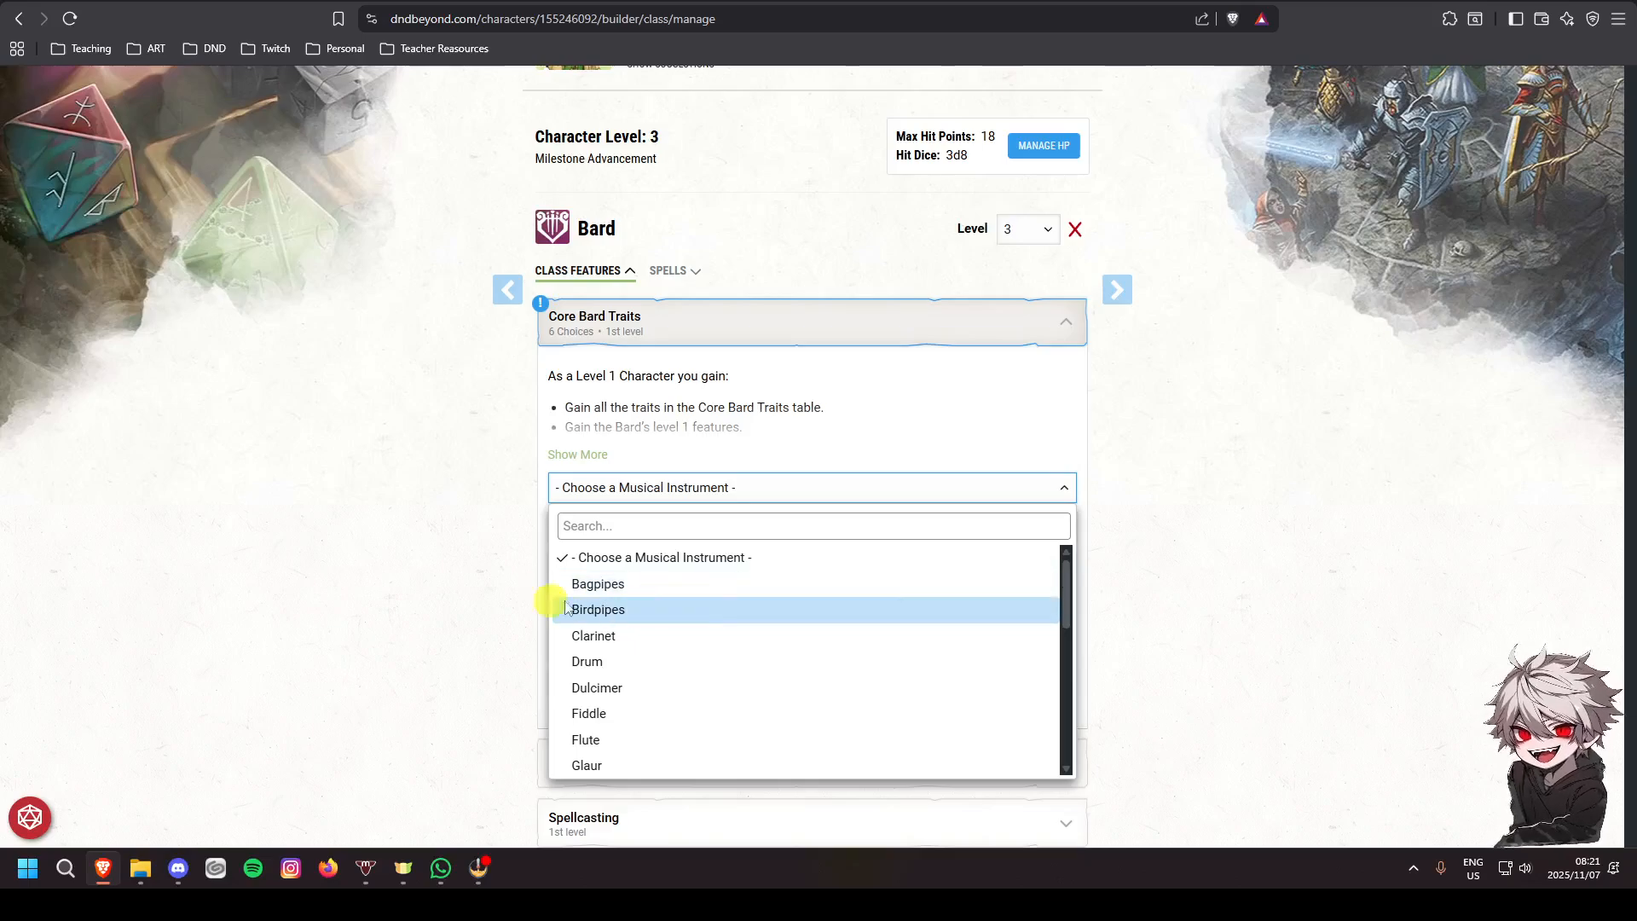
{"action": "left_click", "coordinate": [606, 585]}
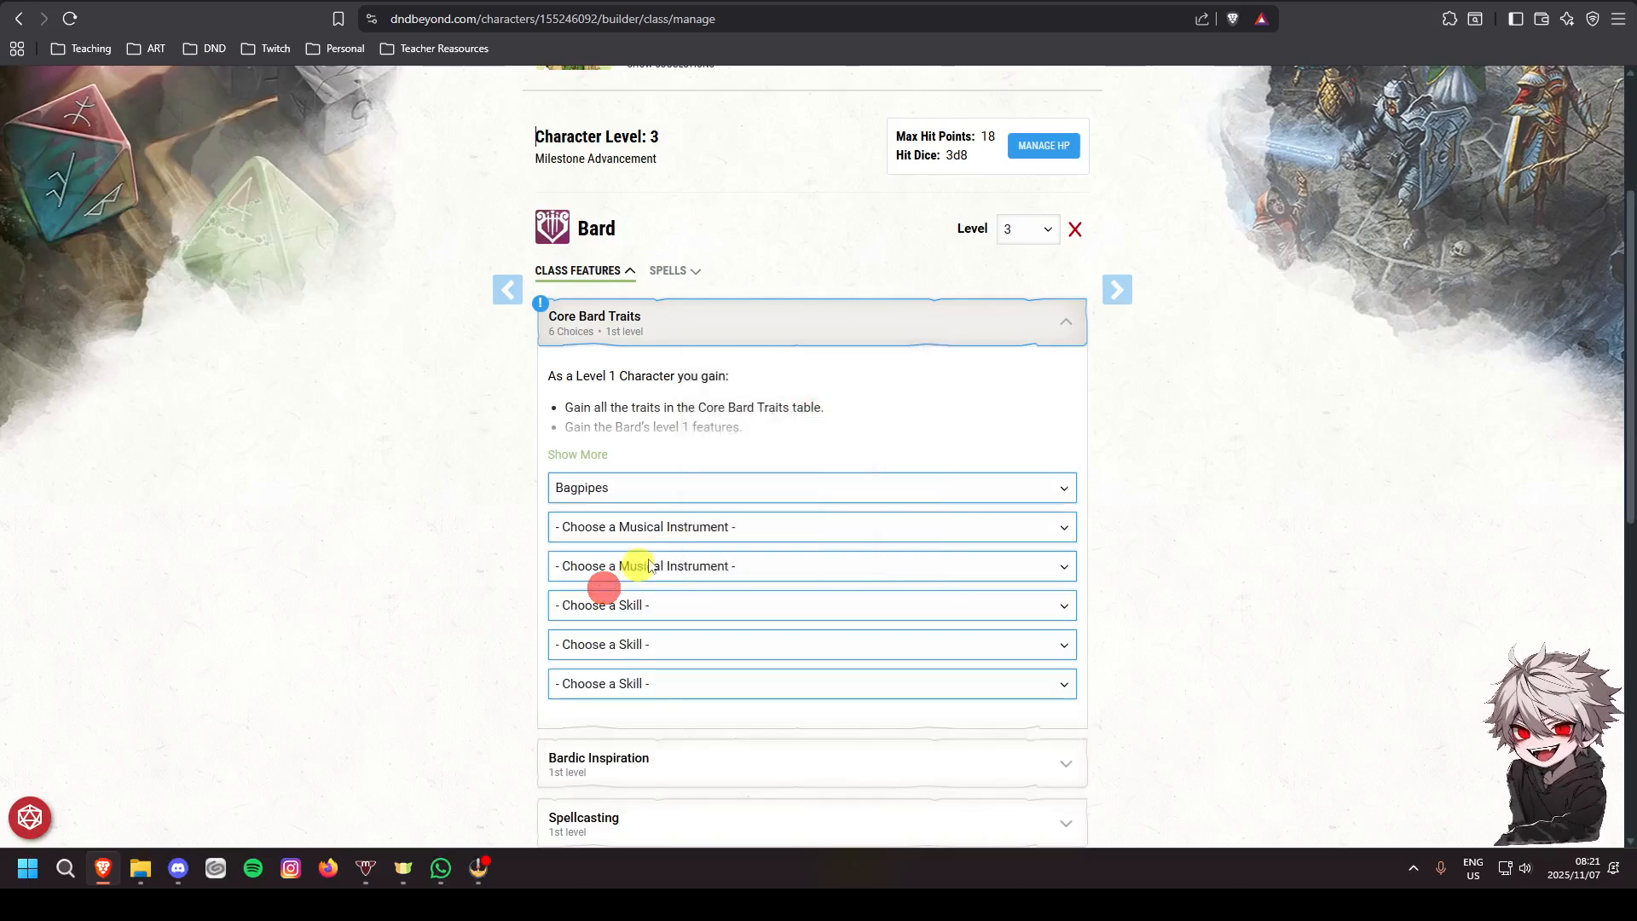
{"action": "left_click", "coordinate": [708, 527]}
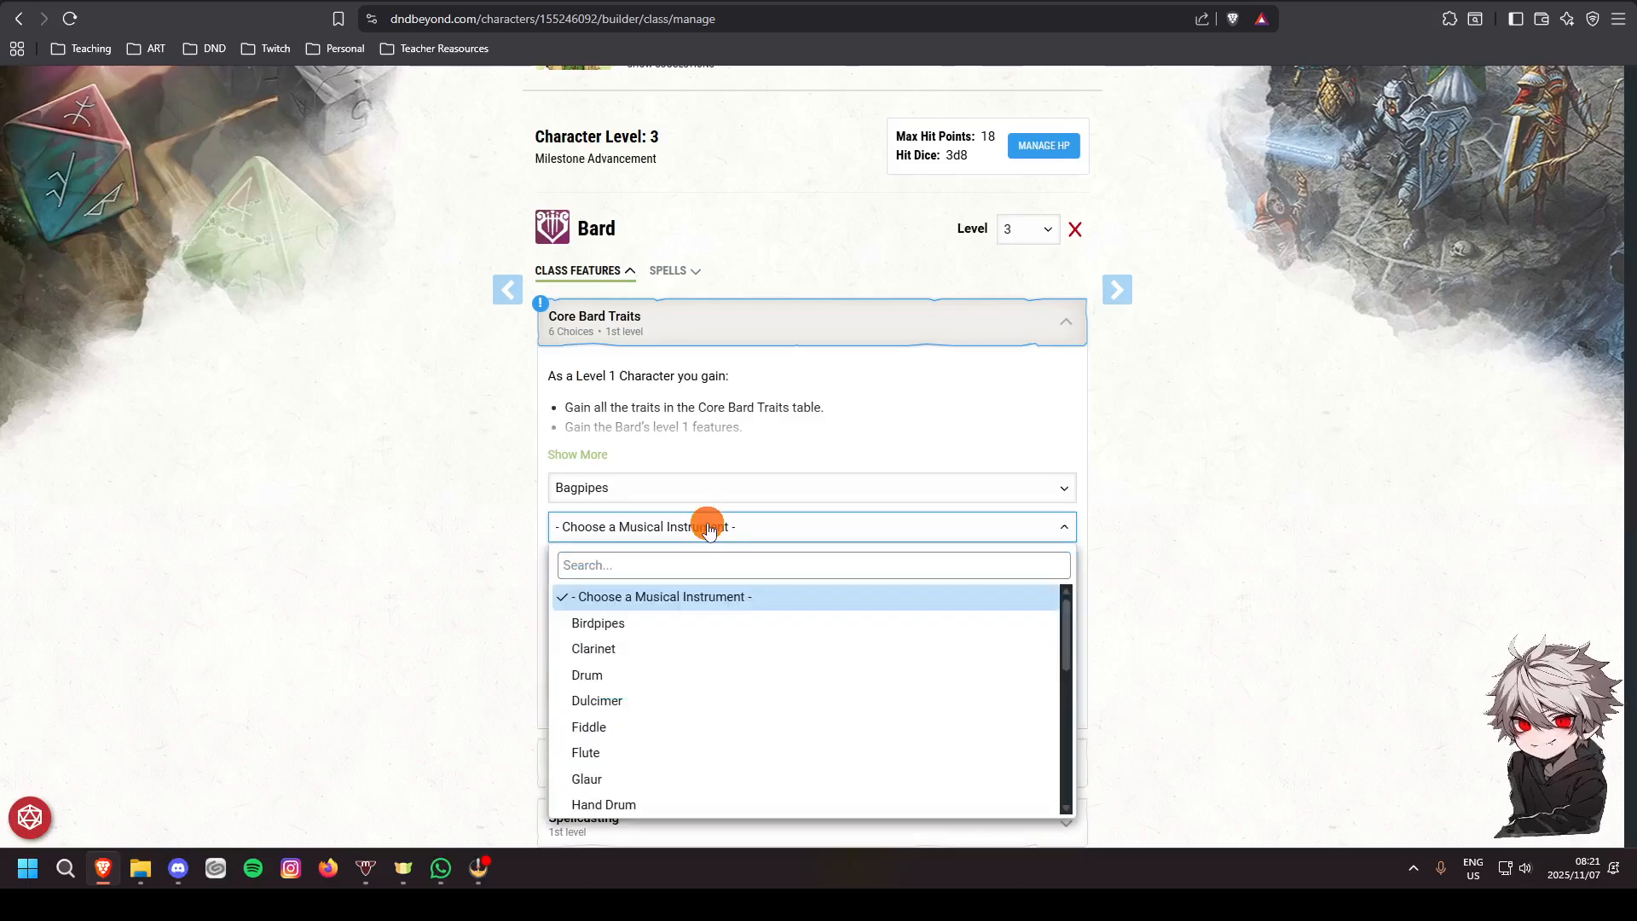
{"action": "left_click", "coordinate": [698, 680]}
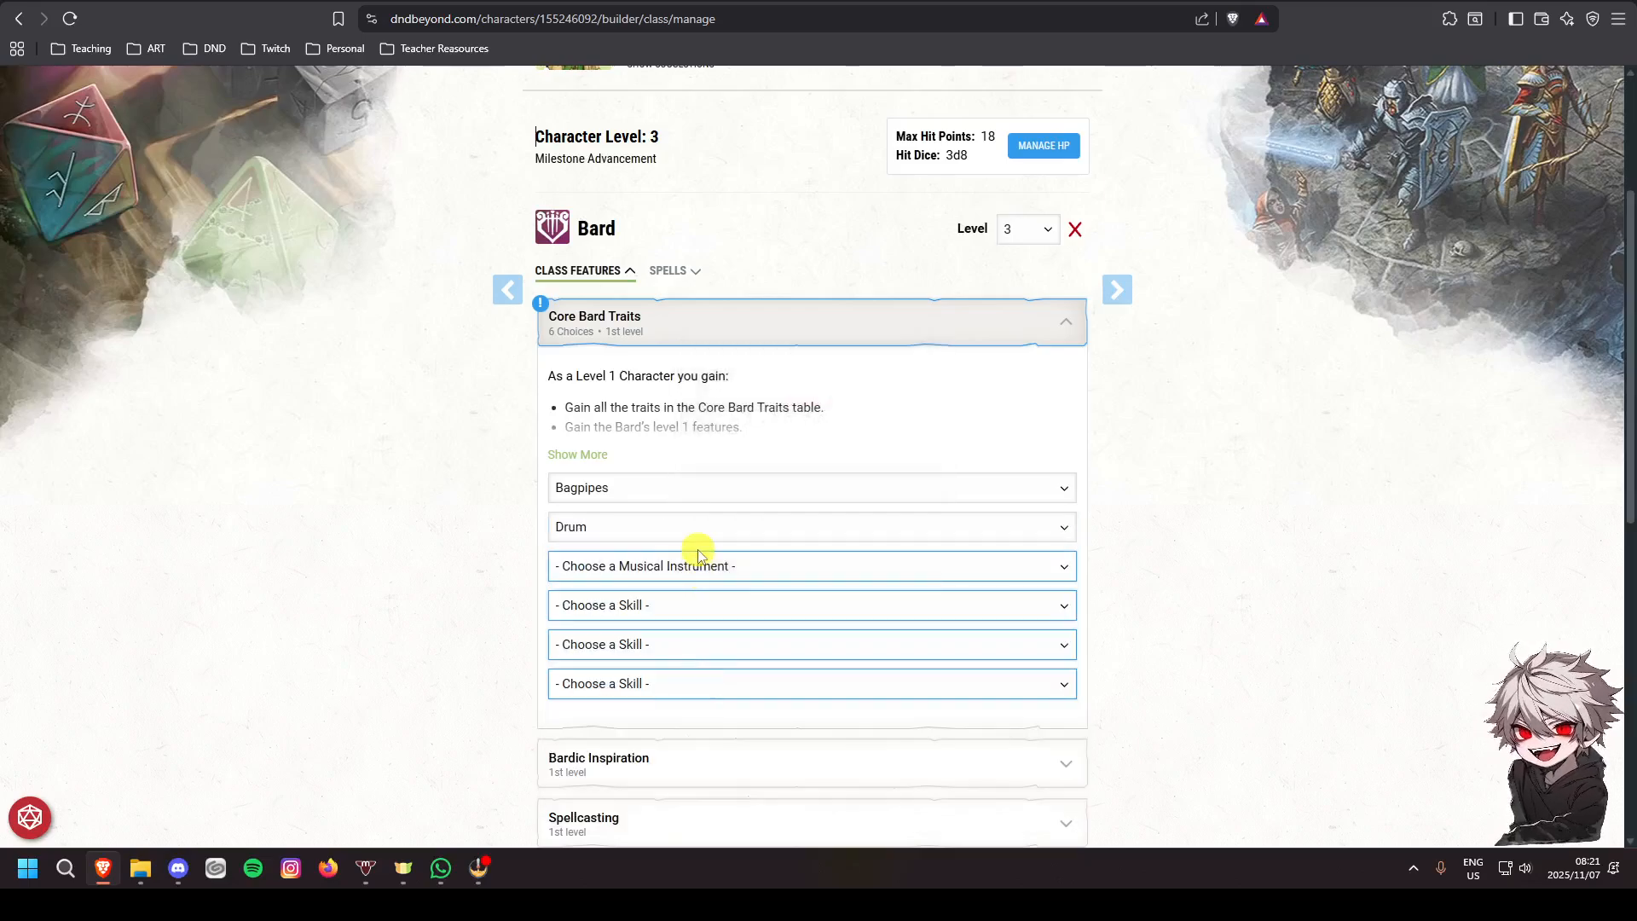
{"action": "left_click", "coordinate": [698, 566]}
{"action": "left_click", "coordinate": [612, 770]}
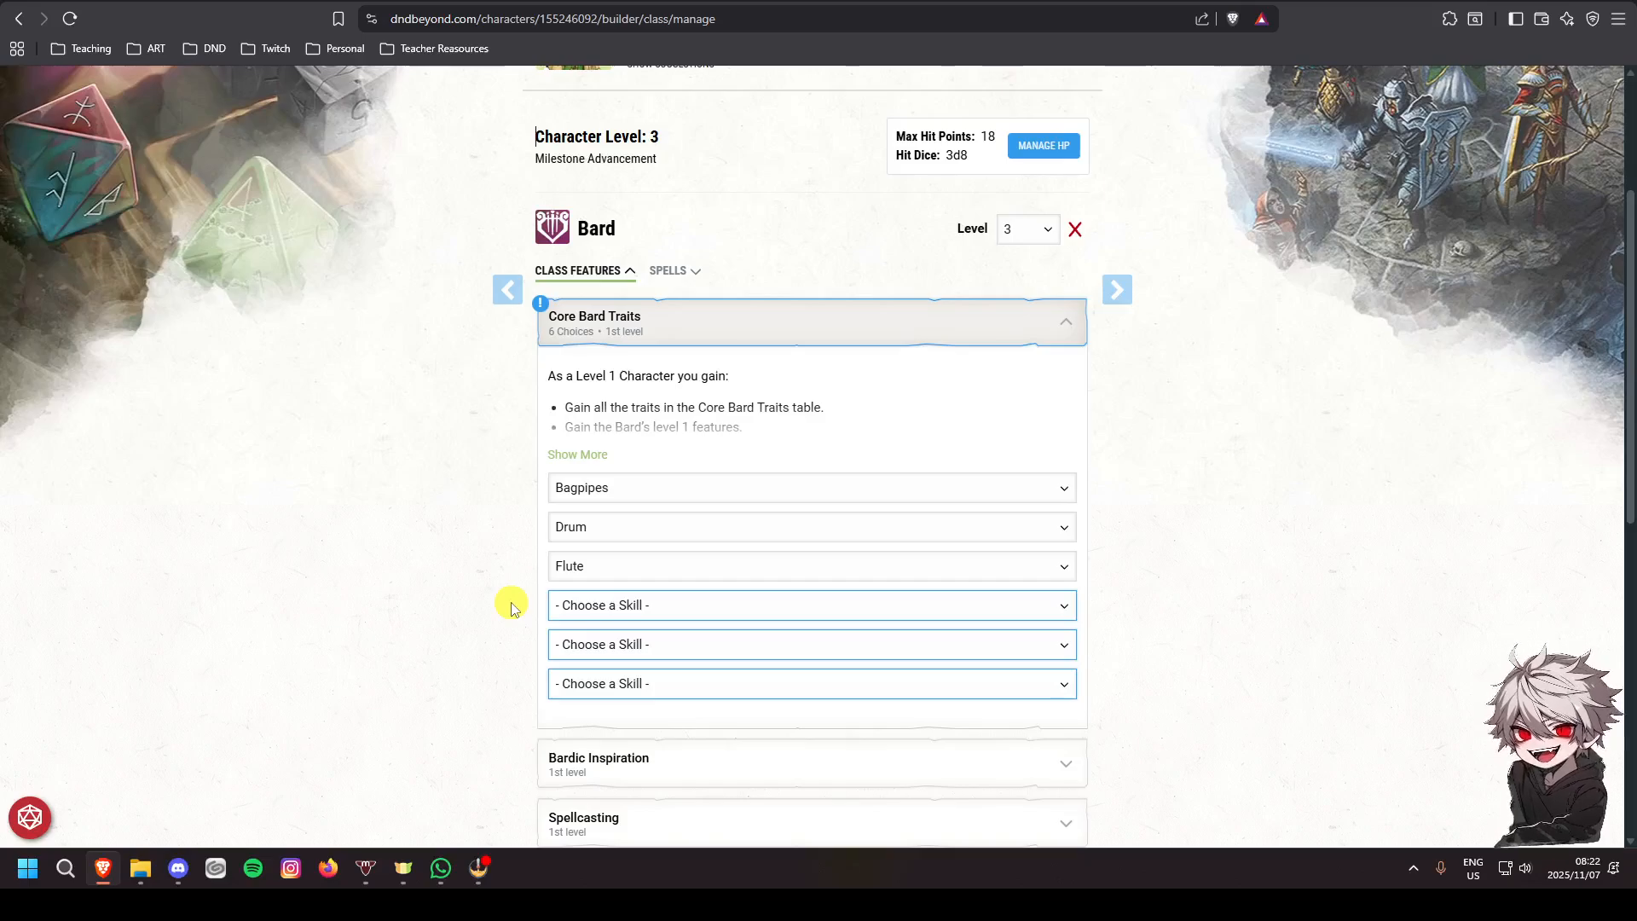
Choose Performance and Persuasion as the first two skills in the Core Bard Traits
{"action": "scroll", "coordinate": [520, 537], "scroll_direction": "down", "scroll_amount": 1}
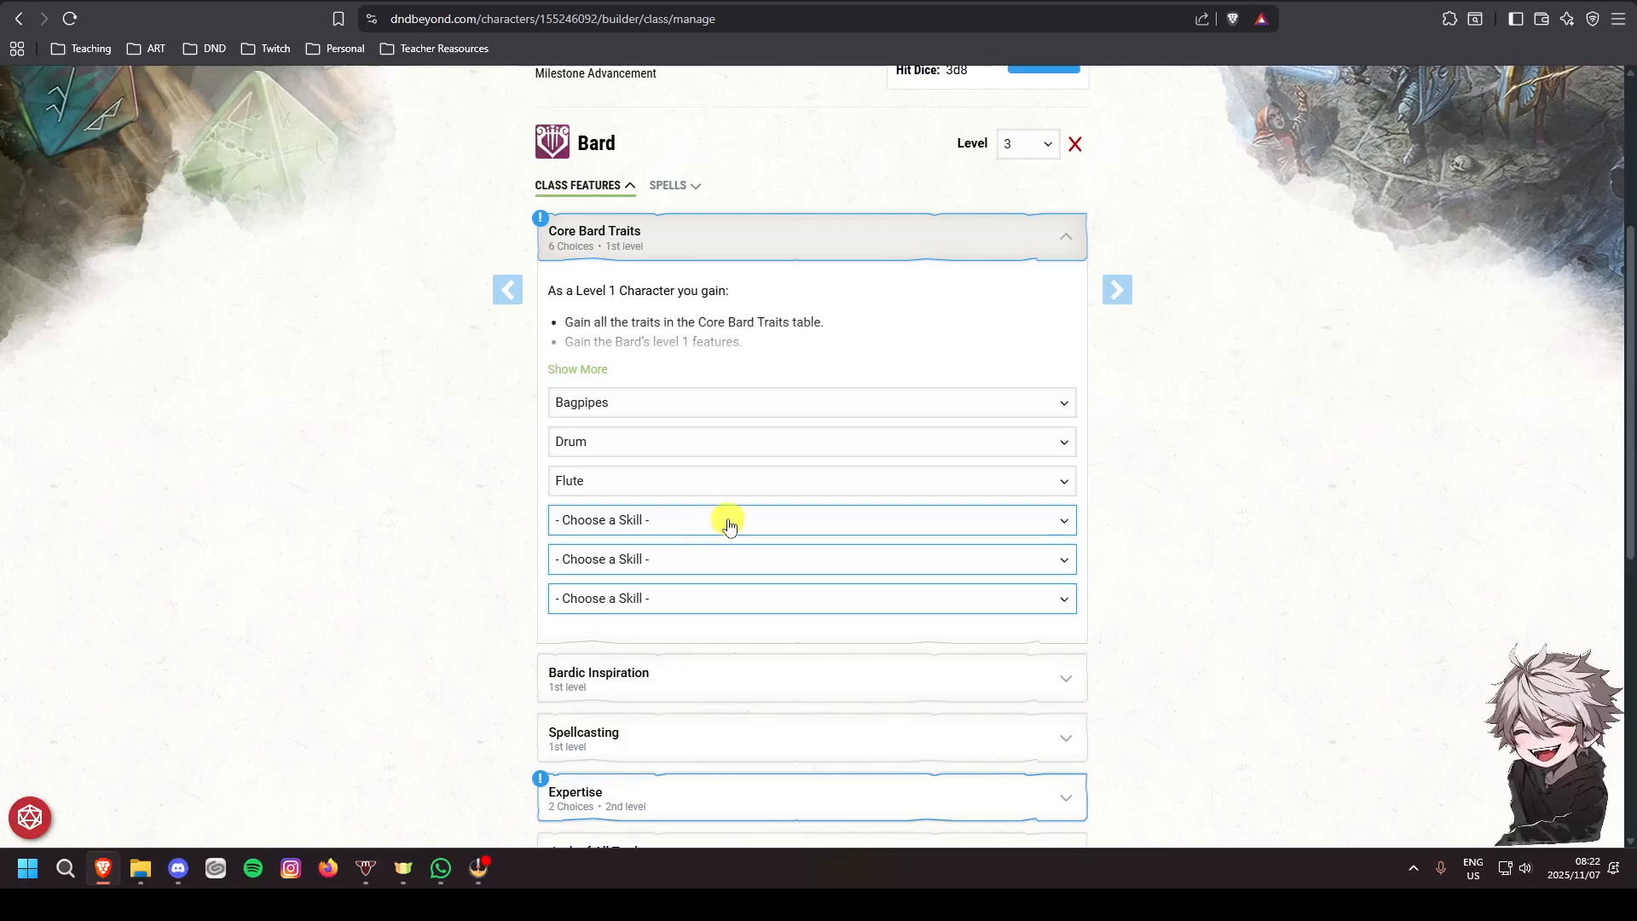
{"action": "left_click", "coordinate": [729, 523]}
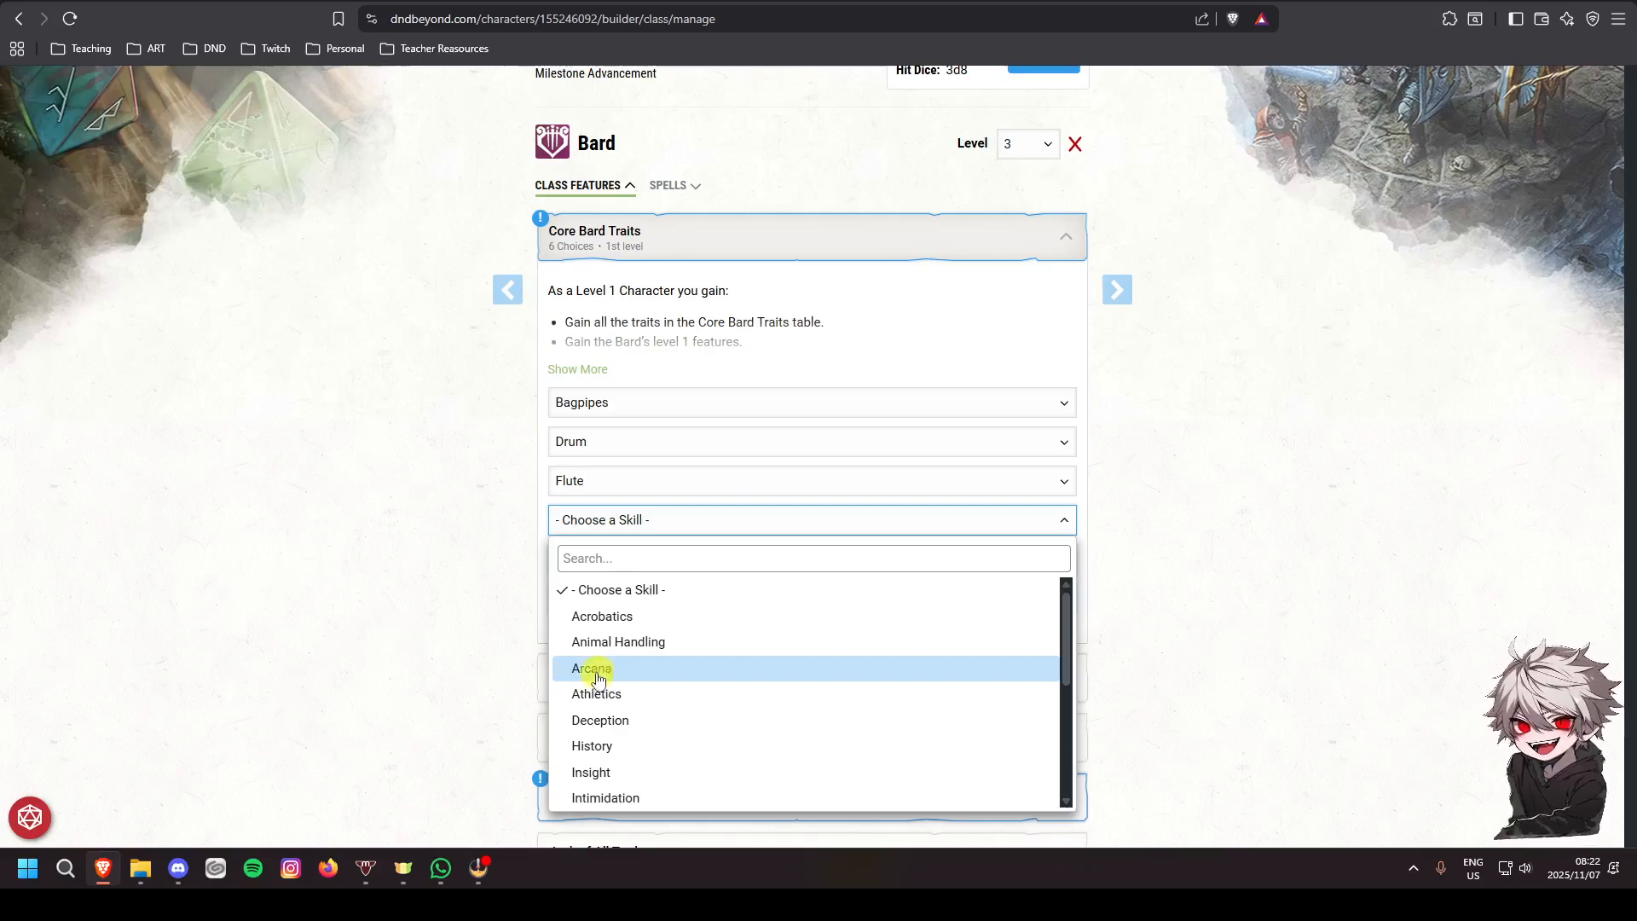
{"action": "scroll", "coordinate": [597, 677], "scroll_direction": "down", "scroll_amount": 2}
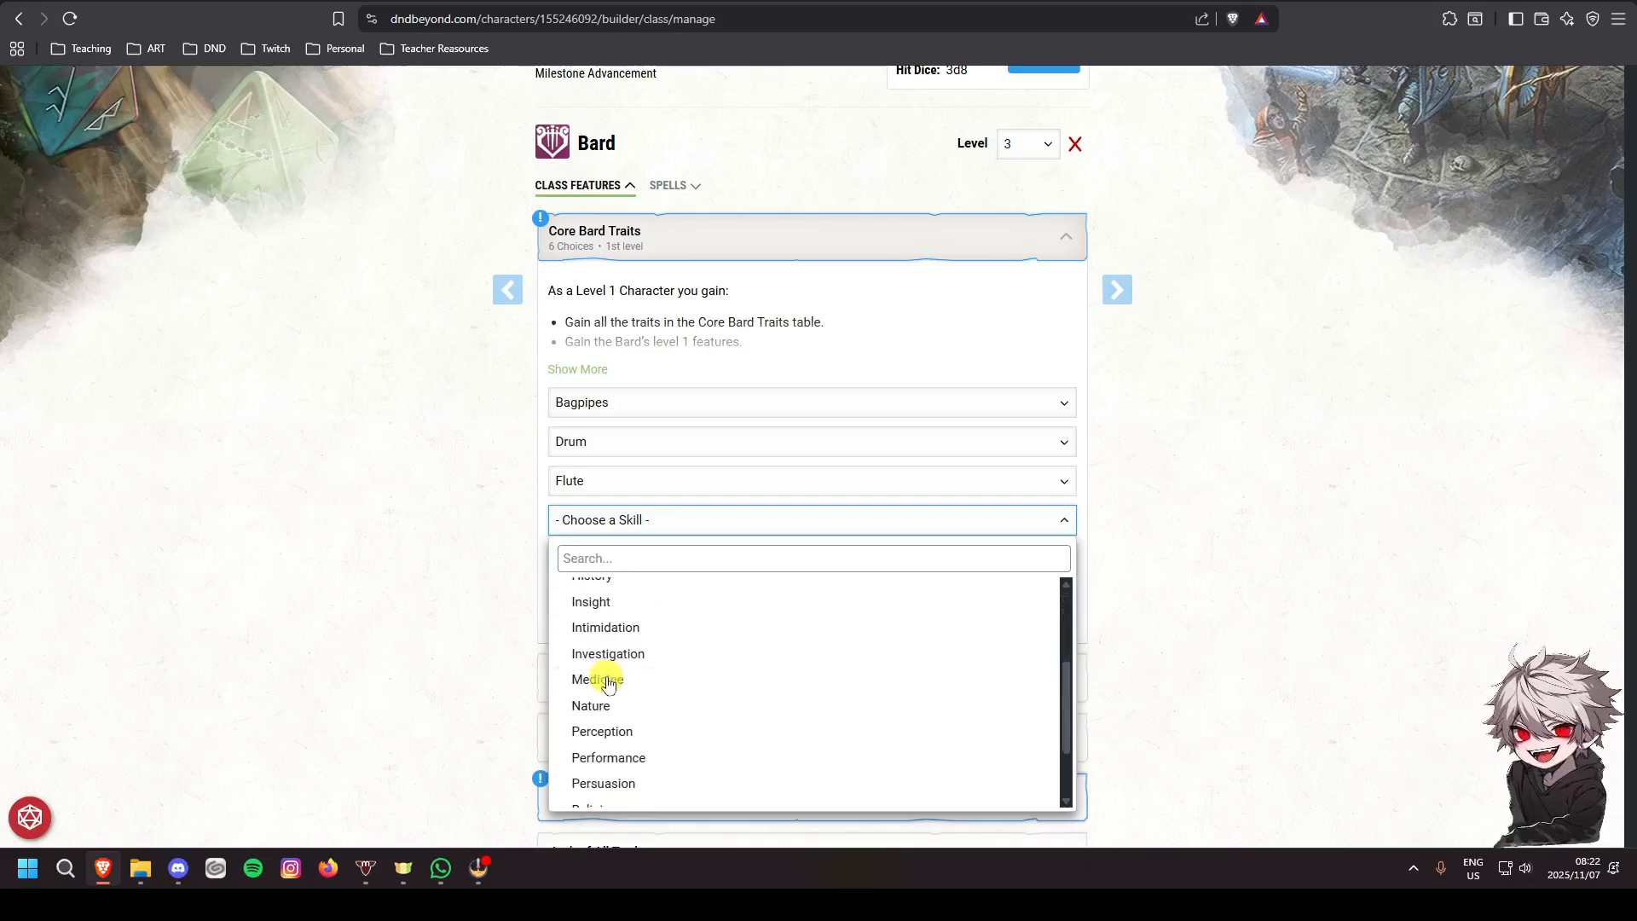
{"action": "left_click", "coordinate": [631, 762]}
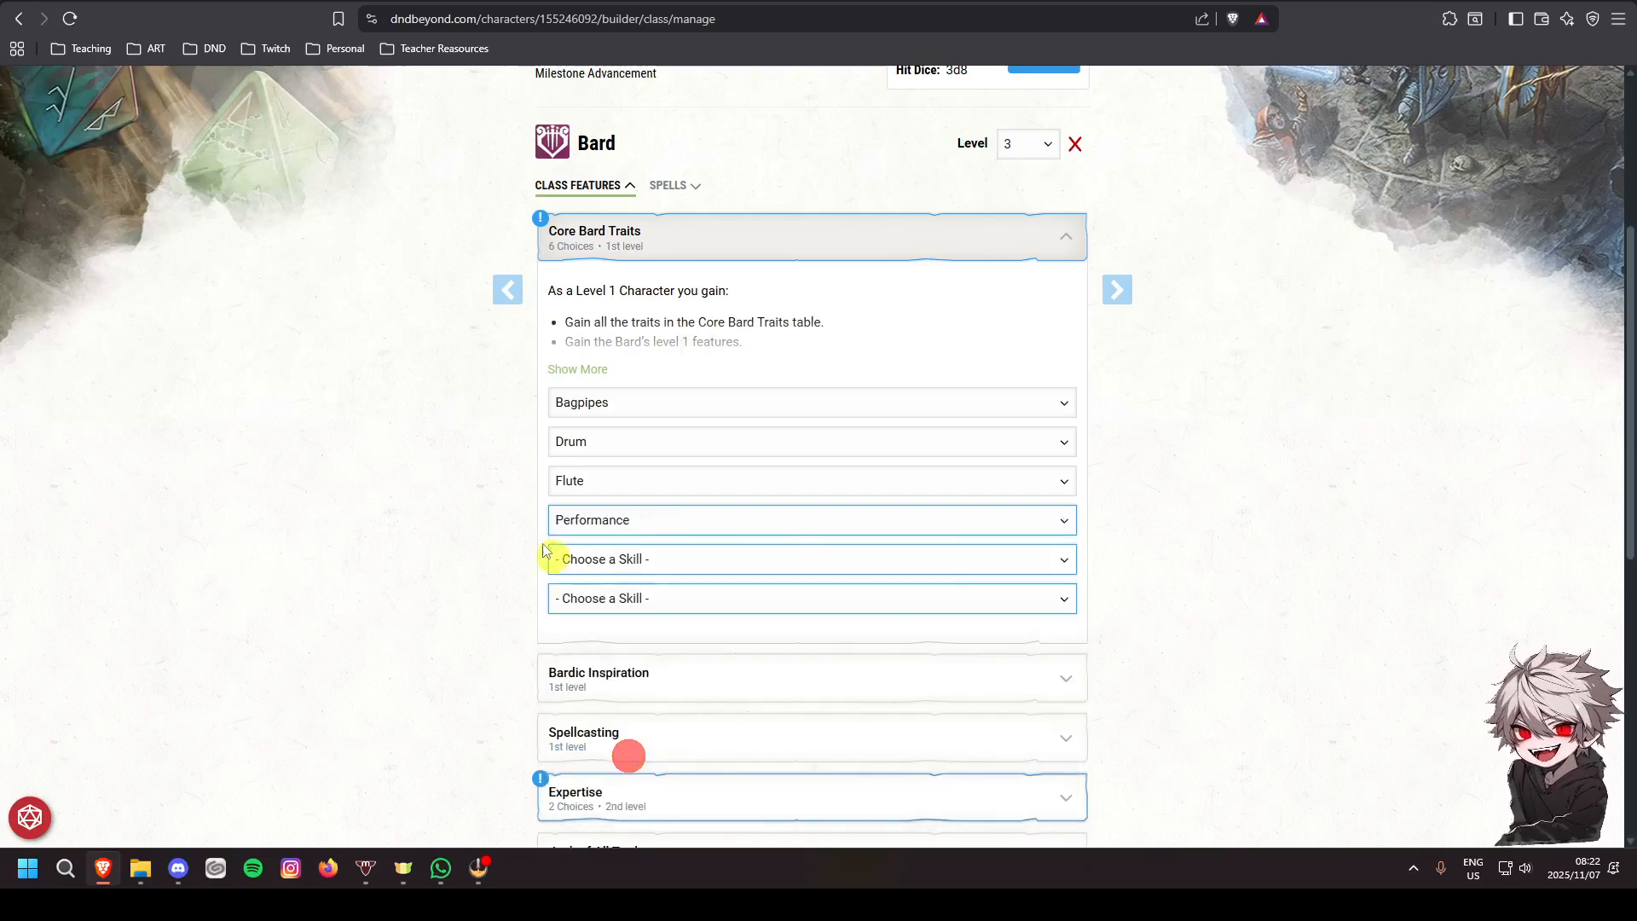
{"action": "left_click", "coordinate": [697, 559]}
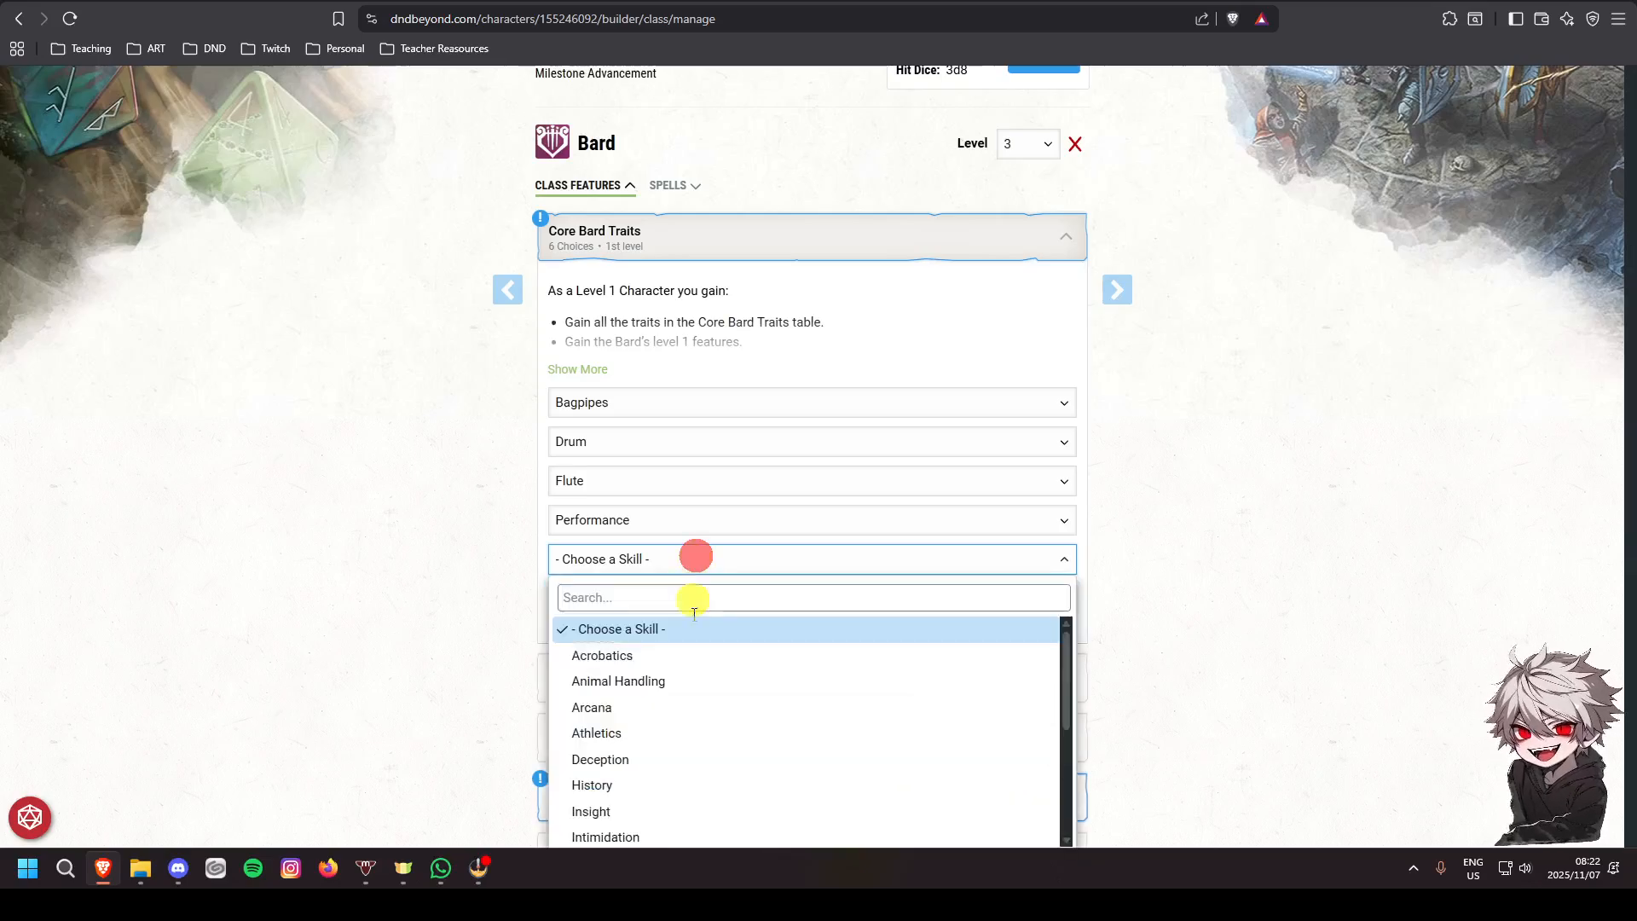
{"action": "scroll", "coordinate": [708, 674], "scroll_direction": "down", "scroll_amount": 3}
{"action": "left_click", "coordinate": [1339, 569]}
{"action": "scroll", "coordinate": [877, 369], "scroll_direction": "down", "scroll_amount": 2}
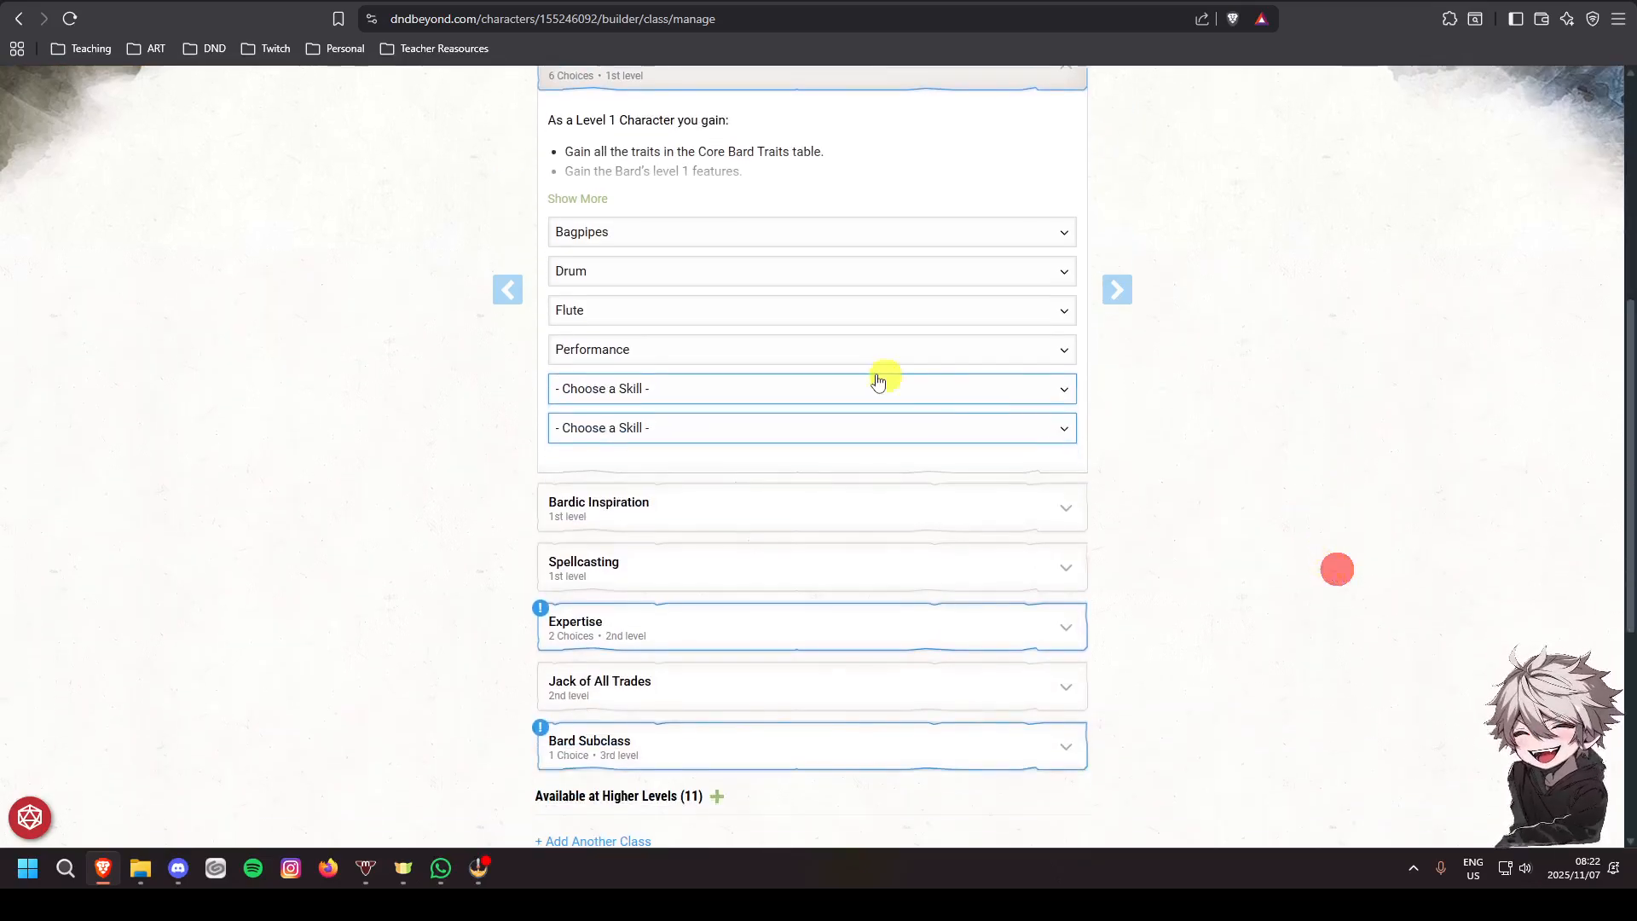
{"action": "left_click", "coordinate": [848, 388]}
{"action": "scroll", "coordinate": [694, 559], "scroll_direction": "down", "scroll_amount": 2}
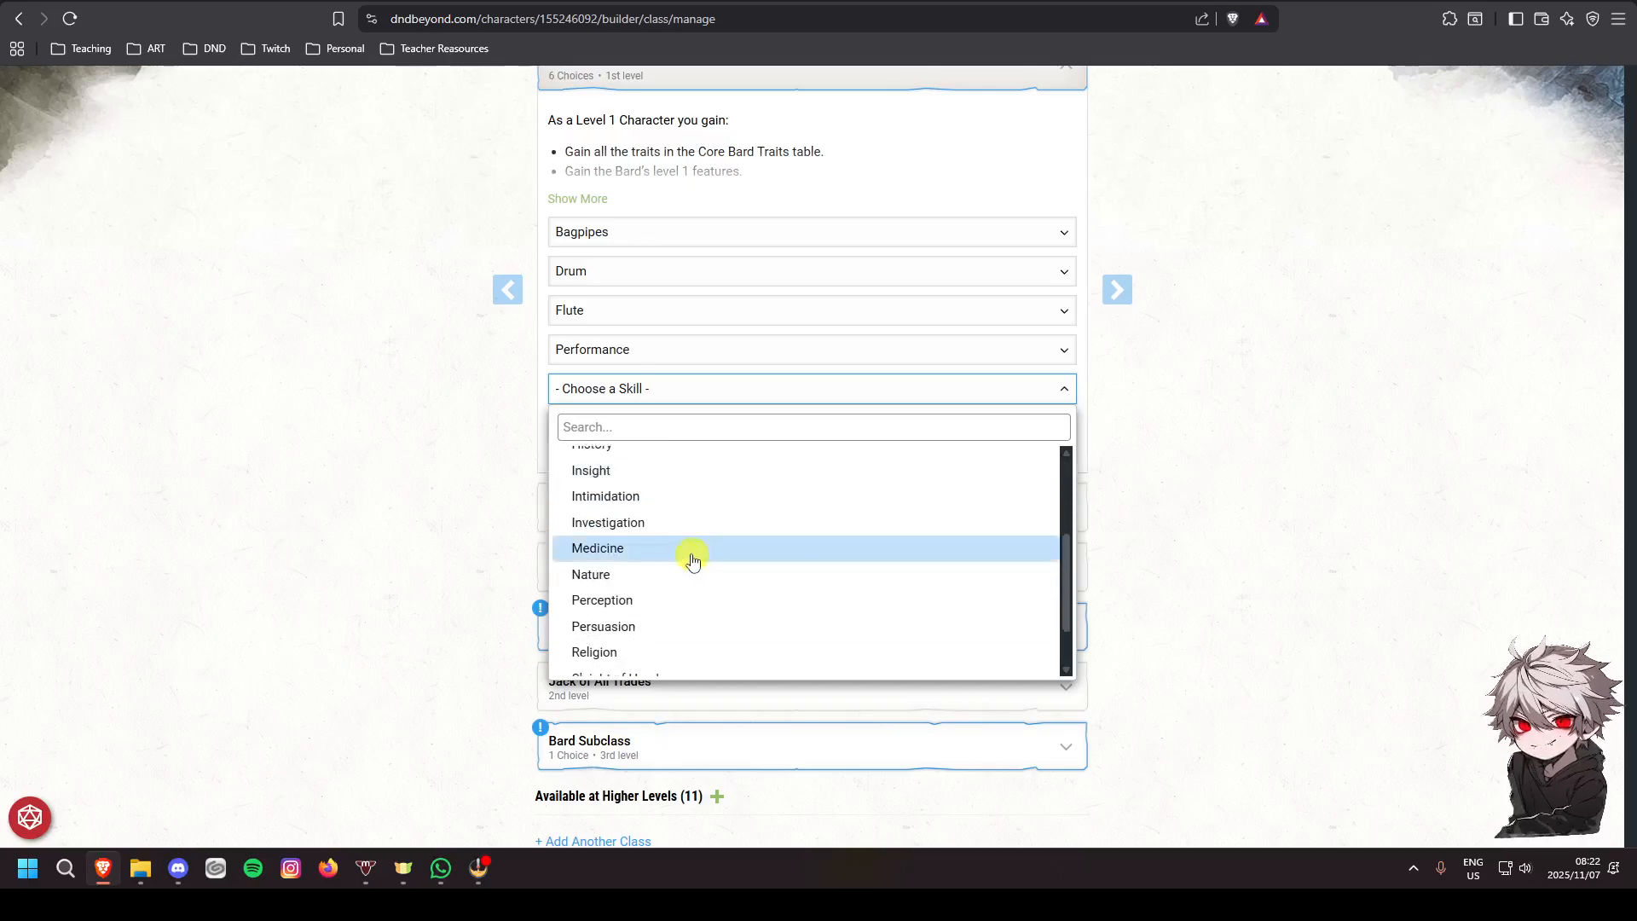
{"action": "left_click", "coordinate": [598, 626]}
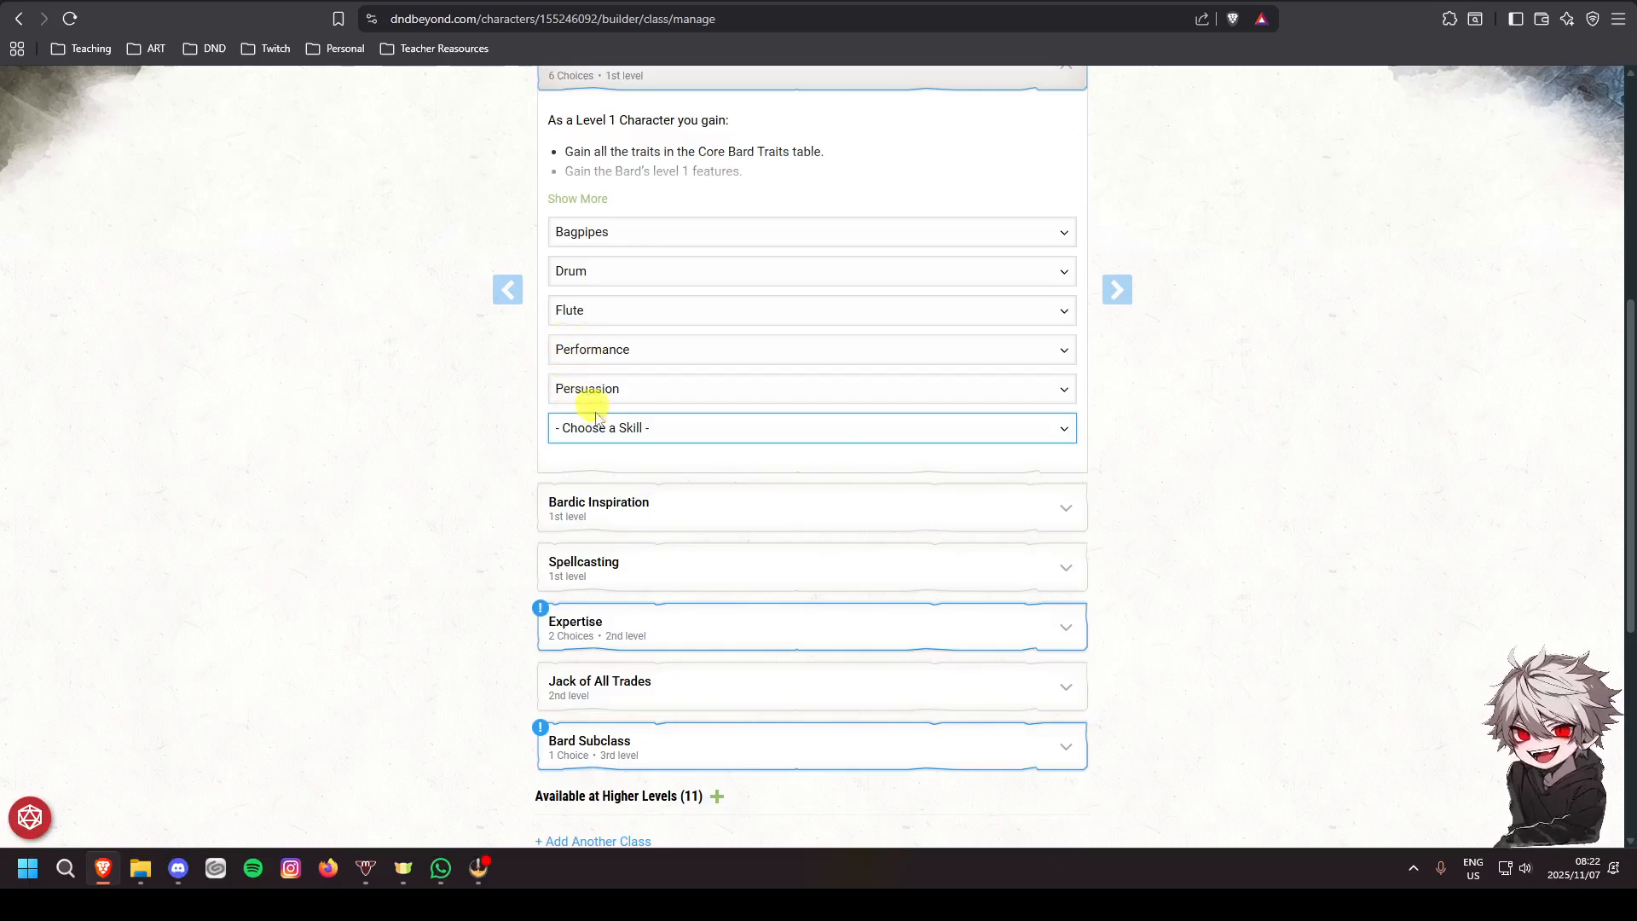
Choose Arcana as the third skill in the Core Bard Traits
{"action": "left_click", "coordinate": [618, 427]}
{"action": "scroll", "coordinate": [646, 588], "scroll_direction": "down", "scroll_amount": 2}
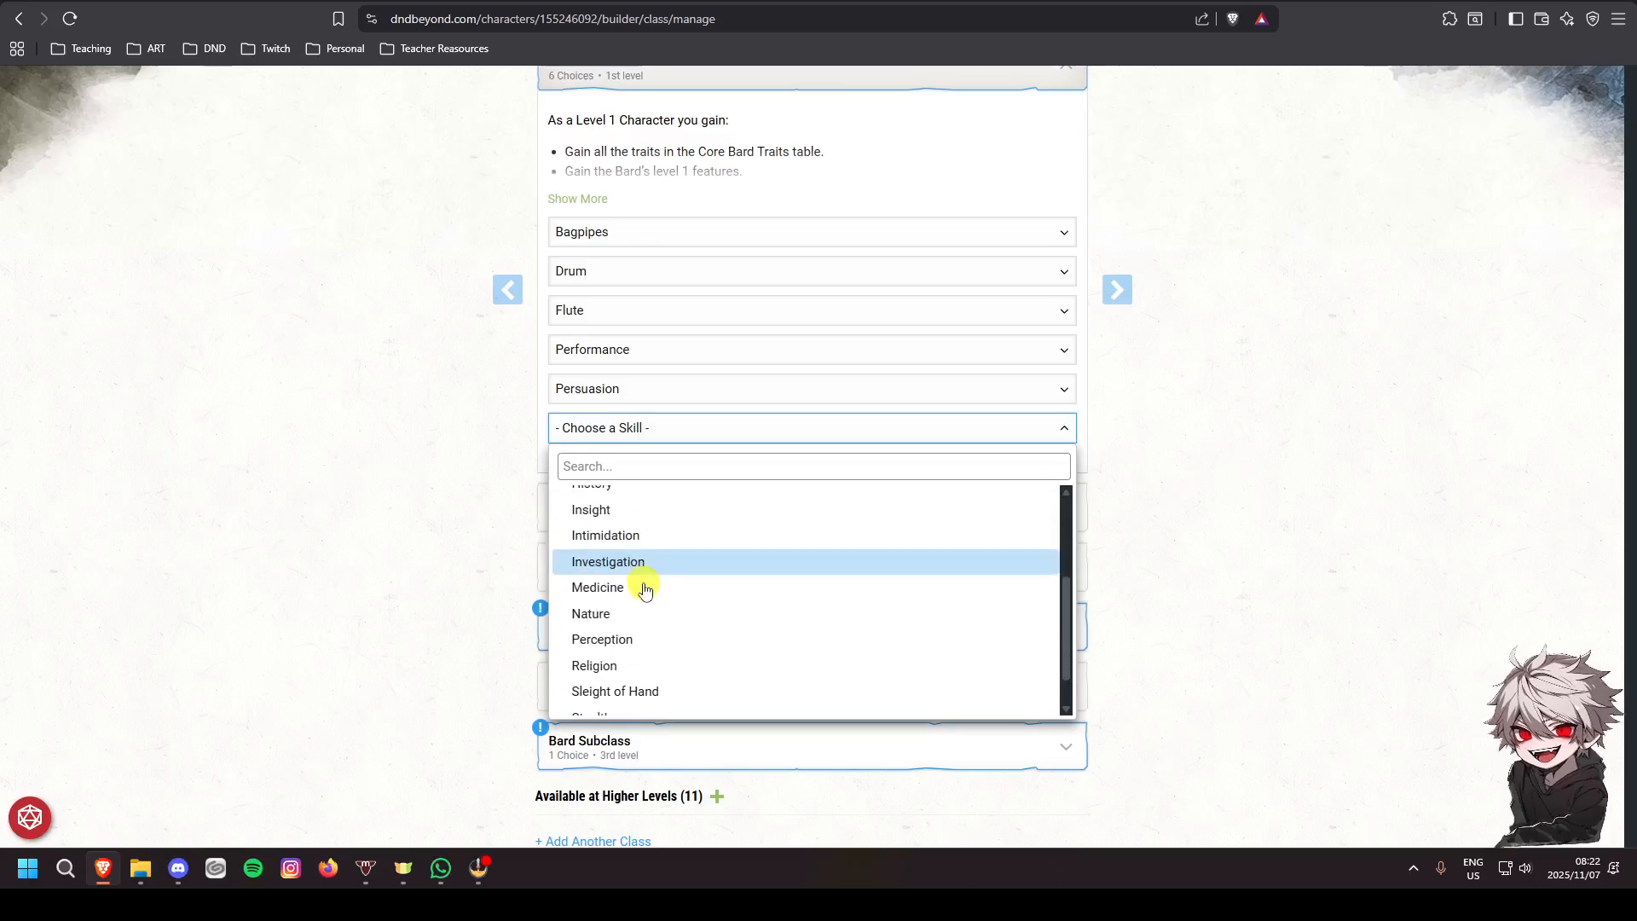
{"action": "scroll", "coordinate": [661, 597], "scroll_direction": "down", "scroll_amount": 1}
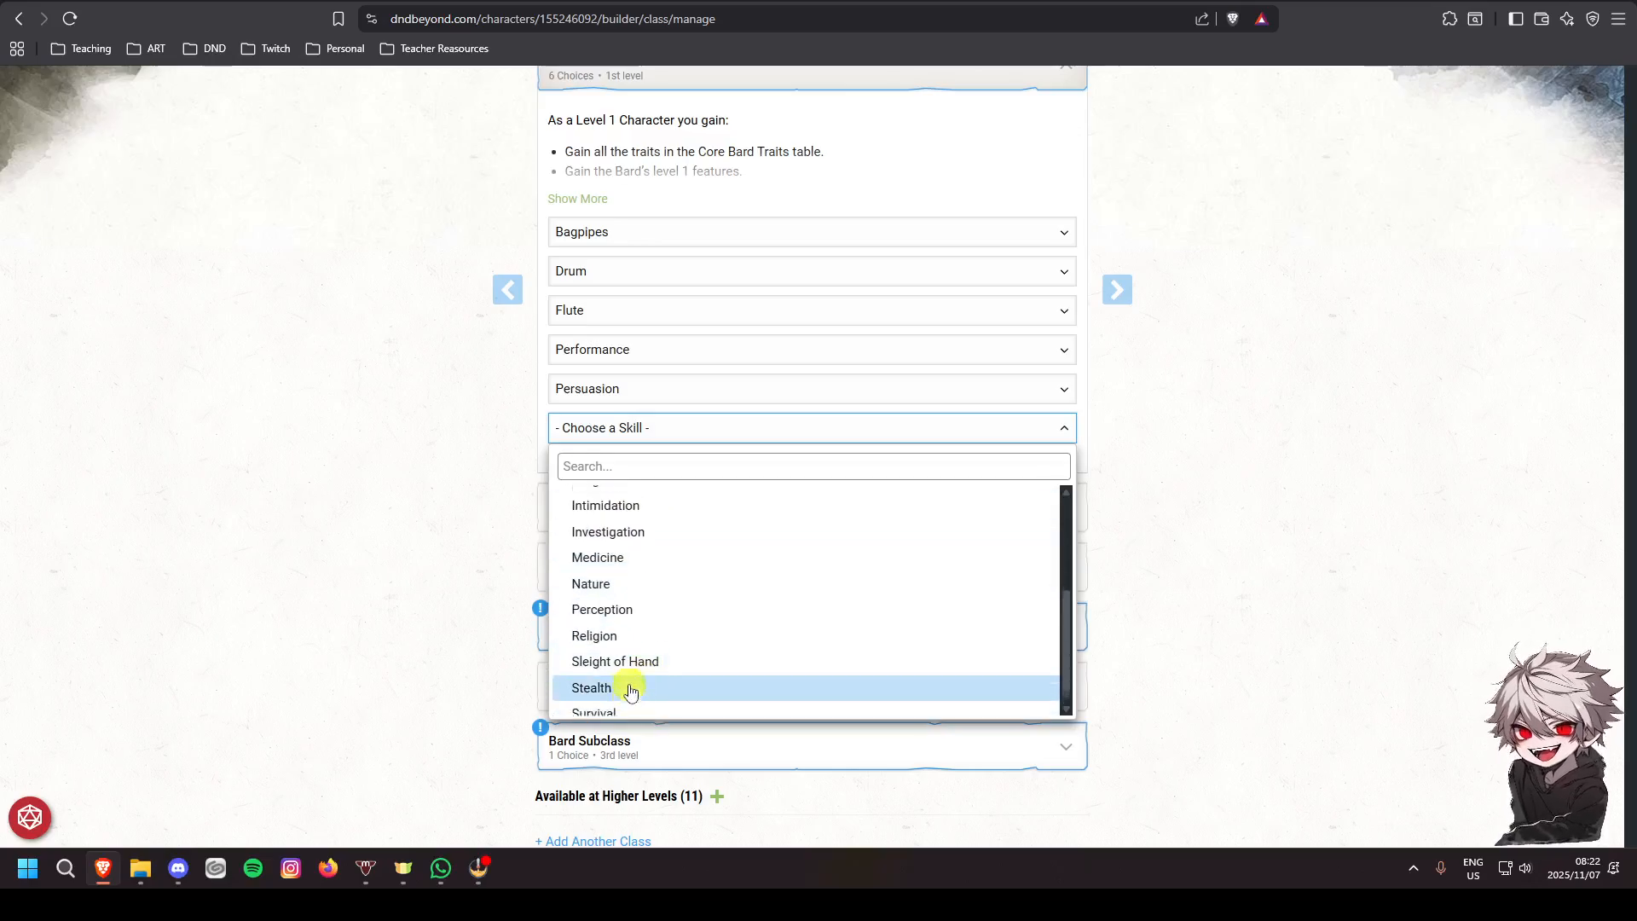
{"action": "scroll", "coordinate": [683, 677], "scroll_direction": "up", "scroll_amount": 1}
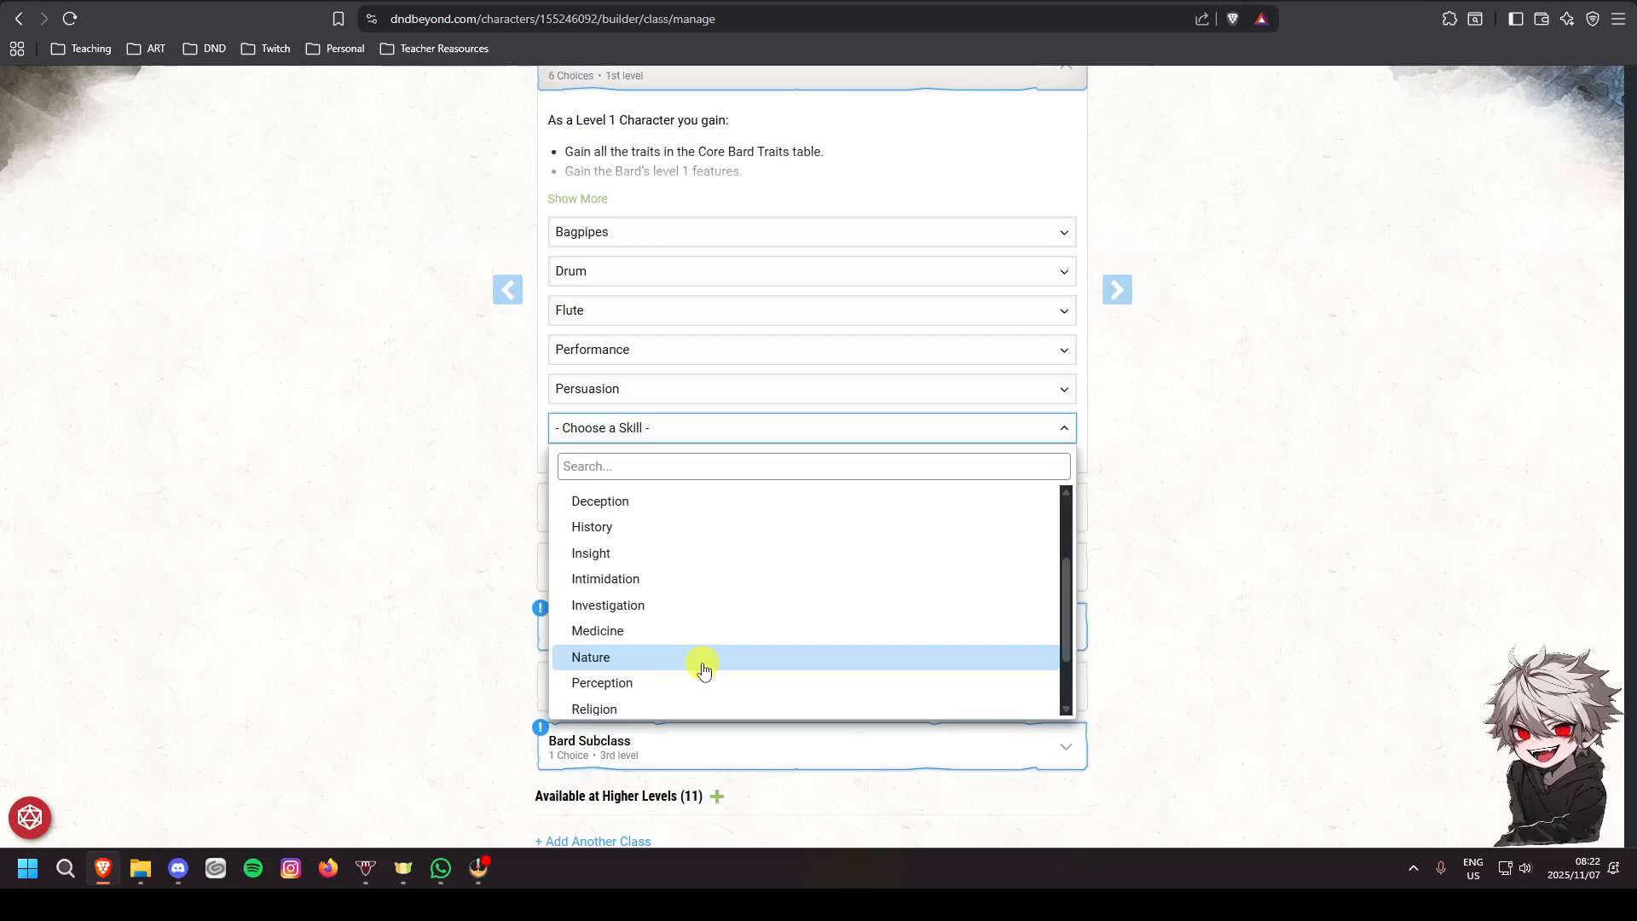
{"action": "scroll", "coordinate": [699, 665], "scroll_direction": "up", "scroll_amount": 3}
{"action": "left_click", "coordinate": [658, 588]}
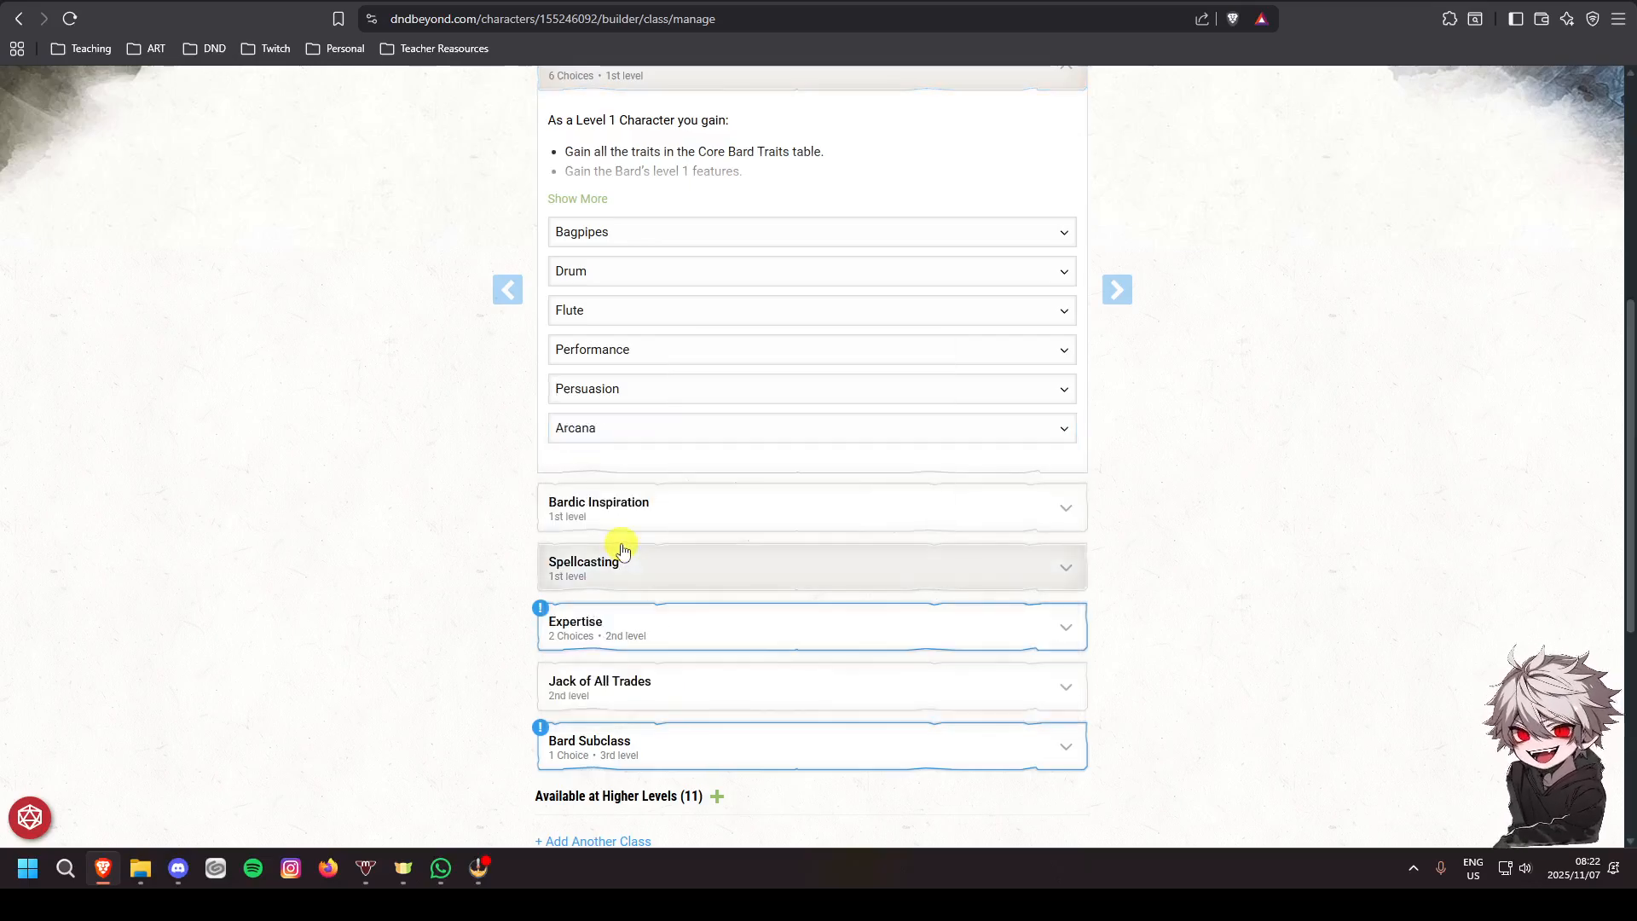
Expand the Bardic Inspiration feature and read its full description, including number of uses and higher levels
{"action": "left_click", "coordinate": [690, 512]}
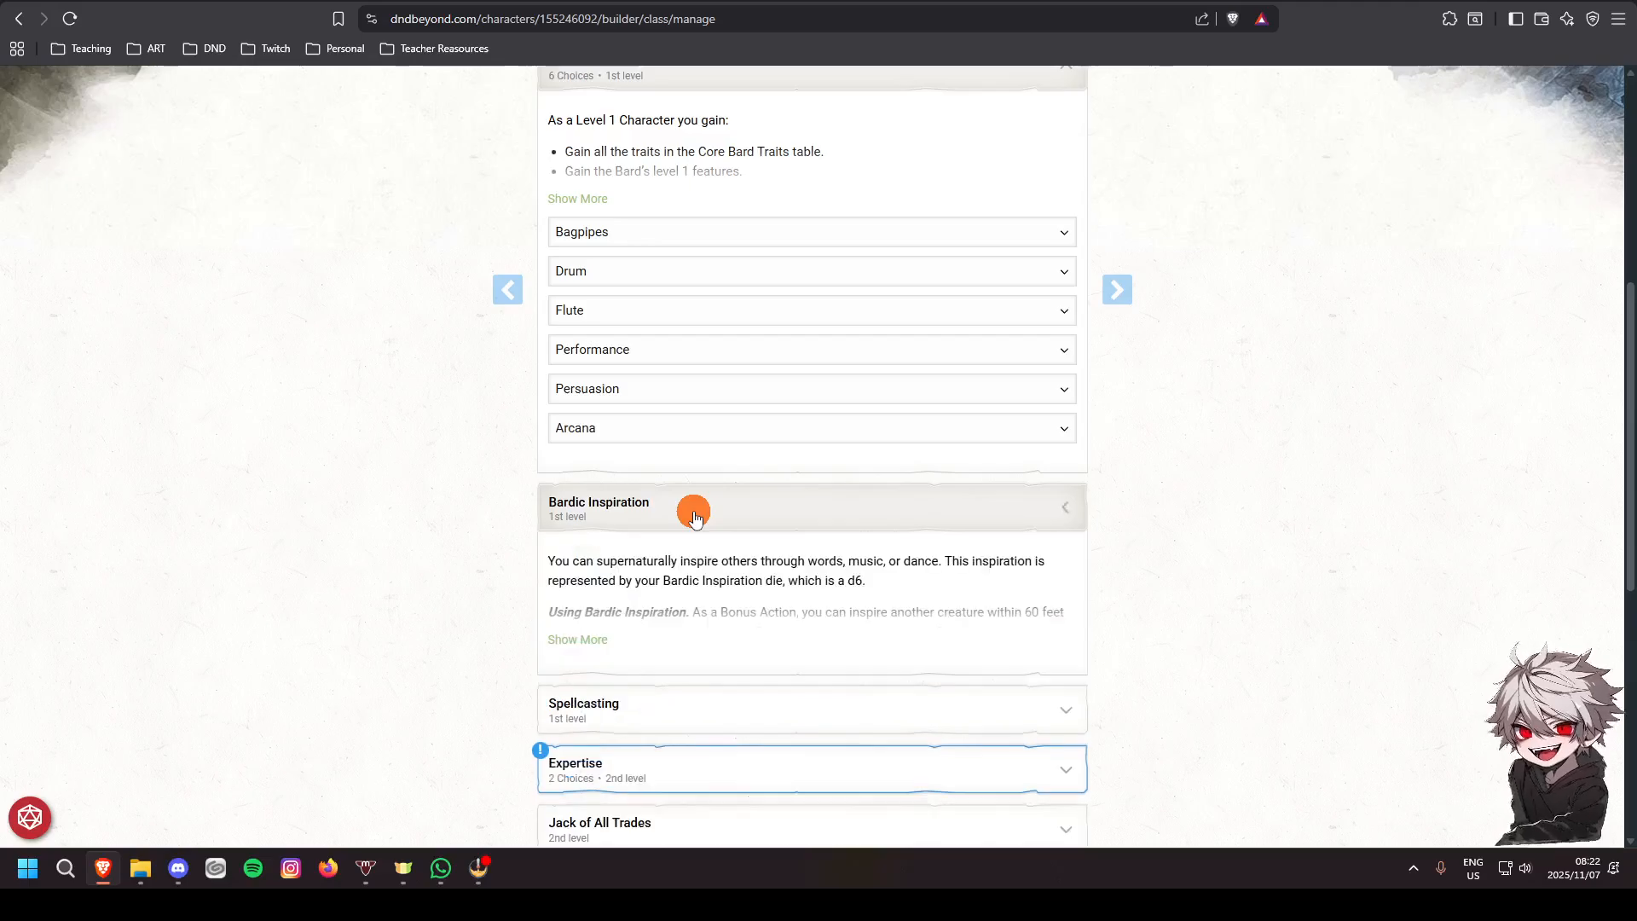
{"action": "left_click", "coordinate": [585, 637]}
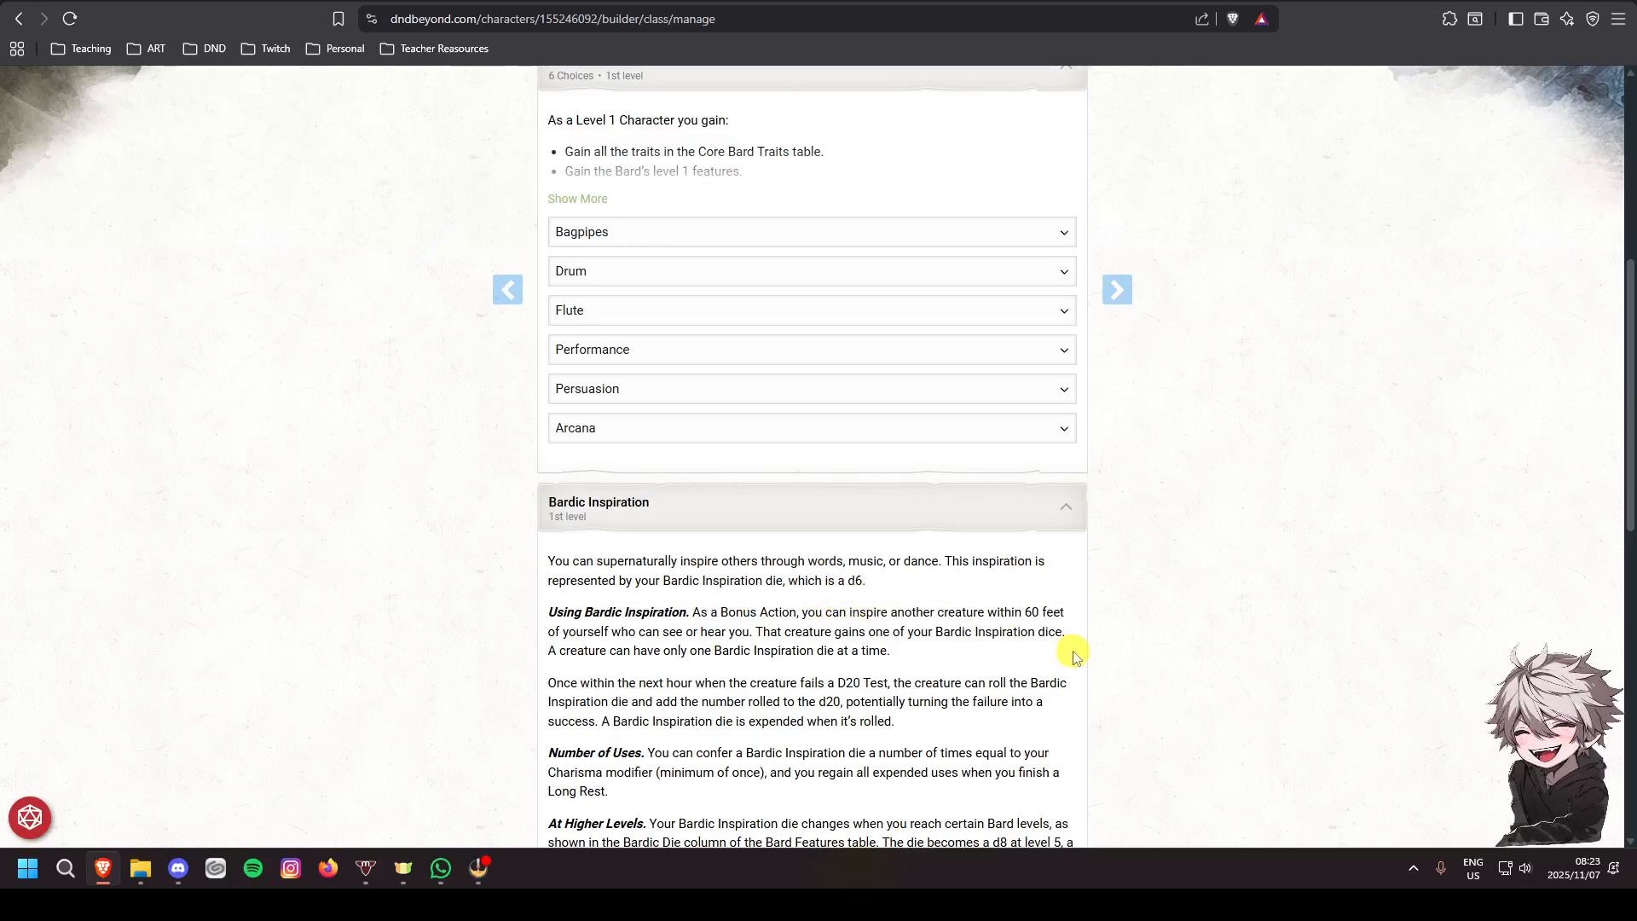
{"action": "scroll", "coordinate": [1074, 655], "scroll_direction": "down", "scroll_amount": 1}
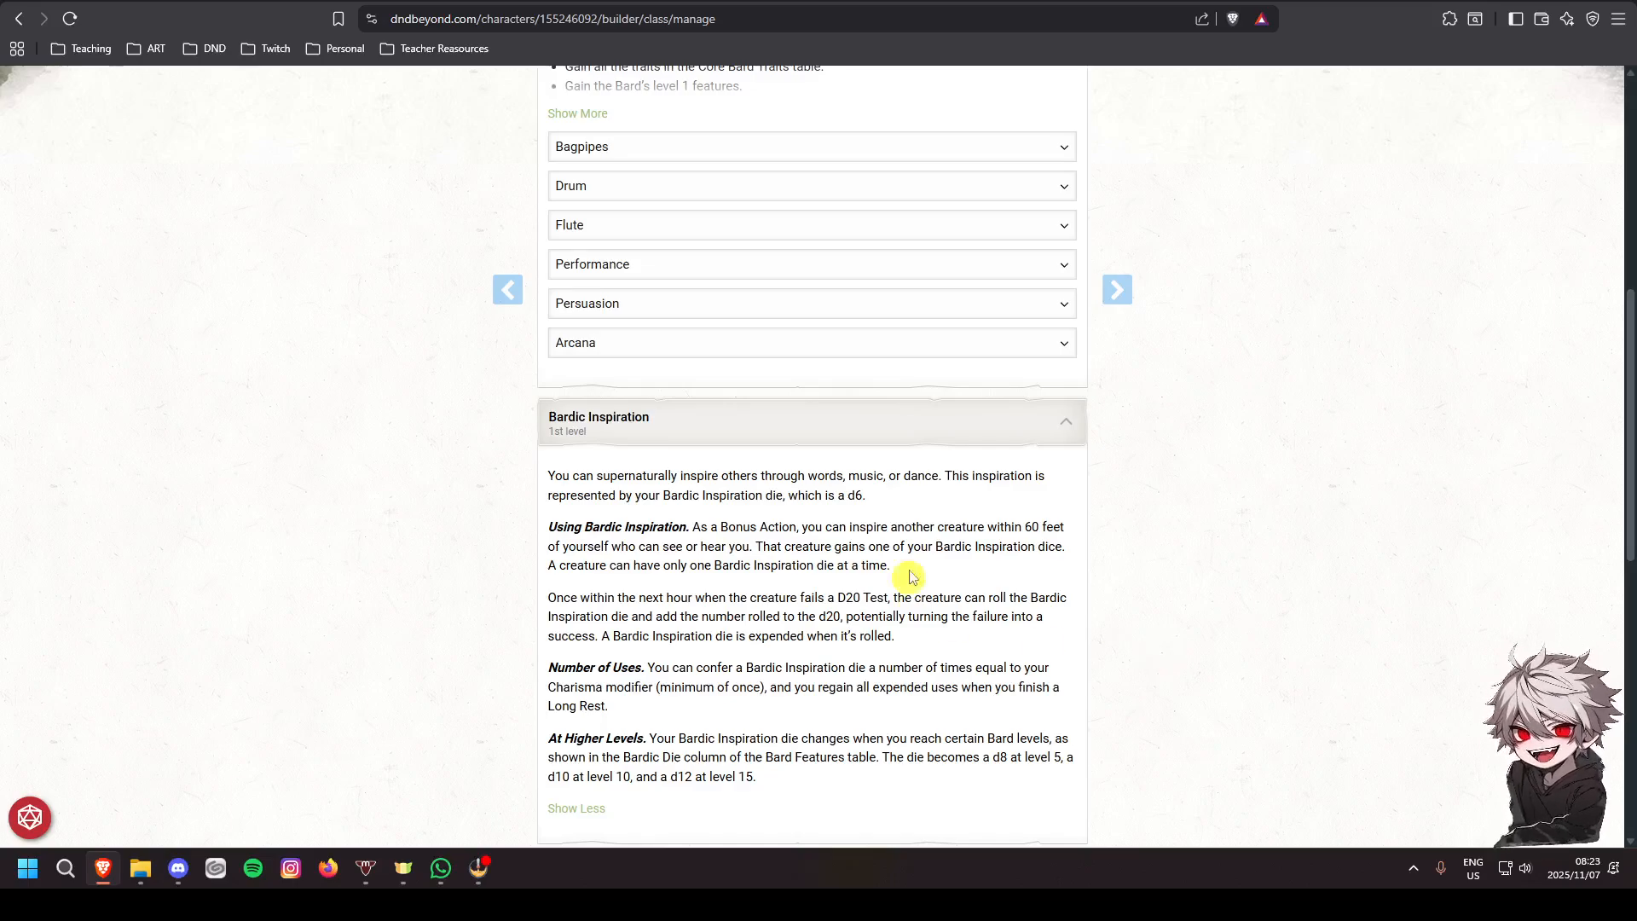
{"action": "scroll", "coordinate": [903, 520], "scroll_direction": "down", "scroll_amount": 2}
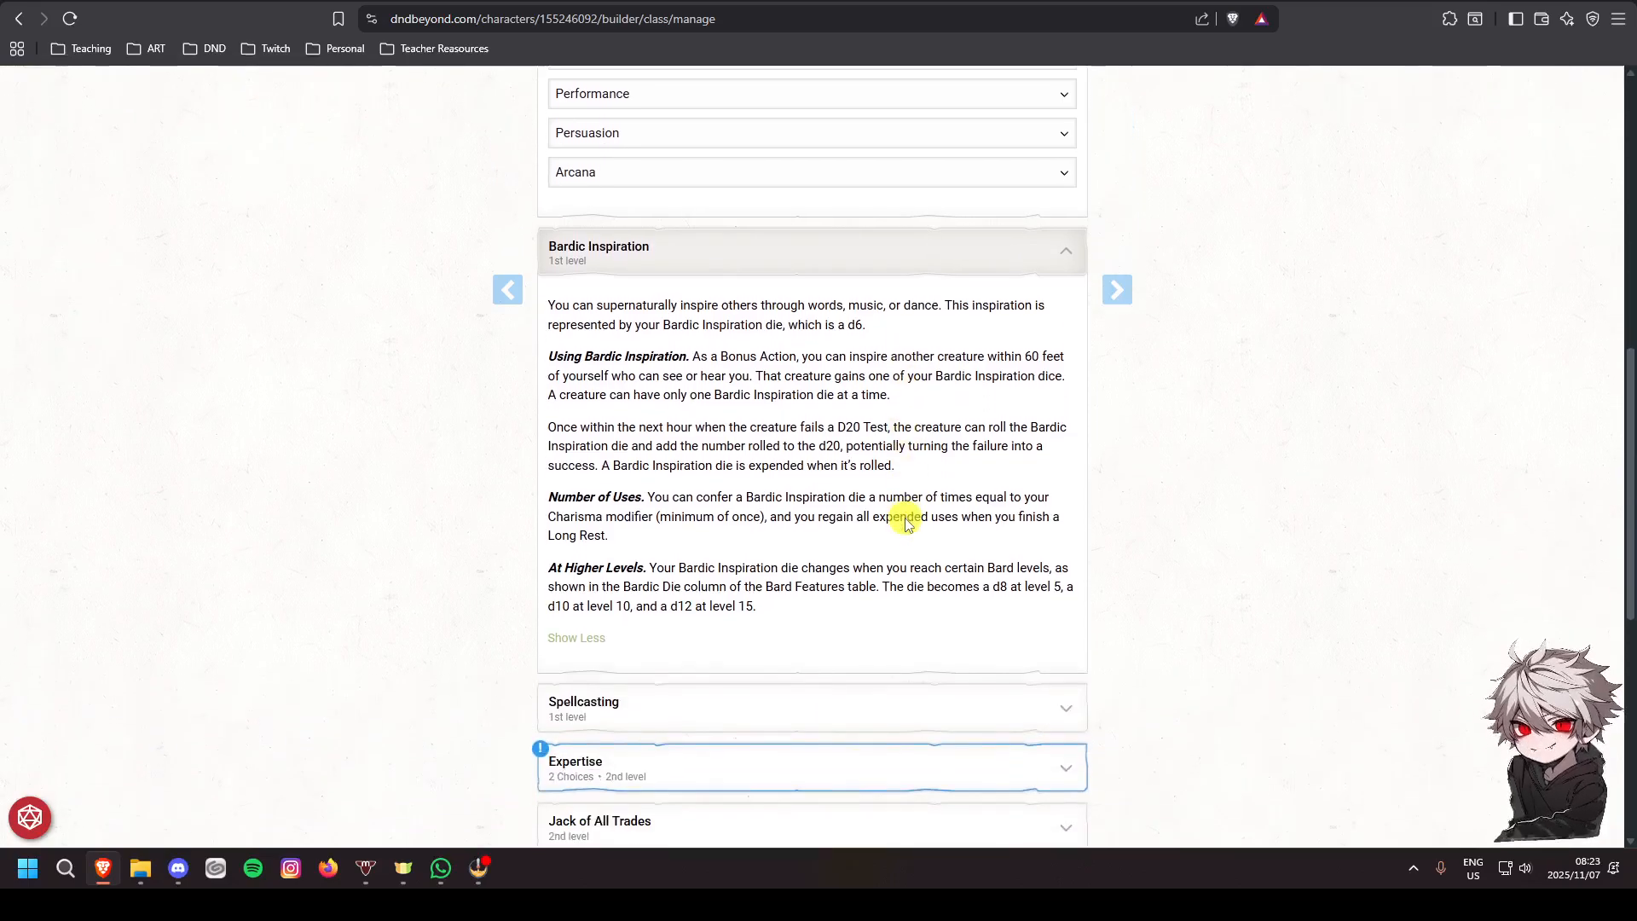
{"action": "scroll", "coordinate": [870, 522], "scroll_direction": "up", "scroll_amount": 2}
{"action": "scroll", "coordinate": [895, 516], "scroll_direction": "down", "scroll_amount": 2}
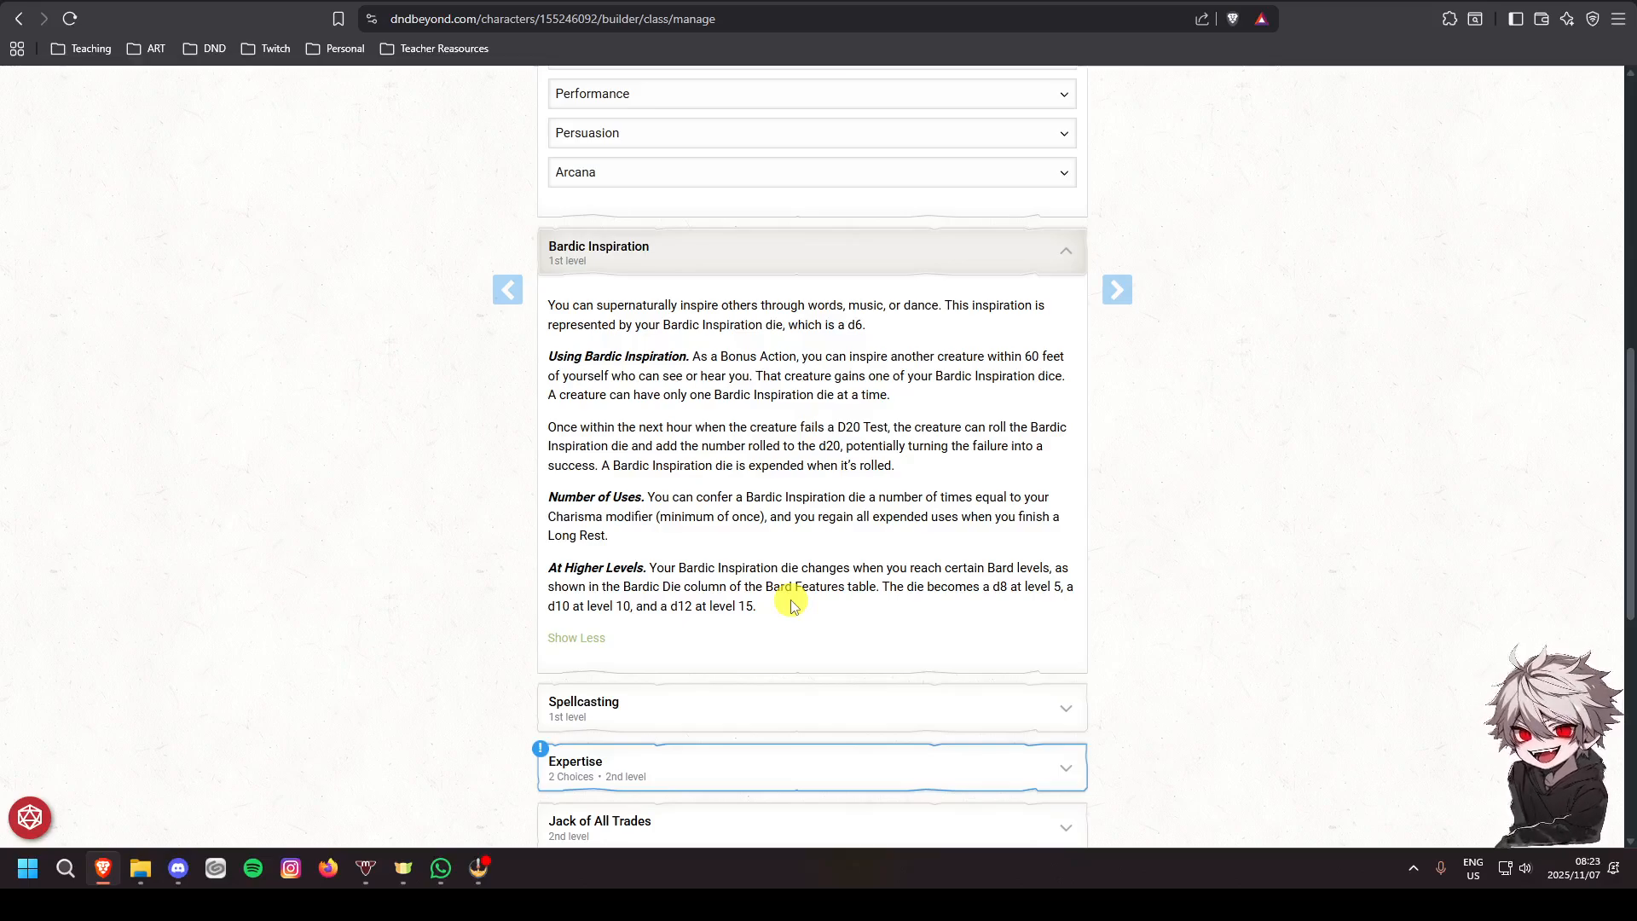
Expand the Spellcasting feature and read its full rules on cantrips, spell slots and prepared spells
{"action": "scroll", "coordinate": [791, 604], "scroll_direction": "down", "scroll_amount": 3}
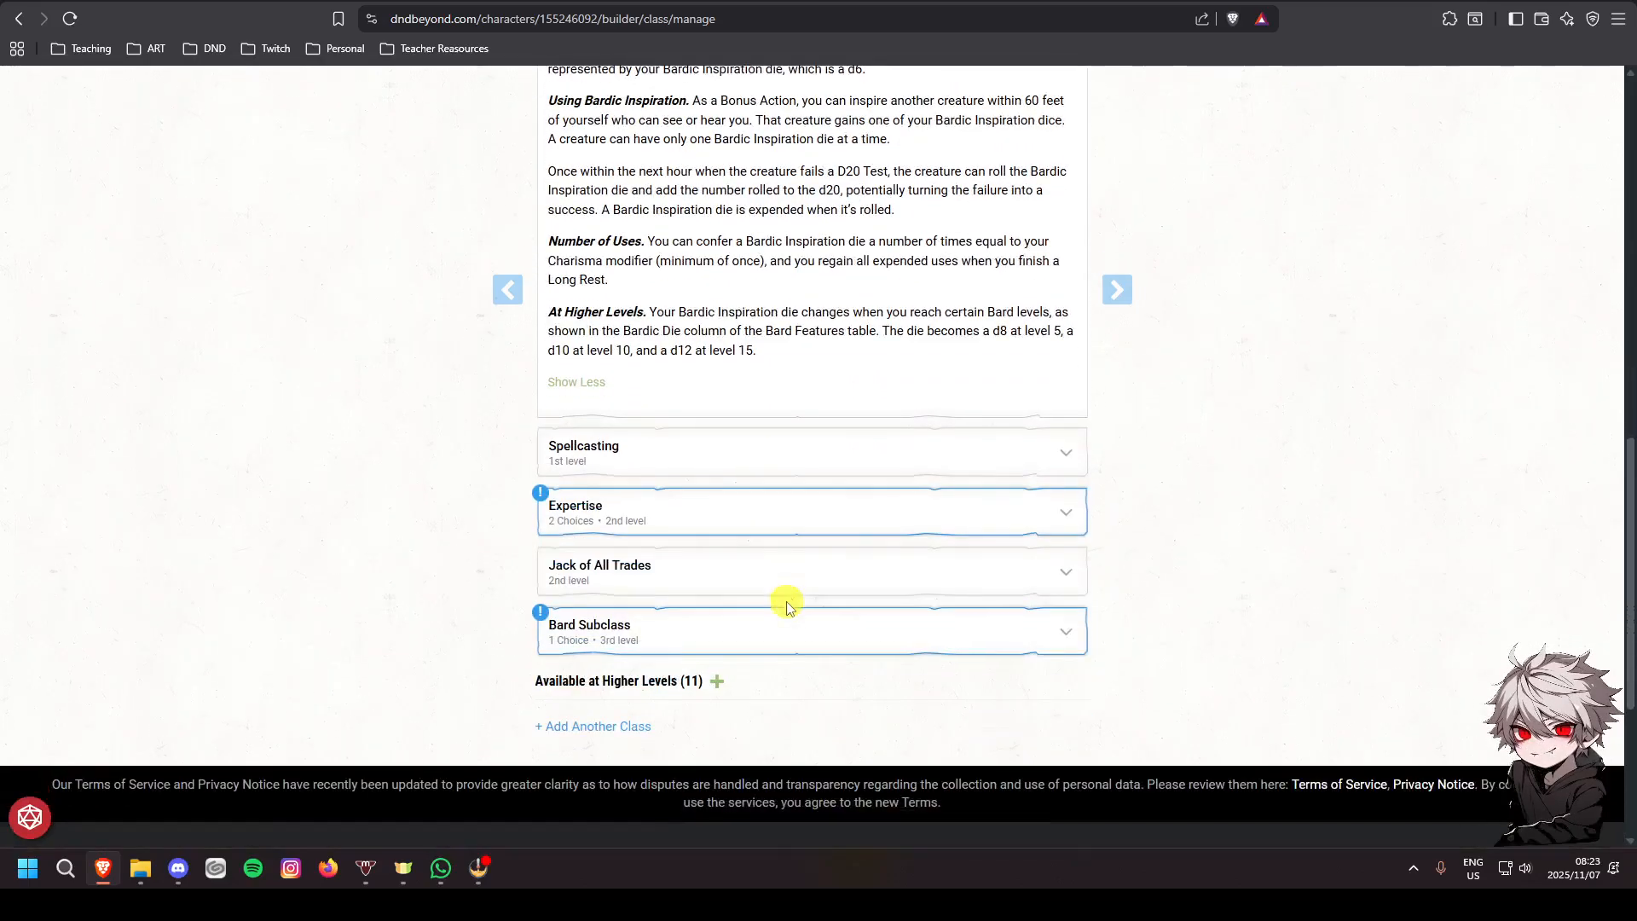
{"action": "left_click", "coordinate": [773, 469]}
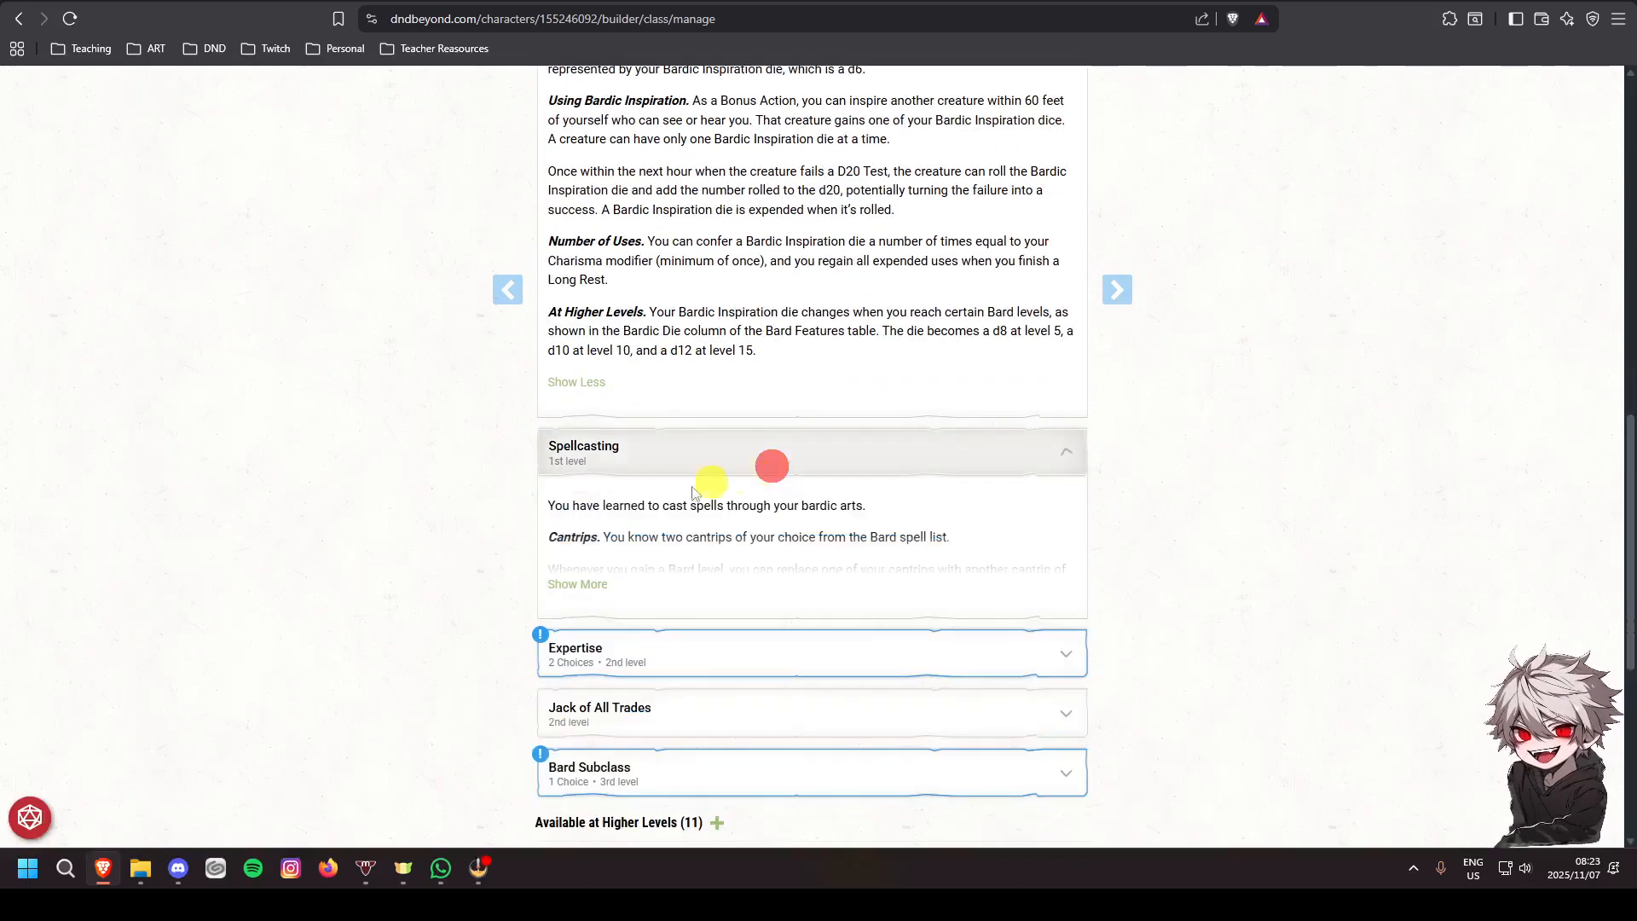
{"action": "left_click", "coordinate": [578, 588]}
{"action": "scroll", "coordinate": [622, 574], "scroll_direction": "down", "scroll_amount": 3}
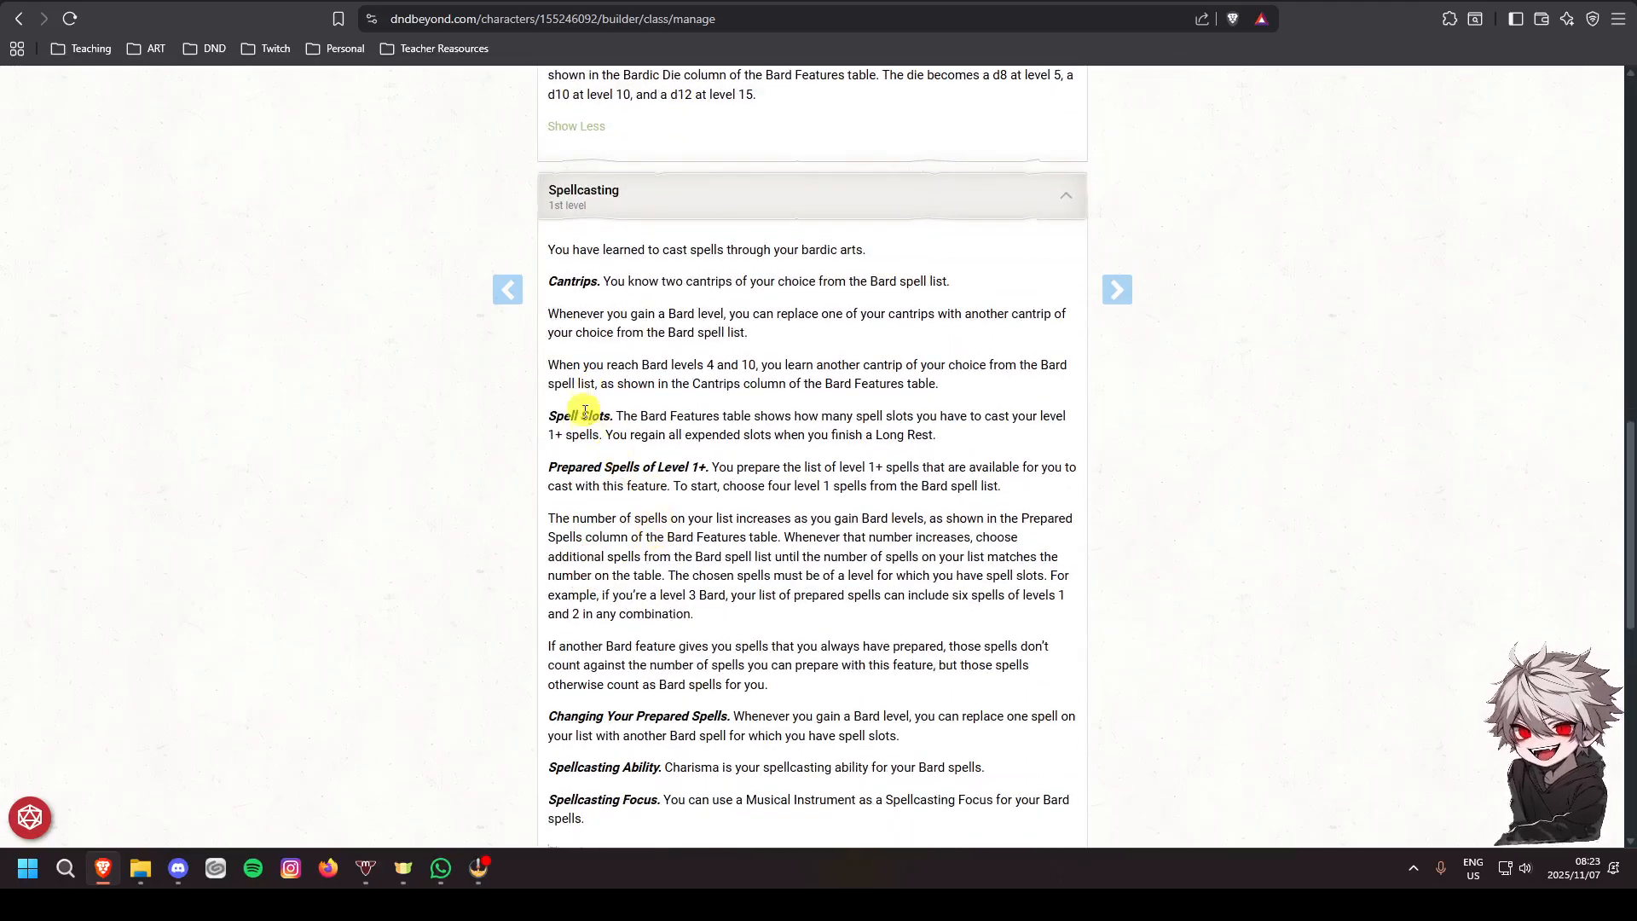
{"action": "scroll", "coordinate": [585, 412], "scroll_direction": "down", "scroll_amount": 2}
{"action": "scroll", "coordinate": [602, 438], "scroll_direction": "up", "scroll_amount": 3}
{"action": "scroll", "coordinate": [621, 430], "scroll_direction": "down", "scroll_amount": 3}
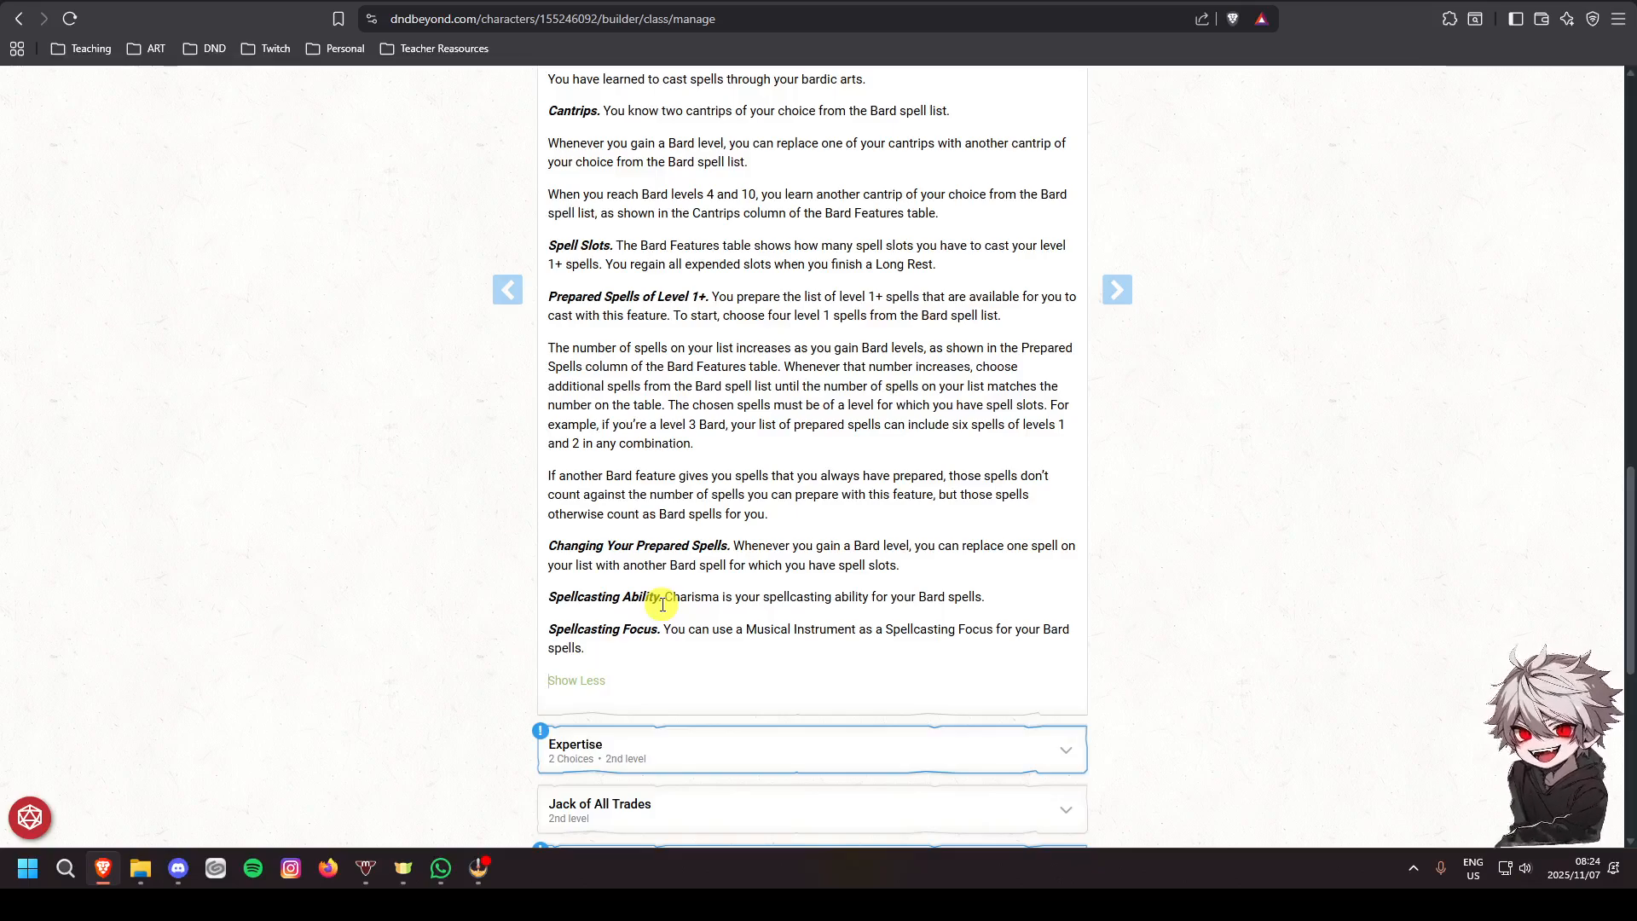
{"action": "scroll", "coordinate": [668, 567], "scroll_direction": "up", "scroll_amount": 1}
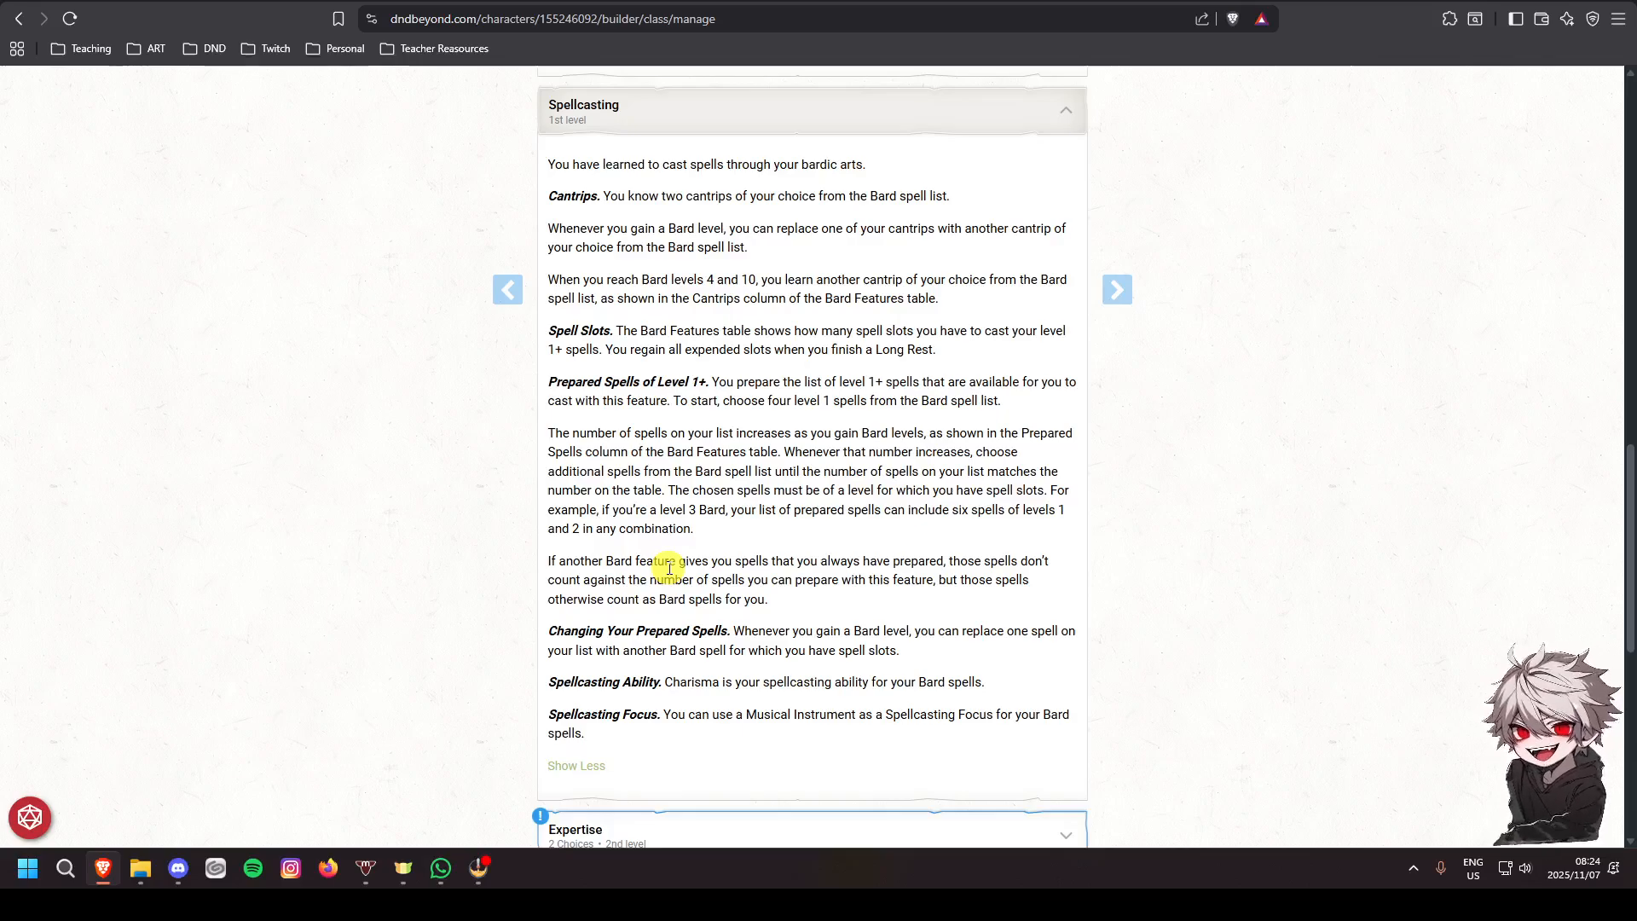
Choose Performance and Persuasion as the two skills for the 2nd-level Expertise feature
{"action": "scroll", "coordinate": [669, 567], "scroll_direction": "down", "scroll_amount": 3}
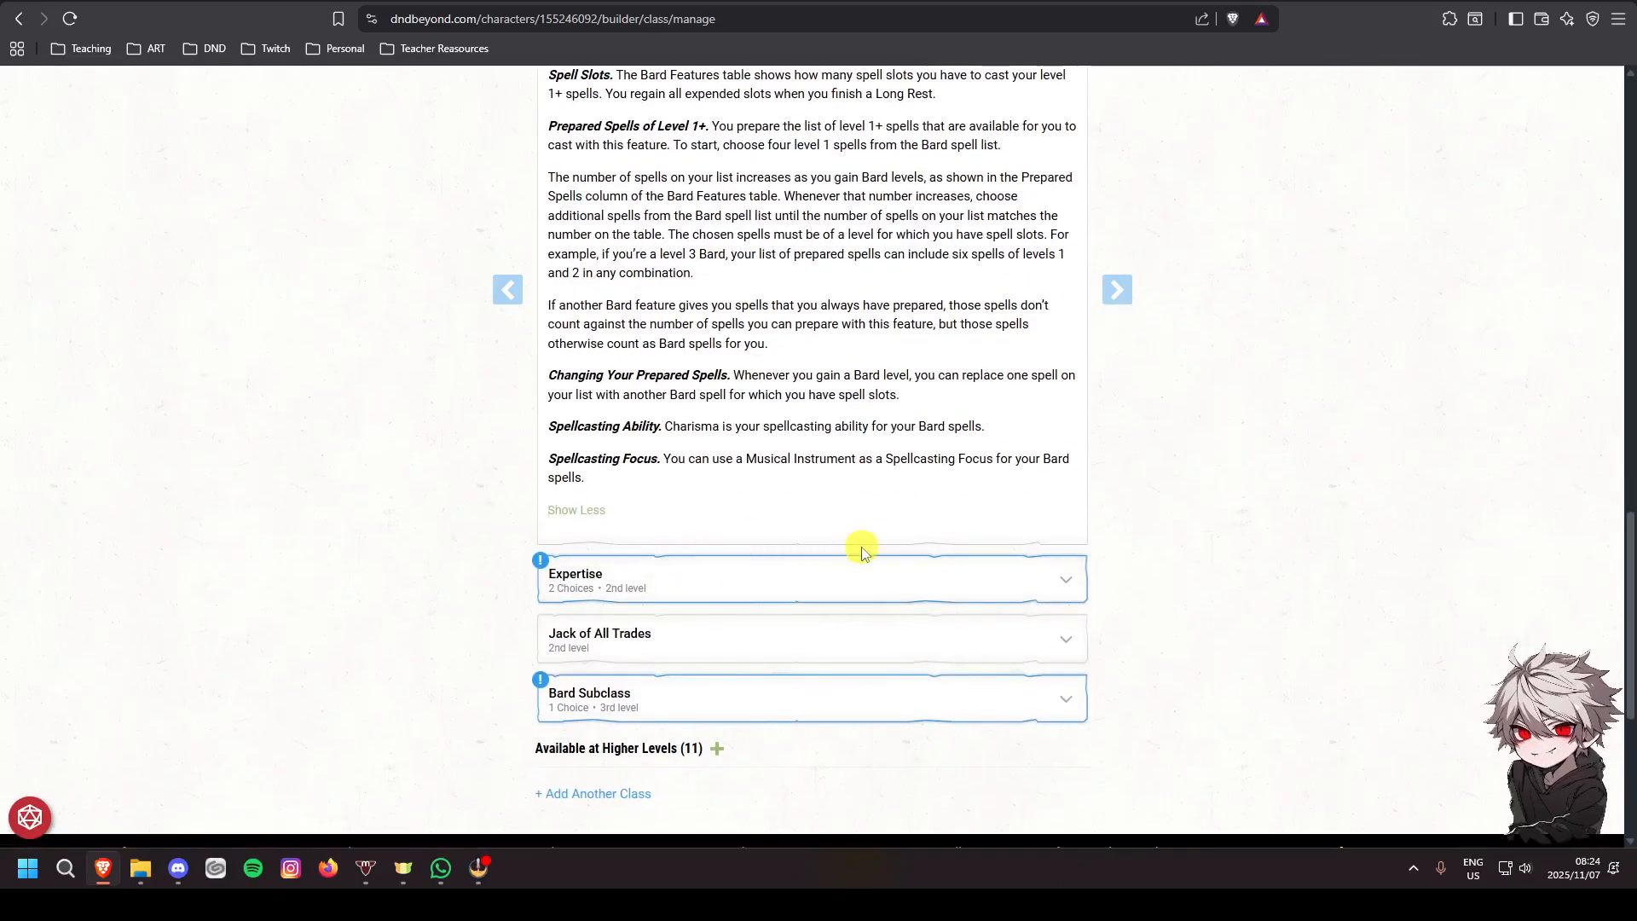
{"action": "left_click", "coordinate": [728, 592]}
{"action": "scroll", "coordinate": [793, 588], "scroll_direction": "down", "scroll_amount": 2}
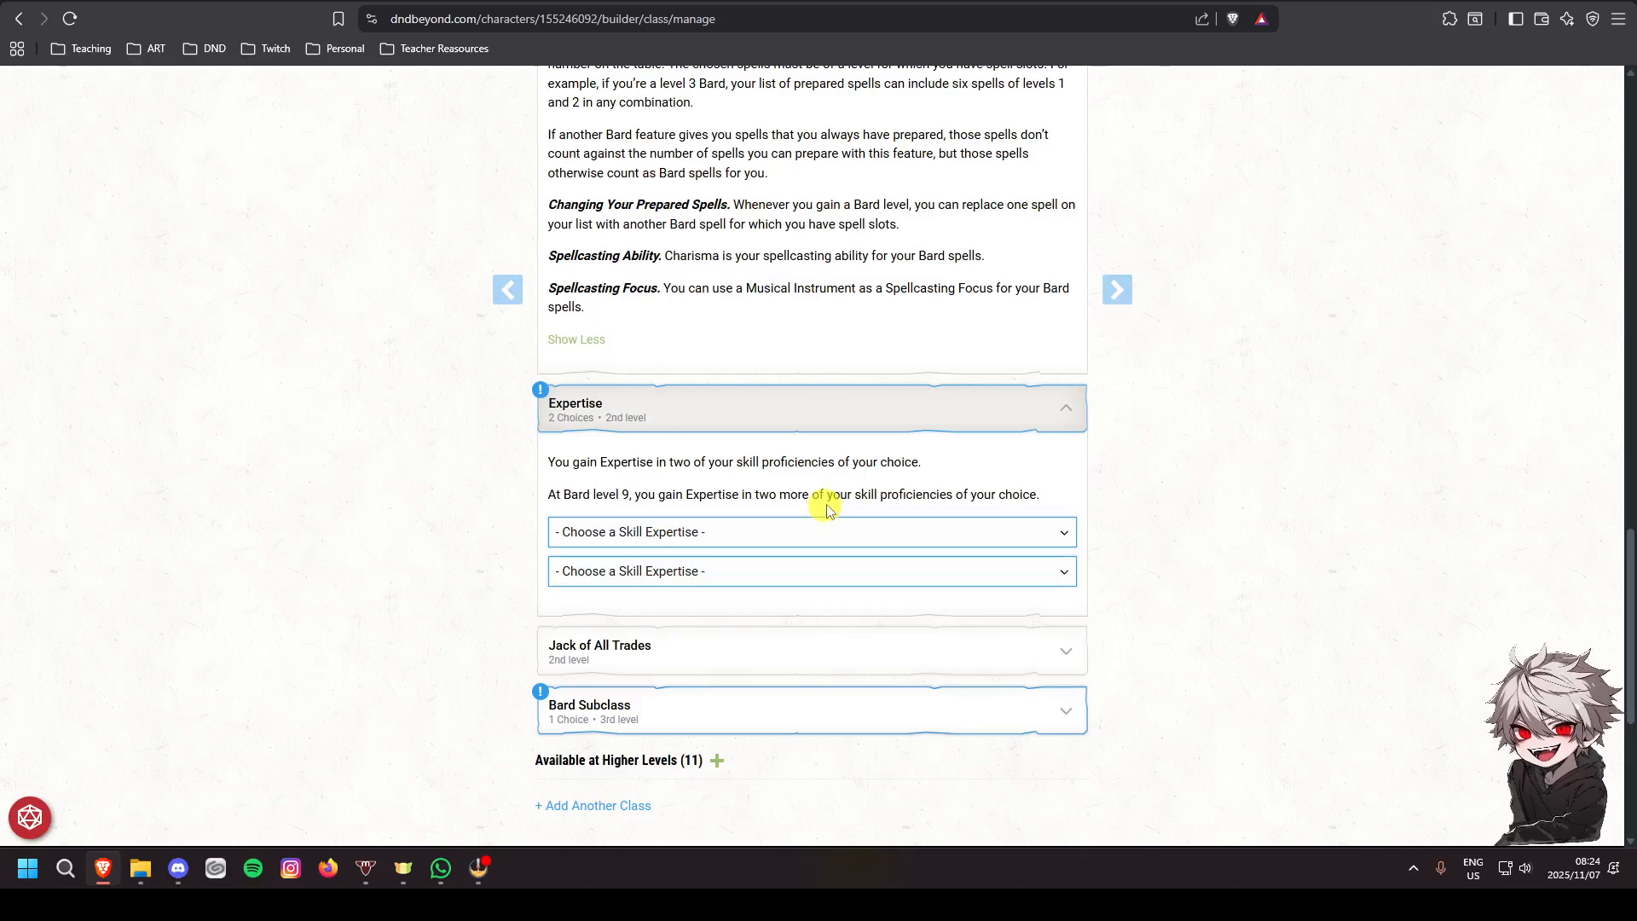
{"action": "left_click", "coordinate": [778, 534]}
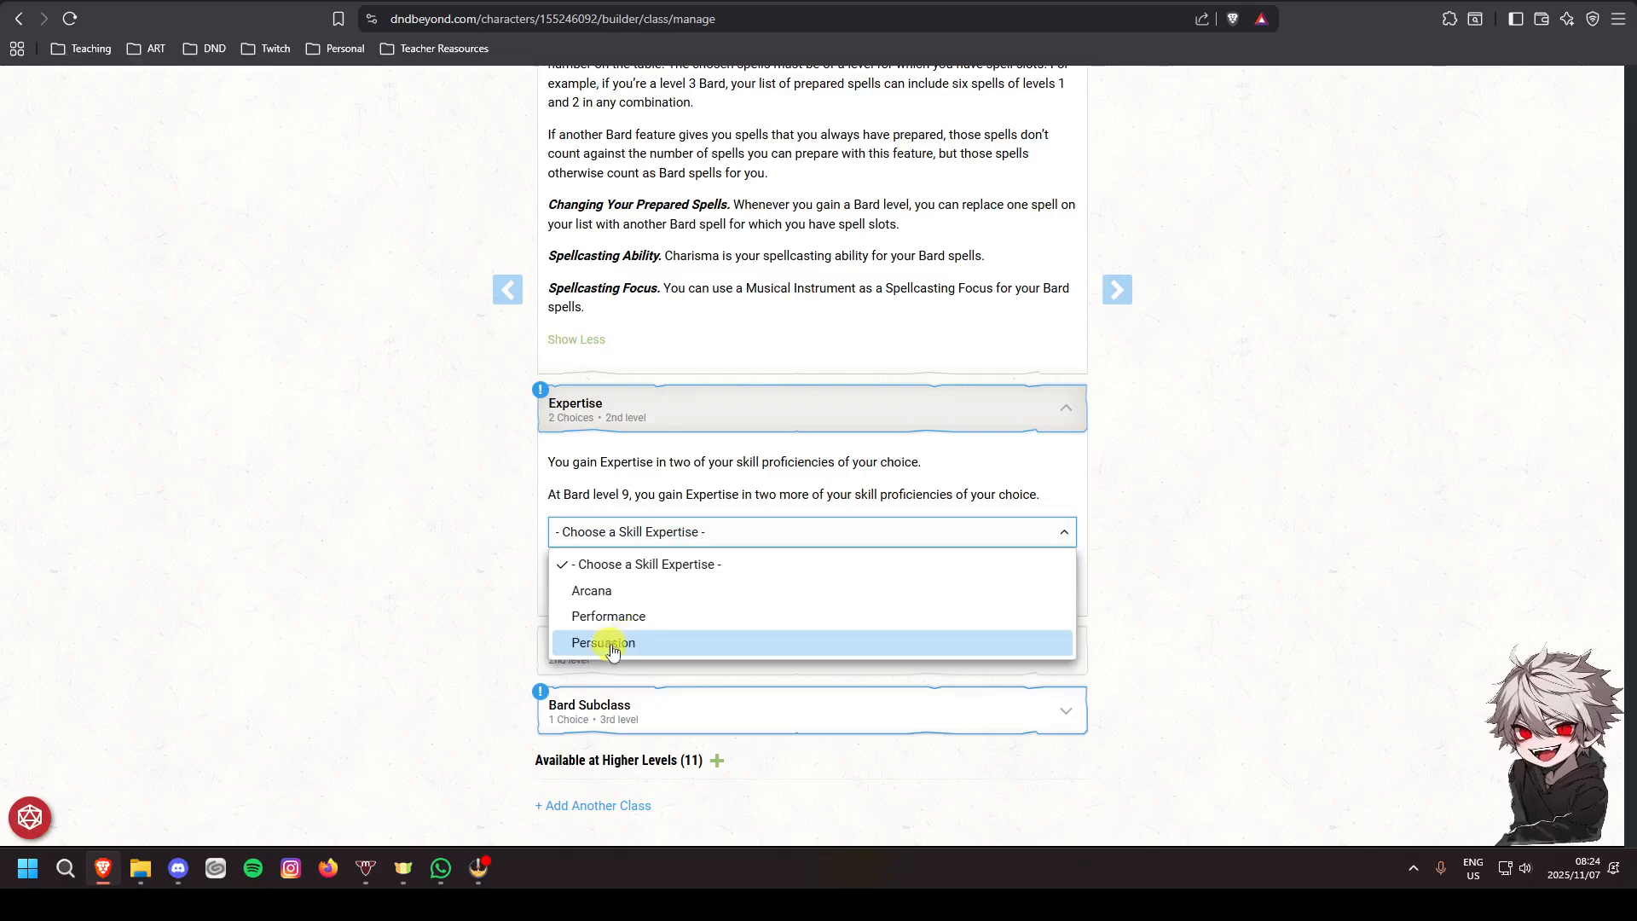
{"action": "left_click", "coordinate": [627, 616]}
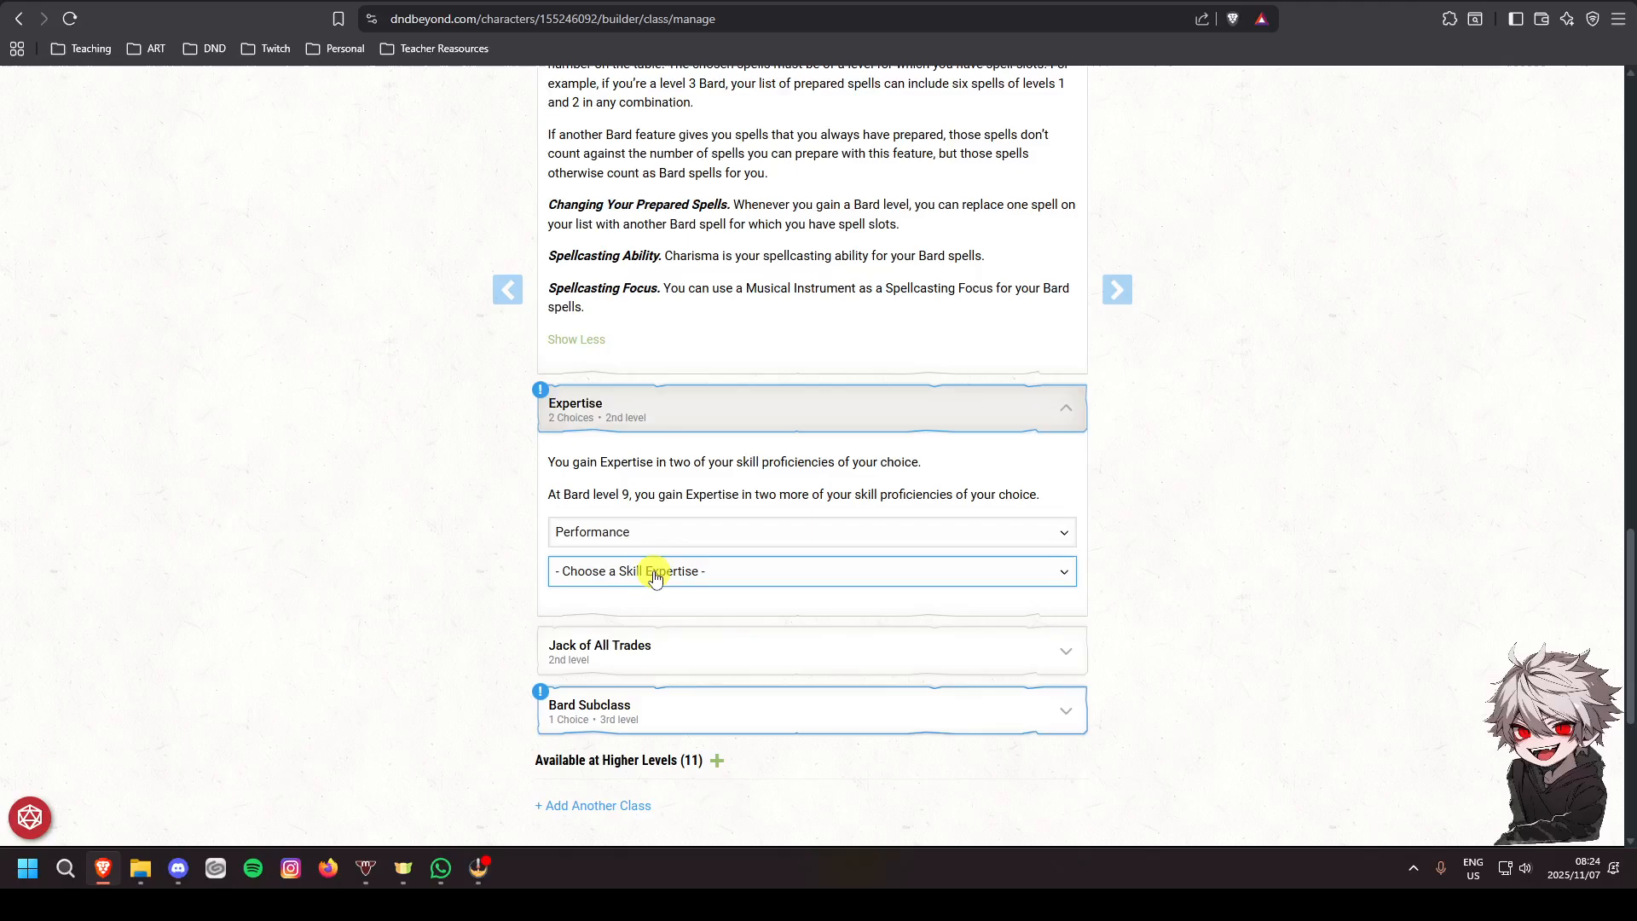
{"action": "left_click", "coordinate": [655, 575]}
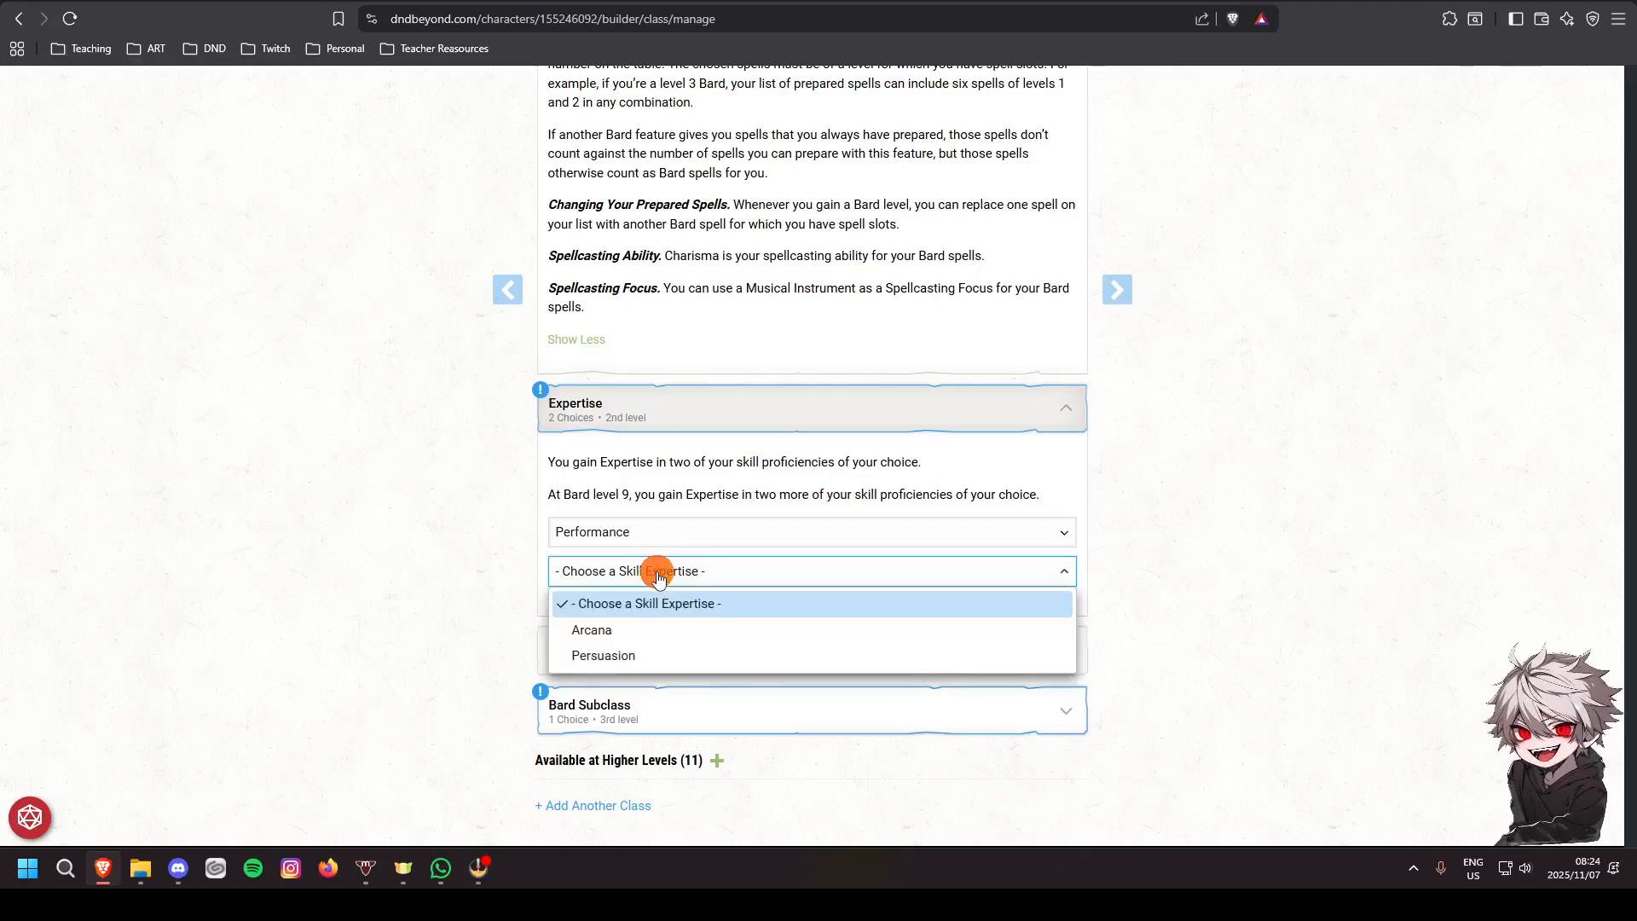
{"action": "left_click", "coordinate": [616, 659]}
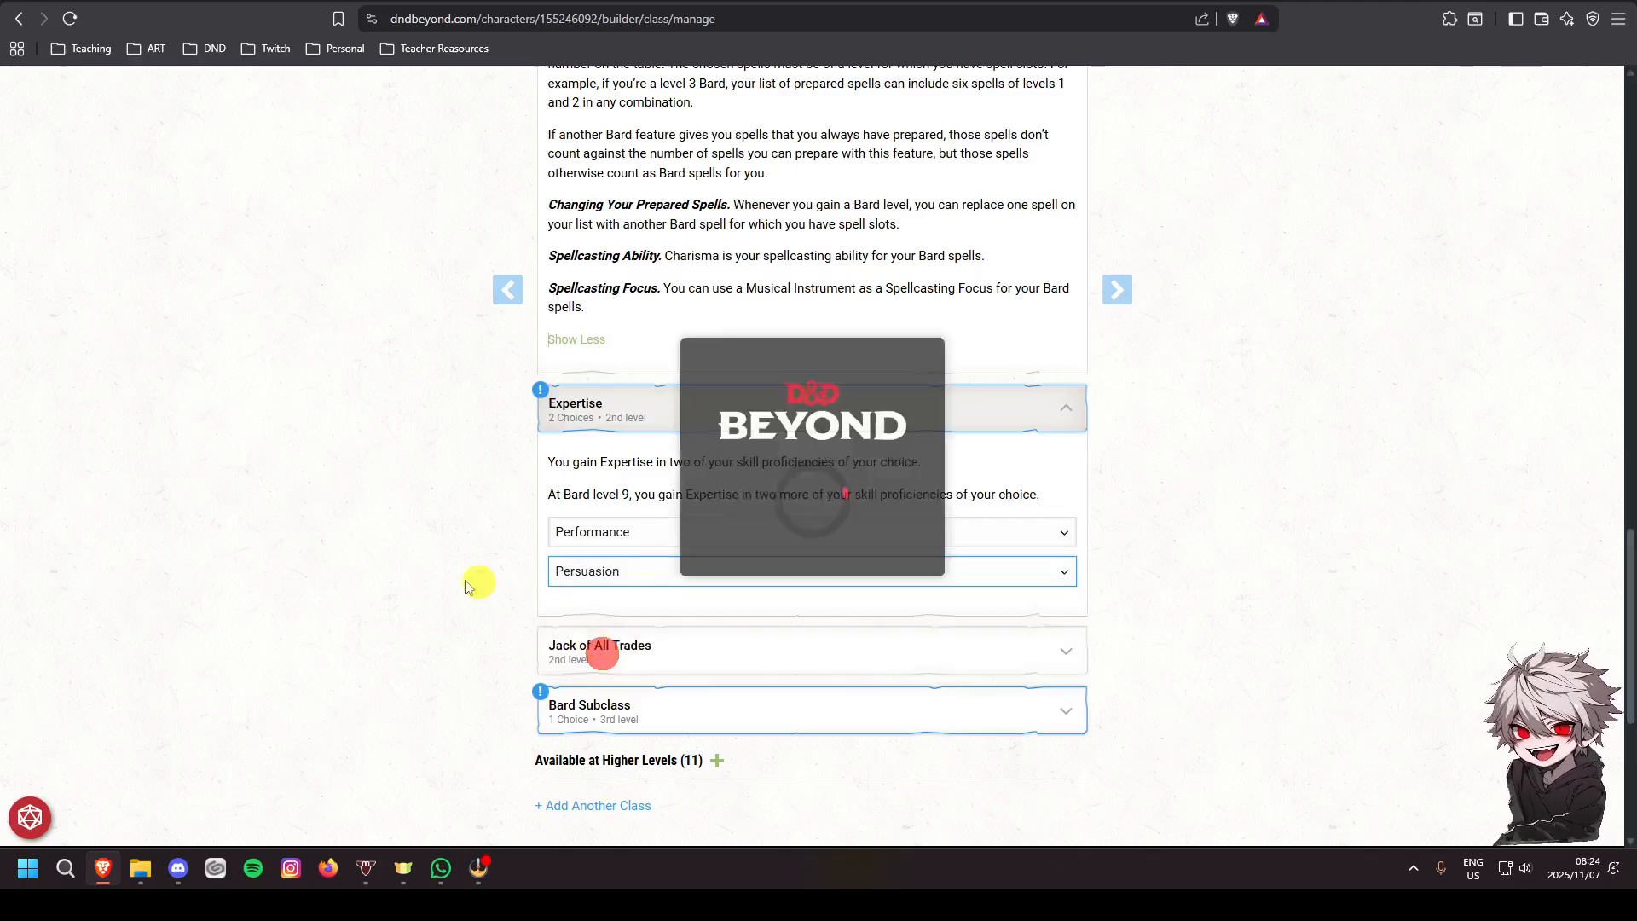
Expand the Jack of All Trades feature and read its description
{"action": "scroll", "coordinate": [580, 516], "scroll_direction": "down", "scroll_amount": 2}
{"action": "left_click", "coordinate": [689, 489]}
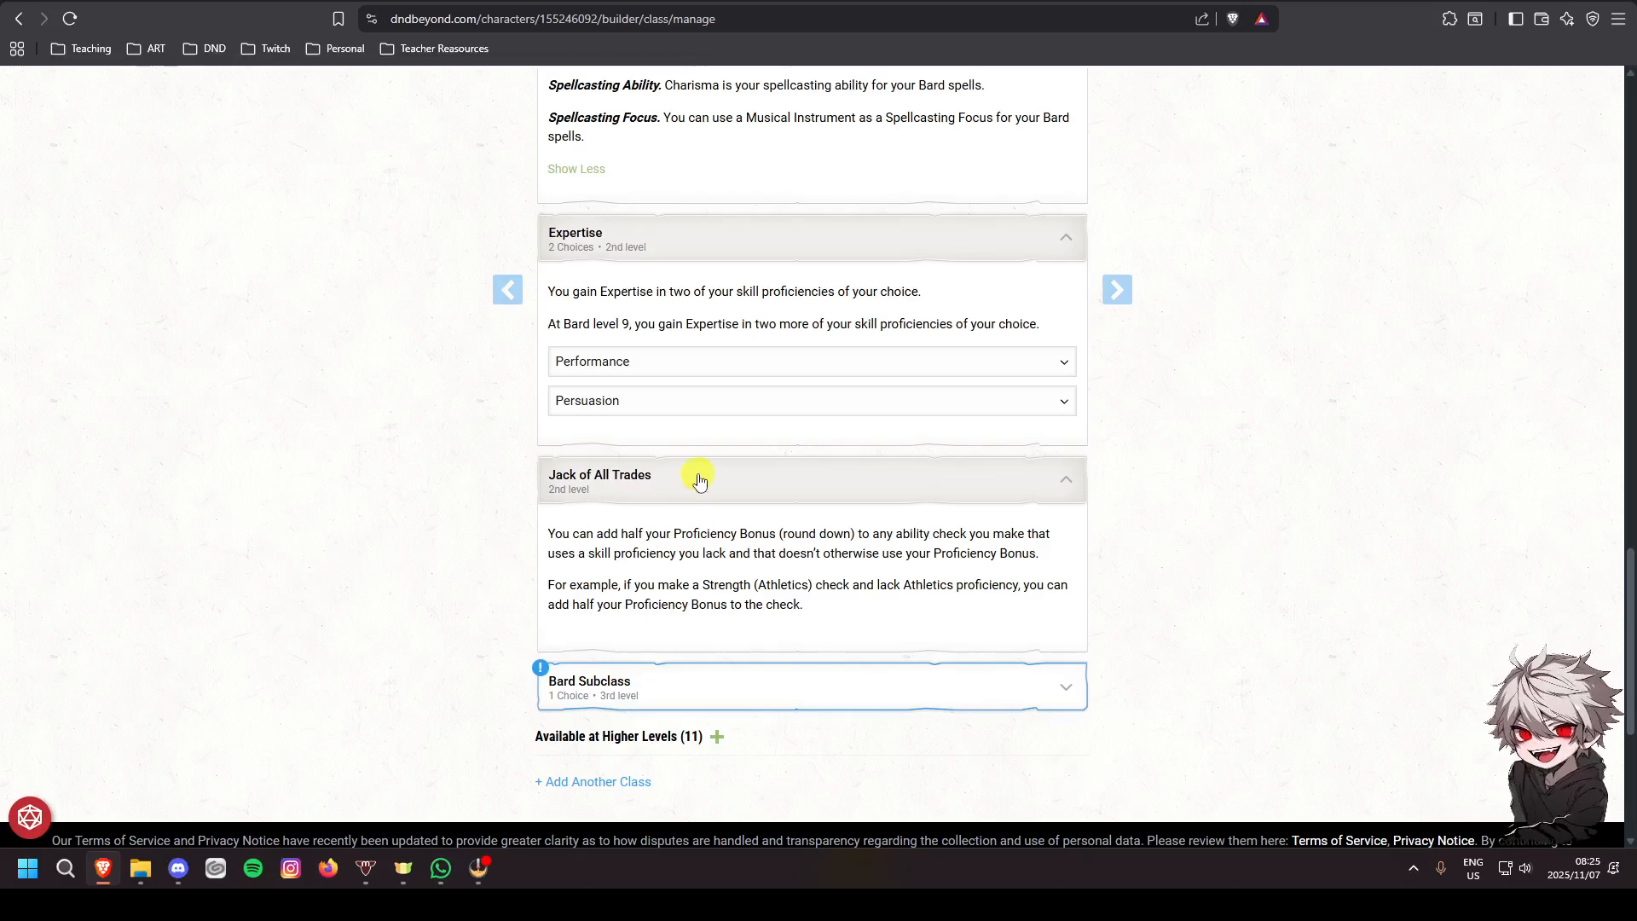
{"action": "scroll", "coordinate": [723, 597], "scroll_direction": "down", "scroll_amount": 1}
Choose College of Dance from the Core Rules as the 3rd-level Bard subclass
{"action": "scroll", "coordinate": [723, 597], "scroll_direction": "down", "scroll_amount": 2}
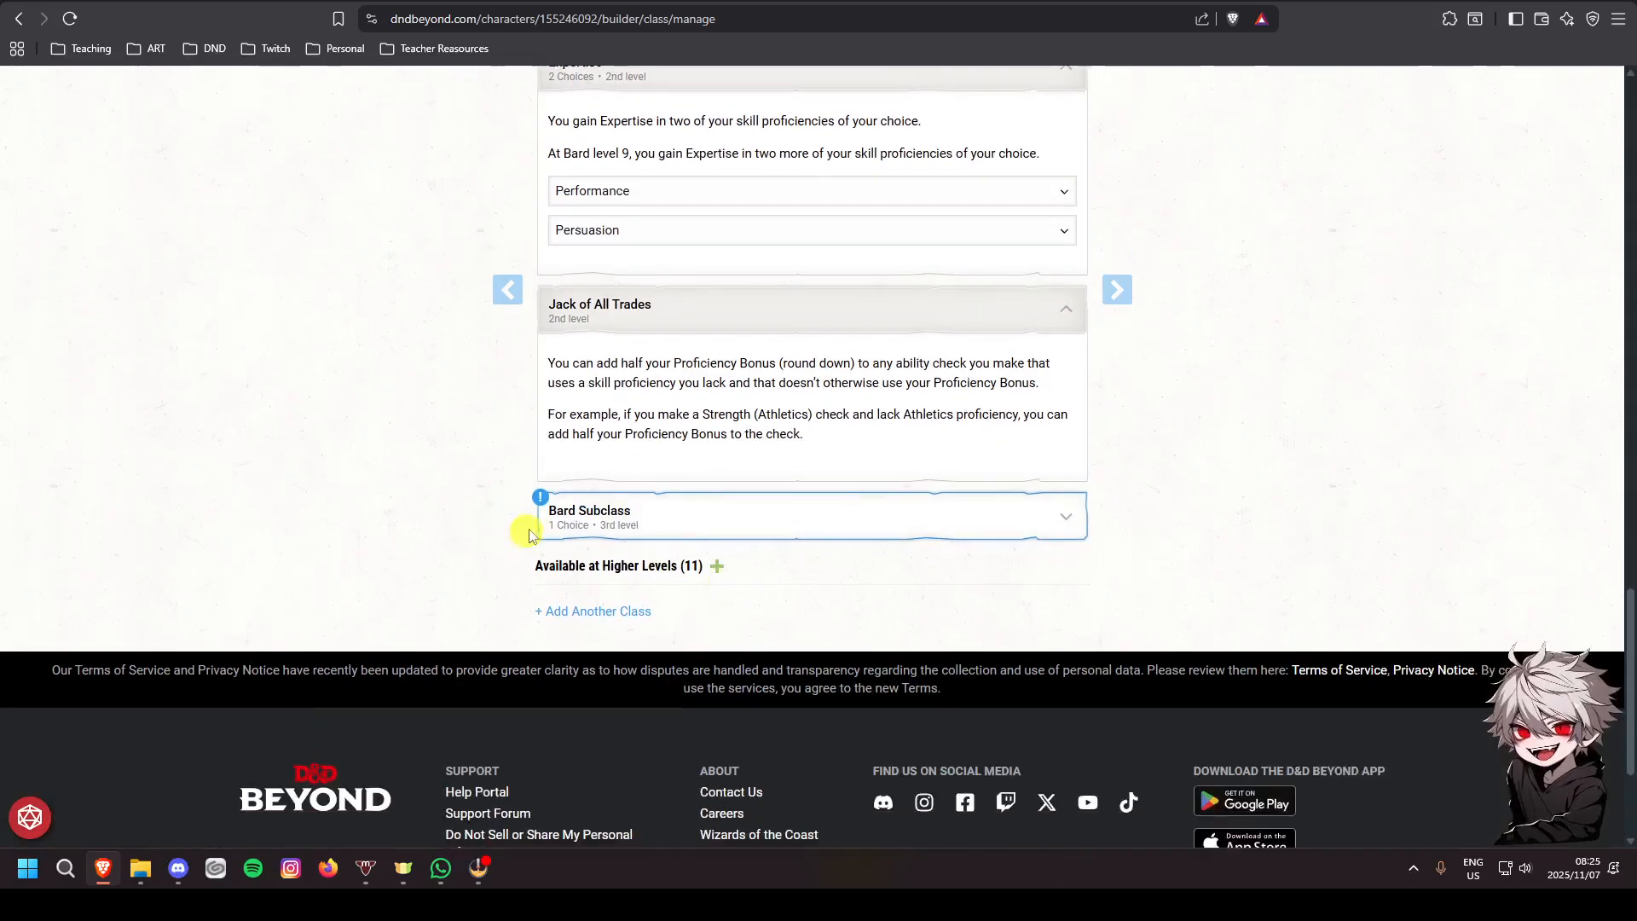
{"action": "left_click", "coordinate": [679, 521]}
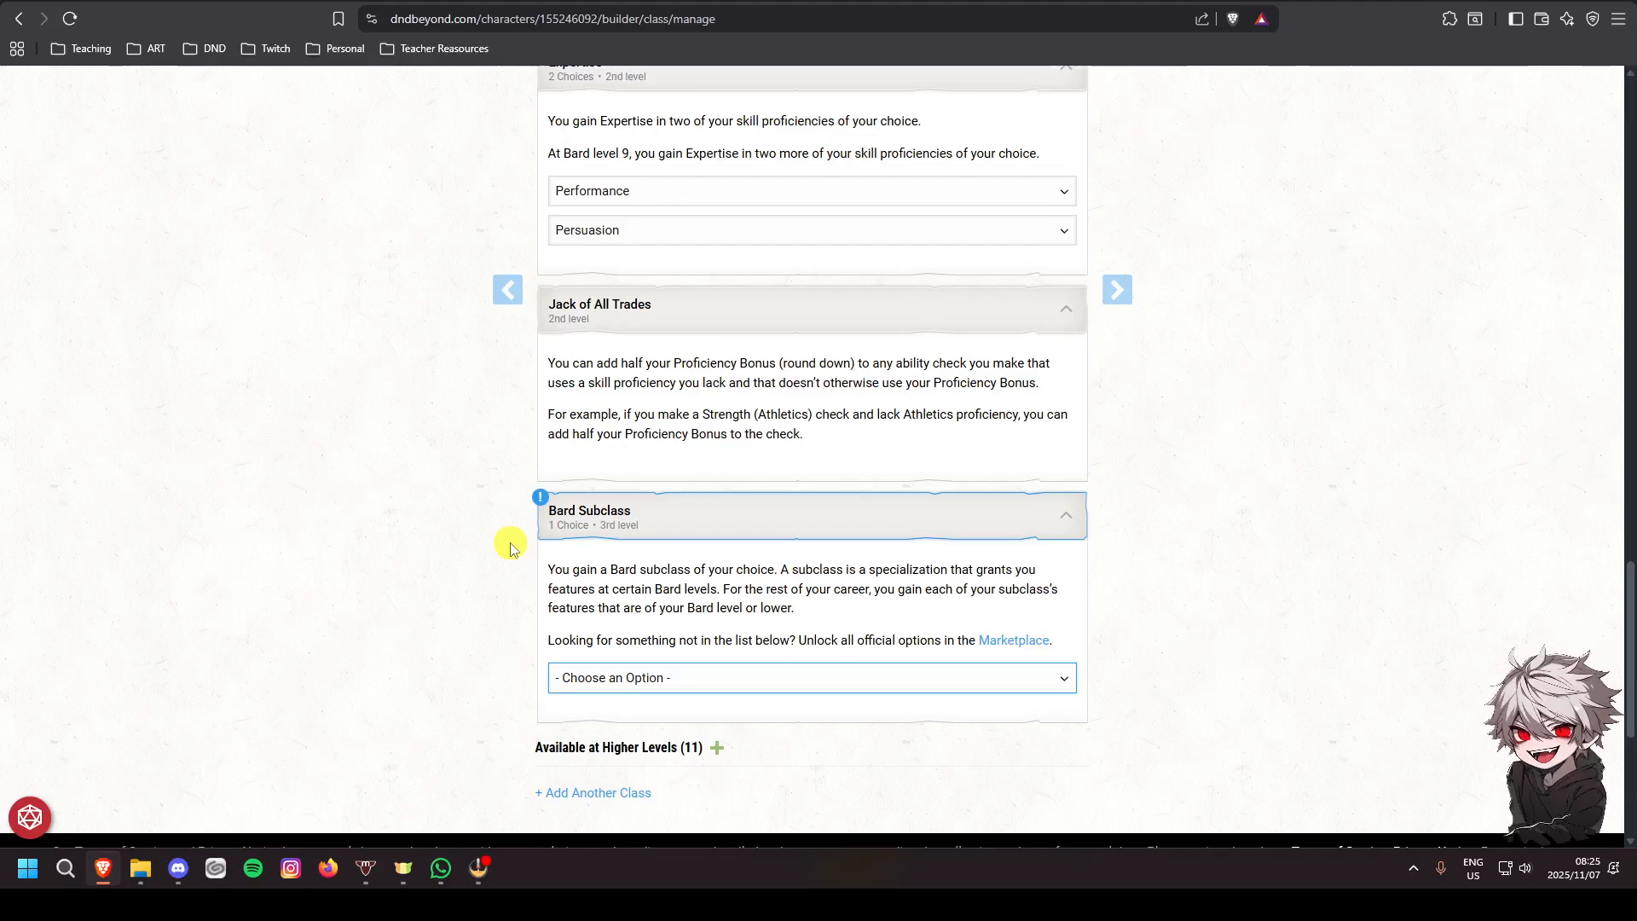
{"action": "scroll", "coordinate": [510, 546], "scroll_direction": "down", "scroll_amount": 2}
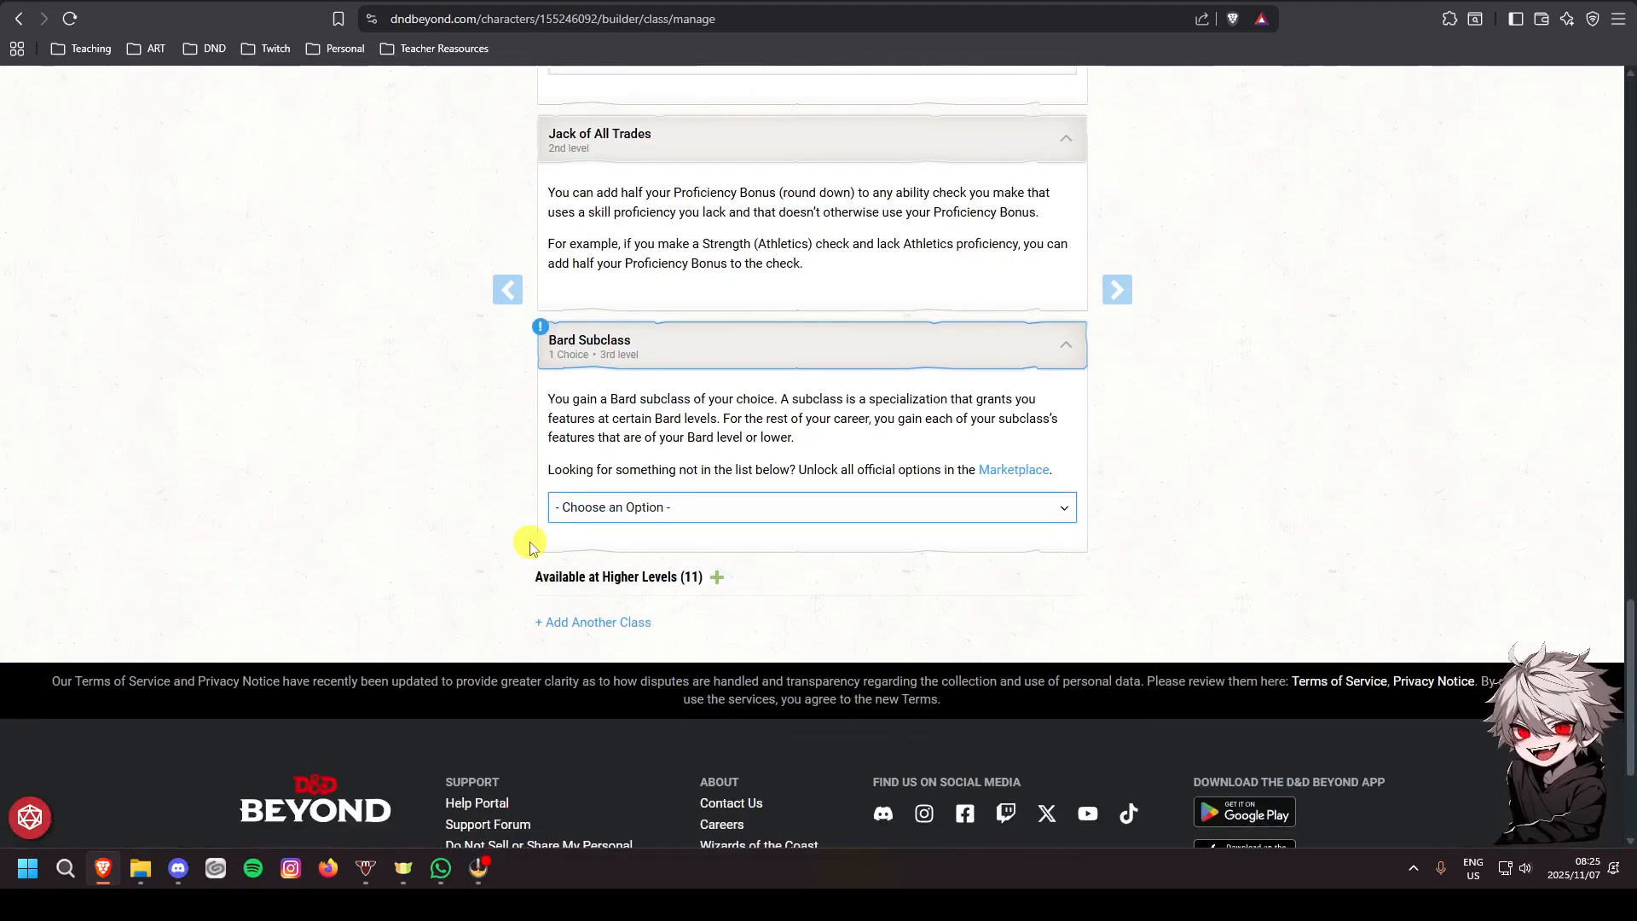
{"action": "left_click", "coordinate": [658, 507]}
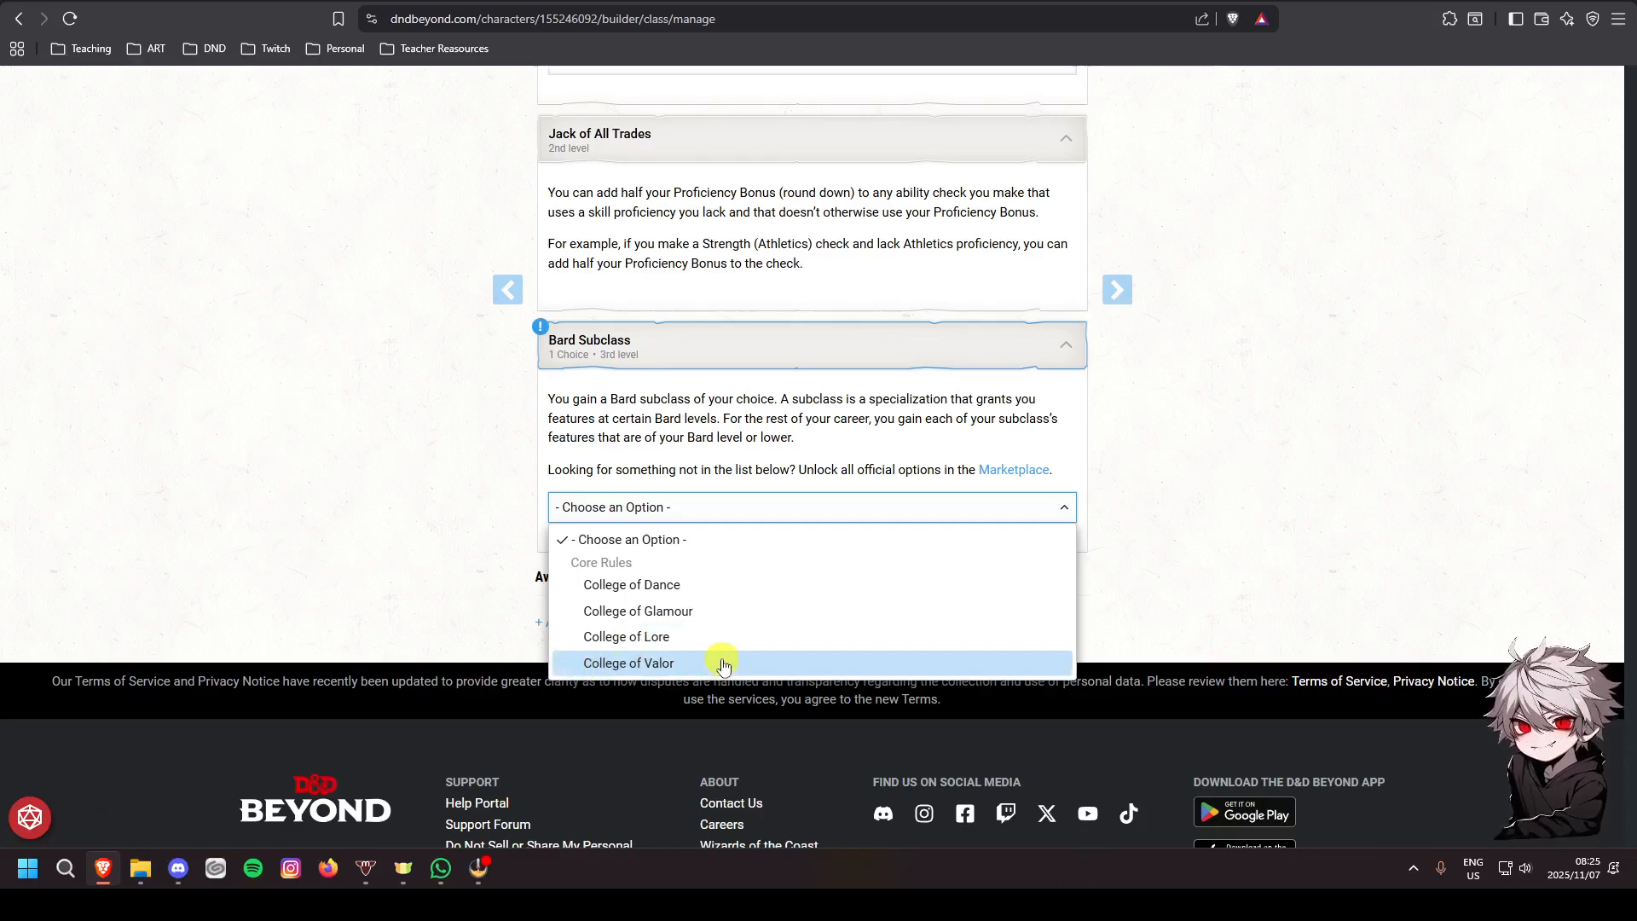
{"action": "left_click", "coordinate": [659, 584]}
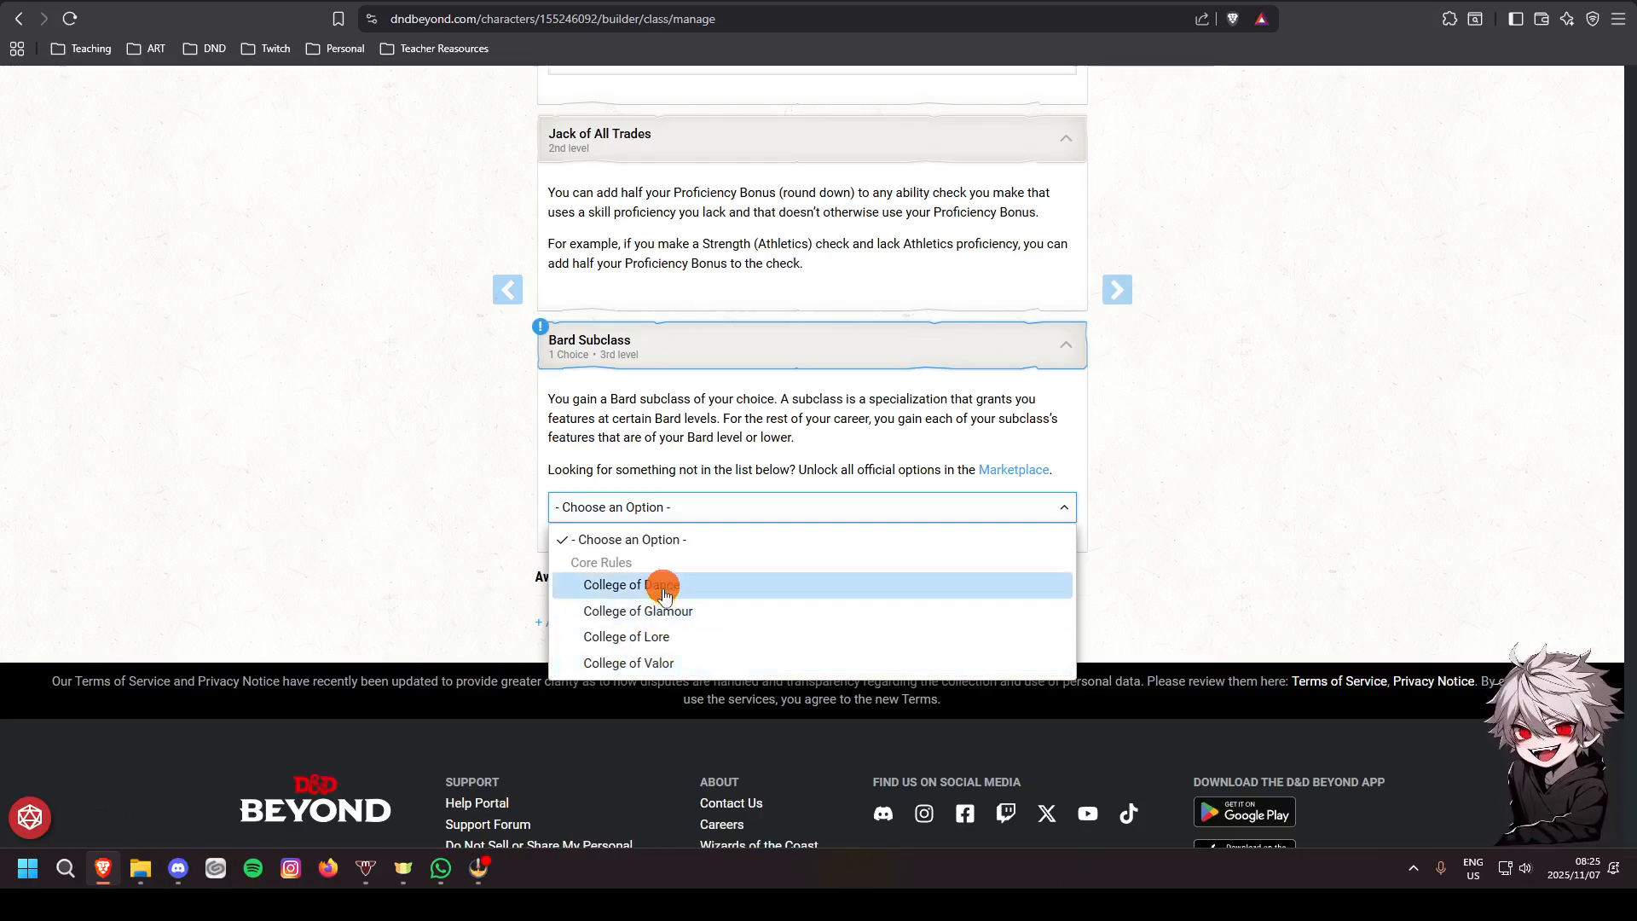
{"action": "scroll", "coordinate": [482, 555], "scroll_direction": "down", "scroll_amount": 1}
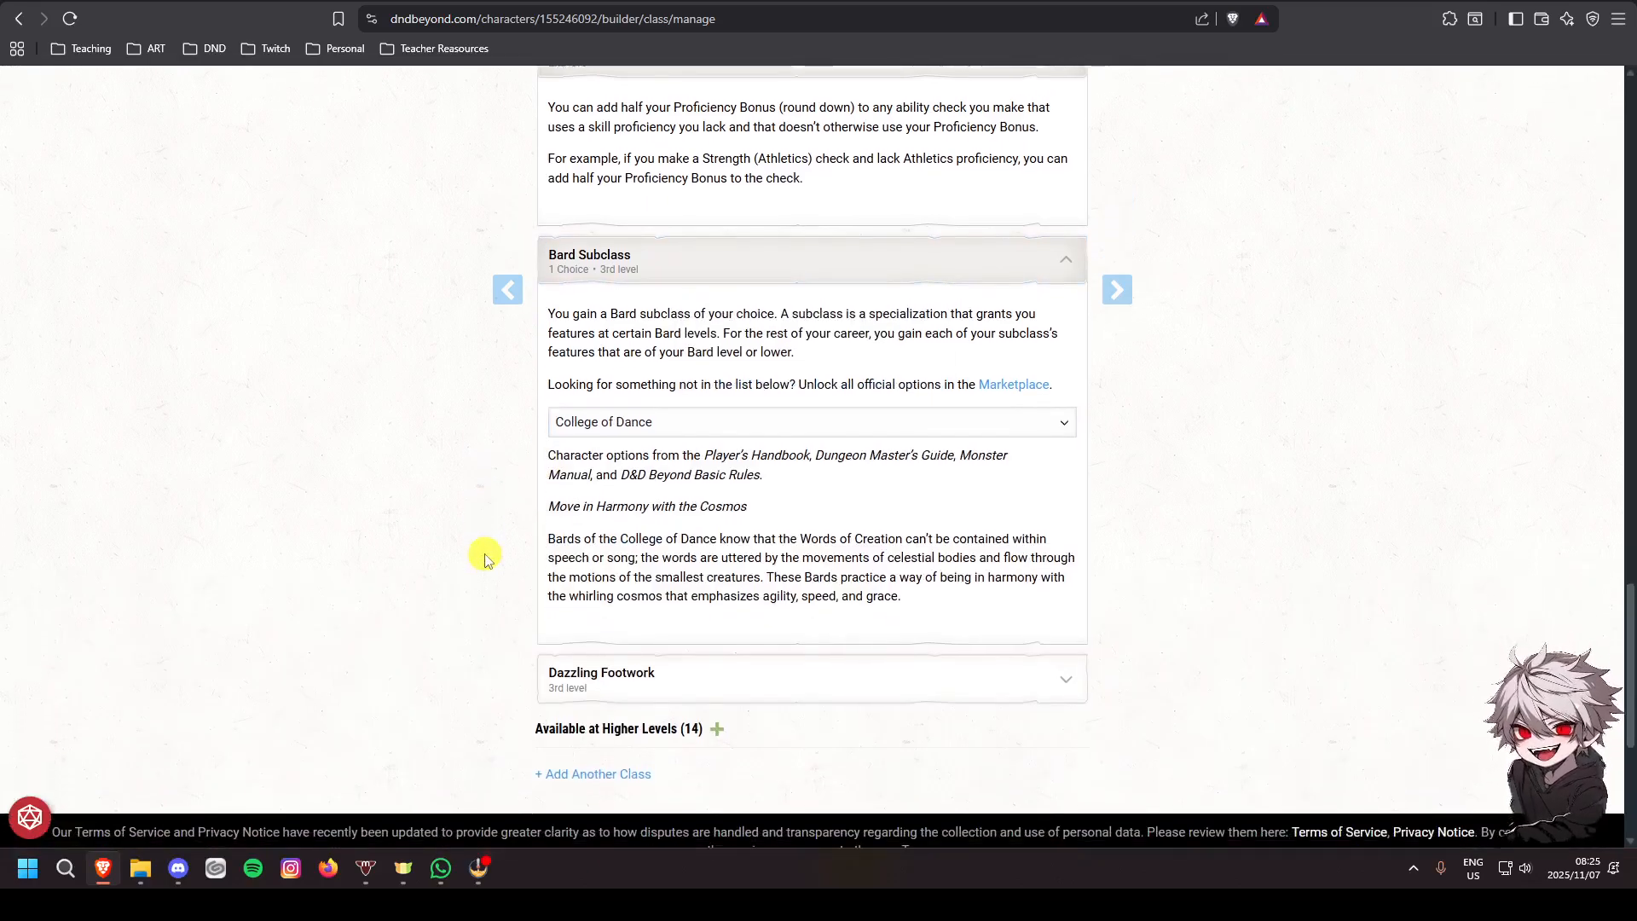
Expand the College of Dance's Dazzling Footwork feature and read its full description
{"action": "left_click", "coordinate": [715, 686]}
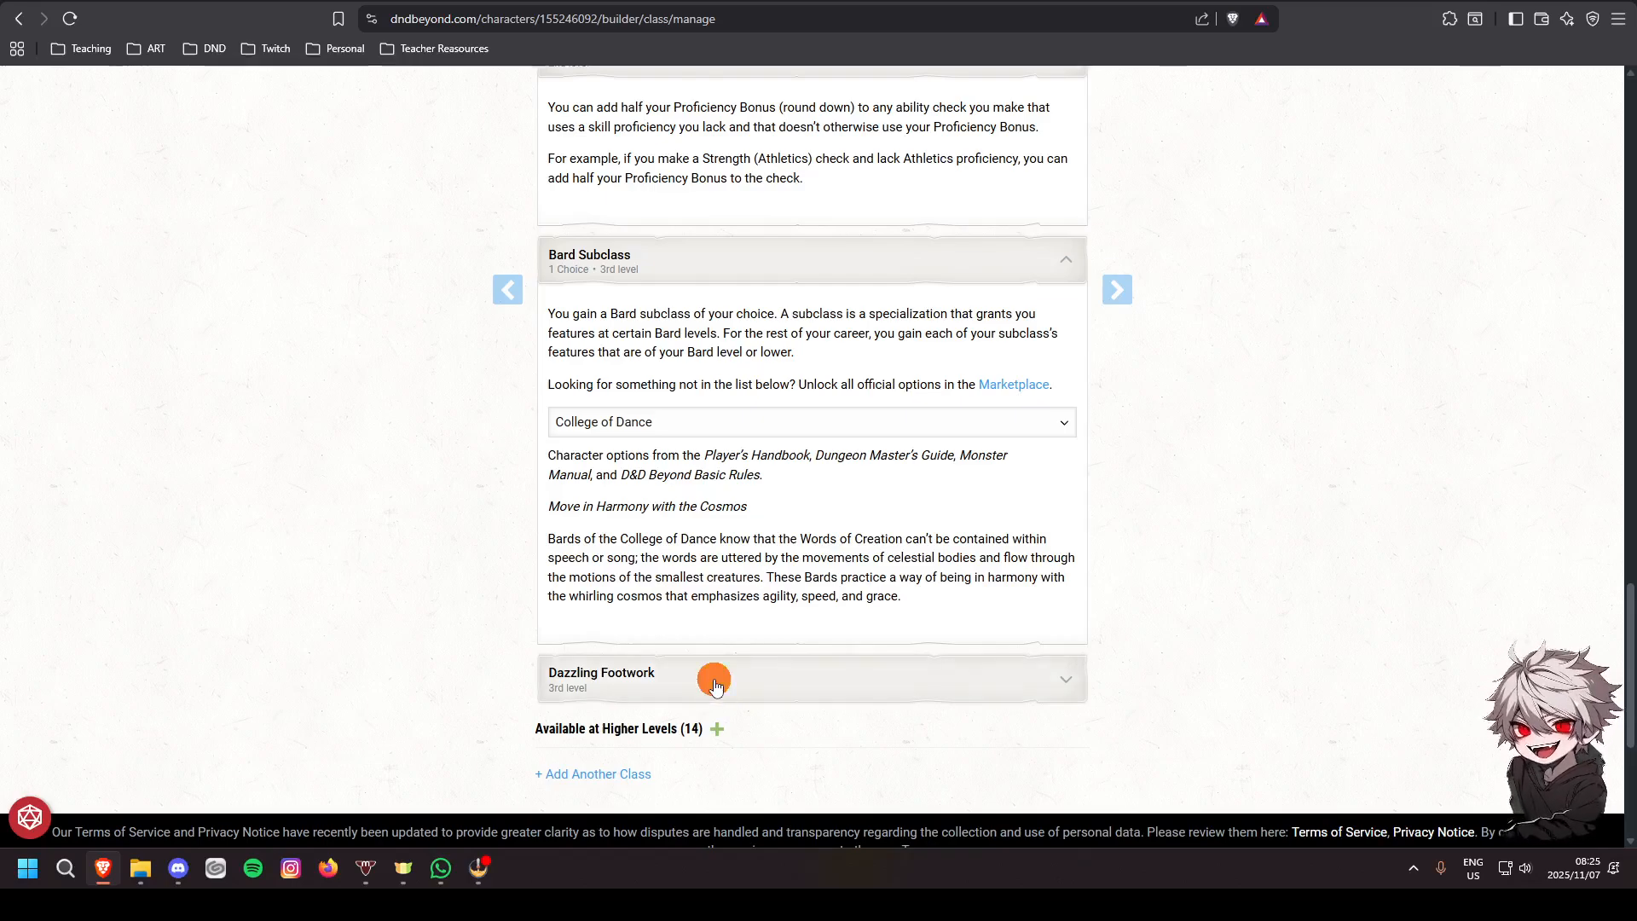
{"action": "scroll", "coordinate": [759, 657], "scroll_direction": "down", "scroll_amount": 1}
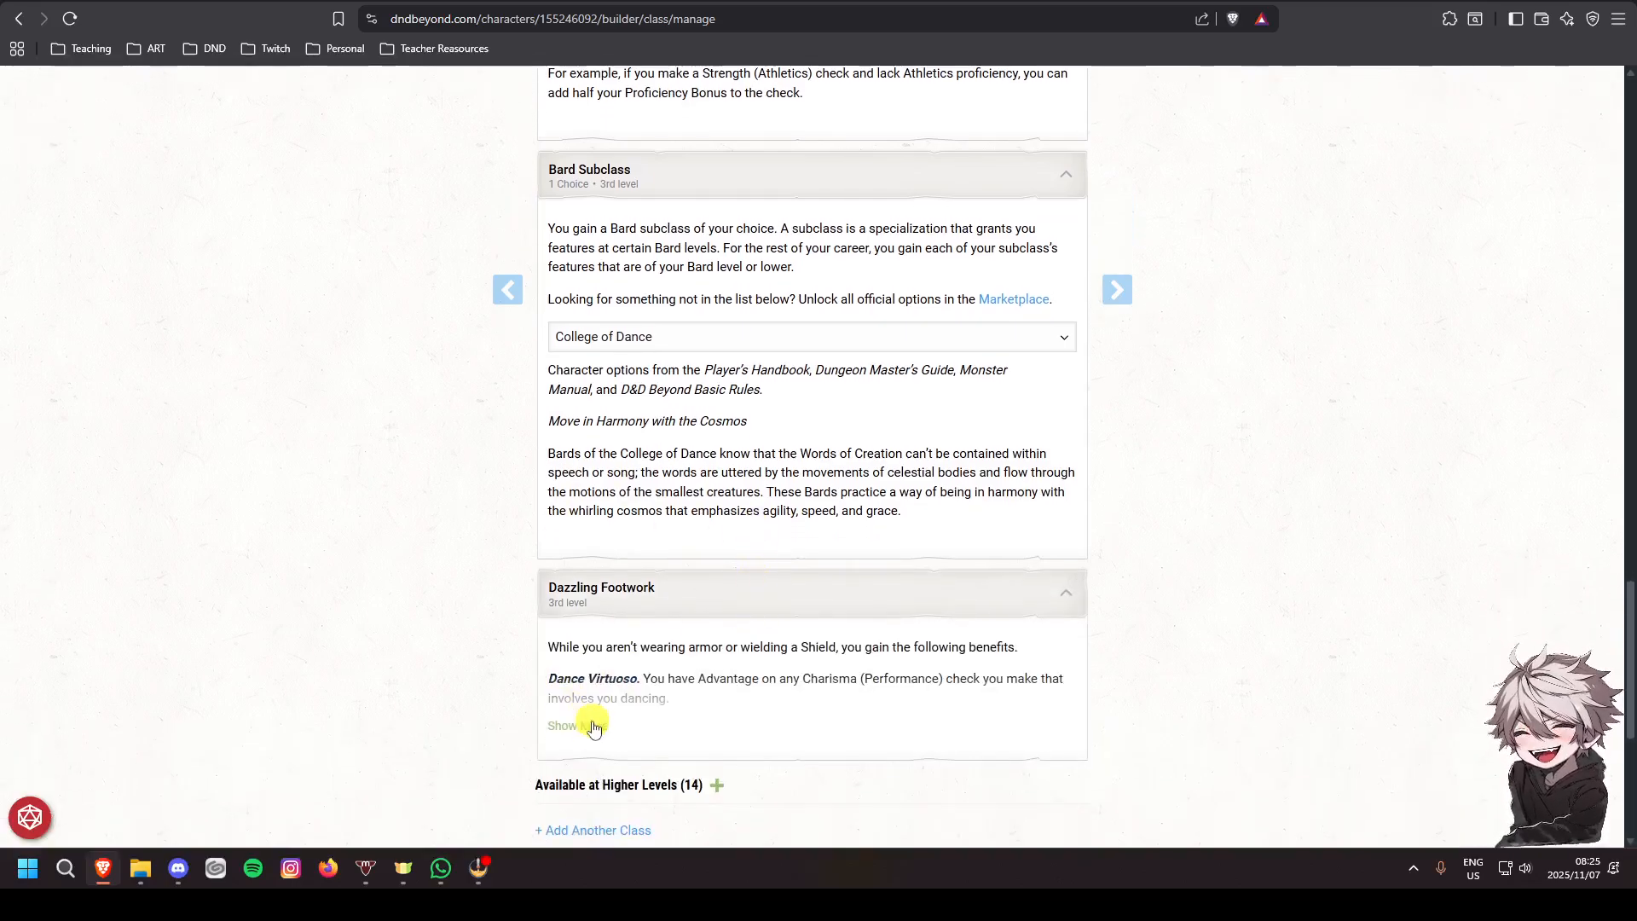
{"action": "left_click", "coordinate": [564, 726]}
{"action": "scroll", "coordinate": [791, 612], "scroll_direction": "down", "scroll_amount": 1}
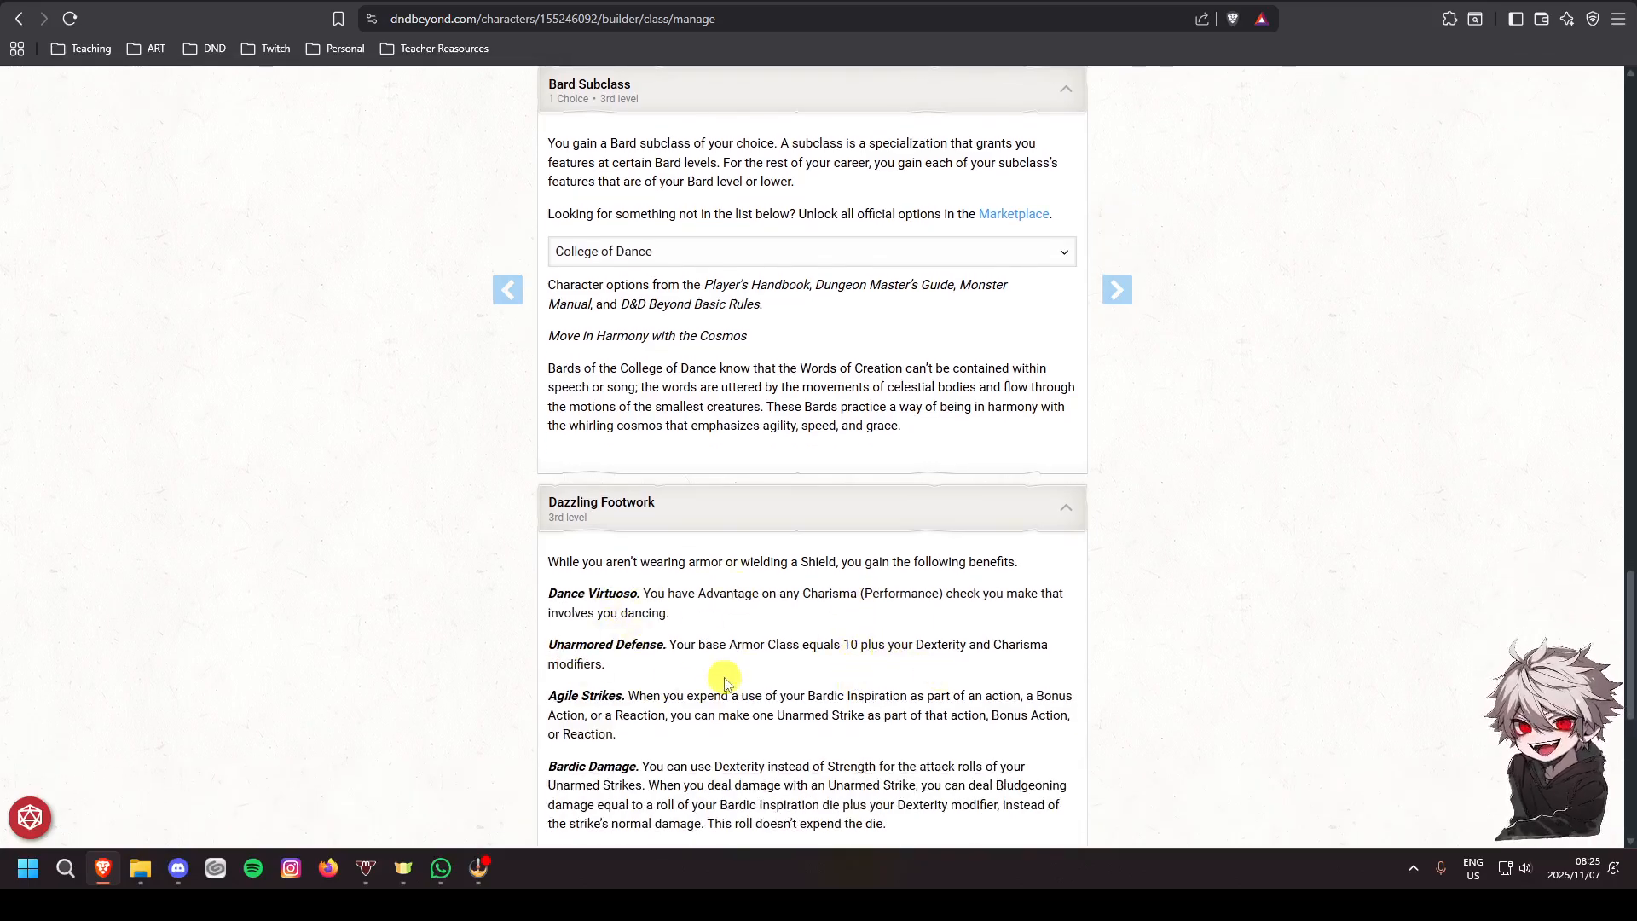
Switch the Bard subclass to College of Glamour and read its Beguiling Magic and Mantle of Inspiration features
{"action": "scroll", "coordinate": [724, 679], "scroll_direction": "up", "scroll_amount": 2}
{"action": "left_click", "coordinate": [644, 421]}
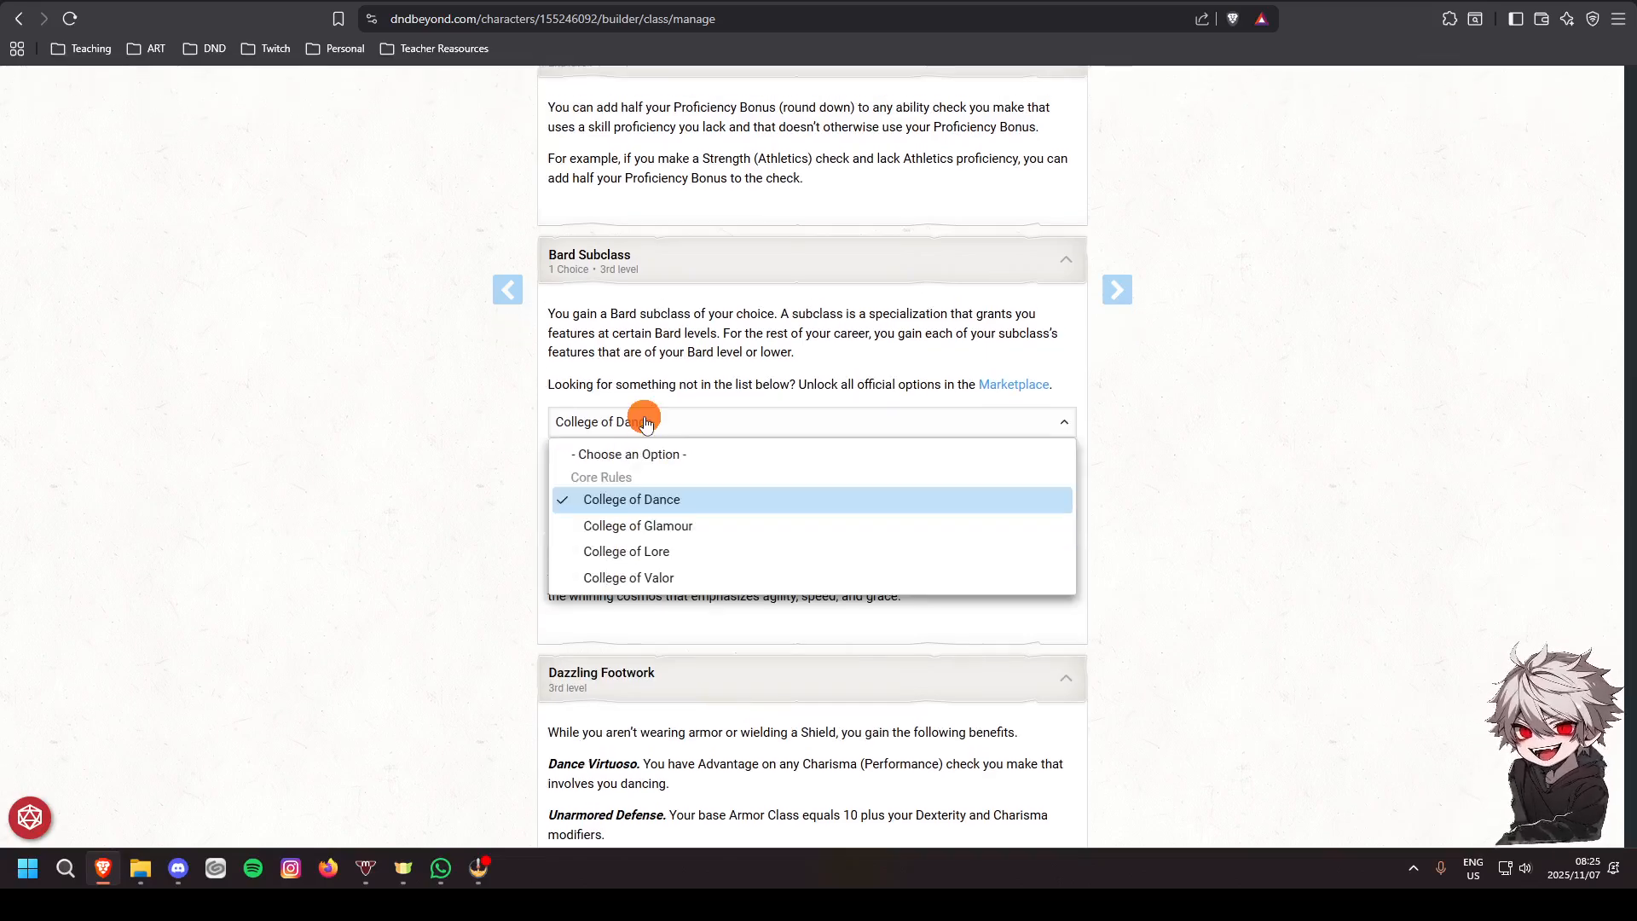
{"action": "left_click", "coordinate": [666, 529]}
{"action": "scroll", "coordinate": [498, 485], "scroll_direction": "down", "scroll_amount": 2}
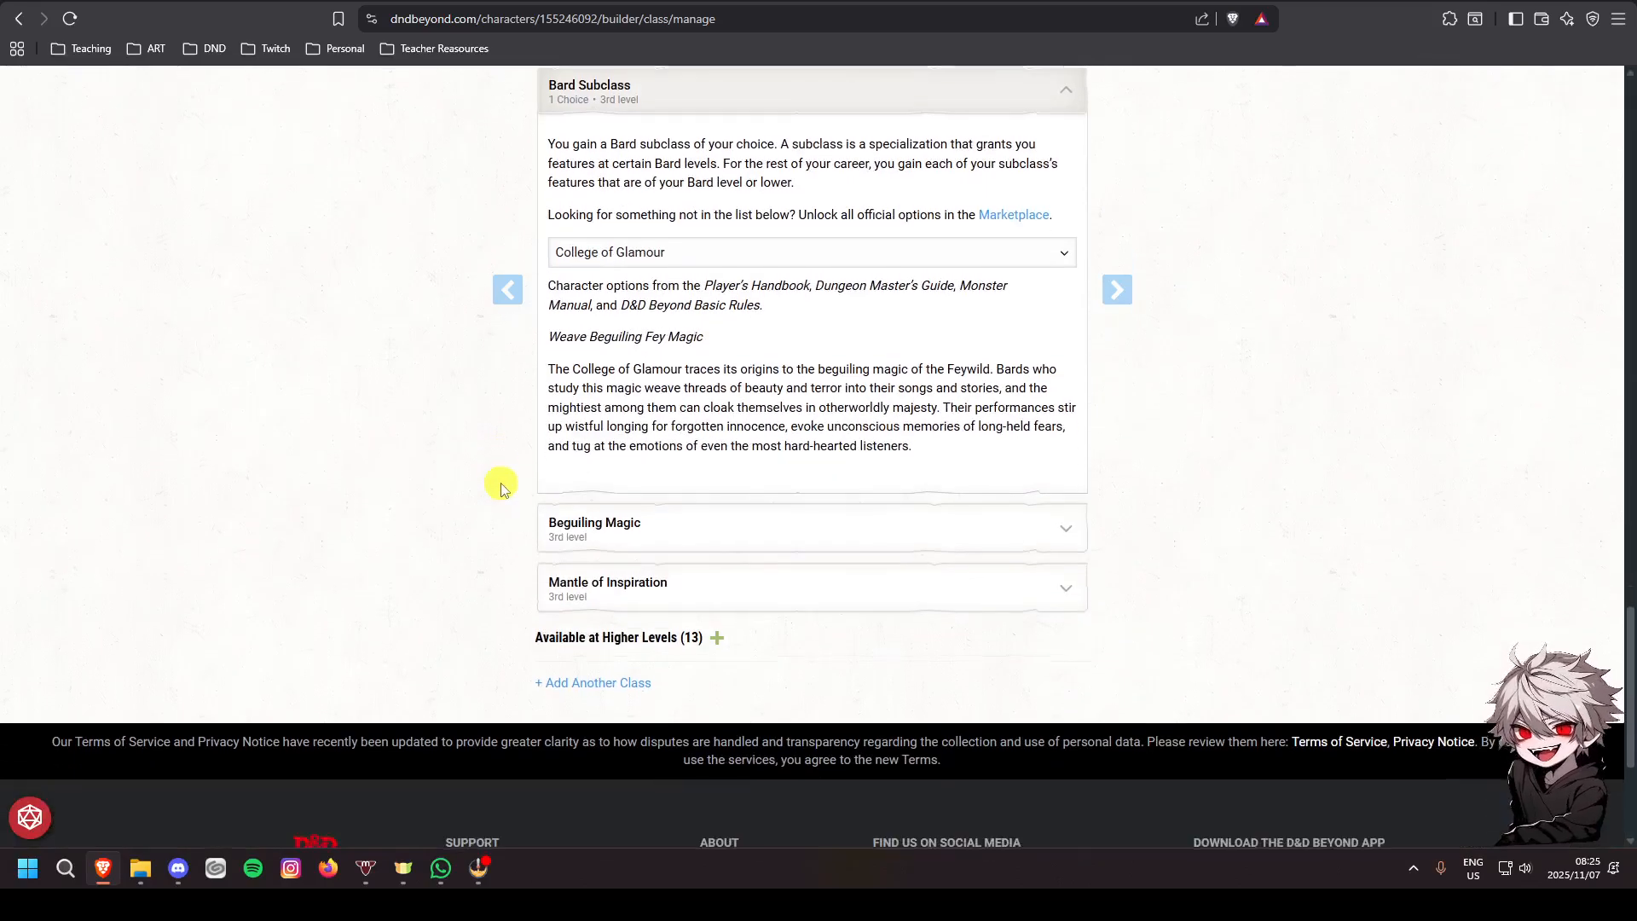
{"action": "left_click", "coordinate": [664, 534]}
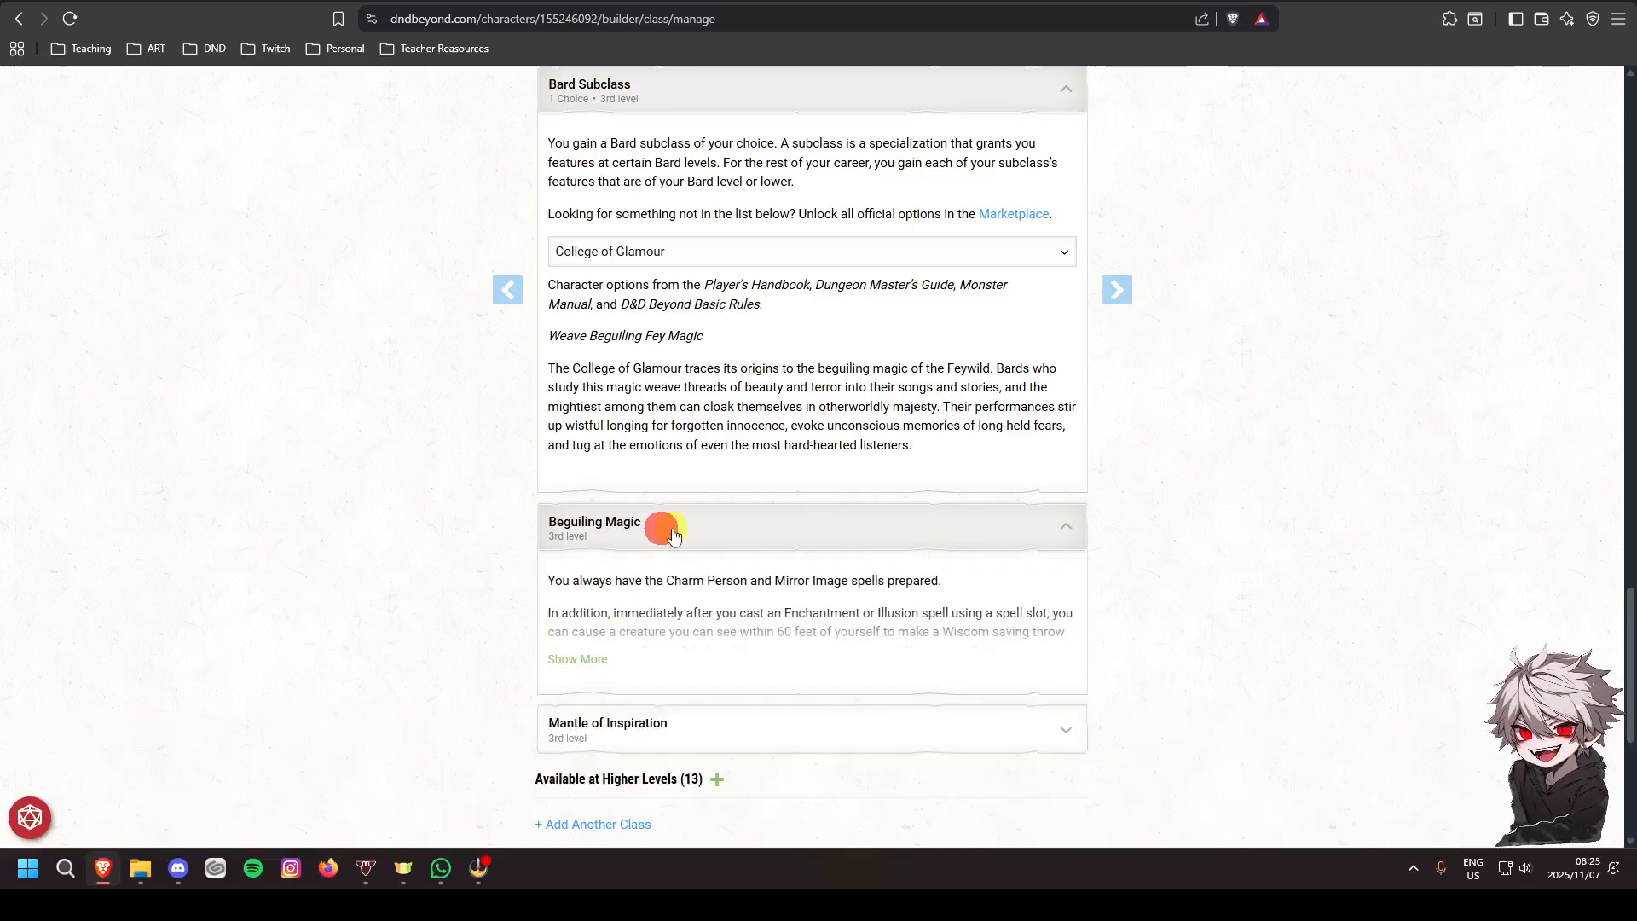
{"action": "scroll", "coordinate": [683, 522], "scroll_direction": "down", "scroll_amount": 2}
{"action": "left_click", "coordinate": [690, 552]}
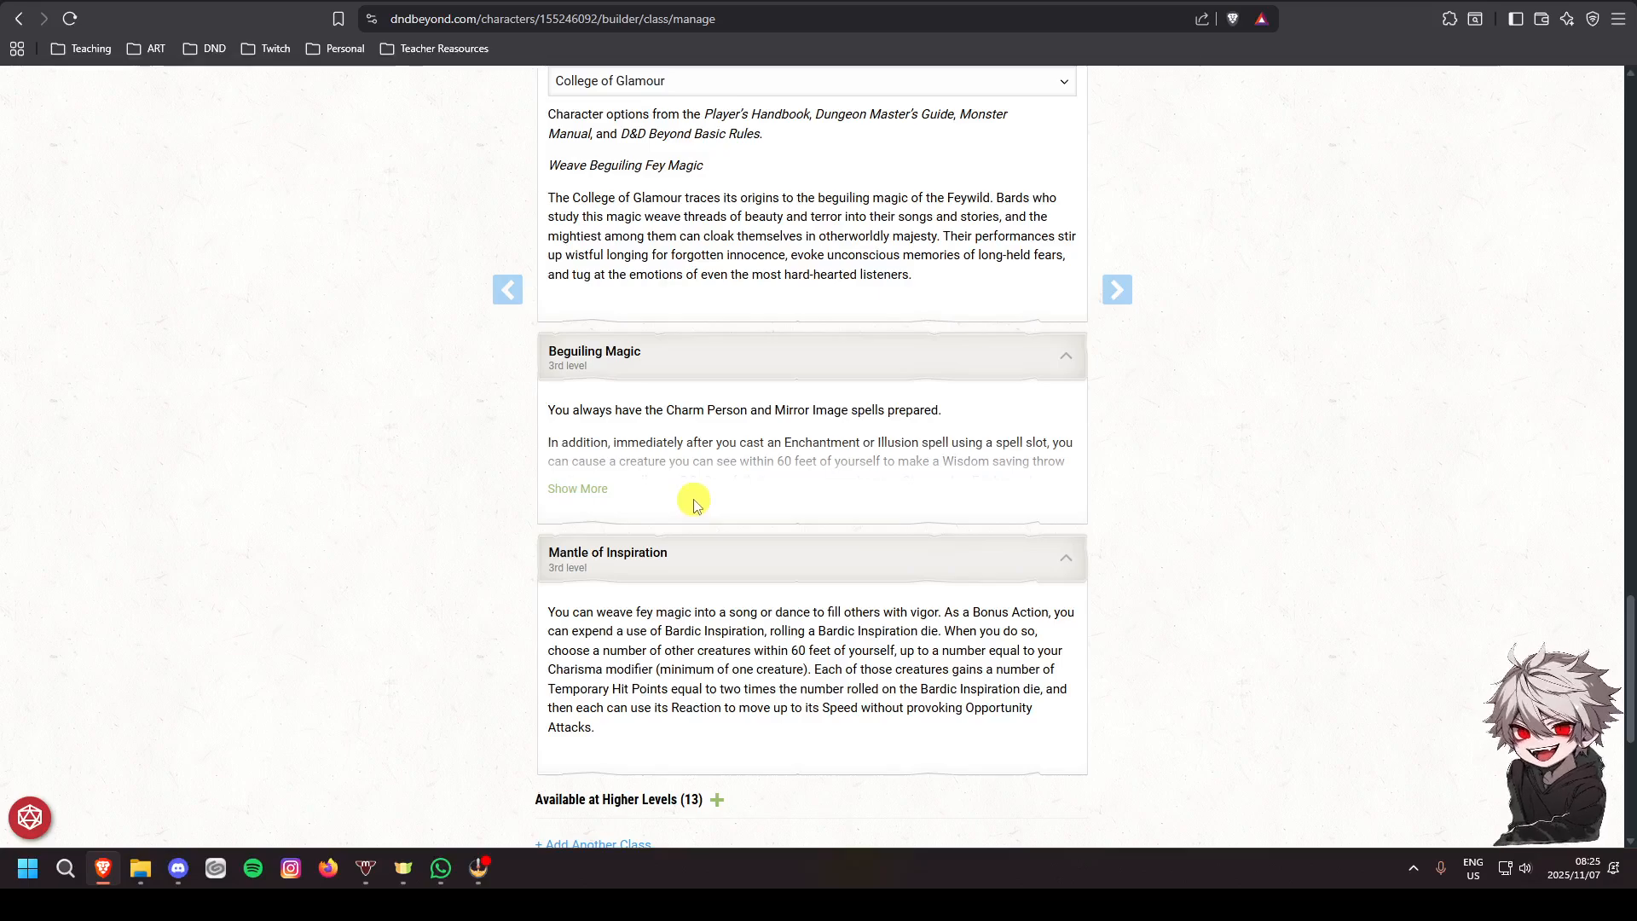
Switch the Bard subclass to College of Lore and review its Cutting Words and Bonus Proficiencies features
{"action": "scroll", "coordinate": [708, 514], "scroll_direction": "up", "scroll_amount": 2}
{"action": "scroll", "coordinate": [720, 516], "scroll_direction": "up", "scroll_amount": 1}
{"action": "left_click", "coordinate": [687, 334]}
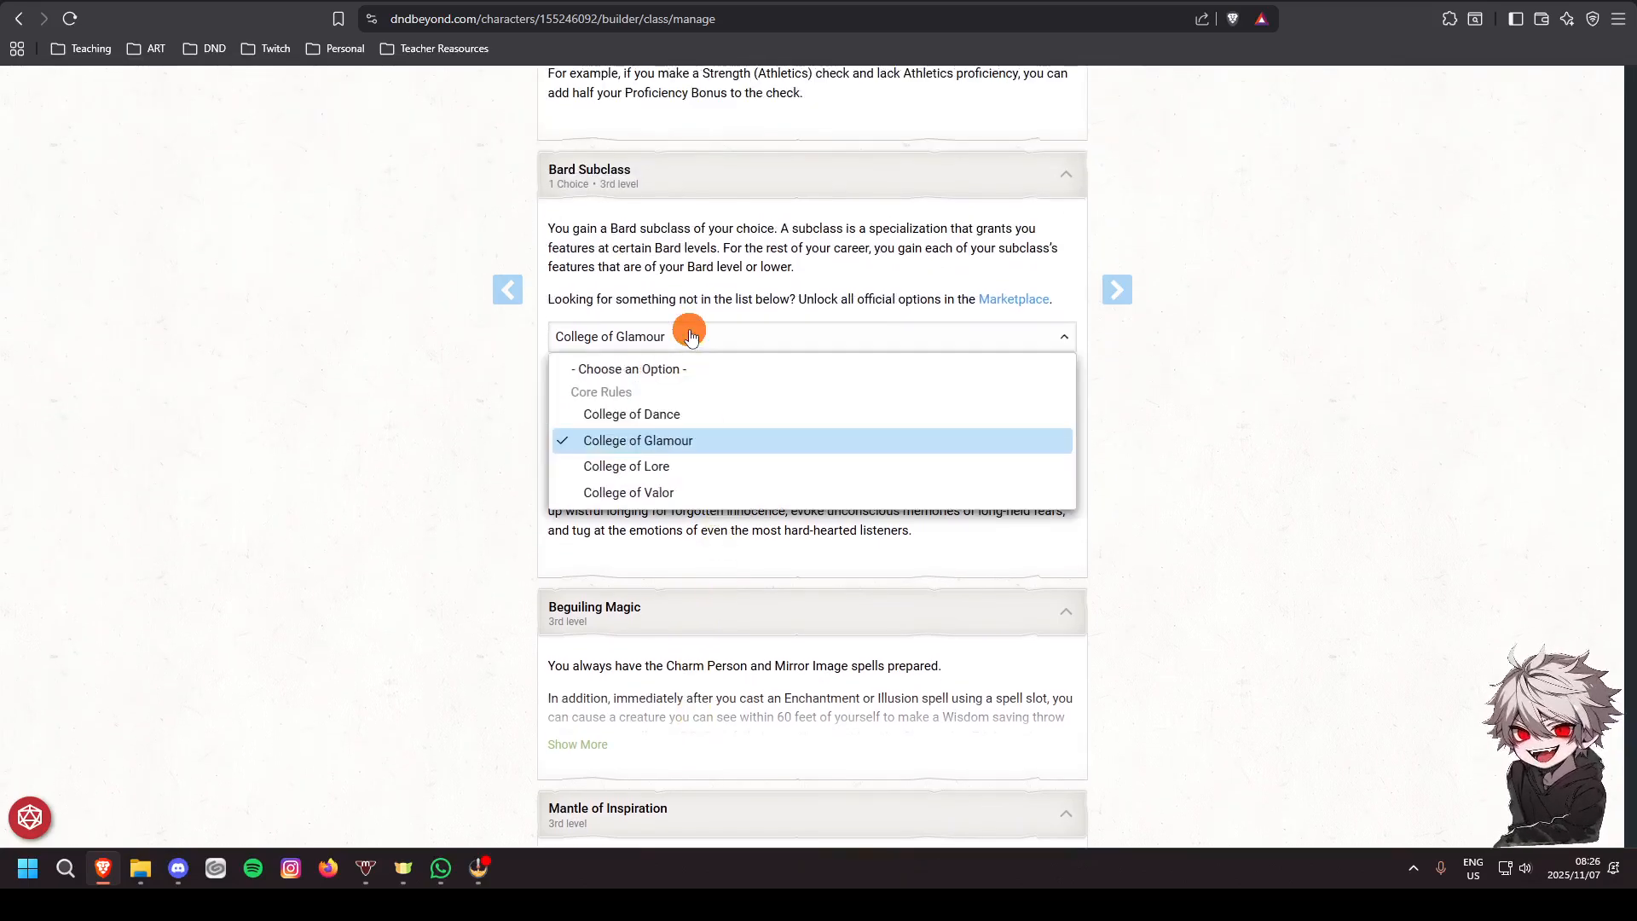
{"action": "left_click", "coordinate": [691, 467]}
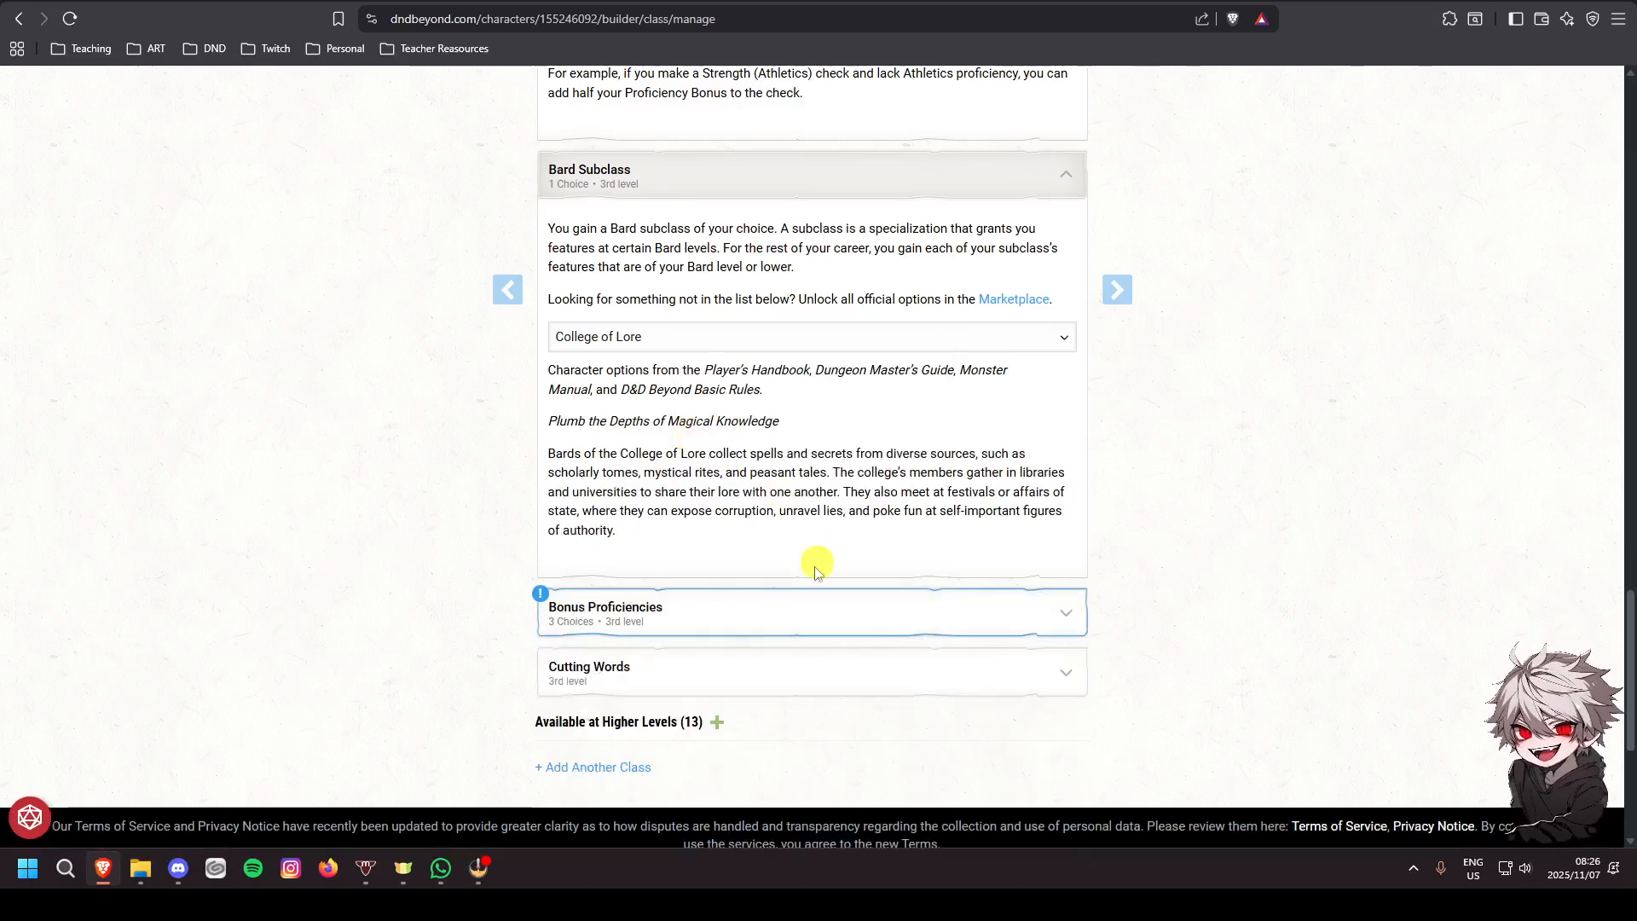
{"action": "left_click", "coordinate": [742, 668]}
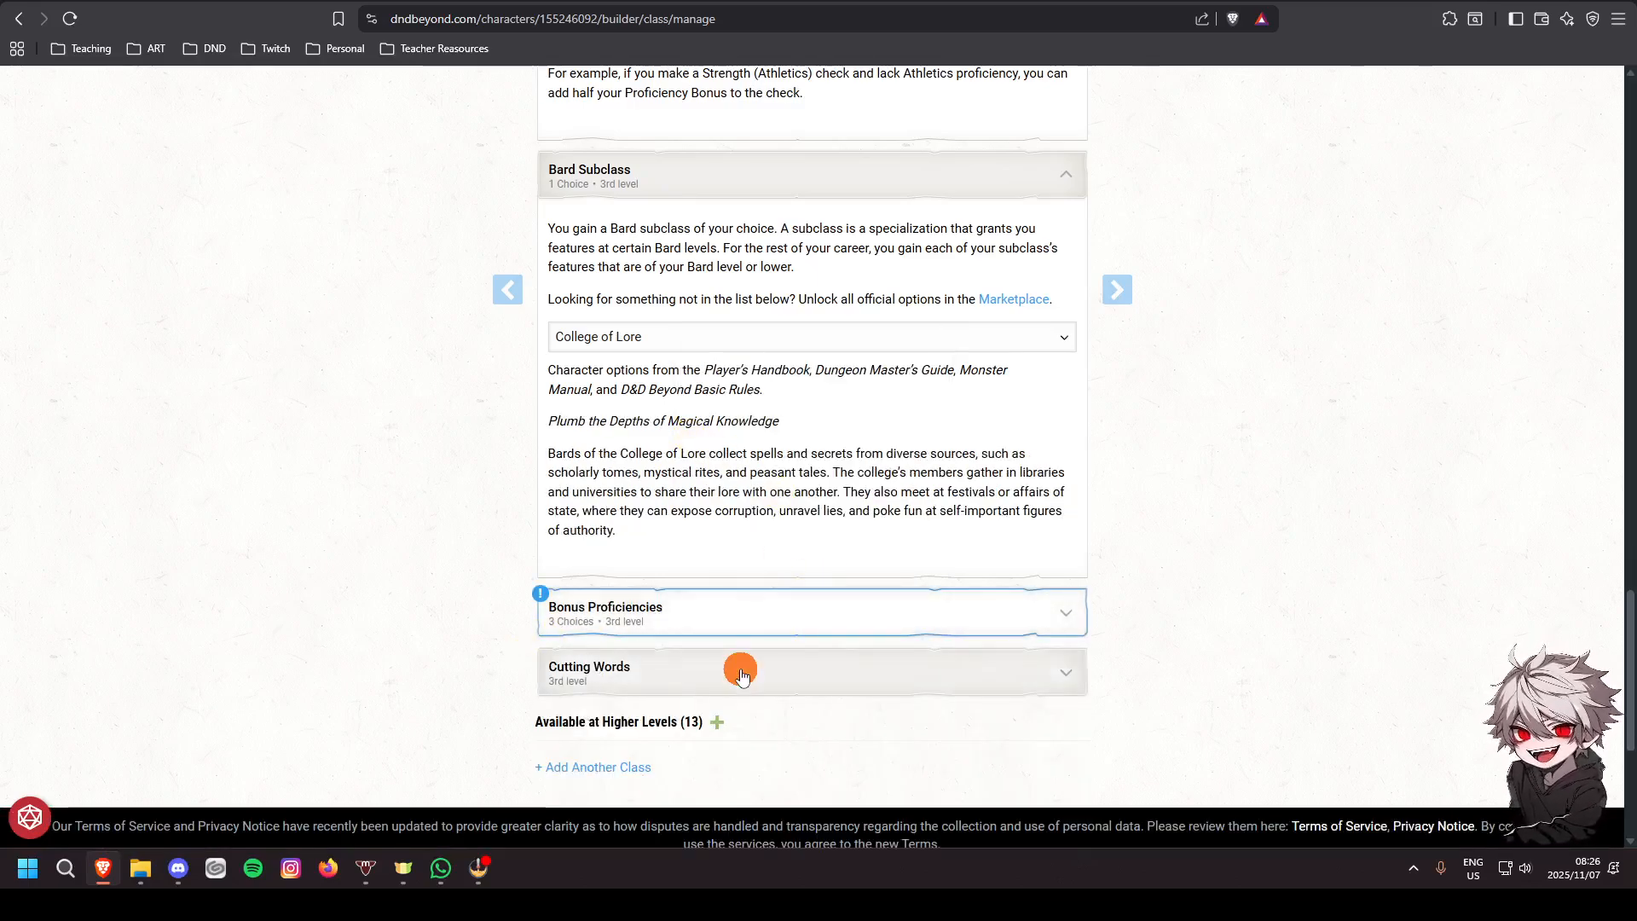
{"action": "scroll", "coordinate": [827, 616], "scroll_direction": "down", "scroll_amount": 1}
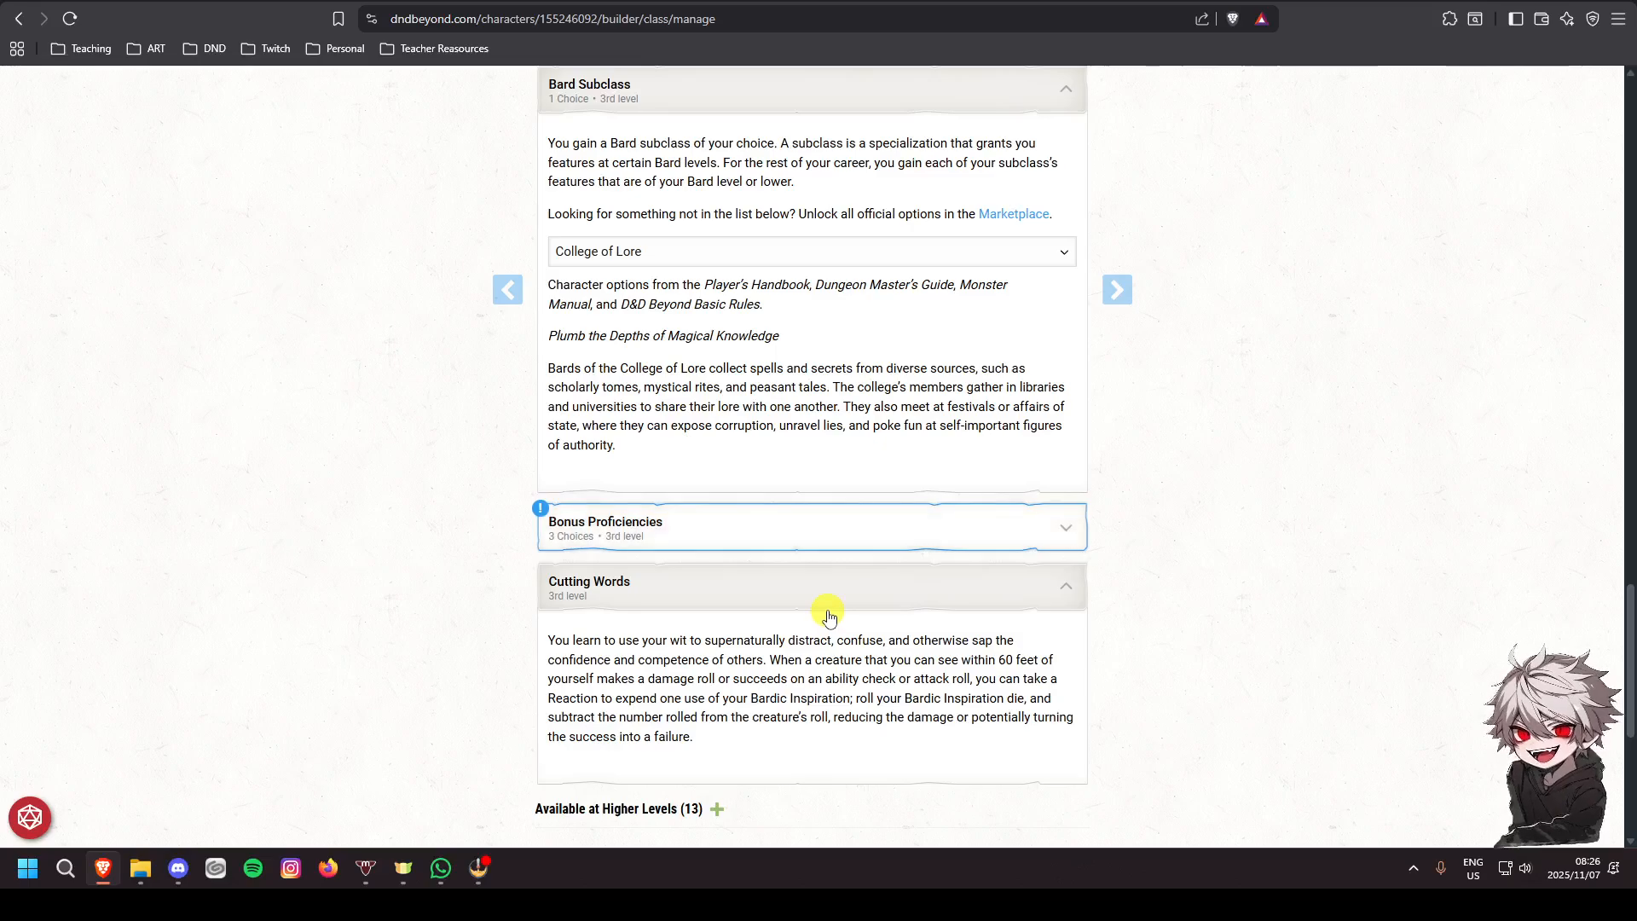
{"action": "left_click", "coordinate": [685, 519]}
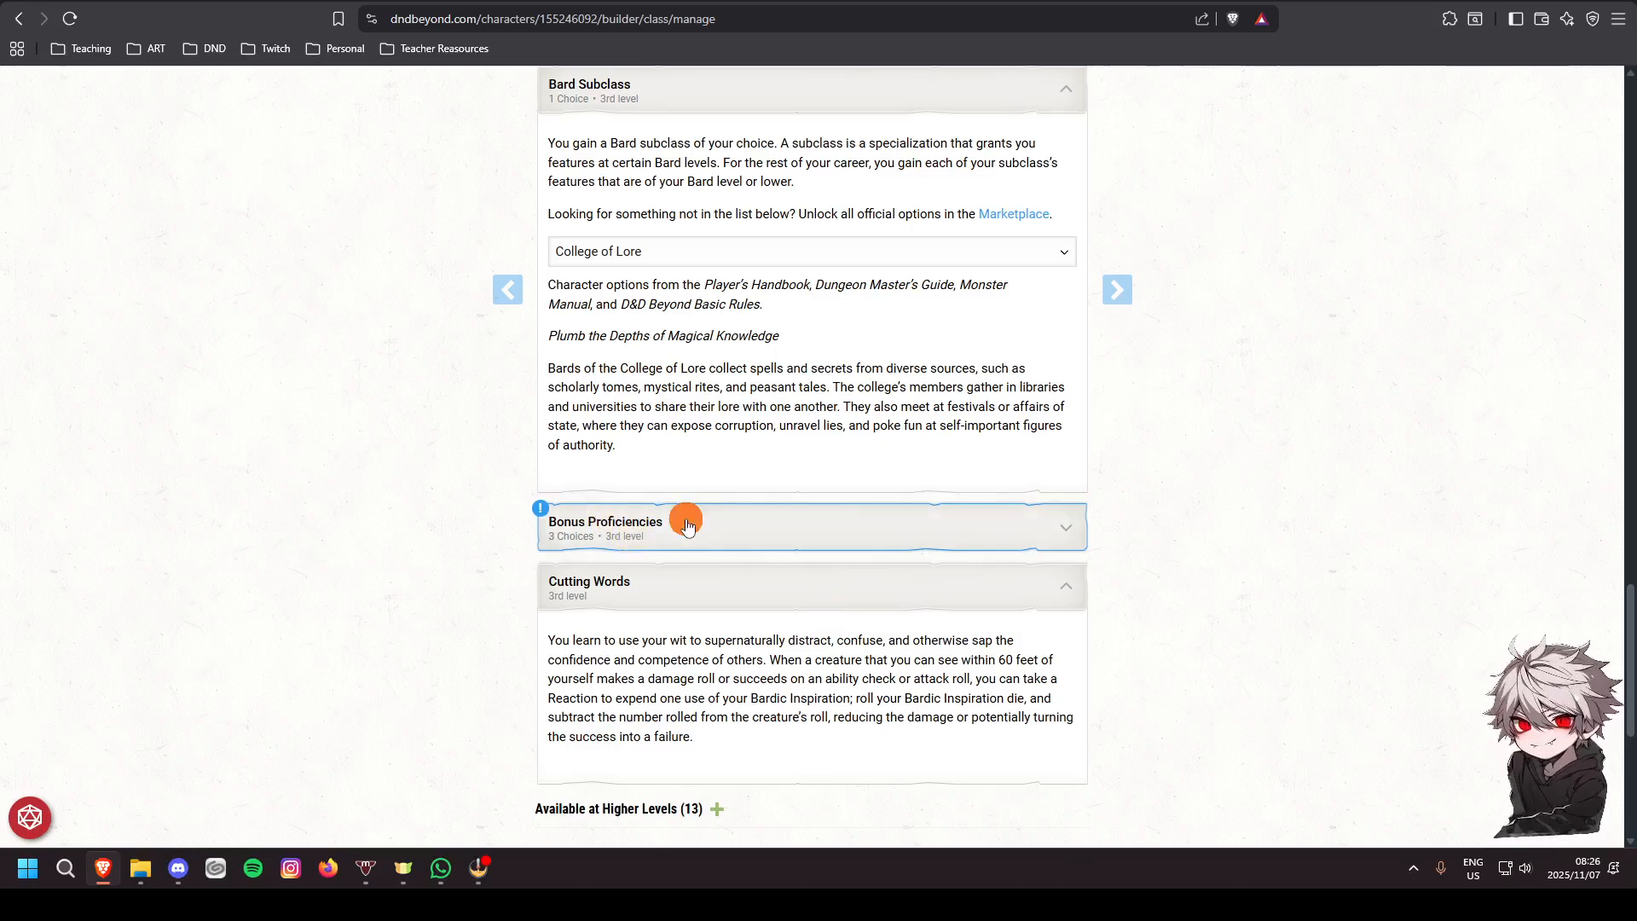
{"action": "scroll", "coordinate": [724, 523], "scroll_direction": "up", "scroll_amount": 1}
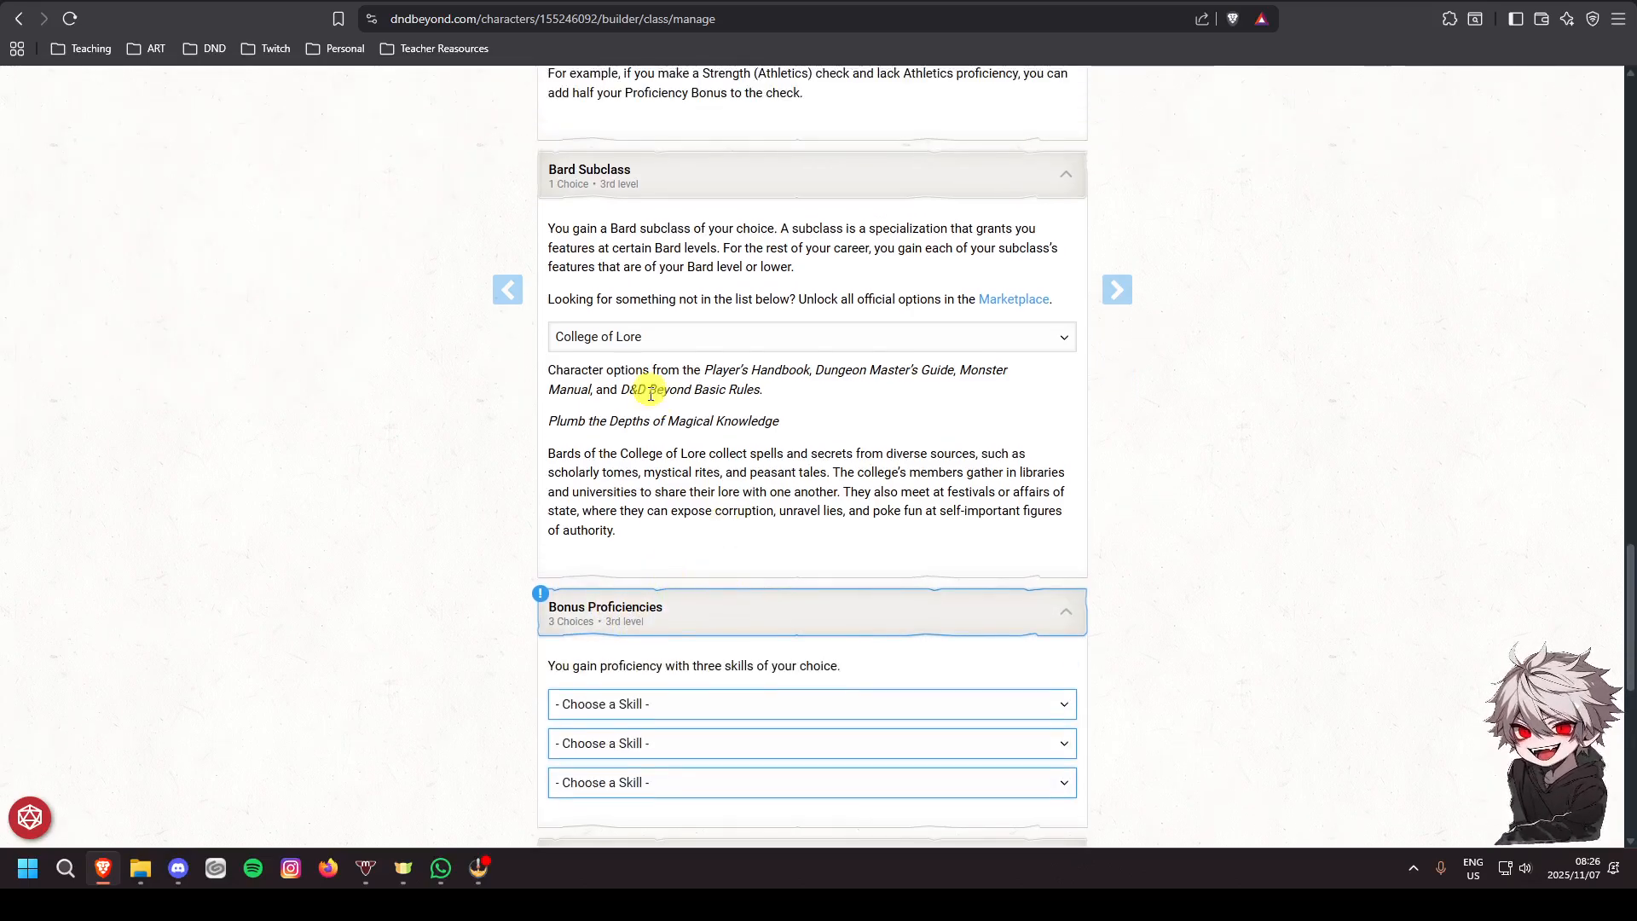
Switch the Bard subclass to College of Valor and read its Martial Training feature
{"action": "left_click", "coordinate": [635, 336]}
{"action": "left_click", "coordinate": [631, 492]}
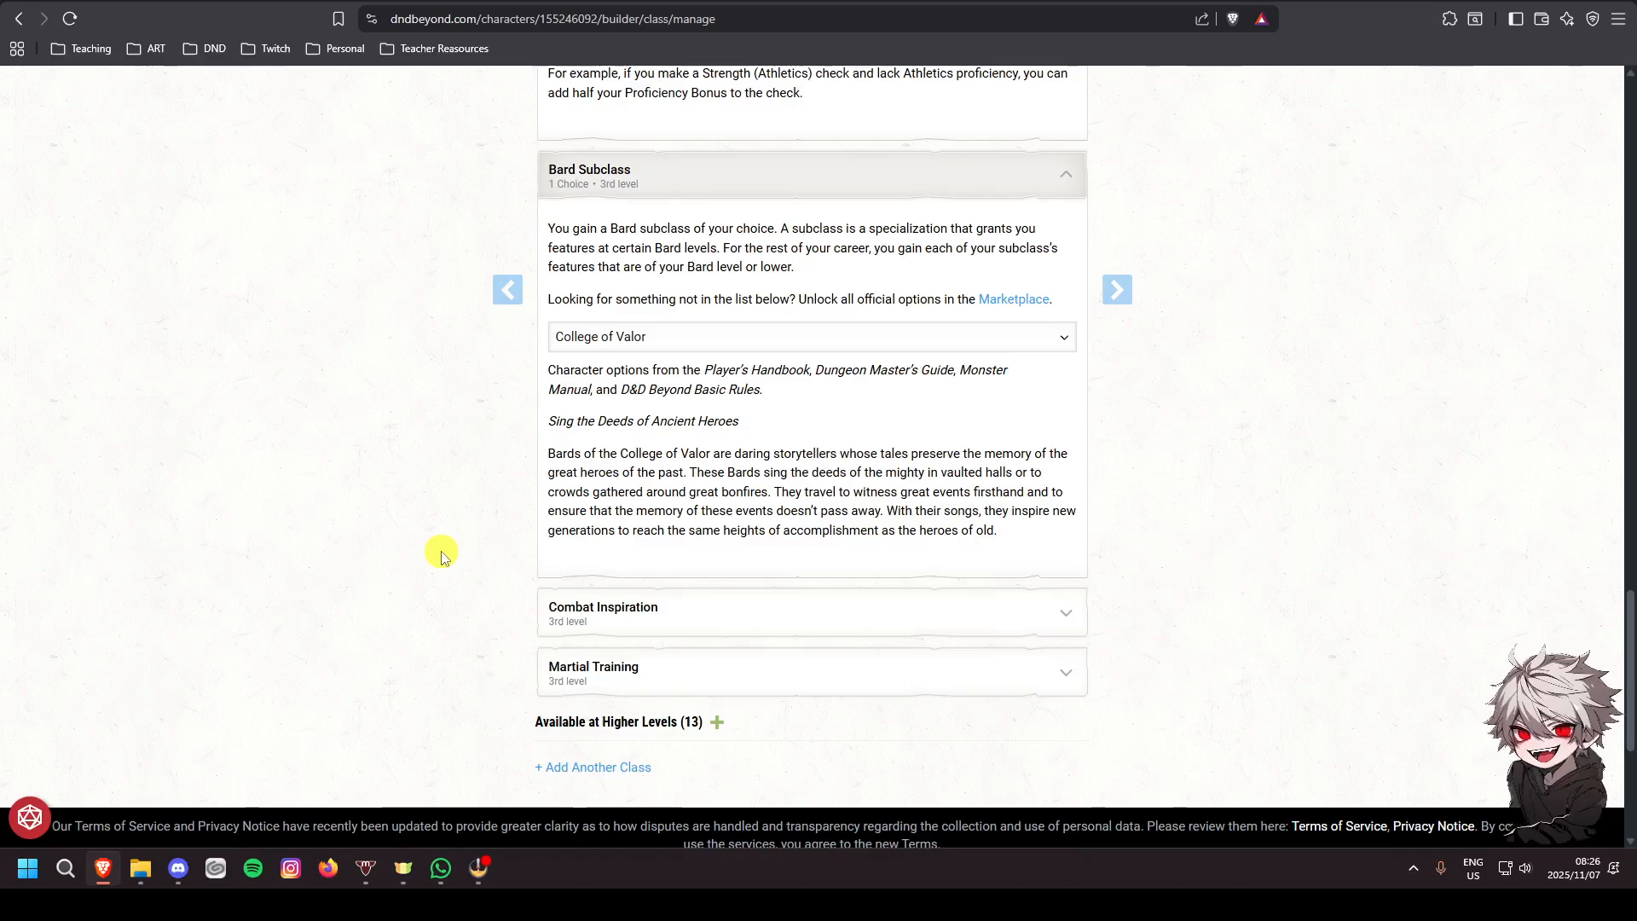
{"action": "left_click", "coordinate": [648, 672]}
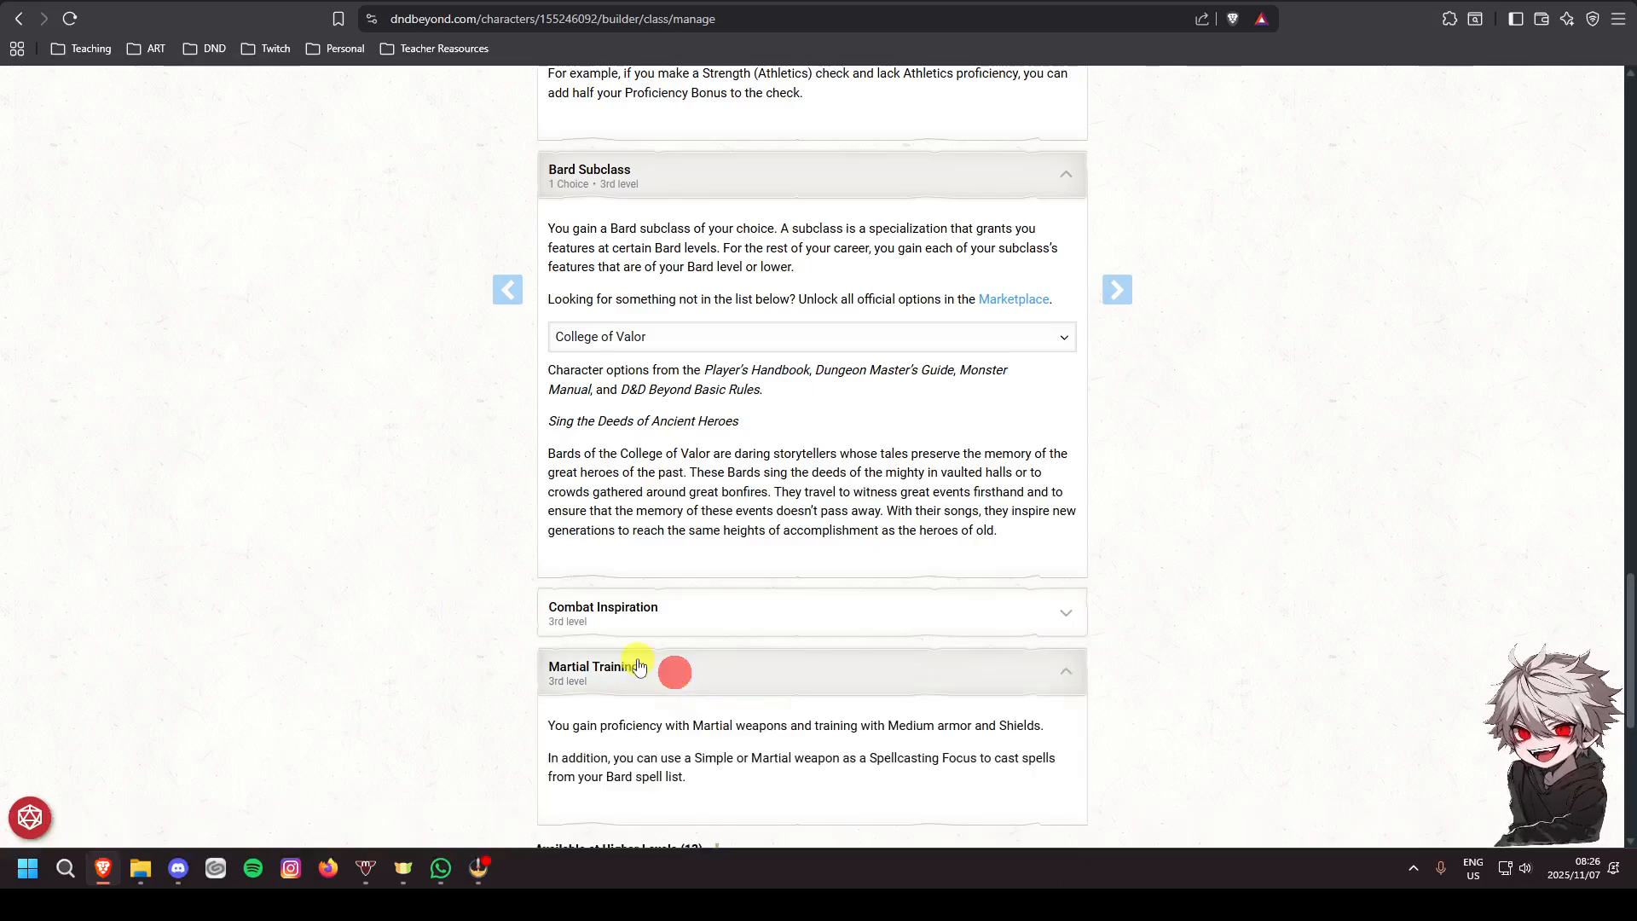
{"action": "scroll", "coordinate": [627, 657], "scroll_direction": "down", "scroll_amount": 2}
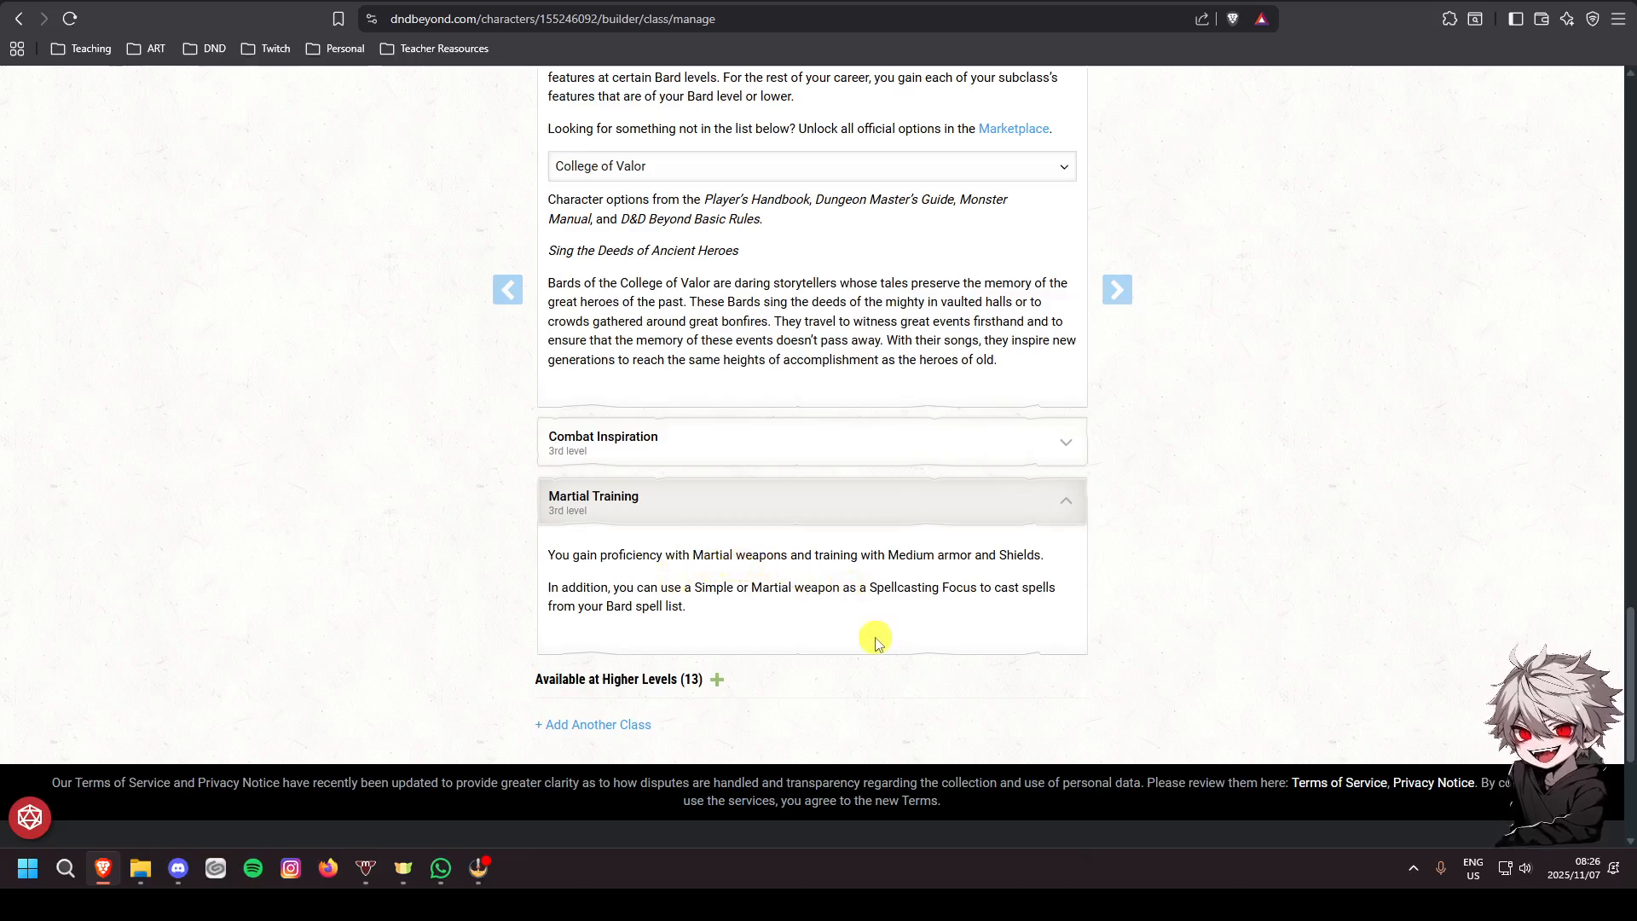
Set the 3rd-level Bard subclass to College of Lore
{"action": "scroll", "coordinate": [882, 638], "scroll_direction": "up", "scroll_amount": 3}
{"action": "left_click", "coordinate": [663, 423]}
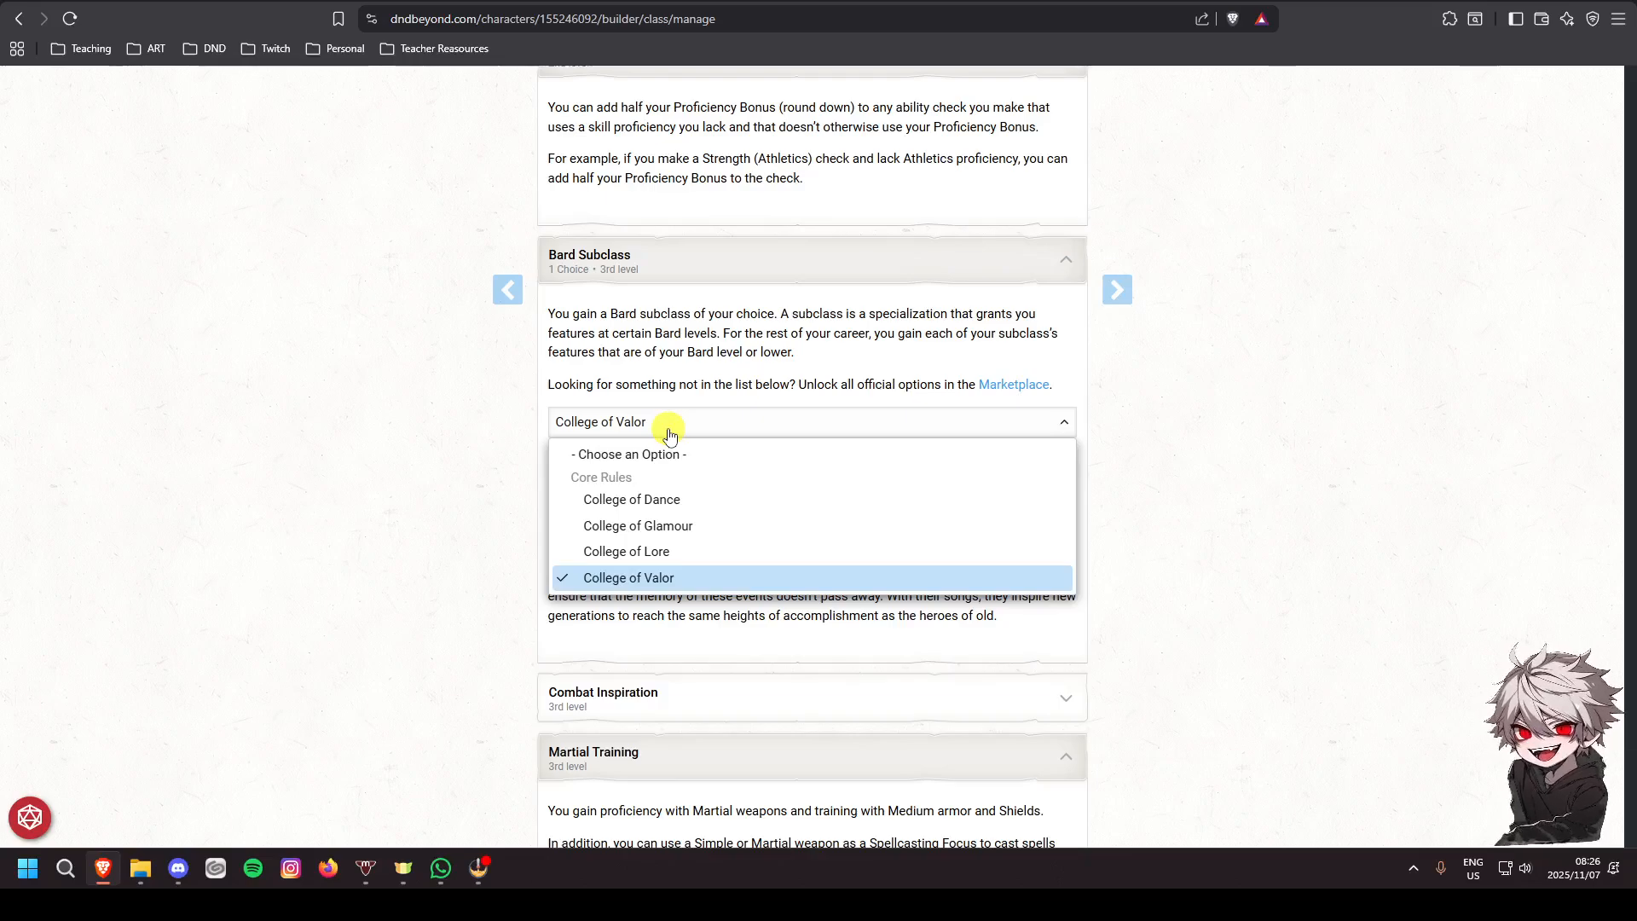
{"action": "left_click", "coordinate": [650, 551]}
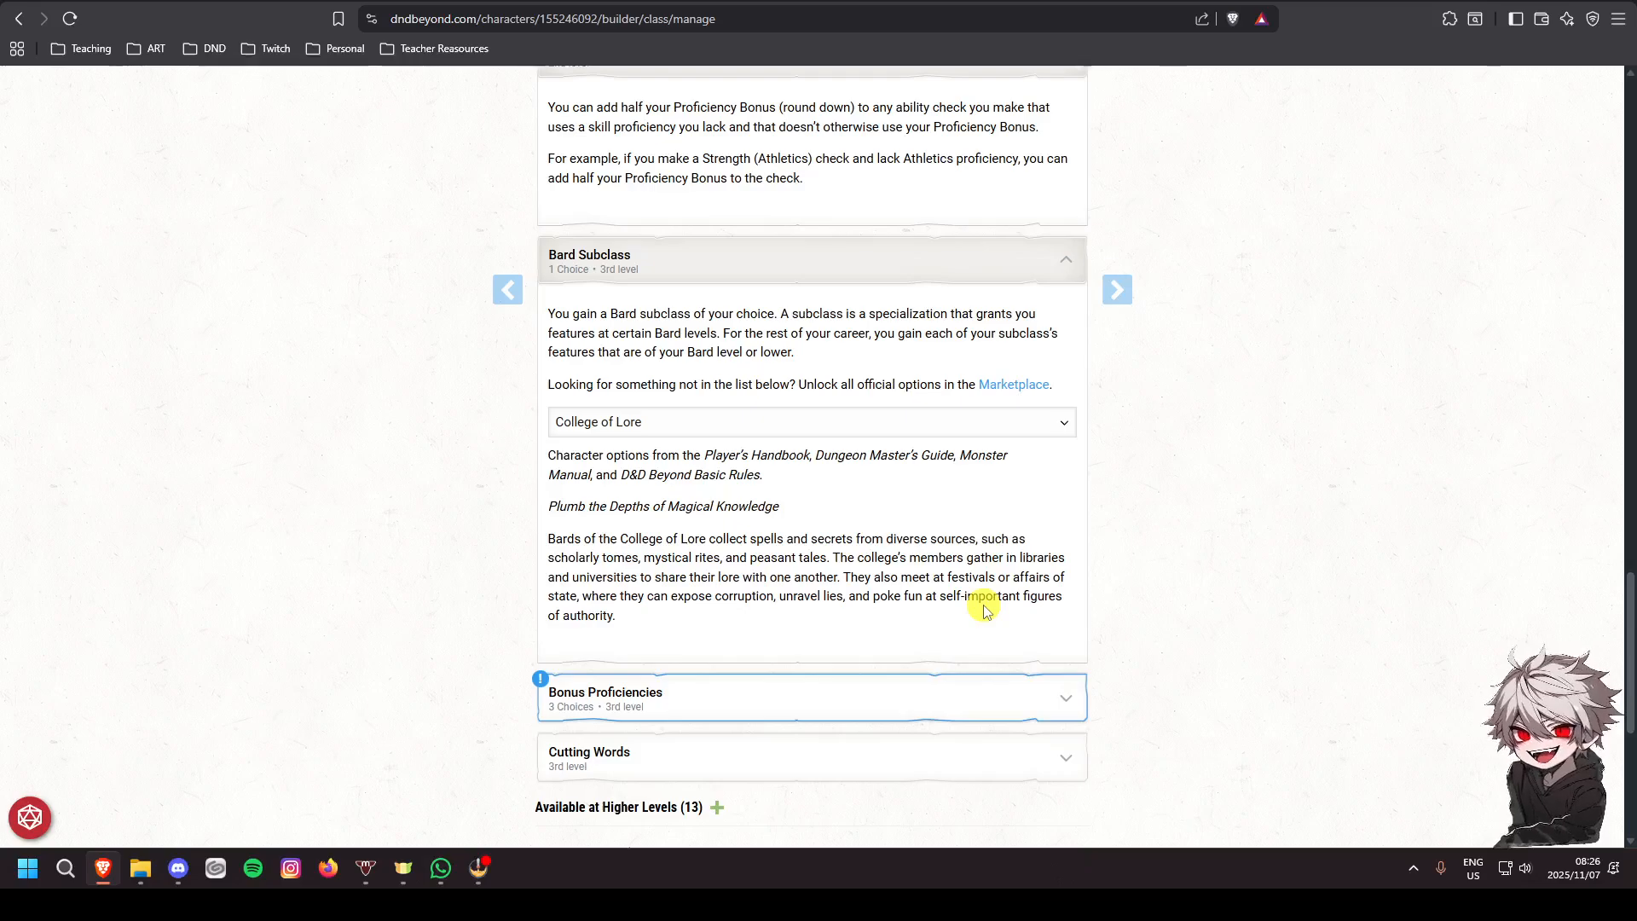
Choose Stealth as the first skill for the 3rd-level Bonus Proficiencies feature
{"action": "scroll", "coordinate": [985, 611], "scroll_direction": "down", "scroll_amount": 3}
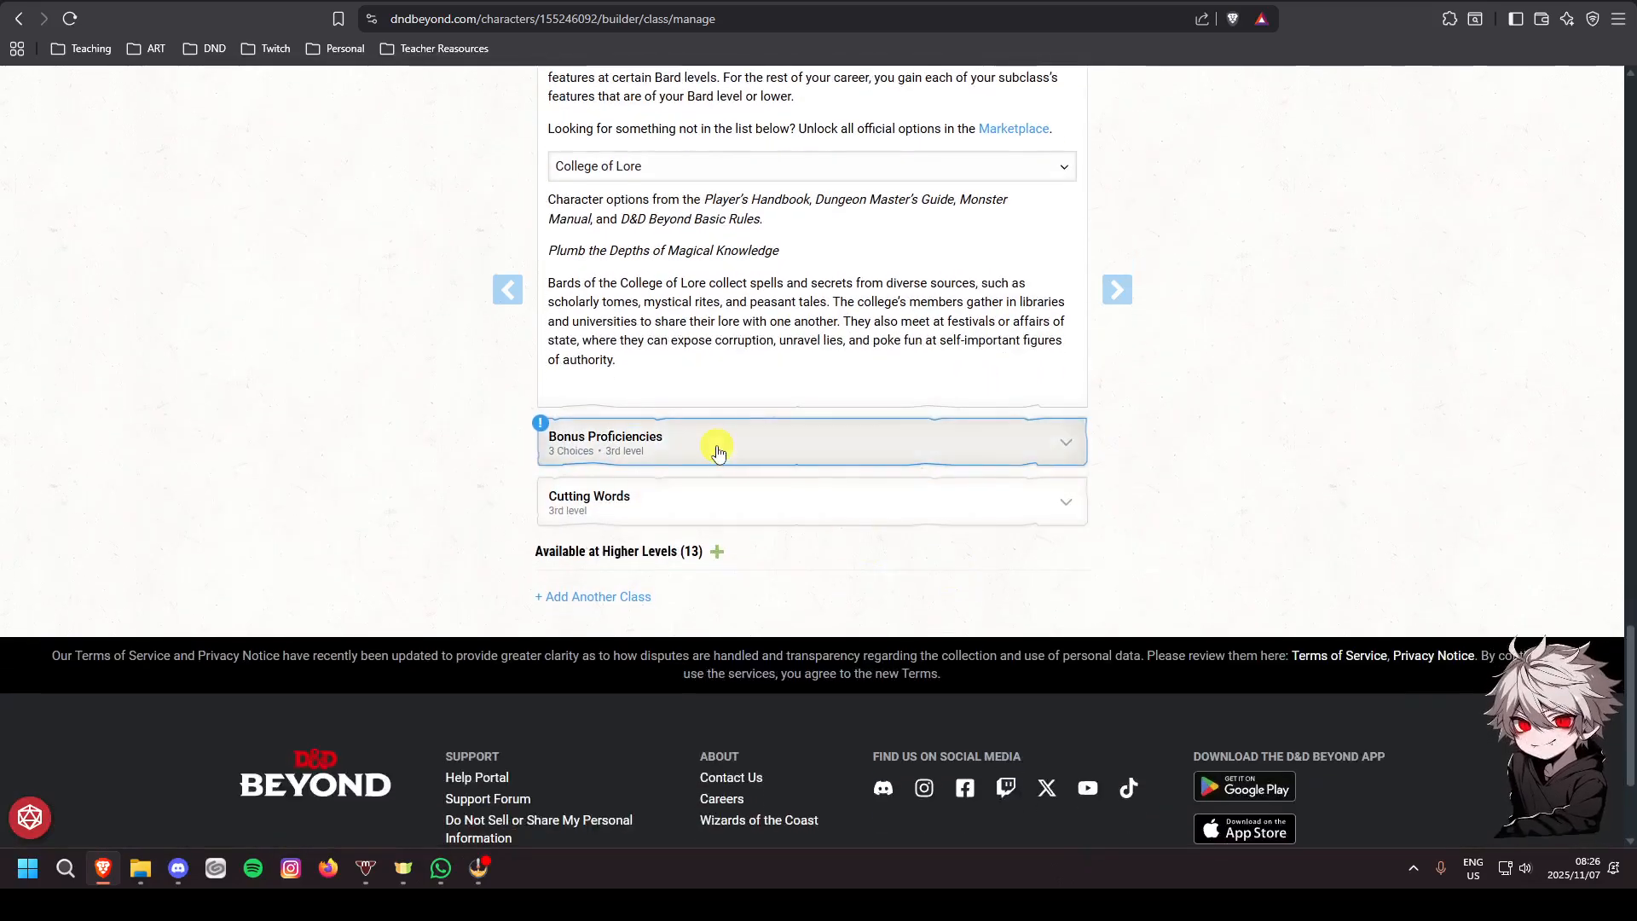
{"action": "left_click", "coordinate": [722, 443]}
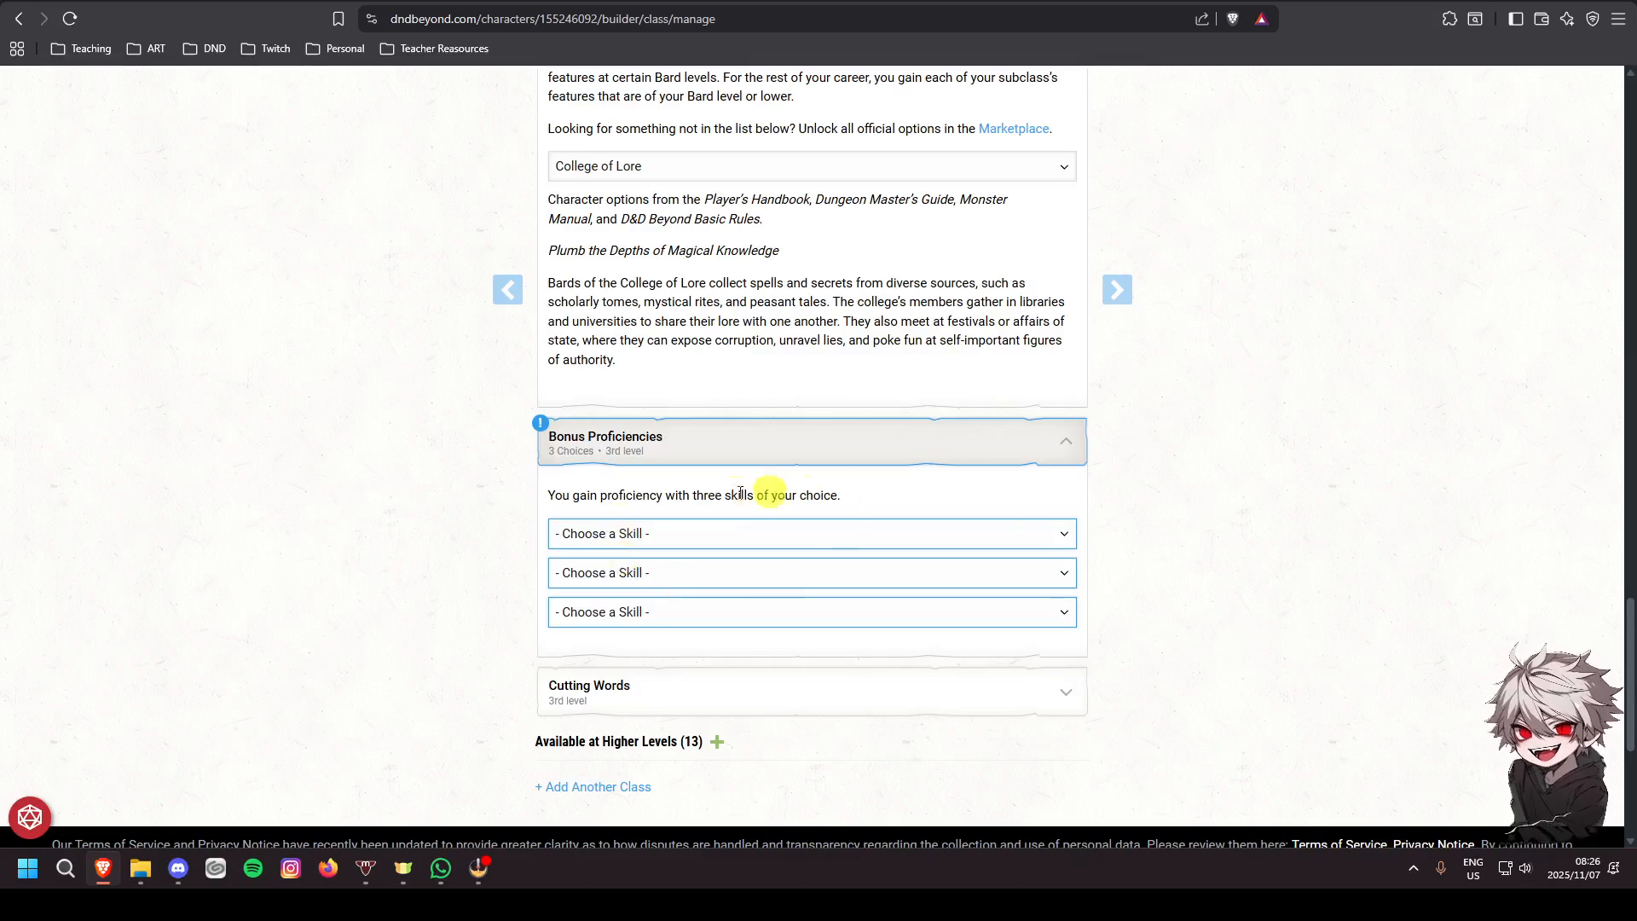
{"action": "left_click", "coordinate": [776, 536]}
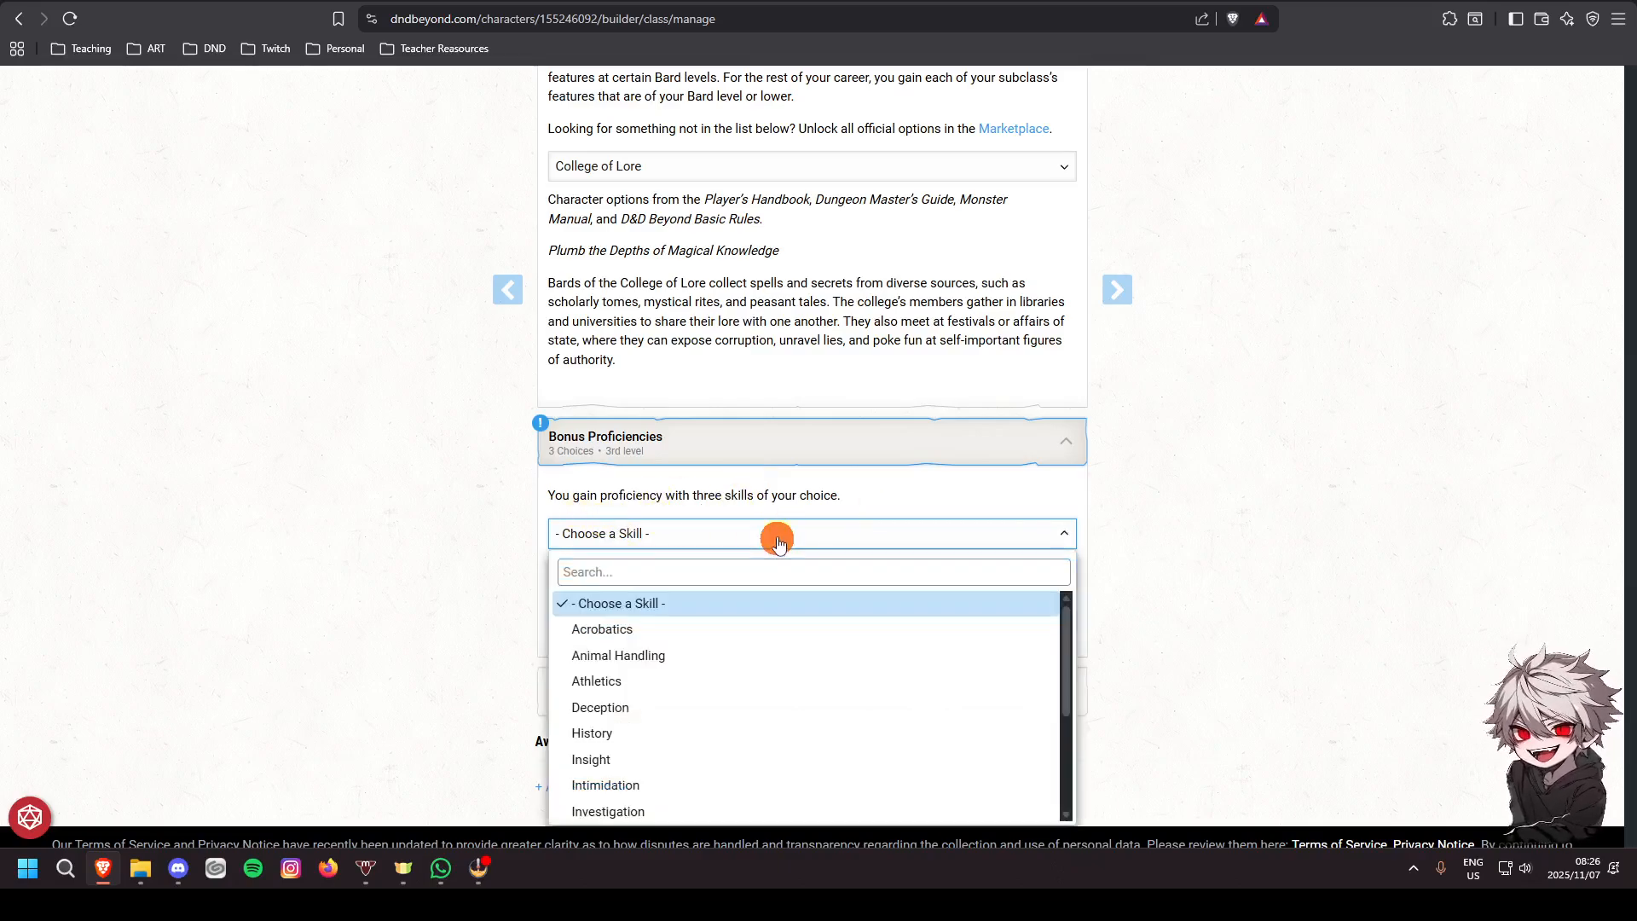
{"action": "left_click", "coordinate": [776, 535]}
{"action": "scroll", "coordinate": [1152, 493], "scroll_direction": "down", "scroll_amount": 2}
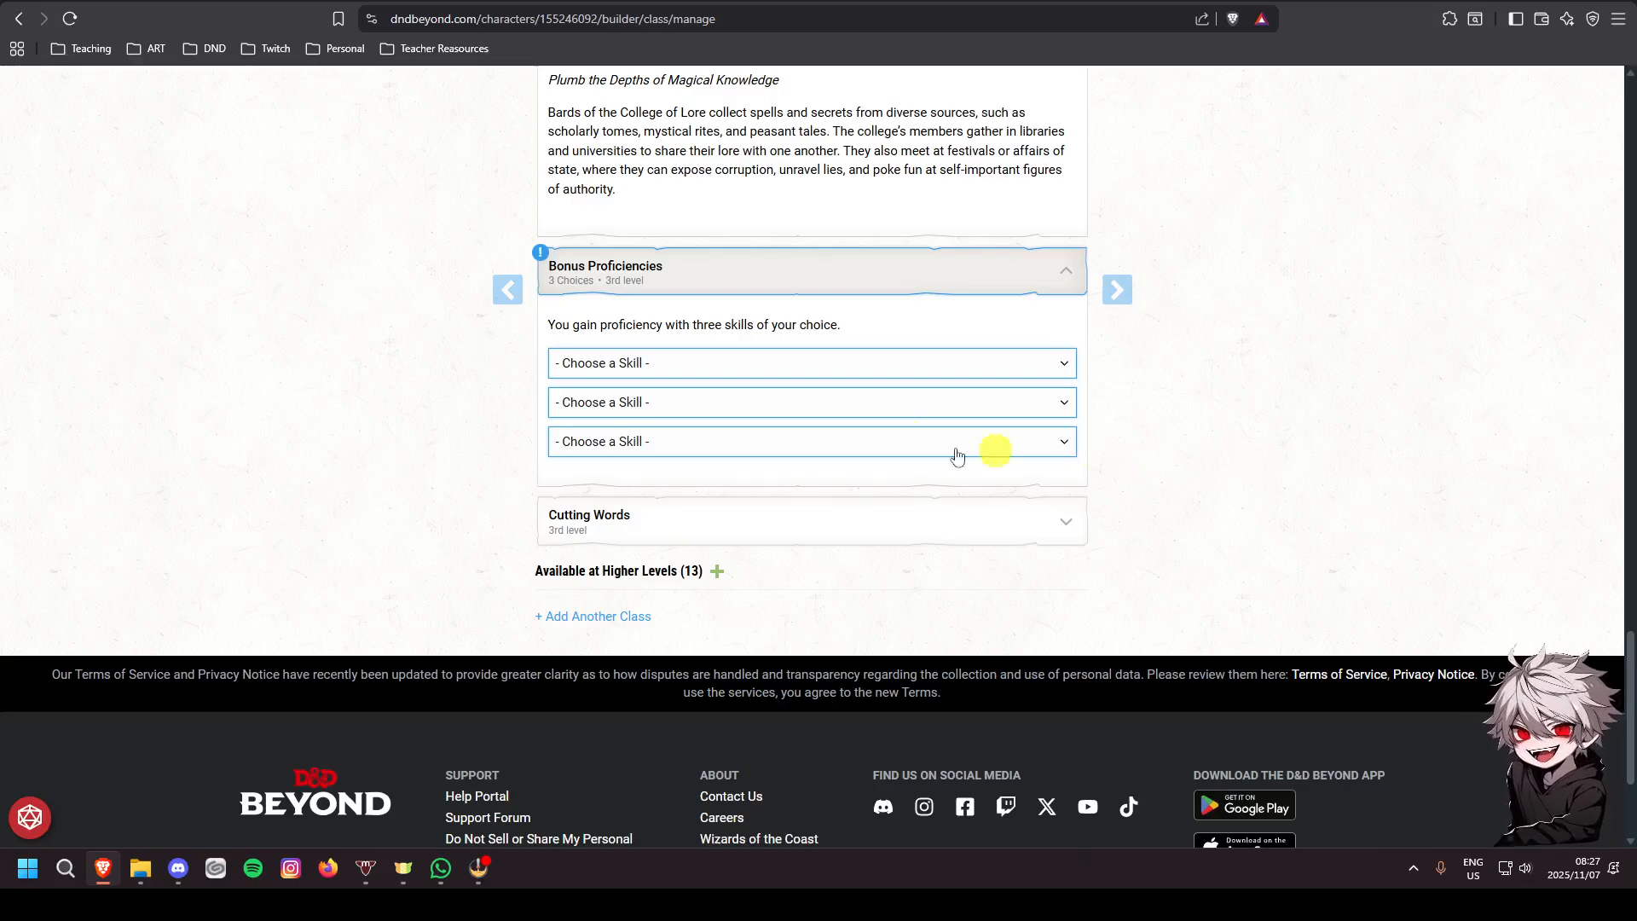
{"action": "left_click", "coordinate": [810, 369]}
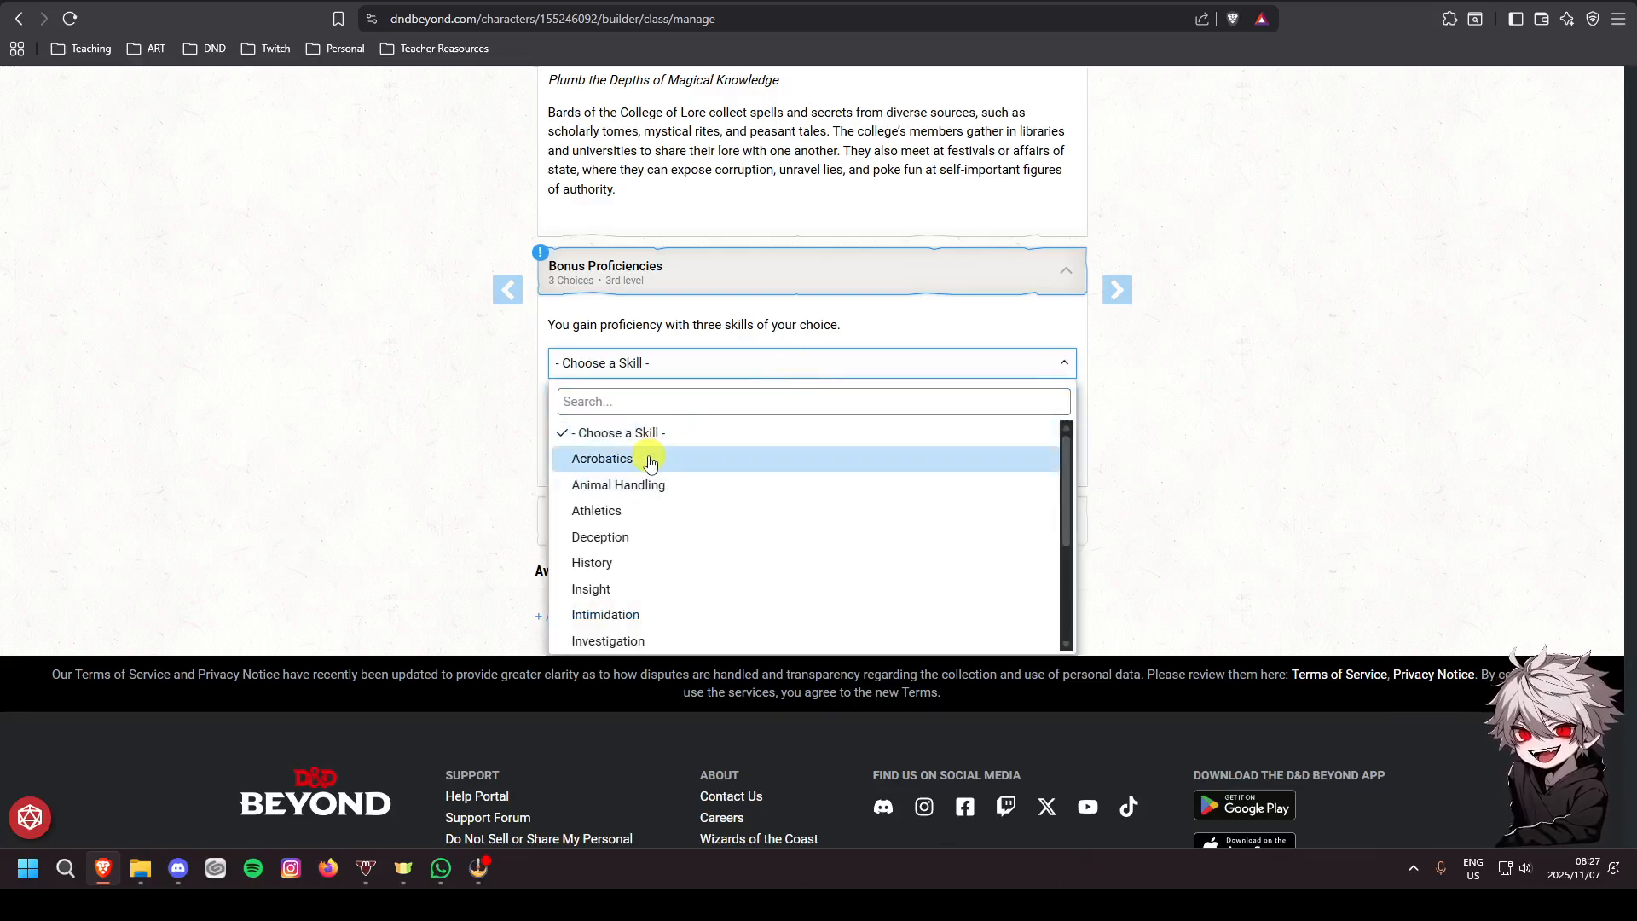
{"action": "scroll", "coordinate": [648, 465], "scroll_direction": "down", "scroll_amount": 3}
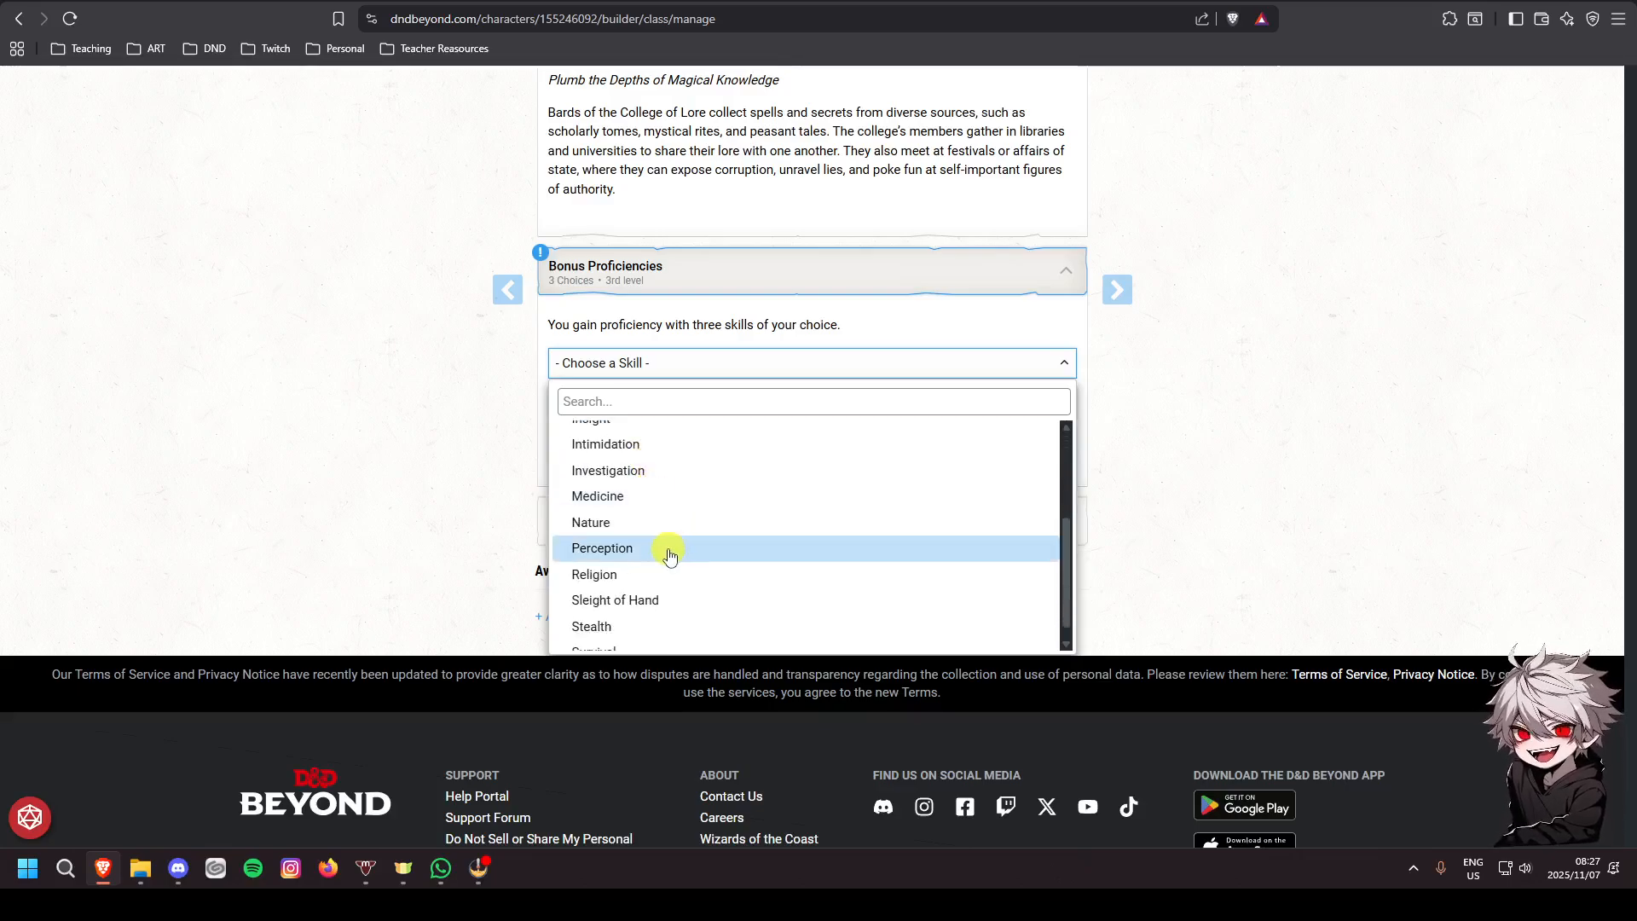
{"action": "scroll", "coordinate": [657, 550], "scroll_direction": "down", "scroll_amount": 1}
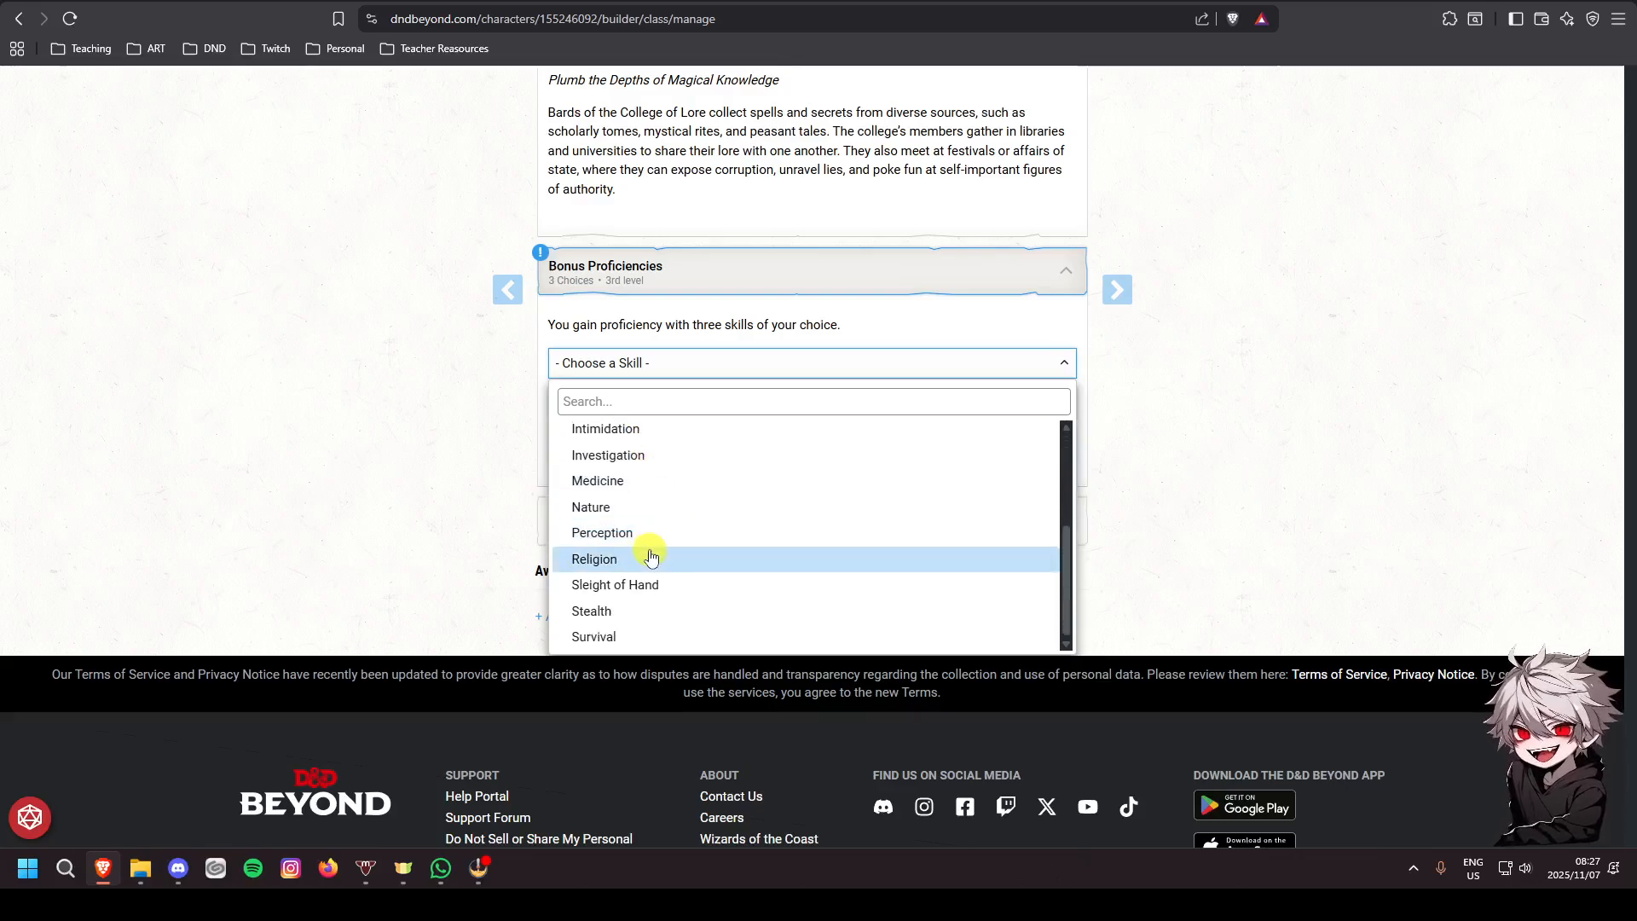
{"action": "left_click", "coordinate": [598, 614]}
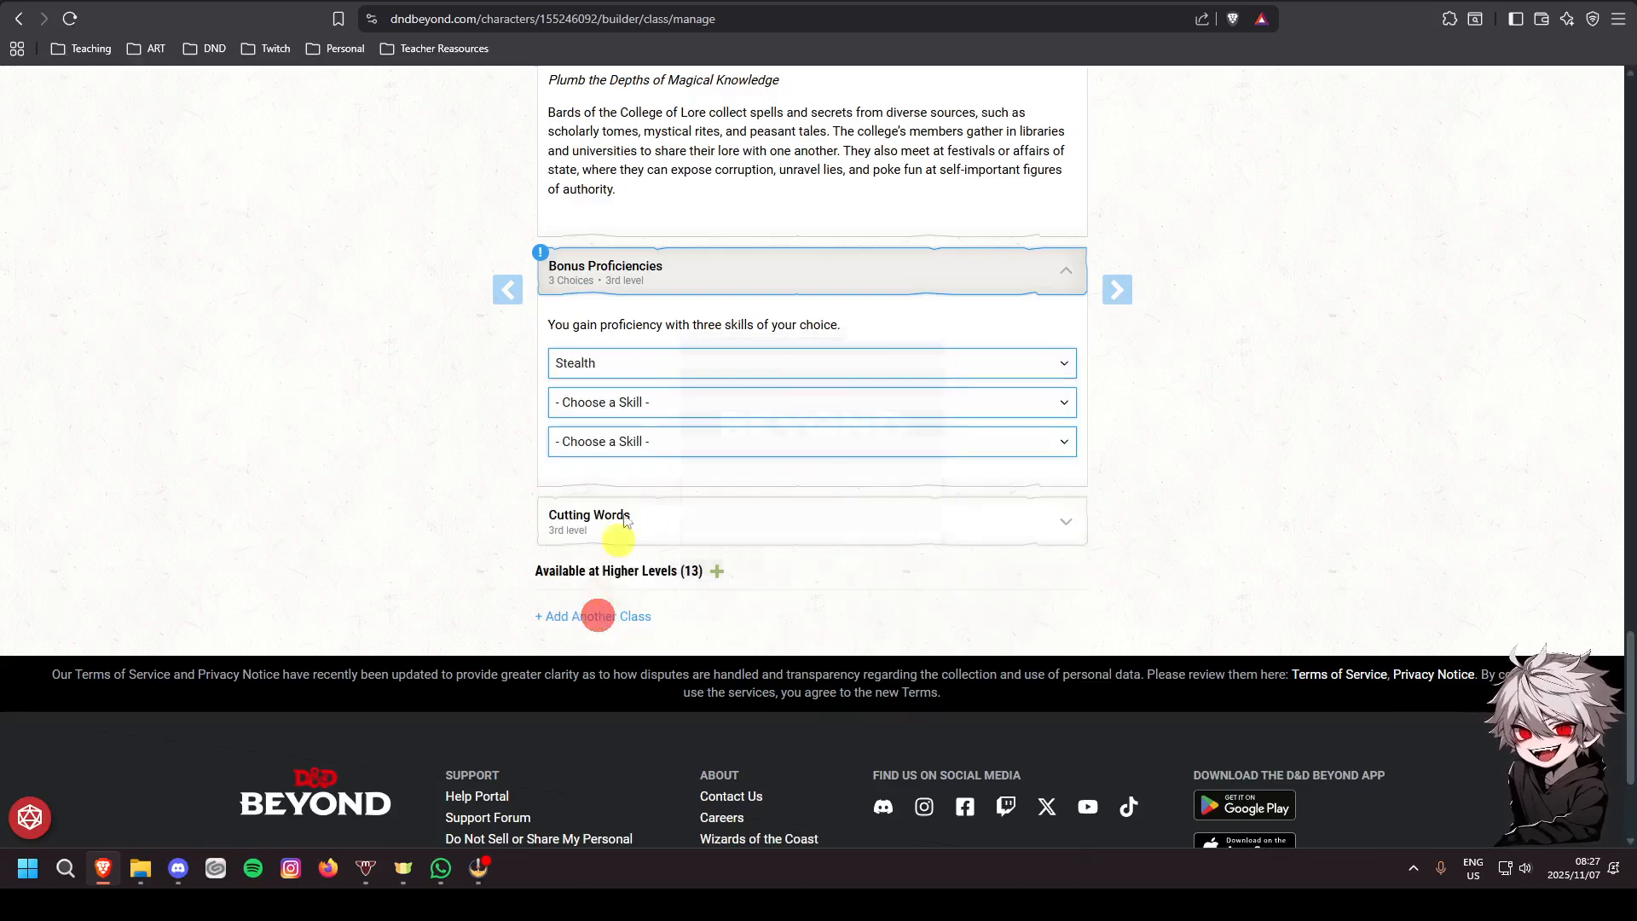
Choose Deception and Perception as the second and third Bonus Proficiencies skills
{"action": "left_click", "coordinate": [622, 403]}
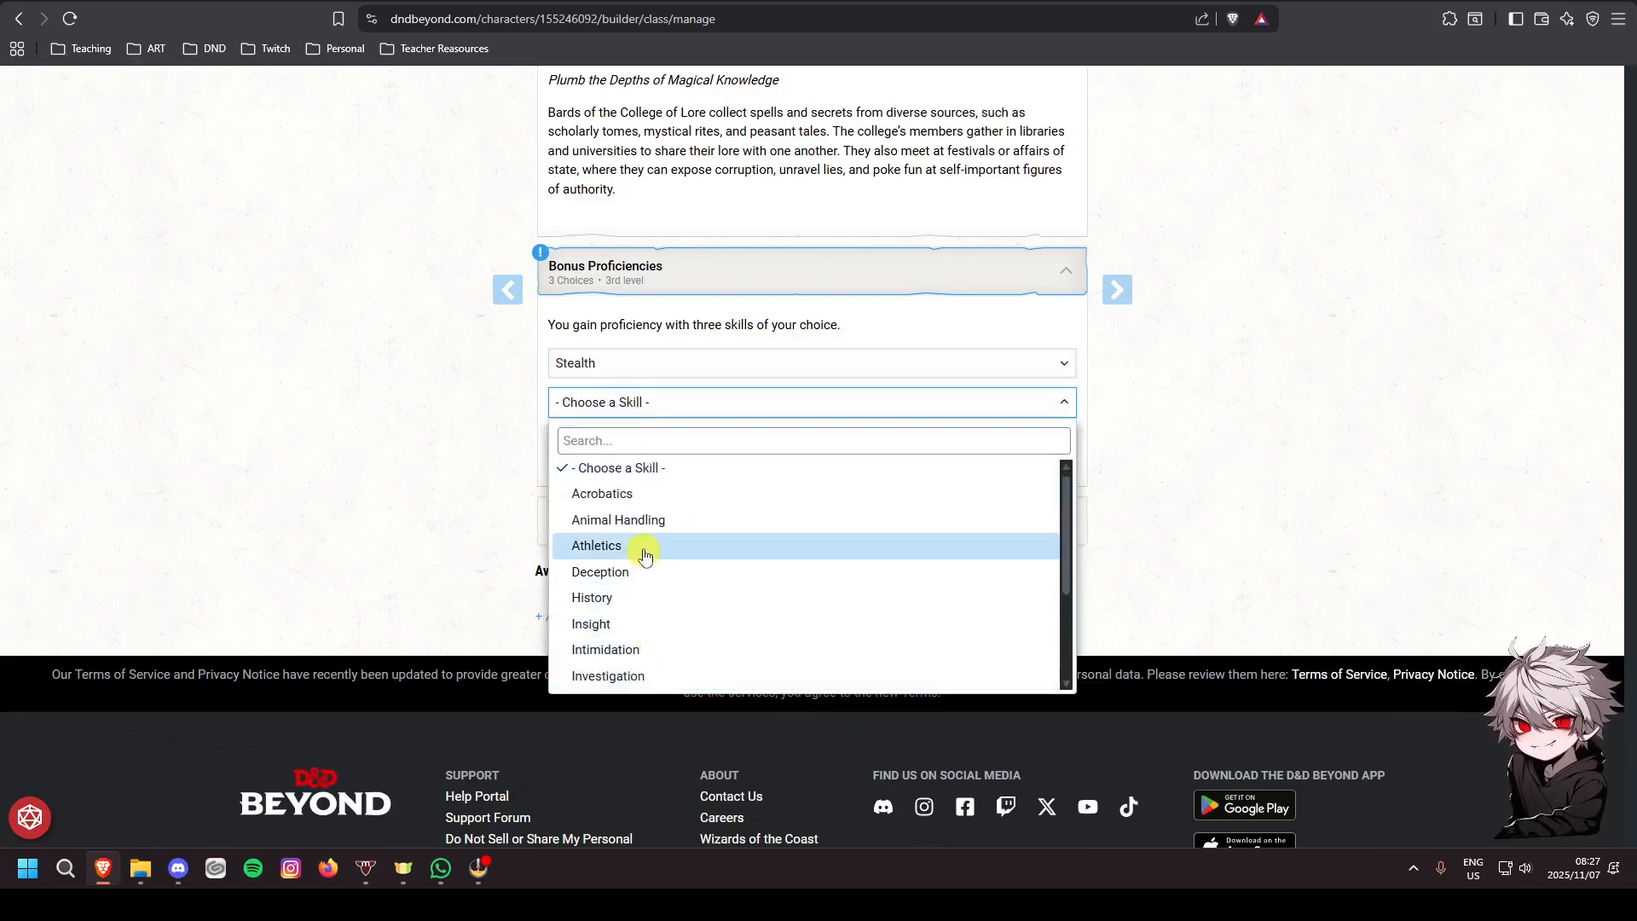
{"action": "left_click", "coordinate": [628, 572]}
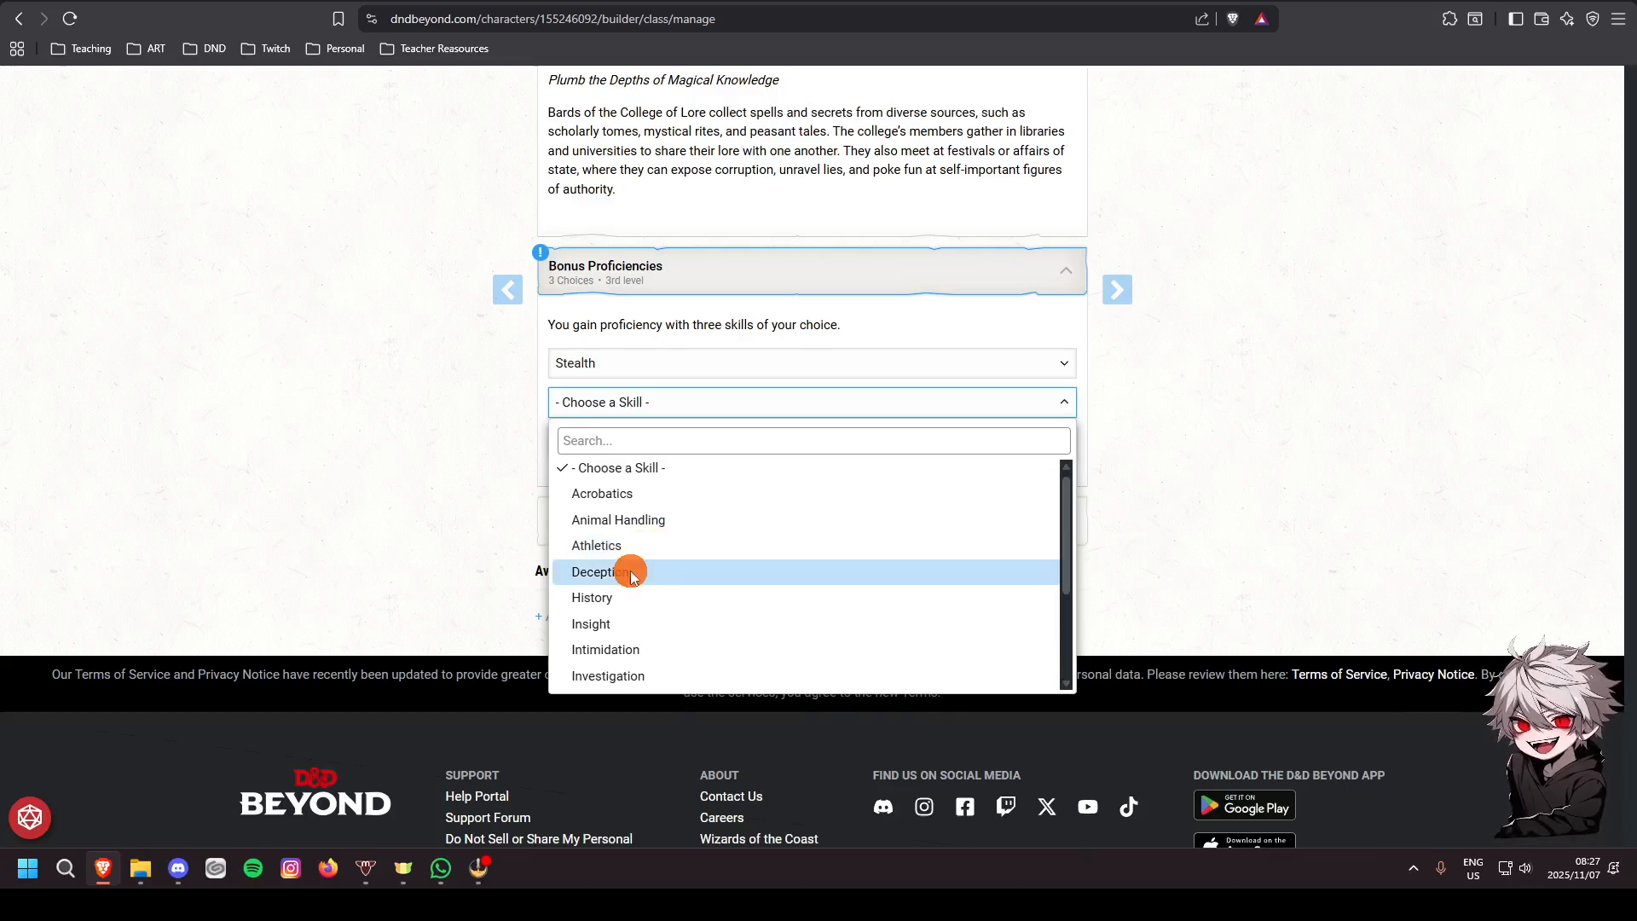
{"action": "left_click", "coordinate": [641, 442]}
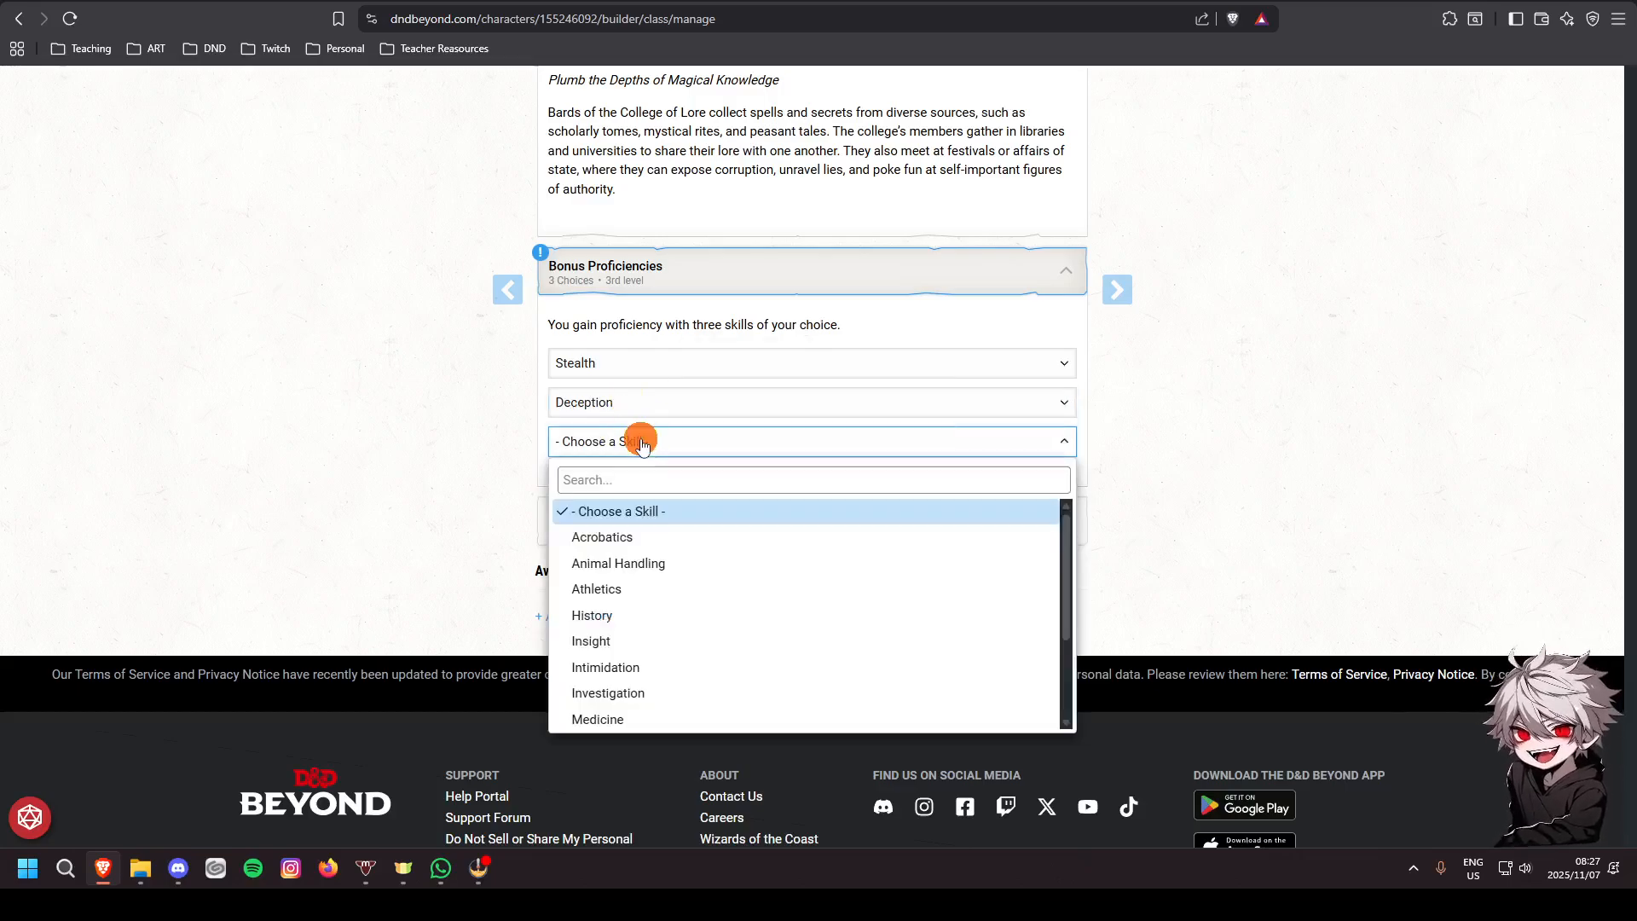
{"action": "scroll", "coordinate": [705, 561], "scroll_direction": "down", "scroll_amount": 3}
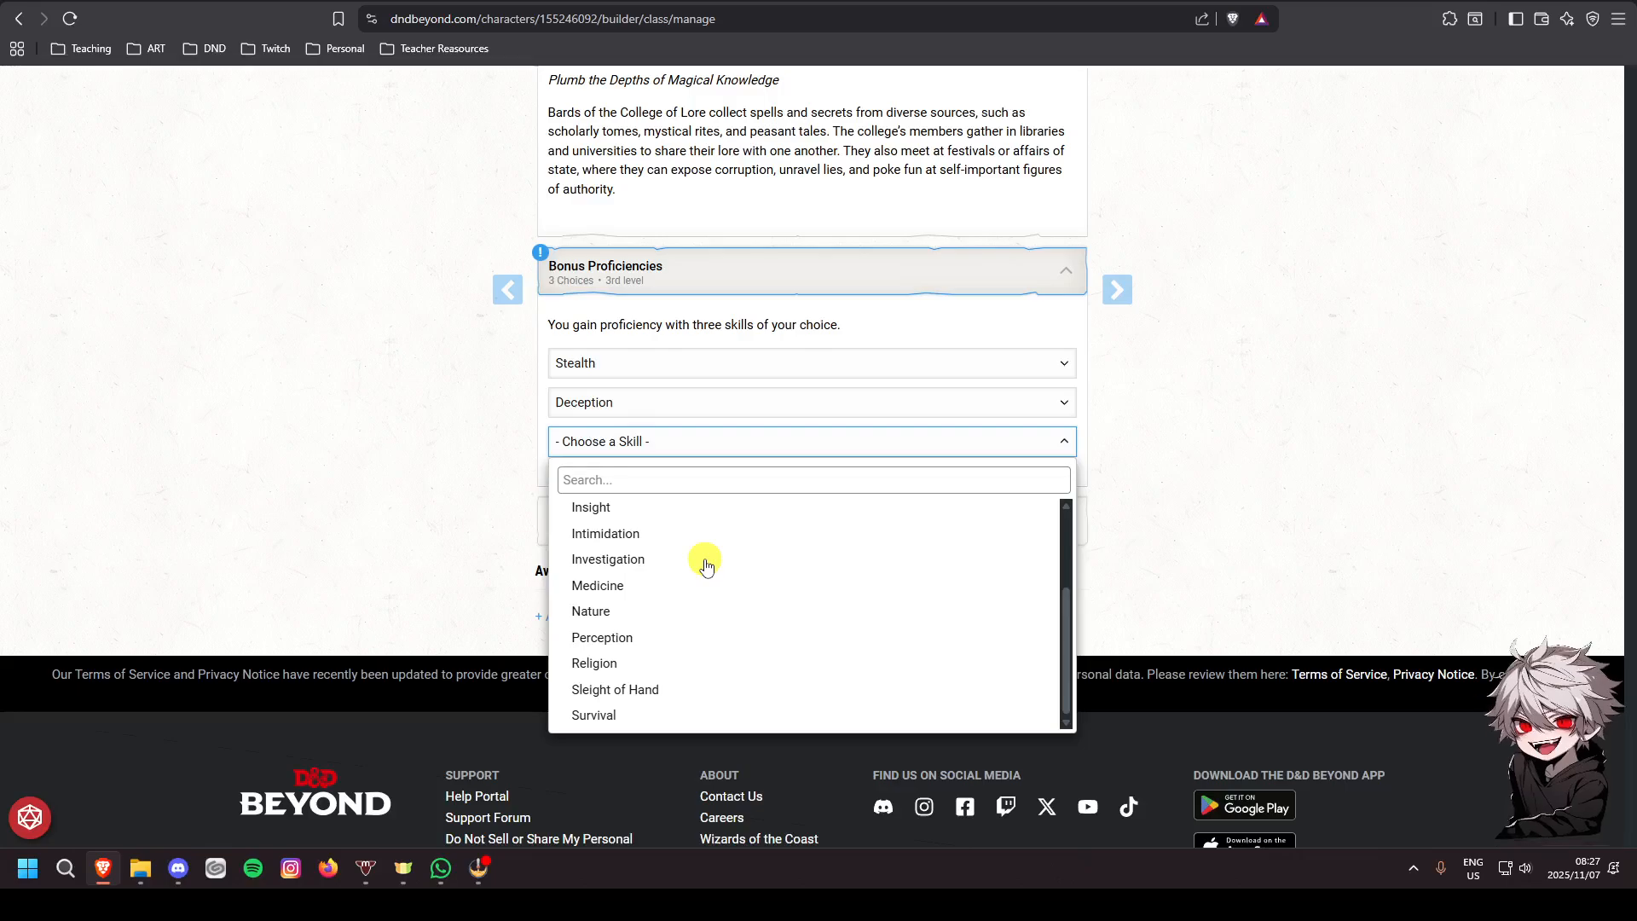
{"action": "left_click", "coordinate": [628, 640]}
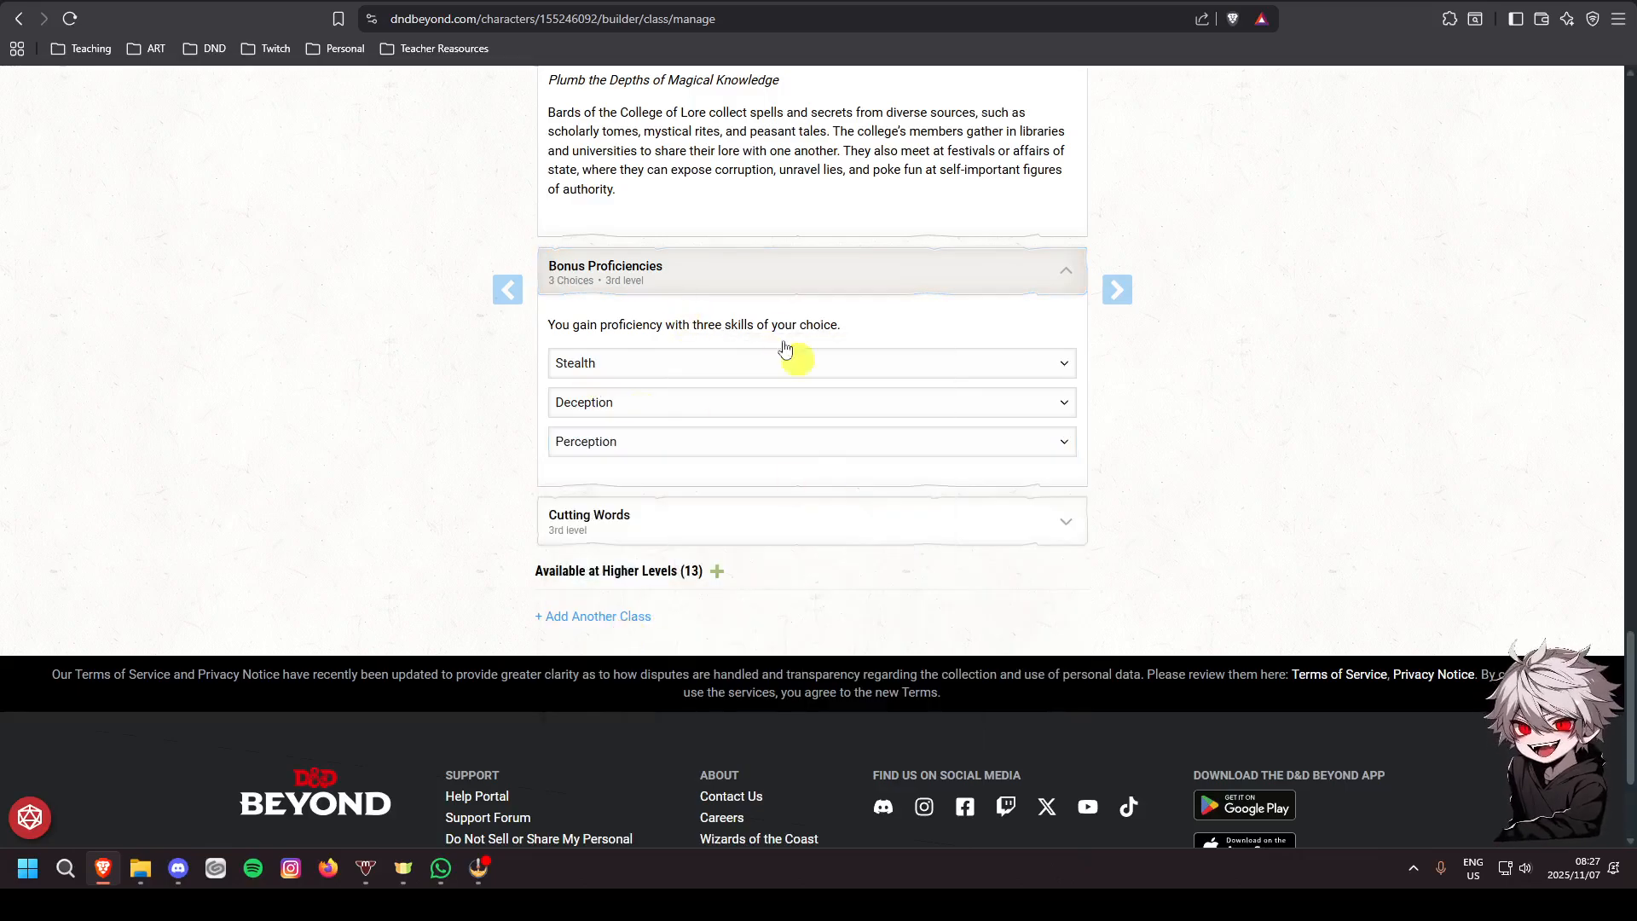
Expand and read the Cutting Words feature, and go to the Background stage of the character builder
{"action": "left_click", "coordinate": [805, 524]}
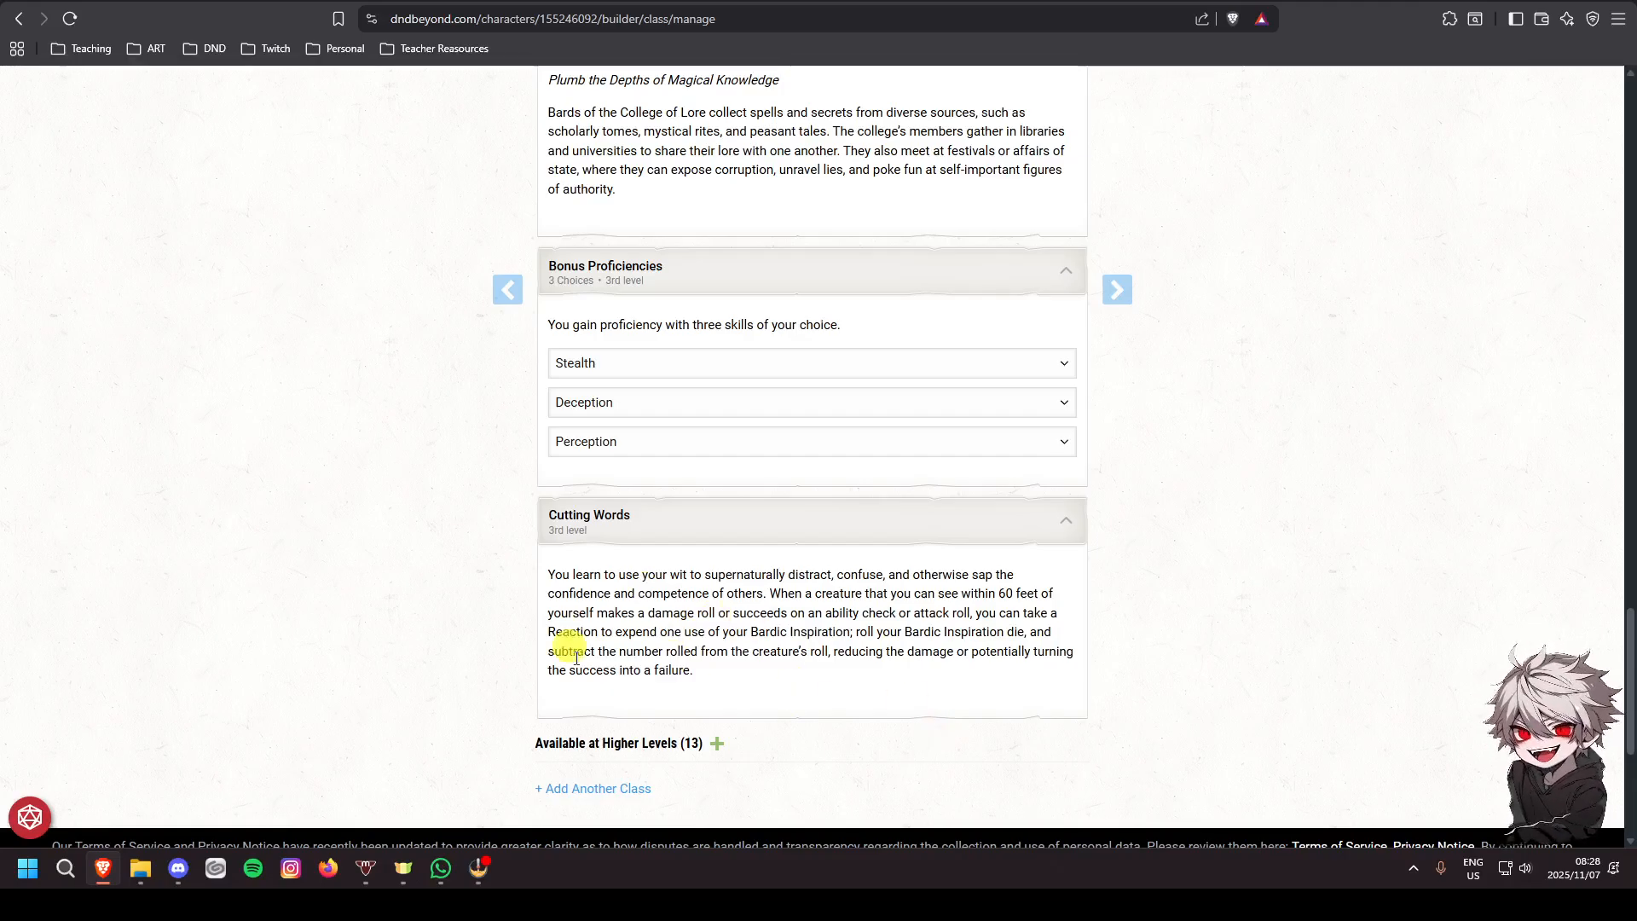
{"action": "scroll", "coordinate": [814, 596], "scroll_direction": "up", "scroll_amount": 20}
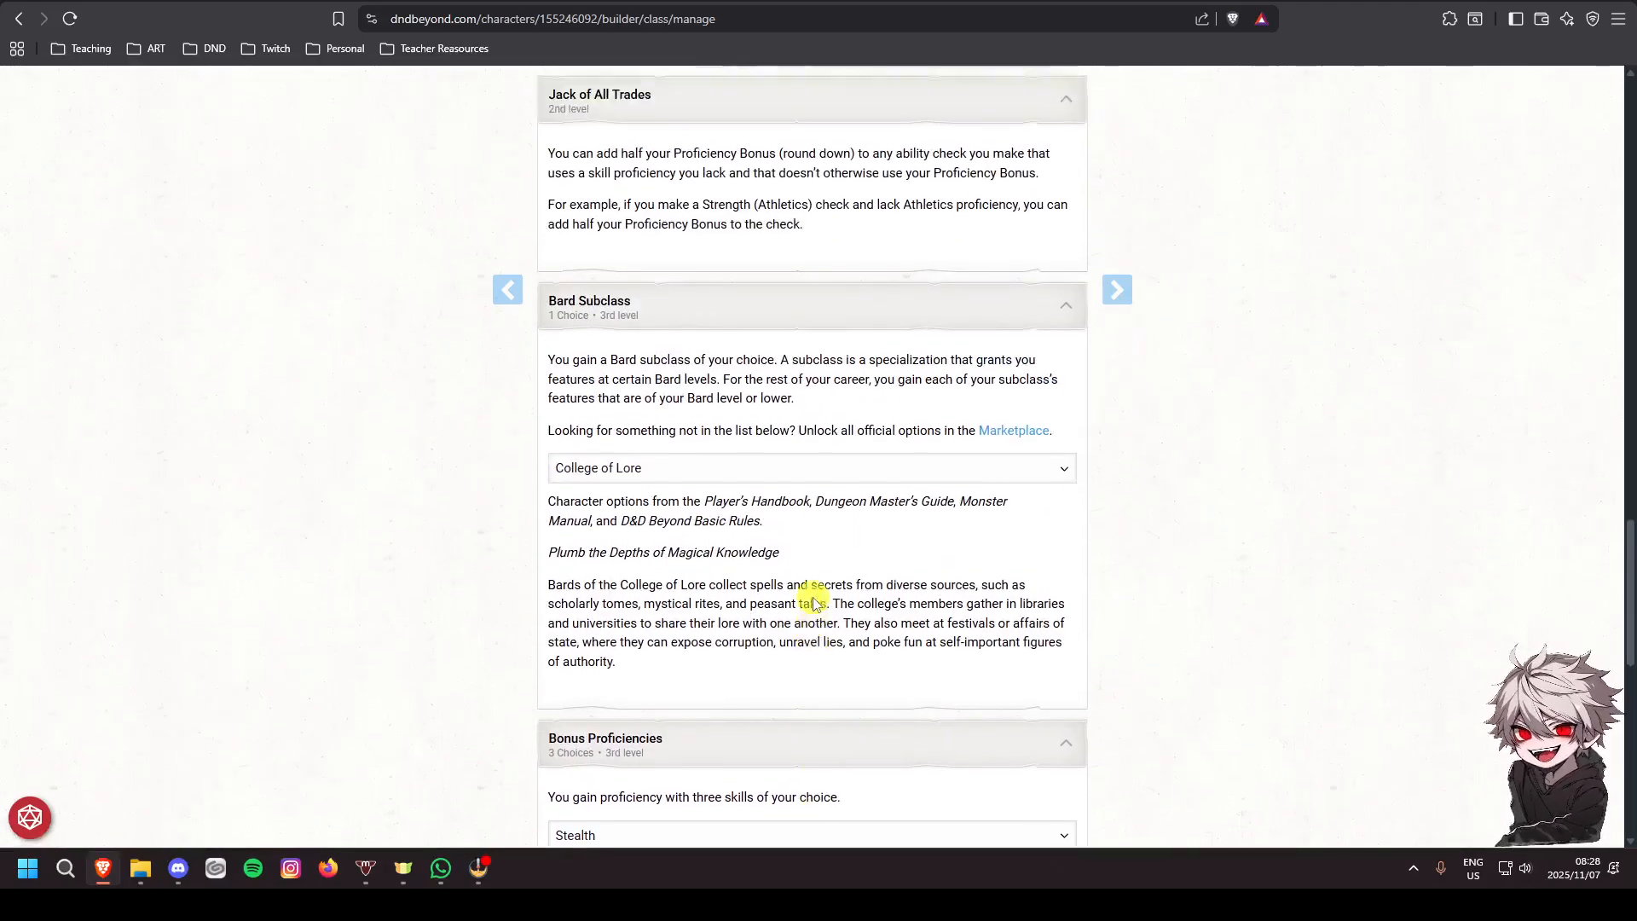
{"action": "scroll", "coordinate": [815, 603], "scroll_direction": "up", "scroll_amount": 15}
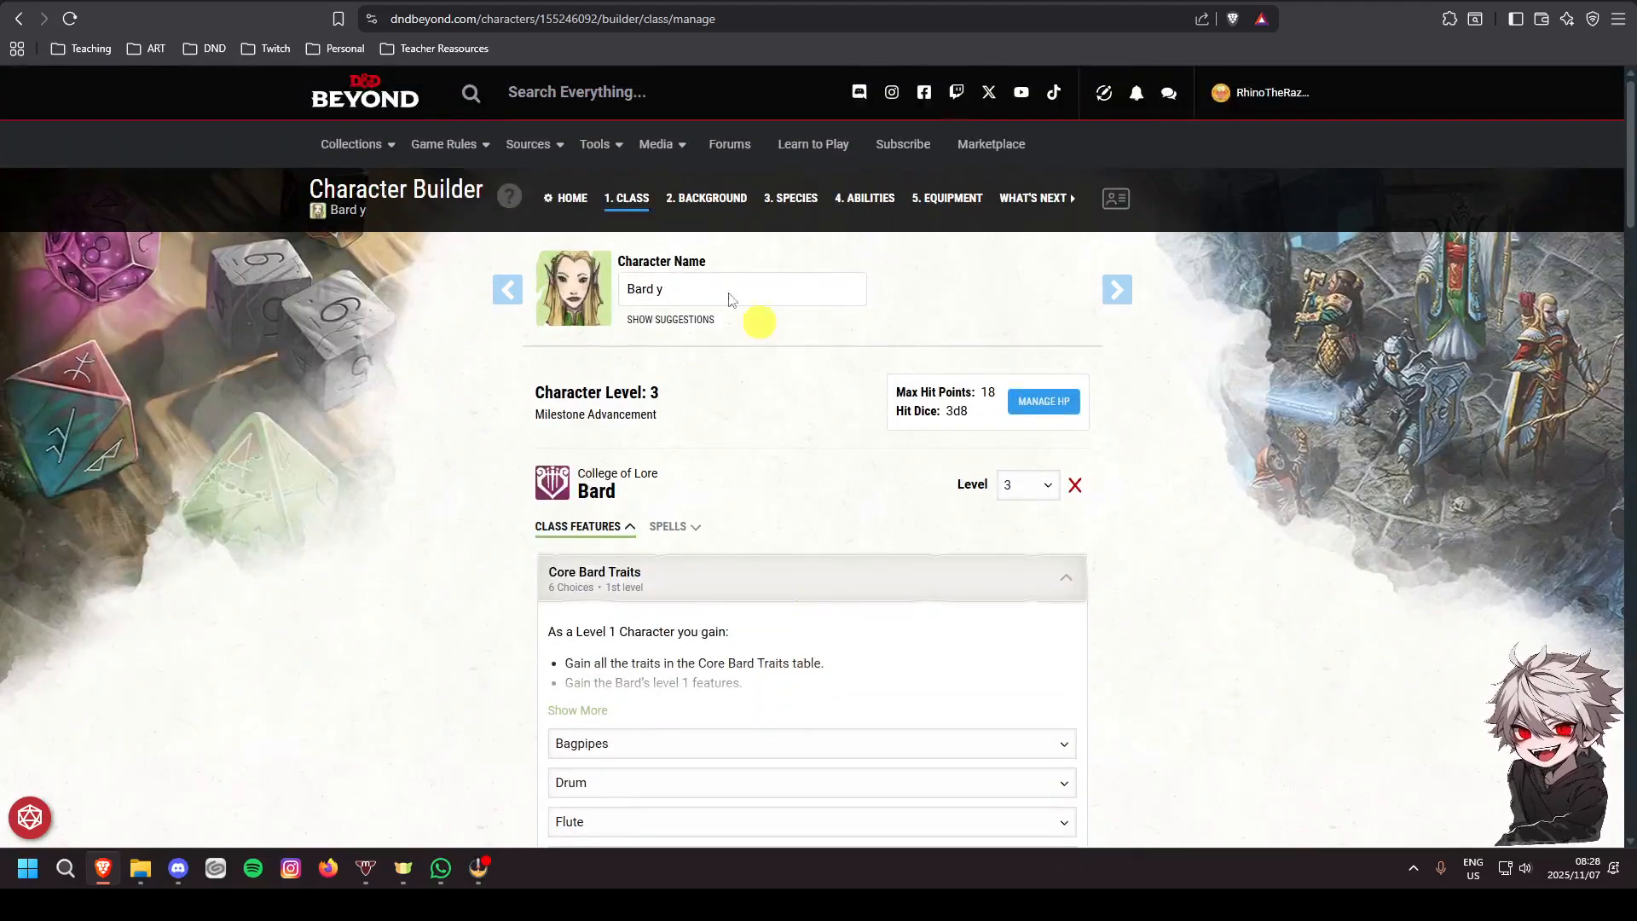
{"action": "left_click", "coordinate": [715, 203]}
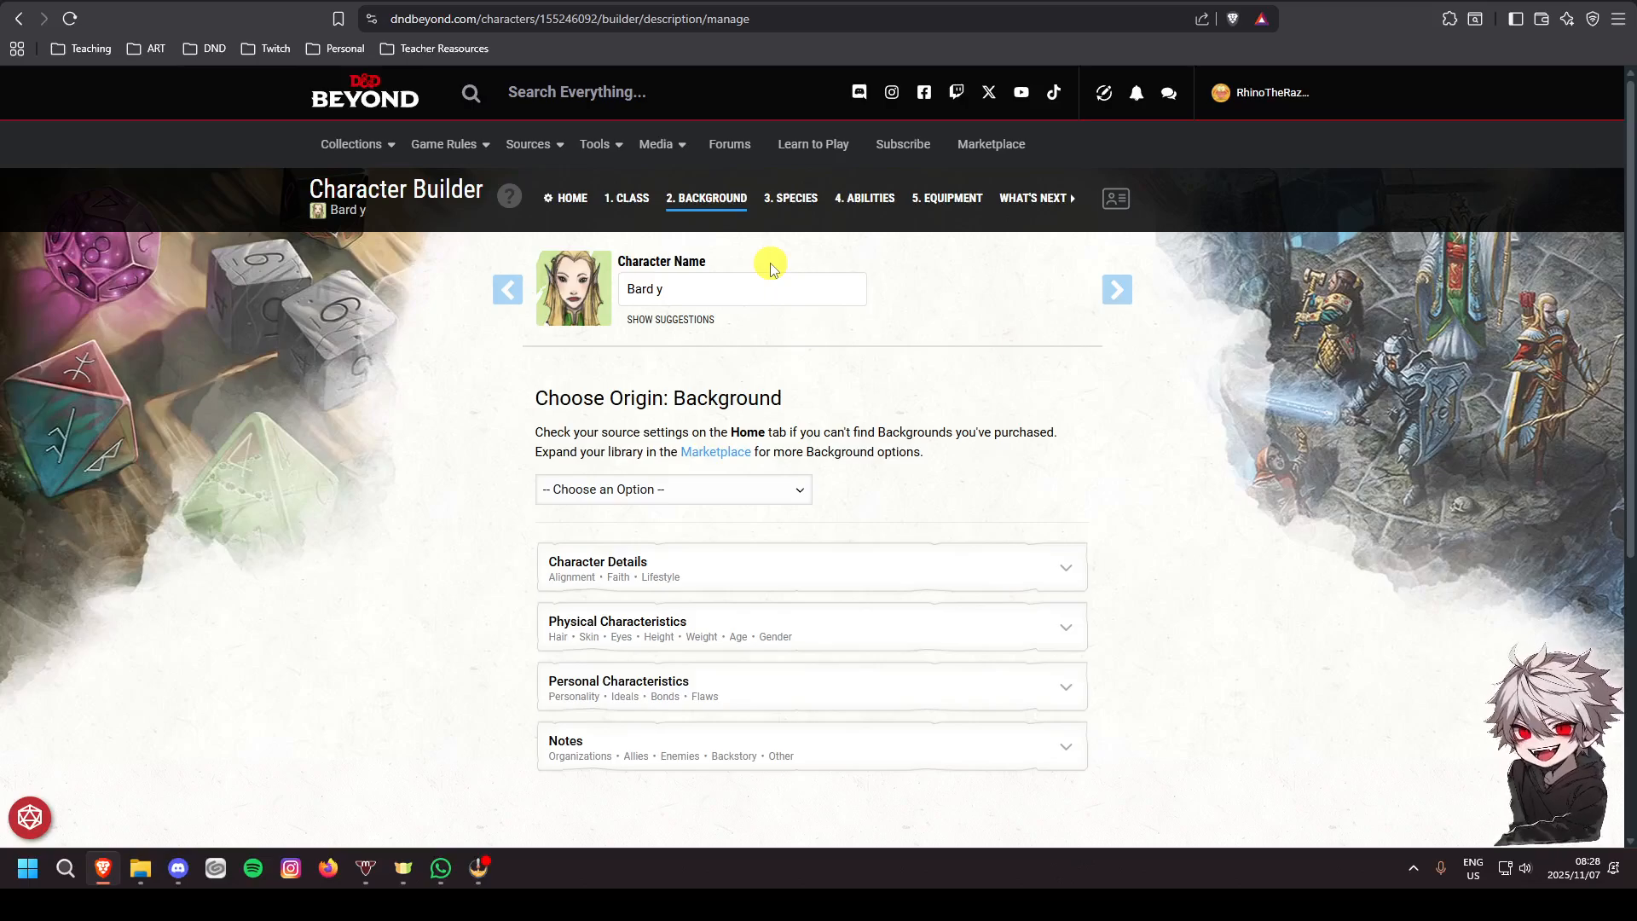
Set the character's background to Charlatan and expand its Skilled feat and Ability Scores sections
{"action": "left_click", "coordinate": [746, 503]}
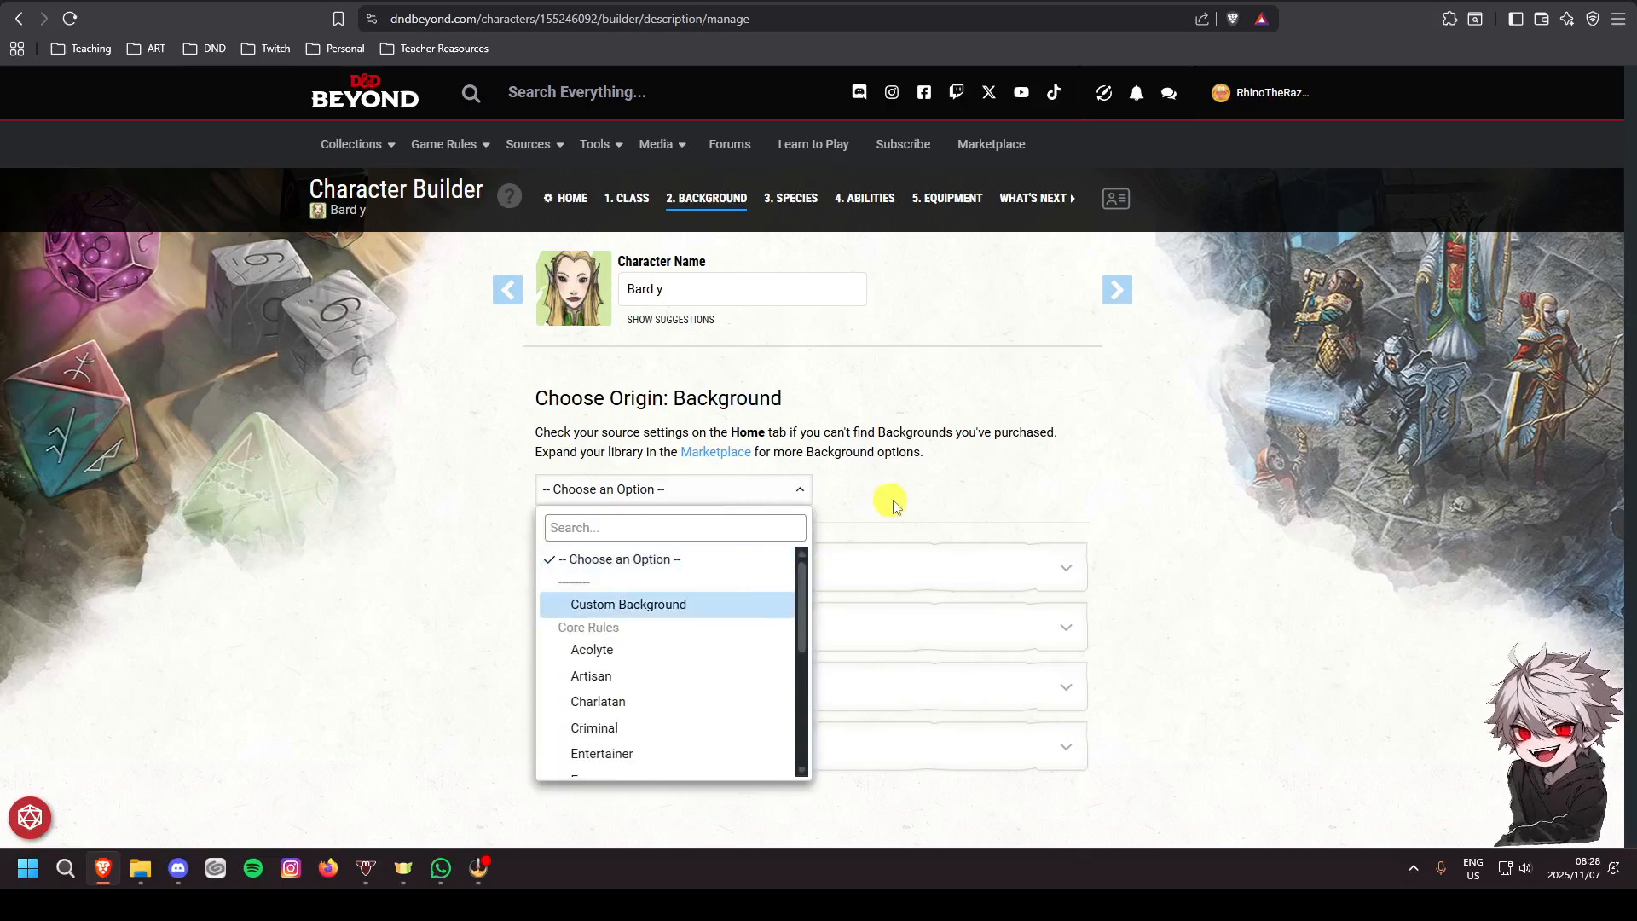
{"action": "left_click", "coordinate": [642, 710]}
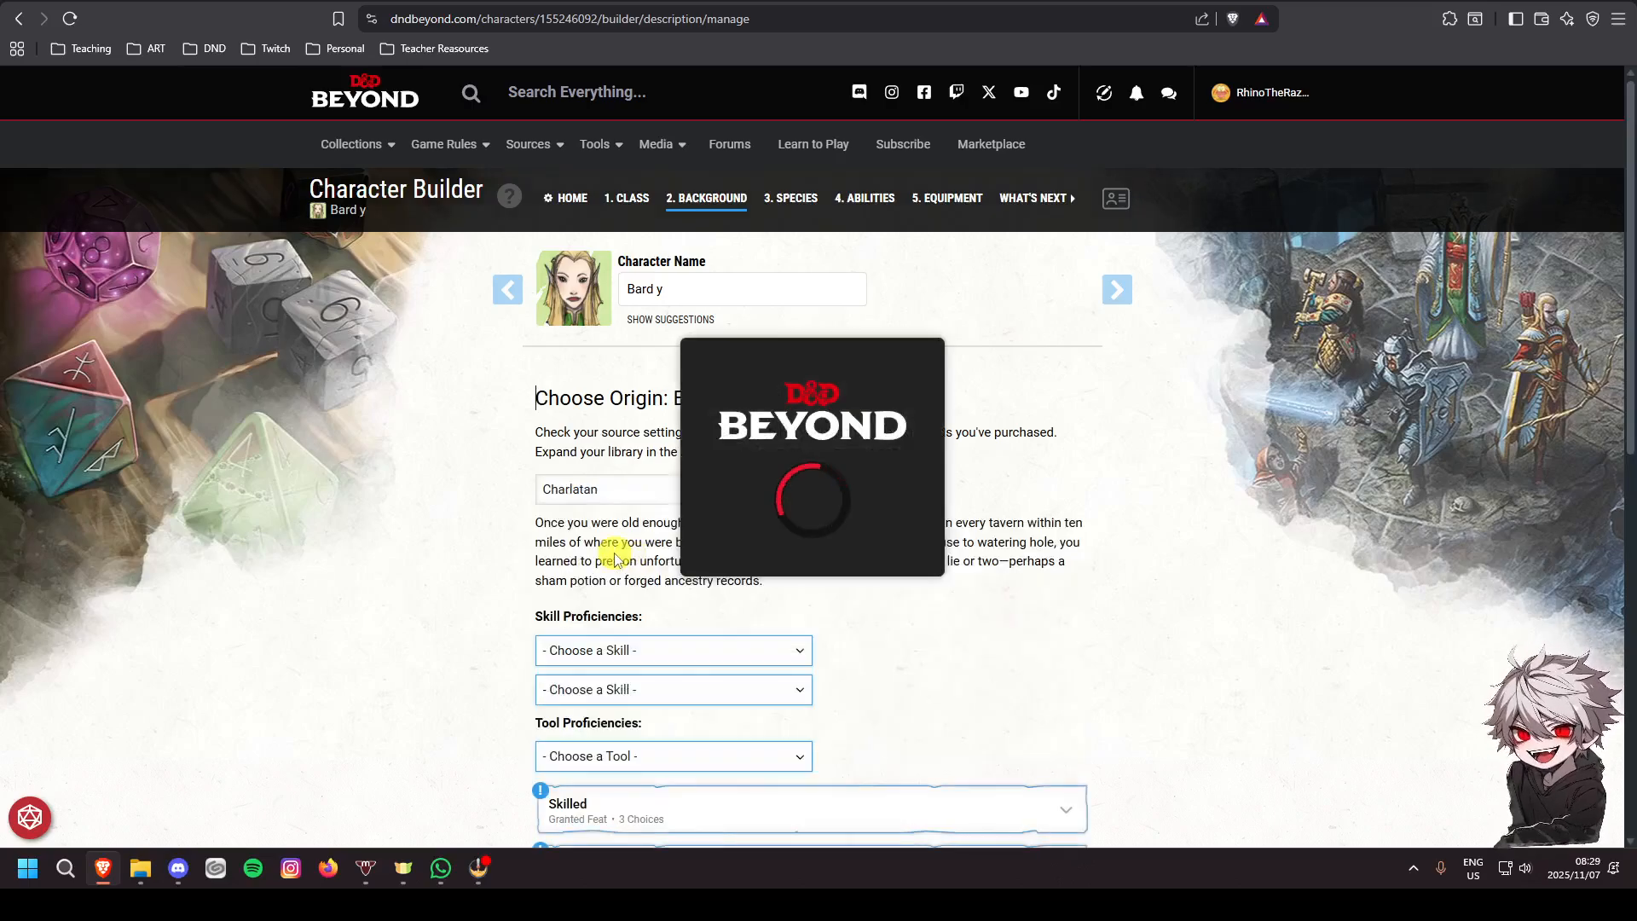
{"action": "scroll", "coordinate": [648, 533], "scroll_direction": "down", "scroll_amount": 2}
{"action": "left_click", "coordinate": [852, 560]}
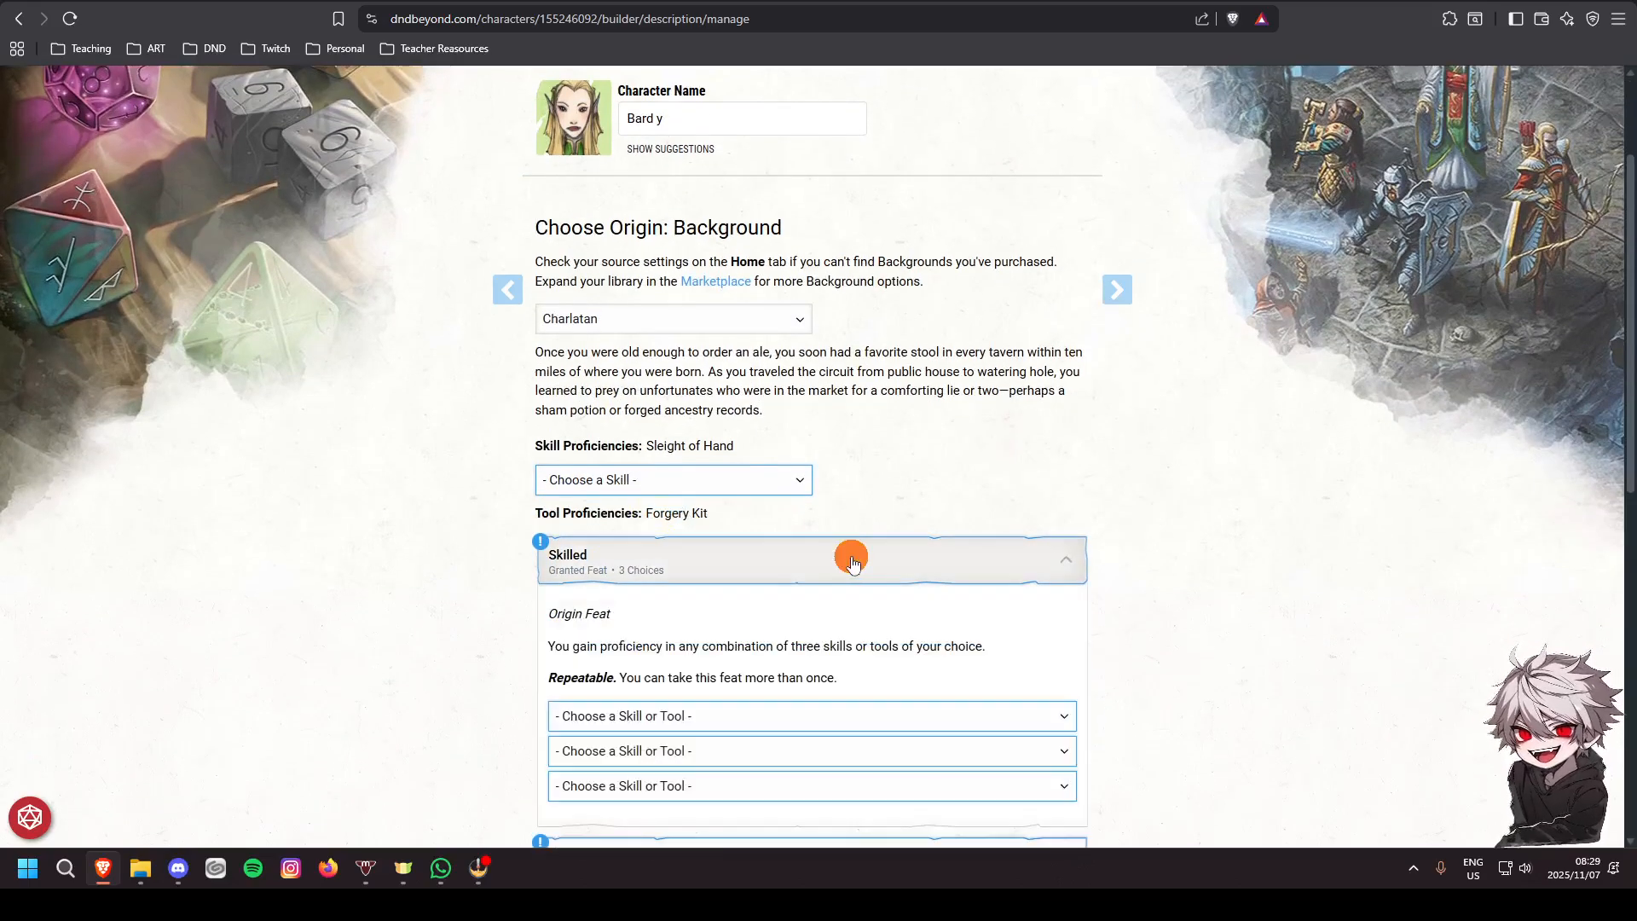
{"action": "left_click", "coordinate": [853, 560]}
{"action": "left_click", "coordinate": [878, 616]}
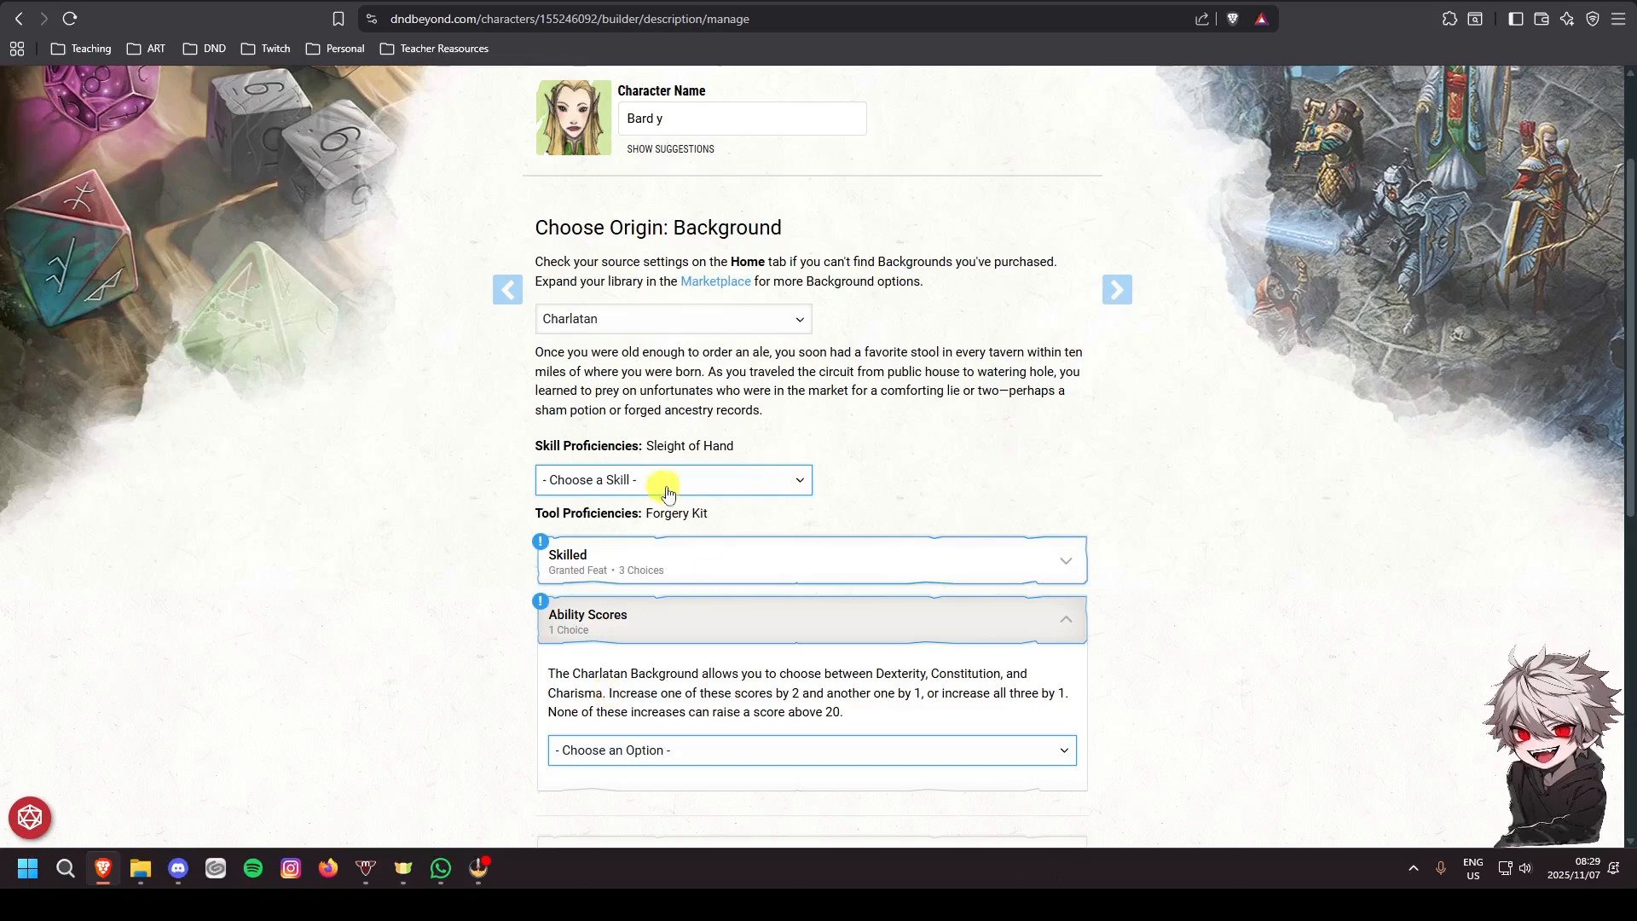
Choose Intimidation as the remaining skill proficiency of the Charlatan background
{"action": "left_click", "coordinate": [785, 485]}
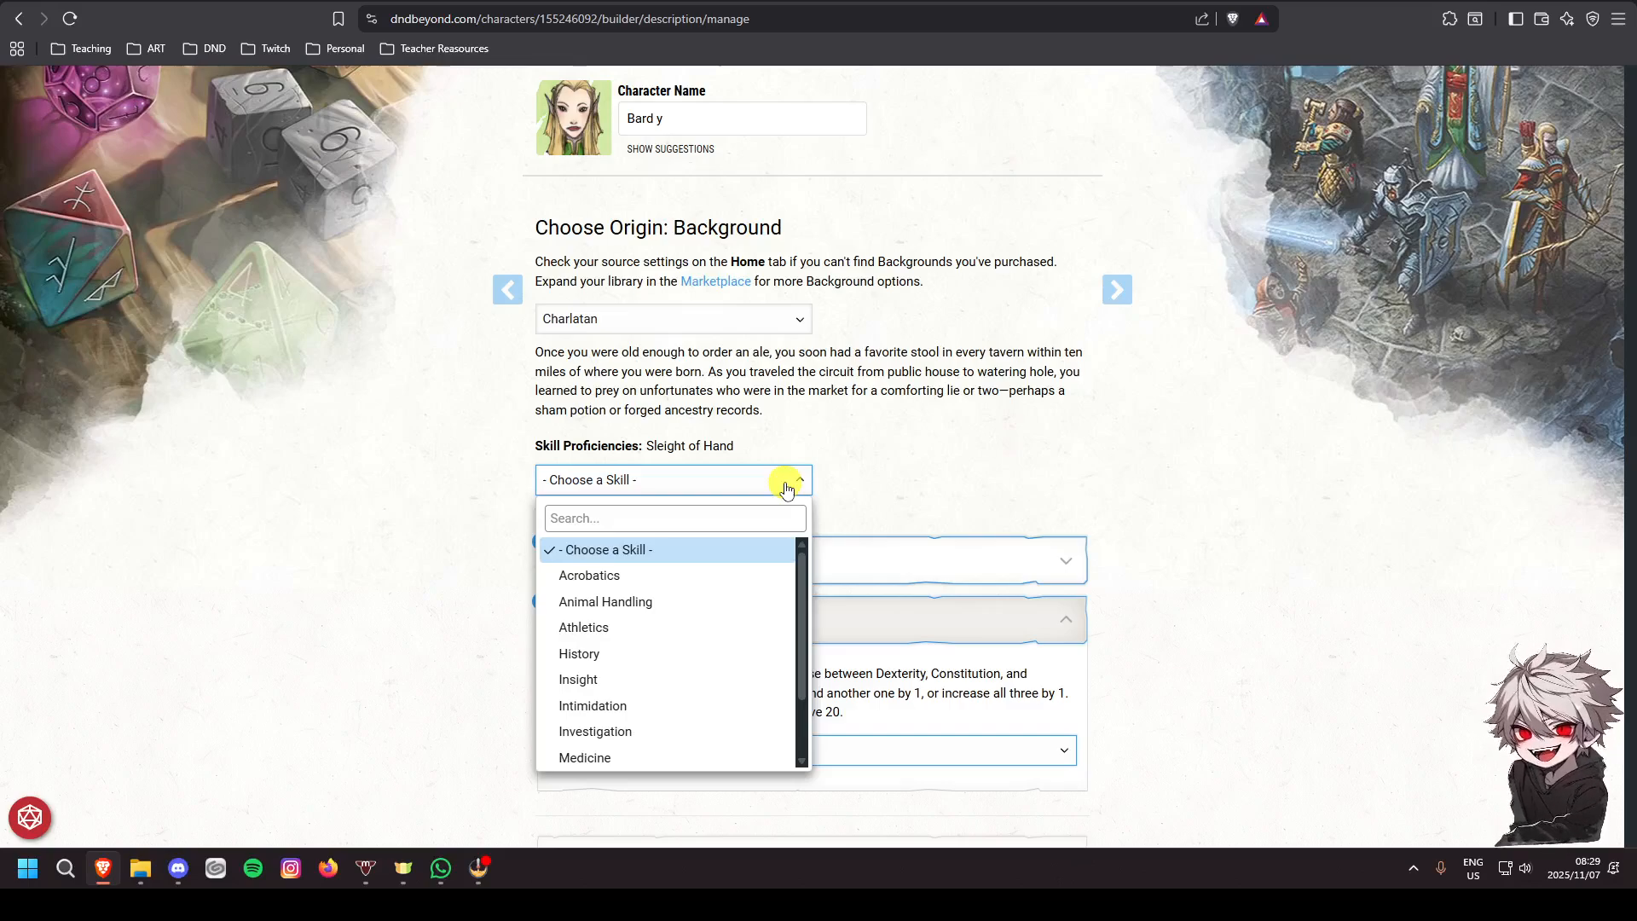
{"action": "scroll", "coordinate": [692, 653], "scroll_direction": "down", "scroll_amount": 2}
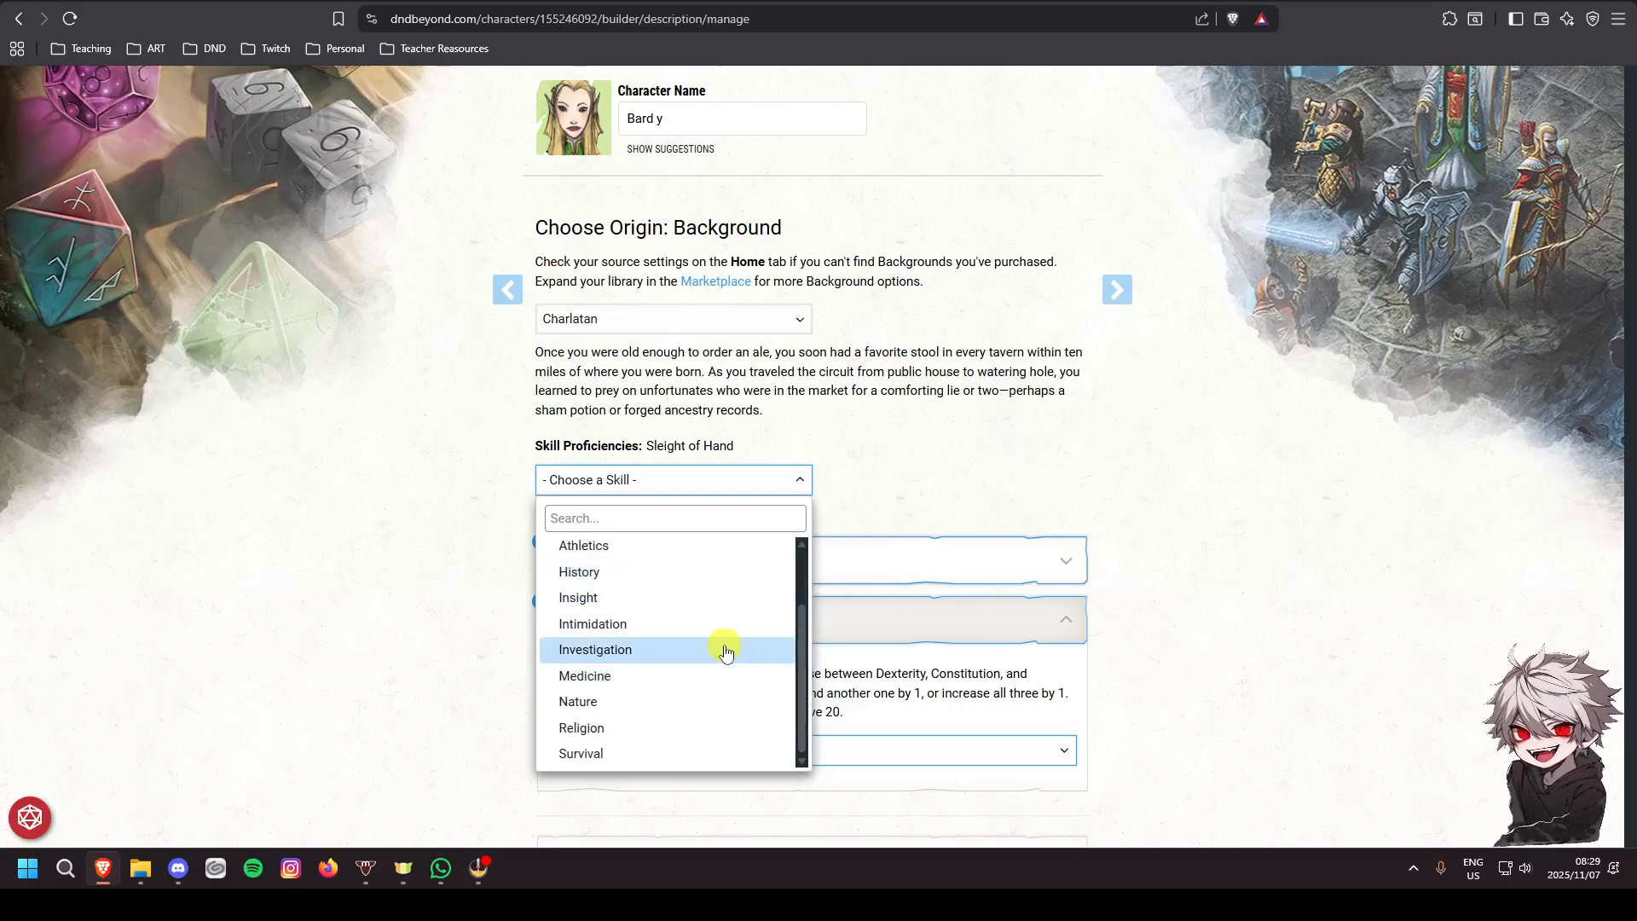
{"action": "left_click", "coordinate": [612, 625]}
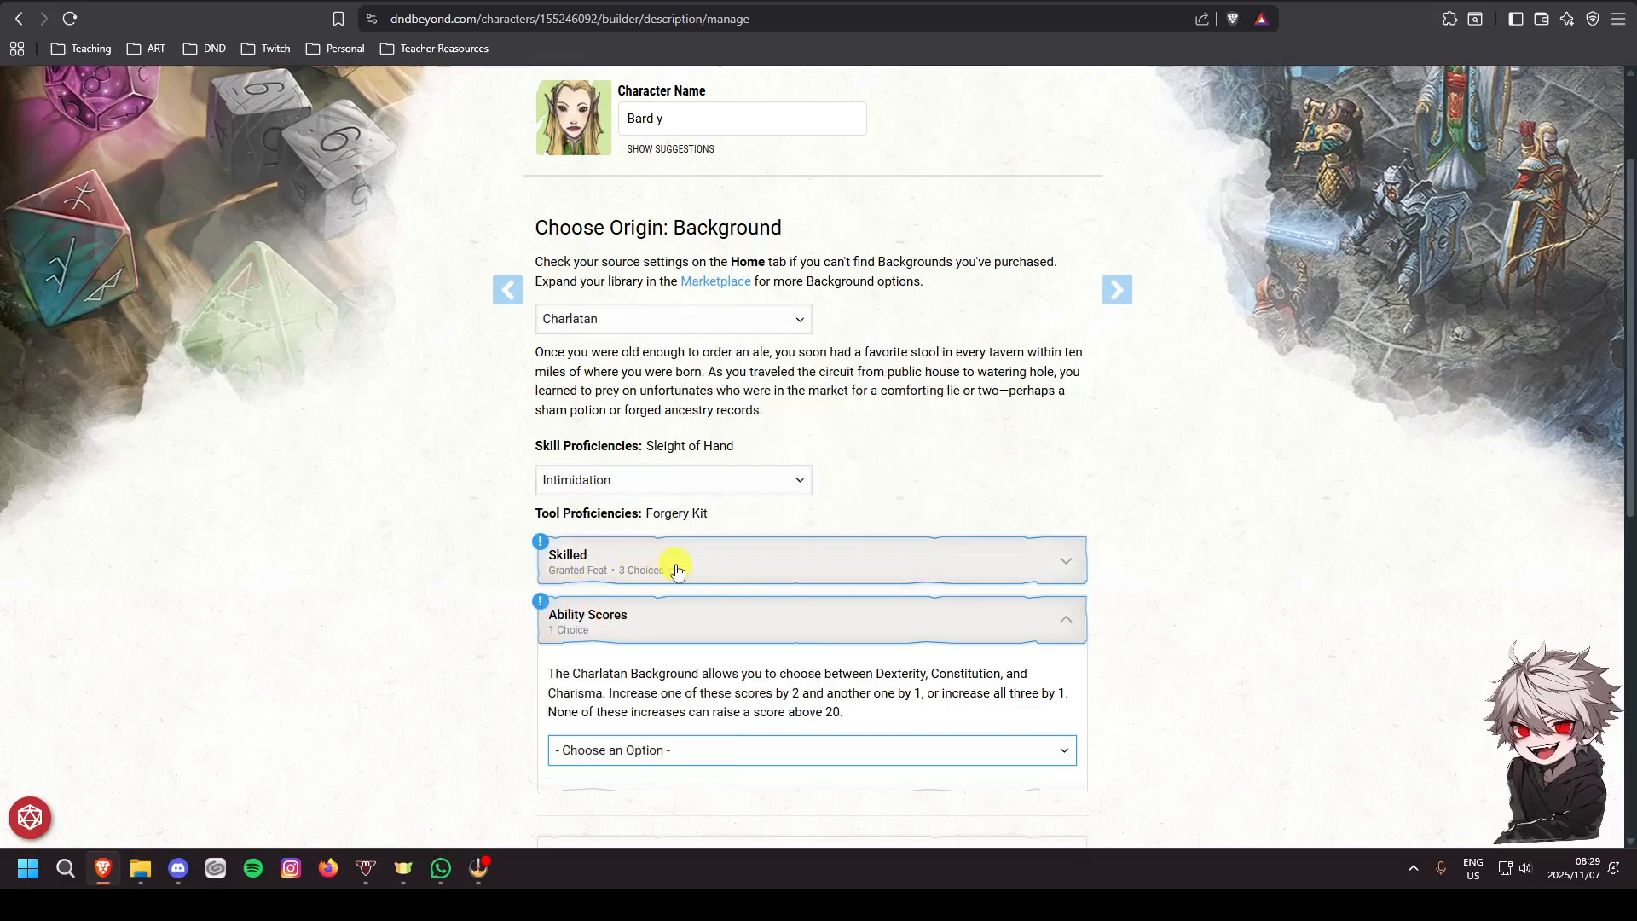
Choose Disguise Kit as the first skill or tool proficiency of the Skilled feat
{"action": "left_click", "coordinate": [742, 582]}
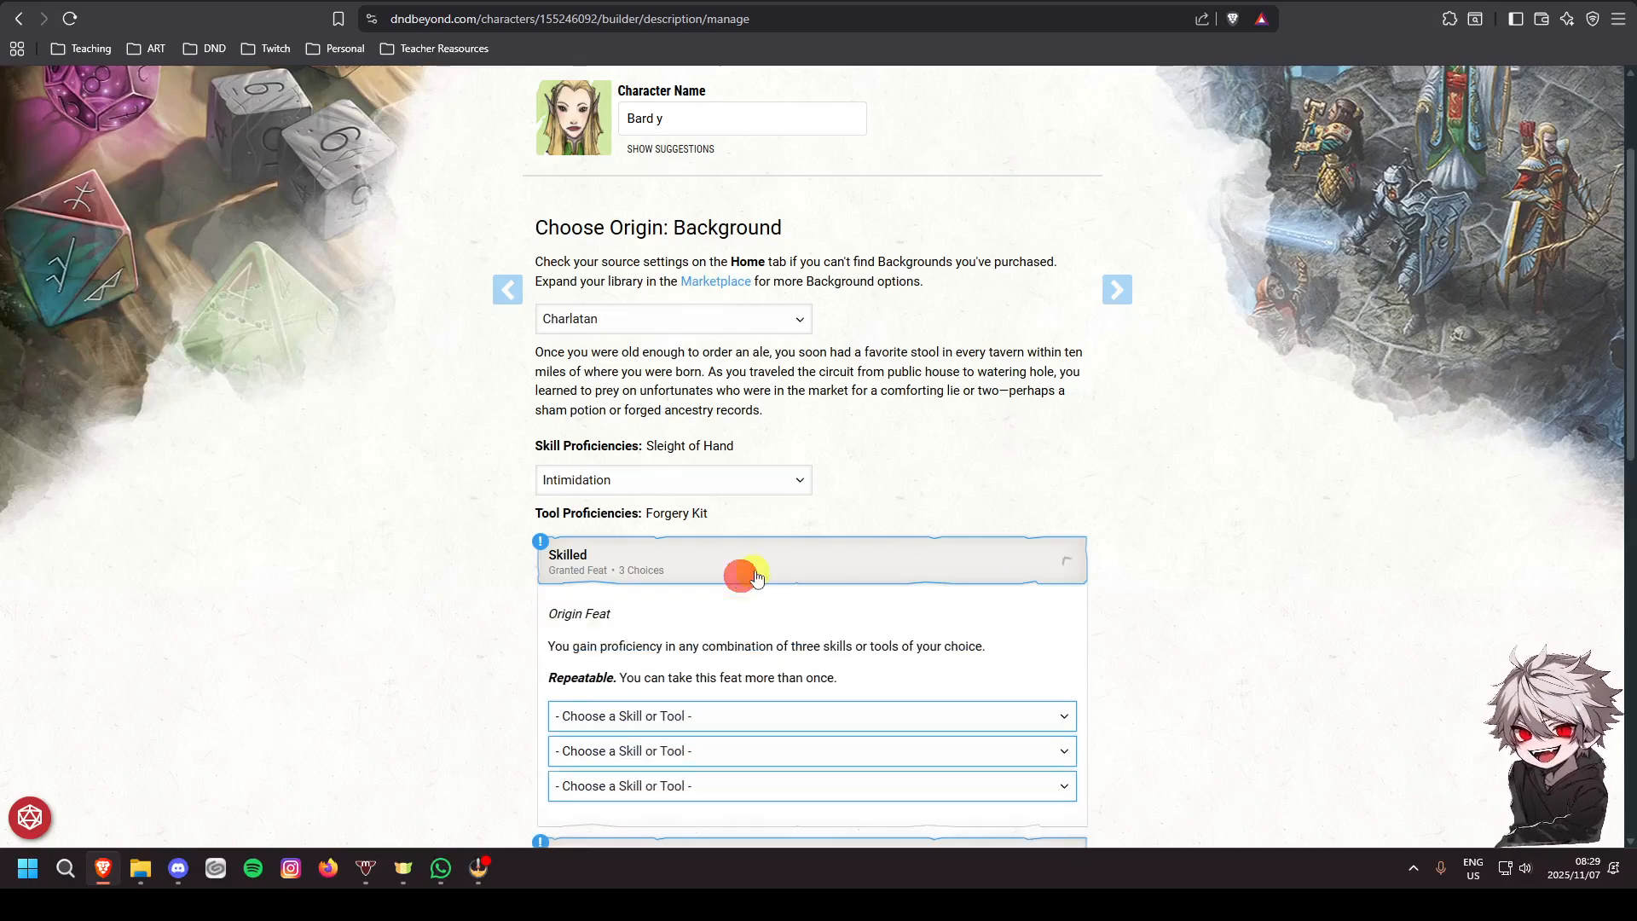
{"action": "scroll", "coordinate": [740, 571], "scroll_direction": "down", "scroll_amount": 2}
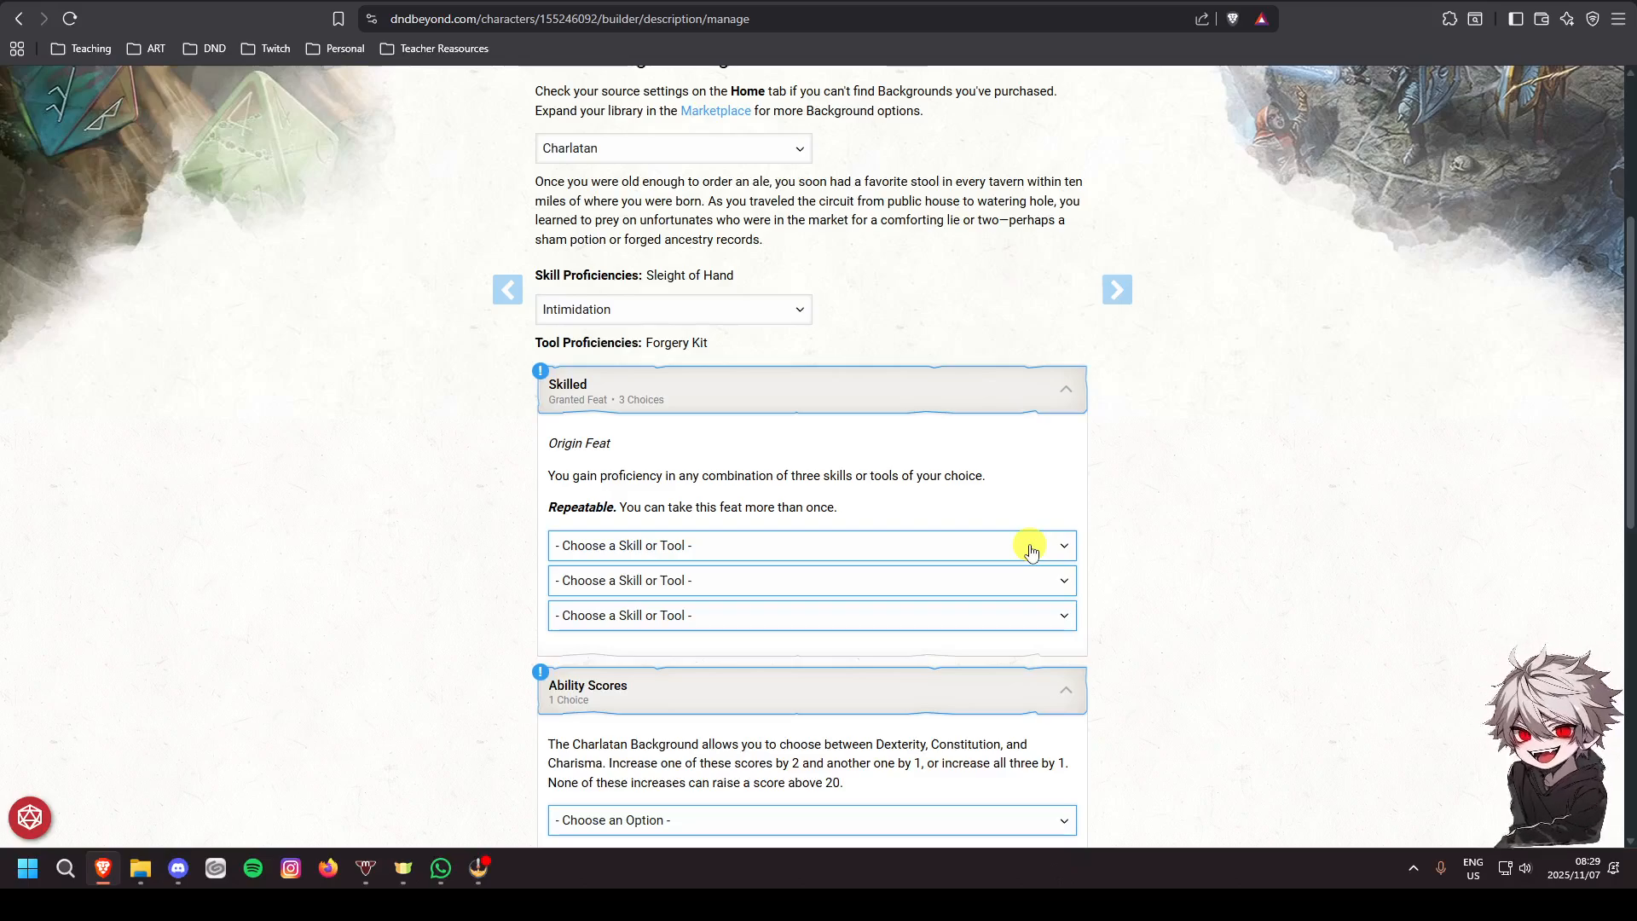
{"action": "left_click", "coordinate": [1029, 547]}
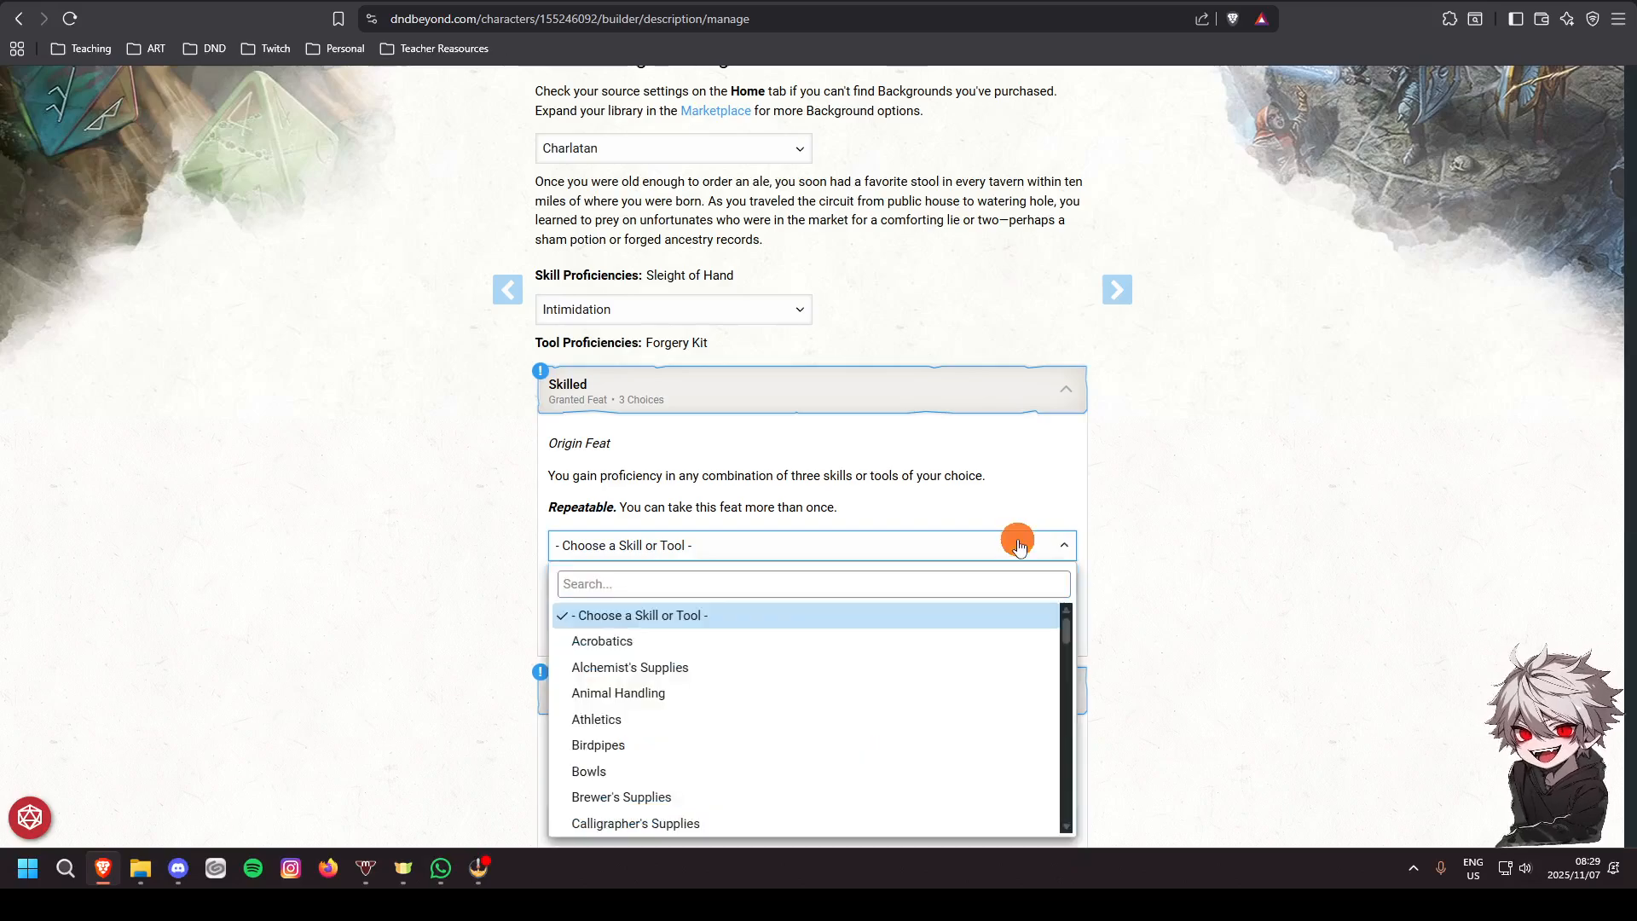
{"action": "left_click", "coordinate": [1153, 552]}
{"action": "scroll", "coordinate": [833, 376], "scroll_direction": "down", "scroll_amount": 2}
{"action": "left_click", "coordinate": [843, 372]}
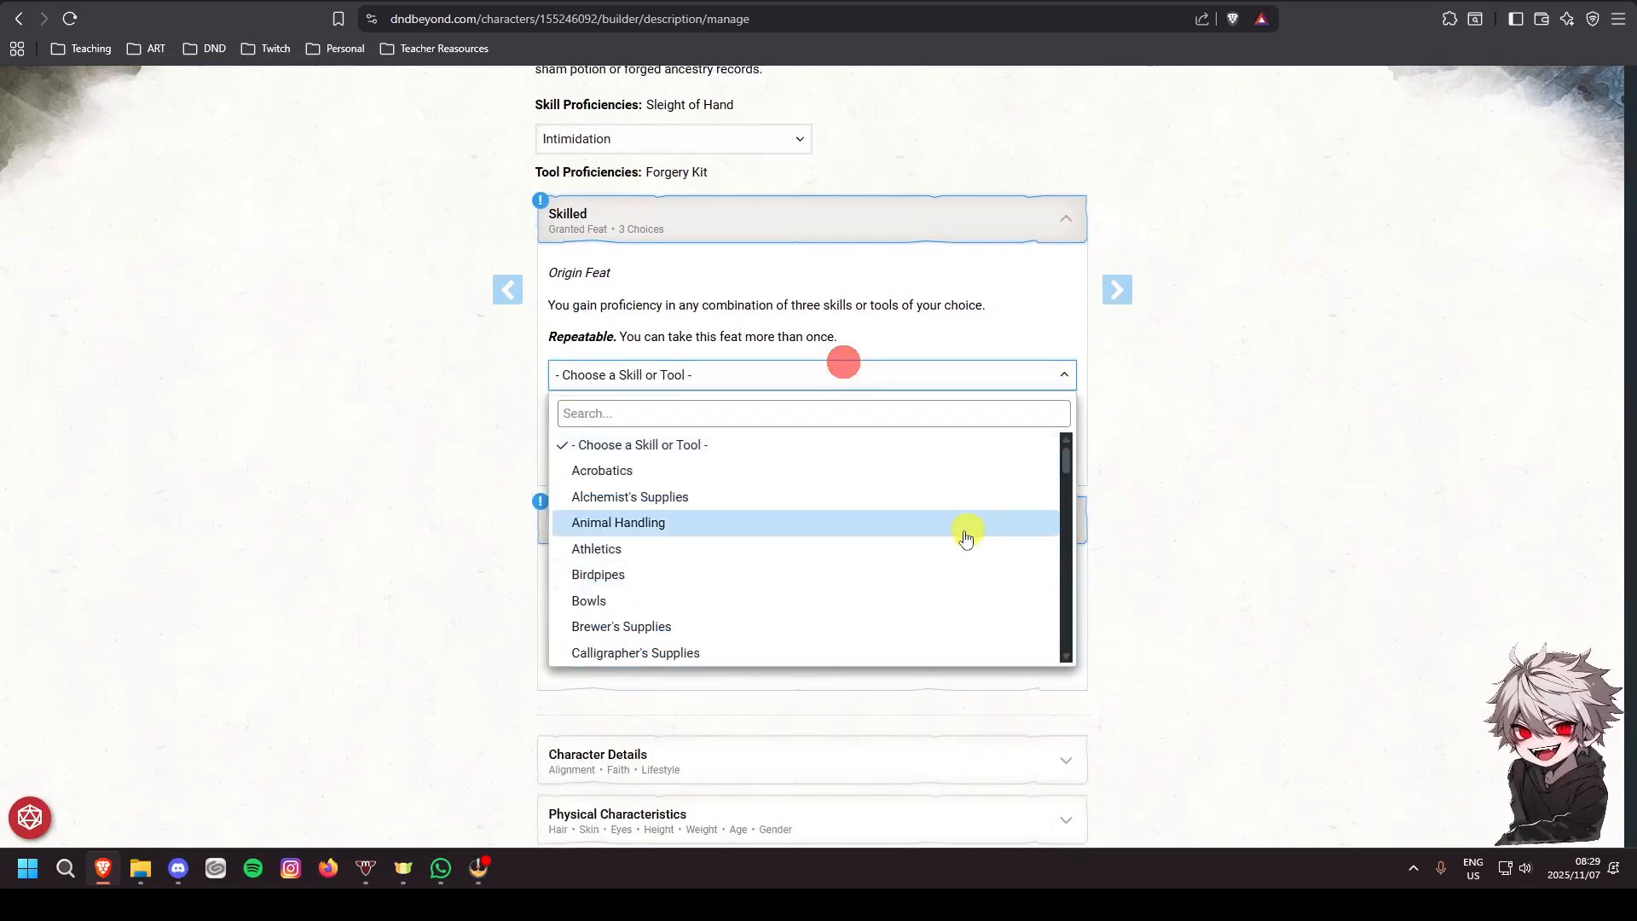
{"action": "scroll", "coordinate": [953, 523], "scroll_direction": "down", "scroll_amount": 1}
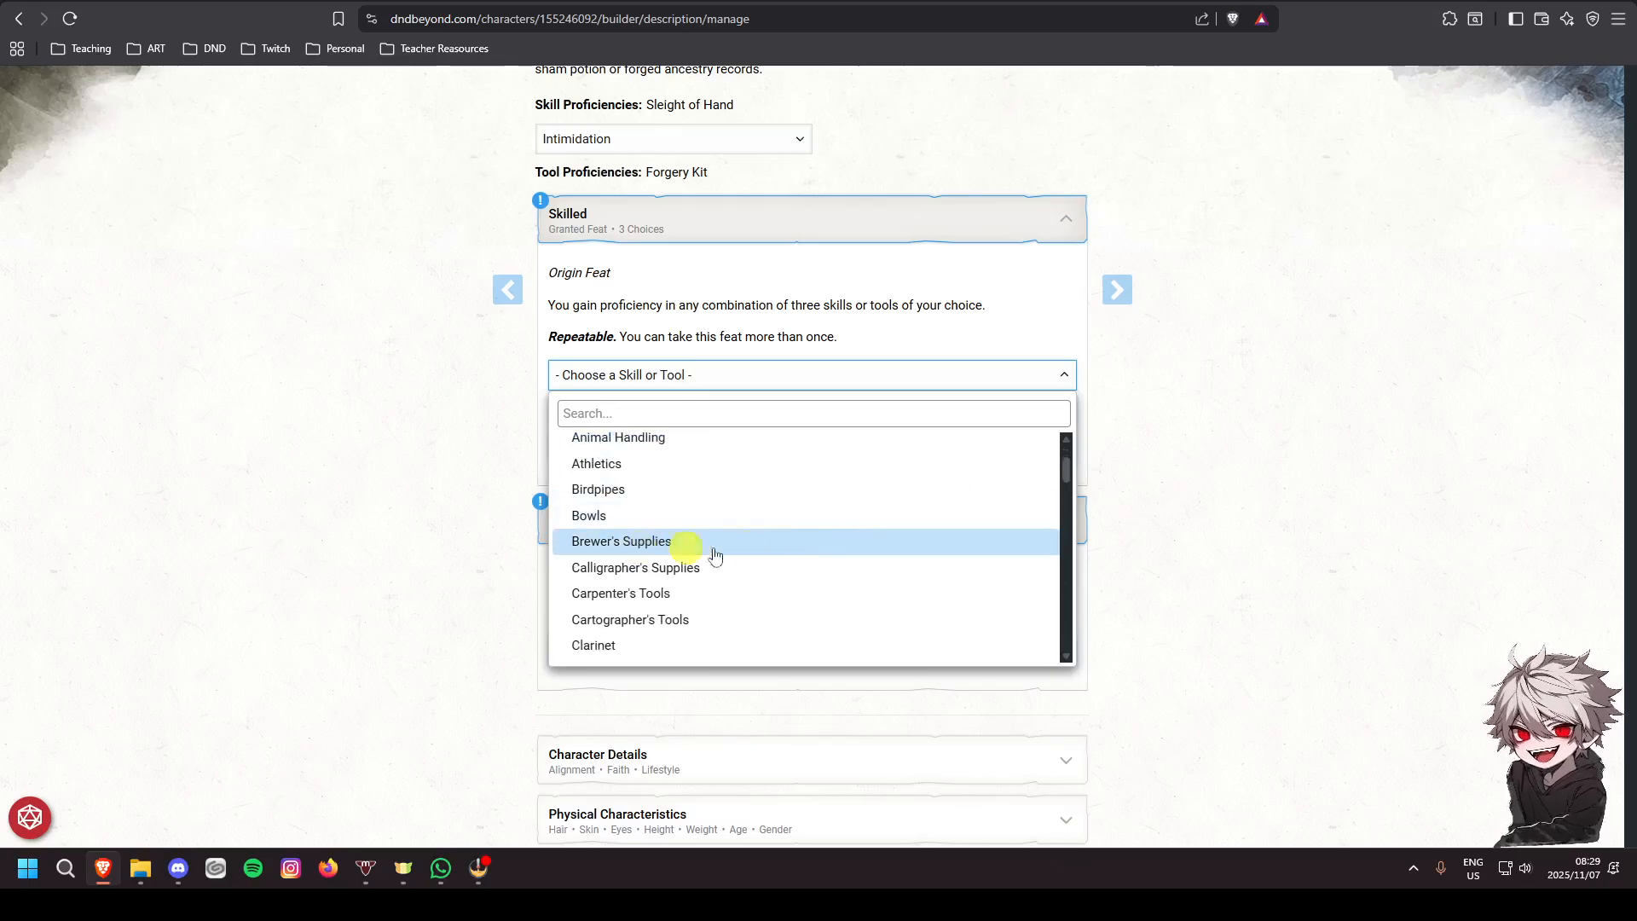
{"action": "scroll", "coordinate": [772, 528], "scroll_direction": "down", "scroll_amount": 3}
{"action": "scroll", "coordinate": [772, 529], "scroll_direction": "down", "scroll_amount": 1}
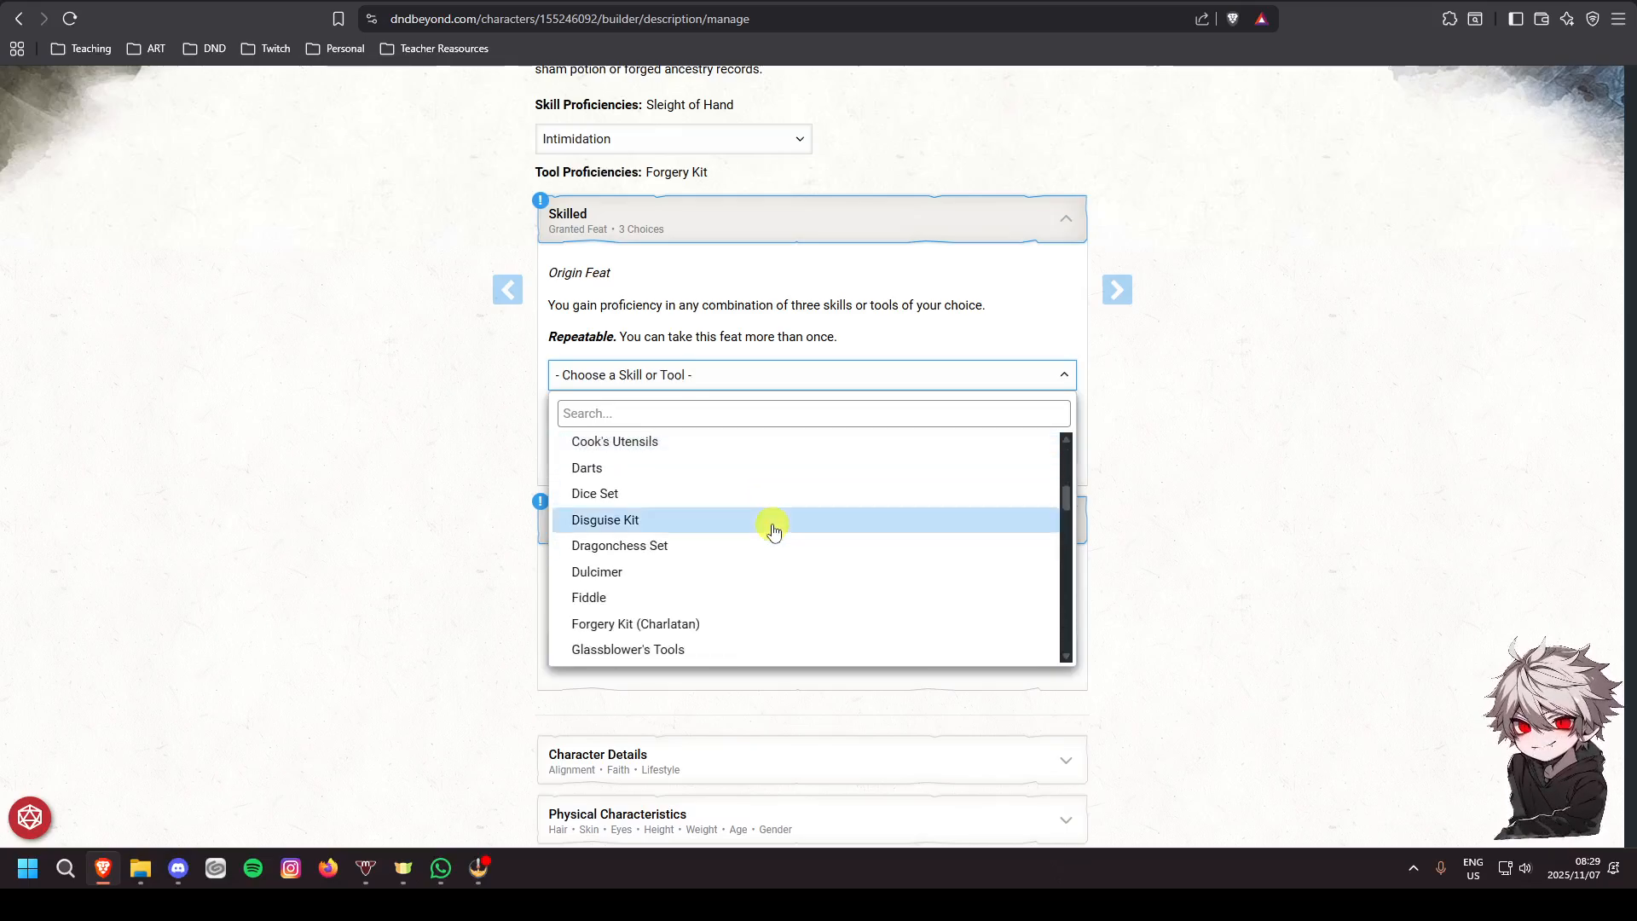
{"action": "left_click", "coordinate": [623, 531]}
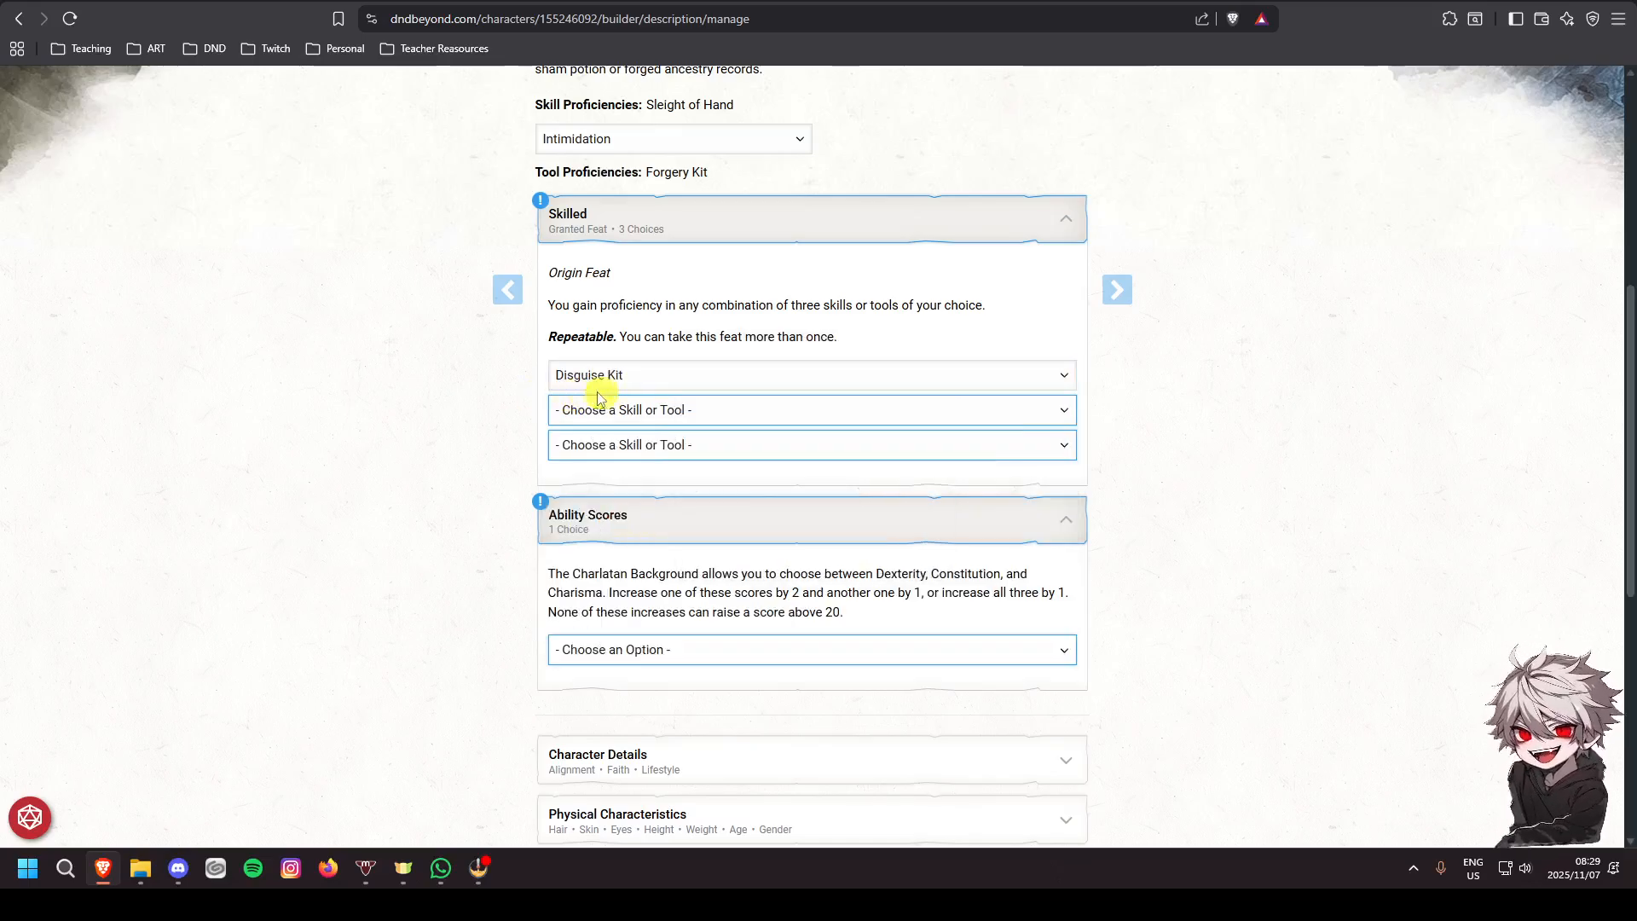
Choose Acrobatics as the second proficiency of the Skilled feat
{"action": "left_click", "coordinate": [642, 416]}
{"action": "scroll", "coordinate": [702, 523], "scroll_direction": "down", "scroll_amount": 3}
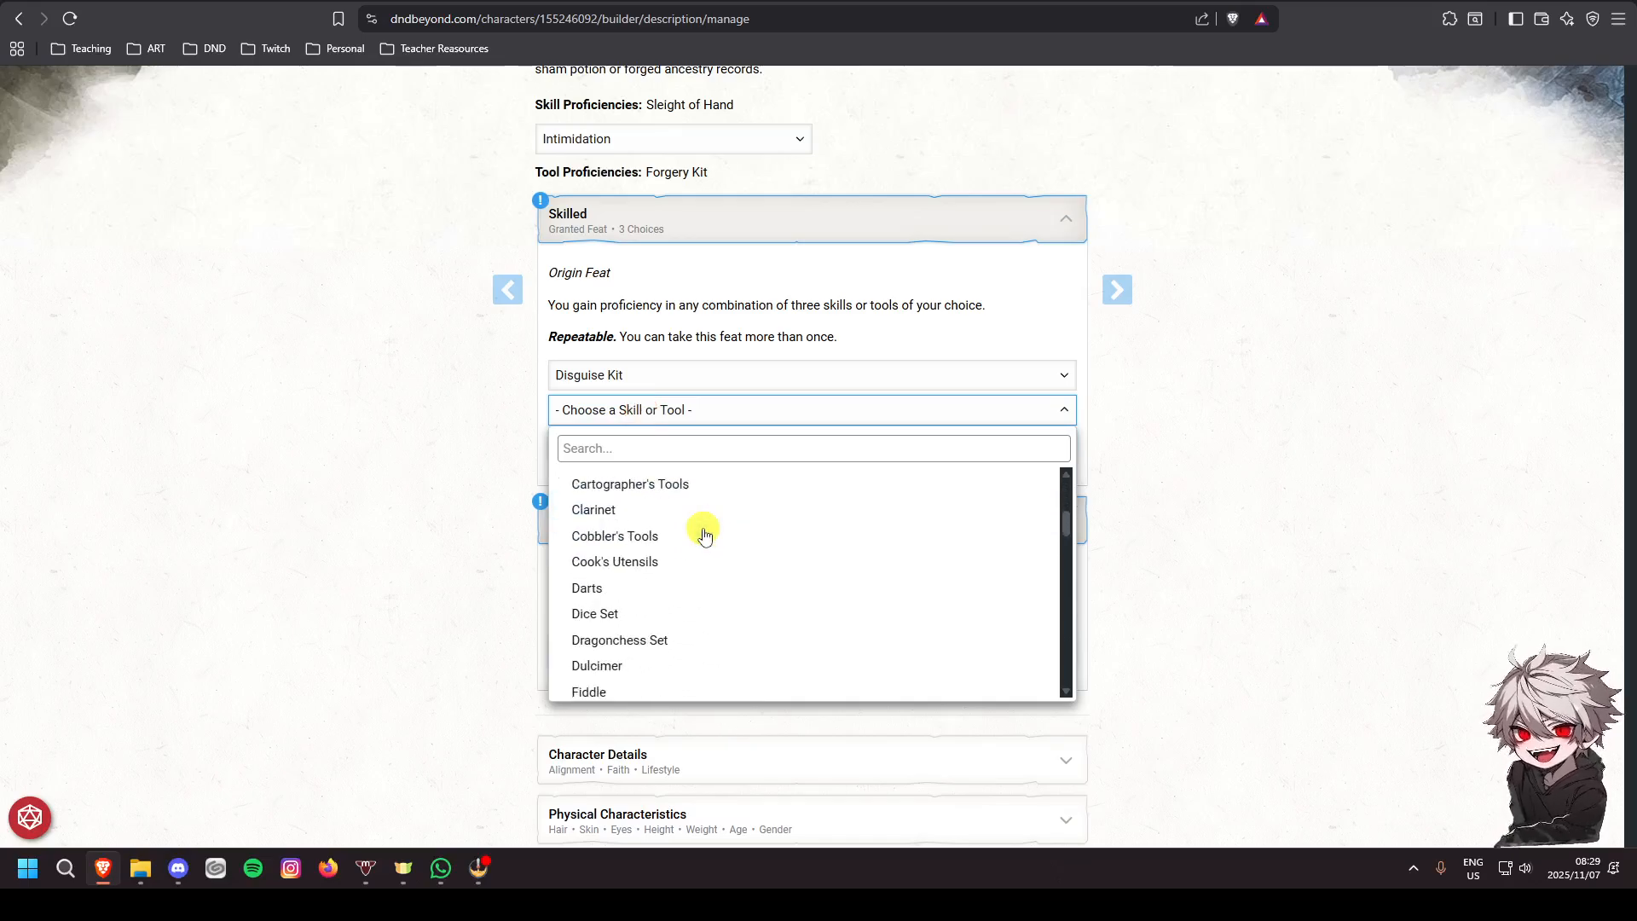
{"action": "scroll", "coordinate": [704, 536], "scroll_direction": "up", "scroll_amount": 2}
{"action": "scroll", "coordinate": [704, 536], "scroll_direction": "up", "scroll_amount": 1}
{"action": "left_click", "coordinate": [639, 529]}
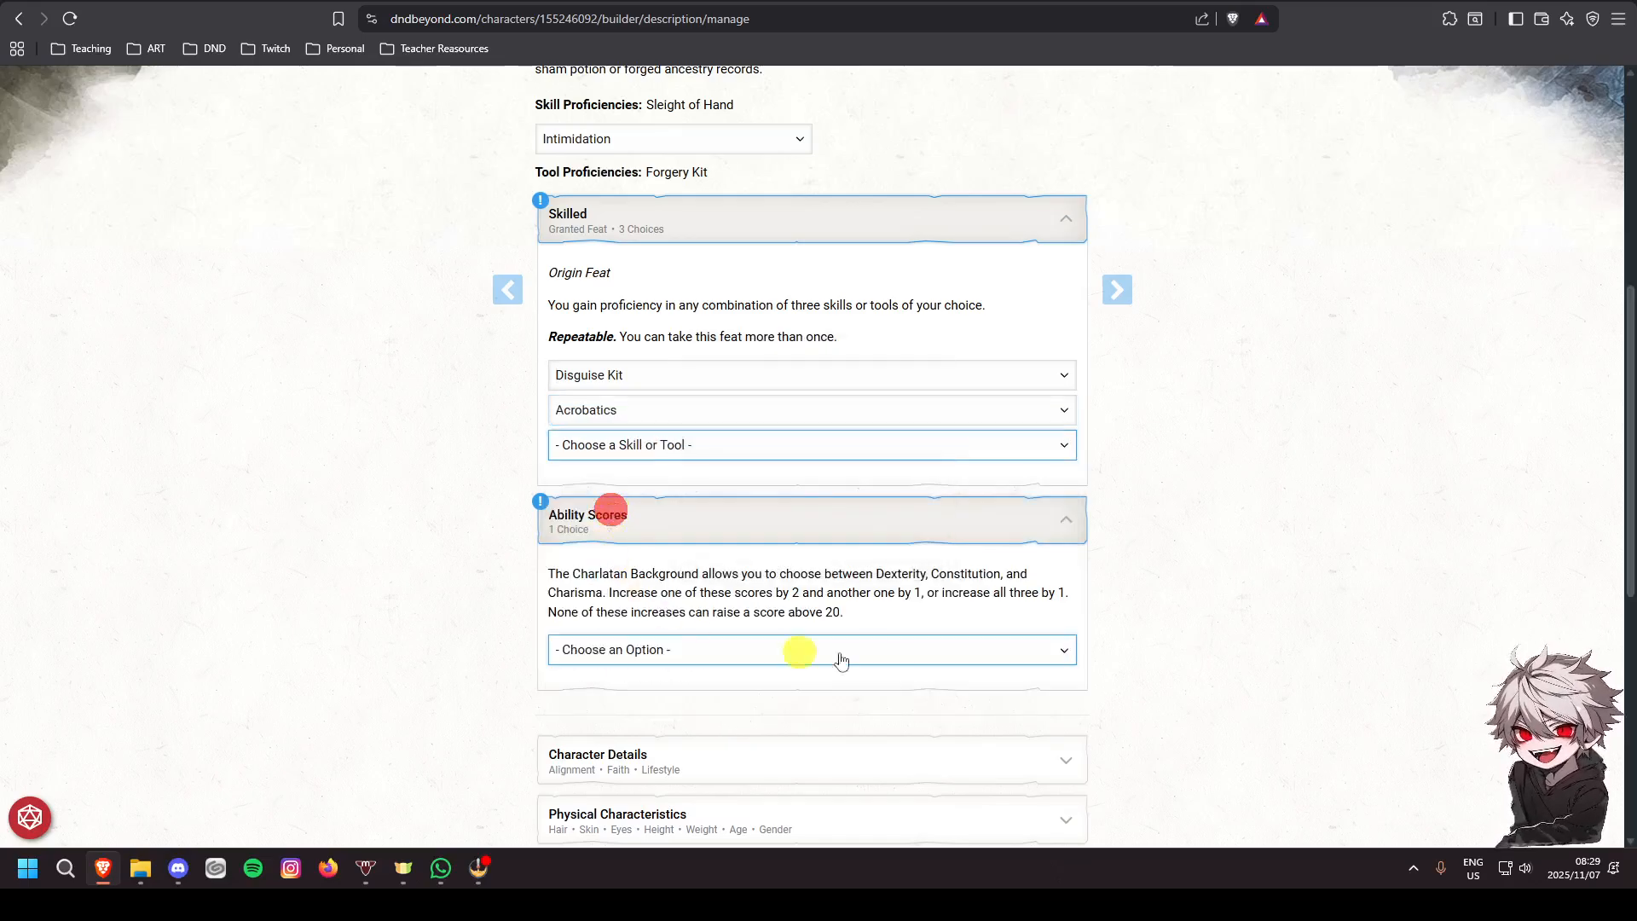
Choose Insight as the third proficiency of the Skilled feat
{"action": "left_click", "coordinate": [690, 444]}
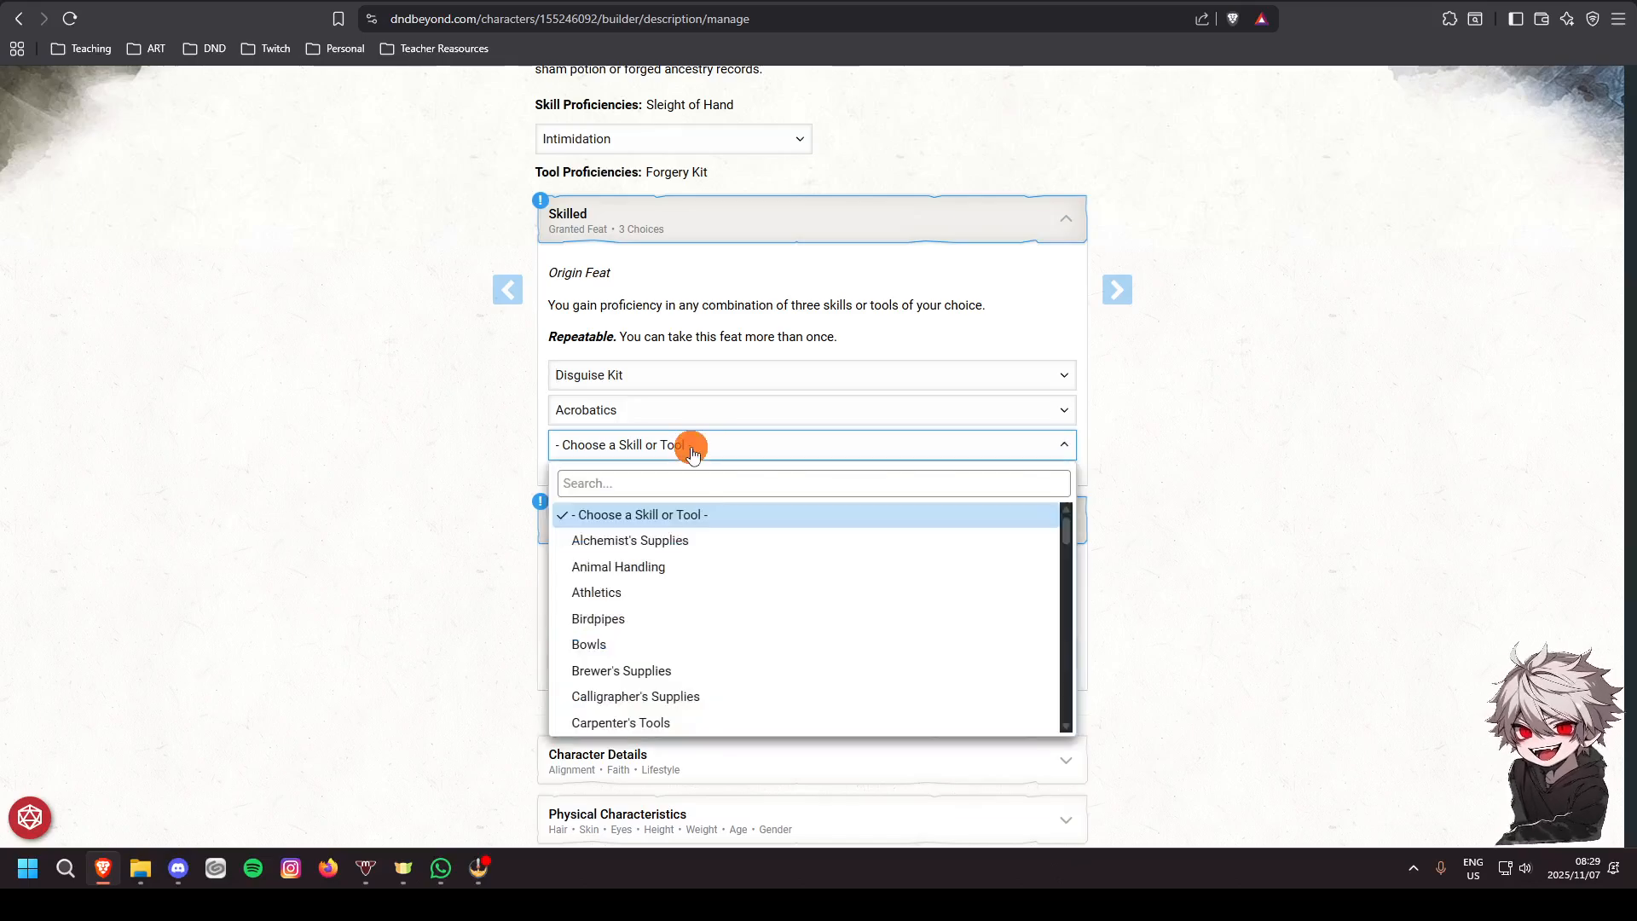
{"action": "scroll", "coordinate": [737, 588], "scroll_direction": "down", "scroll_amount": 8}
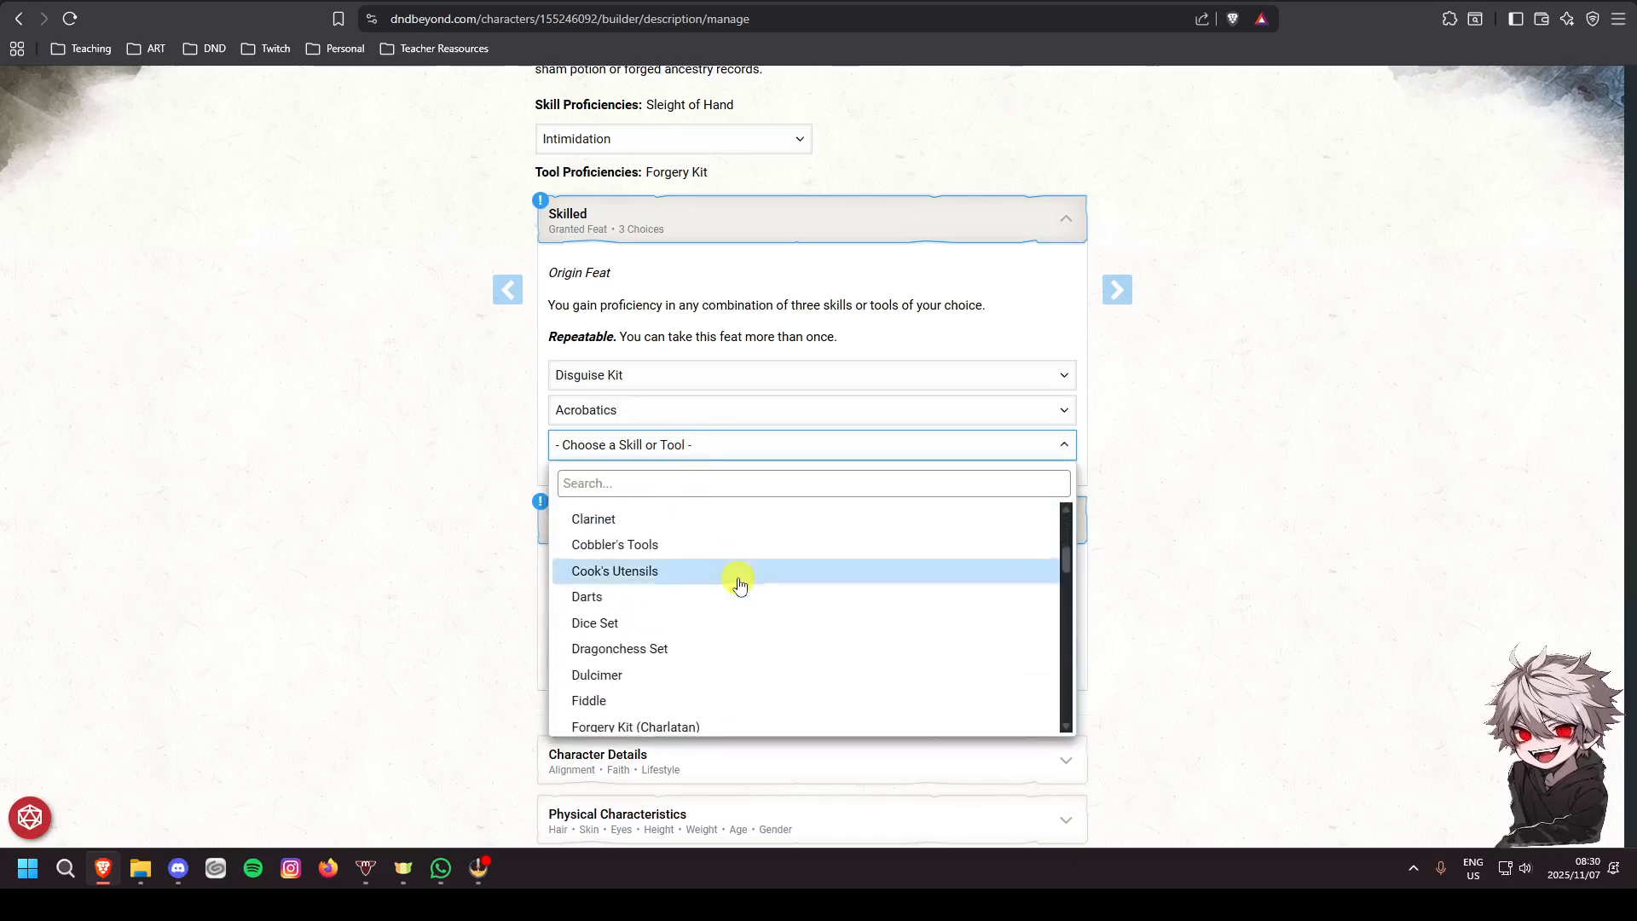
{"action": "scroll", "coordinate": [739, 583], "scroll_direction": "down", "scroll_amount": 2}
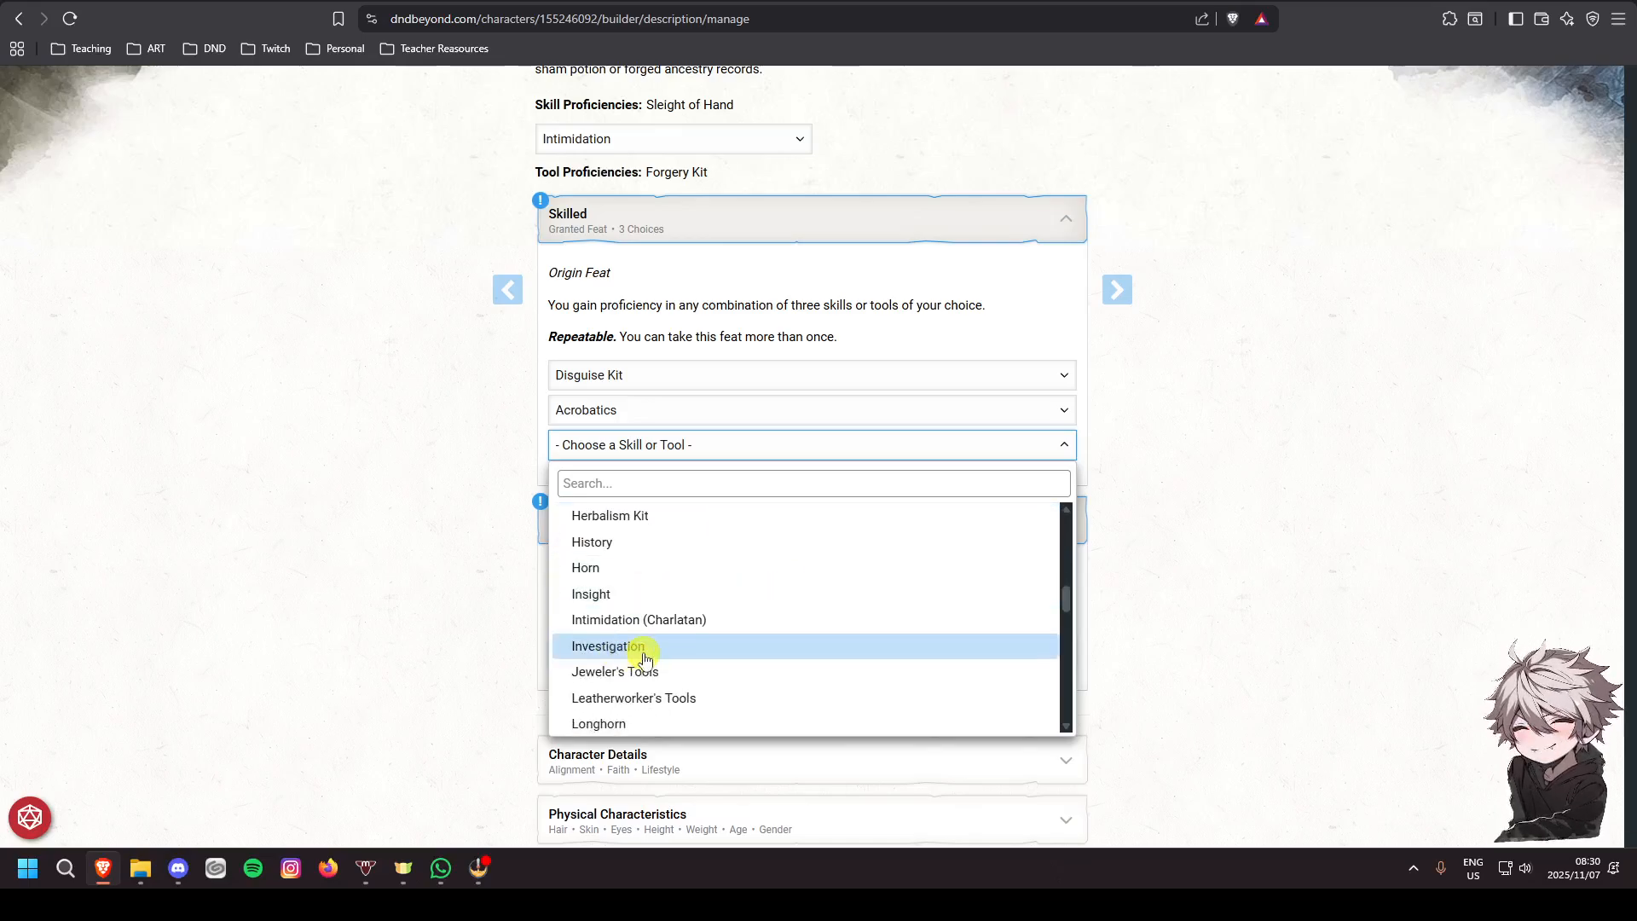
{"action": "scroll", "coordinate": [721, 641], "scroll_direction": "down", "scroll_amount": 1}
{"action": "scroll", "coordinate": [721, 641], "scroll_direction": "down", "scroll_amount": 3}
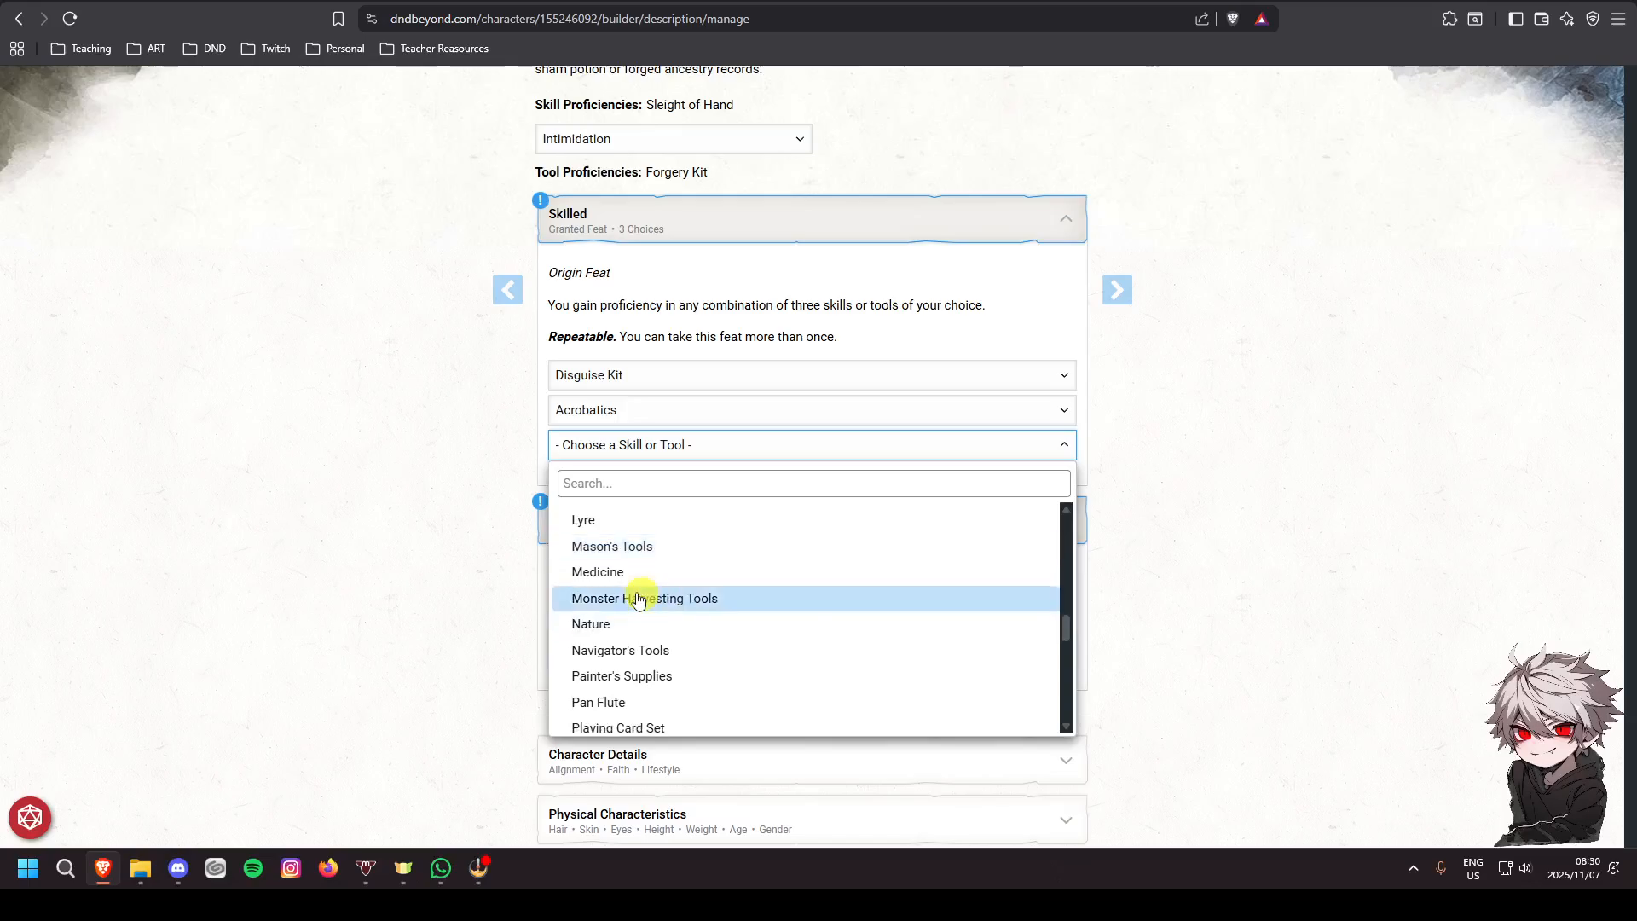
{"action": "scroll", "coordinate": [606, 625], "scroll_direction": "up", "scroll_amount": 4}
{"action": "scroll", "coordinate": [636, 625], "scroll_direction": "down", "scroll_amount": 2}
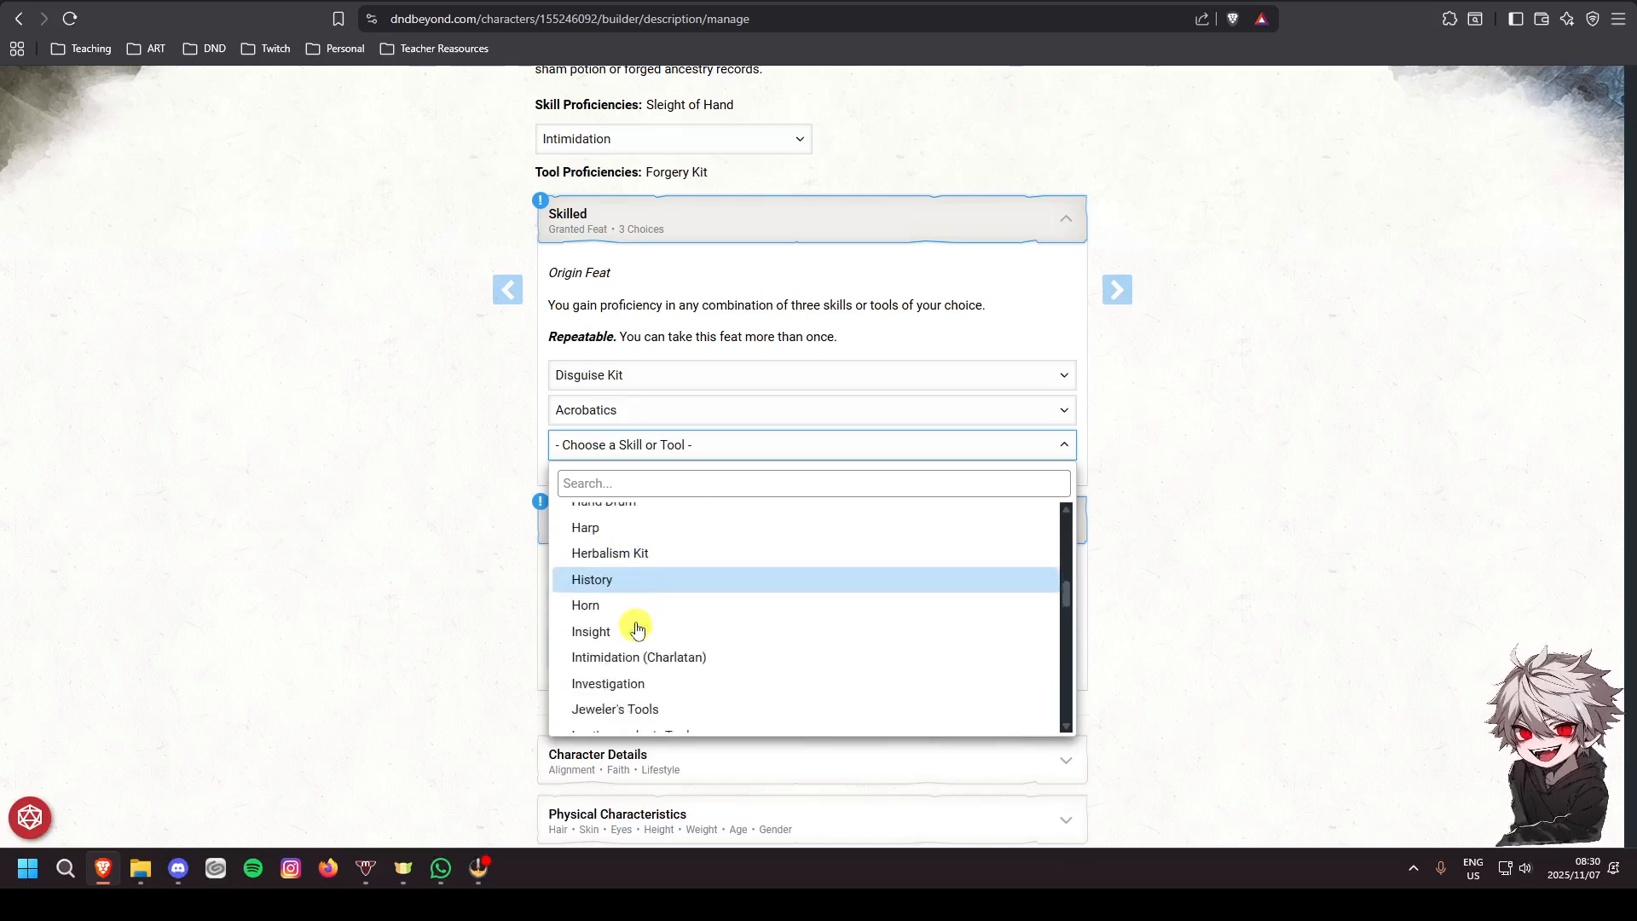
{"action": "scroll", "coordinate": [614, 589], "scroll_direction": "up", "scroll_amount": 1}
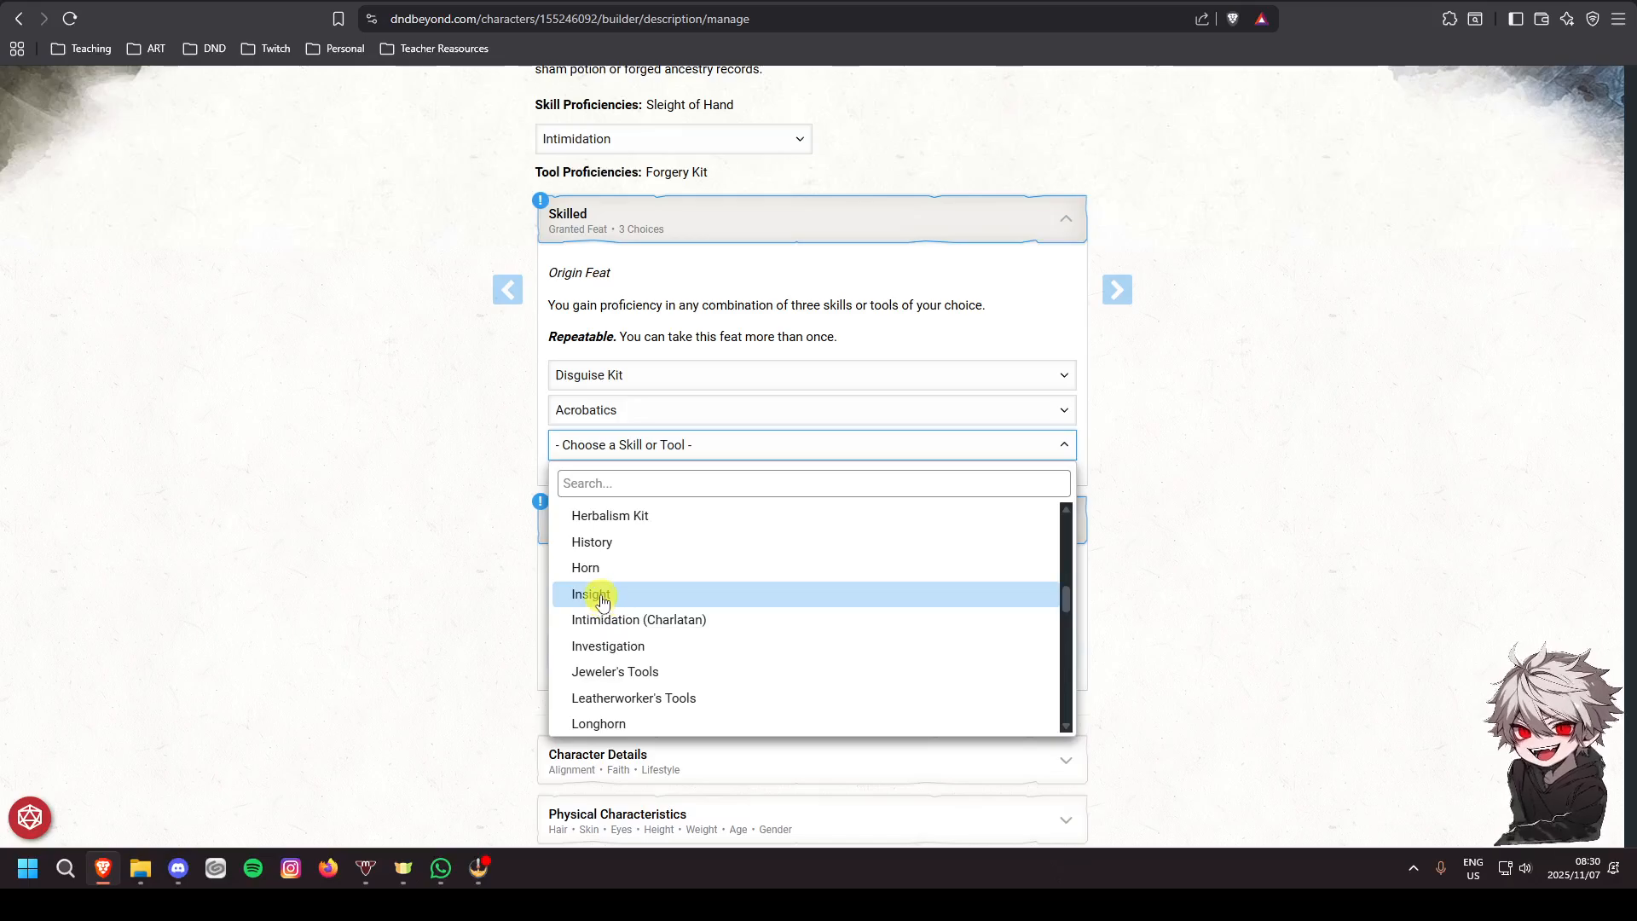
{"action": "left_click", "coordinate": [601, 601]}
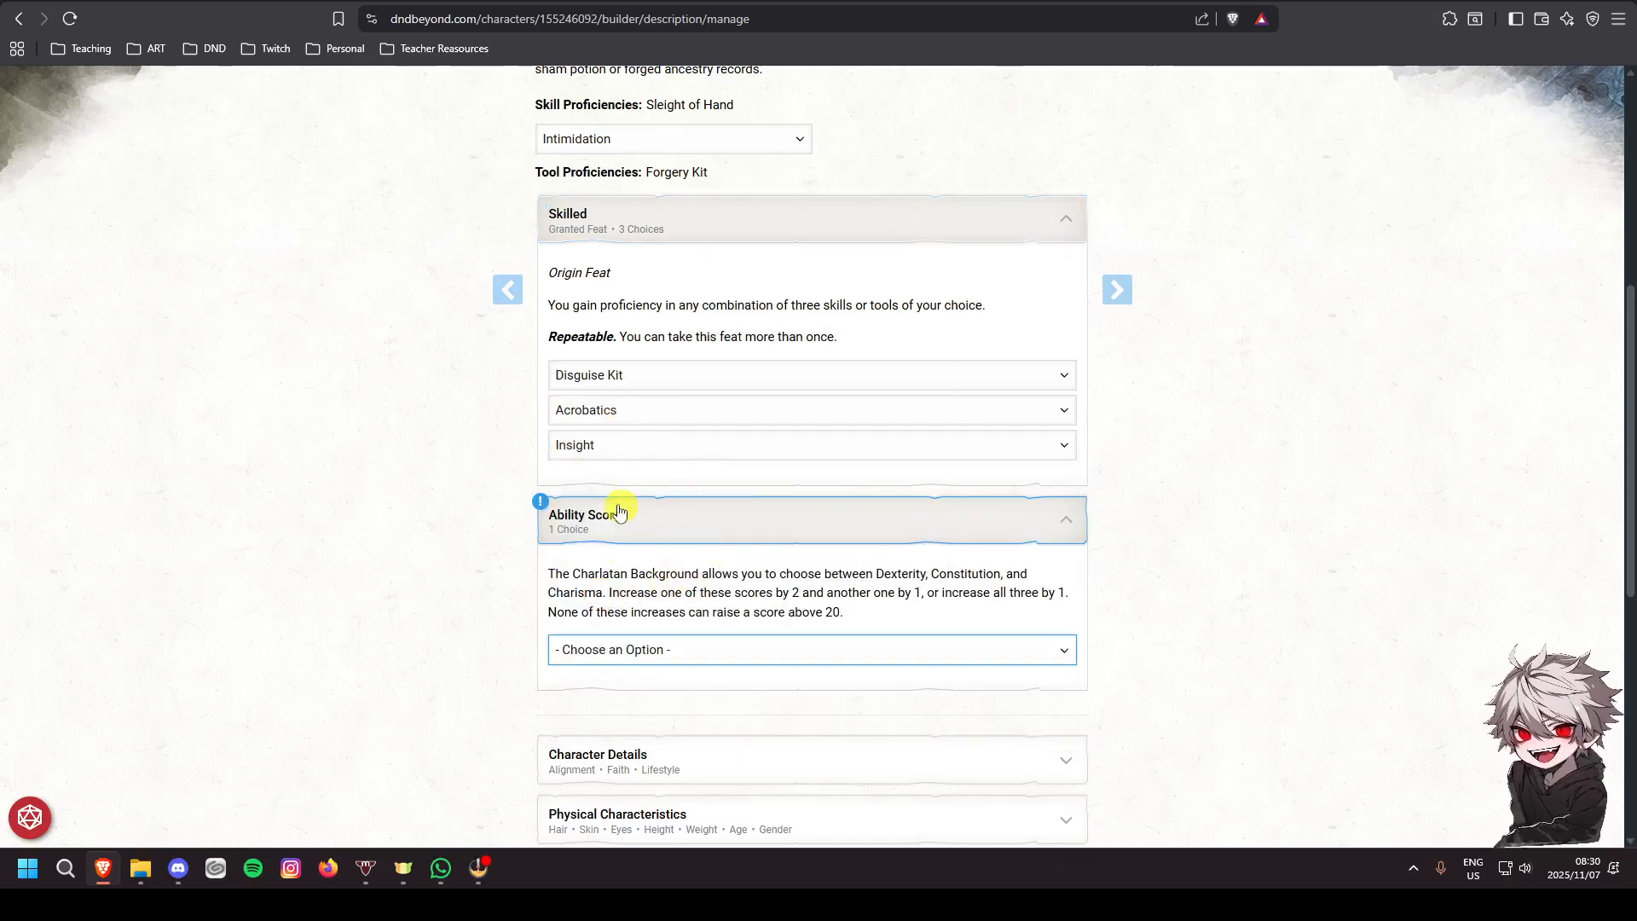
Set the Charlatan background's ability score option to Increase three scores (+1 / +1 / +1)
{"action": "left_click", "coordinate": [920, 650]}
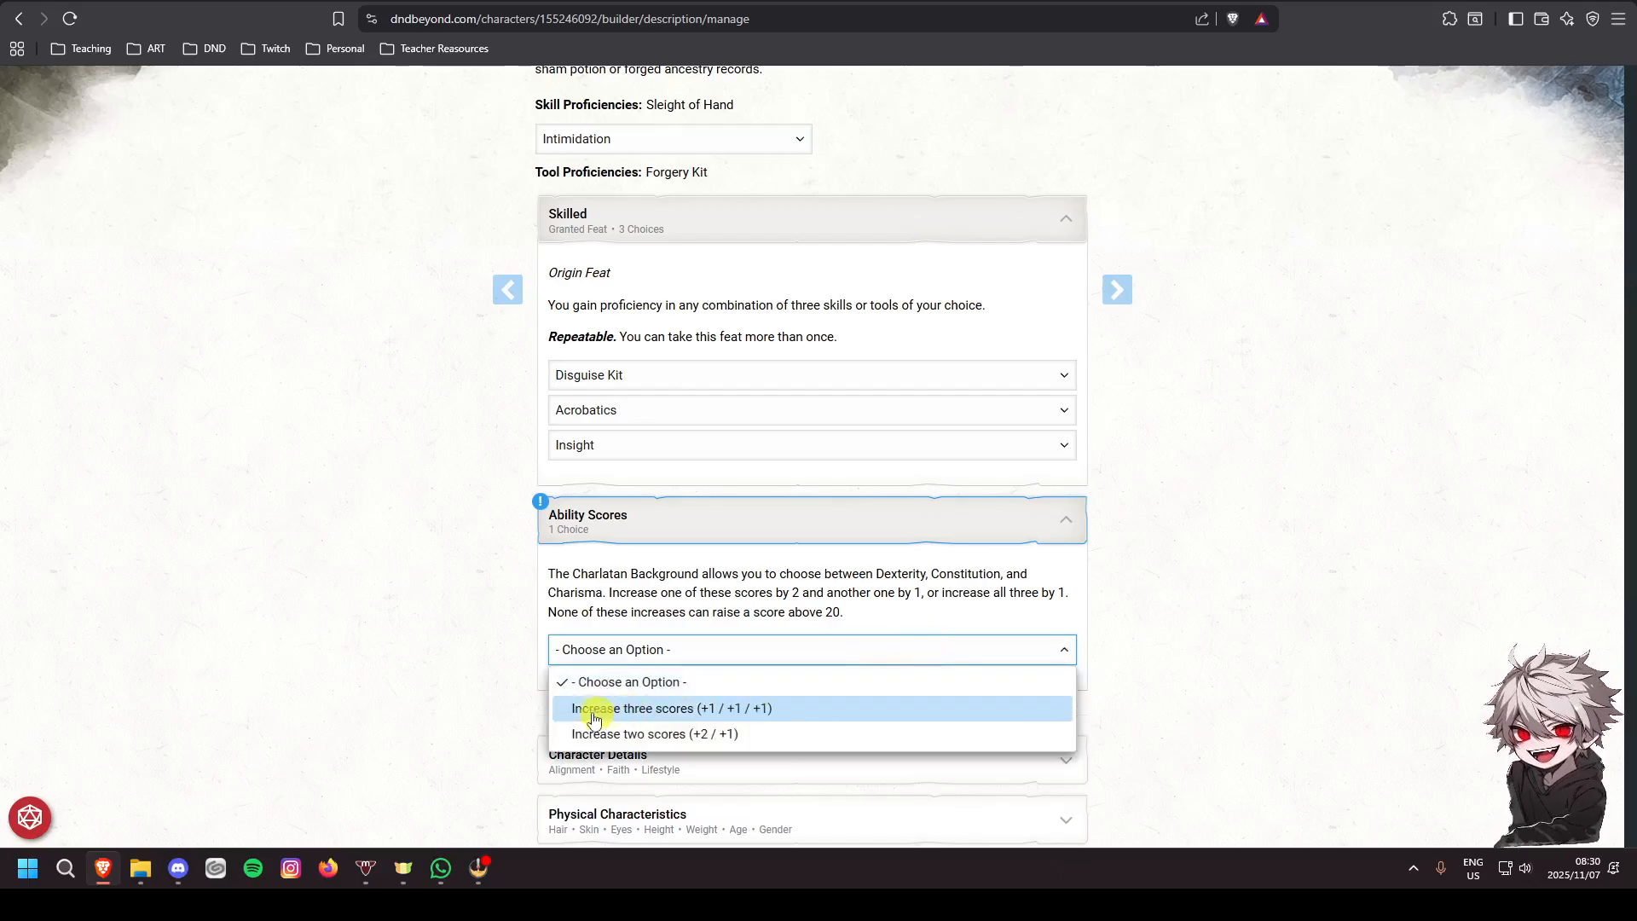
{"action": "left_click", "coordinate": [754, 709]}
{"action": "scroll", "coordinate": [819, 687], "scroll_direction": "down", "scroll_amount": 2}
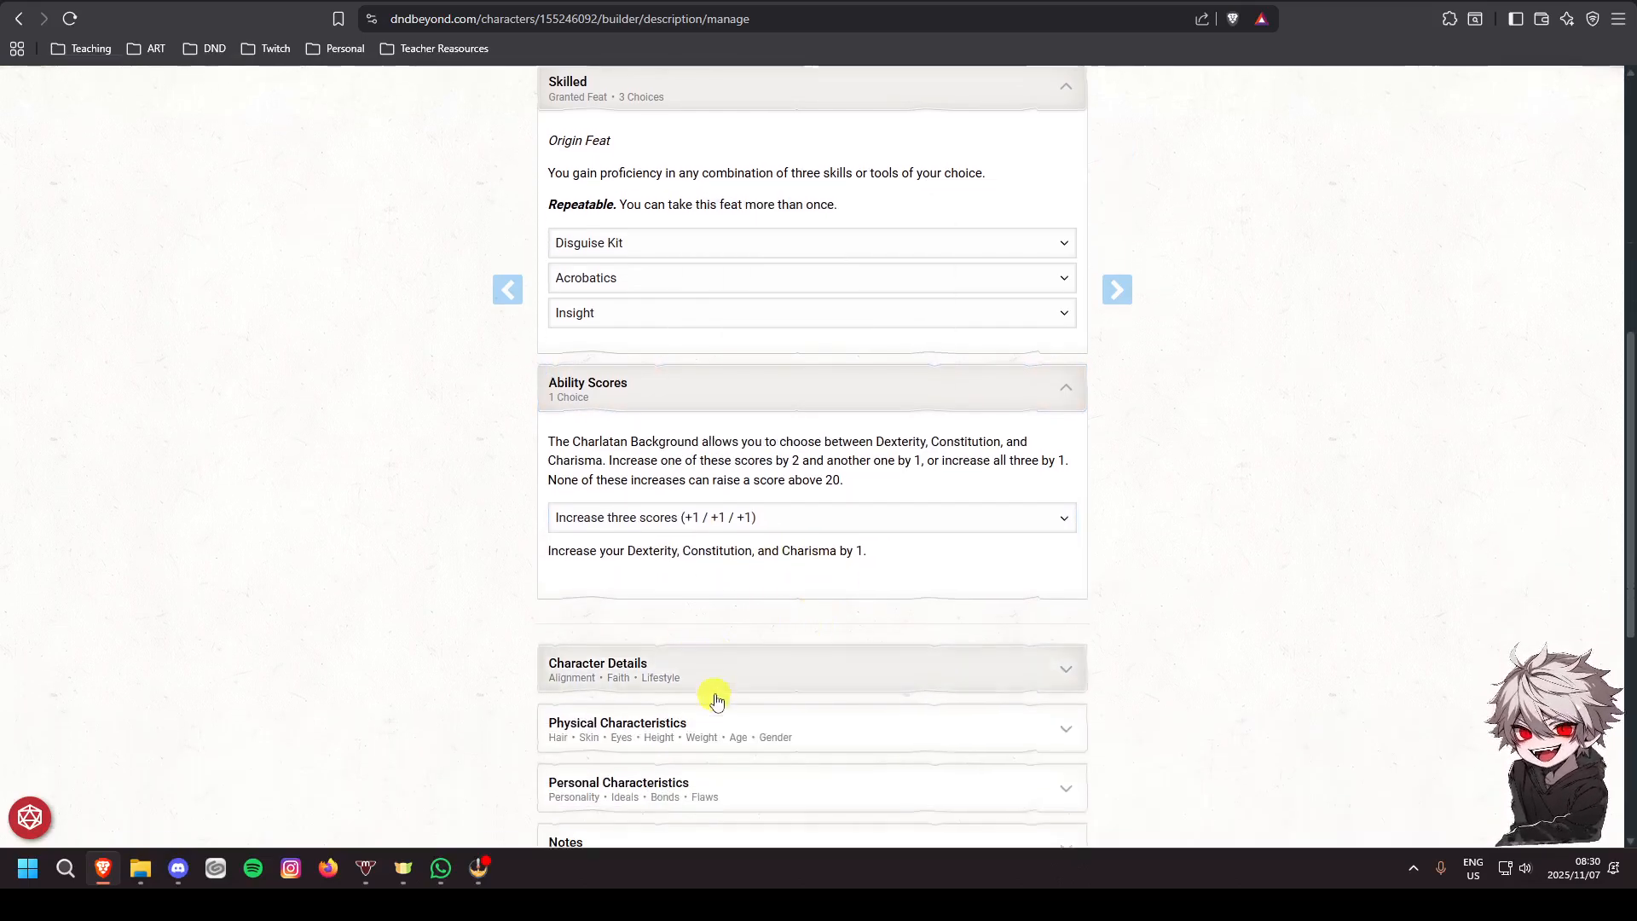
Set the alignment to Neutral and the lifestyle to Comfortable (2GP) in the Character Details
{"action": "scroll", "coordinate": [720, 682], "scroll_direction": "down", "scroll_amount": 2}
{"action": "left_click", "coordinate": [719, 548]}
{"action": "scroll", "coordinate": [712, 542], "scroll_direction": "down", "scroll_amount": 1}
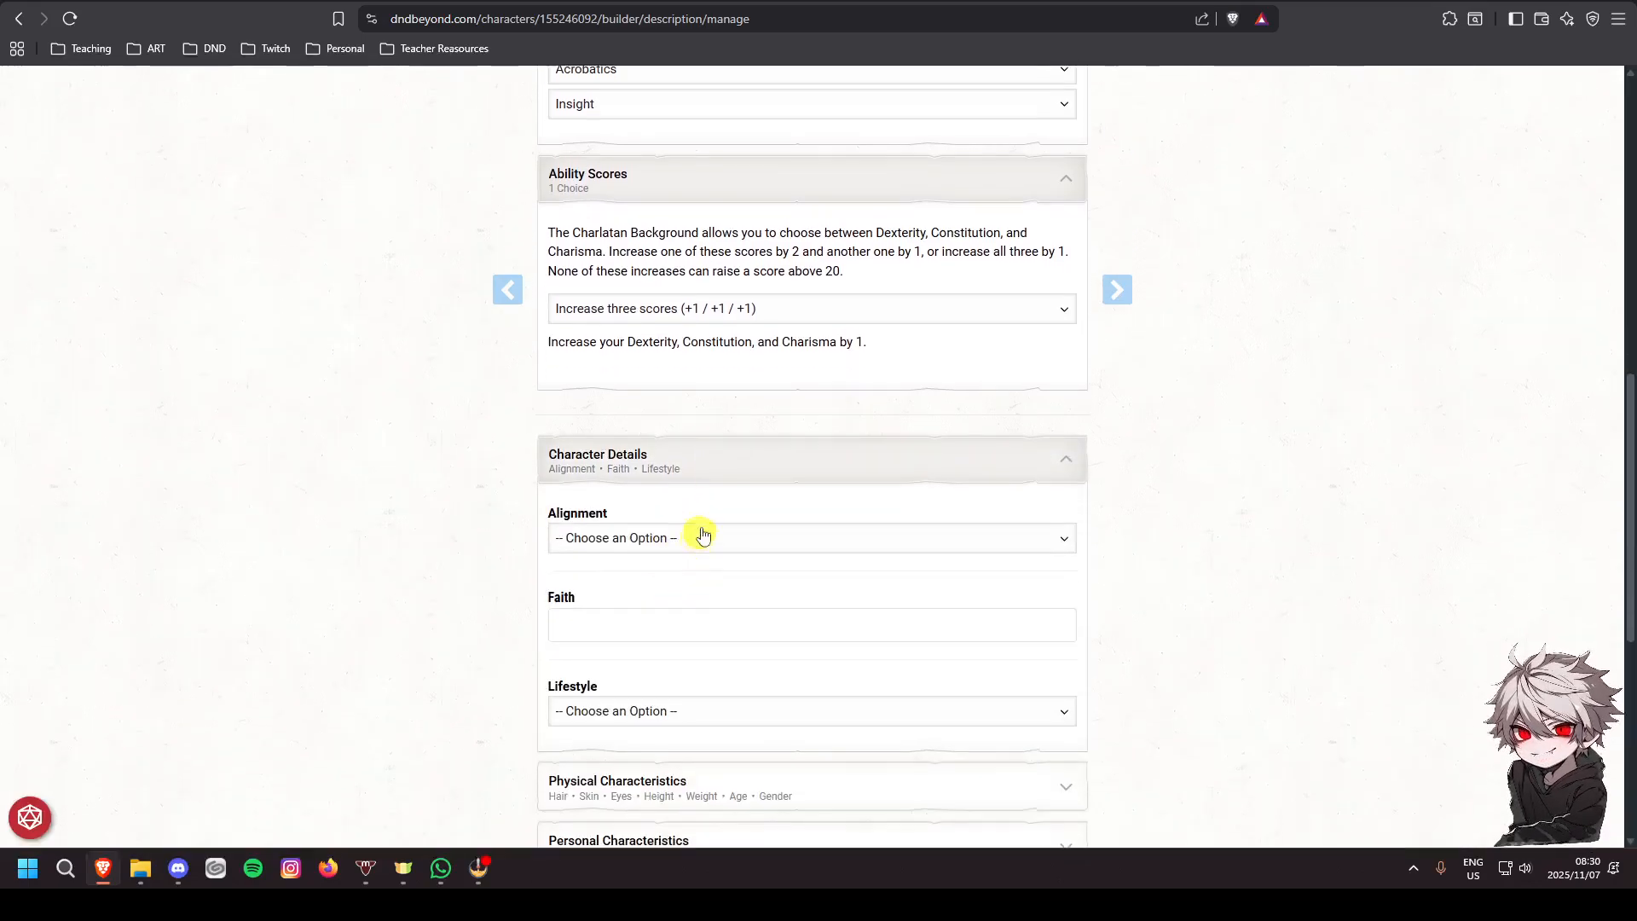
{"action": "left_click", "coordinate": [680, 546]}
{"action": "left_click", "coordinate": [639, 753]}
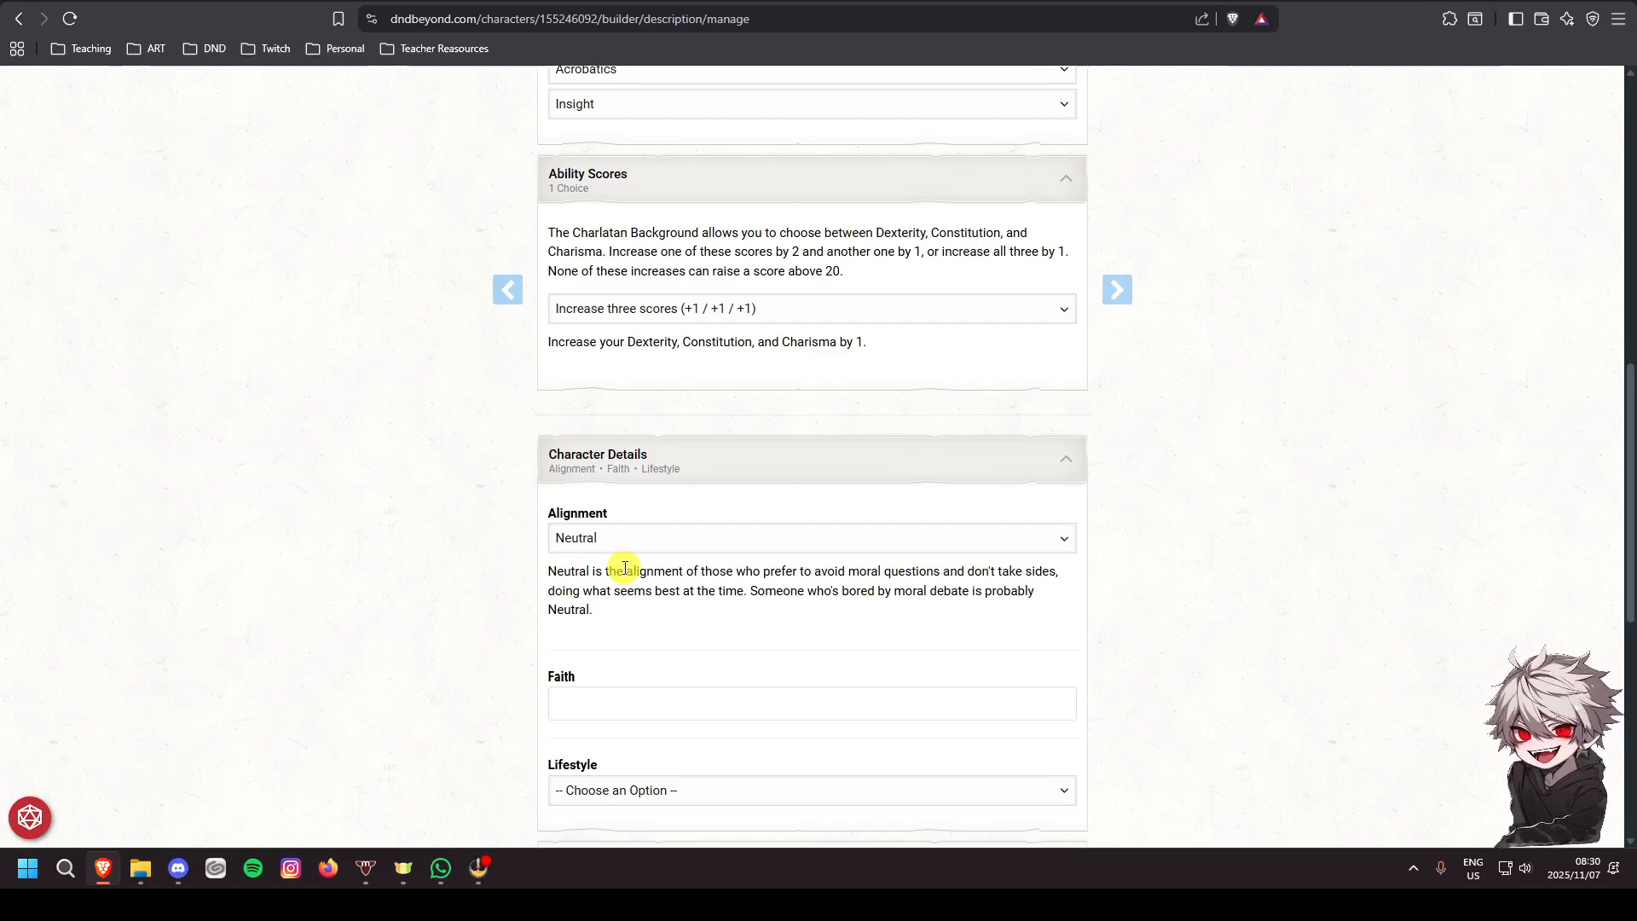
{"action": "scroll", "coordinate": [625, 567], "scroll_direction": "down", "scroll_amount": 2}
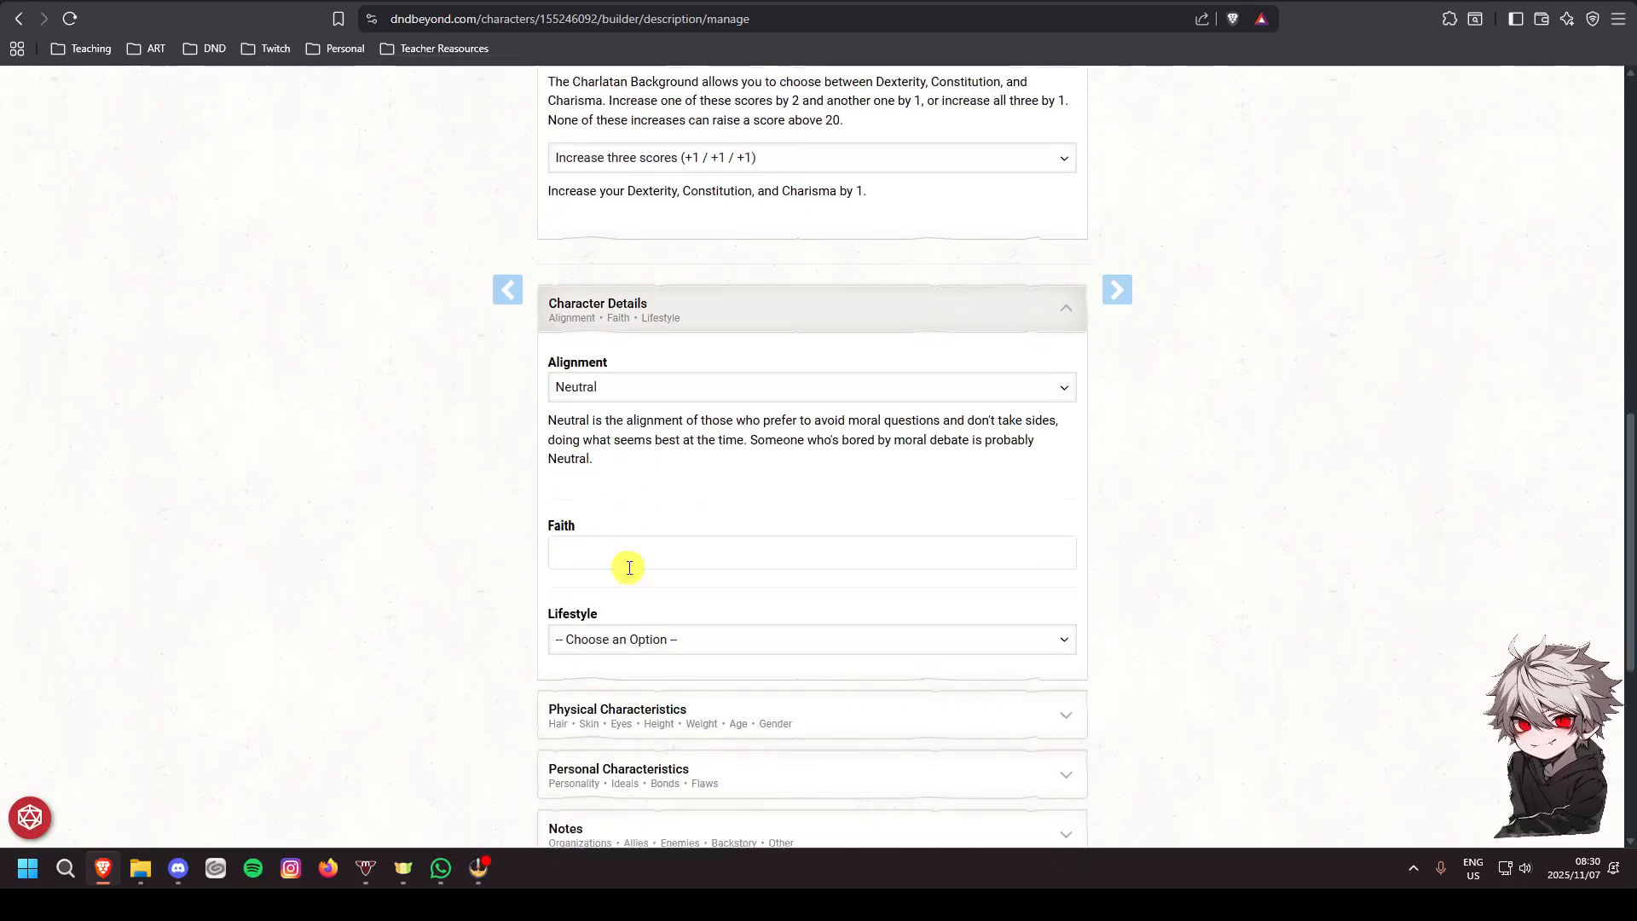
{"action": "left_click", "coordinate": [724, 619]}
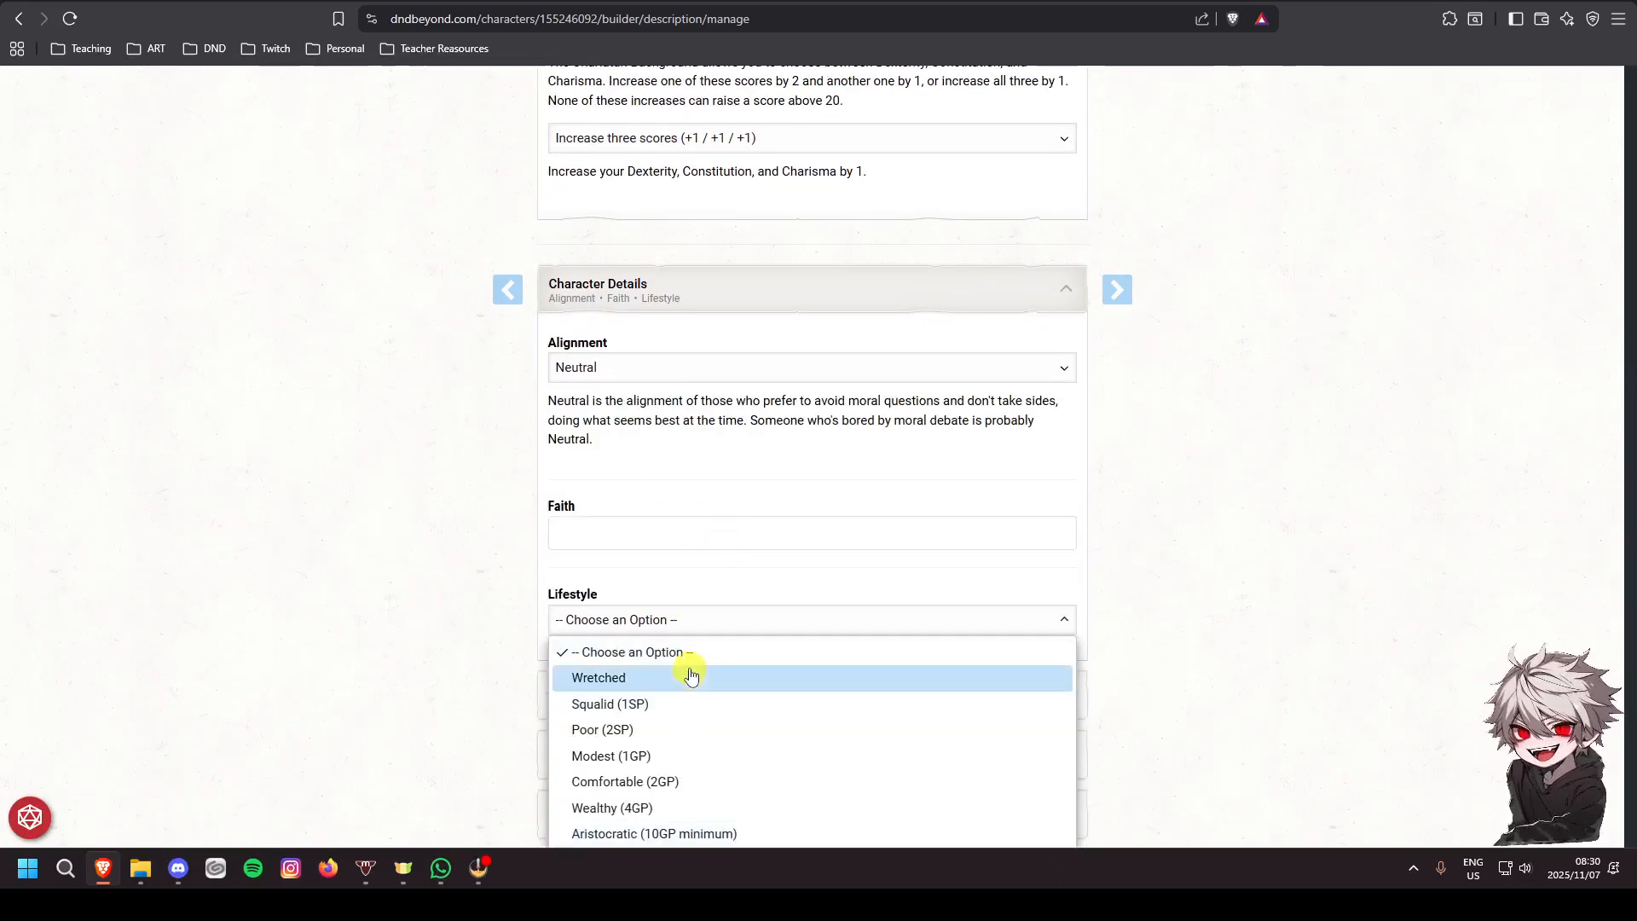
{"action": "left_click", "coordinate": [661, 781]}
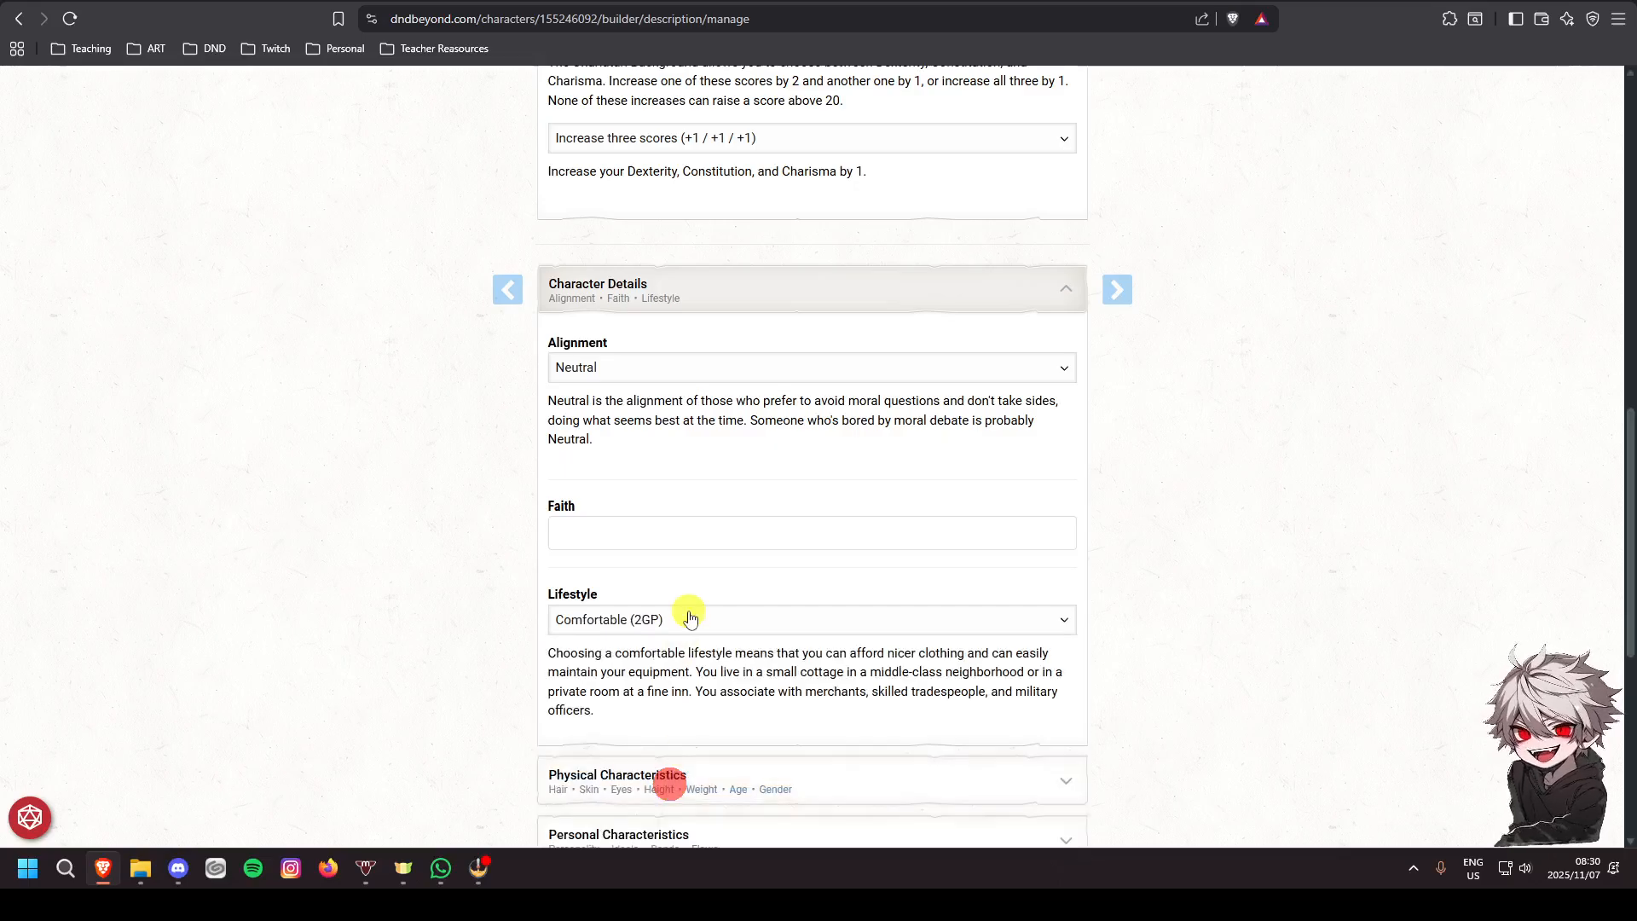
Expand and look over the Physical Characteristics, Personal Characteristics and Notes sections of the background
{"action": "scroll", "coordinate": [700, 612], "scroll_direction": "down", "scroll_amount": 1}
{"action": "scroll", "coordinate": [704, 613], "scroll_direction": "down", "scroll_amount": 3}
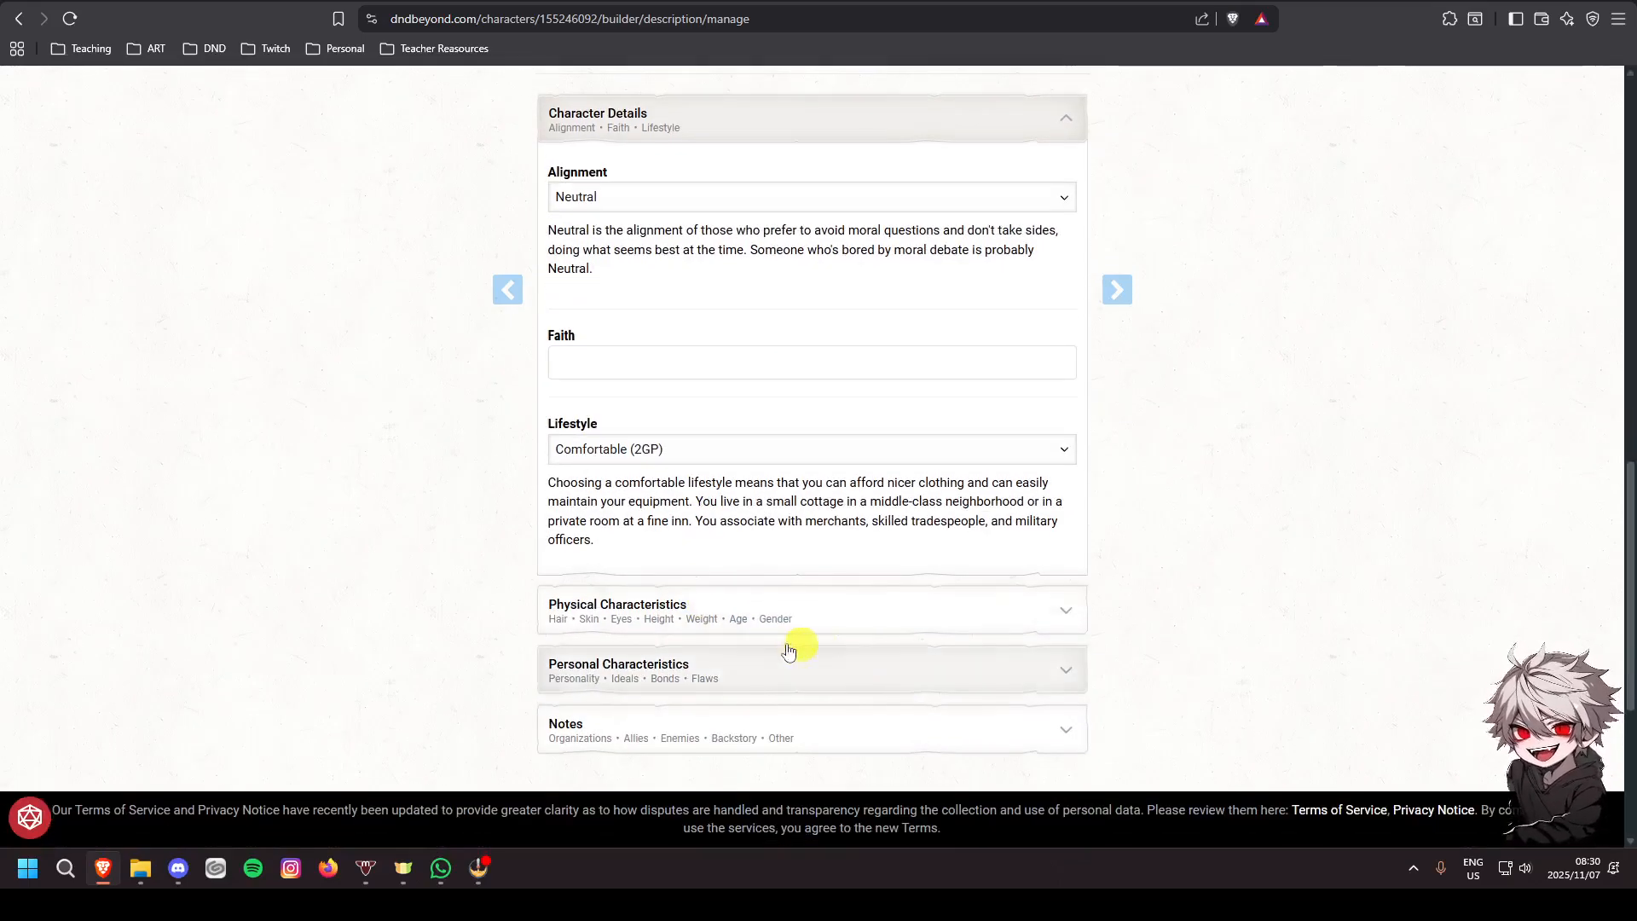
{"action": "left_click", "coordinate": [696, 599]}
{"action": "scroll", "coordinate": [695, 601], "scroll_direction": "down", "scroll_amount": 8}
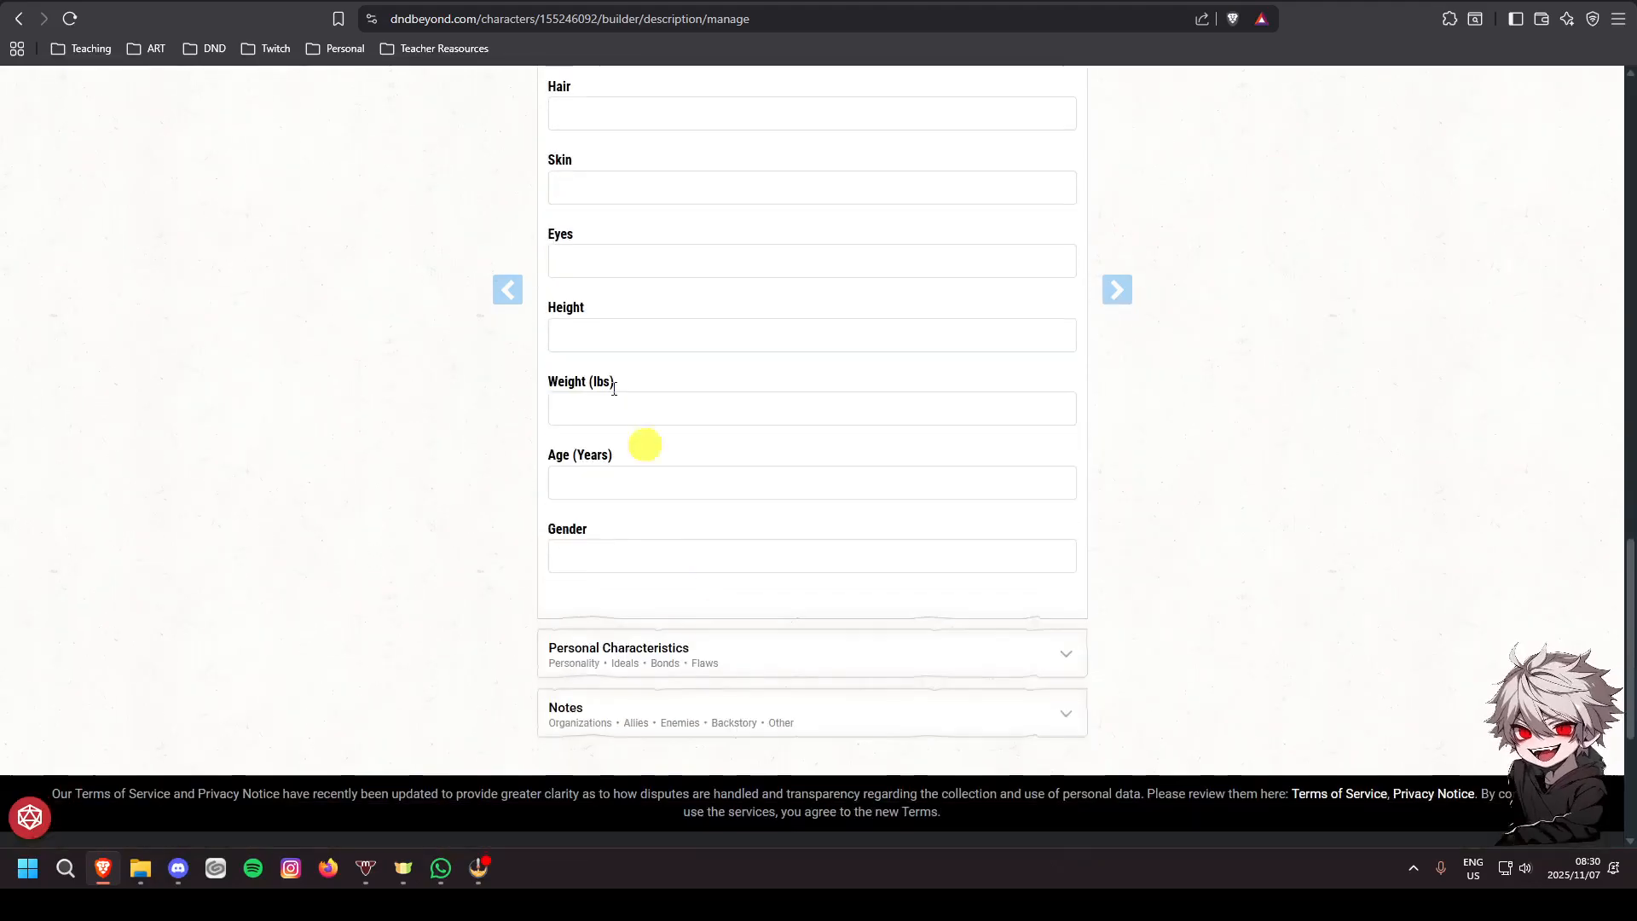
{"action": "left_click", "coordinate": [694, 648]}
{"action": "scroll", "coordinate": [699, 649], "scroll_direction": "down", "scroll_amount": 3}
{"action": "left_click", "coordinate": [705, 651]}
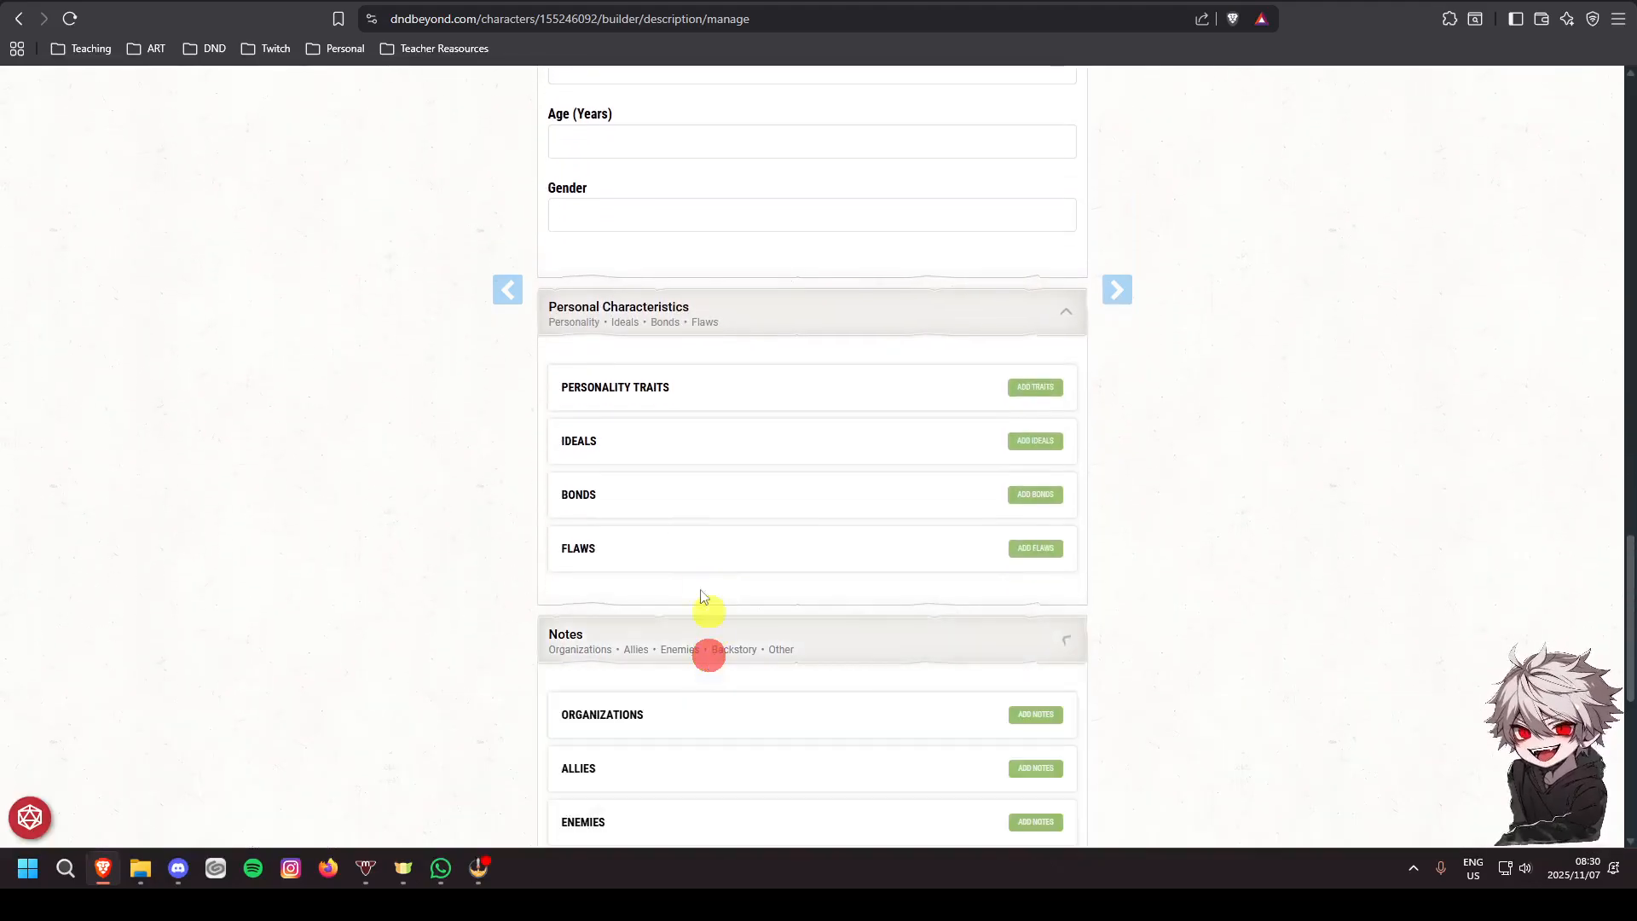
{"action": "scroll", "coordinate": [705, 653], "scroll_direction": "down", "scroll_amount": 3}
{"action": "scroll", "coordinate": [710, 656], "scroll_direction": "up", "scroll_amount": 5}
{"action": "scroll", "coordinate": [712, 656], "scroll_direction": "up", "scroll_amount": 15}
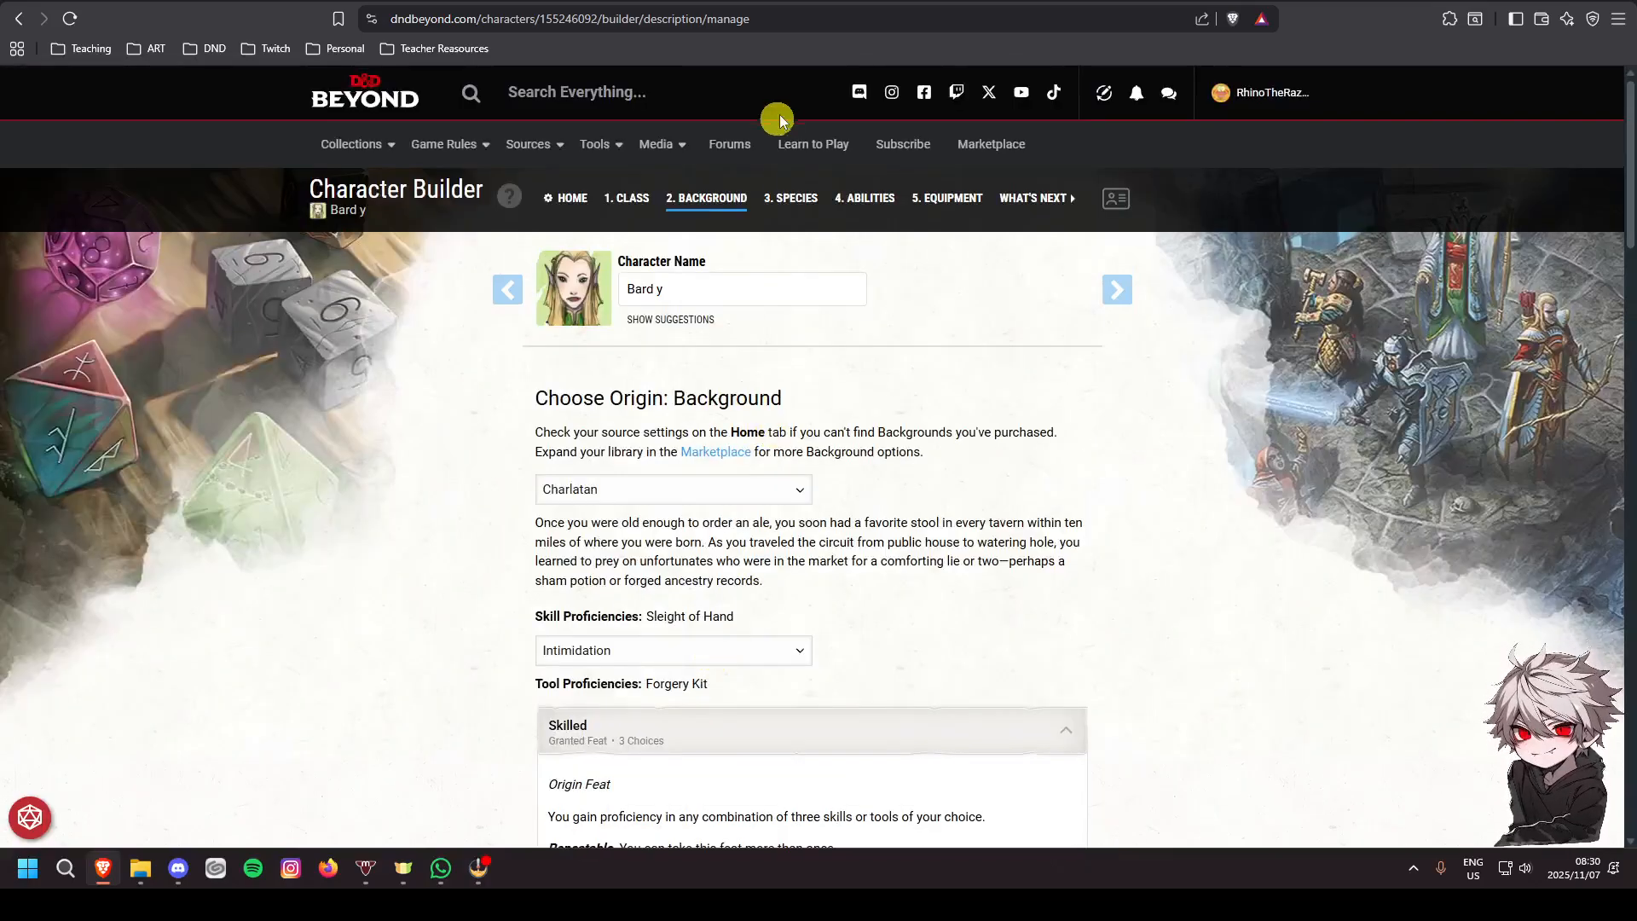
Go to the Species stage of the character builder and toggle the Show Legacy Content option
{"action": "left_click", "coordinate": [791, 201]}
{"action": "left_click", "coordinate": [928, 453]}
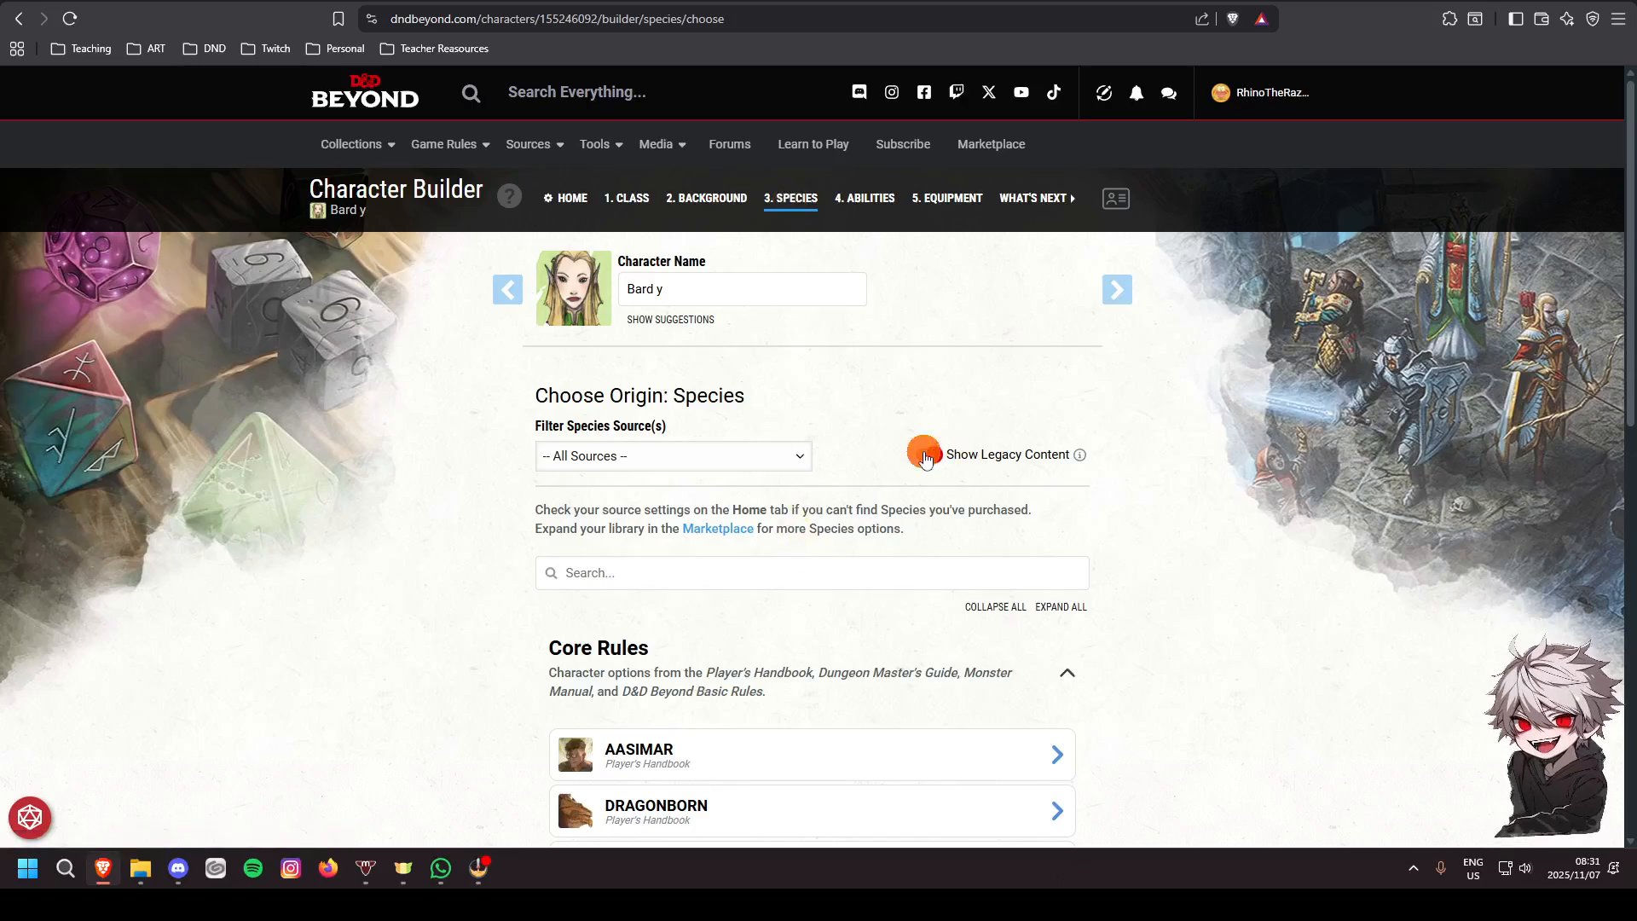
Choose Human from the Core Rules species and confirm it as the character's species
{"action": "scroll", "coordinate": [729, 485], "scroll_direction": "down", "scroll_amount": 2}
{"action": "scroll", "coordinate": [793, 475], "scroll_direction": "down", "scroll_amount": 5}
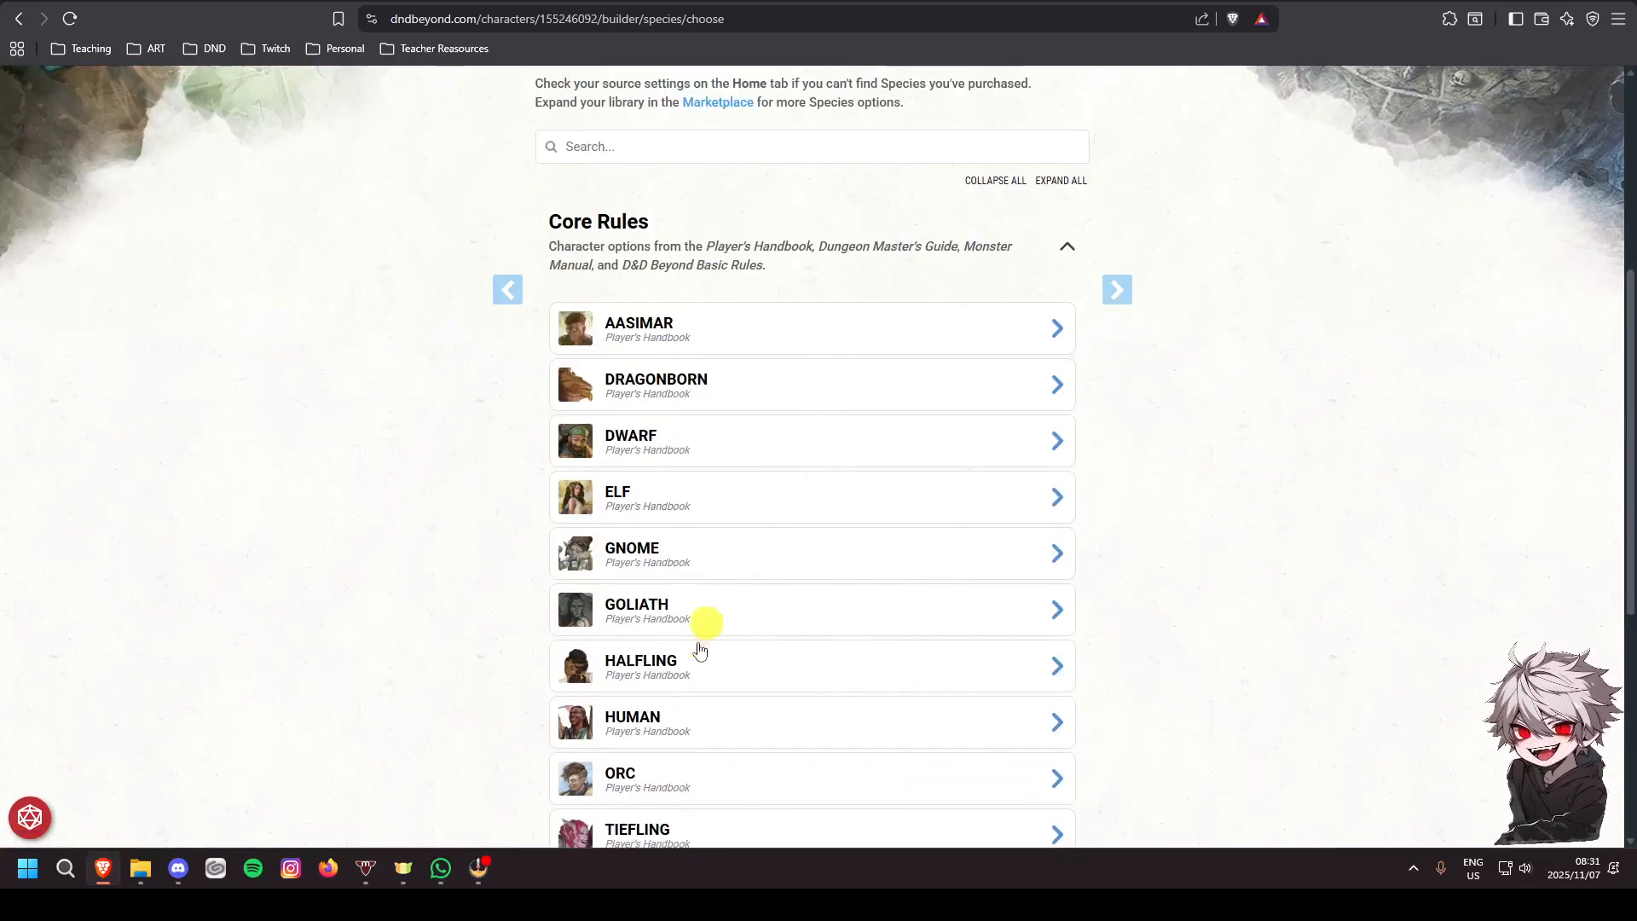
{"action": "left_click", "coordinate": [687, 554]}
{"action": "left_click", "coordinate": [884, 712]}
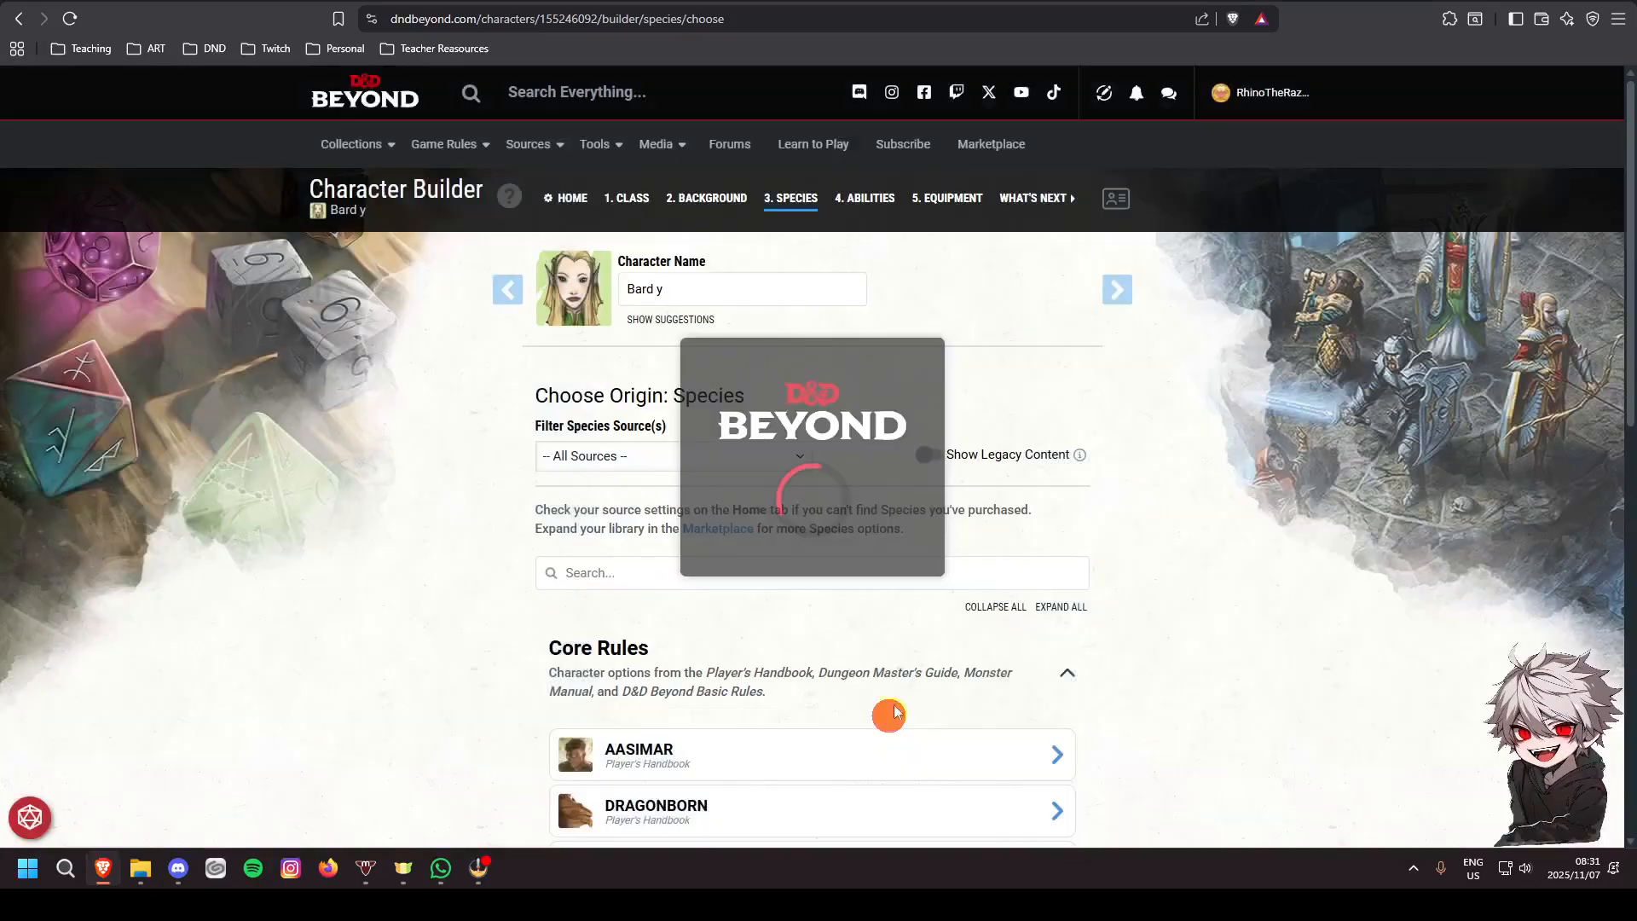
Set the Human species' Size choice to Medium
{"action": "scroll", "coordinate": [637, 447], "scroll_direction": "down", "scroll_amount": 3}
{"action": "left_click", "coordinate": [679, 345]}
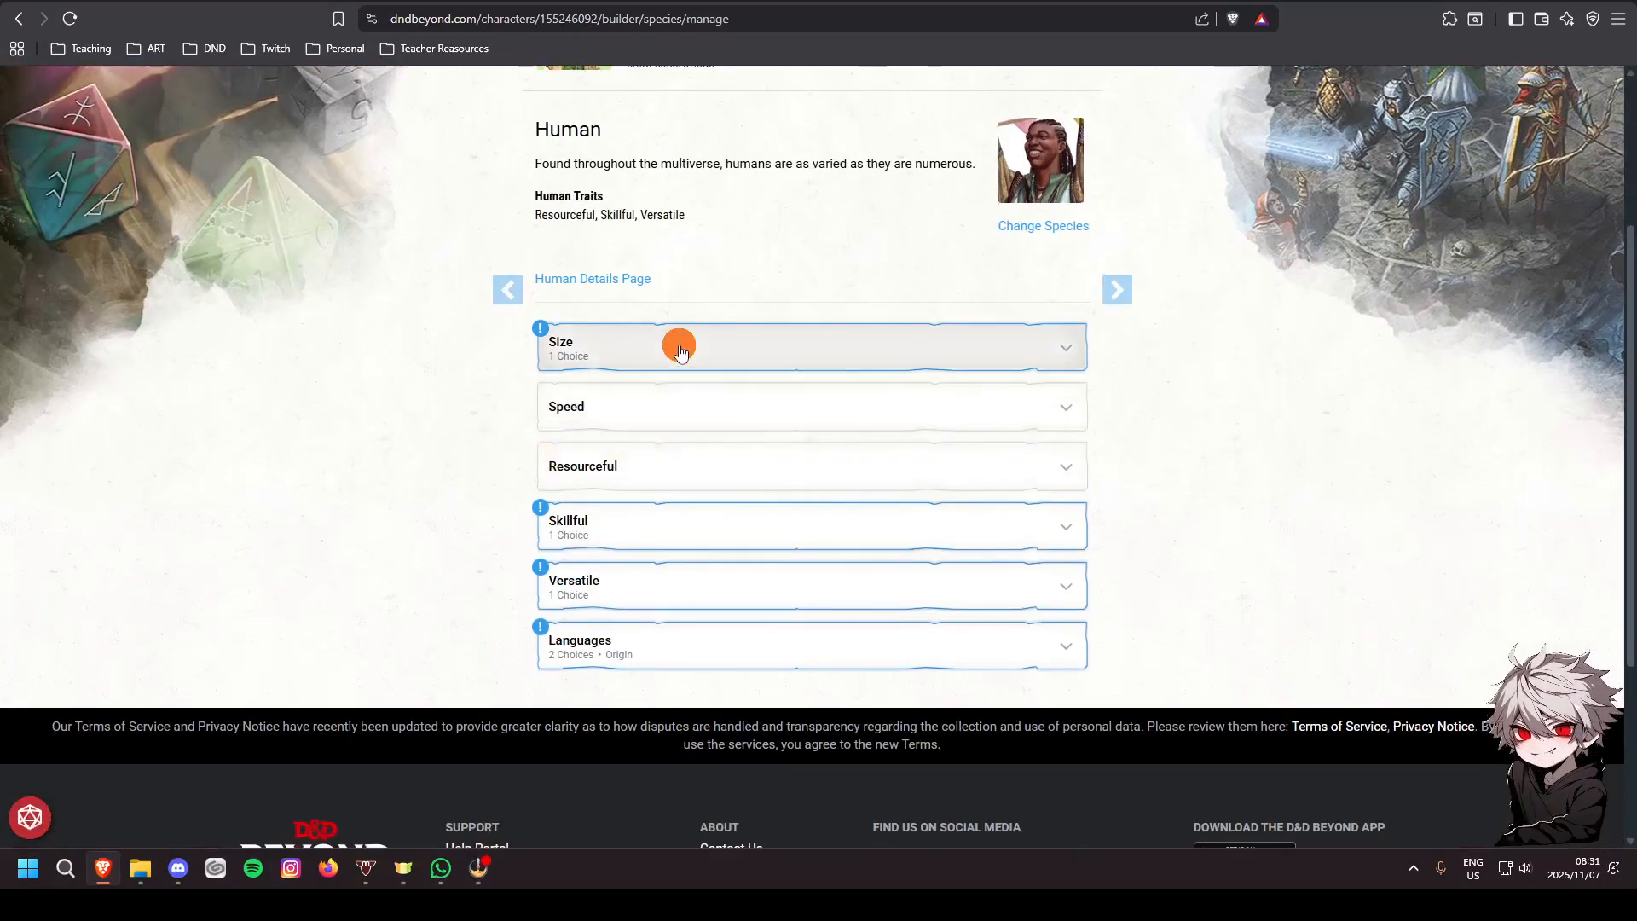
{"action": "left_click", "coordinate": [668, 463]}
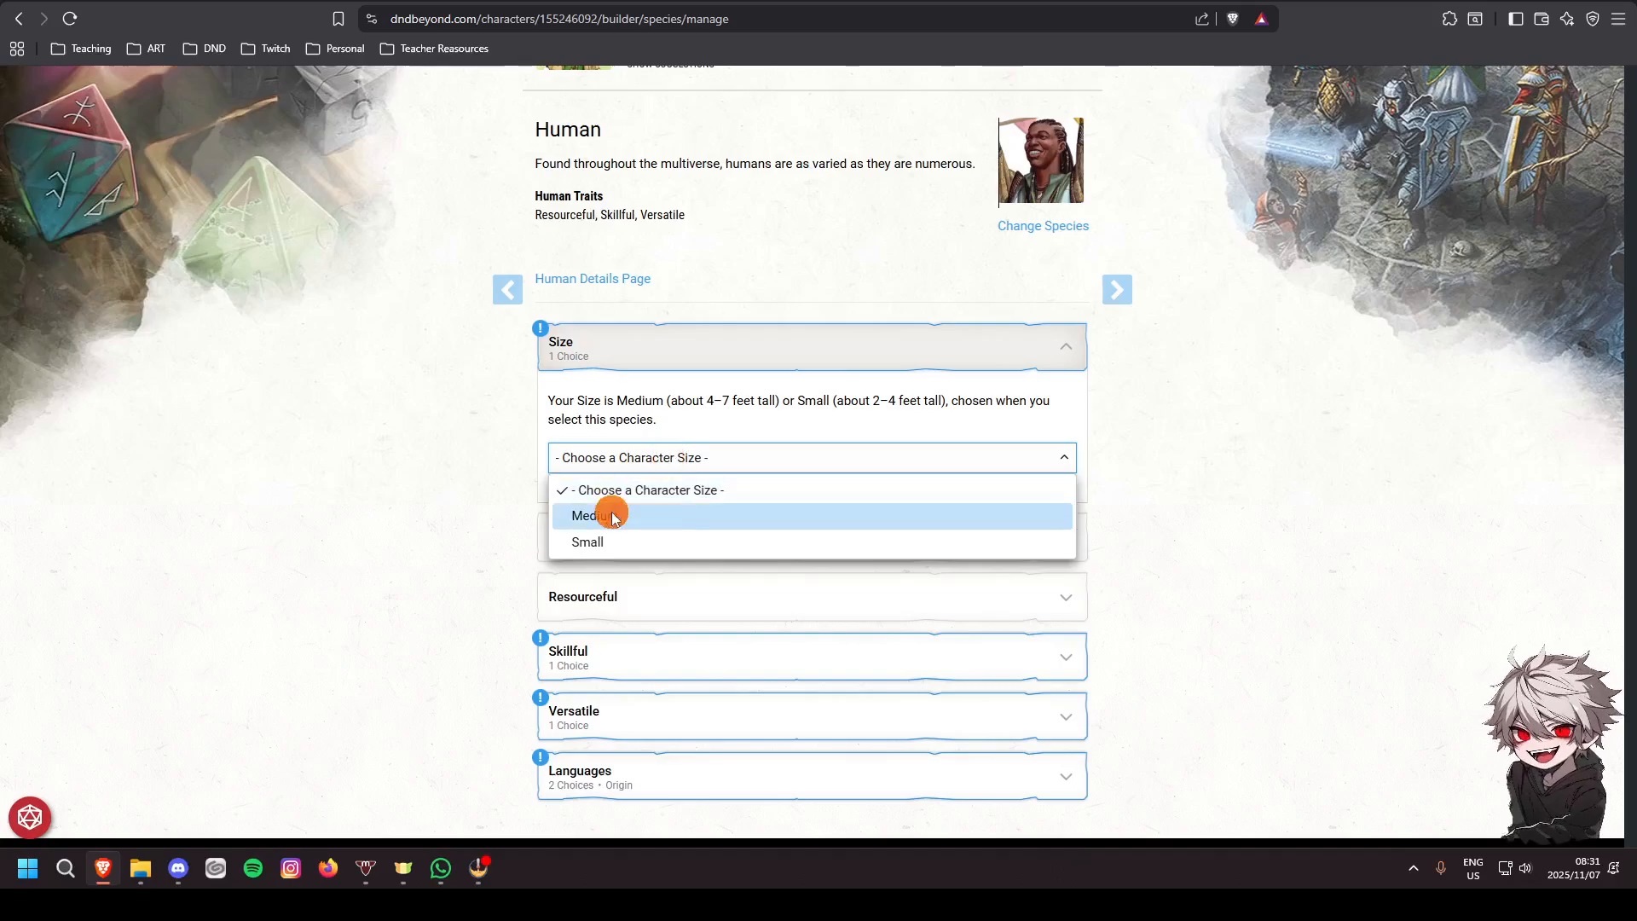
{"action": "left_click", "coordinate": [610, 513]}
Look through the skills offered by the Skillful trait and choose Acrobatics as its proficiency
{"action": "scroll", "coordinate": [622, 538], "scroll_direction": "down", "scroll_amount": 1}
{"action": "scroll", "coordinate": [622, 537], "scroll_direction": "down", "scroll_amount": 1}
{"action": "left_click", "coordinate": [672, 509]}
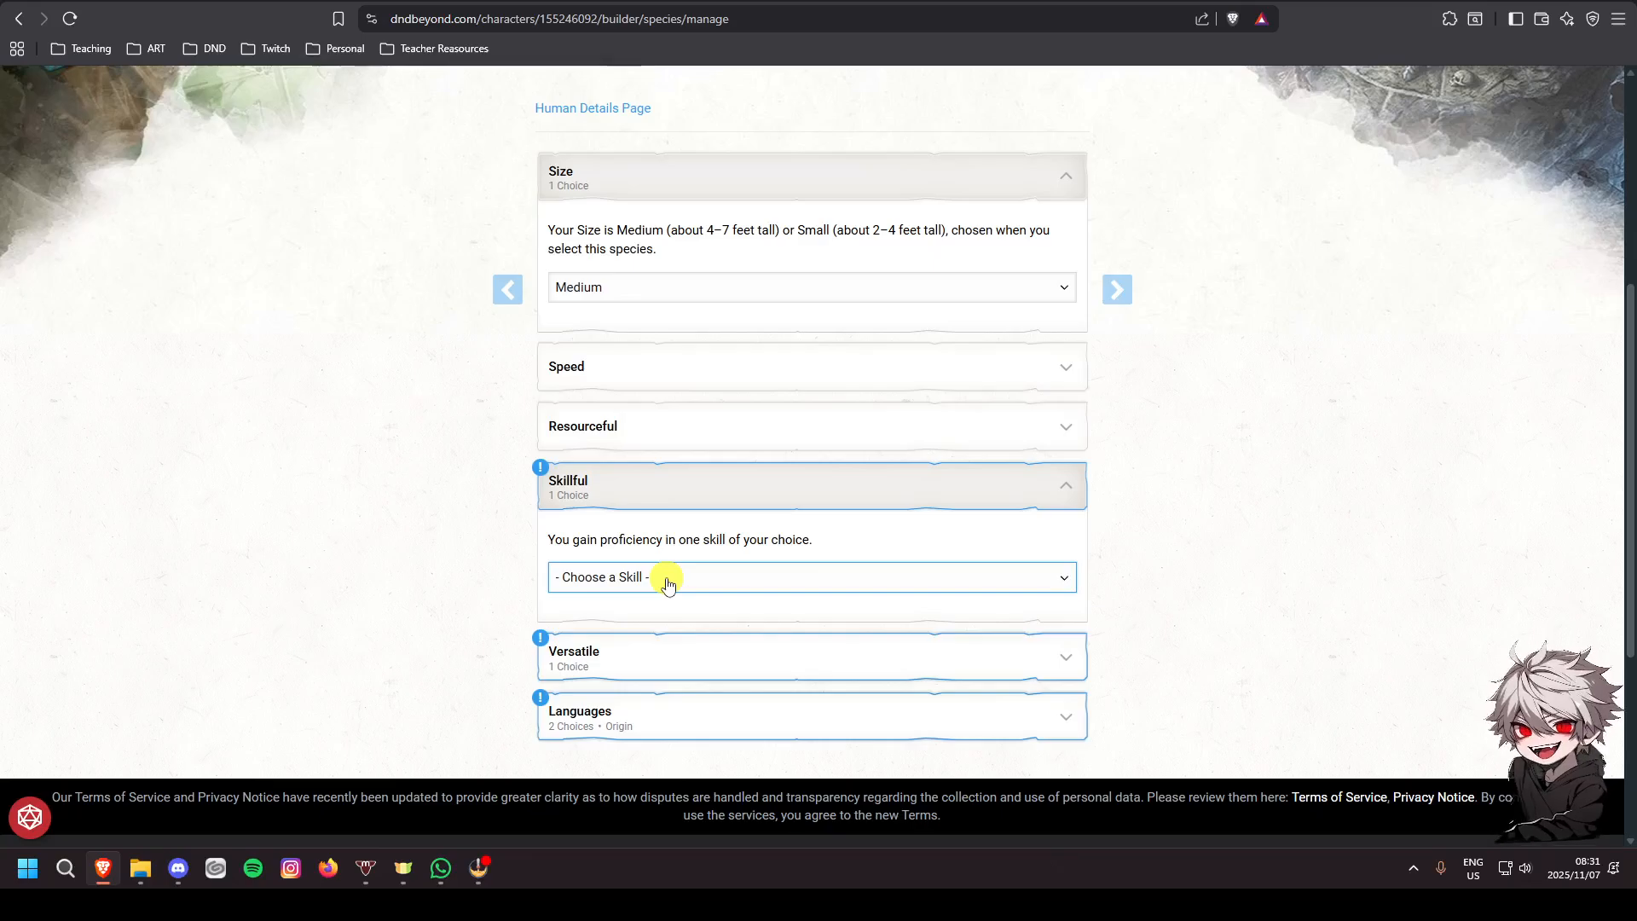
{"action": "left_click", "coordinate": [668, 584]}
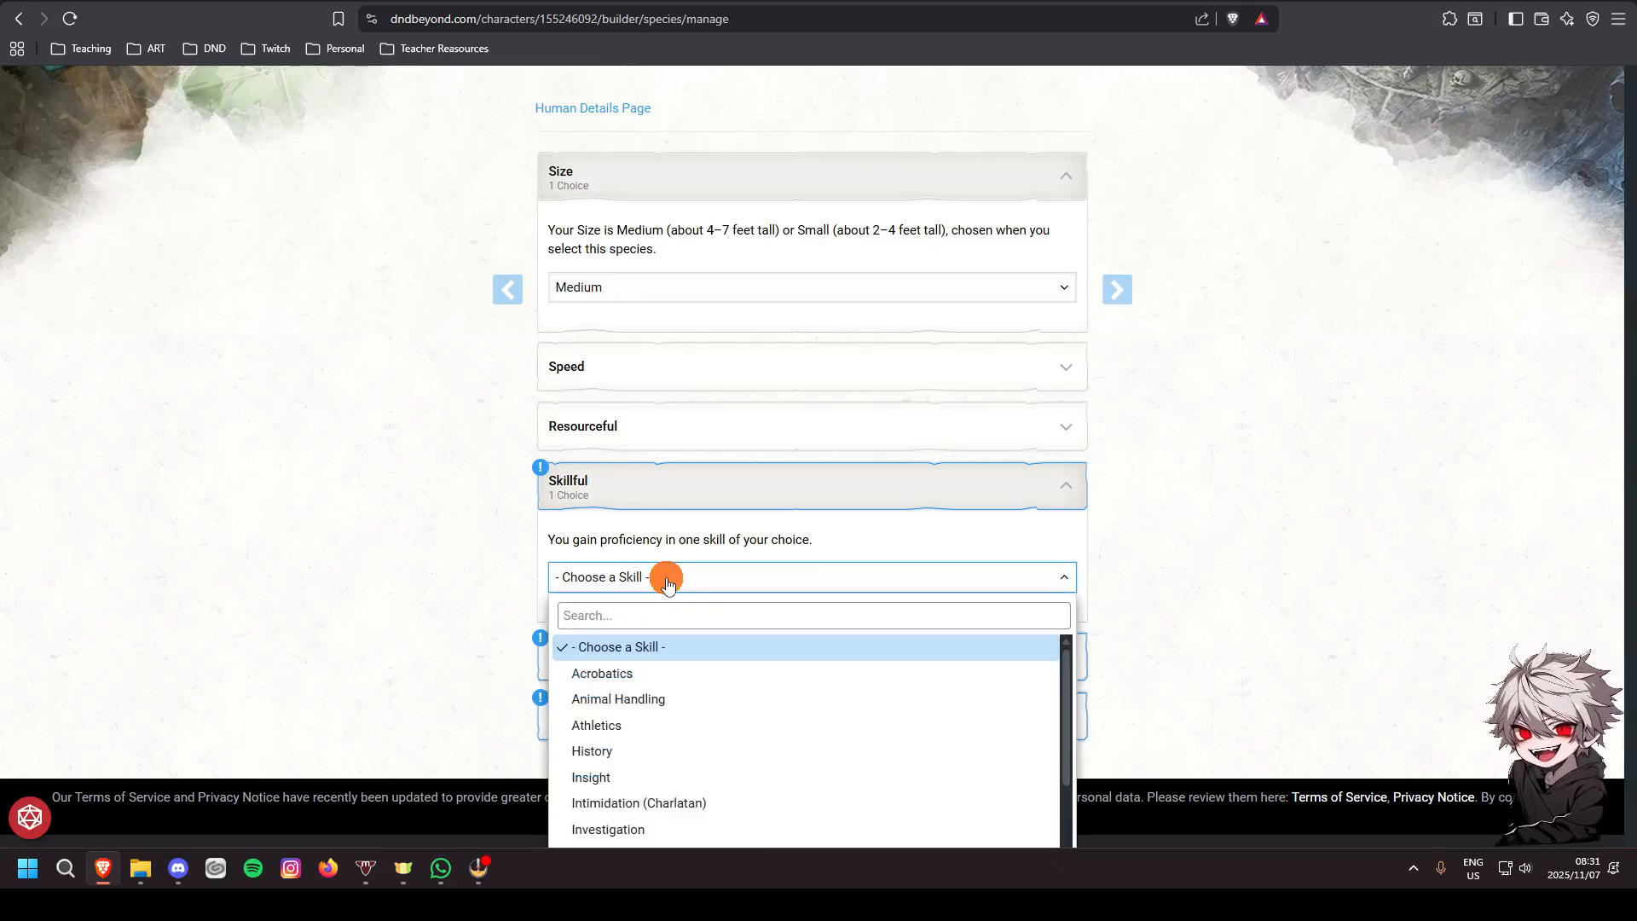
{"action": "left_click", "coordinate": [668, 584]}
{"action": "scroll", "coordinate": [847, 566], "scroll_direction": "down", "scroll_amount": 2}
{"action": "left_click", "coordinate": [751, 401]}
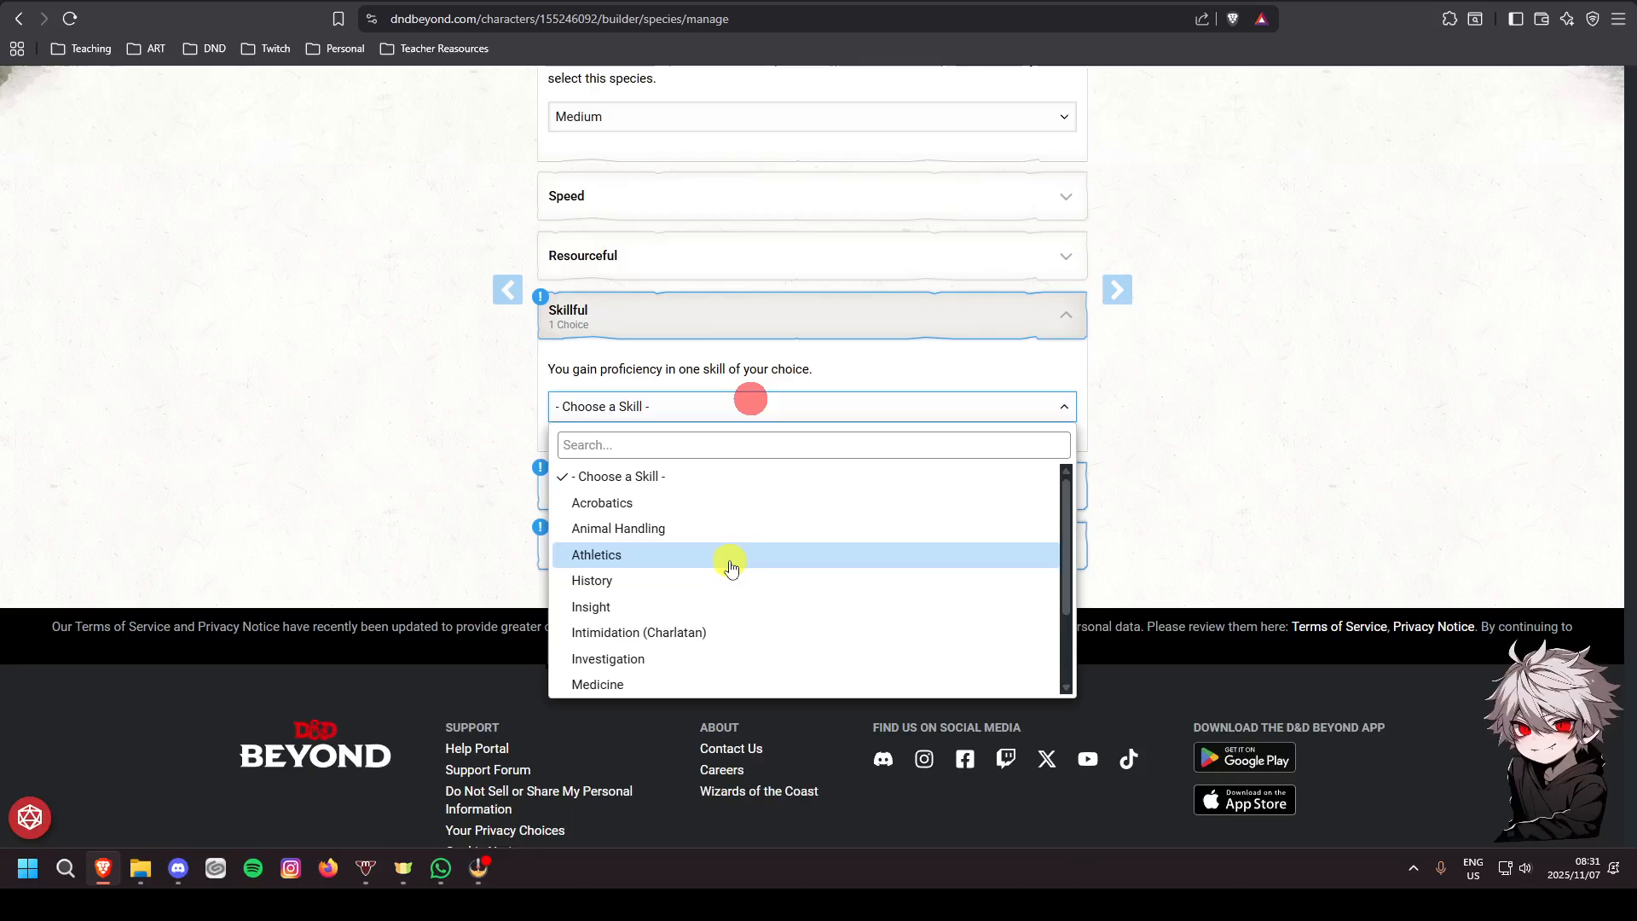
{"action": "scroll", "coordinate": [732, 568], "scroll_direction": "down", "scroll_amount": 2}
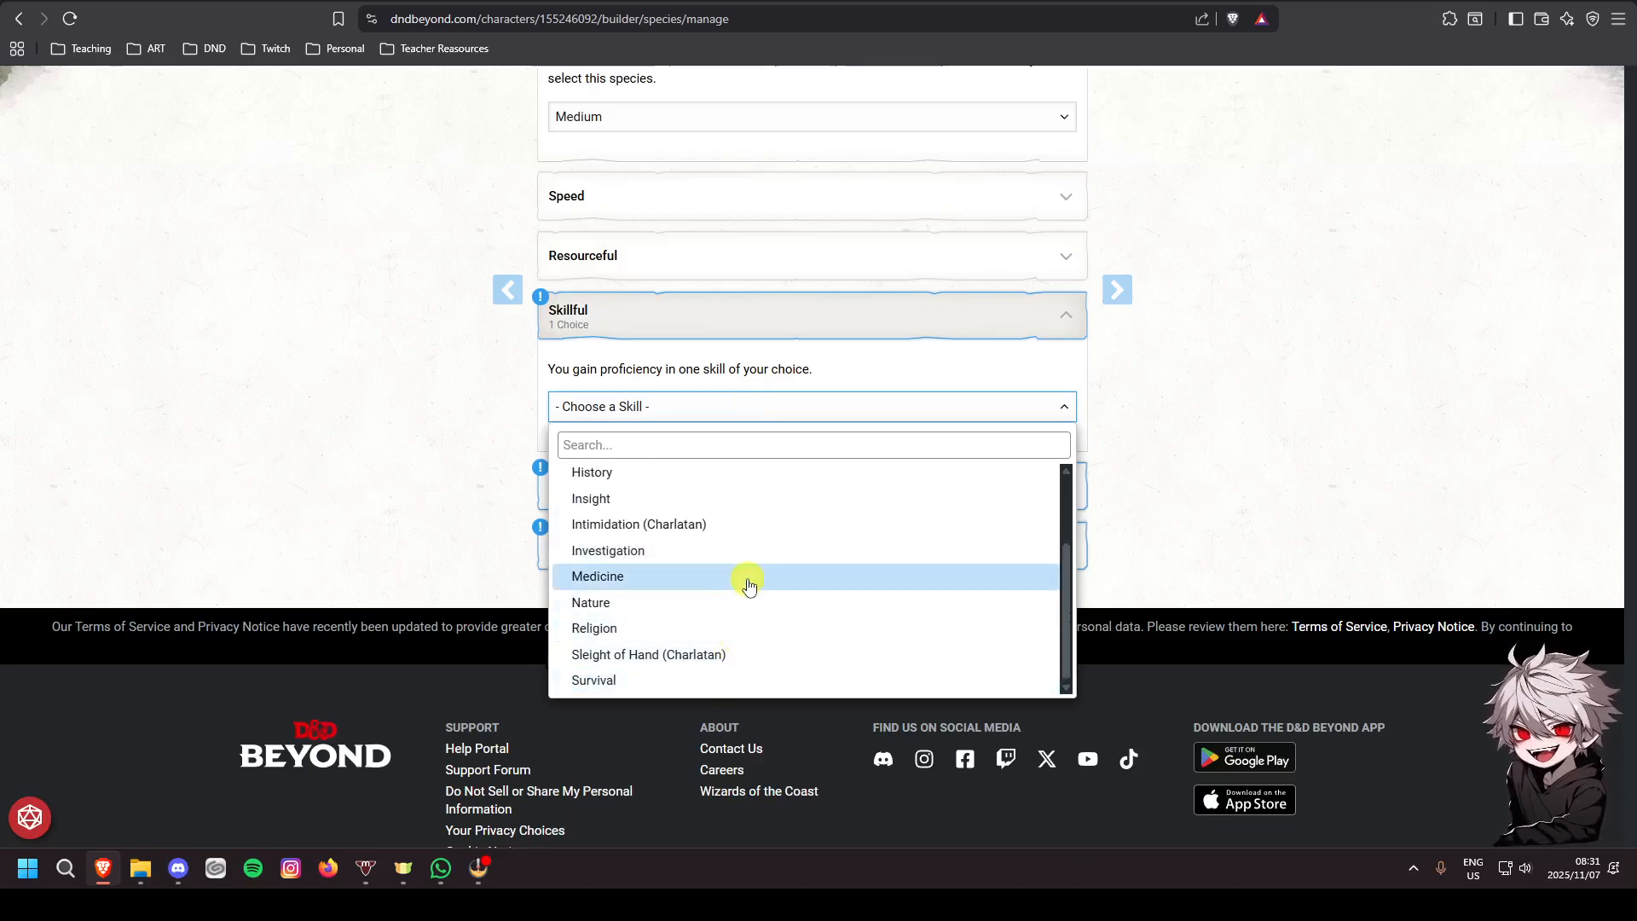
{"action": "scroll", "coordinate": [749, 628], "scroll_direction": "up", "scroll_amount": 2}
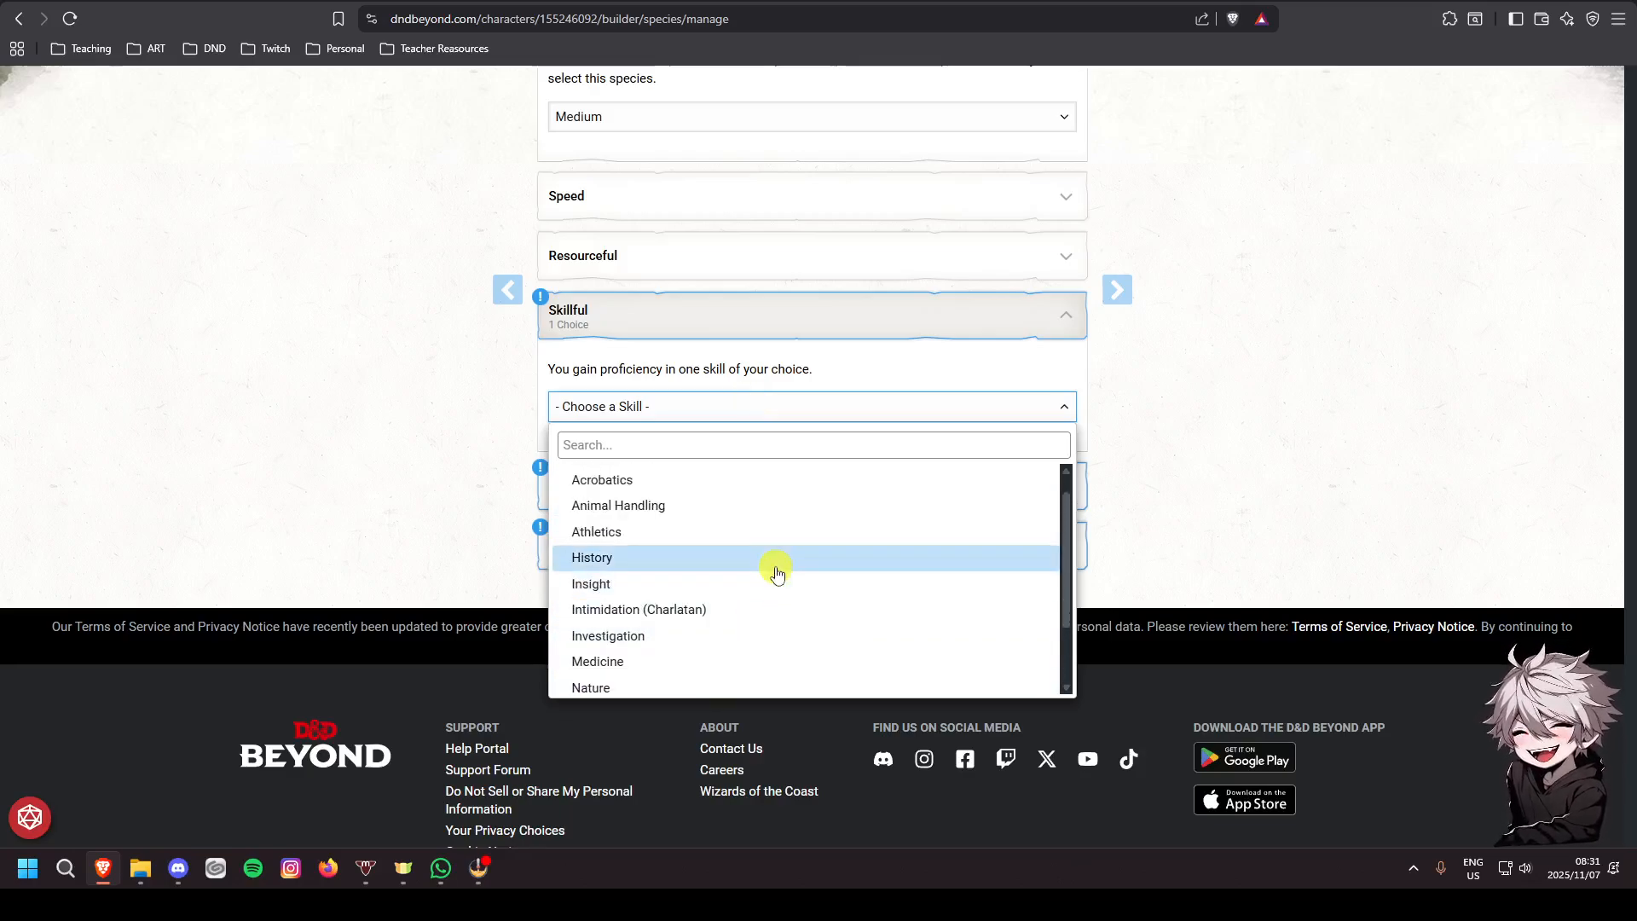
{"action": "scroll", "coordinate": [777, 574], "scroll_direction": "up", "scroll_amount": 1}
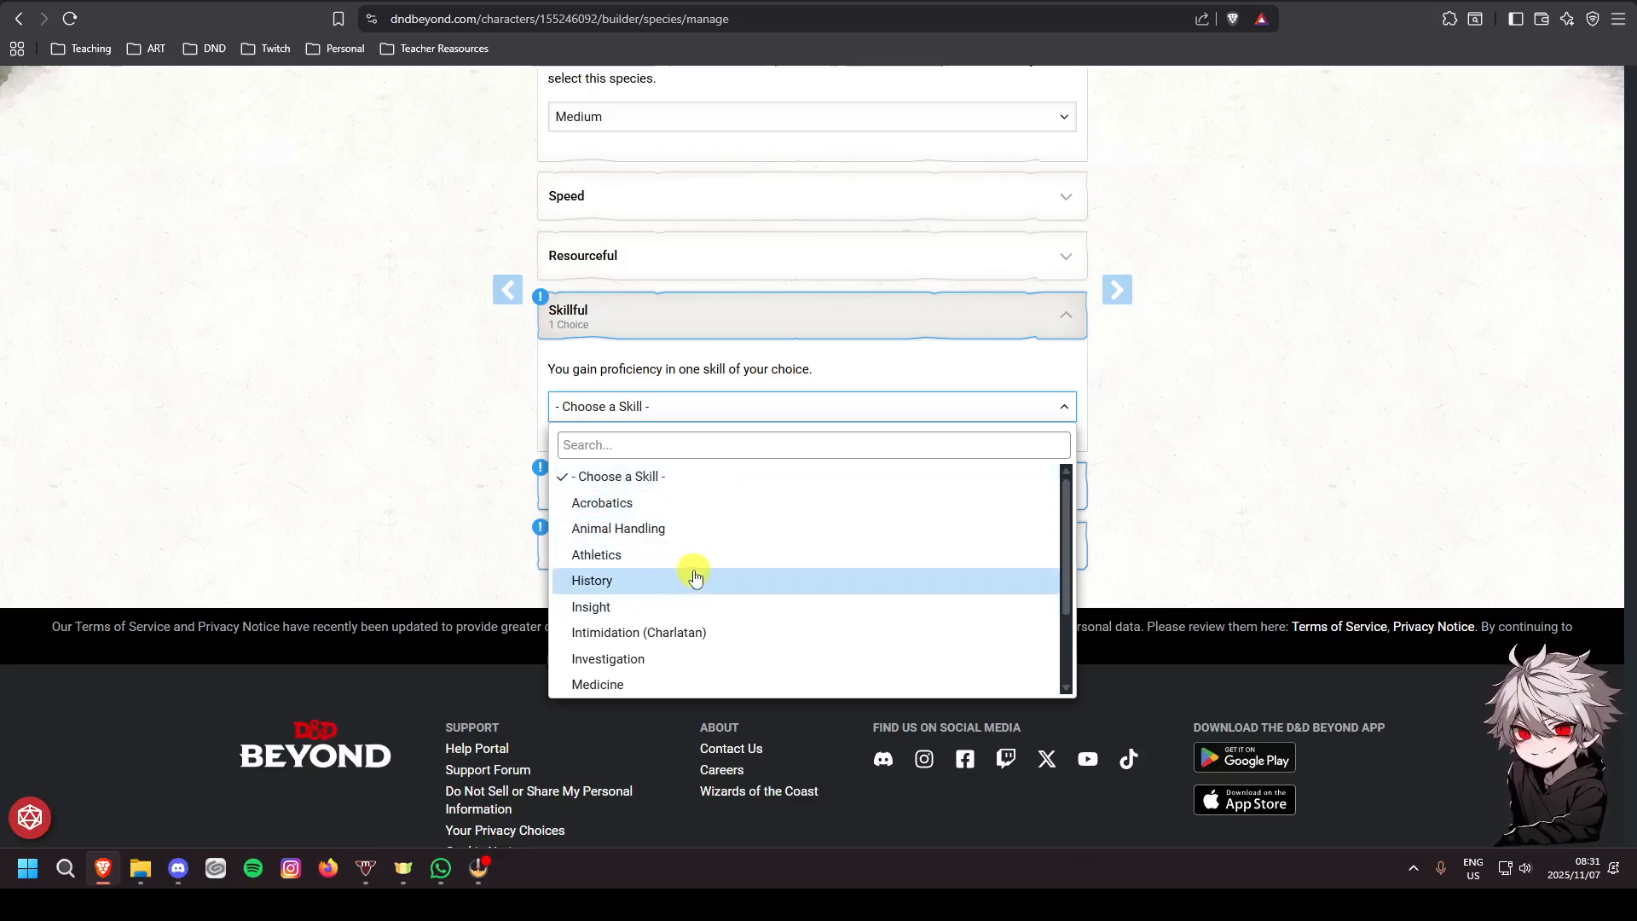
{"action": "scroll", "coordinate": [707, 576], "scroll_direction": "down", "scroll_amount": 2}
{"action": "scroll", "coordinate": [734, 546], "scroll_direction": "up", "scroll_amount": 2}
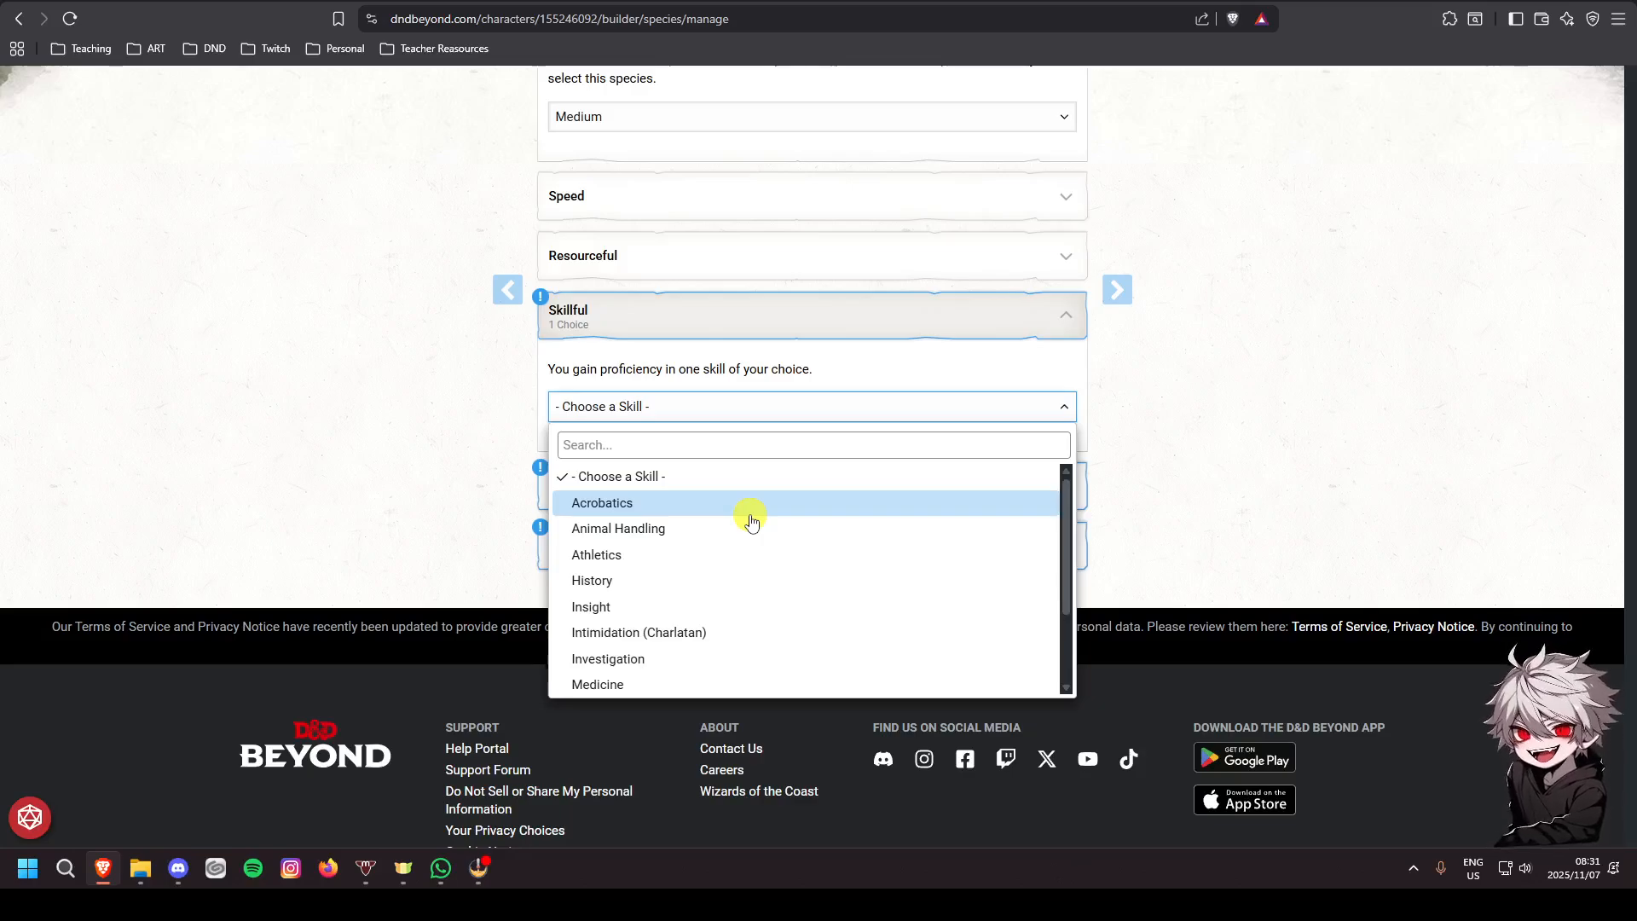
{"action": "scroll", "coordinate": [750, 522], "scroll_direction": "down", "scroll_amount": 2}
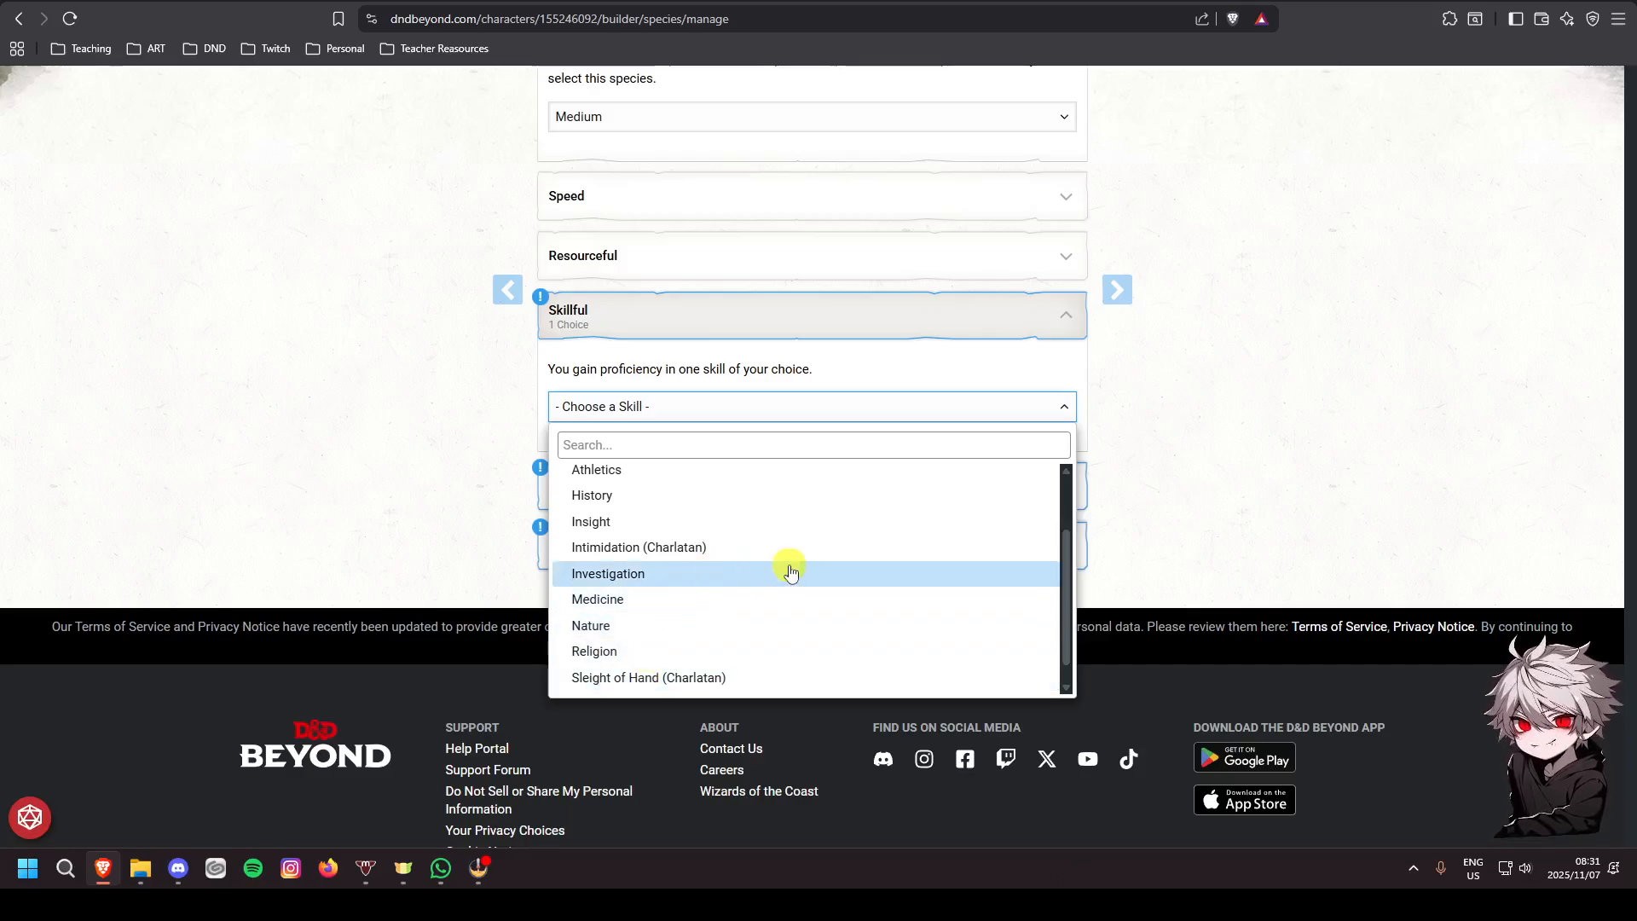
{"action": "scroll", "coordinate": [648, 674], "scroll_direction": "down", "scroll_amount": 1}
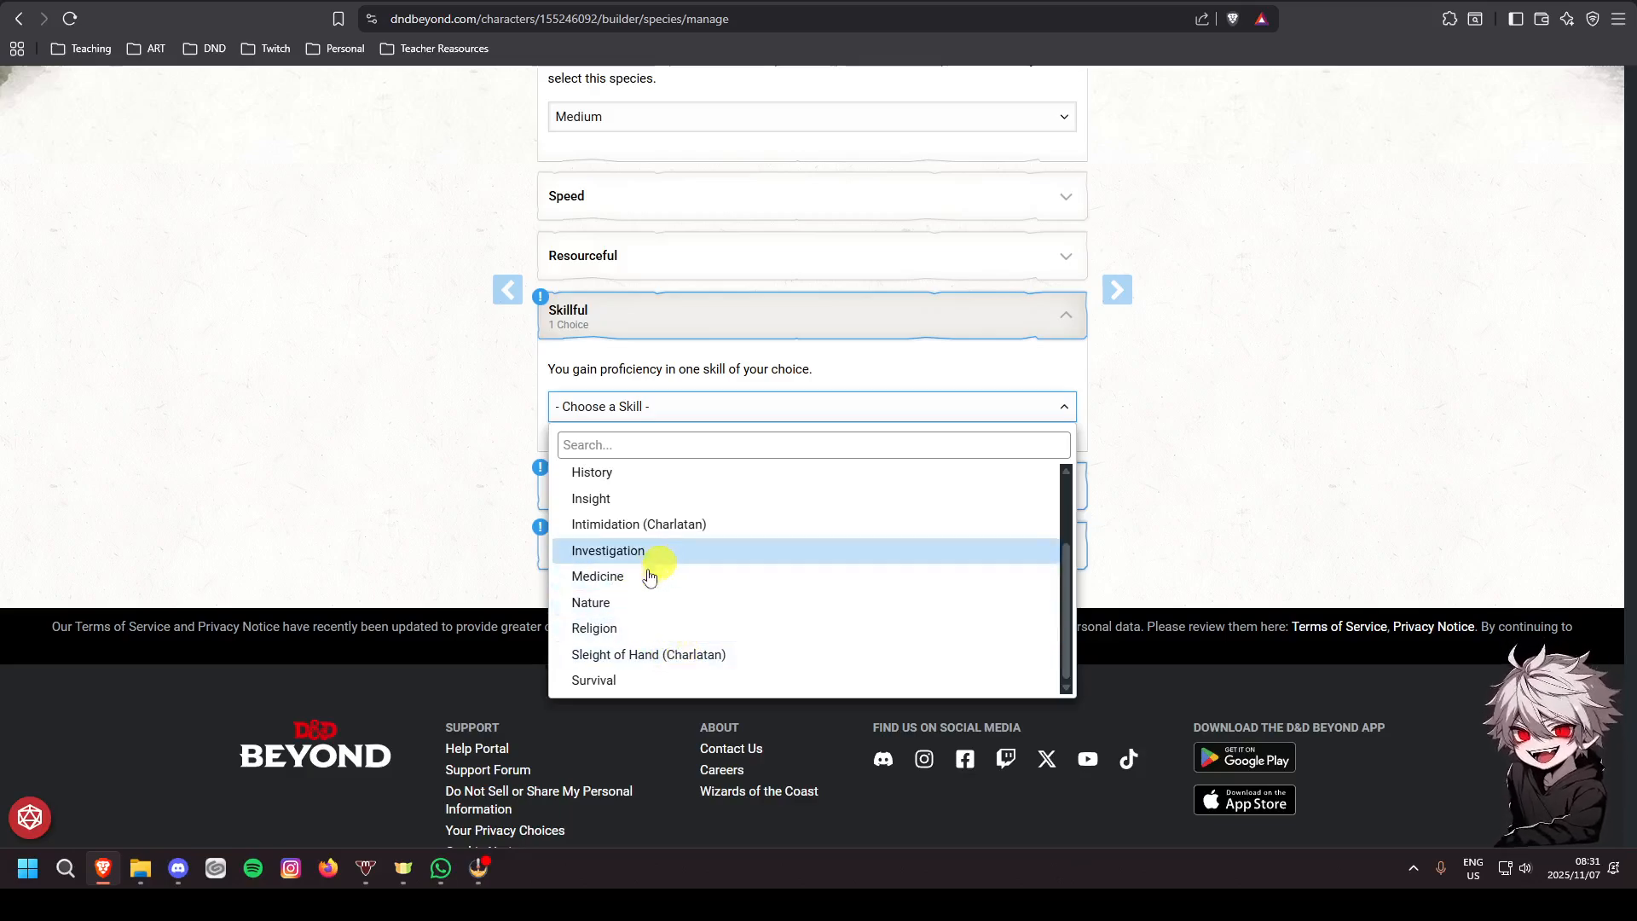
{"action": "scroll", "coordinate": [656, 659], "scroll_direction": "up", "scroll_amount": 3}
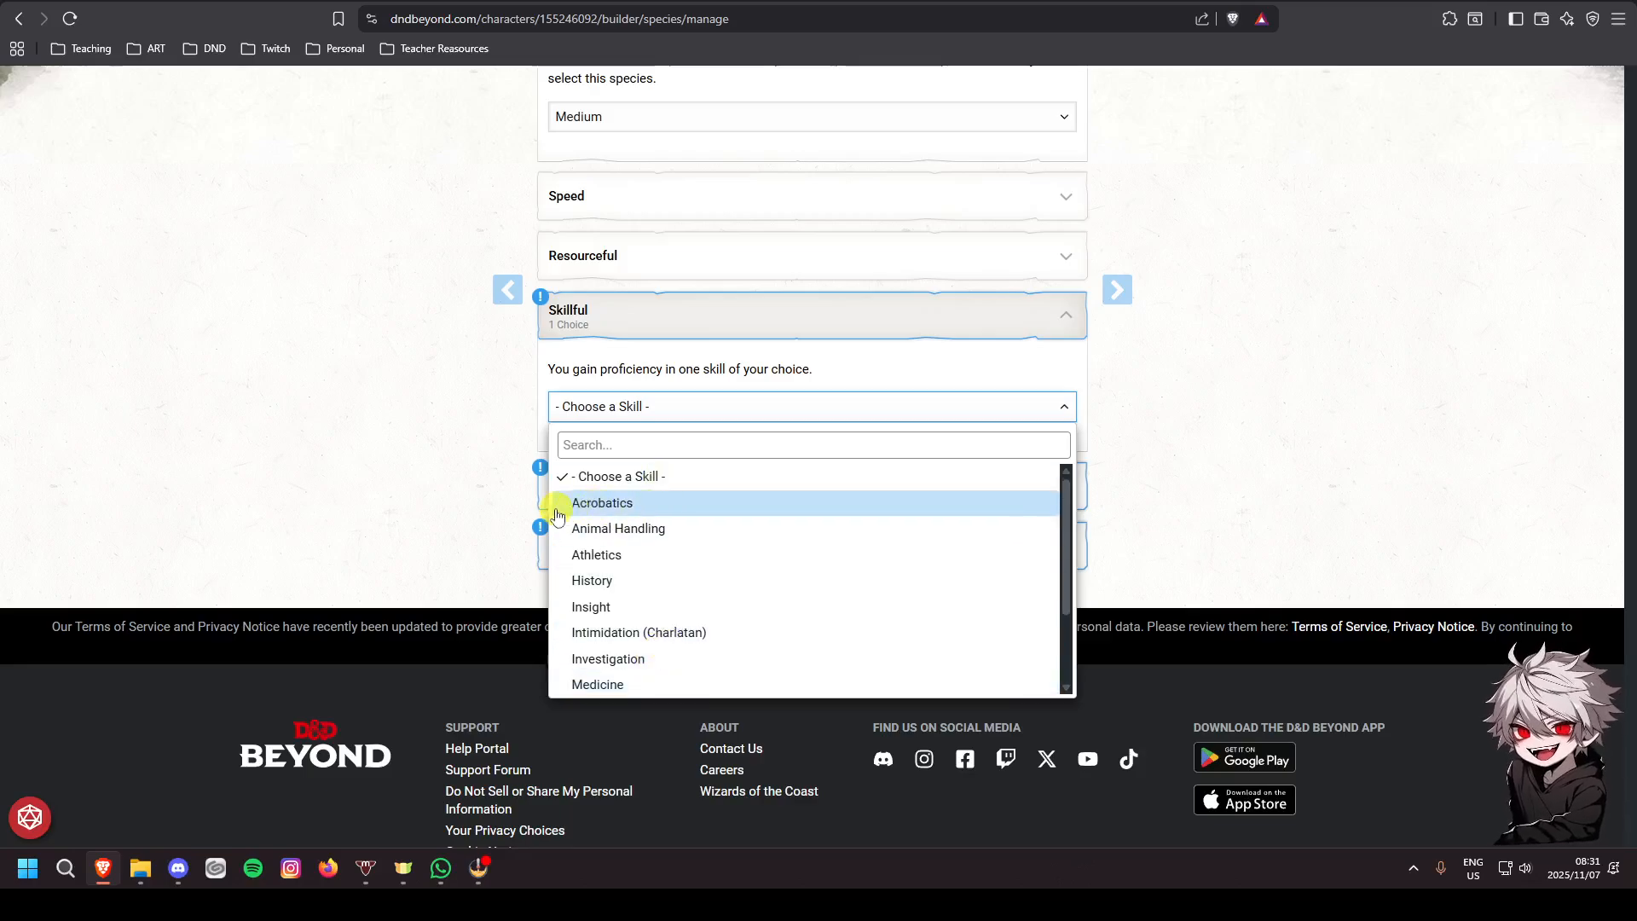
{"action": "left_click", "coordinate": [625, 510]}
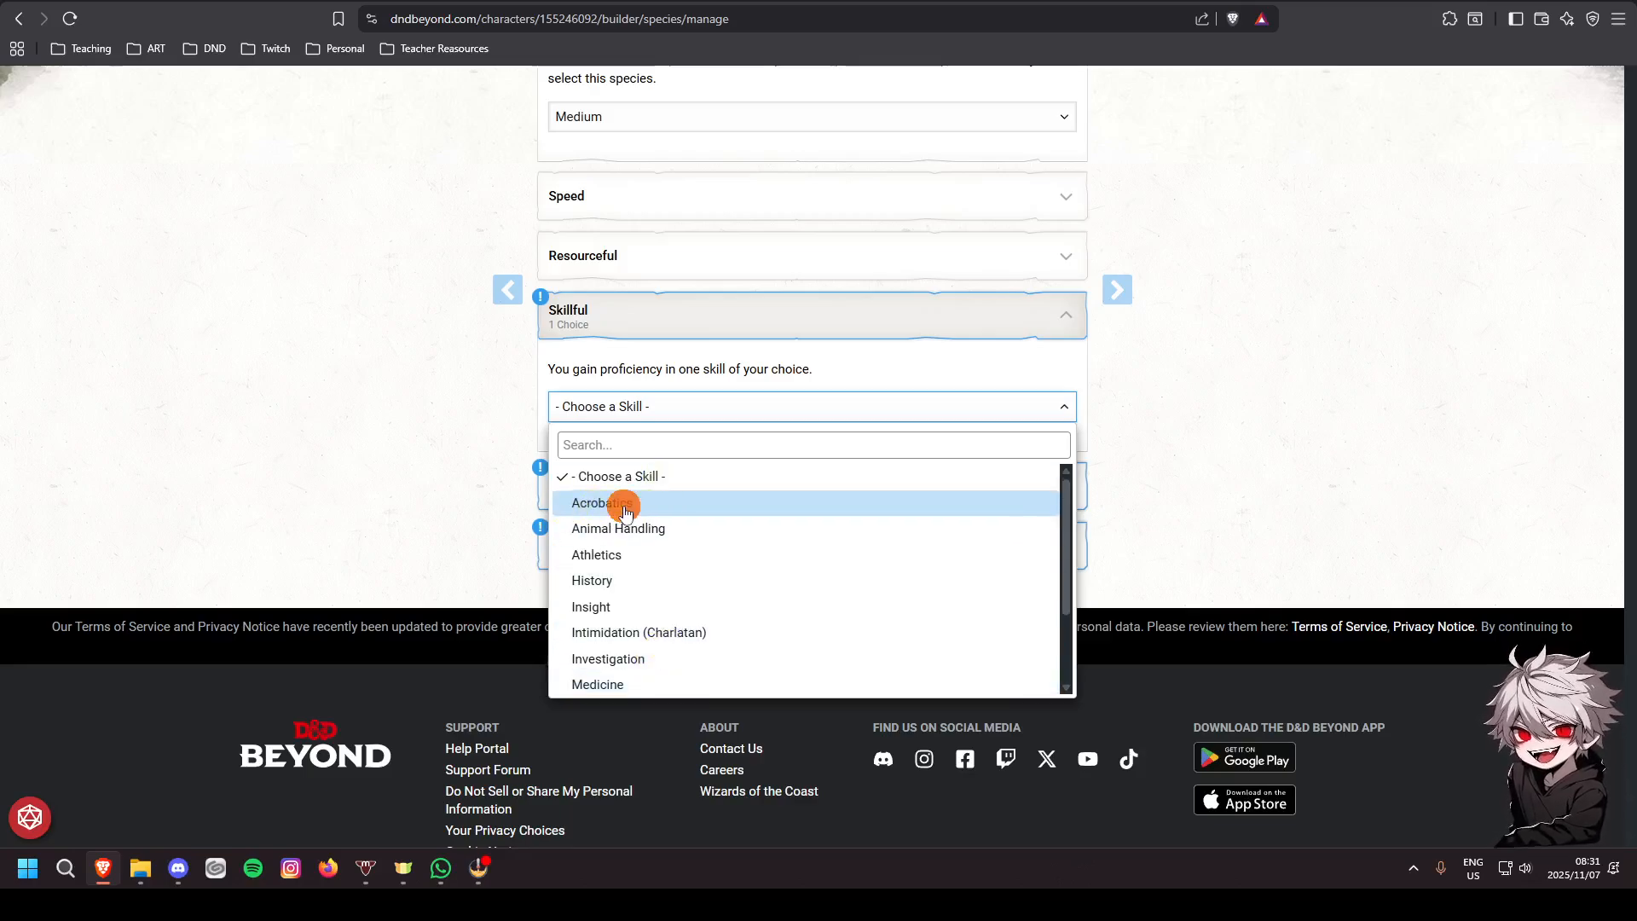
Expand the Versatile trait and choose Musician as its Origin feat
{"action": "left_click", "coordinate": [643, 504]}
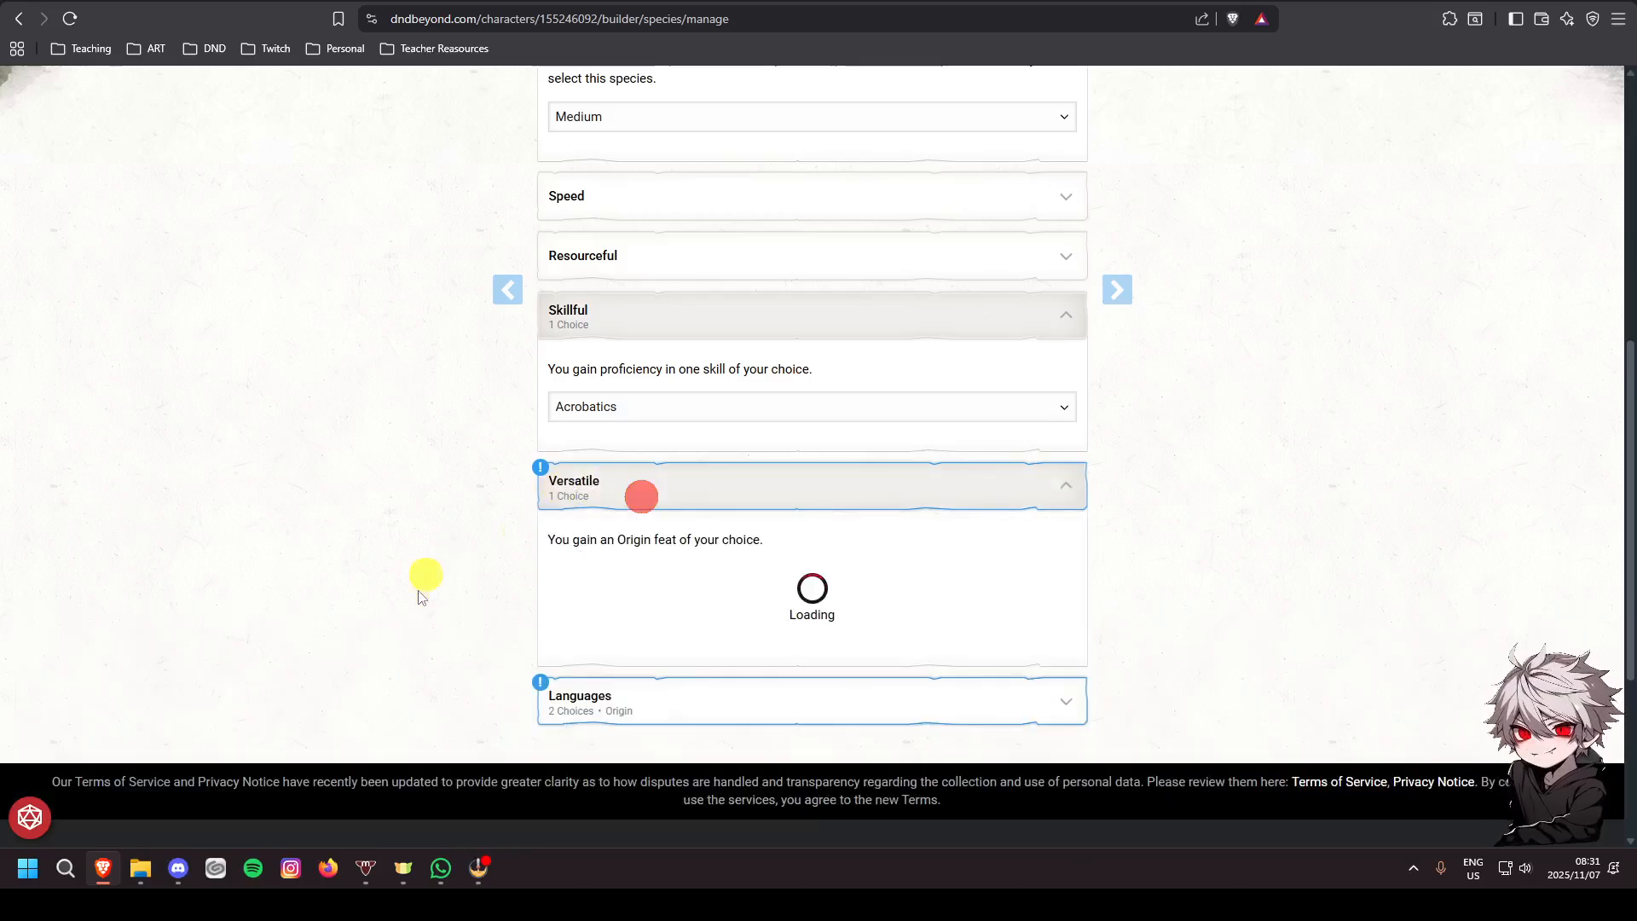
{"action": "left_click", "coordinate": [716, 578]}
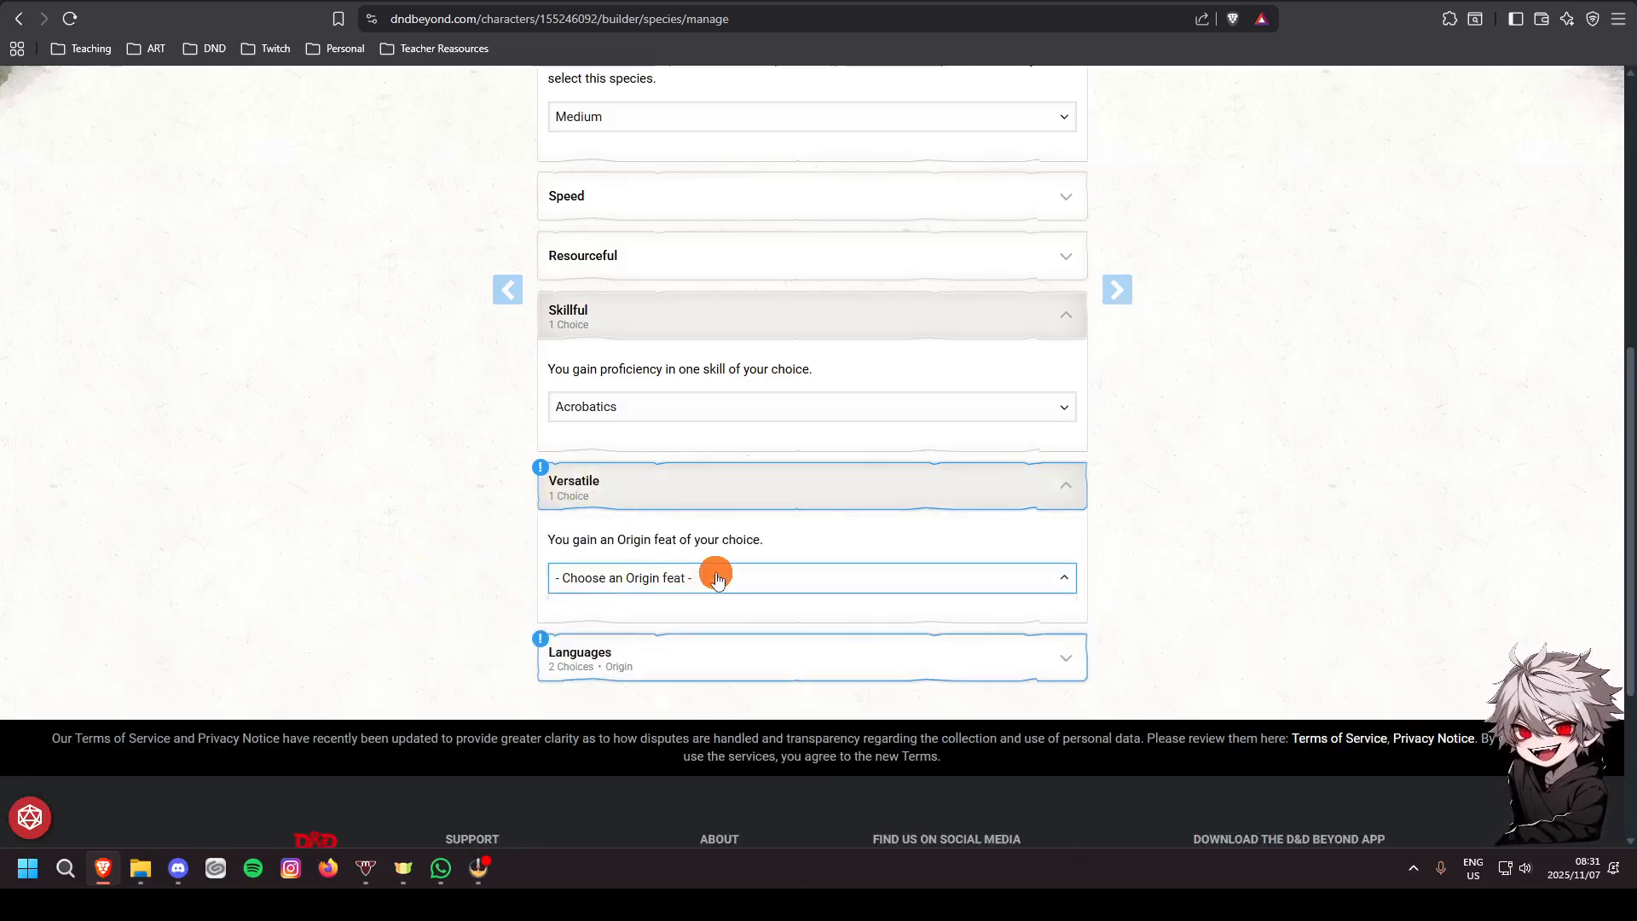
{"action": "left_click", "coordinate": [959, 589]}
{"action": "scroll", "coordinate": [1115, 586], "scroll_direction": "down", "scroll_amount": 2}
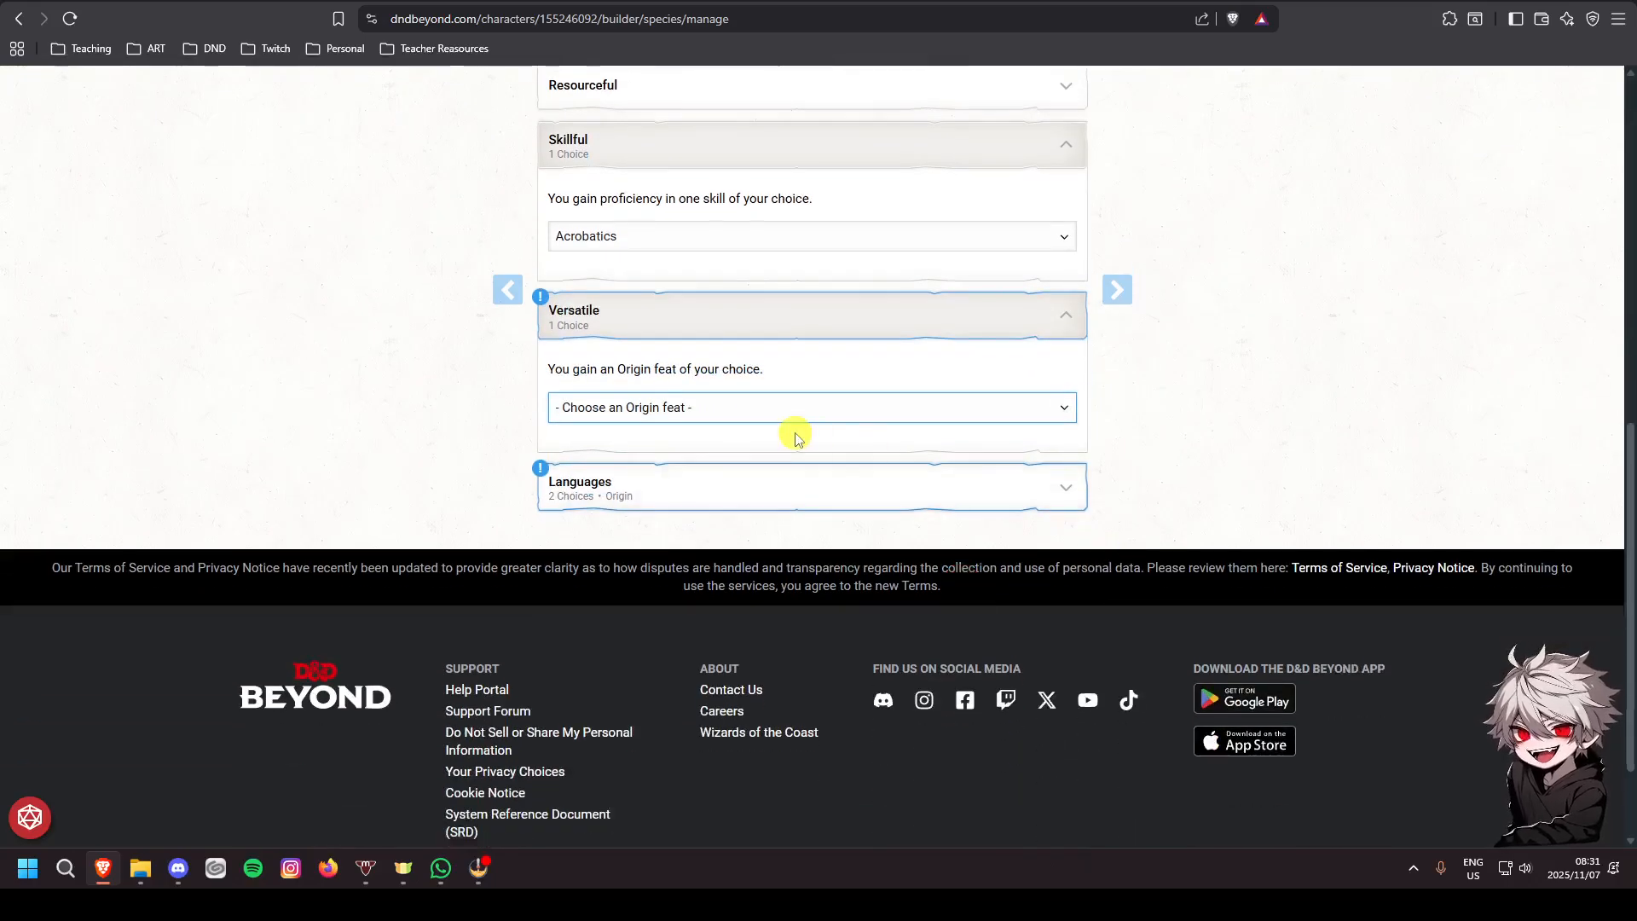
{"action": "left_click", "coordinate": [793, 431]}
{"action": "left_click", "coordinate": [807, 407]}
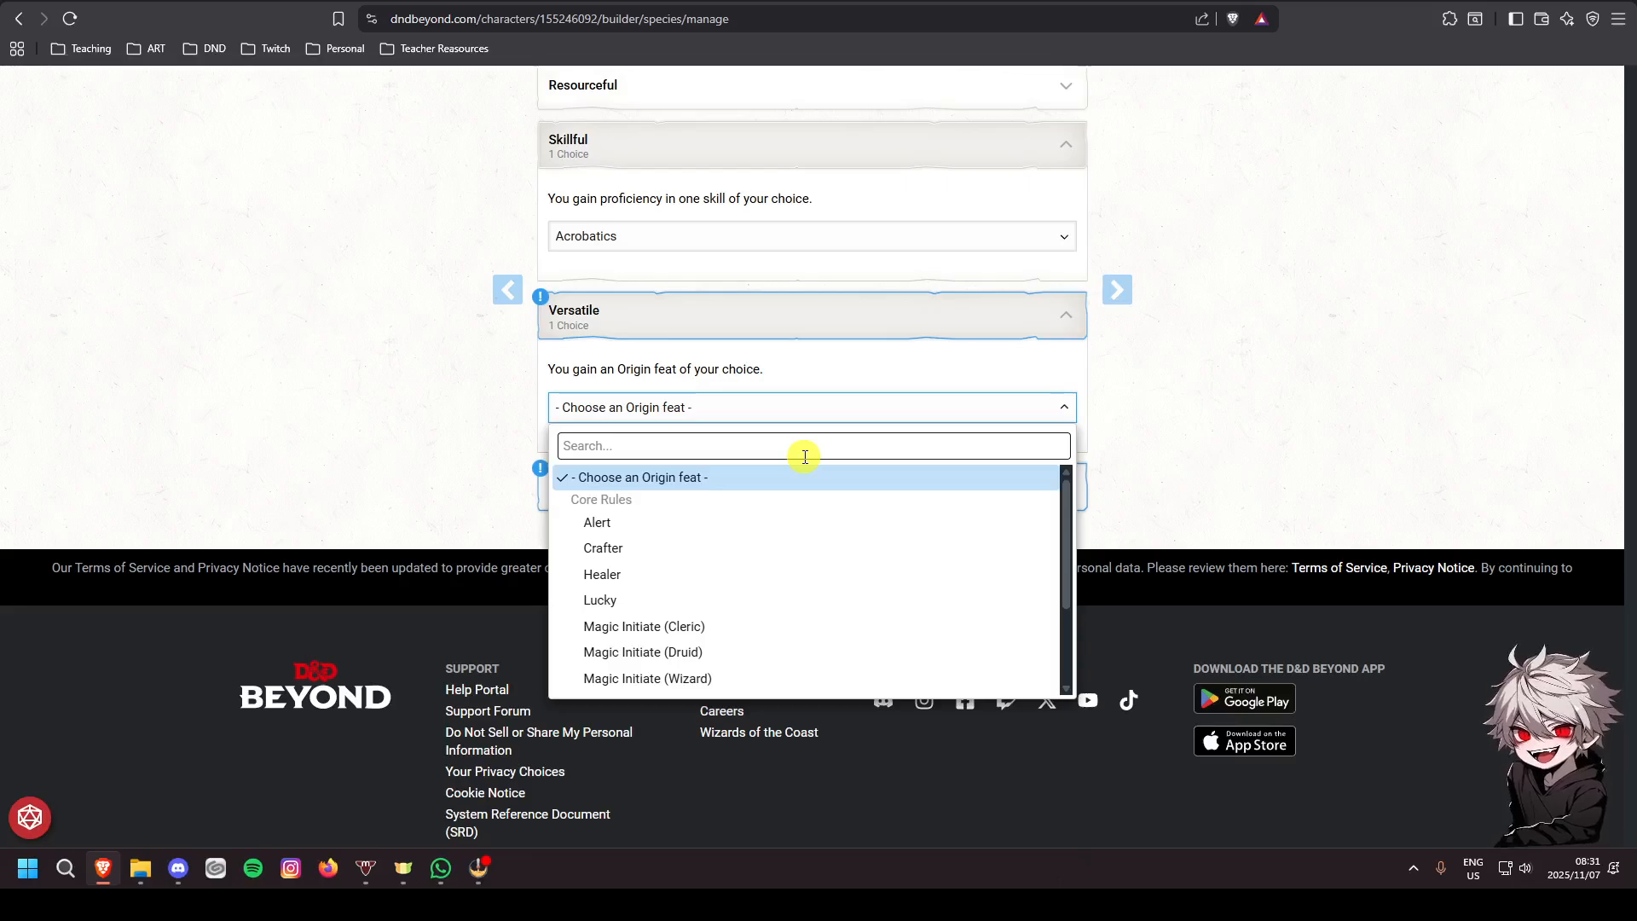
{"action": "scroll", "coordinate": [724, 629], "scroll_direction": "down", "scroll_amount": 2}
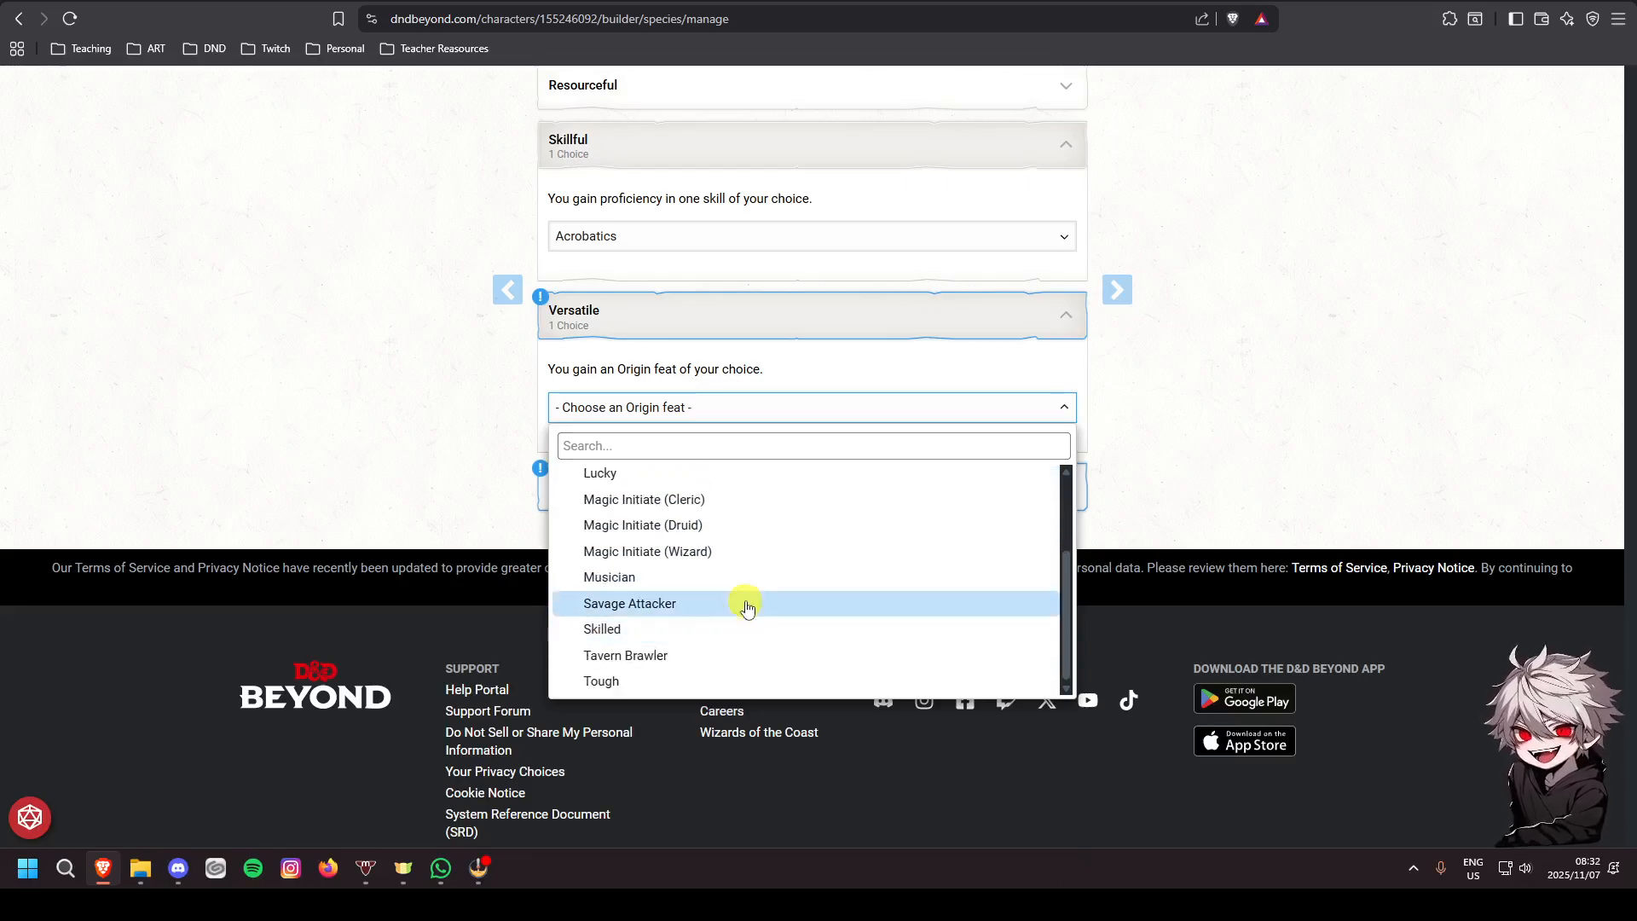
{"action": "left_click", "coordinate": [637, 580]}
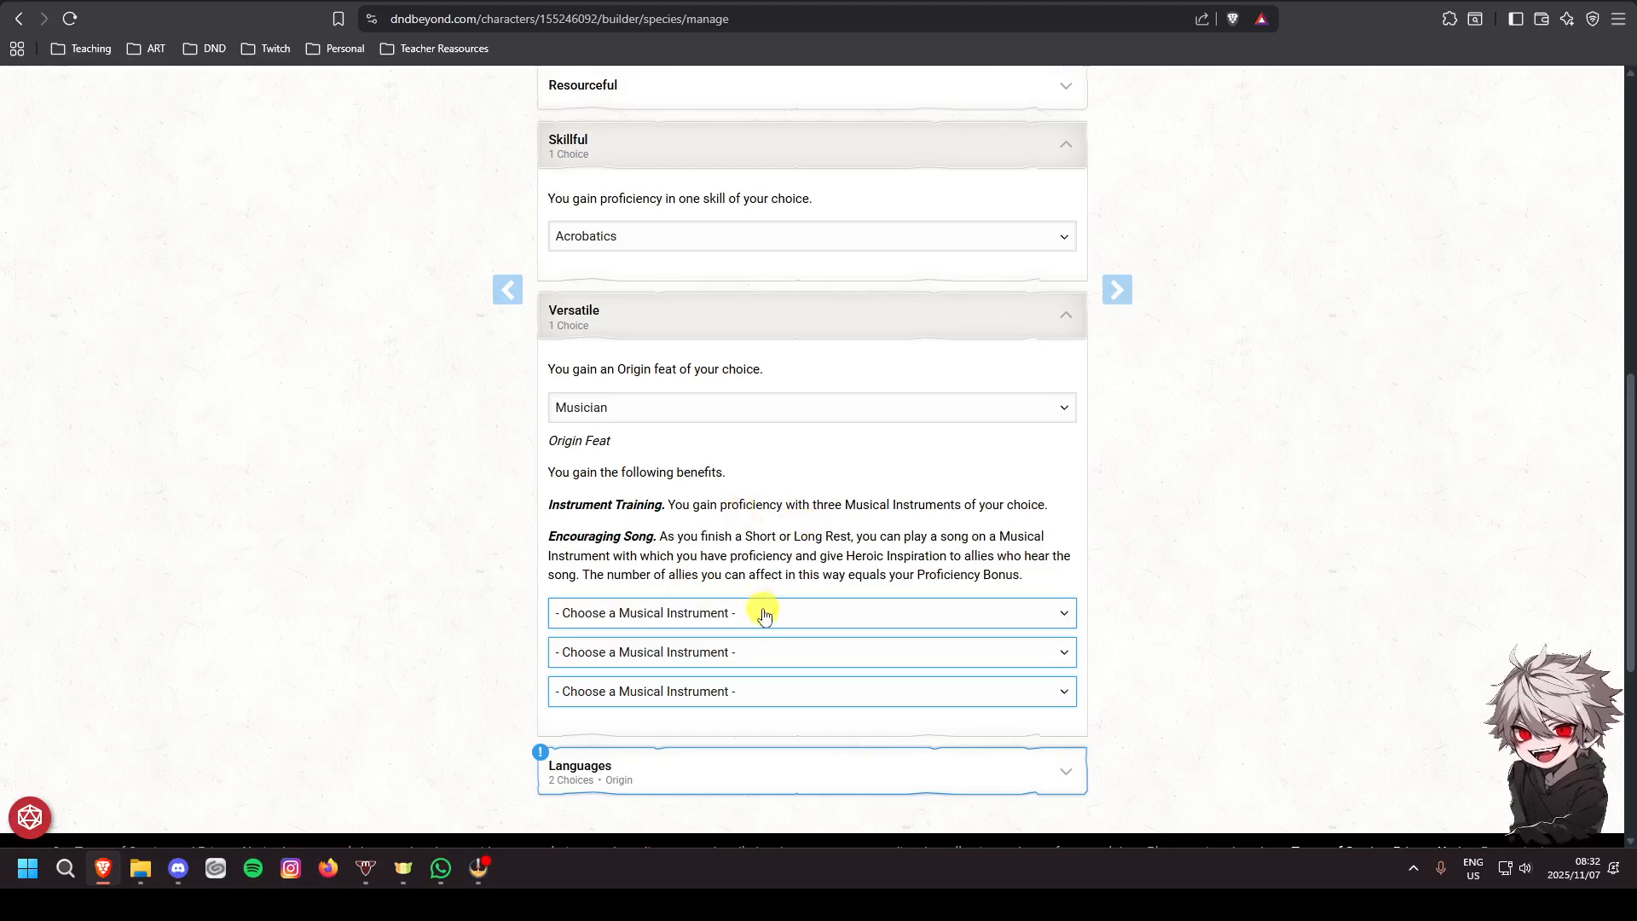
Change the Versatile trait's Origin feat to Skilled
{"action": "left_click", "coordinate": [727, 409]}
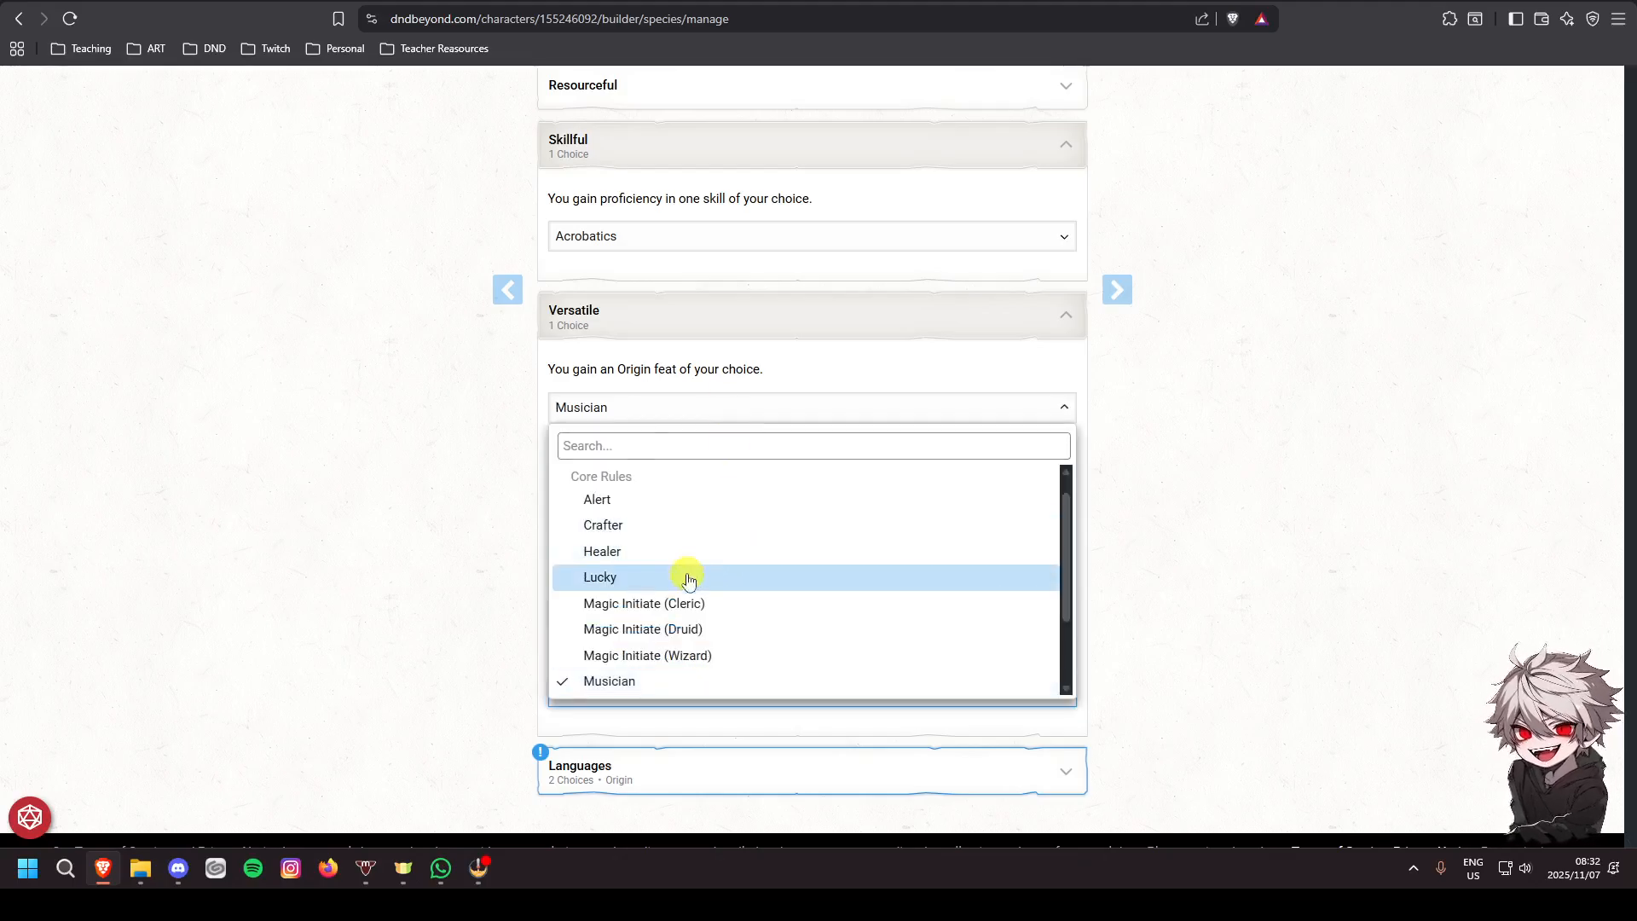
{"action": "scroll", "coordinate": [685, 597], "scroll_direction": "down", "scroll_amount": 1}
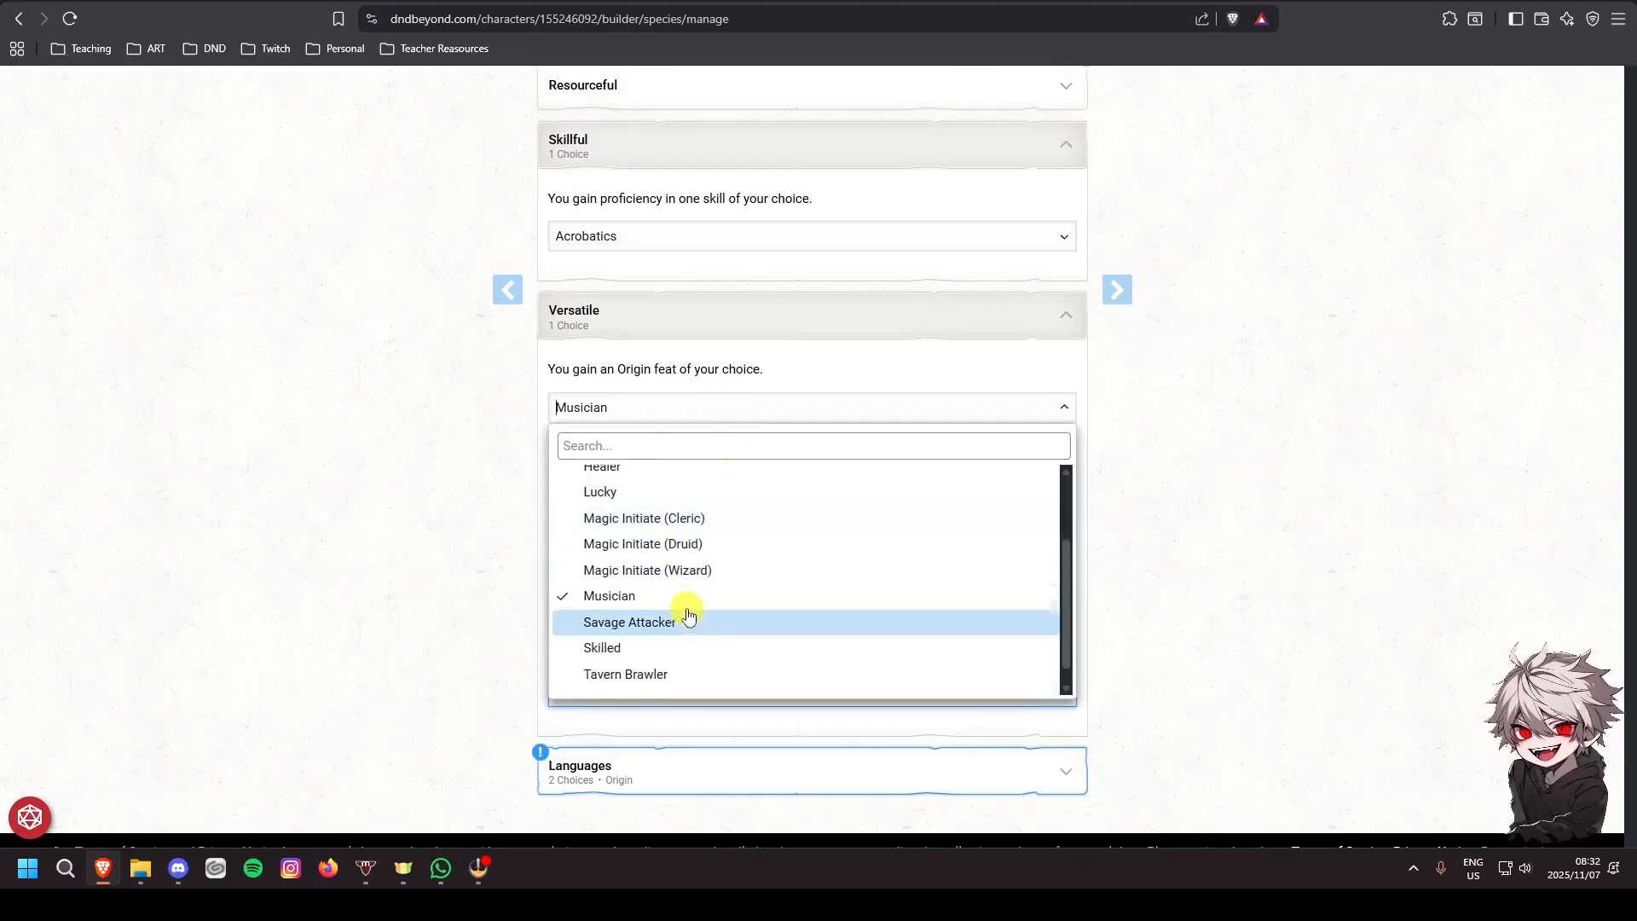
{"action": "left_click", "coordinate": [611, 659]}
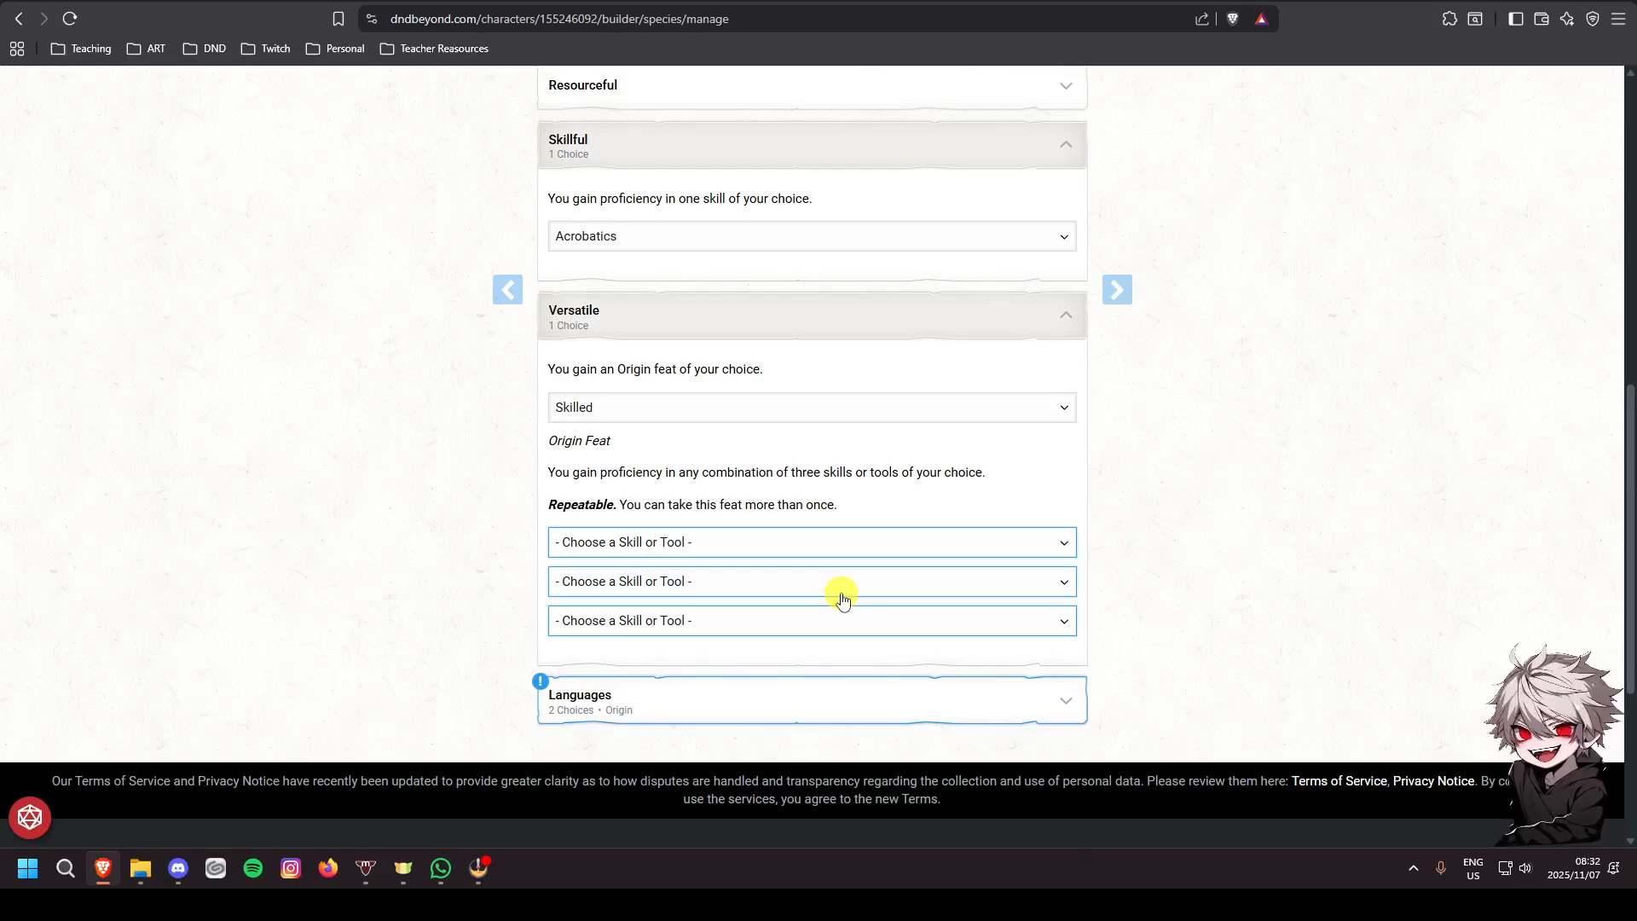
Choose Investigation as the first skill or tool proficiency of the Skilled feat
{"action": "left_click", "coordinate": [857, 552]}
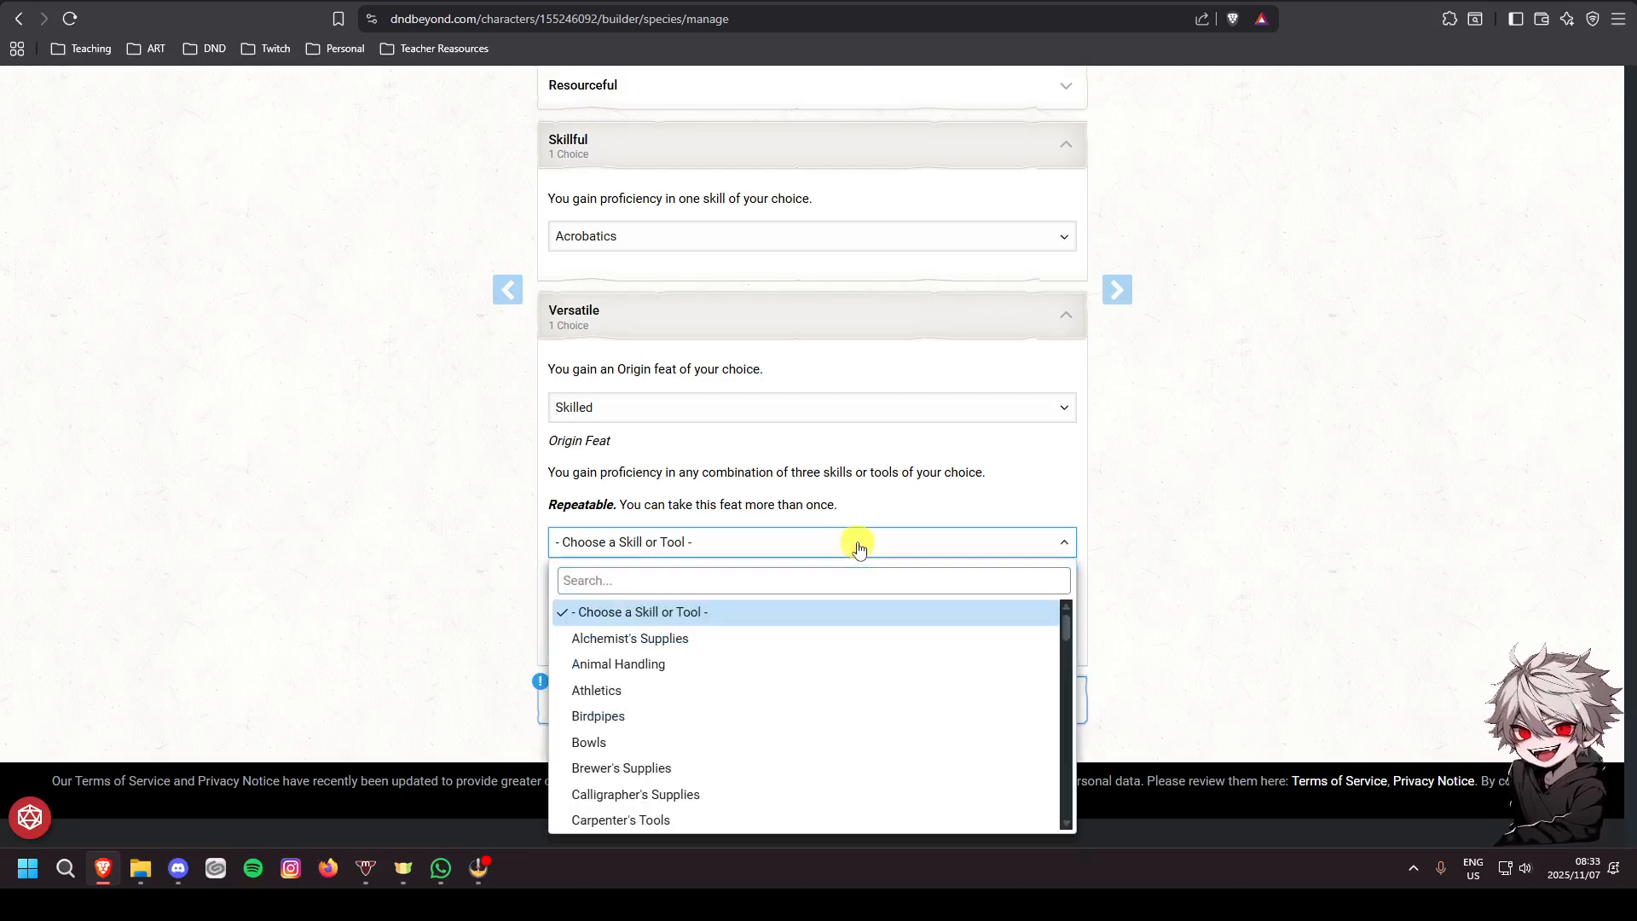
{"action": "scroll", "coordinate": [759, 686], "scroll_direction": "down", "scroll_amount": 2}
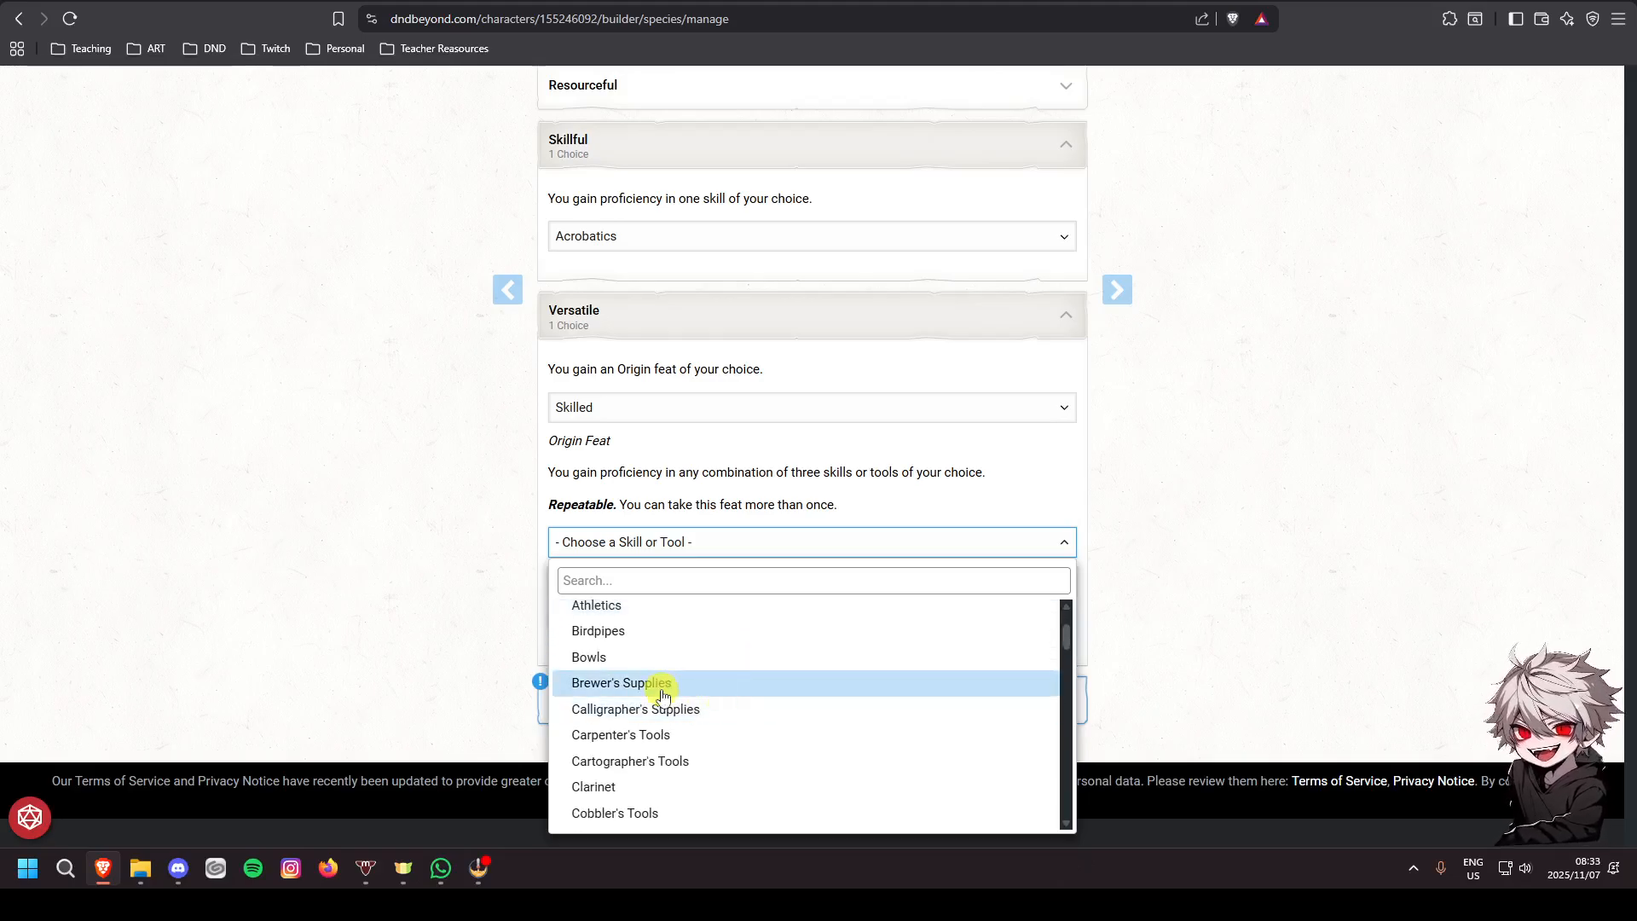
{"action": "scroll", "coordinate": [665, 701], "scroll_direction": "down", "scroll_amount": 4}
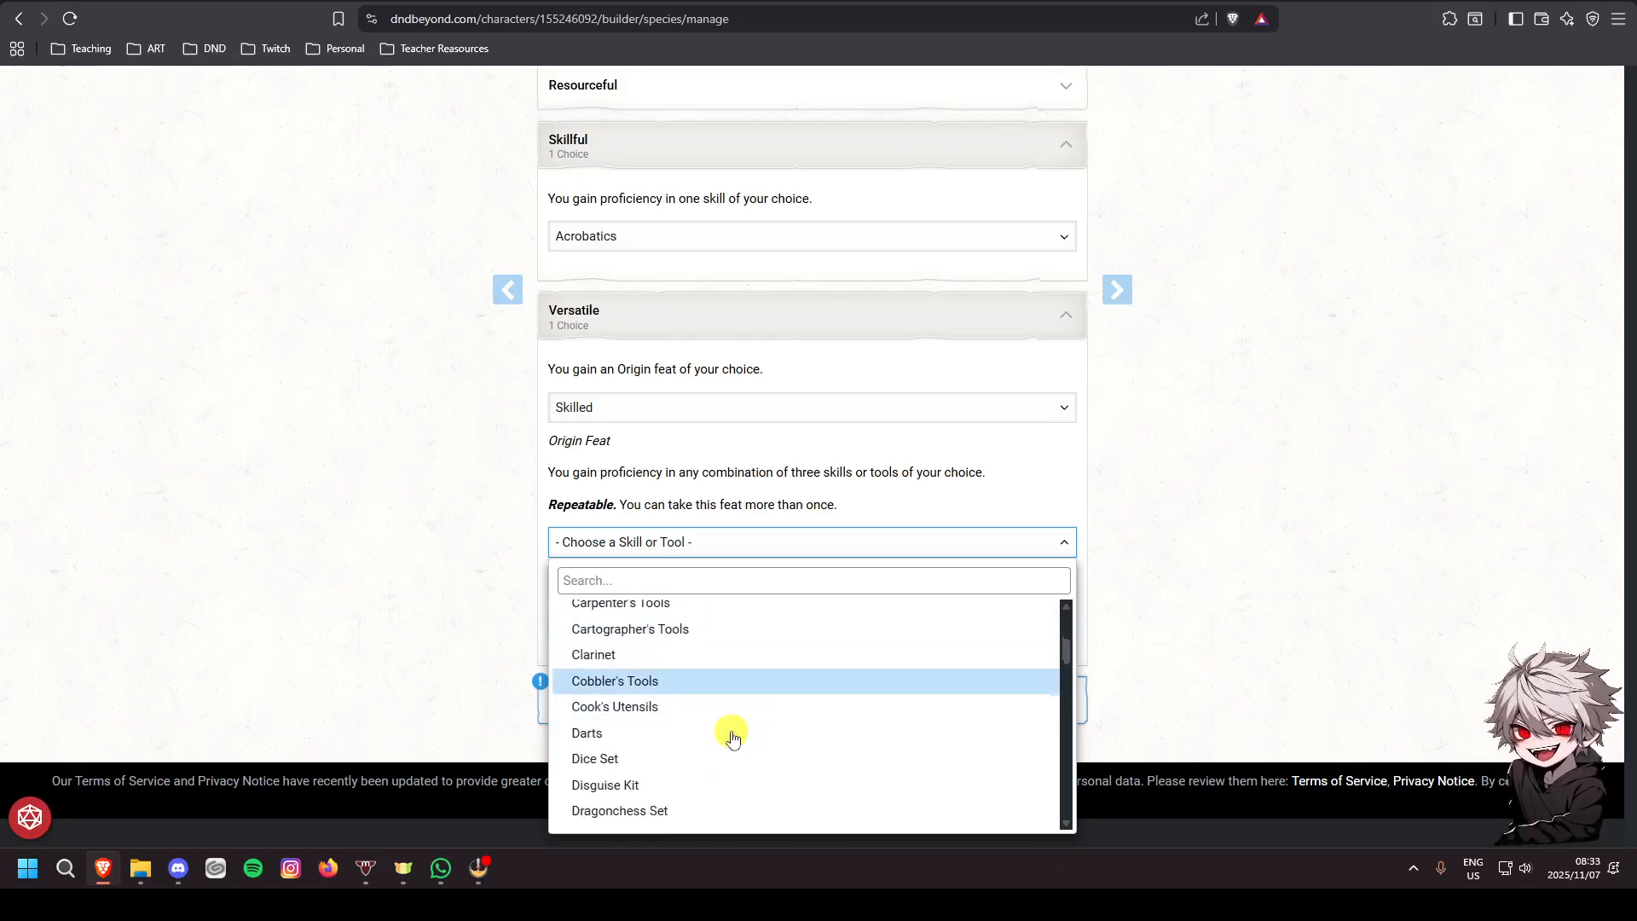
{"action": "scroll", "coordinate": [716, 750], "scroll_direction": "down", "scroll_amount": 2}
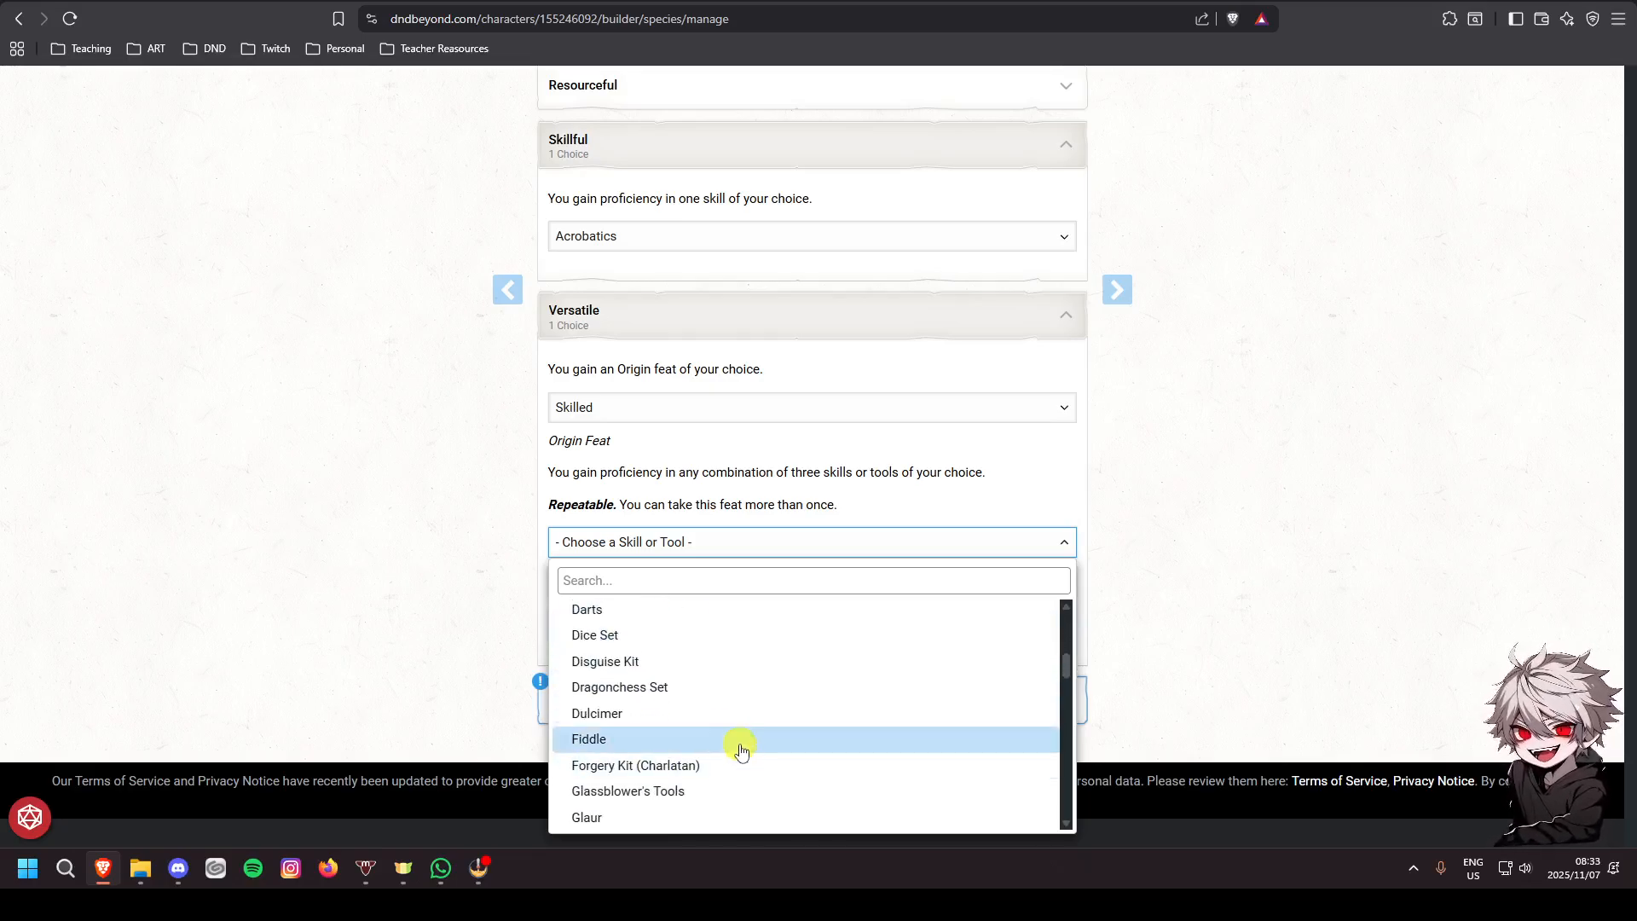
{"action": "scroll", "coordinate": [740, 742], "scroll_direction": "down", "scroll_amount": 2}
{"action": "scroll", "coordinate": [739, 733], "scroll_direction": "down", "scroll_amount": 3}
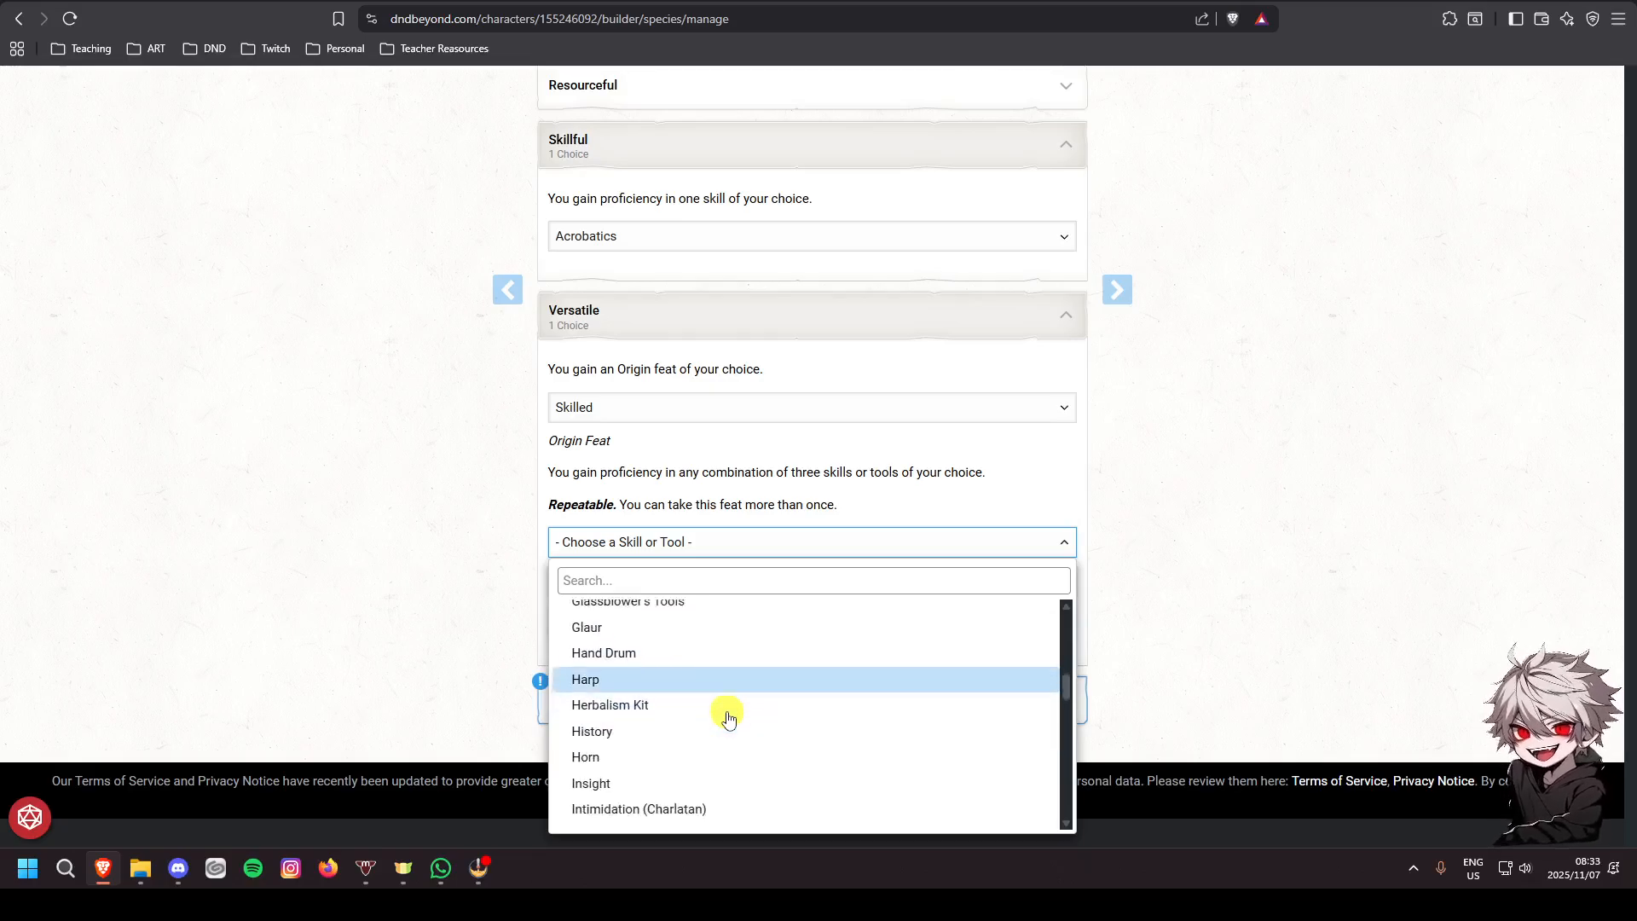
{"action": "scroll", "coordinate": [742, 686], "scroll_direction": "down", "scroll_amount": 3}
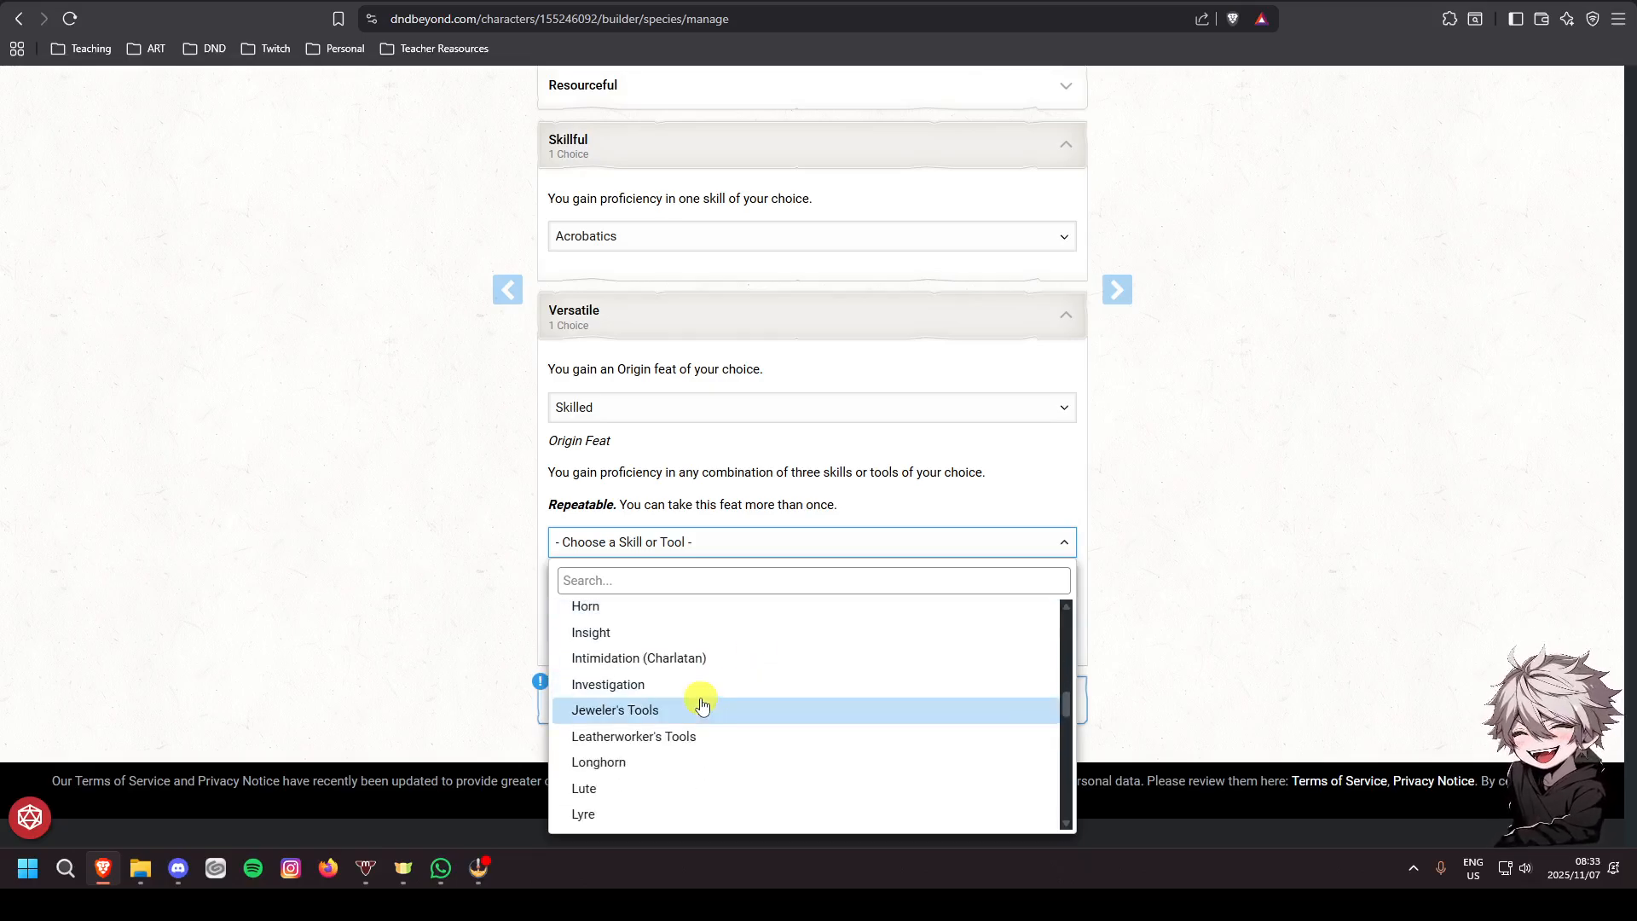
{"action": "left_click", "coordinate": [588, 693]}
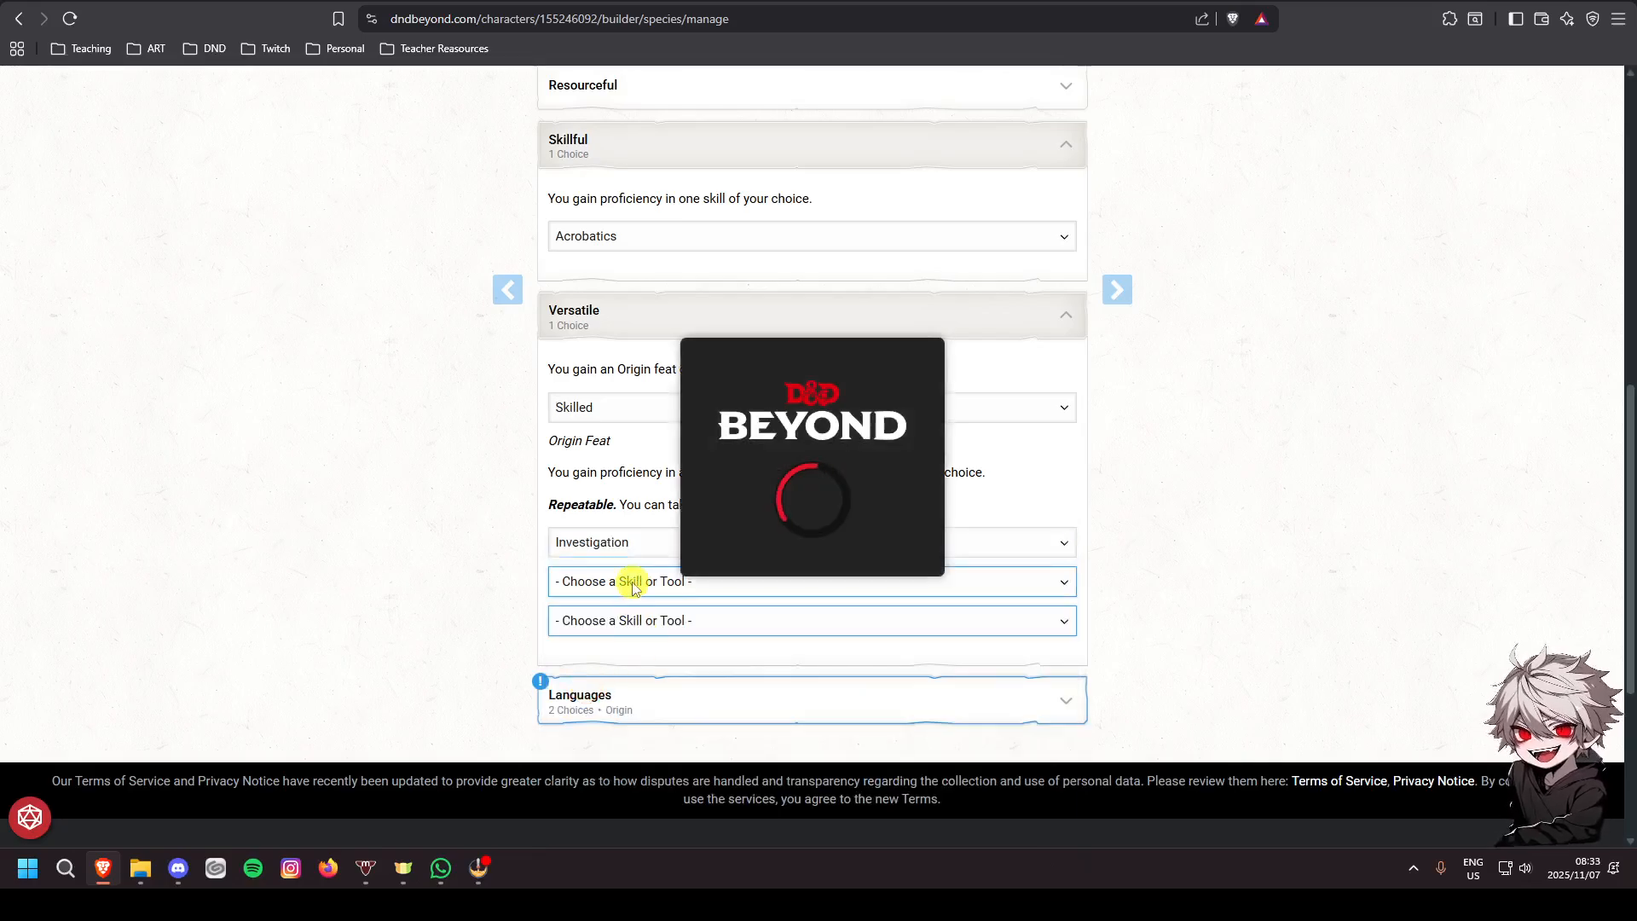
{"action": "left_click", "coordinate": [632, 581]}
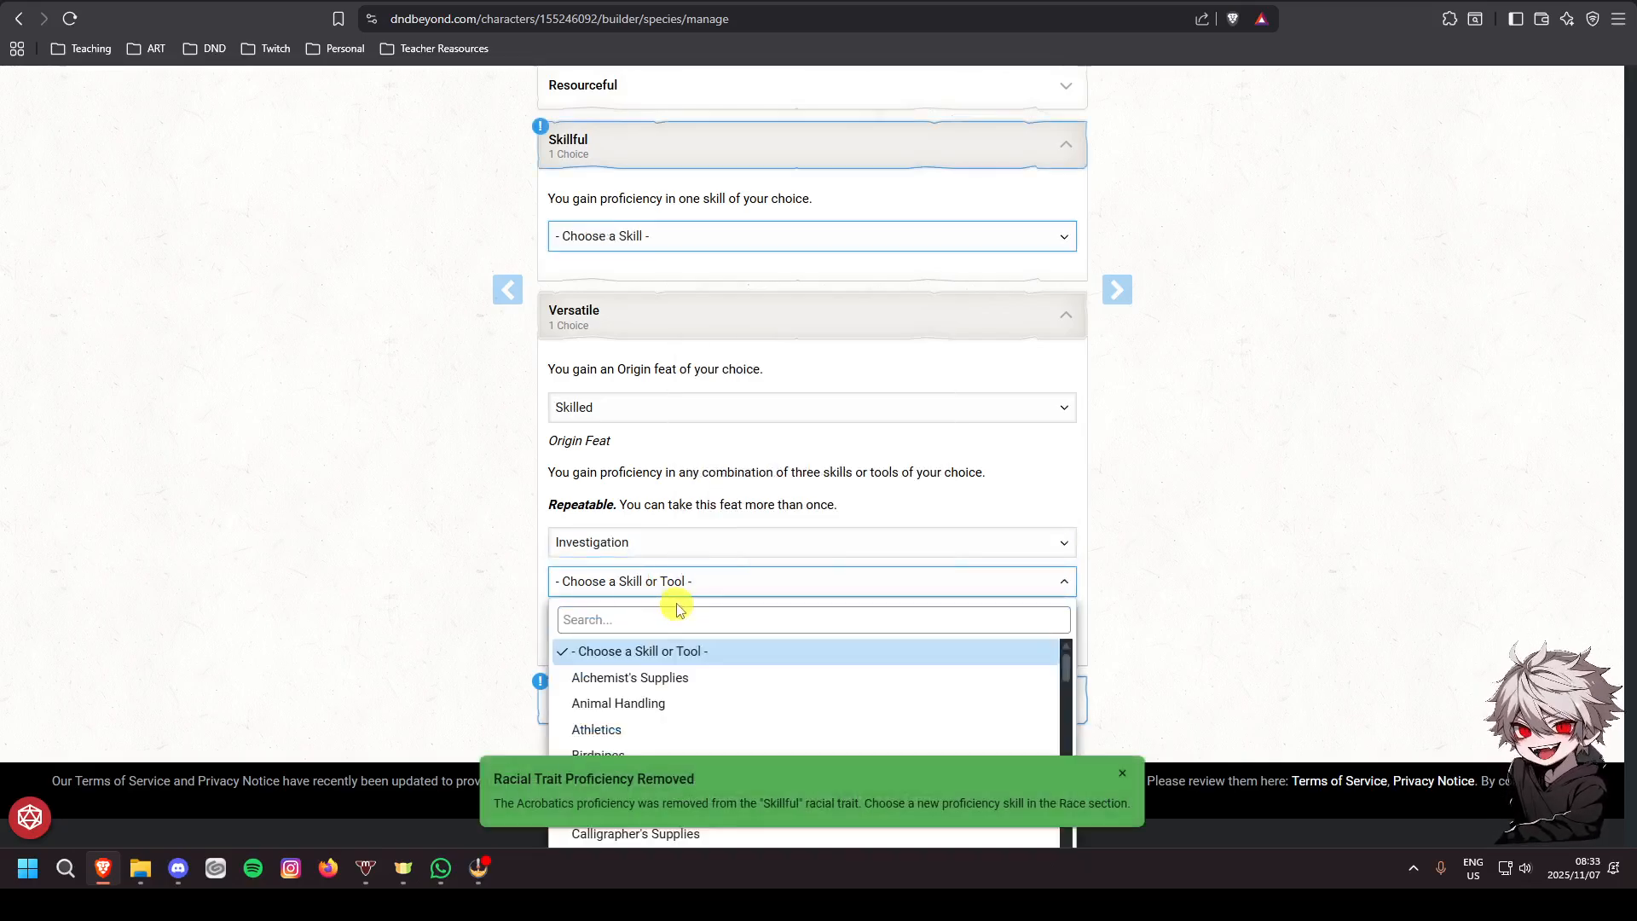
{"action": "left_click", "coordinate": [694, 545]}
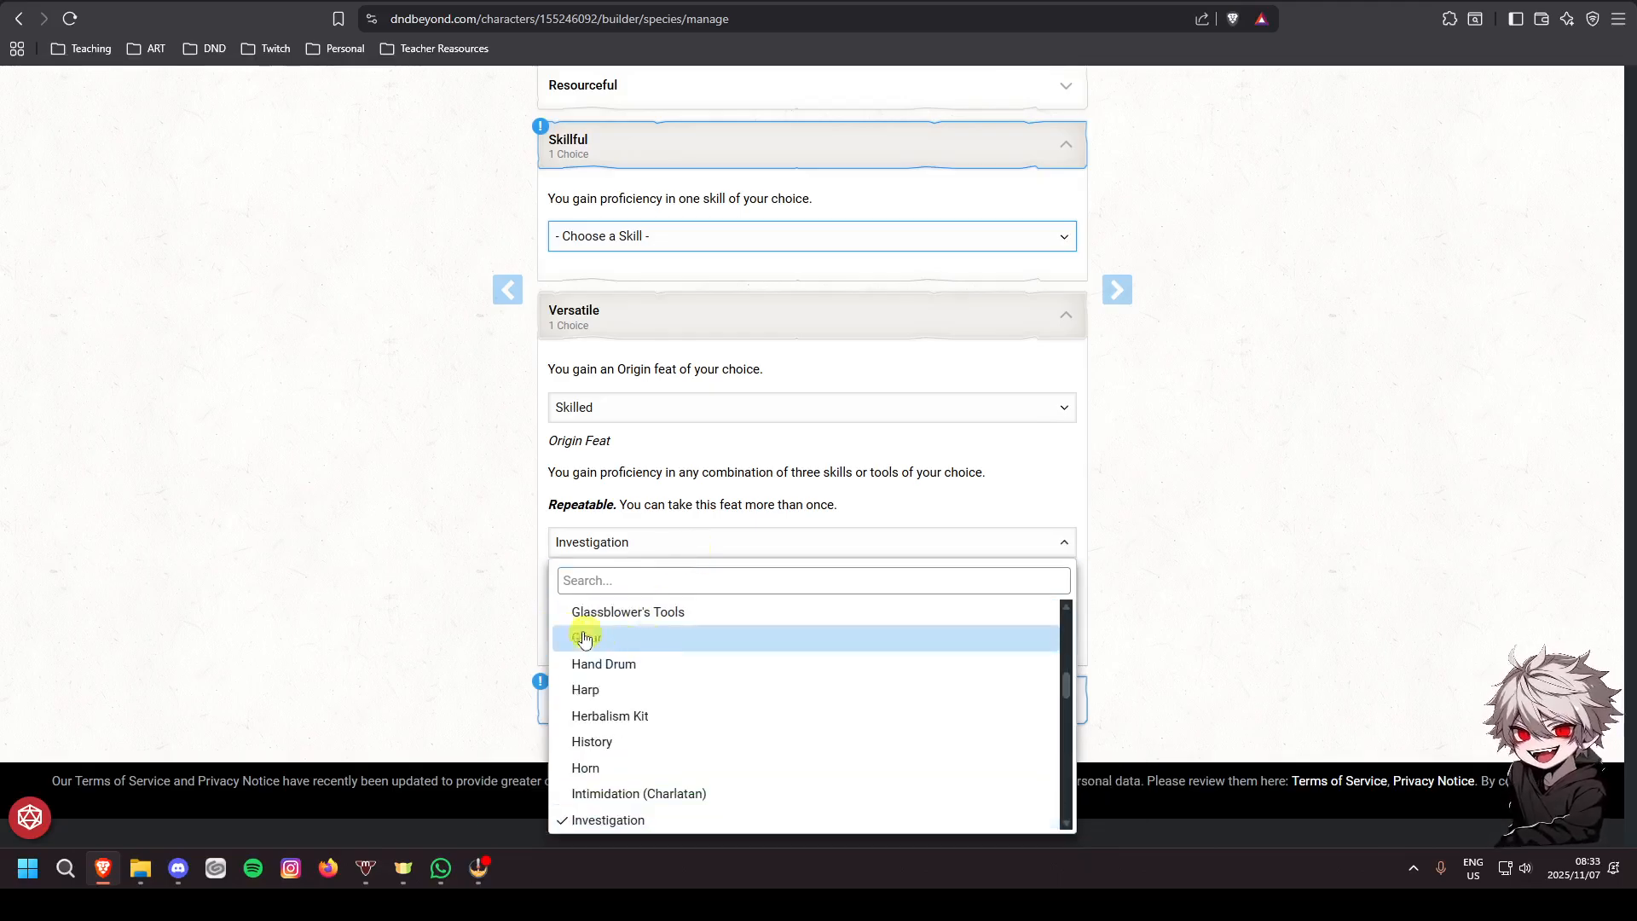
{"action": "left_click", "coordinate": [1137, 548]}
Go back up to the Skillful trait of the Human species and collapse its section
{"action": "scroll", "coordinate": [1083, 611], "scroll_direction": "up", "scroll_amount": 5}
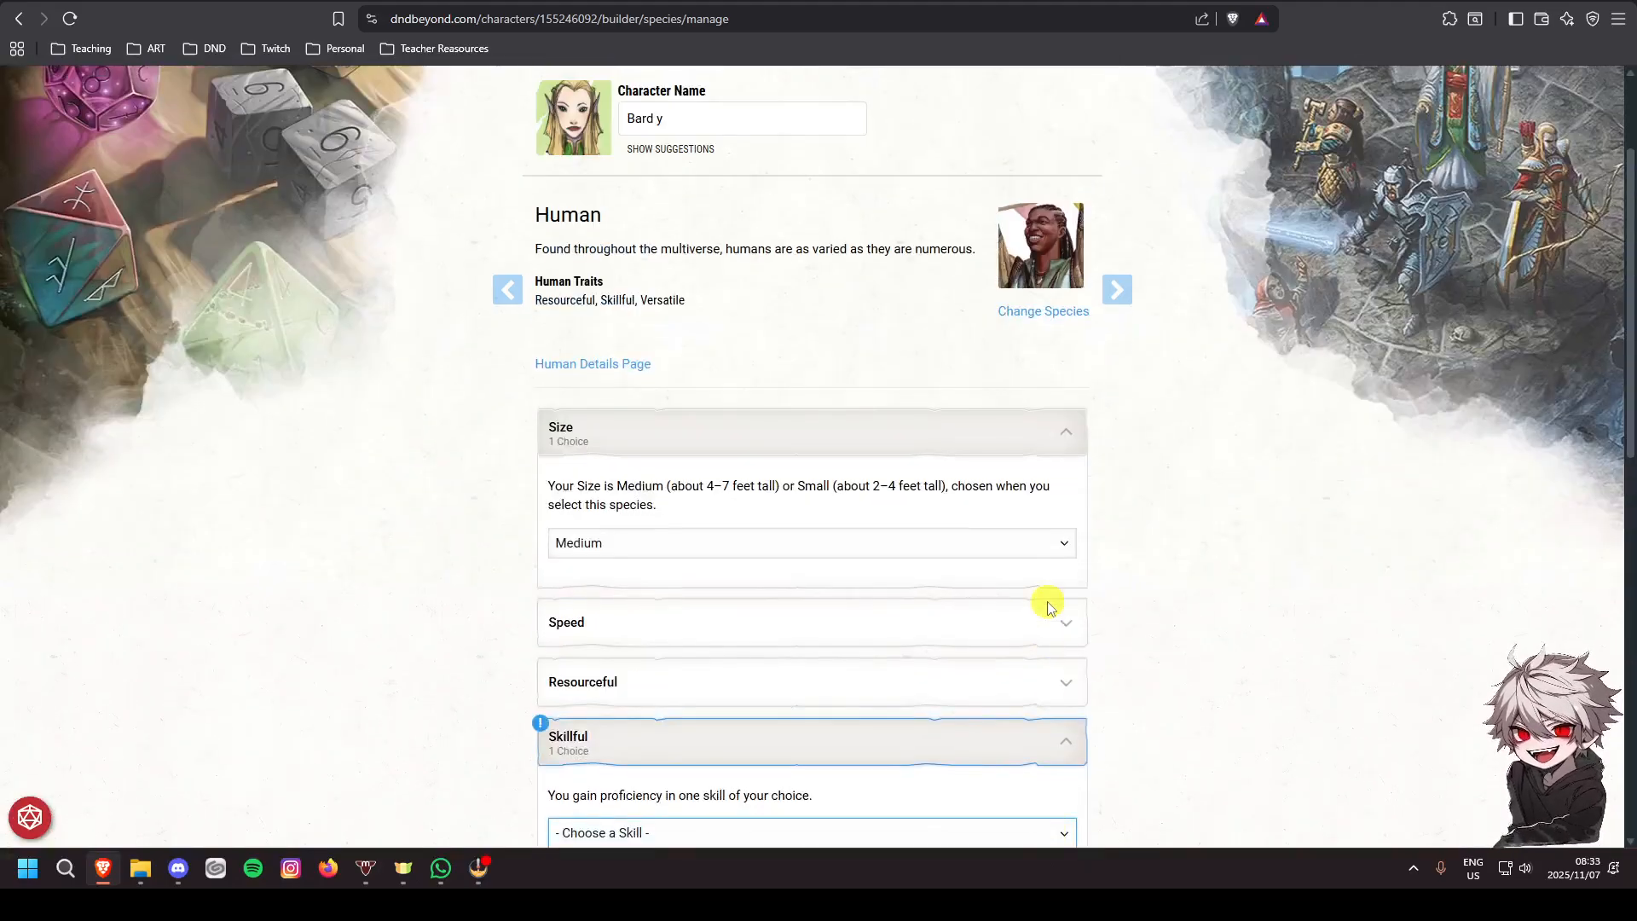
{"action": "left_click", "coordinate": [849, 582]}
{"action": "scroll", "coordinate": [853, 563], "scroll_direction": "down", "scroll_amount": 2}
{"action": "left_click", "coordinate": [877, 398]}
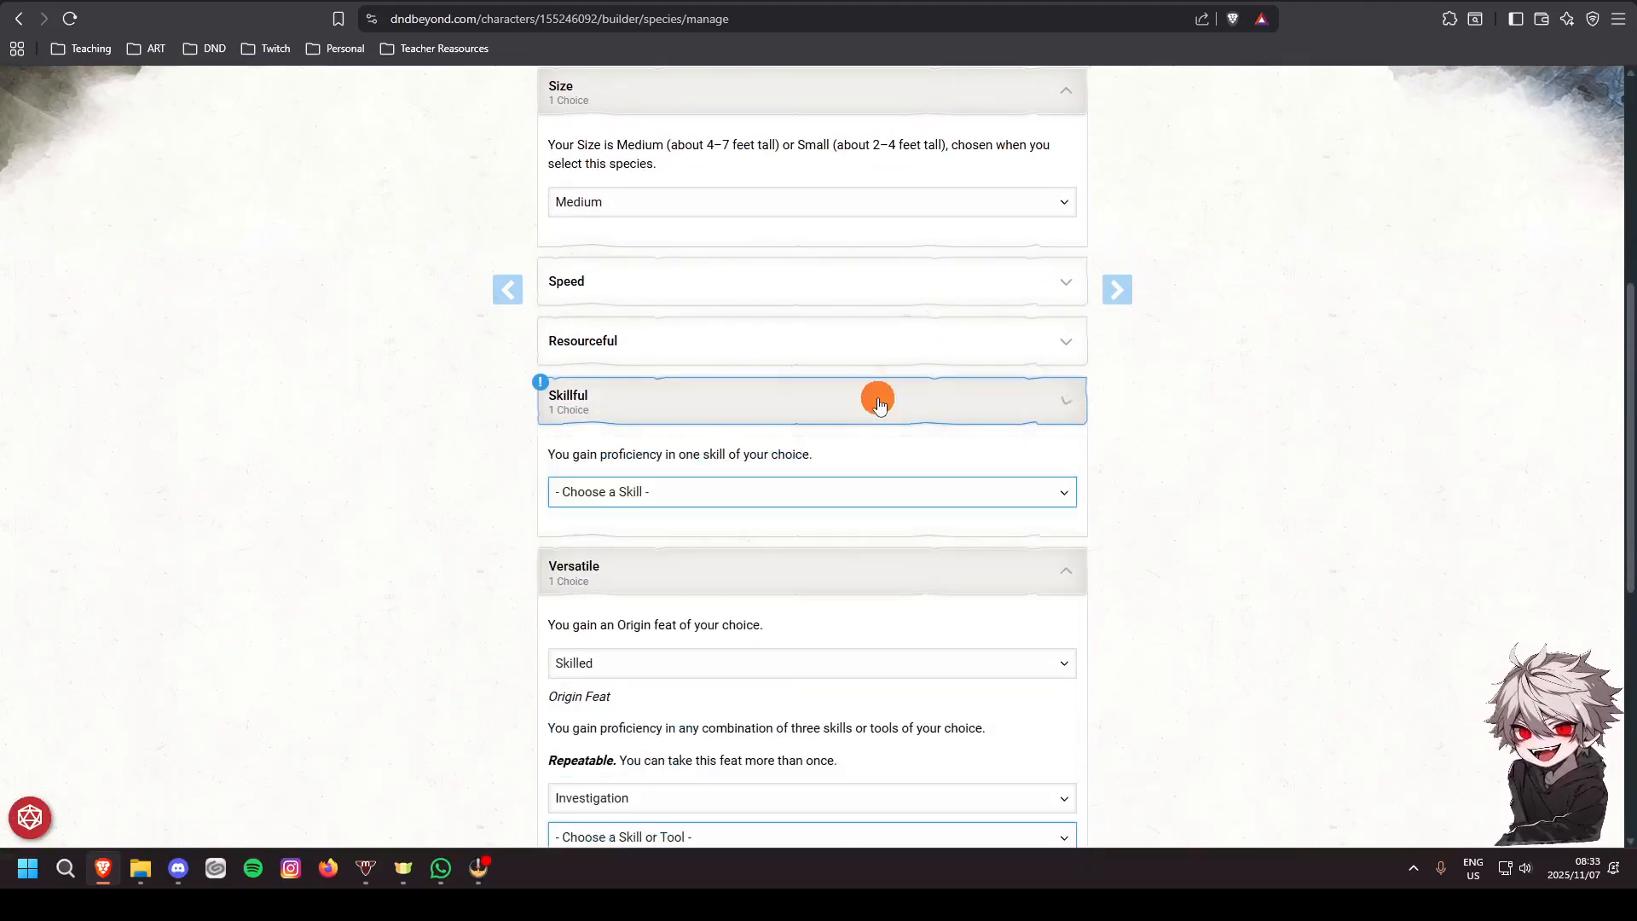
Choose Athletics for the Skillful trait and Animal Handling as the Skilled feat's second skill or tool proficiency
{"action": "left_click", "coordinate": [800, 501]}
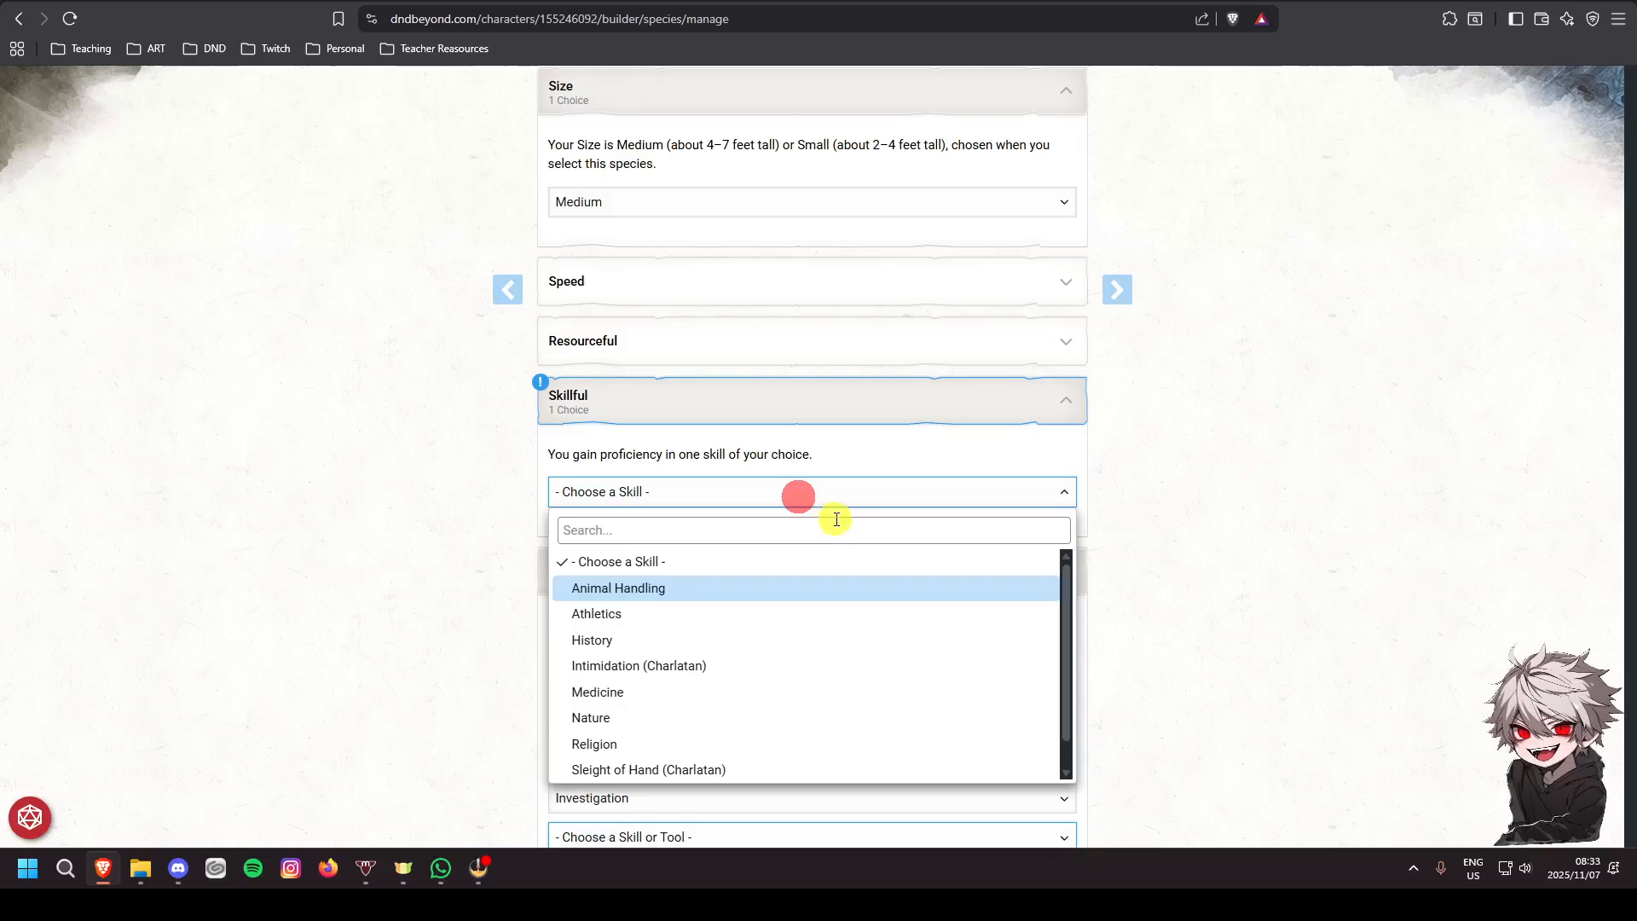
{"action": "left_click", "coordinate": [749, 614]}
{"action": "scroll", "coordinate": [720, 597], "scroll_direction": "down", "scroll_amount": 4}
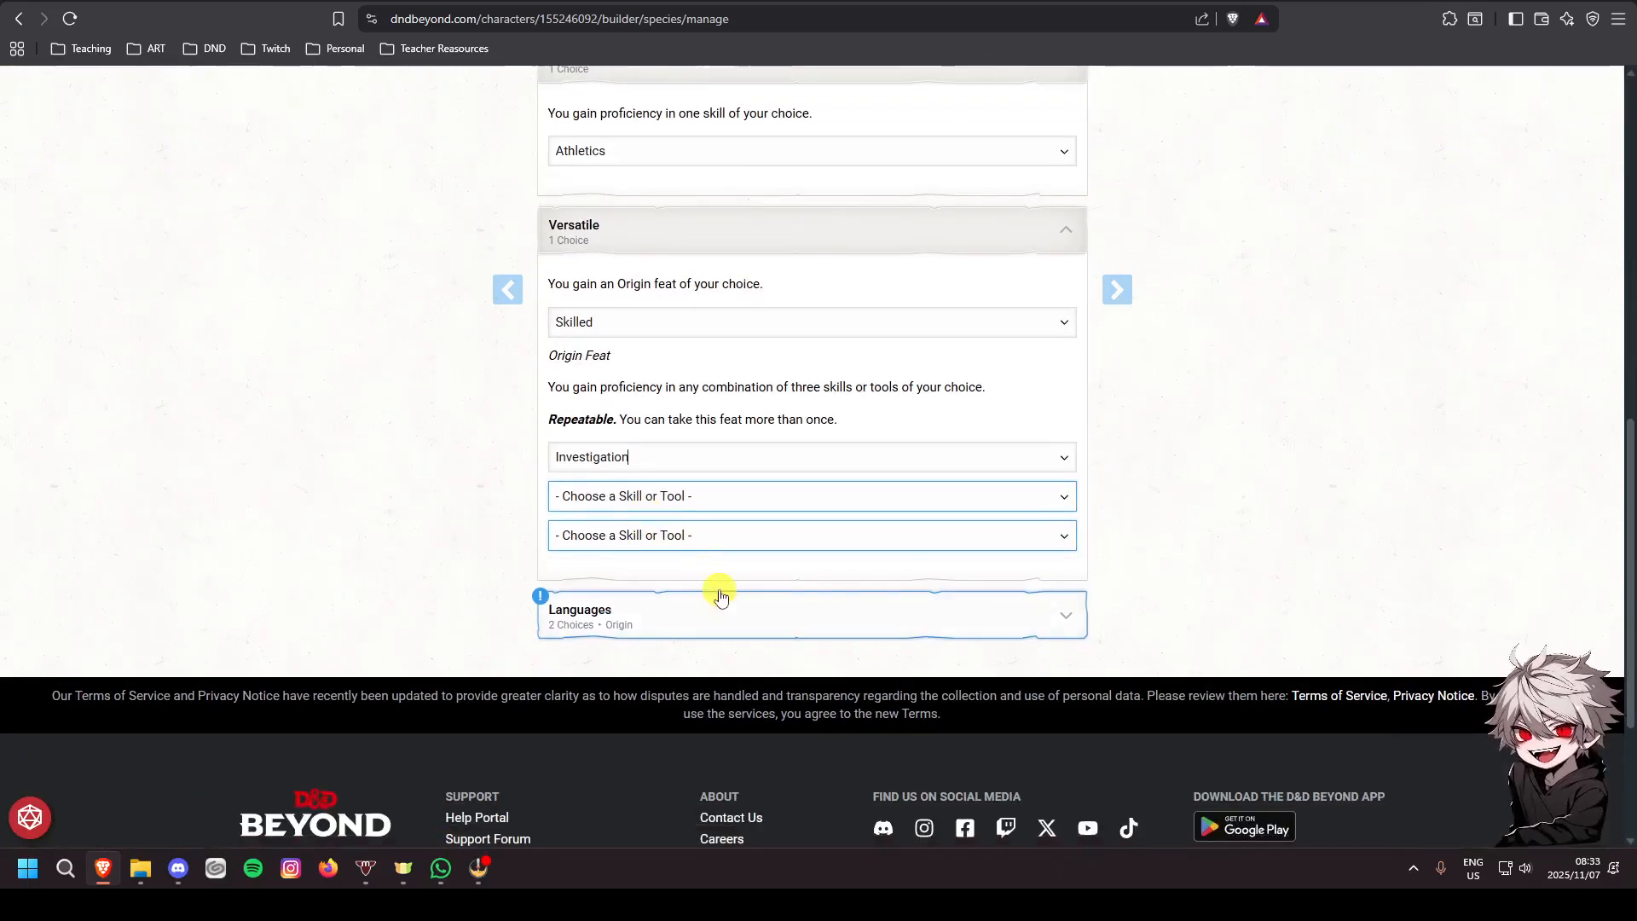
{"action": "left_click", "coordinate": [689, 495]}
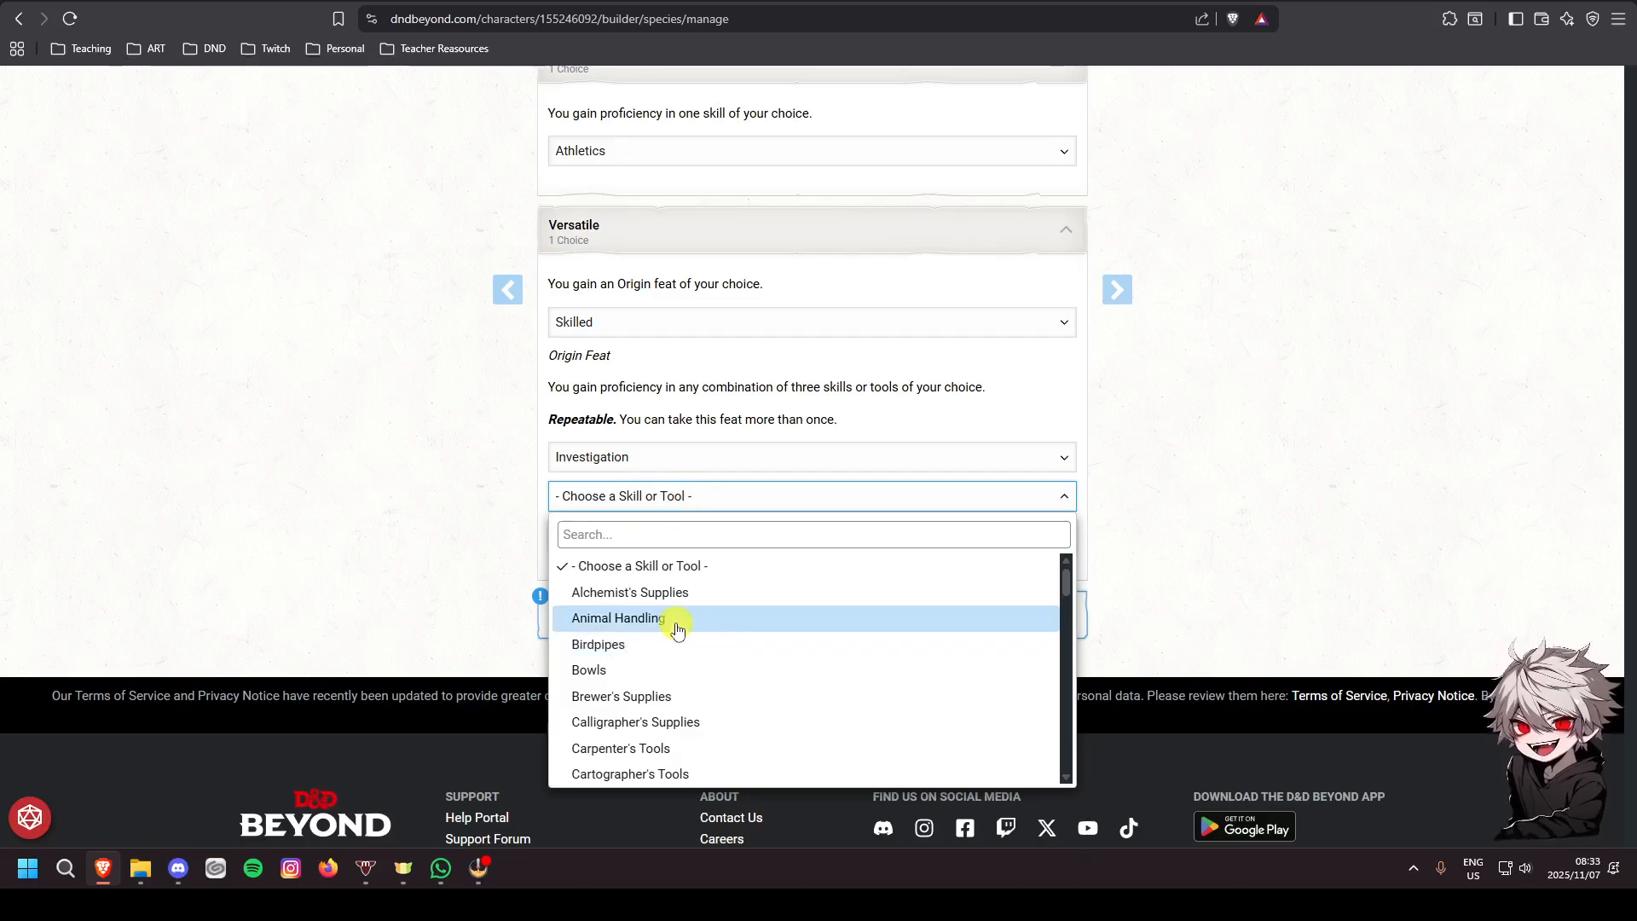
{"action": "left_click", "coordinate": [637, 619]}
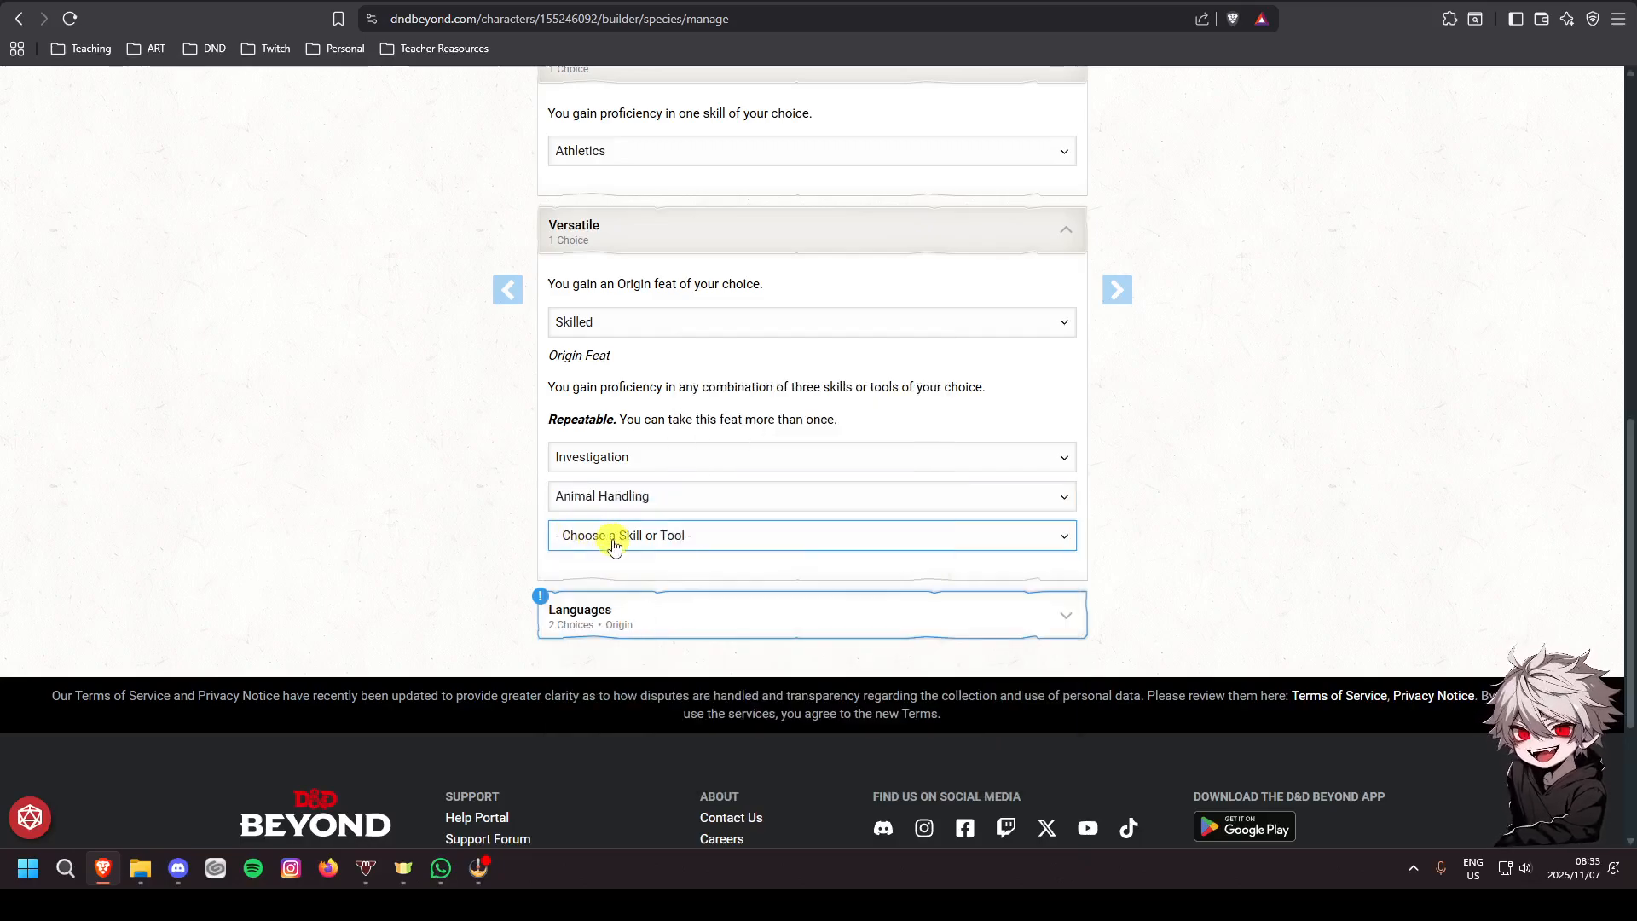
Choose History as the third skill or tool proficiency of the Skilled feat
{"action": "left_click", "coordinate": [614, 535]}
{"action": "scroll", "coordinate": [674, 707], "scroll_direction": "down", "scroll_amount": 2}
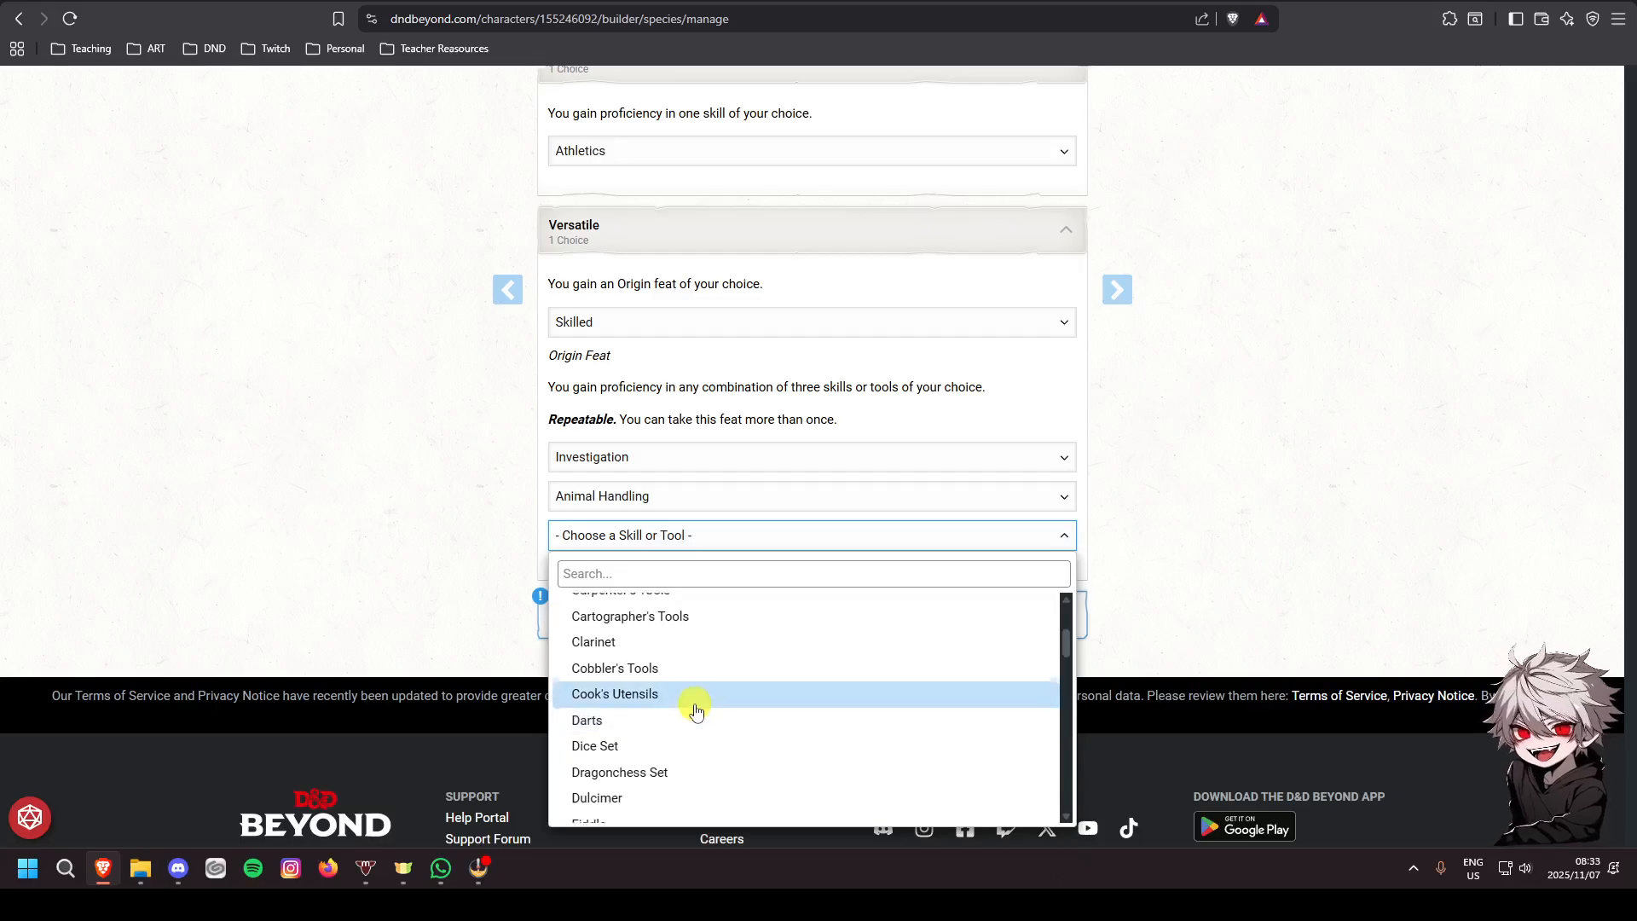
{"action": "scroll", "coordinate": [675, 710], "scroll_direction": "down", "scroll_amount": 3}
{"action": "scroll", "coordinate": [671, 711], "scroll_direction": "down", "scroll_amount": 1}
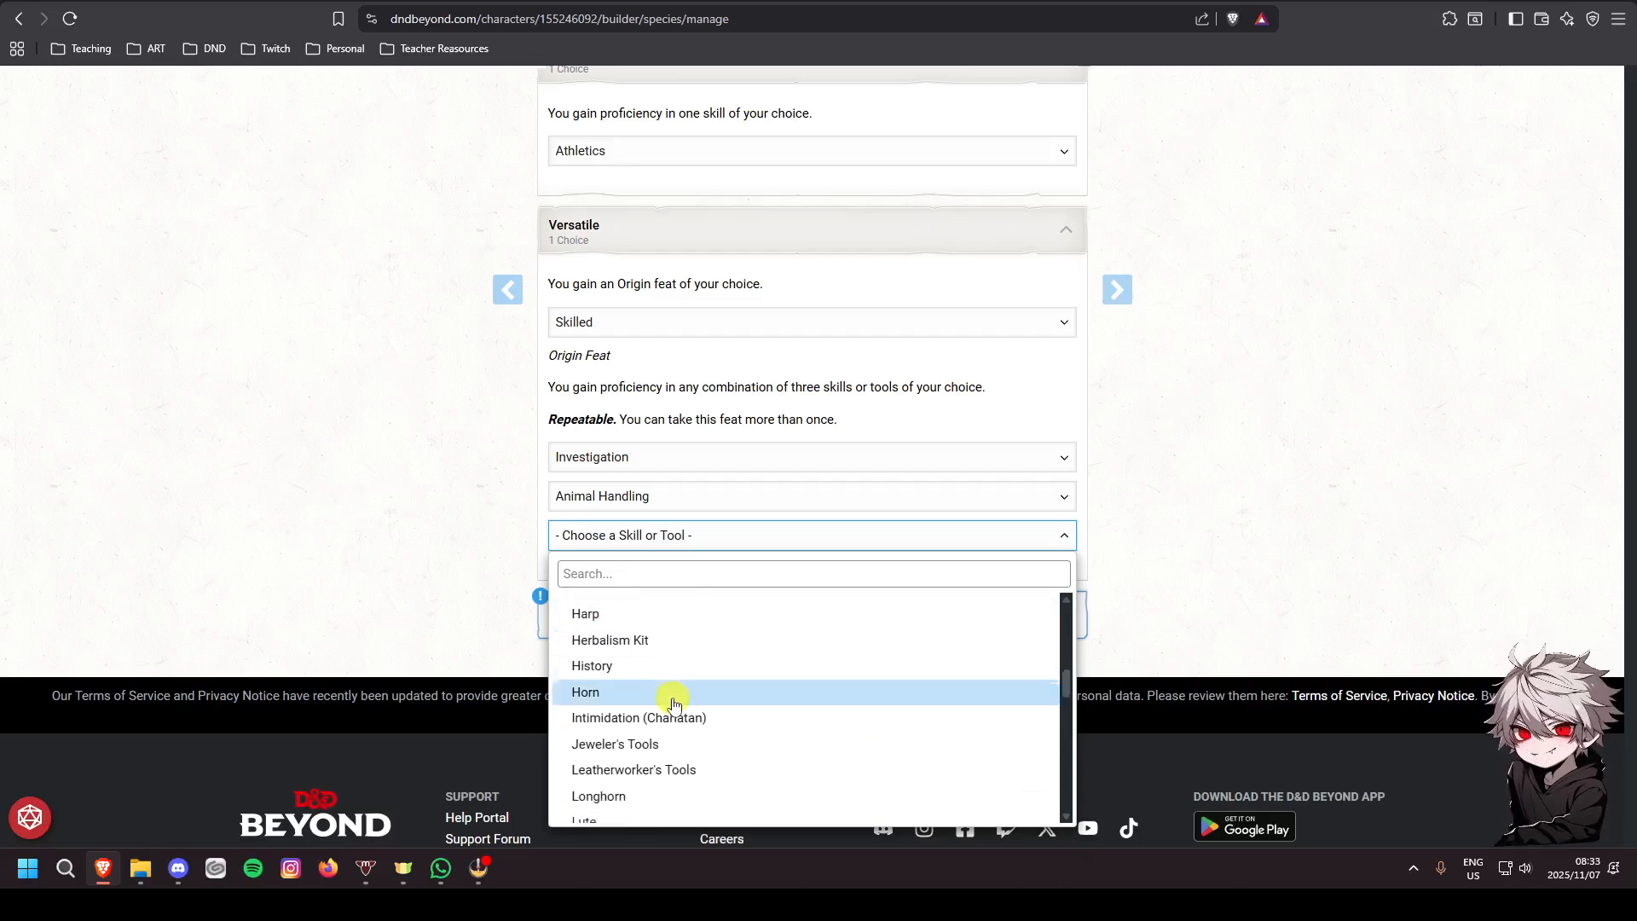
{"action": "left_click", "coordinate": [618, 674]}
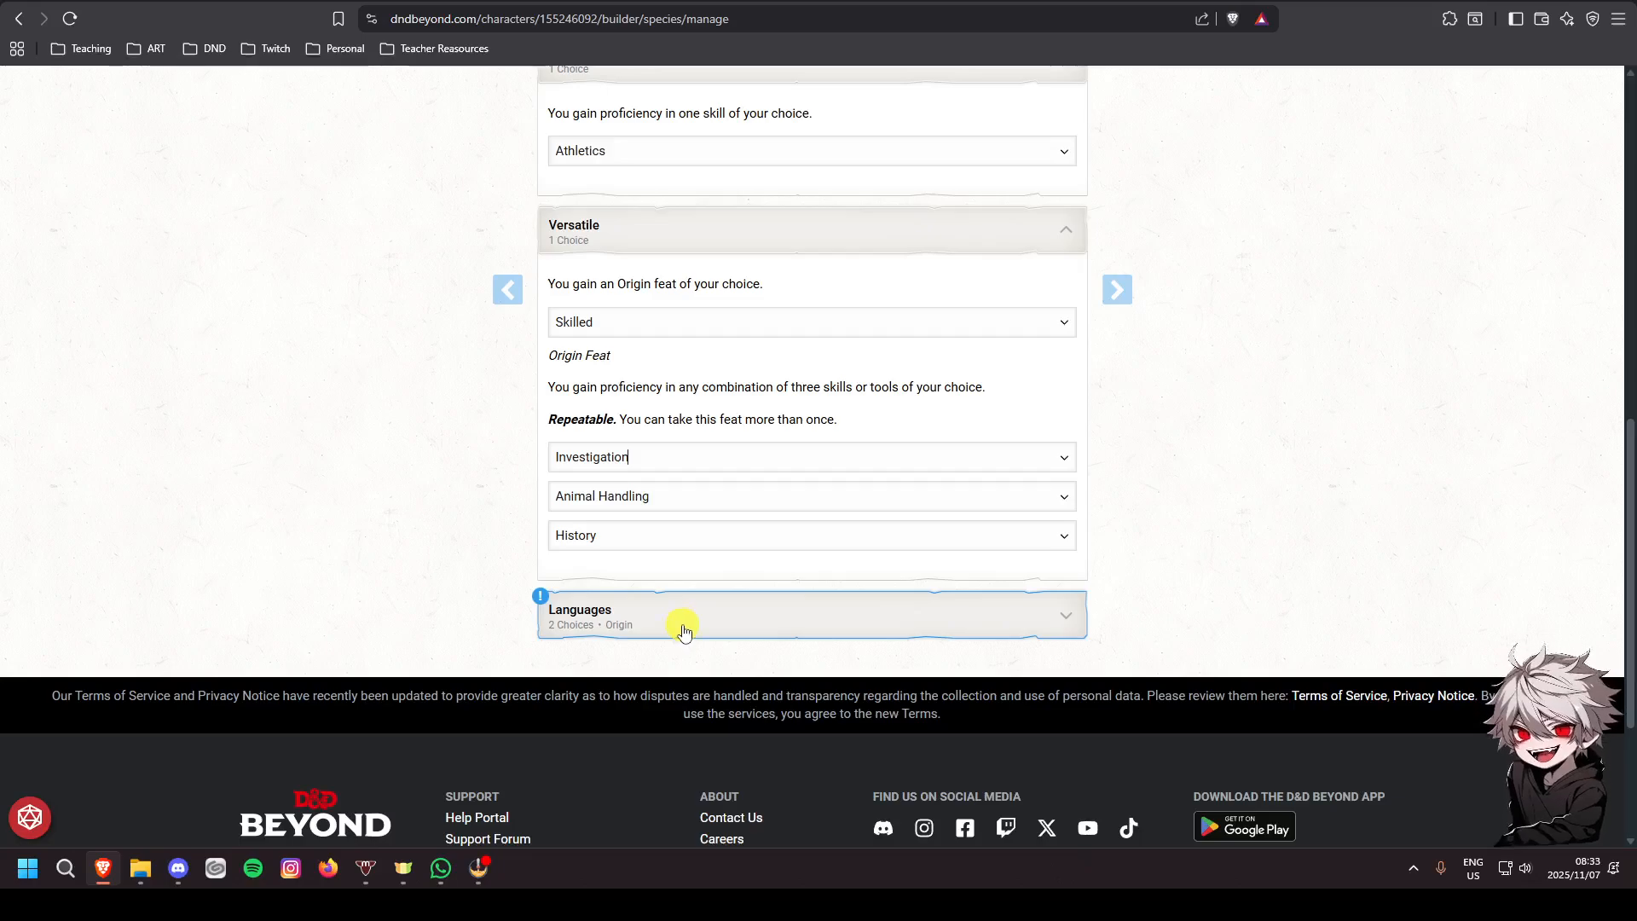
Expand the Languages trait and roll 2d12 with the dice roller for the Standard Languages table
{"action": "left_click", "coordinate": [683, 630]}
{"action": "scroll", "coordinate": [680, 627], "scroll_direction": "down", "scroll_amount": 7}
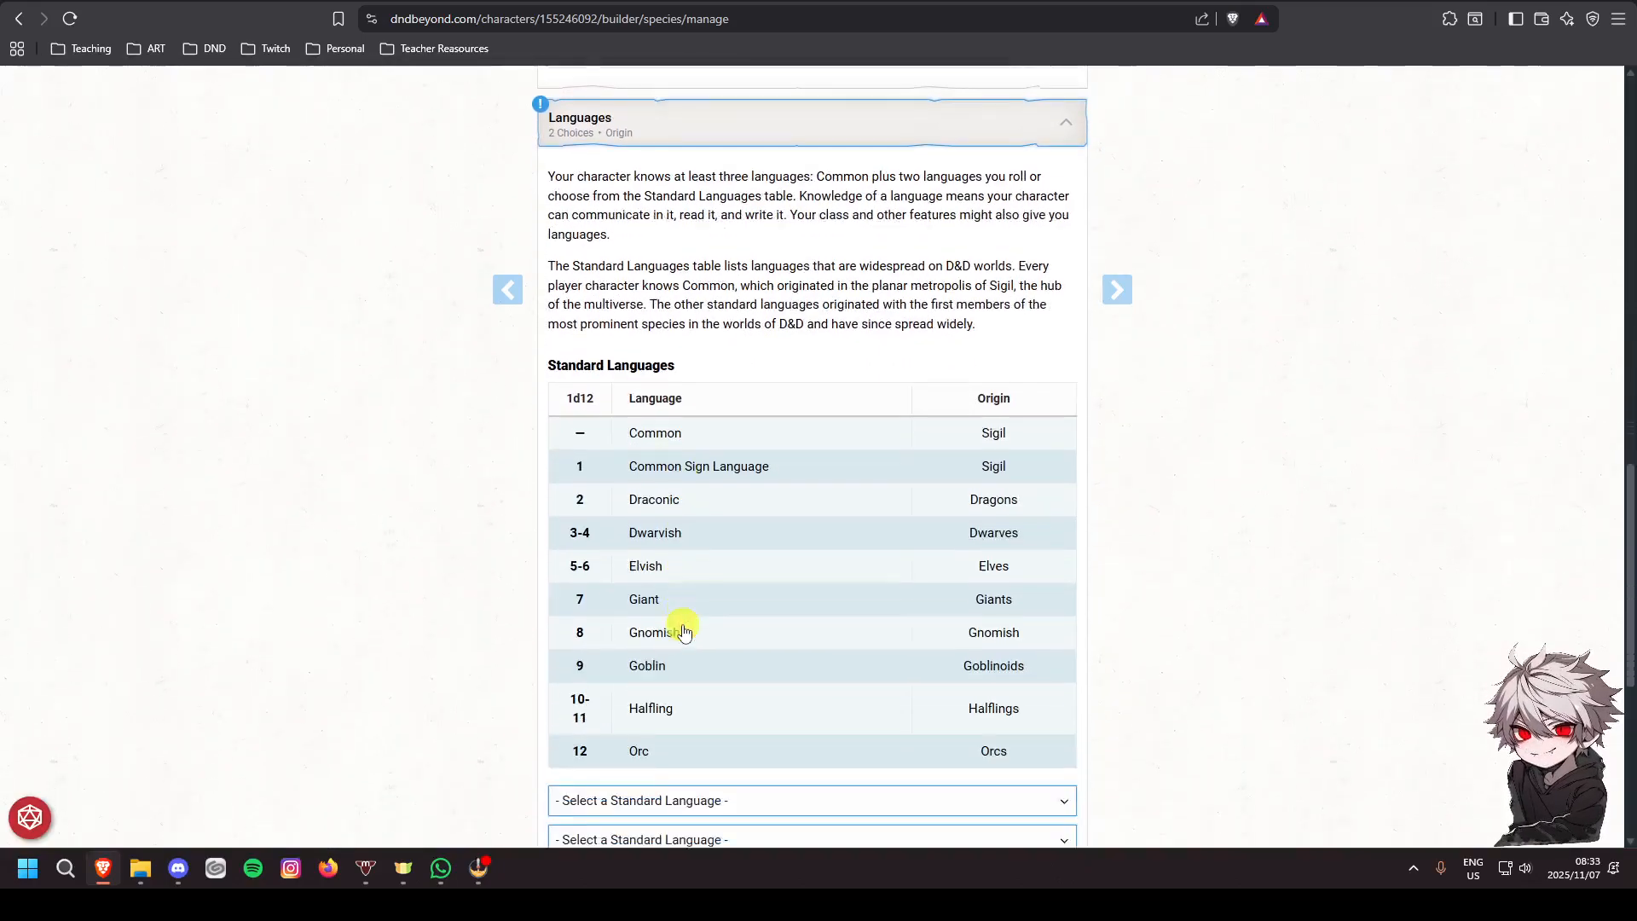
{"action": "scroll", "coordinate": [667, 629], "scroll_direction": "up", "scroll_amount": 1}
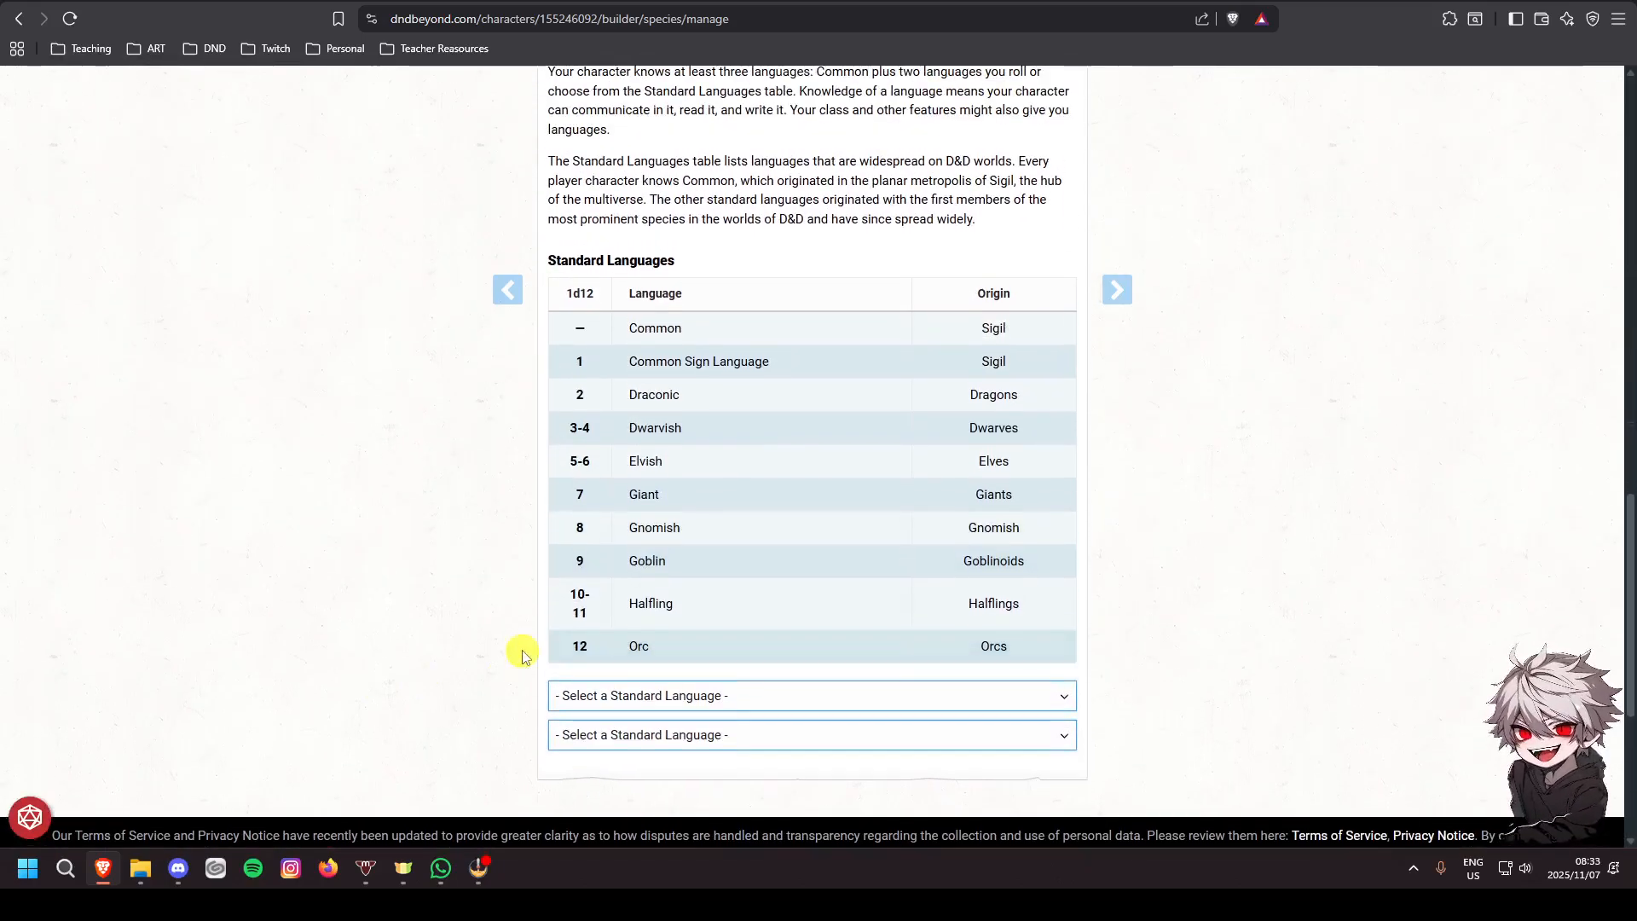
{"action": "left_click", "coordinate": [30, 817]}
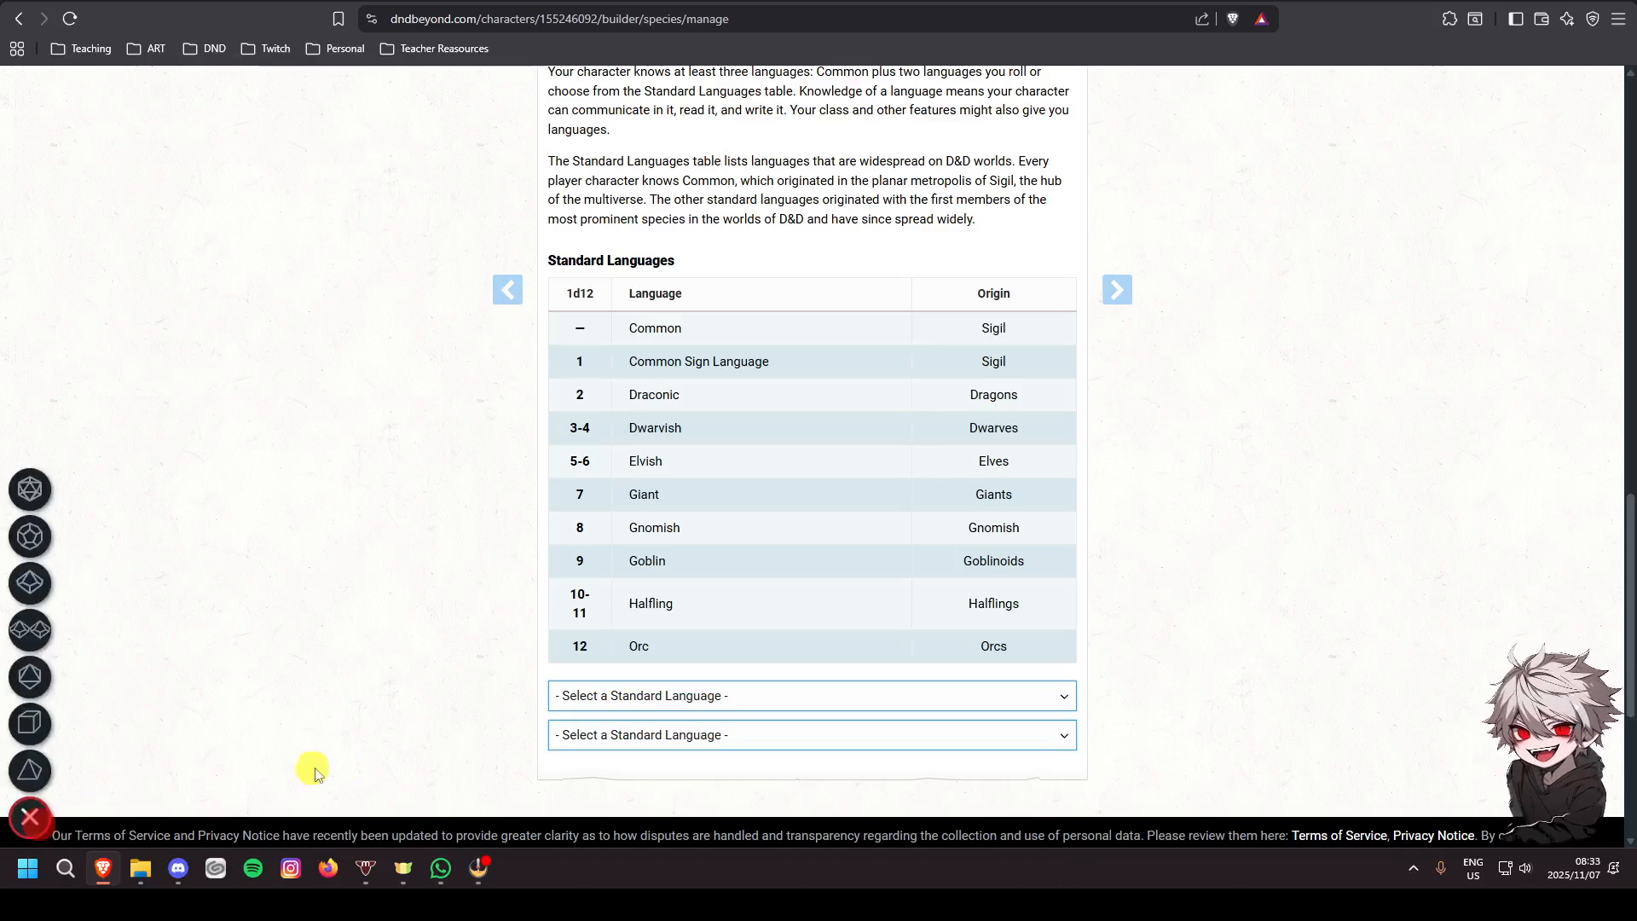
{"action": "left_click", "coordinate": [29, 536]}
{"action": "left_click", "coordinate": [30, 536]}
{"action": "left_click", "coordinate": [78, 817]}
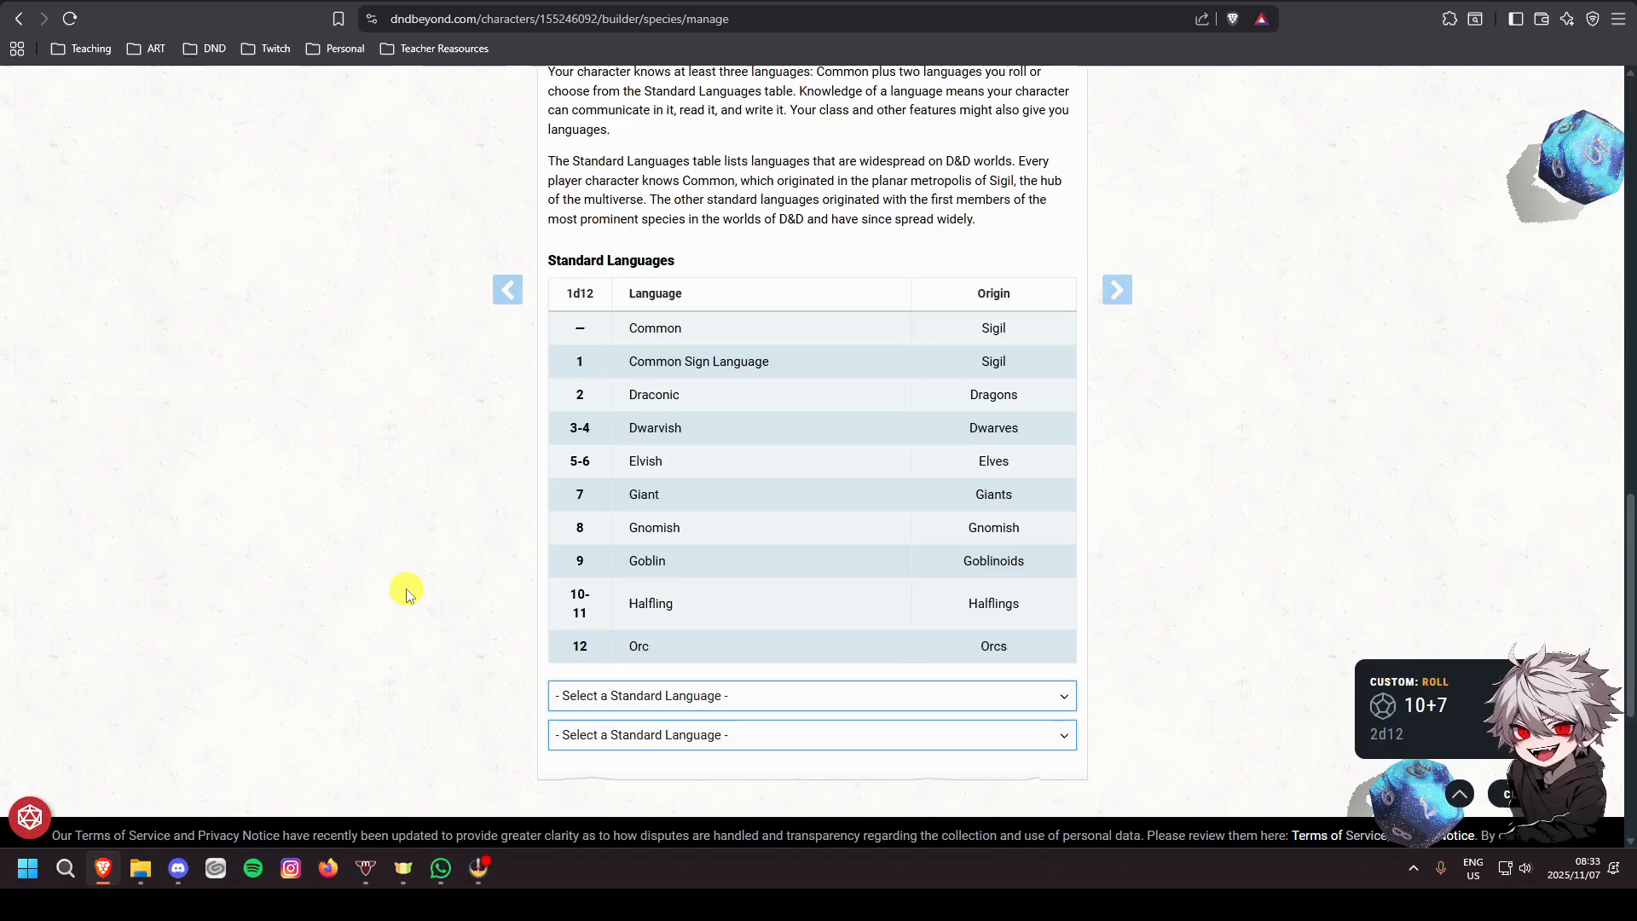
Look through the Core Rules and Other languages offered for the first standard language choice
{"action": "left_click", "coordinate": [751, 696]}
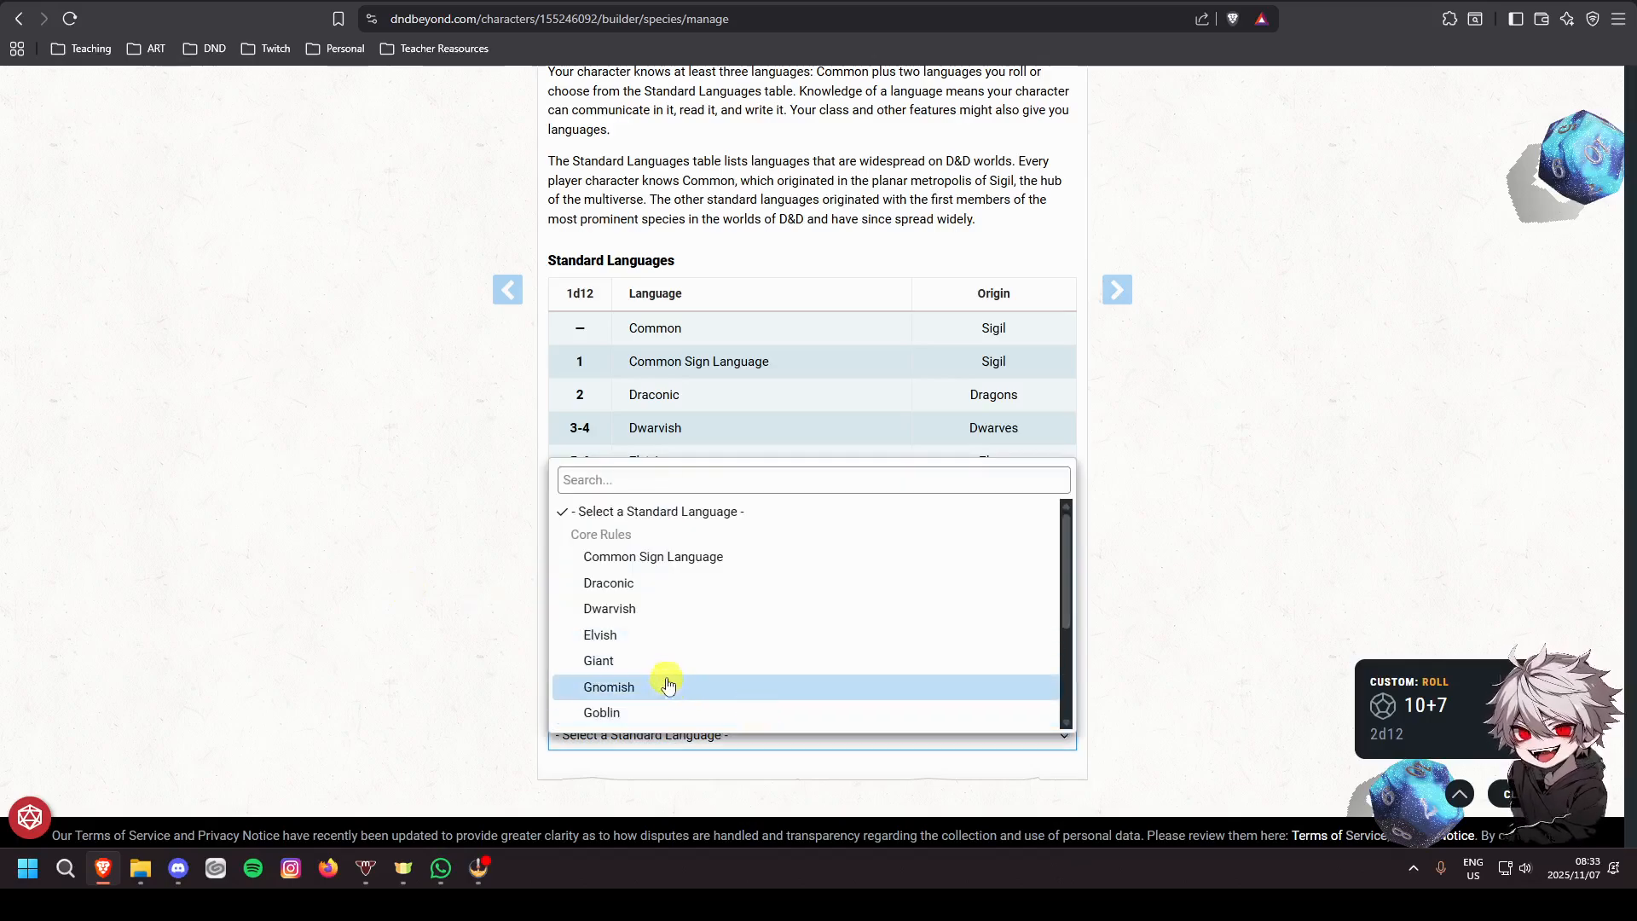
{"action": "scroll", "coordinate": [674, 682], "scroll_direction": "down", "scroll_amount": 2}
{"action": "scroll", "coordinate": [665, 669], "scroll_direction": "up", "scroll_amount": 2}
{"action": "scroll", "coordinate": [668, 672], "scroll_direction": "down", "scroll_amount": 2}
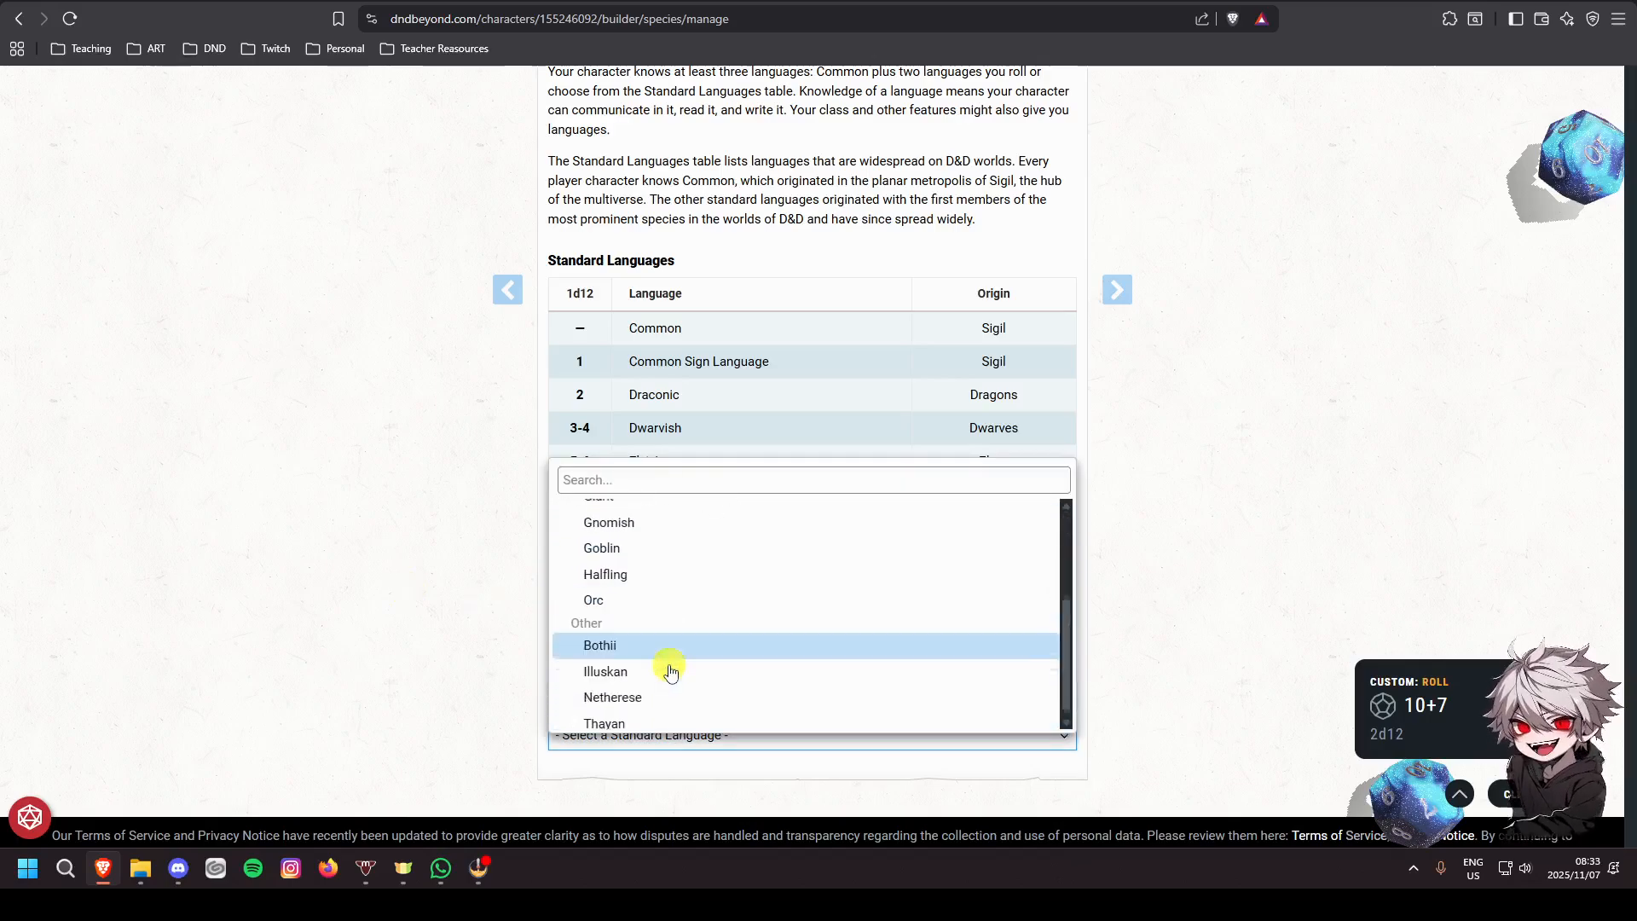
{"action": "scroll", "coordinate": [693, 614], "scroll_direction": "up", "scroll_amount": 3}
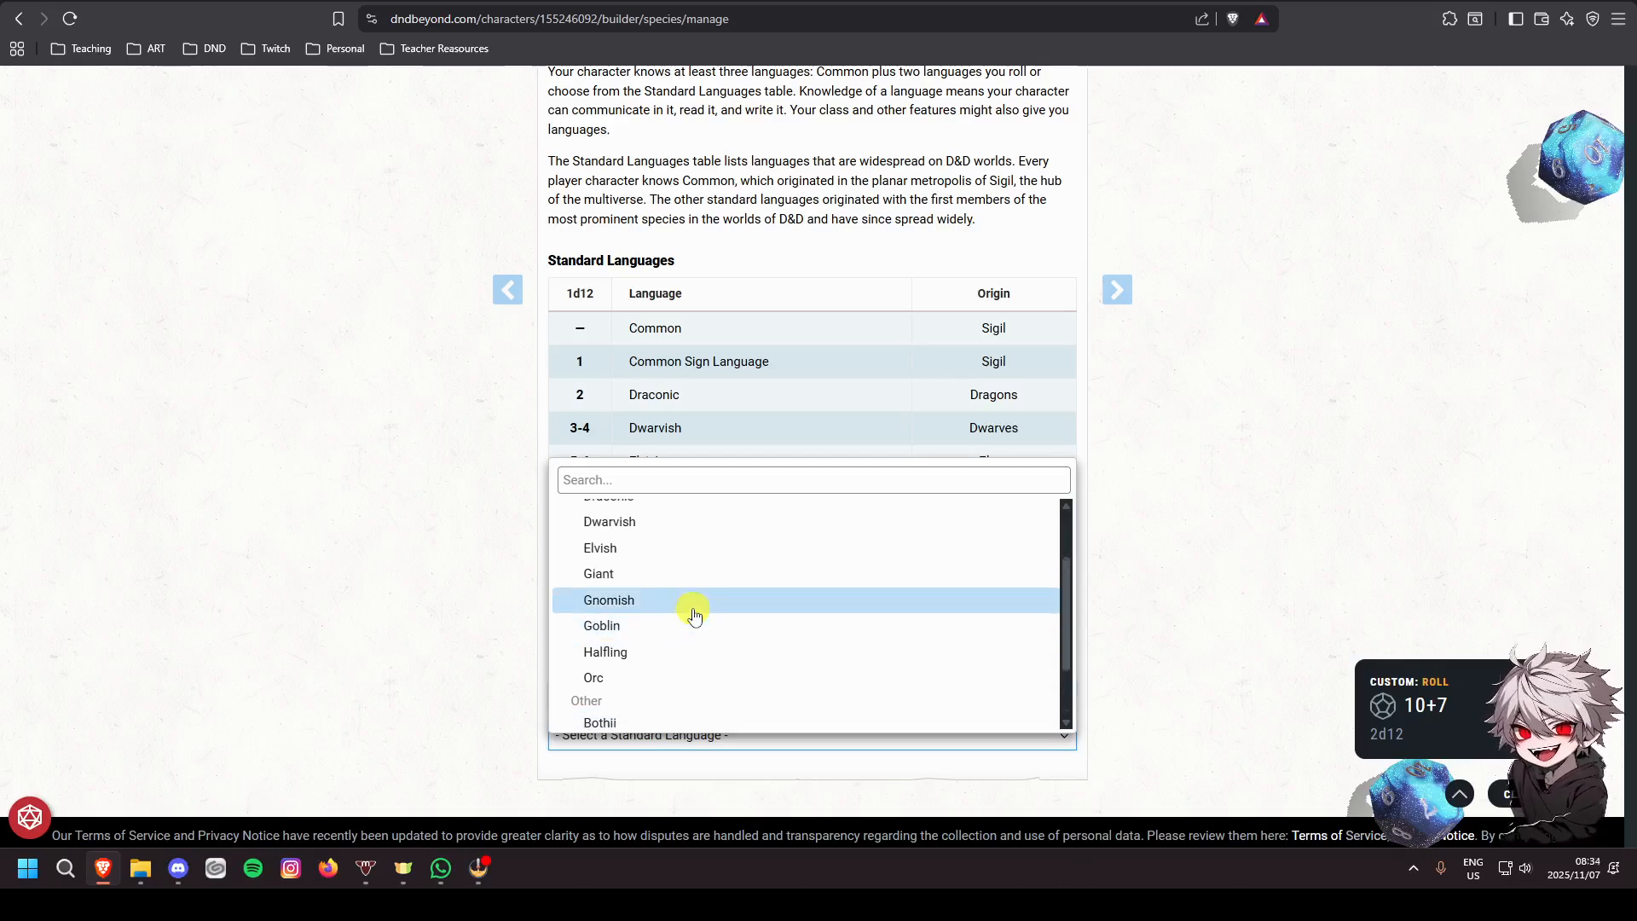
{"action": "scroll", "coordinate": [694, 613], "scroll_direction": "down", "scroll_amount": 3}
{"action": "left_click", "coordinate": [1155, 629]}
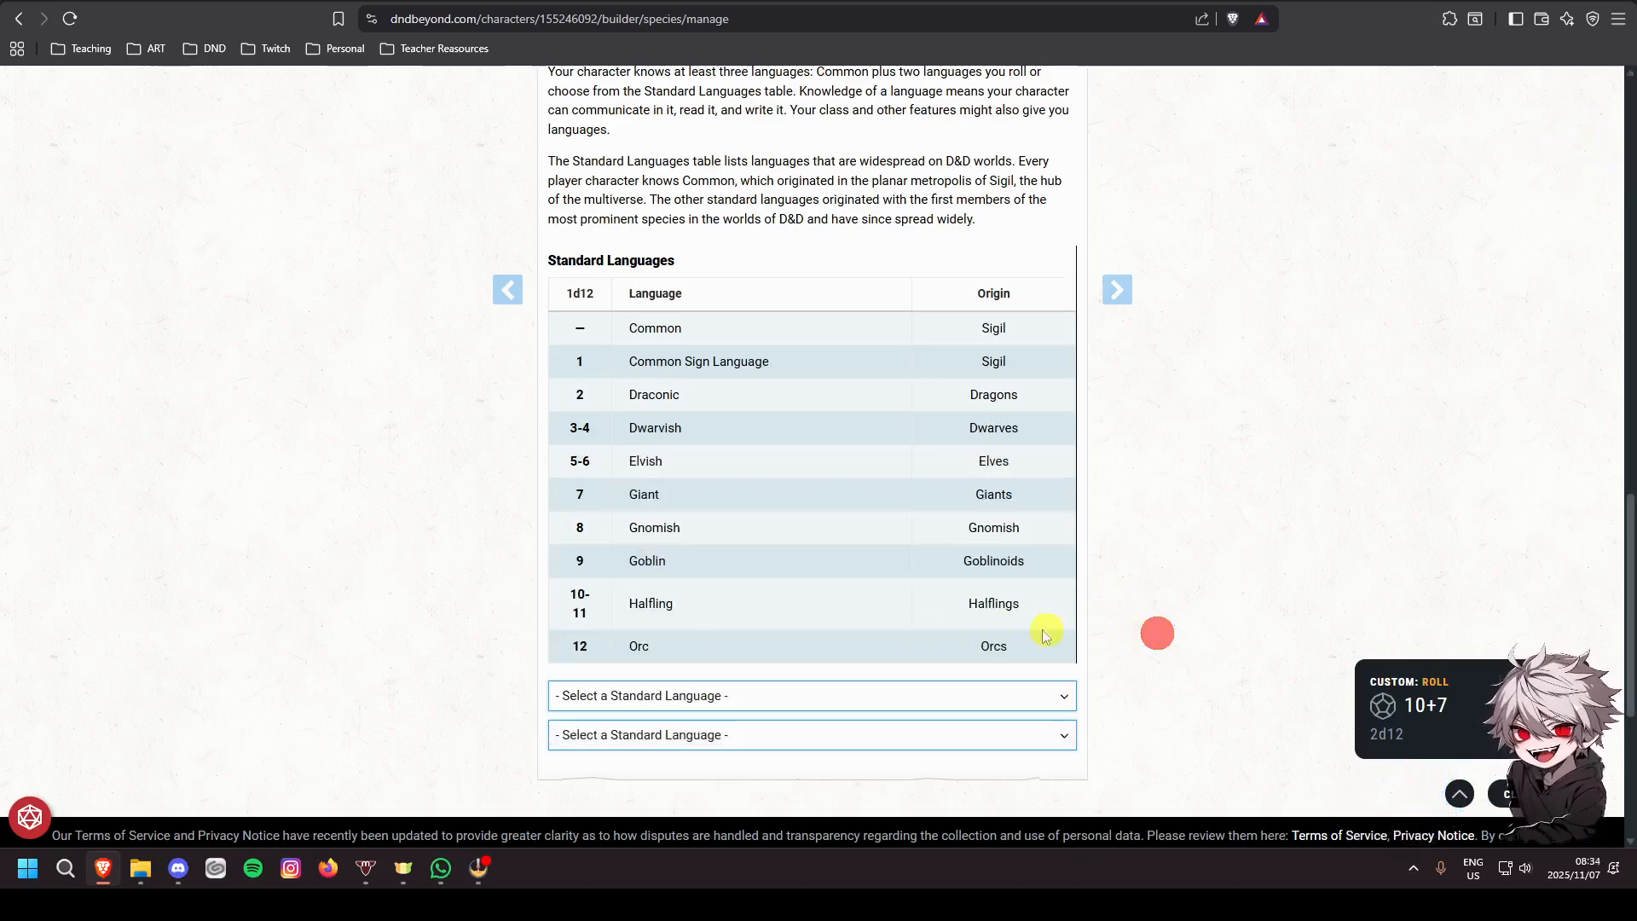
Choose Halfling and Giant as the character's two standard languages
{"action": "left_click", "coordinate": [709, 689]}
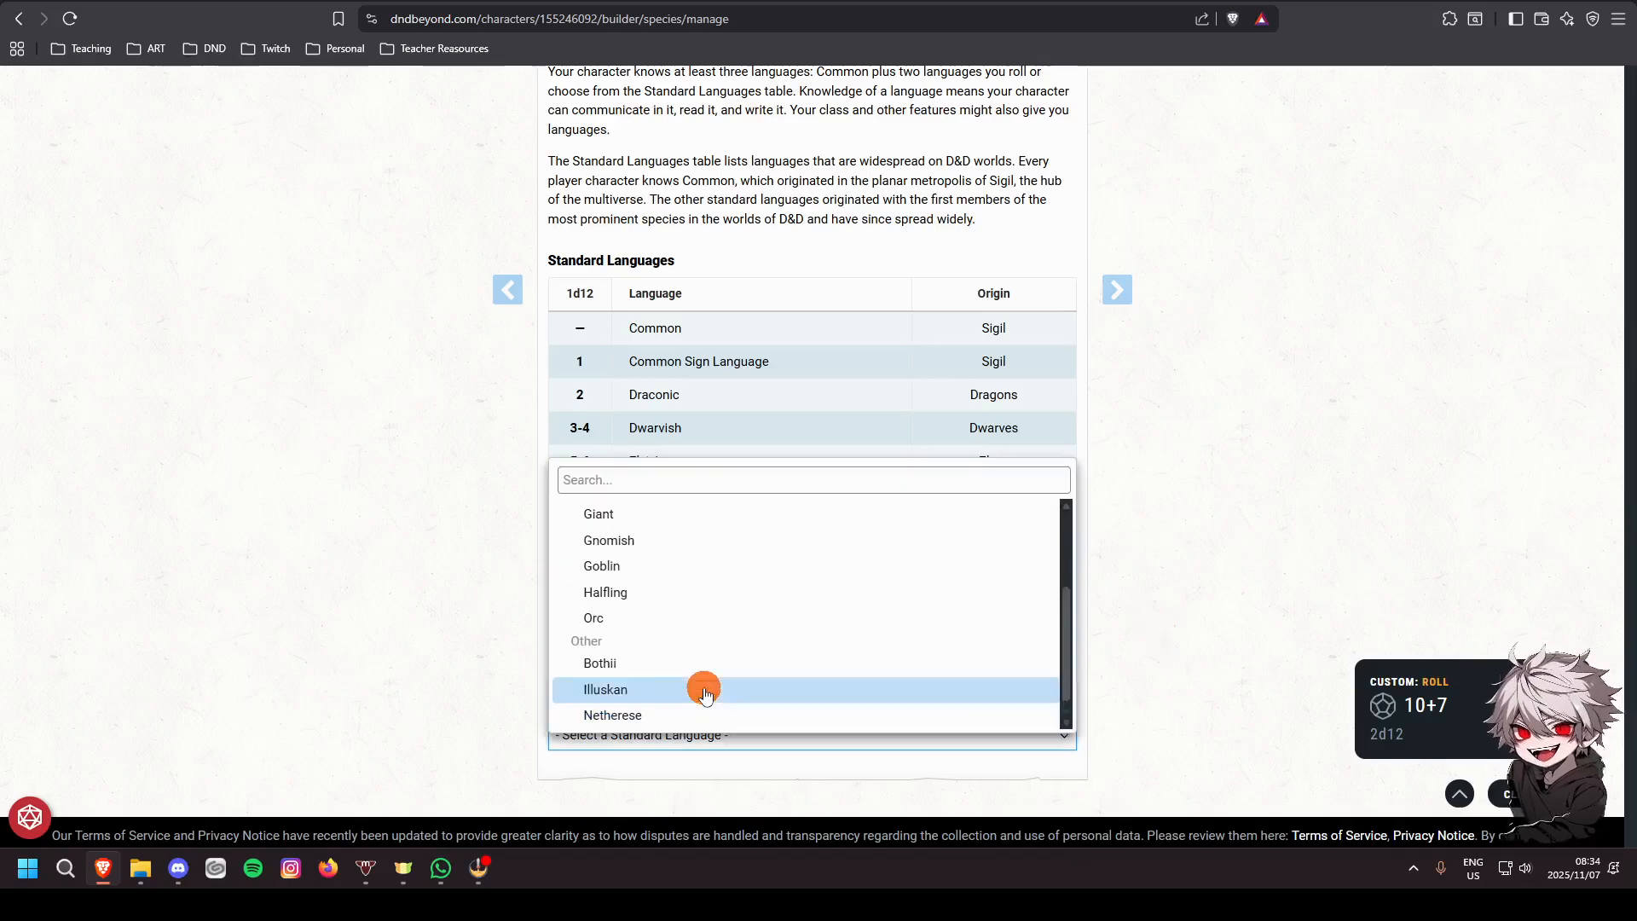
{"action": "left_click", "coordinate": [642, 592]}
{"action": "left_click", "coordinate": [836, 735]}
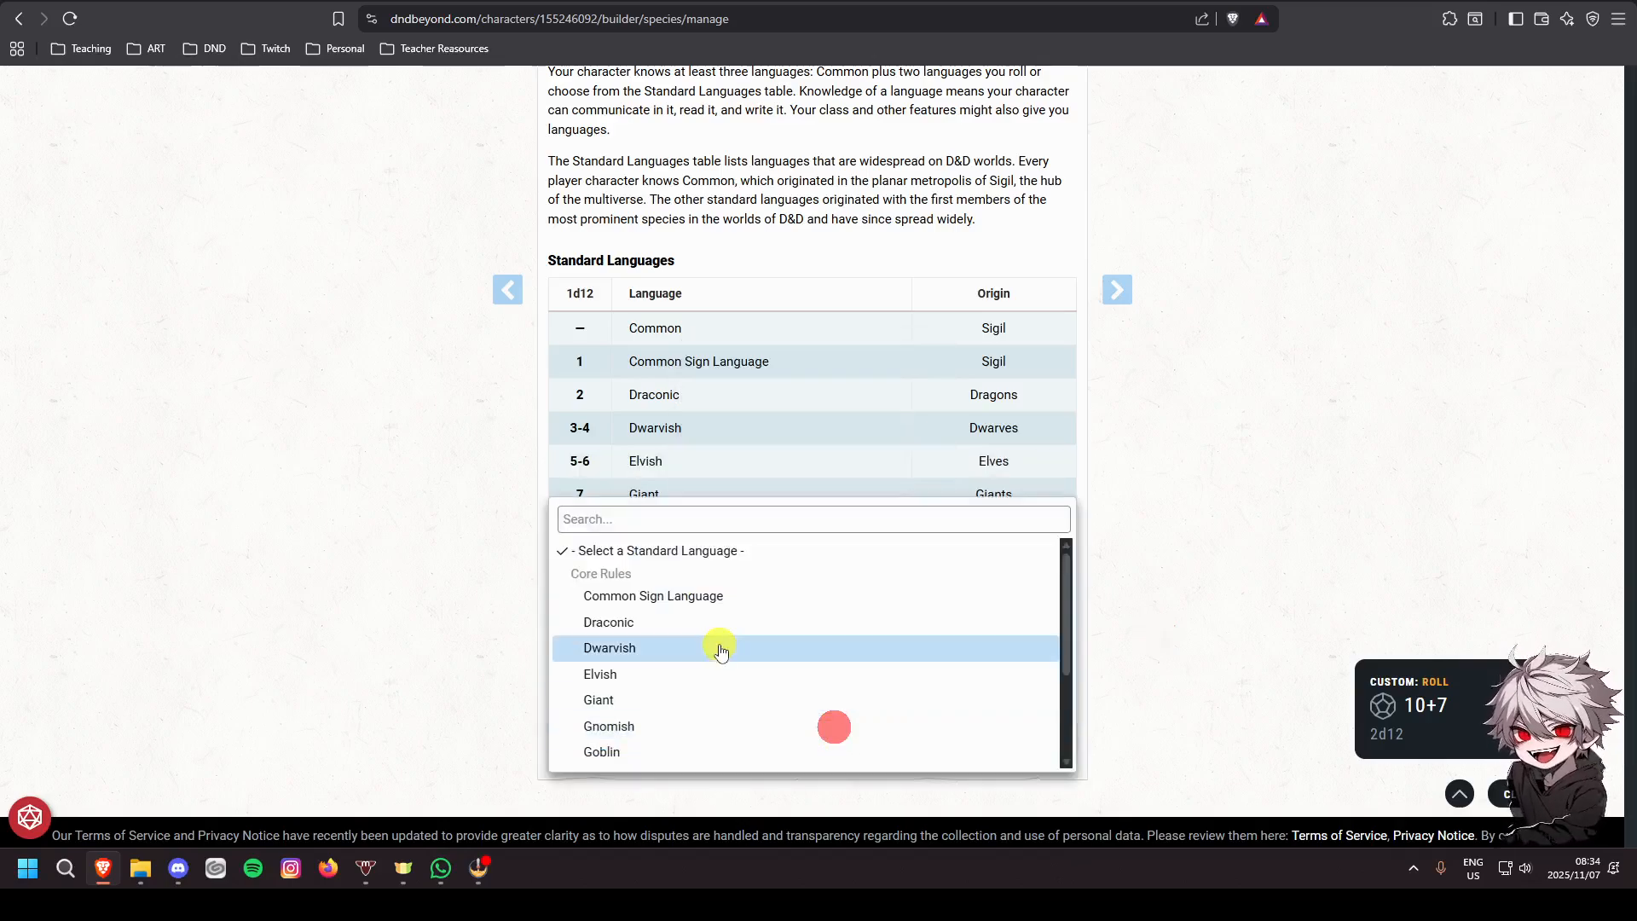
{"action": "scroll", "coordinate": [724, 631], "scroll_direction": "down", "scroll_amount": 2}
{"action": "left_click", "coordinate": [692, 563]}
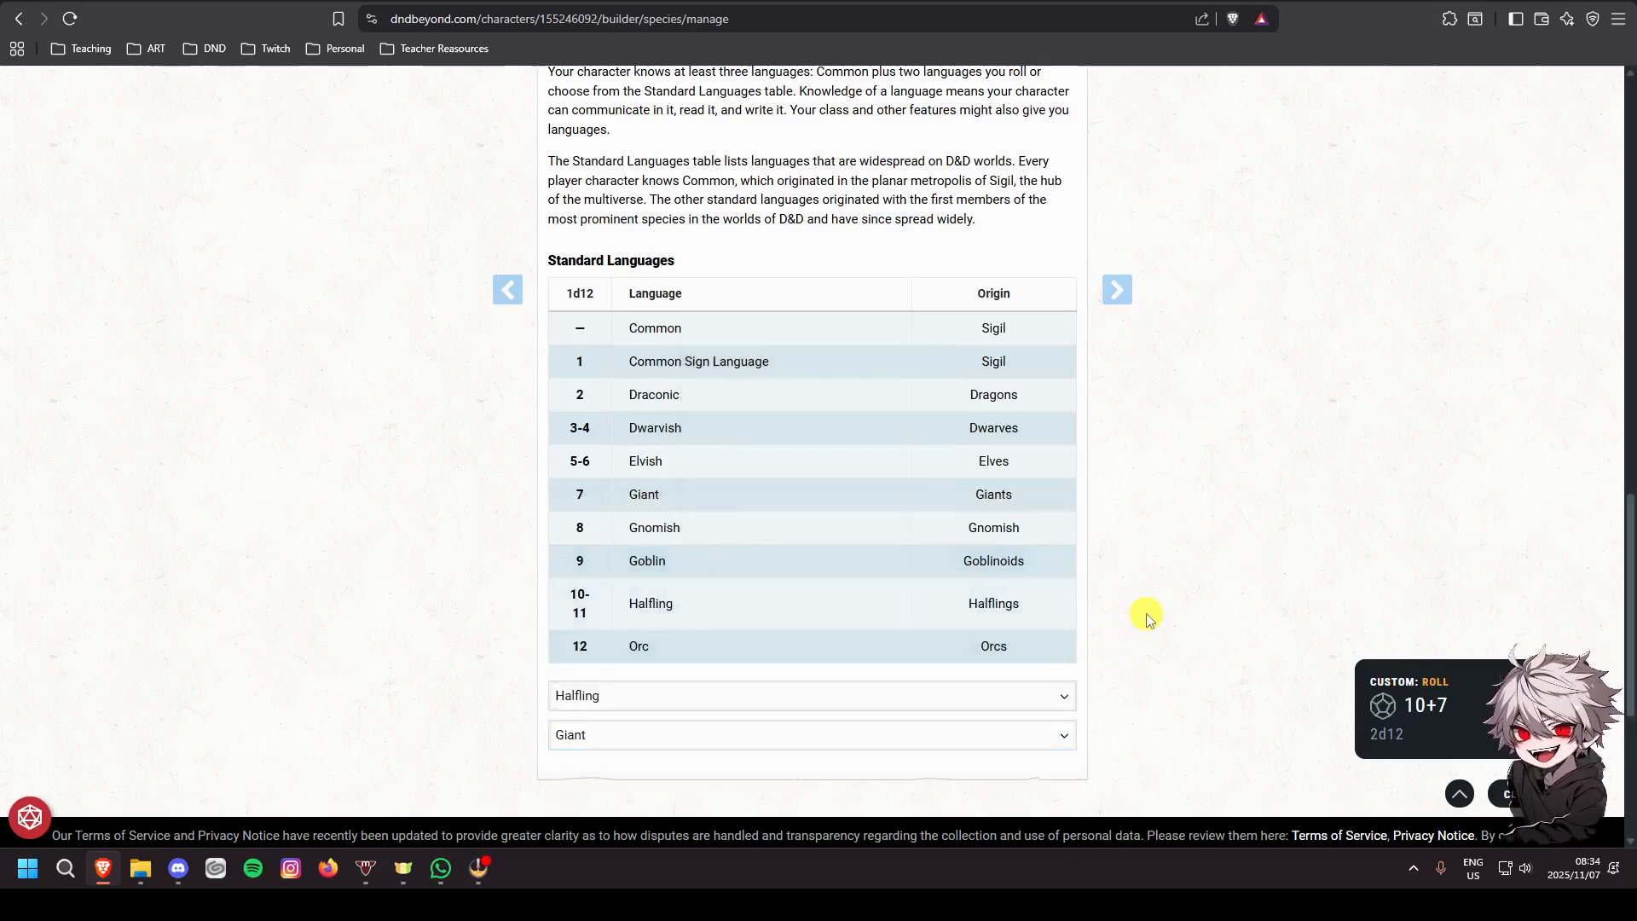
Go to the Abilities stage of the builder and set the ability score generation method to Point Buy
{"action": "scroll", "coordinate": [1233, 623], "scroll_direction": "up", "scroll_amount": 10}
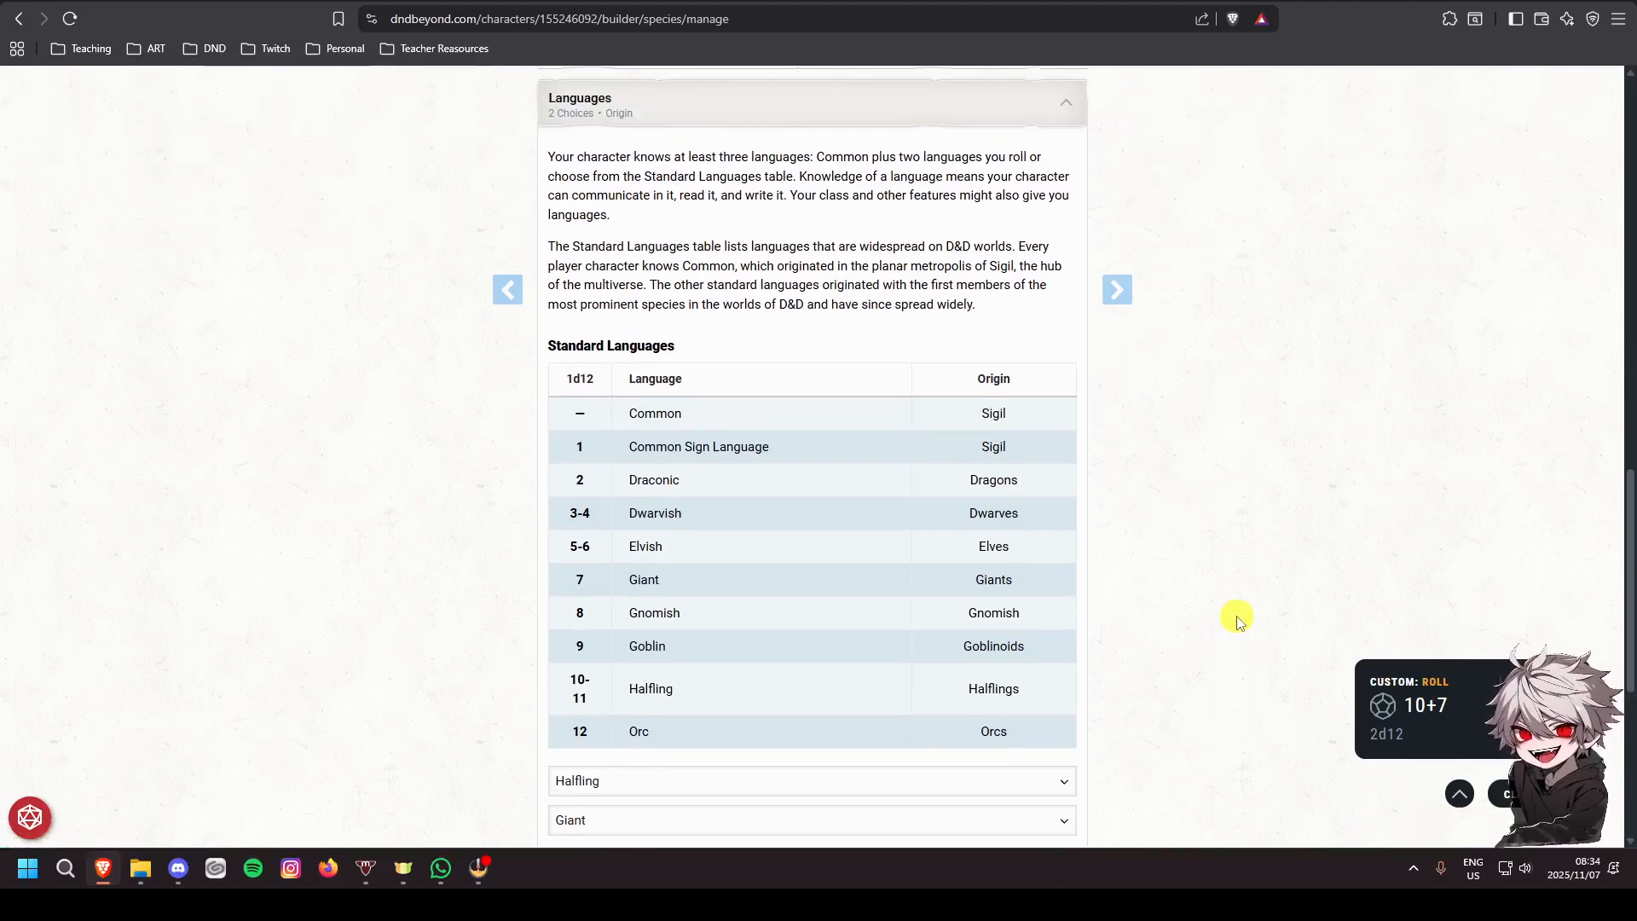
{"action": "scroll", "coordinate": [1239, 621], "scroll_direction": "up", "scroll_amount": 6}
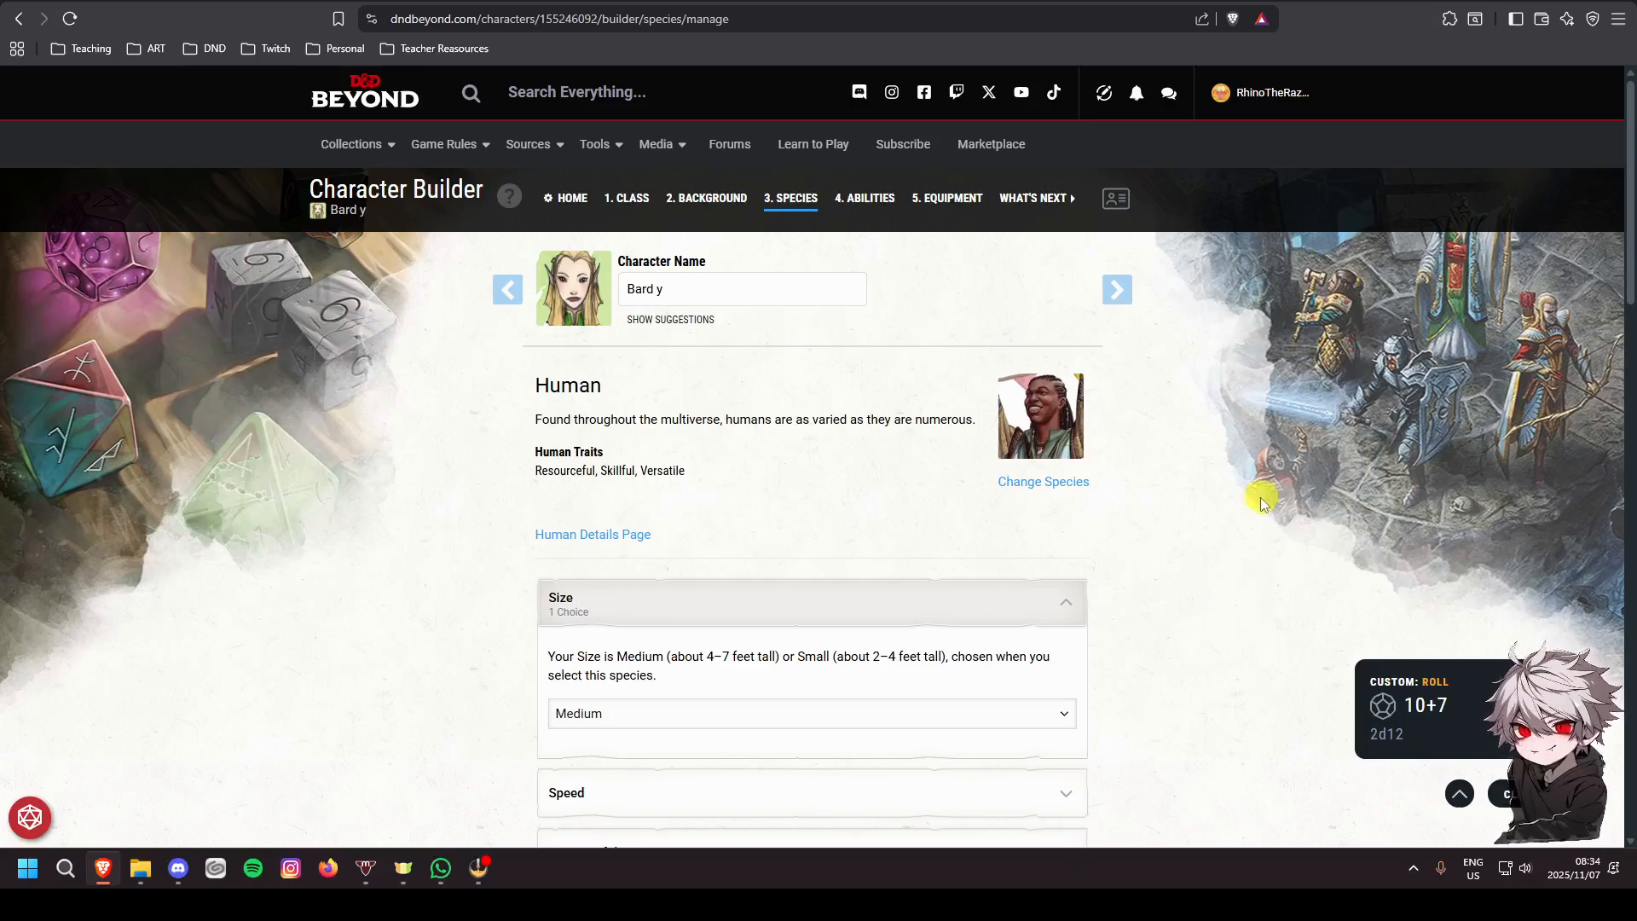
{"action": "left_click", "coordinate": [869, 207]}
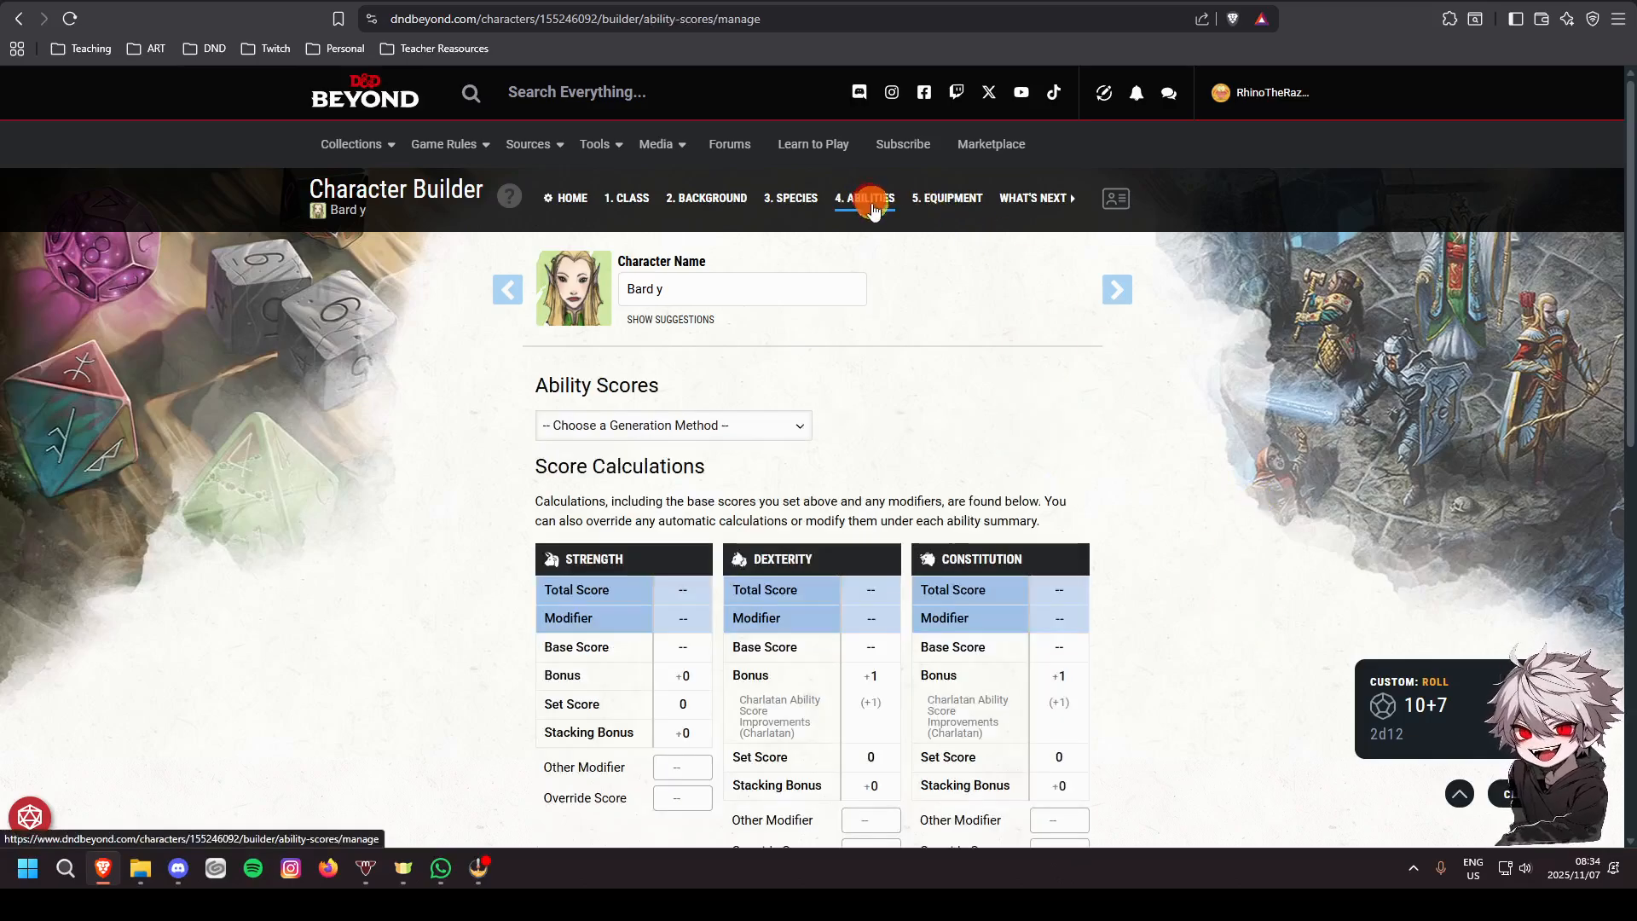
{"action": "left_click", "coordinate": [735, 422]}
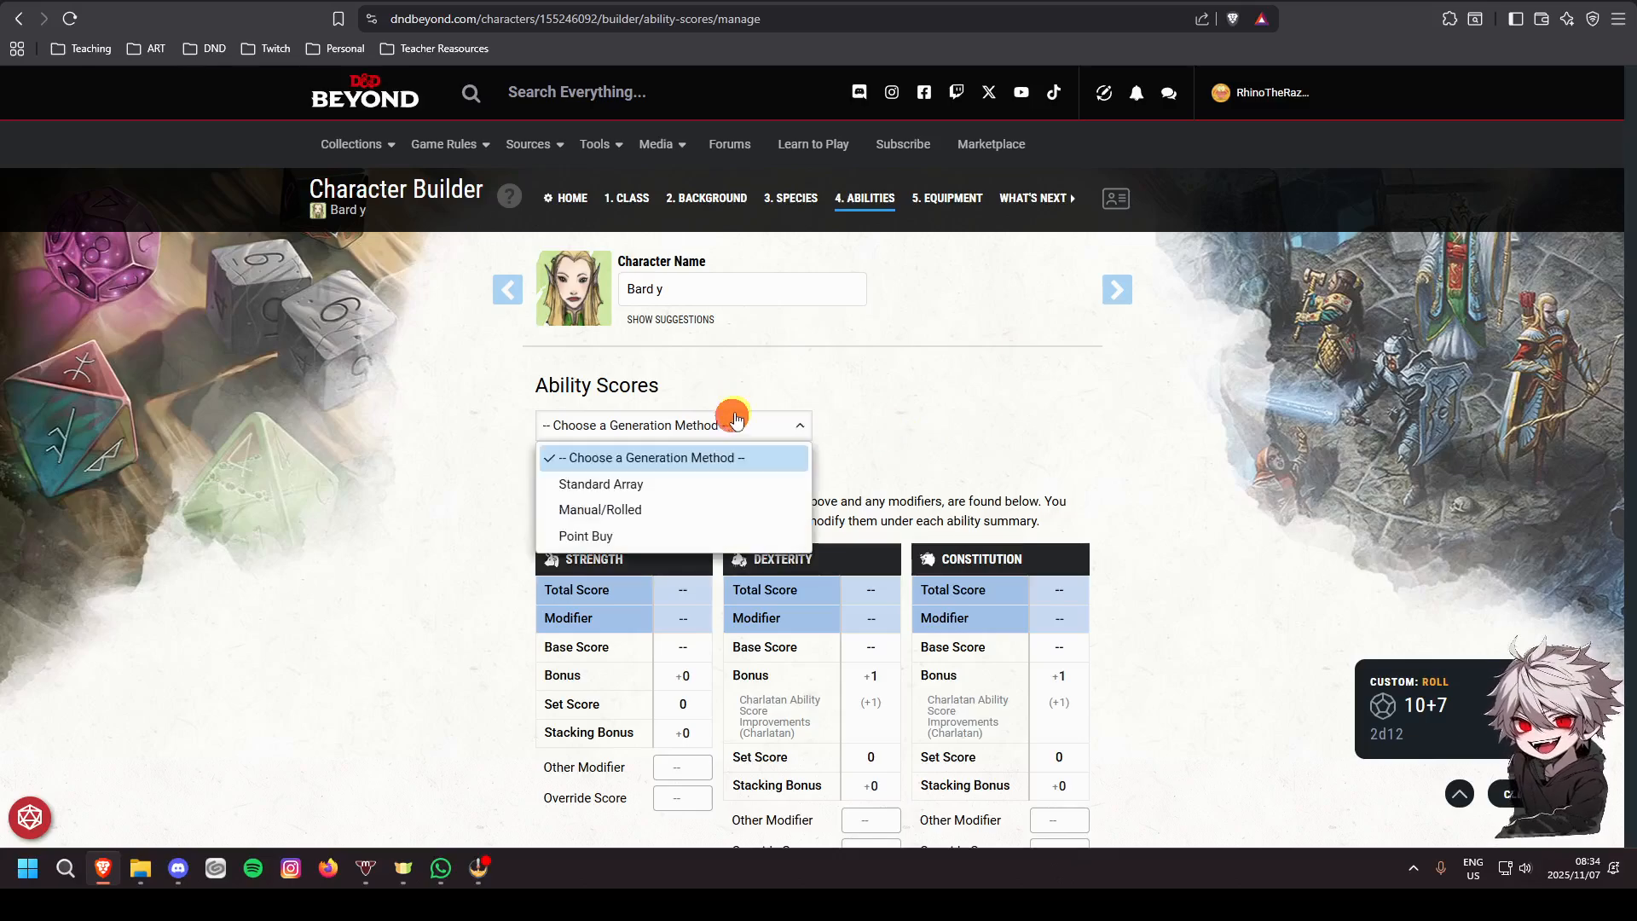
{"action": "left_click", "coordinate": [664, 534]}
Review the score calculations, and set the base Strength, Dexterity and Constitution scores to 10 each
{"action": "scroll", "coordinate": [878, 401], "scroll_direction": "down", "scroll_amount": 3}
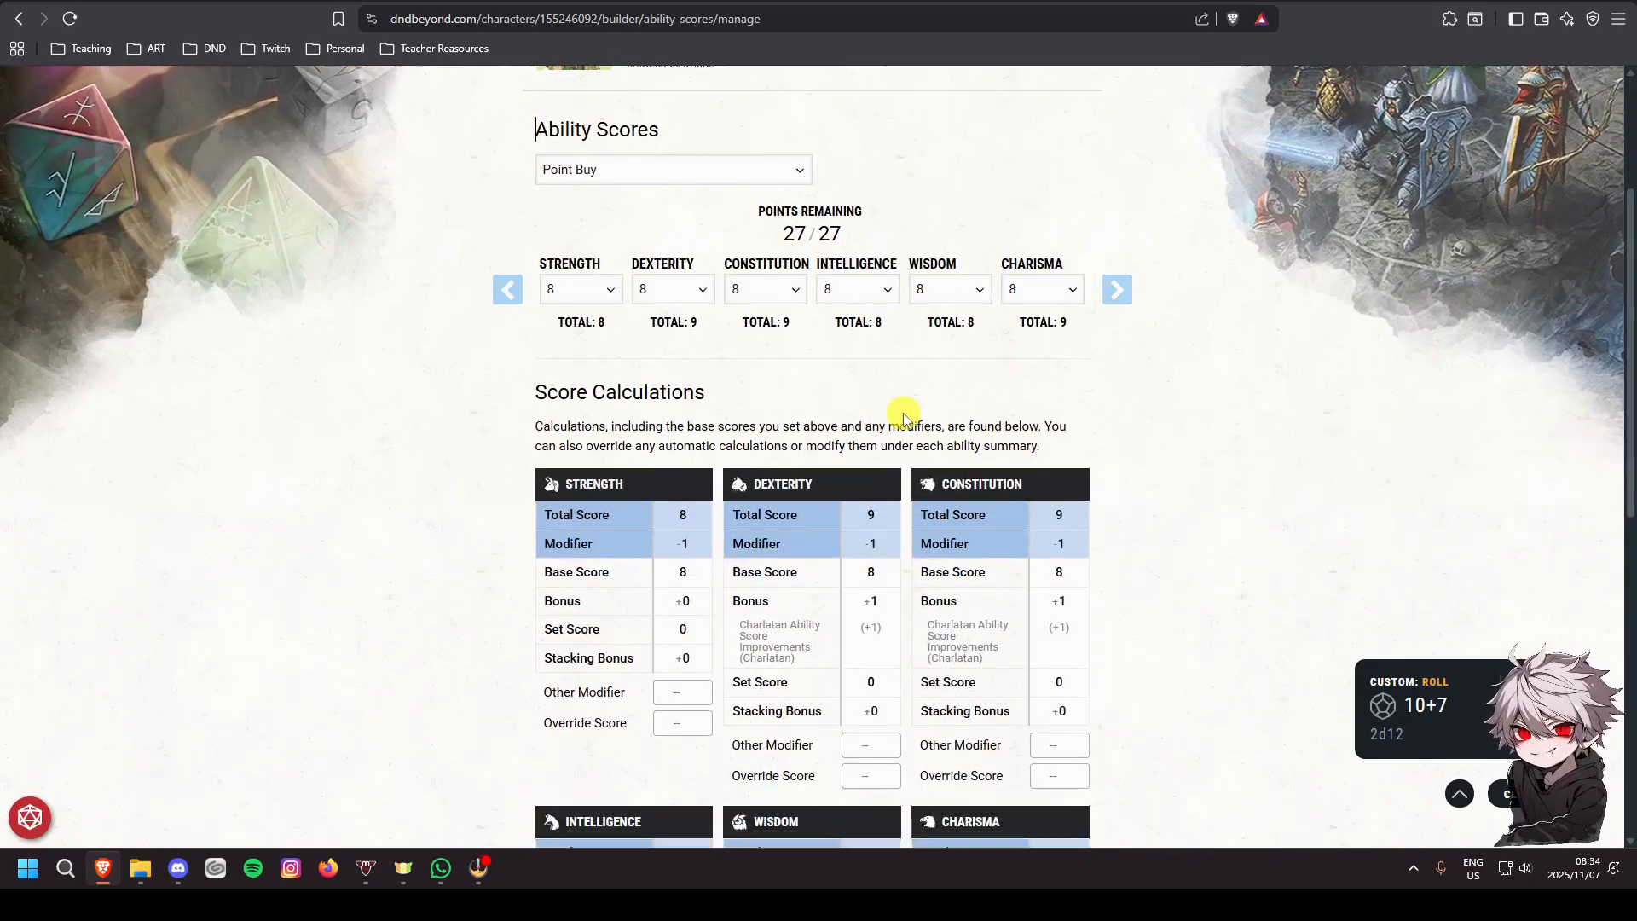
{"action": "scroll", "coordinate": [1006, 474], "scroll_direction": "down", "scroll_amount": 3}
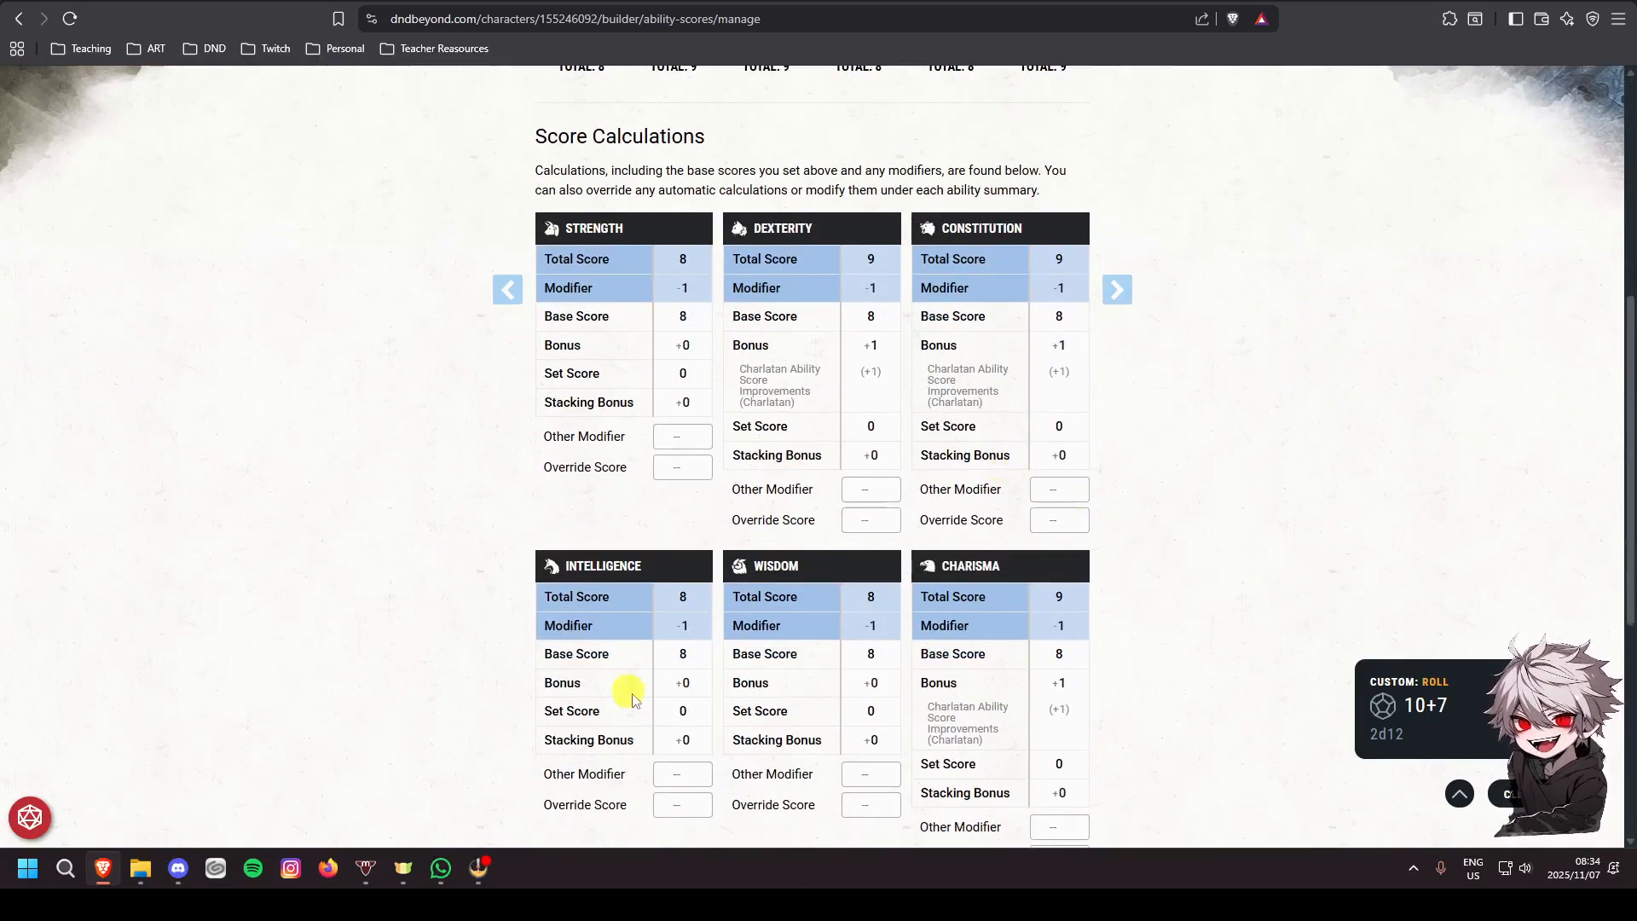
{"action": "scroll", "coordinate": [1118, 606], "scroll_direction": "down", "scroll_amount": 2}
{"action": "scroll", "coordinate": [958, 574], "scroll_direction": "up", "scroll_amount": 3}
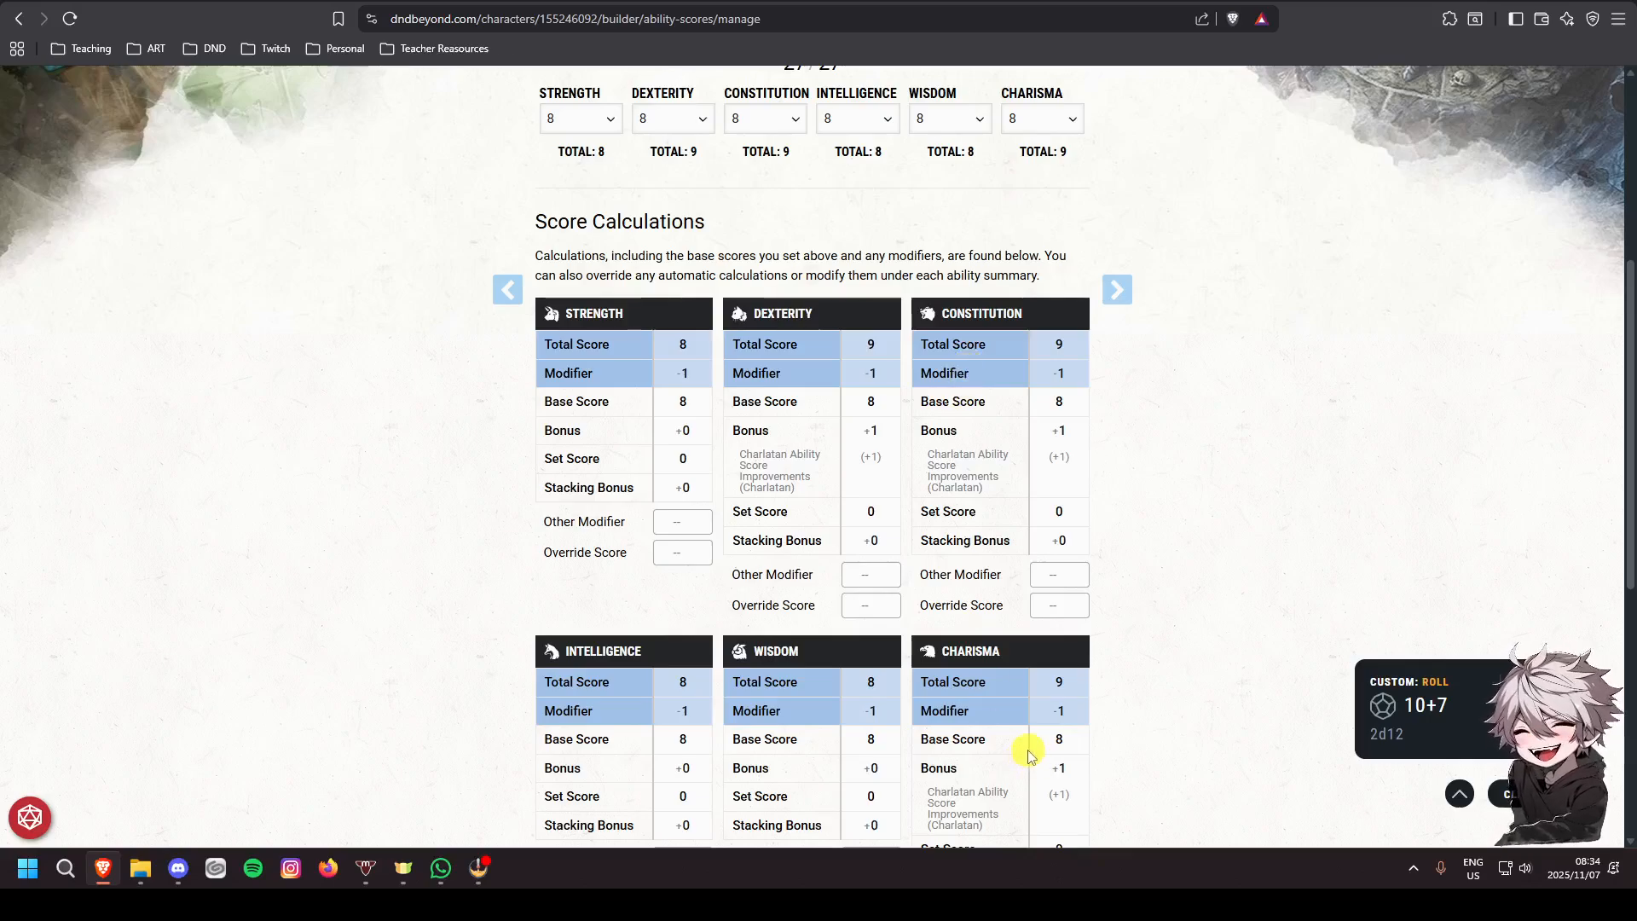
{"action": "scroll", "coordinate": [1029, 753], "scroll_direction": "up", "scroll_amount": 2}
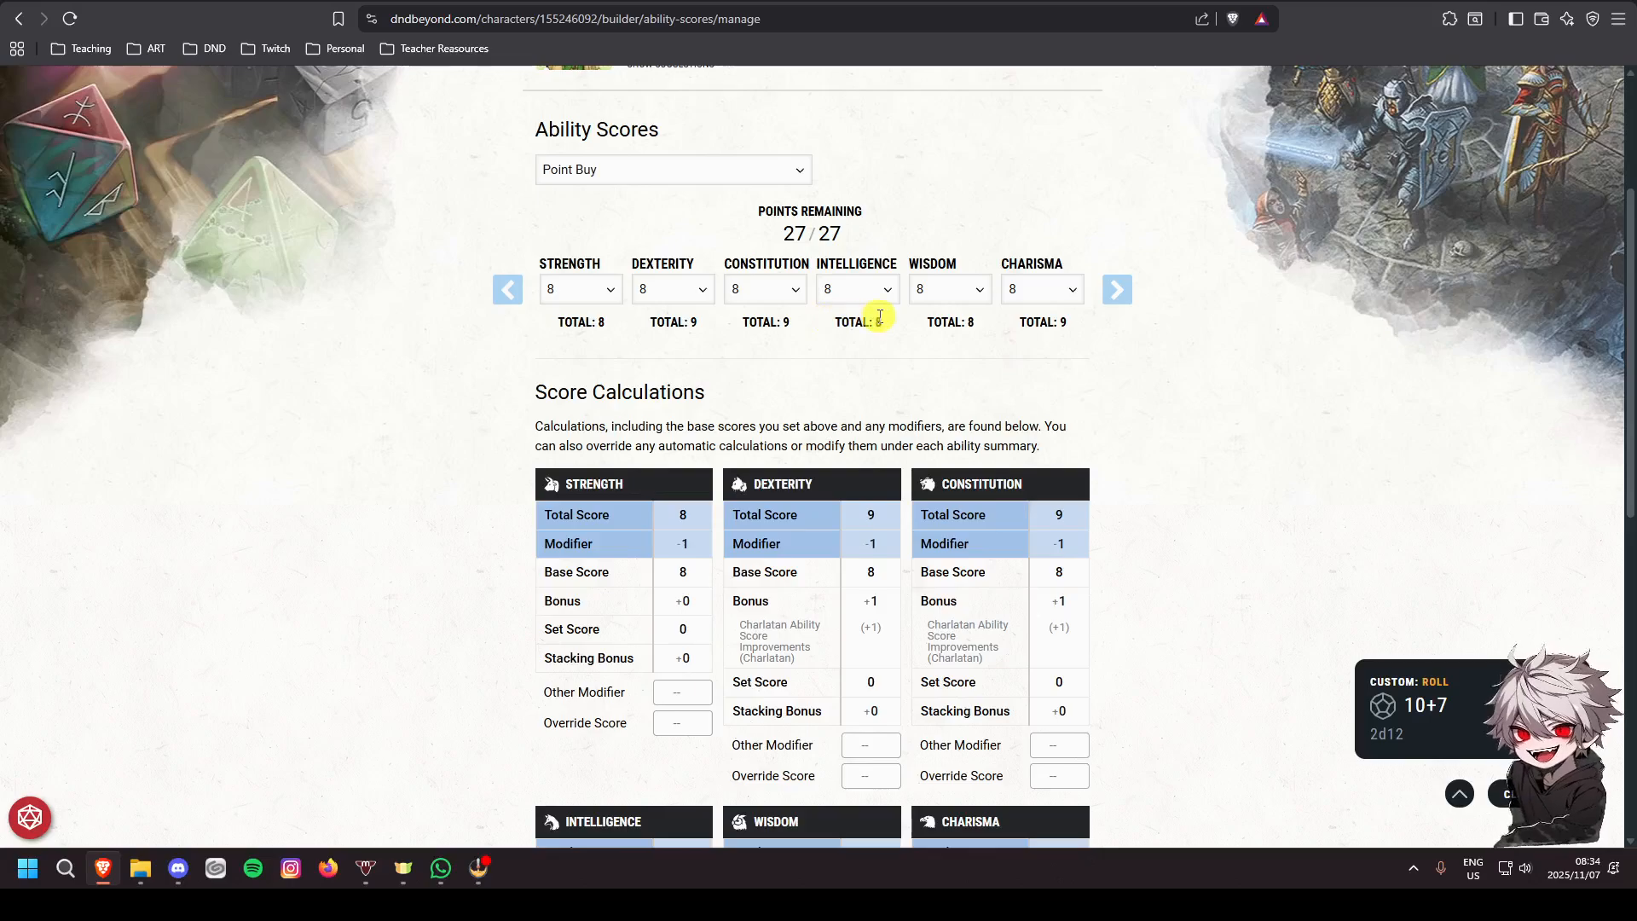
{"action": "left_click", "coordinate": [606, 290]}
{"action": "left_click", "coordinate": [616, 373]}
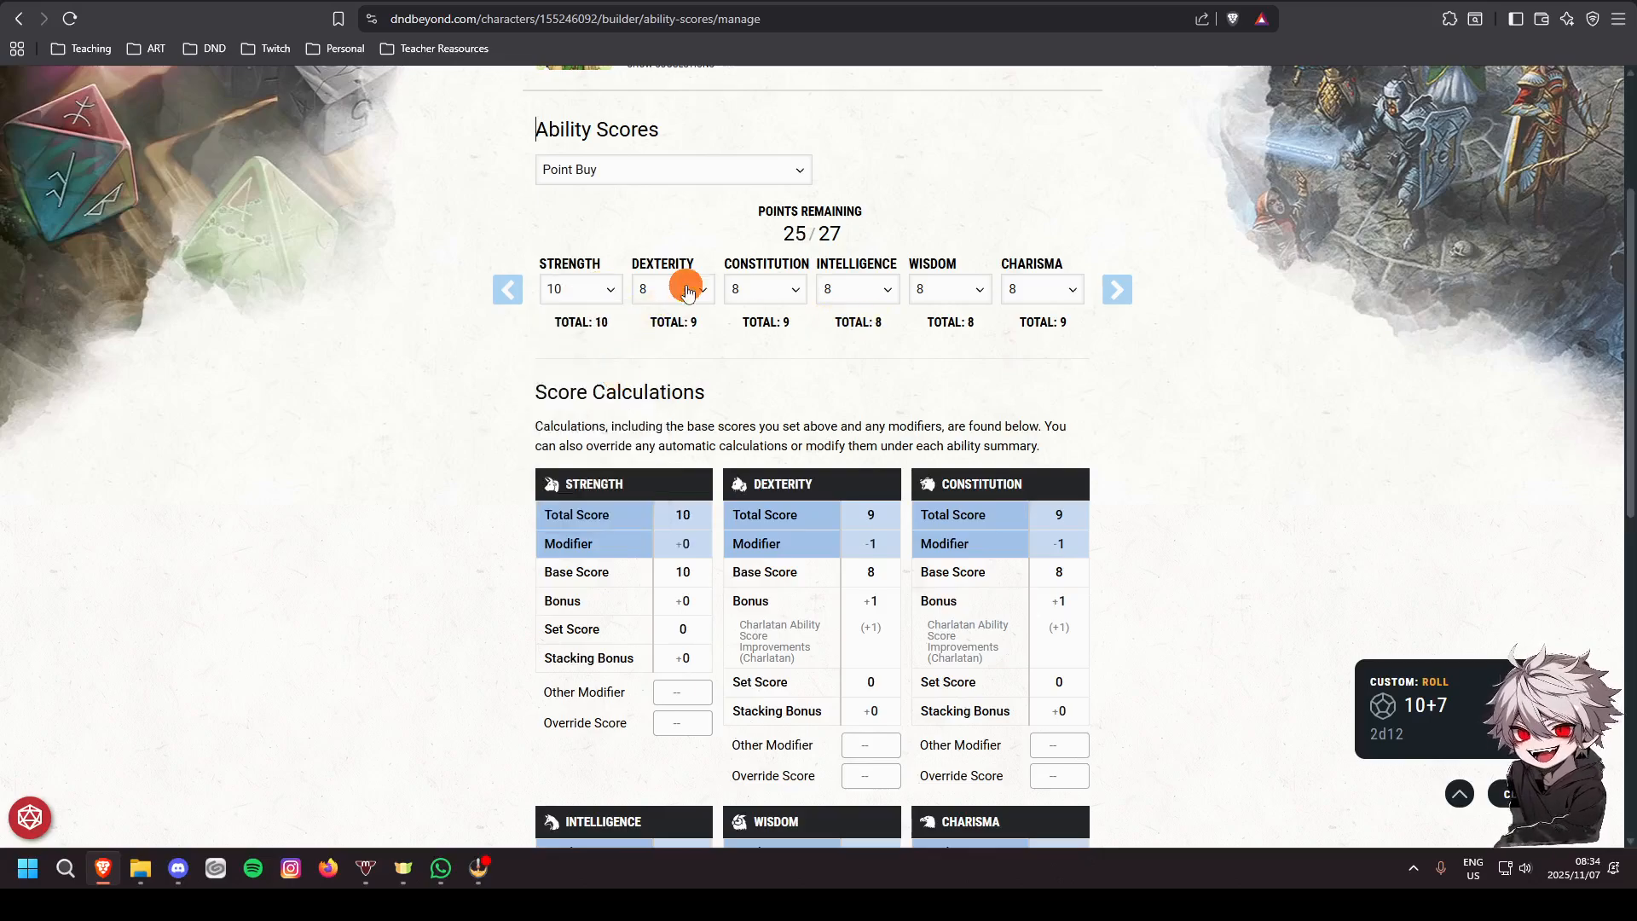
{"action": "left_click", "coordinate": [688, 291]}
{"action": "left_click", "coordinate": [712, 373]}
{"action": "left_click", "coordinate": [771, 290]}
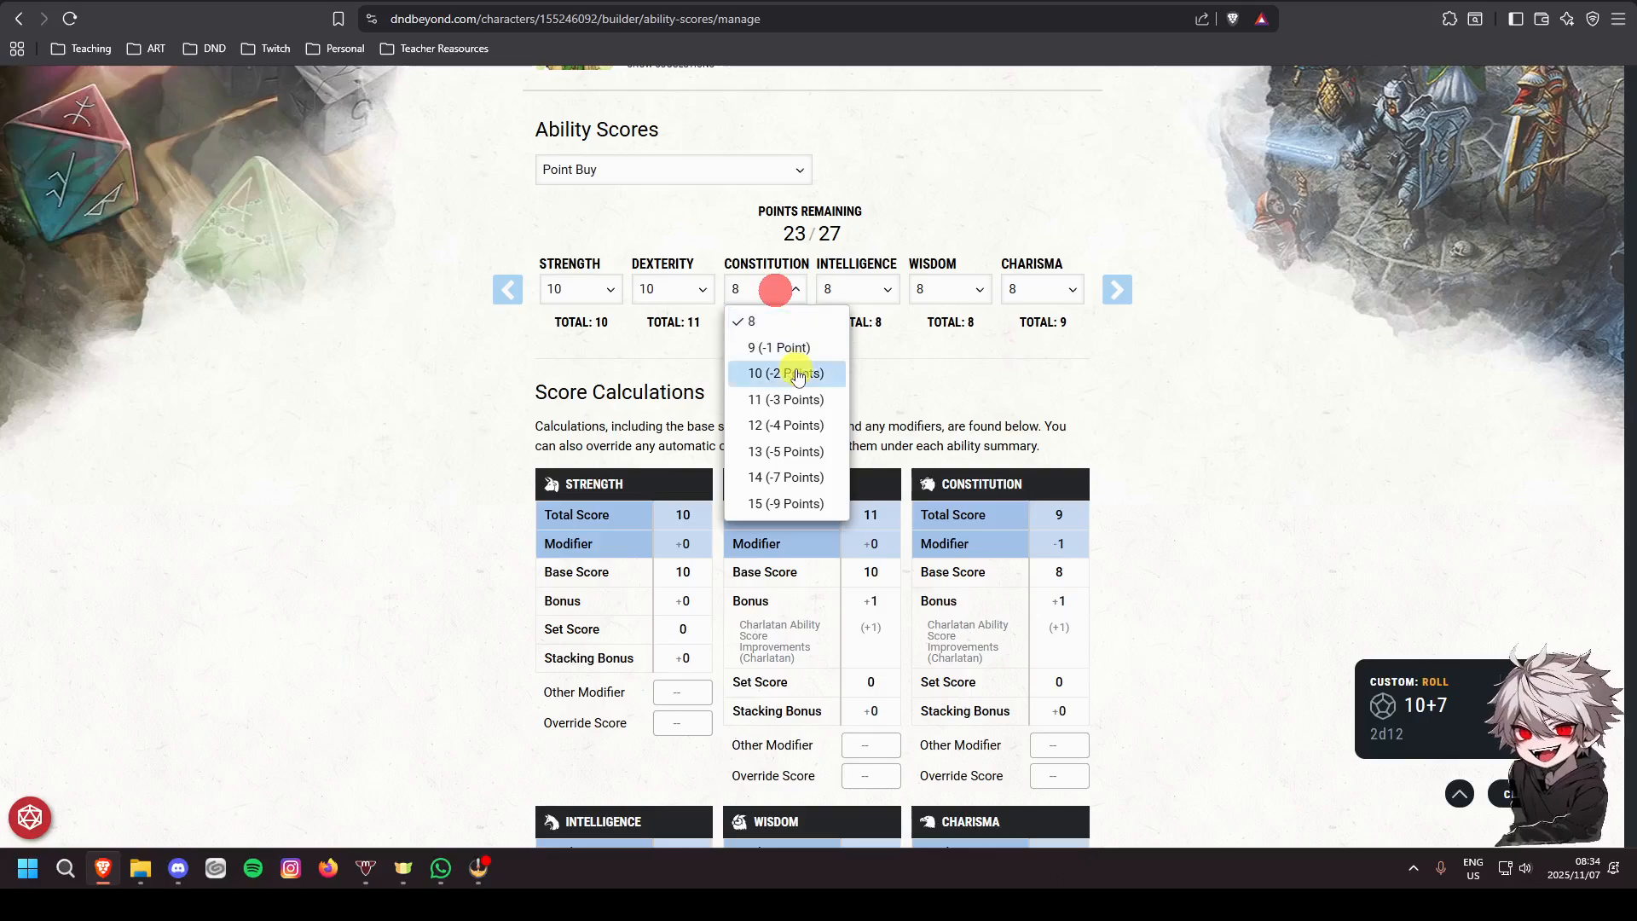
{"action": "left_click", "coordinate": [798, 375]}
Set the base Intelligence, Wisdom and Charisma scores to 10 each
{"action": "left_click", "coordinate": [882, 289]}
{"action": "left_click", "coordinate": [884, 375]}
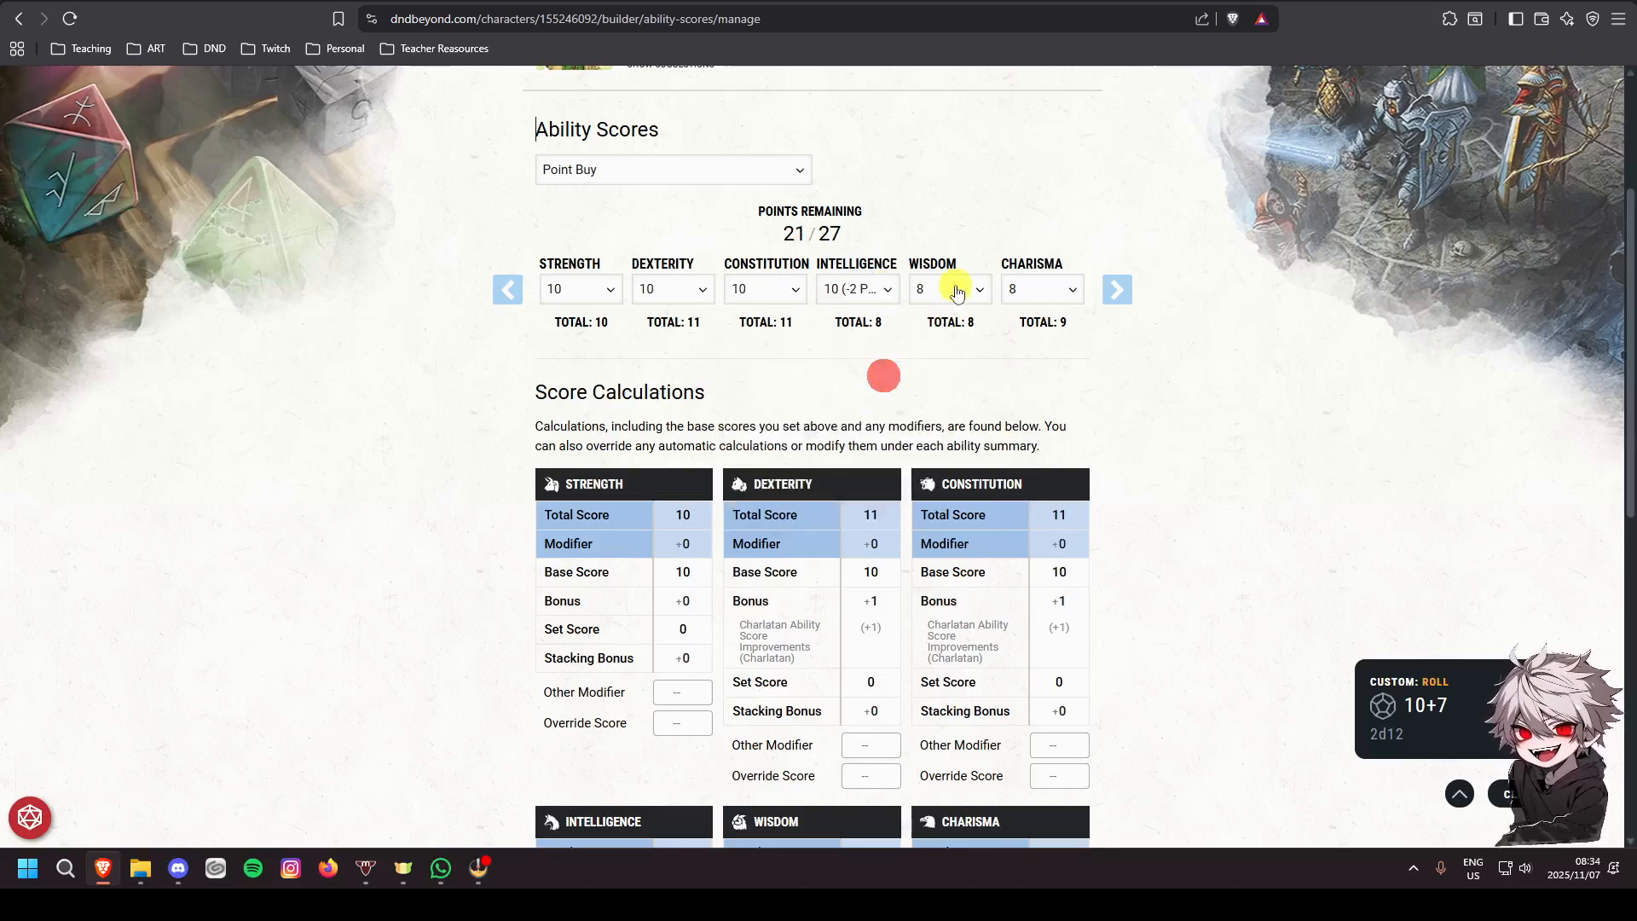
{"action": "left_click", "coordinate": [957, 293]}
{"action": "left_click", "coordinate": [969, 373]}
{"action": "left_click", "coordinate": [1073, 295]}
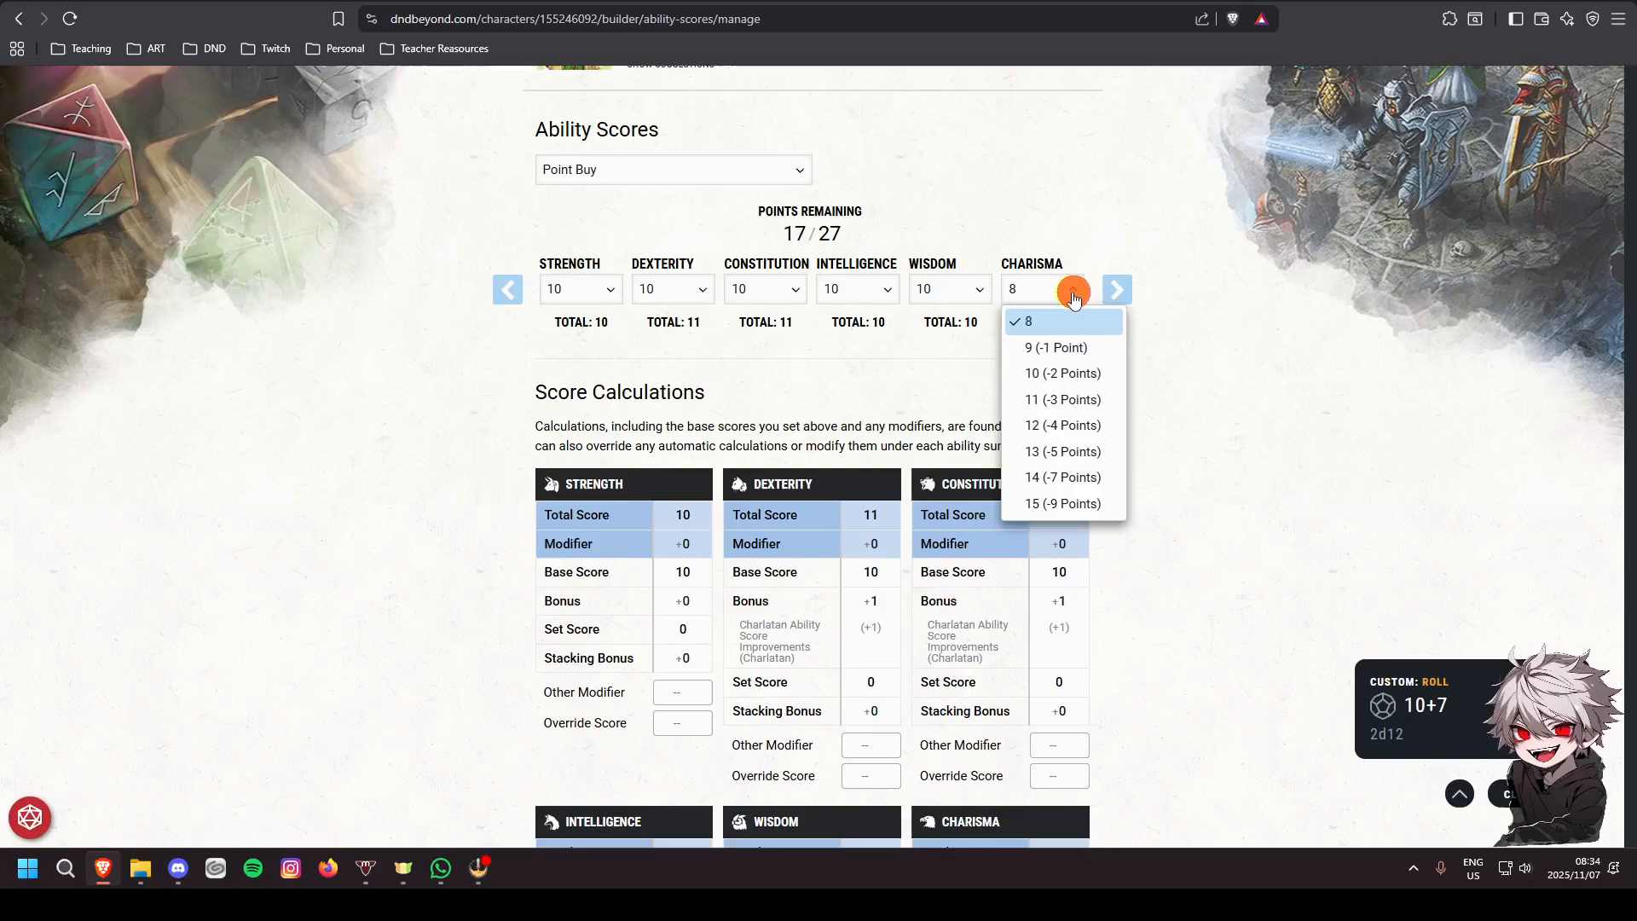
{"action": "left_click", "coordinate": [1055, 374]}
Raise the base Charisma score to 15 and check the score calculations
{"action": "scroll", "coordinate": [1089, 460], "scroll_direction": "down", "scroll_amount": 4}
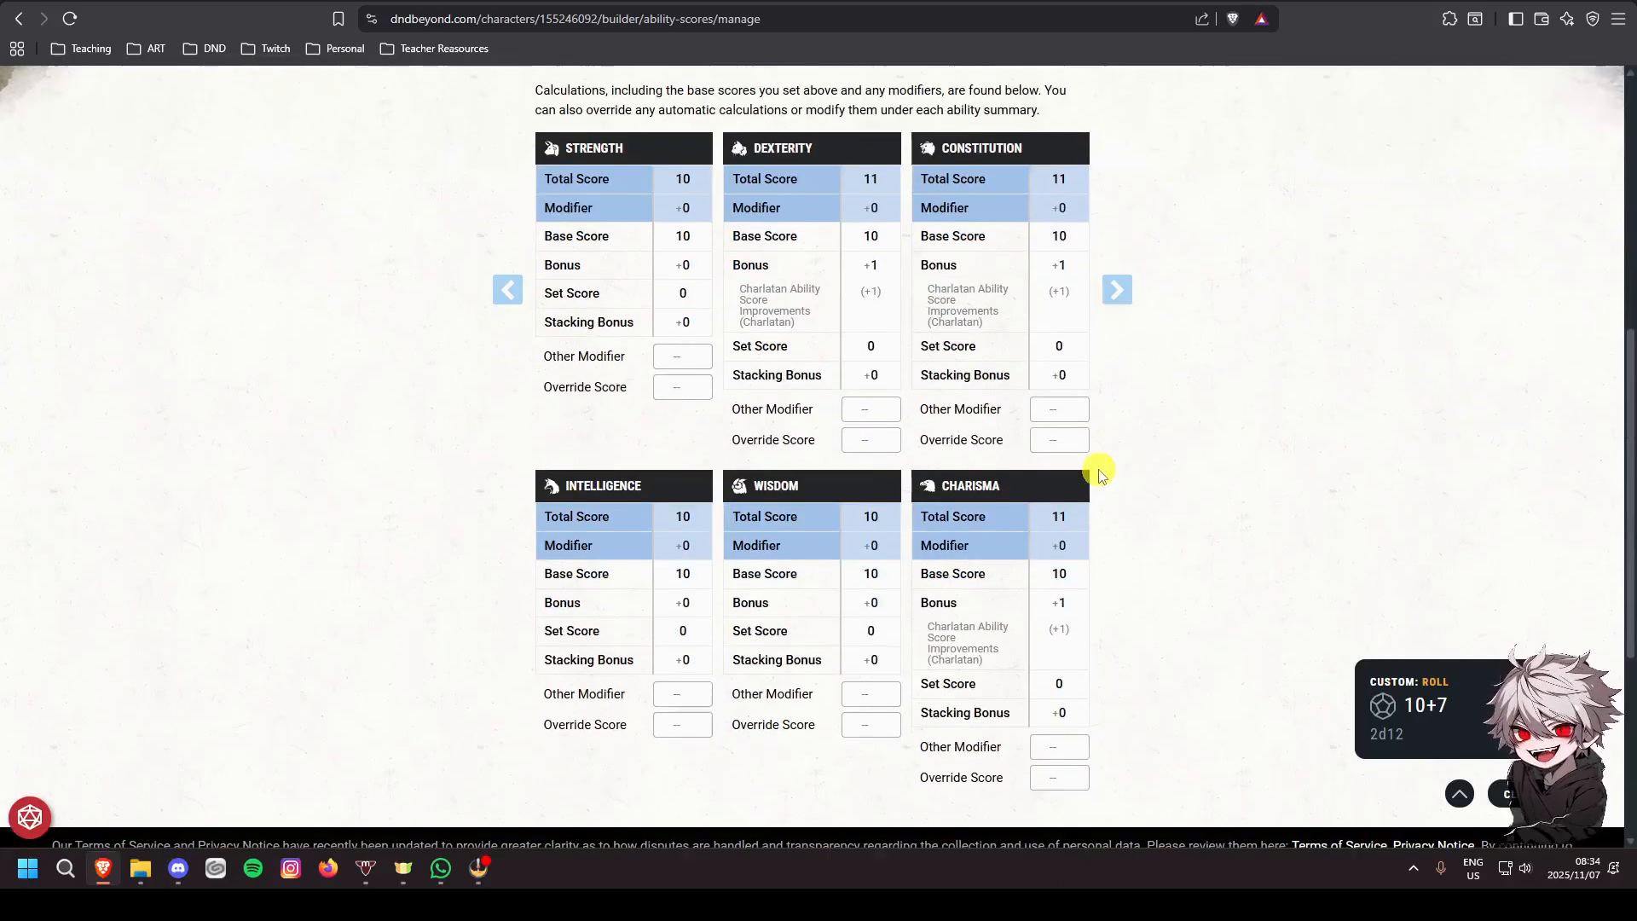
{"action": "scroll", "coordinate": [1088, 588], "scroll_direction": "up", "scroll_amount": 4}
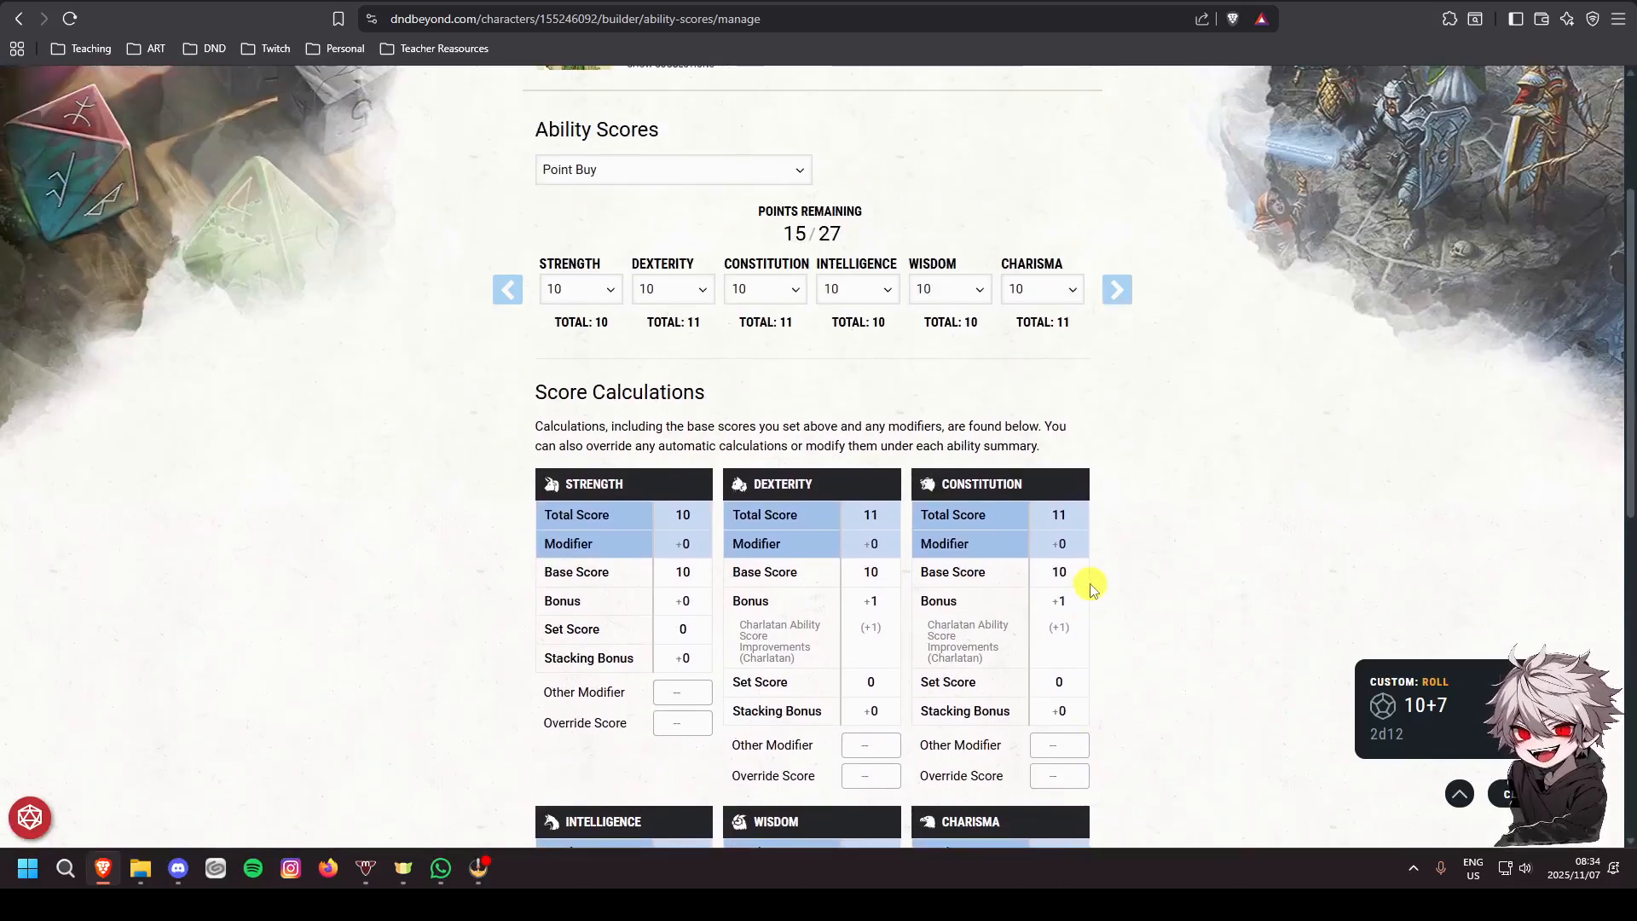
{"action": "left_click", "coordinate": [1045, 289]}
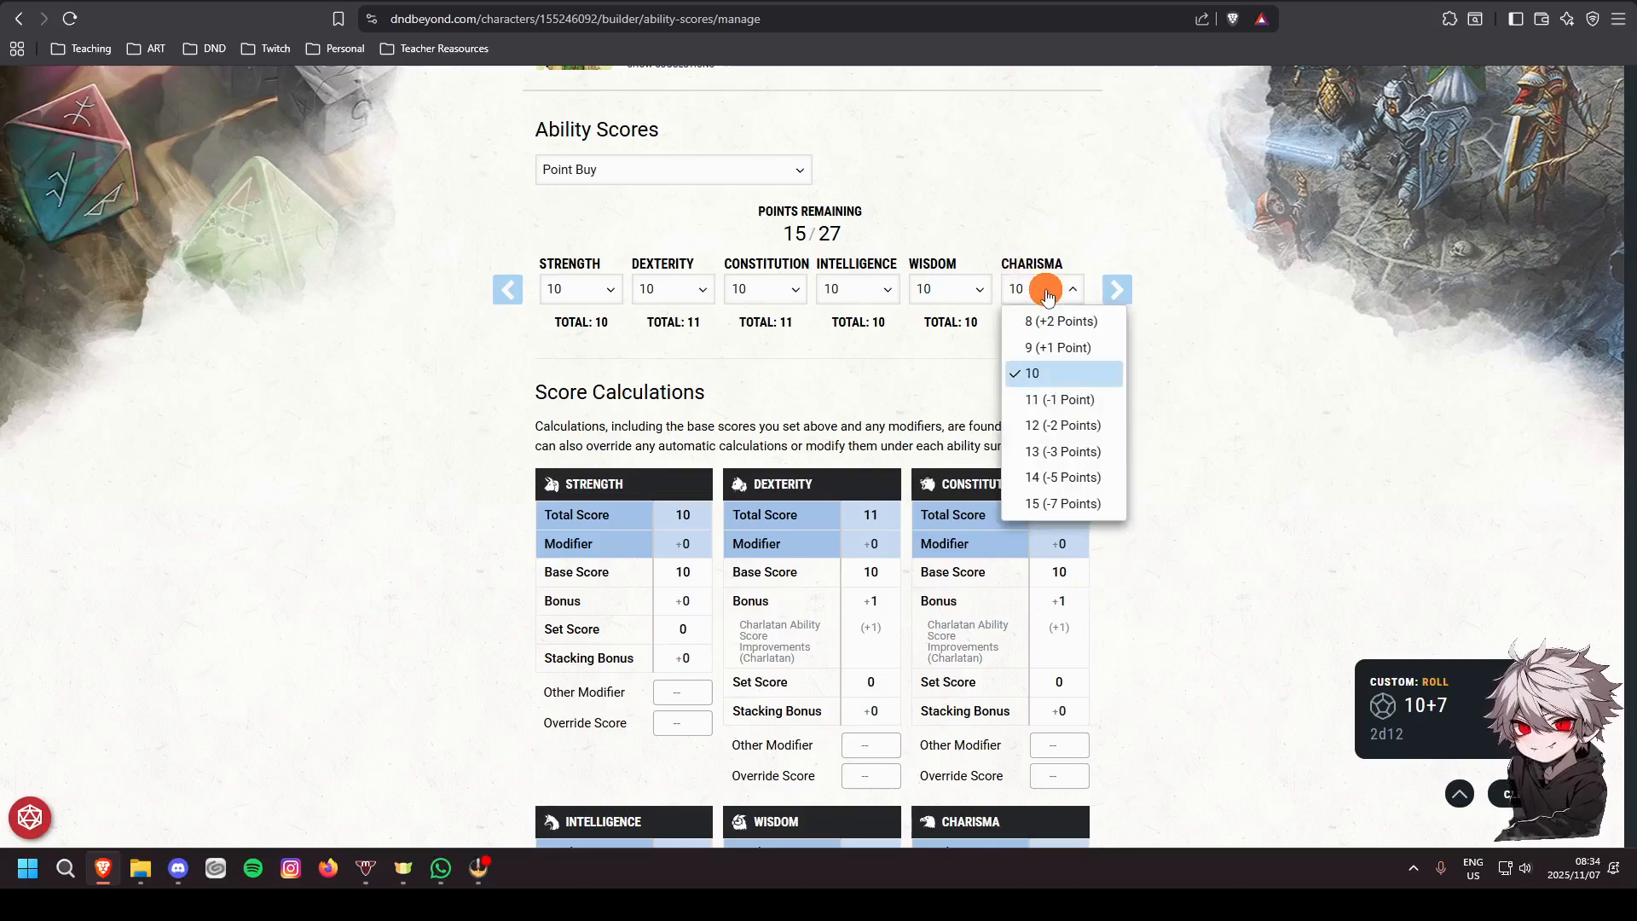
{"action": "left_click", "coordinate": [1083, 503]}
{"action": "scroll", "coordinate": [1151, 500], "scroll_direction": "down", "scroll_amount": 5}
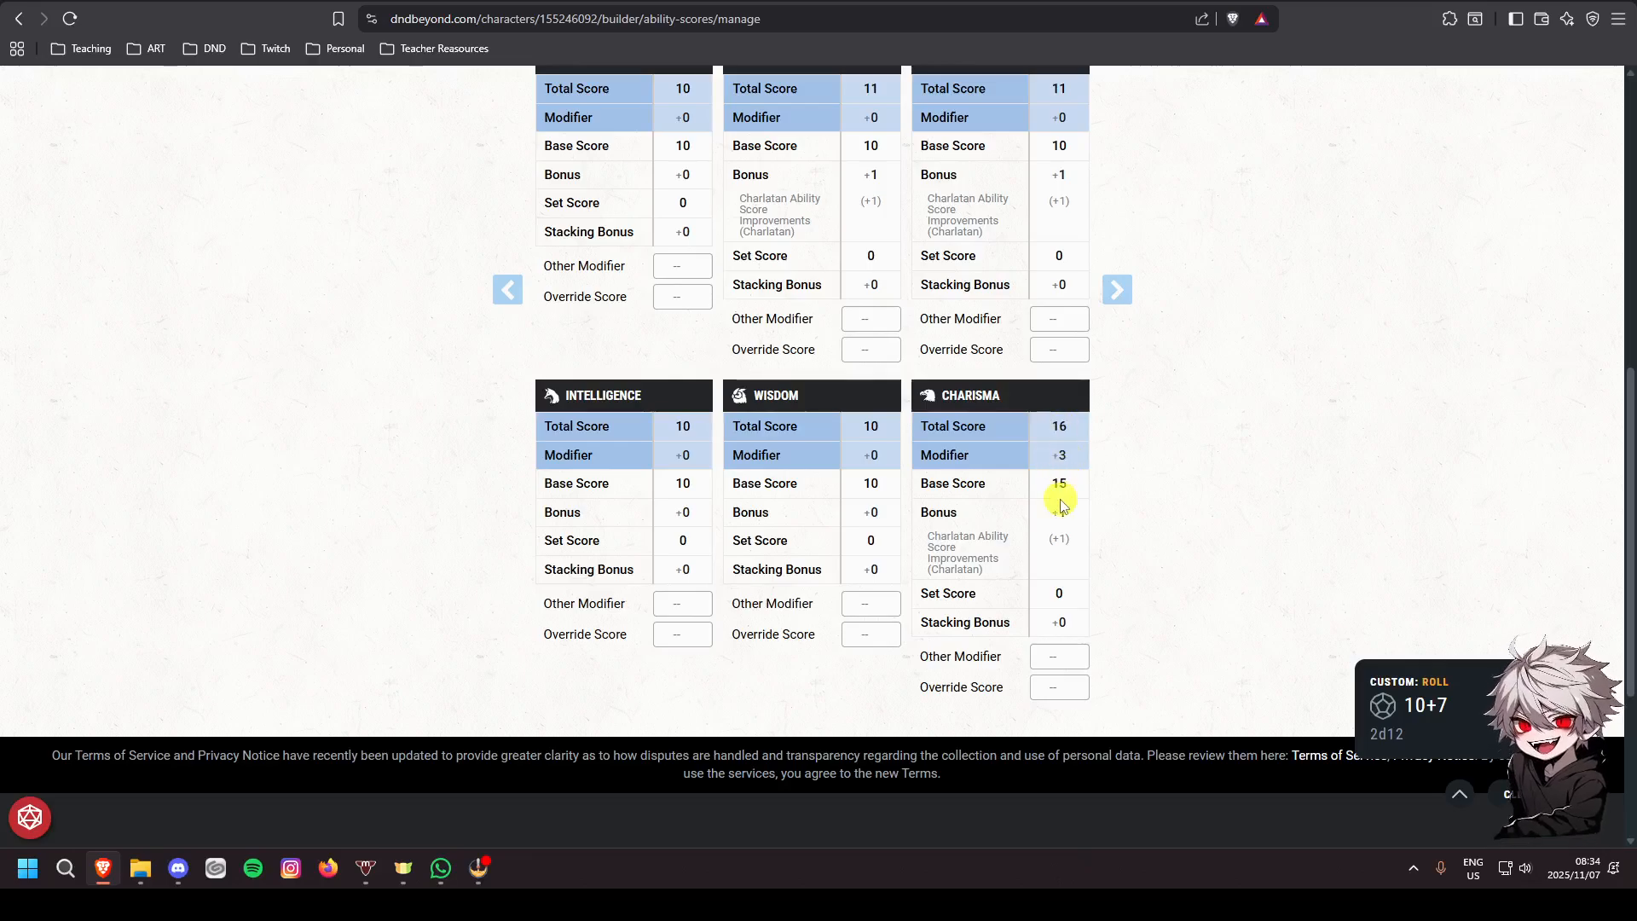
{"action": "scroll", "coordinate": [1085, 496], "scroll_direction": "up", "scroll_amount": 3}
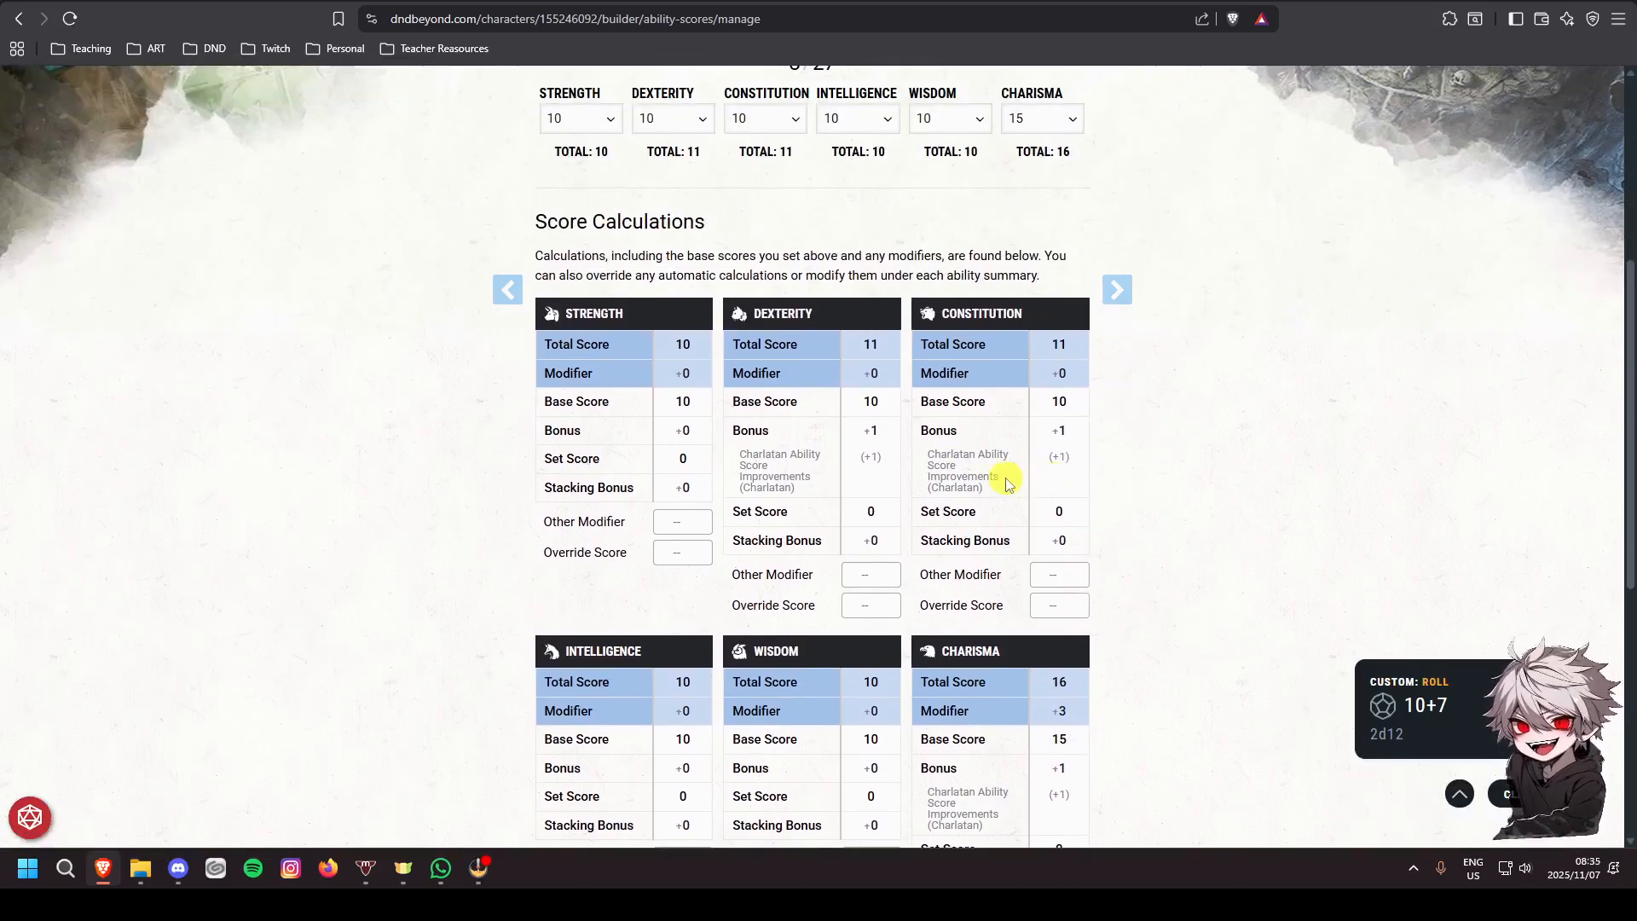
Raise the base Dexterity and Constitution scores to 13 each
{"action": "scroll", "coordinate": [994, 475], "scroll_direction": "up", "scroll_amount": 3}
{"action": "scroll", "coordinate": [881, 410], "scroll_direction": "down", "scroll_amount": 2}
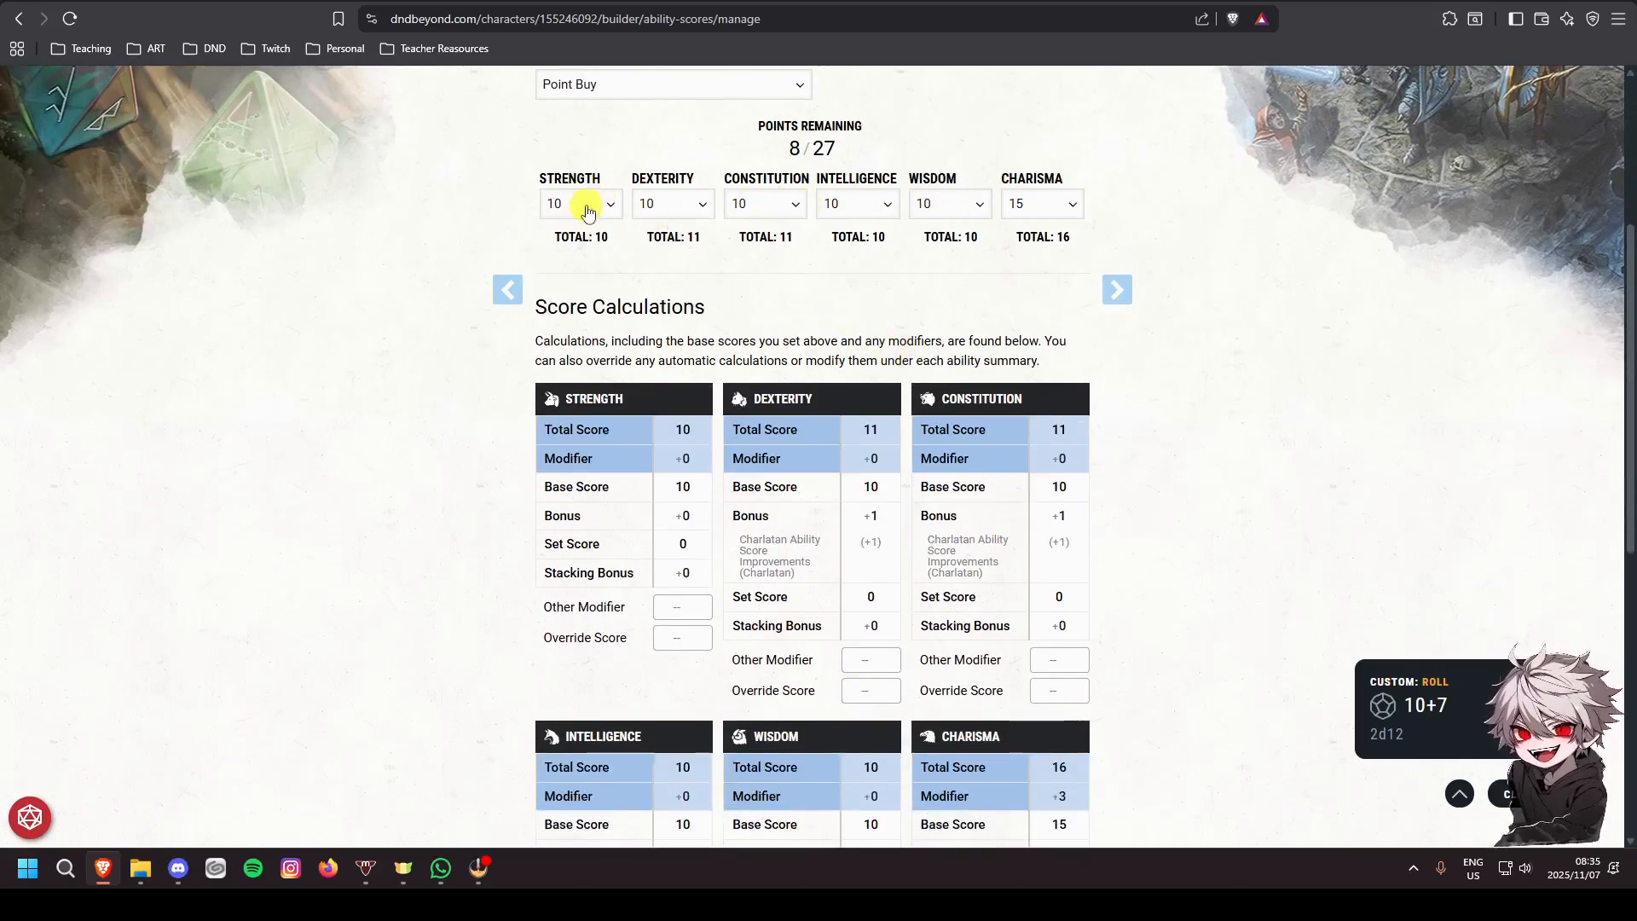
{"action": "left_click", "coordinate": [699, 204]}
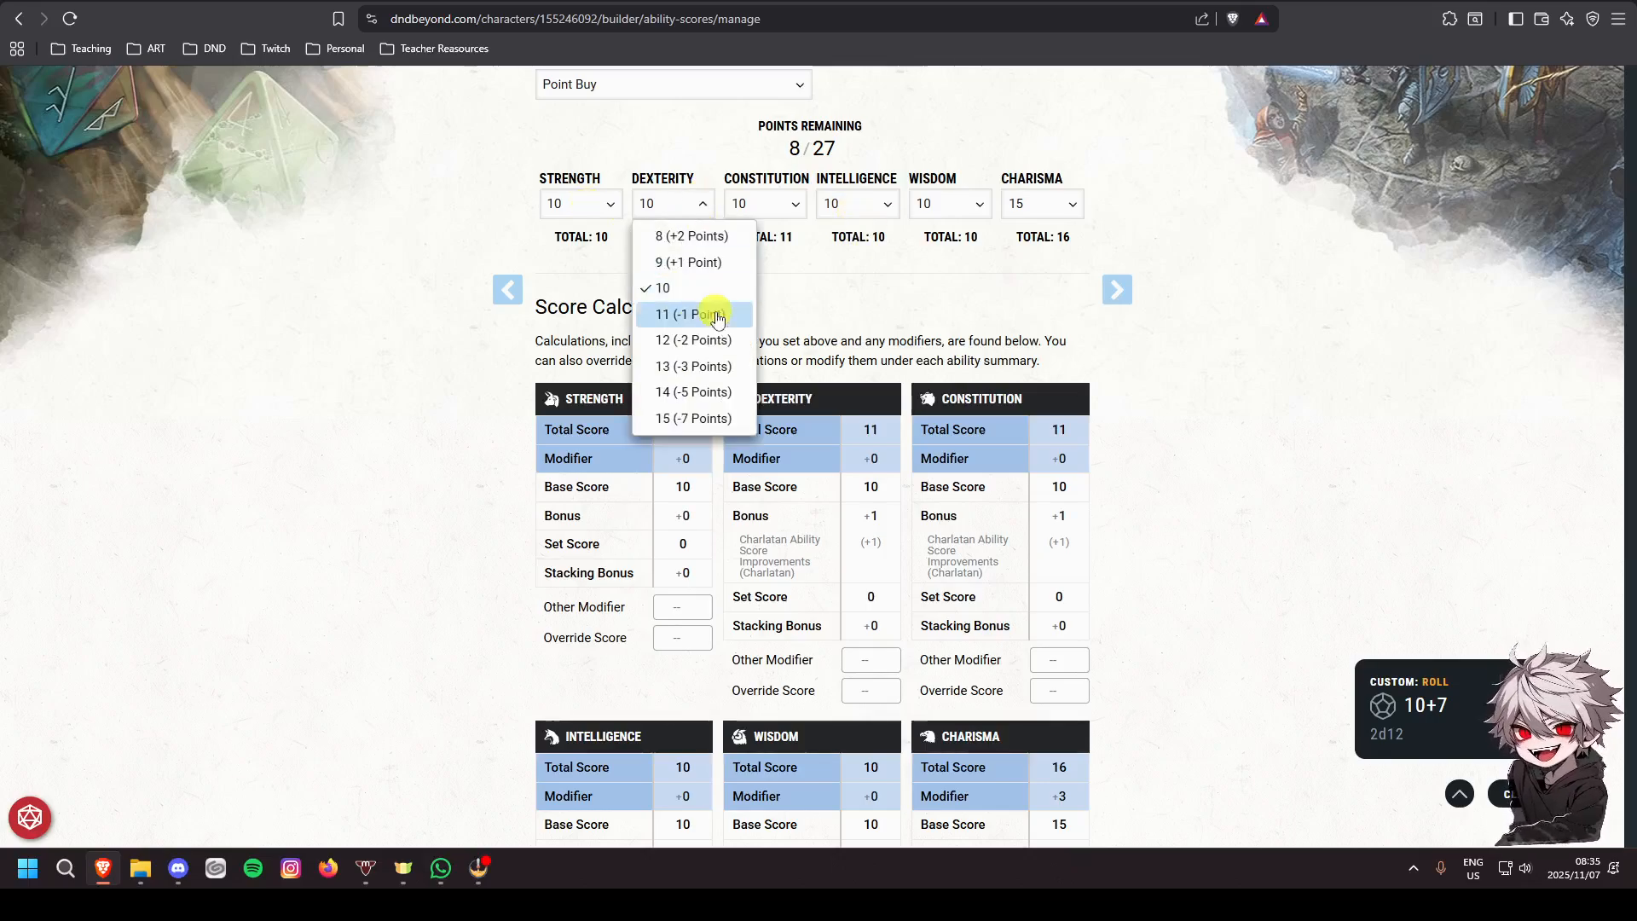
{"action": "left_click", "coordinate": [728, 362]}
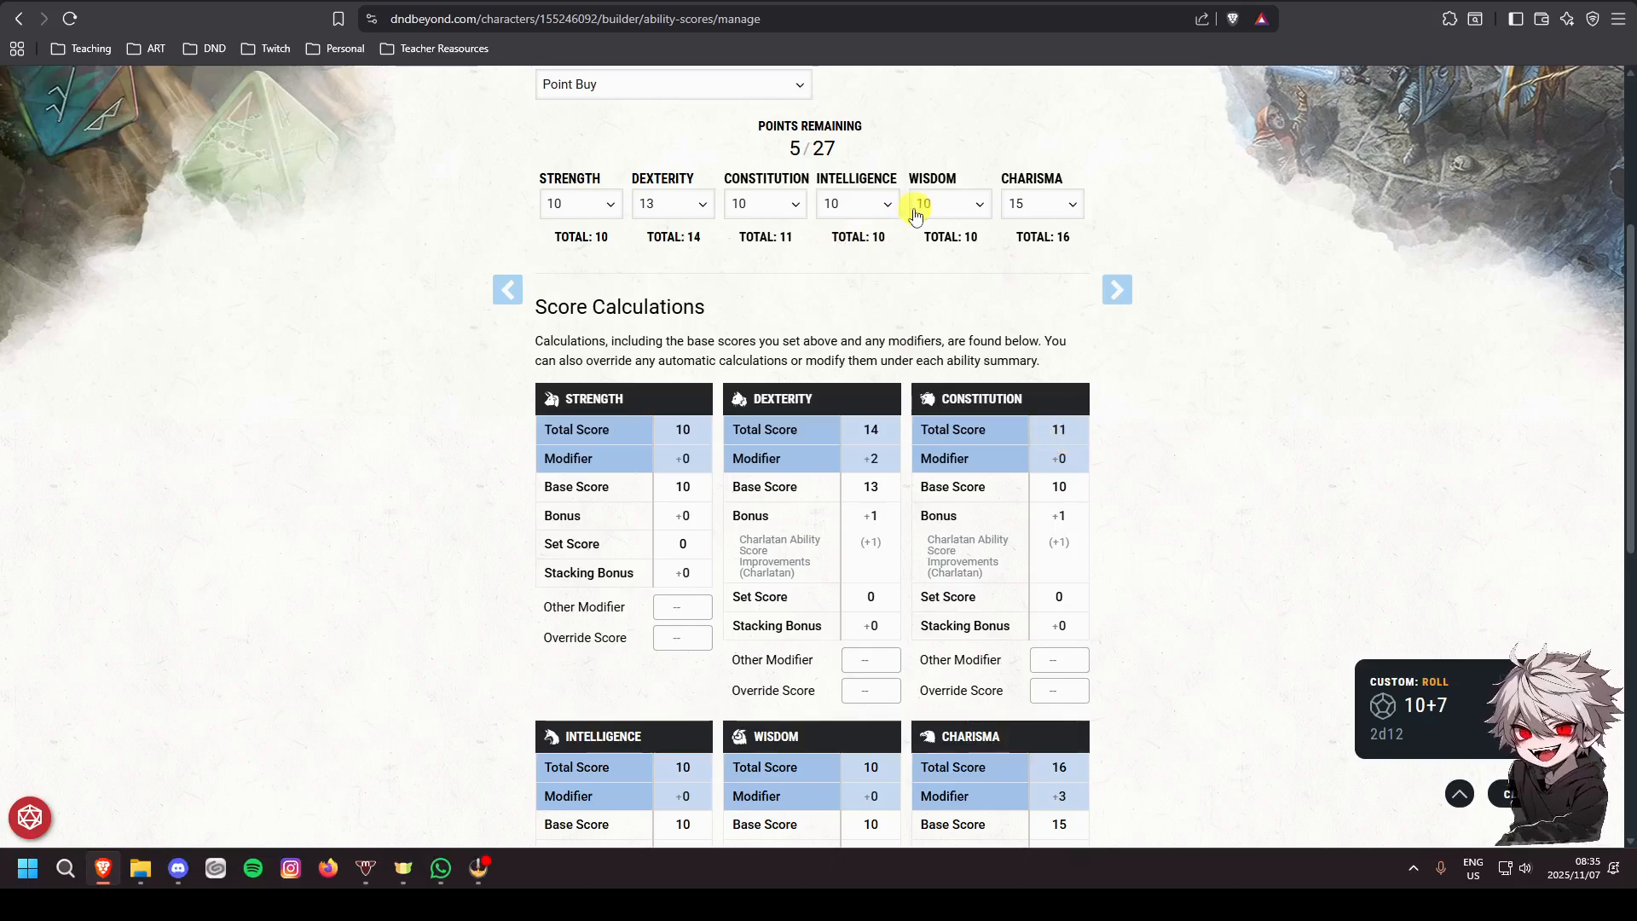
{"action": "left_click", "coordinate": [779, 203]}
{"action": "left_click", "coordinate": [823, 358]}
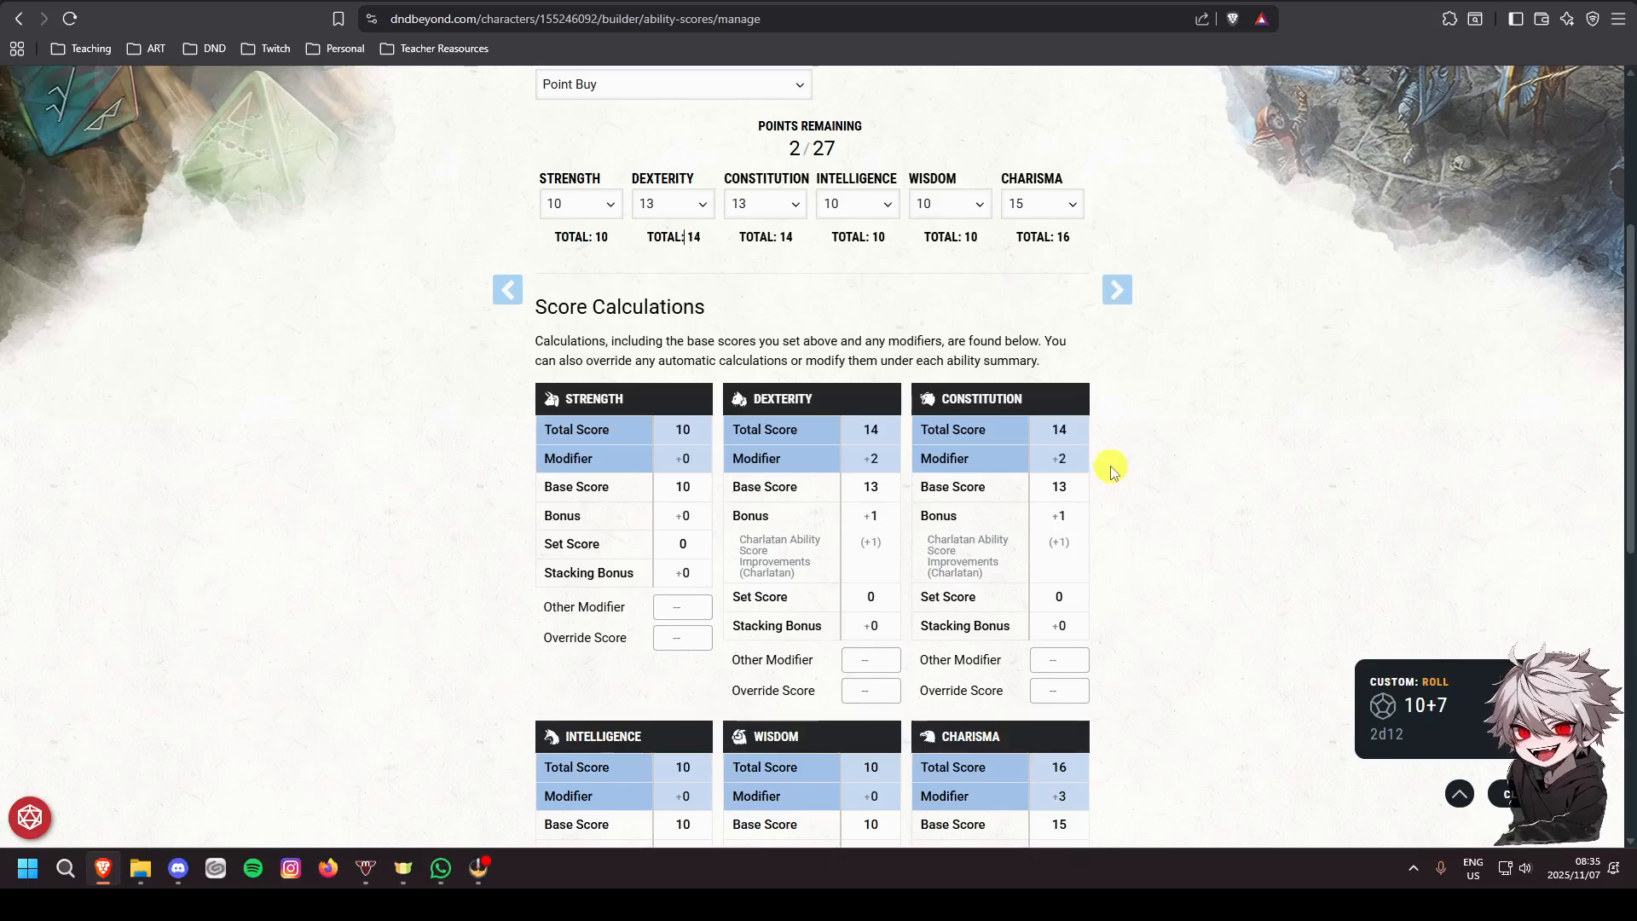
Set the base Intelligence score to 12 and review the score calculations for all six abilities
{"action": "scroll", "coordinate": [1035, 273], "scroll_direction": "down", "scroll_amount": 2}
{"action": "scroll", "coordinate": [815, 375], "scroll_direction": "down", "scroll_amount": 2}
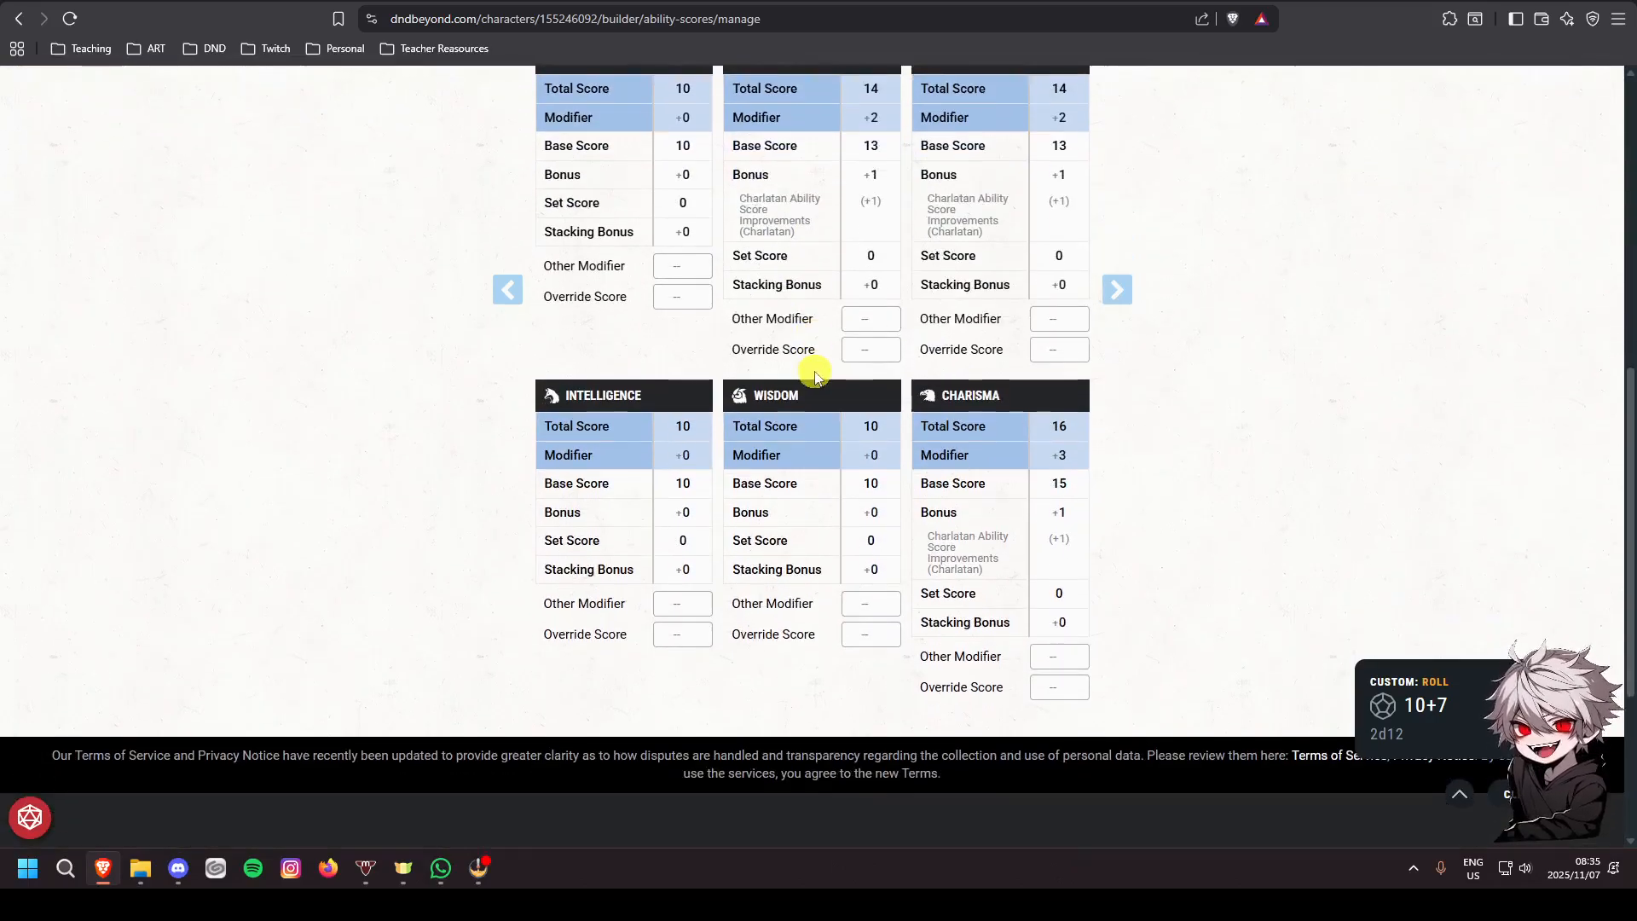
{"action": "scroll", "coordinate": [815, 375], "scroll_direction": "up", "scroll_amount": 3}
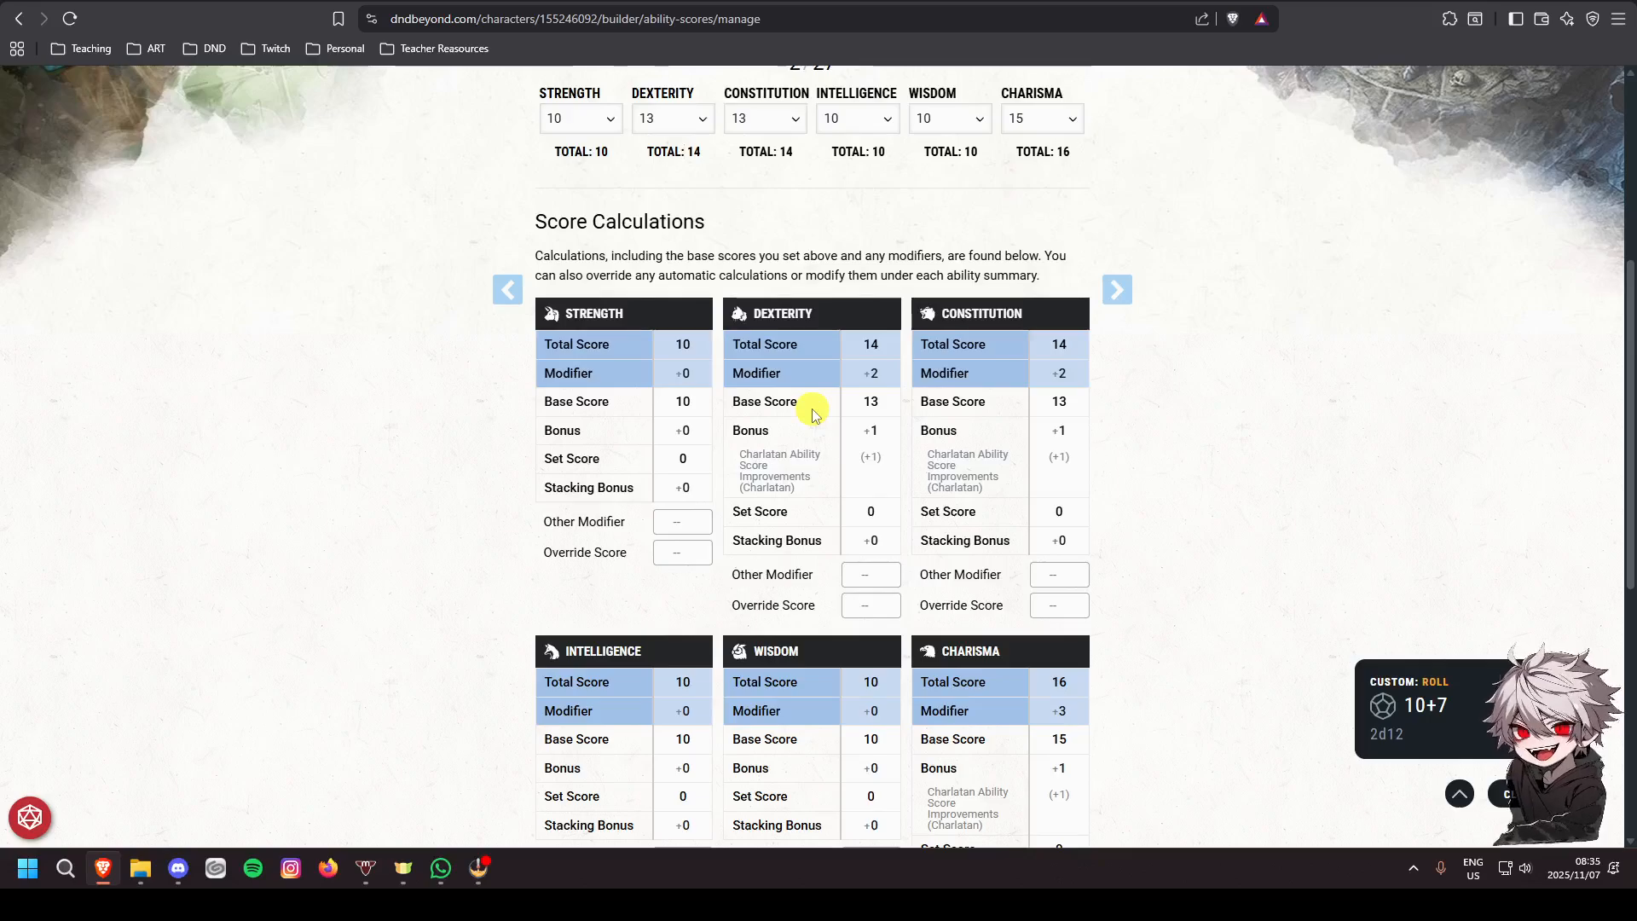
{"action": "scroll", "coordinate": [814, 415], "scroll_direction": "up", "scroll_amount": 2}
{"action": "left_click", "coordinate": [864, 294]}
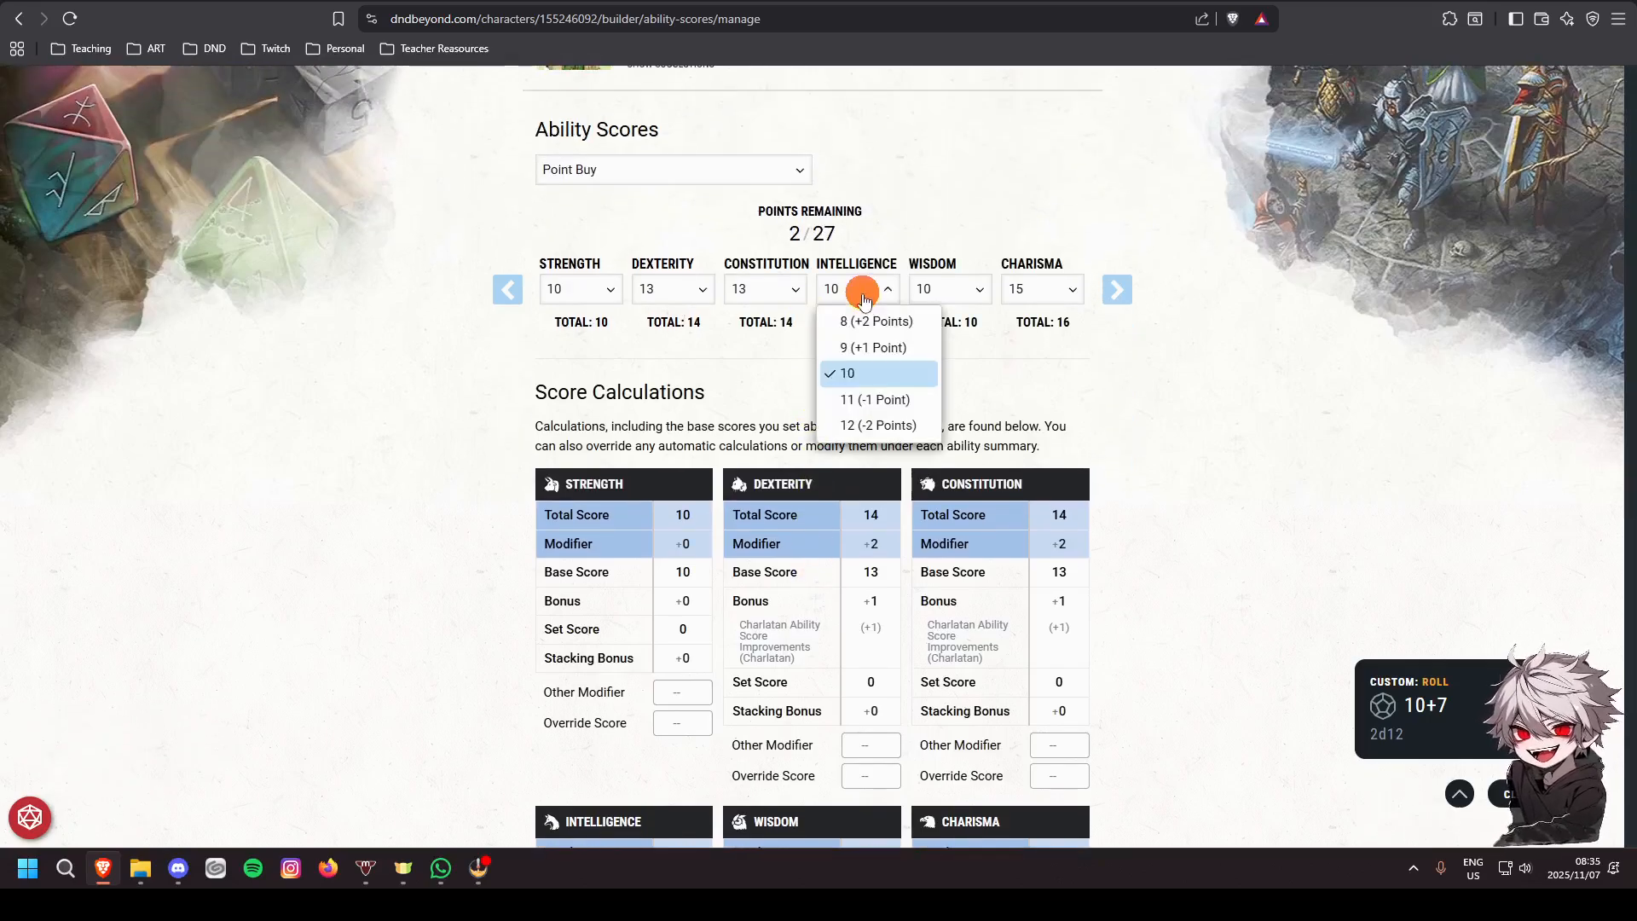
{"action": "left_click", "coordinate": [925, 425]}
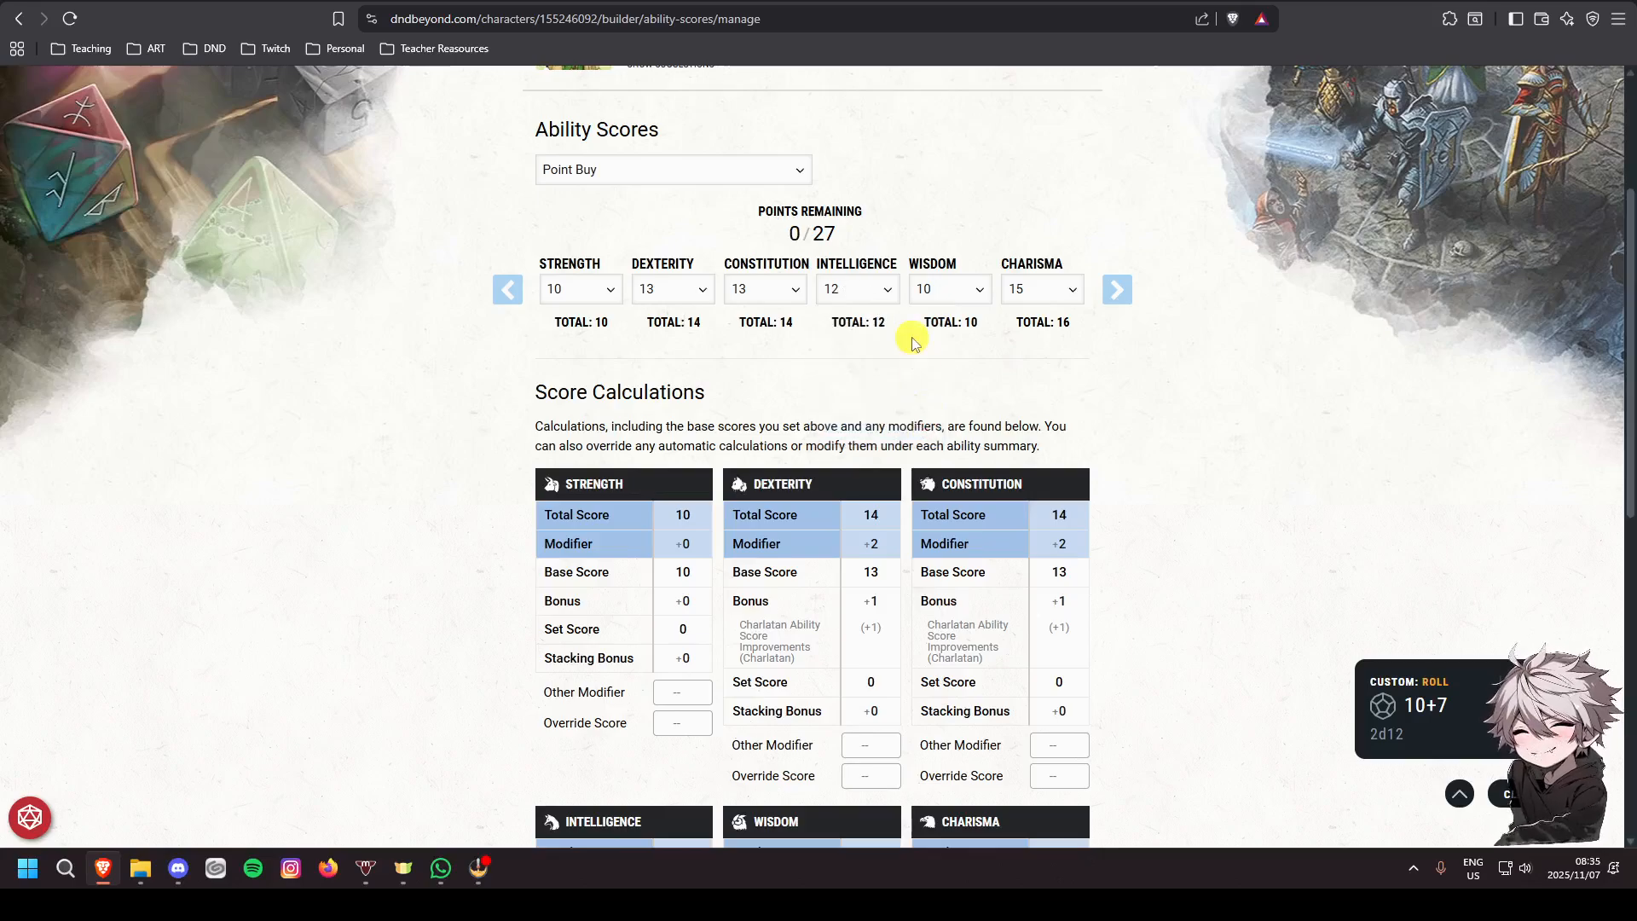
{"action": "scroll", "coordinate": [912, 341], "scroll_direction": "down", "scroll_amount": 5}
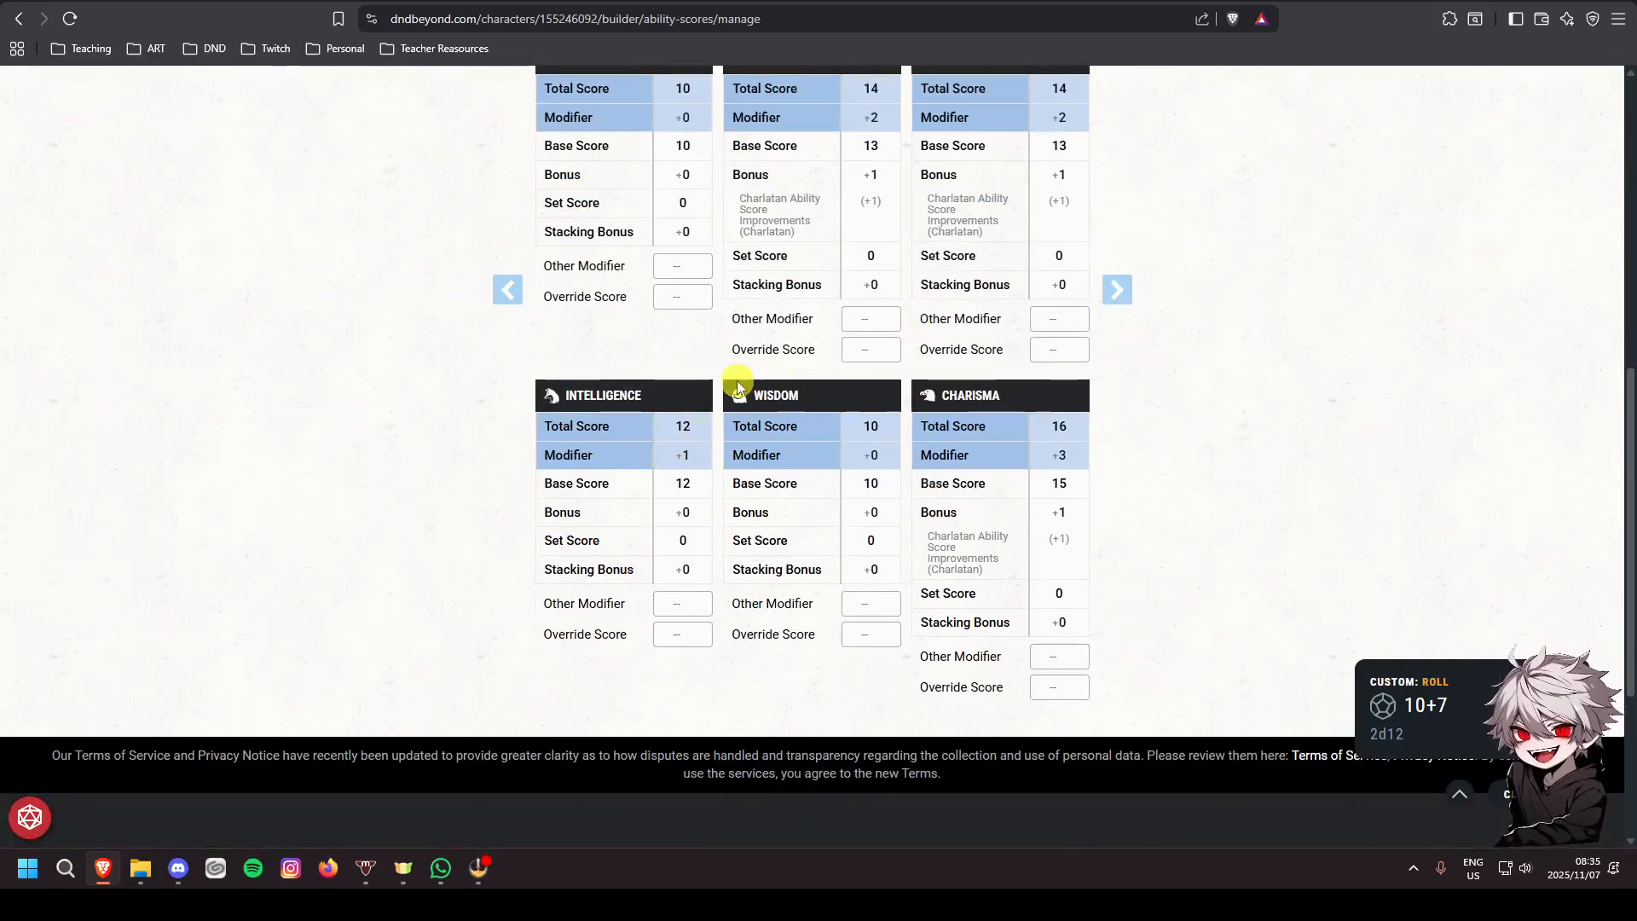
{"action": "scroll", "coordinate": [733, 386], "scroll_direction": "up", "scroll_amount": 1}
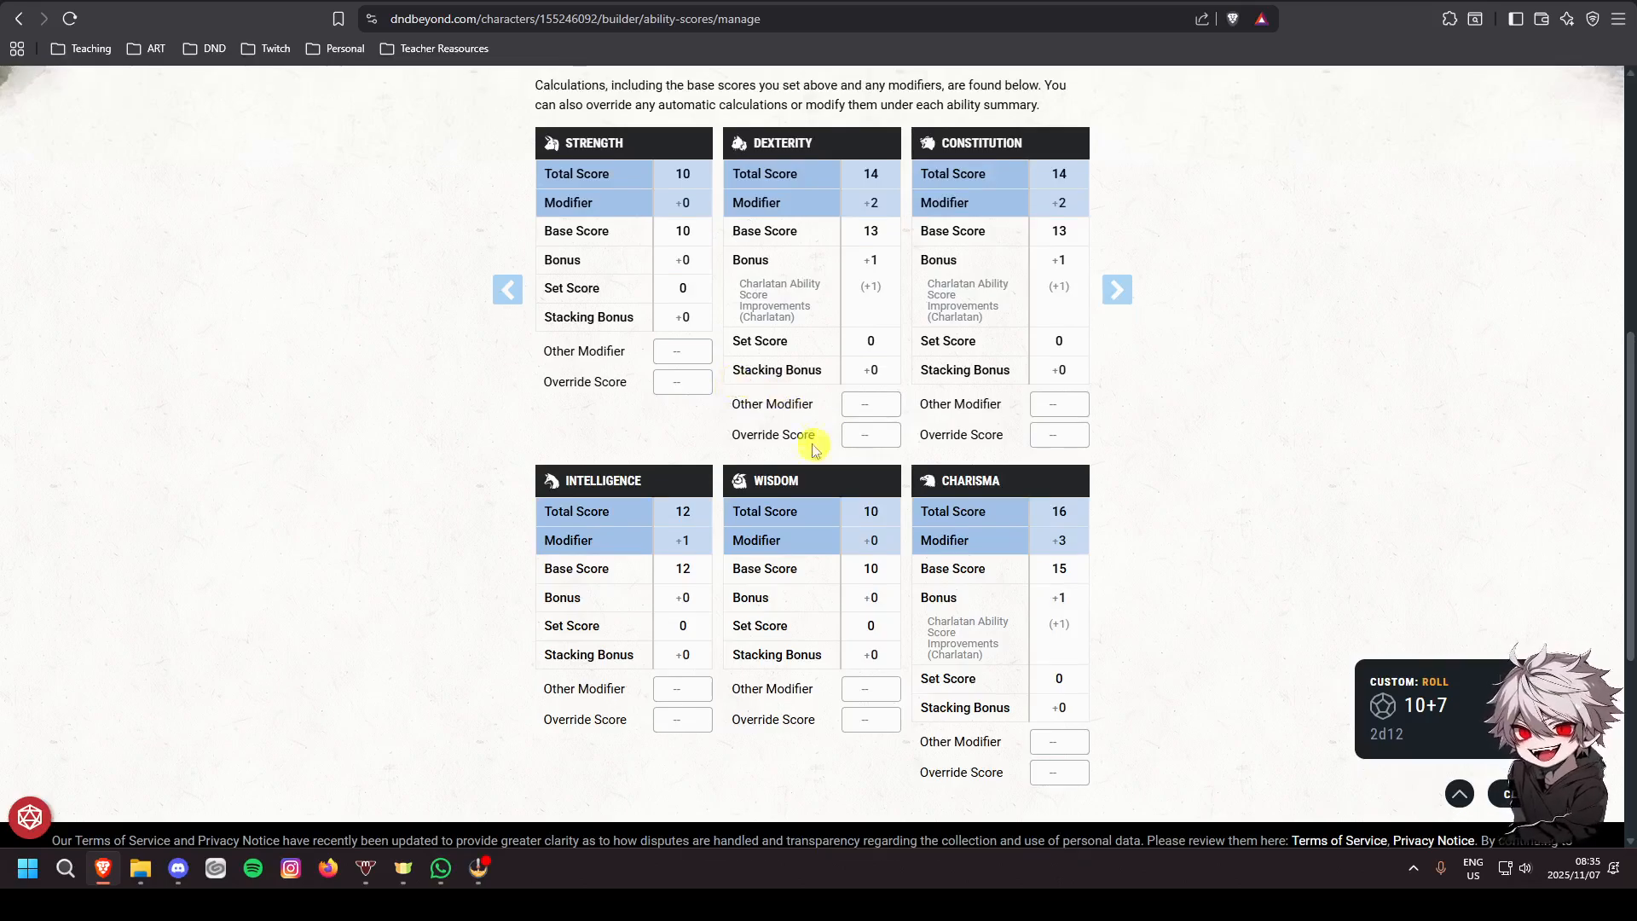
{"action": "scroll", "coordinate": [807, 408], "scroll_direction": "up", "scroll_amount": 2}
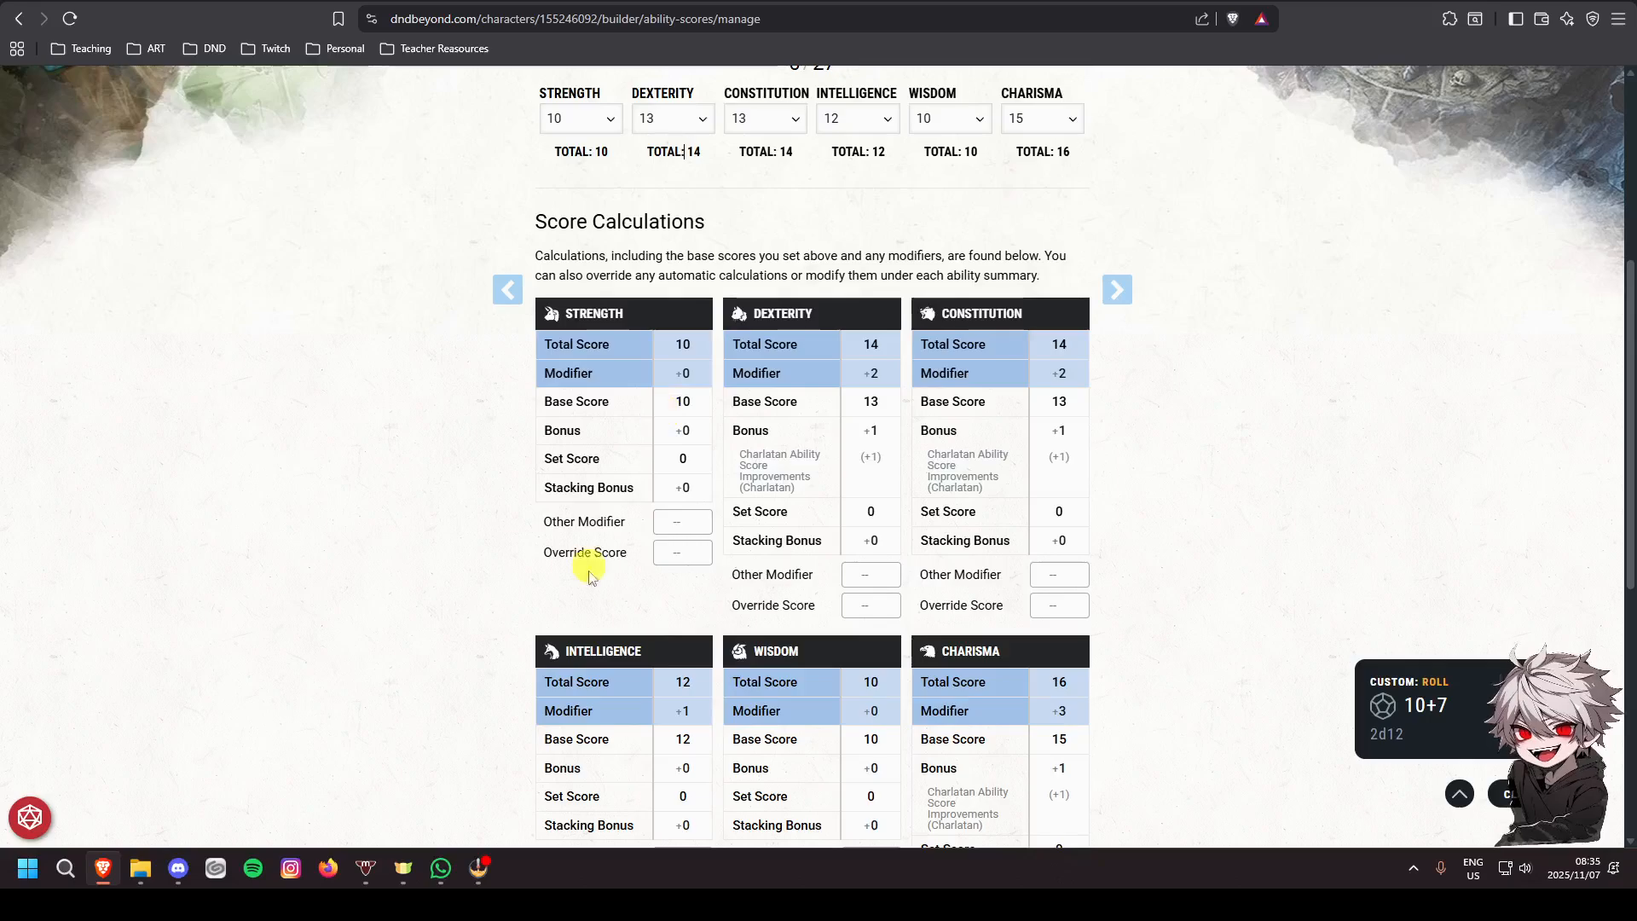
{"action": "scroll", "coordinate": [818, 668], "scroll_direction": "up", "scroll_amount": 4}
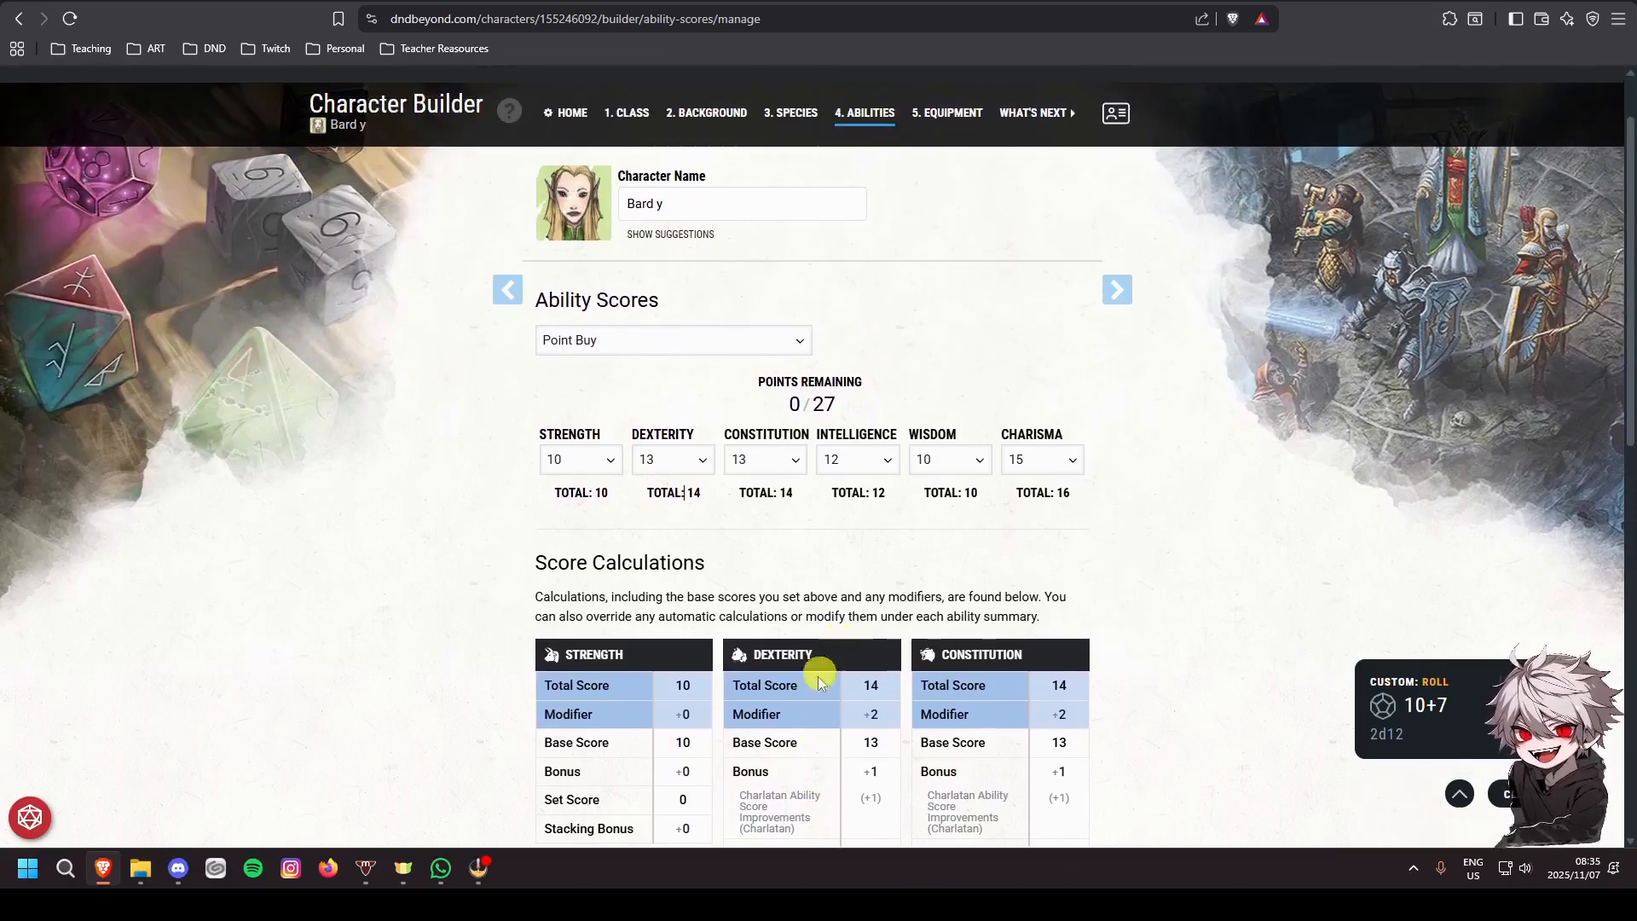
In the Equipment stage, add starting equipment using Bard option A with a Dulcimer and Charlatan option A
{"action": "left_click", "coordinate": [953, 119]}
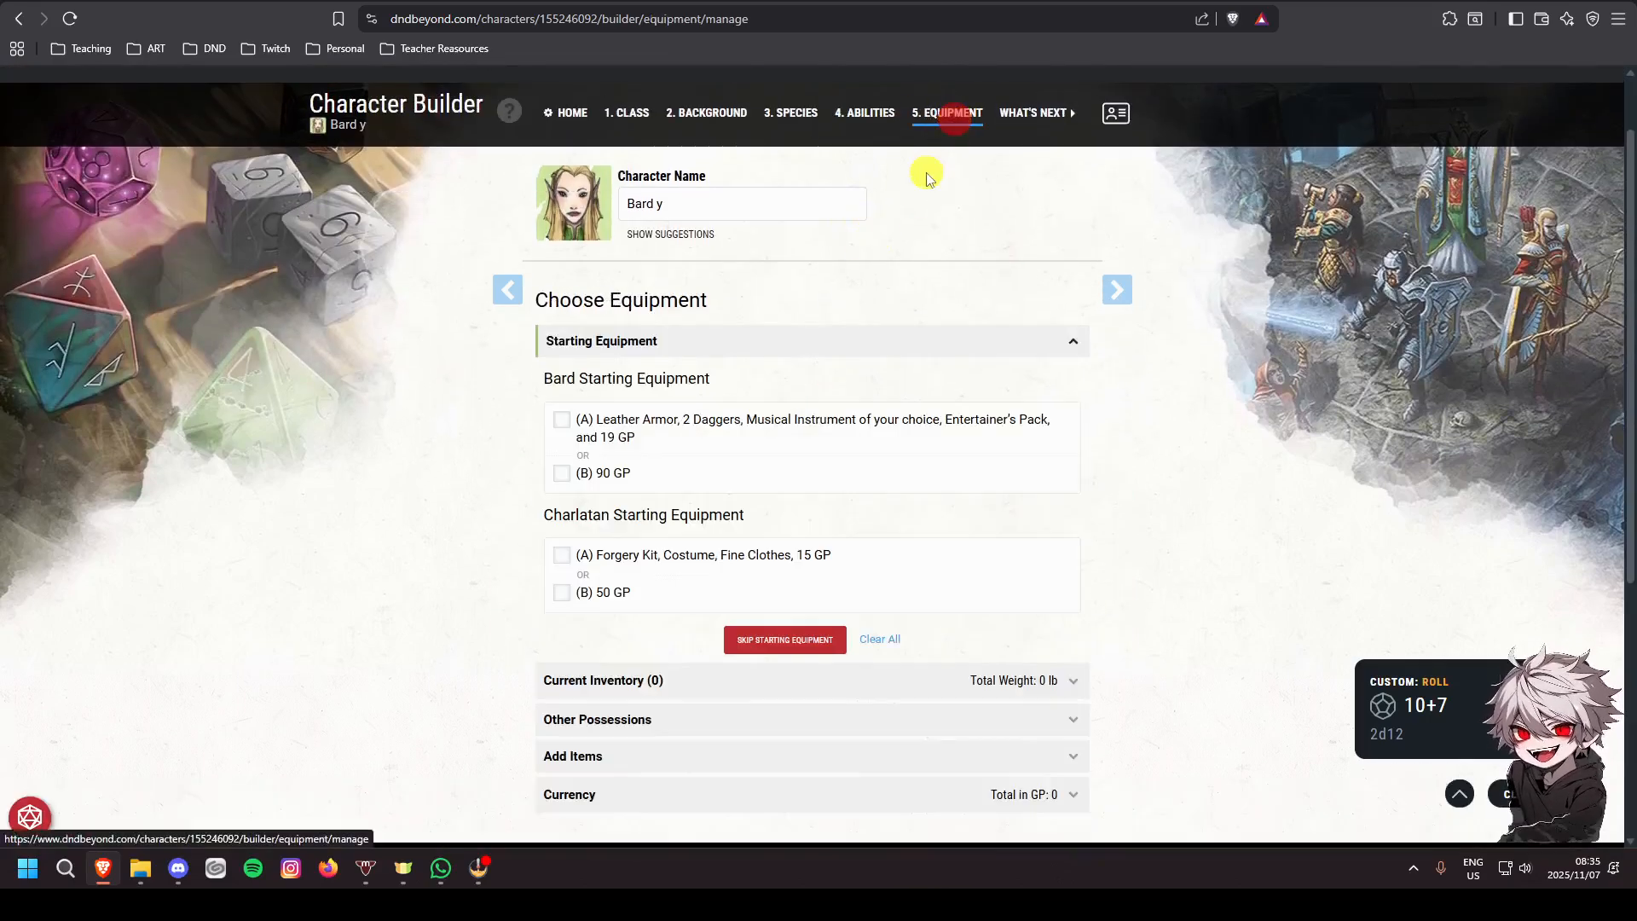
{"action": "left_click", "coordinate": [562, 419]}
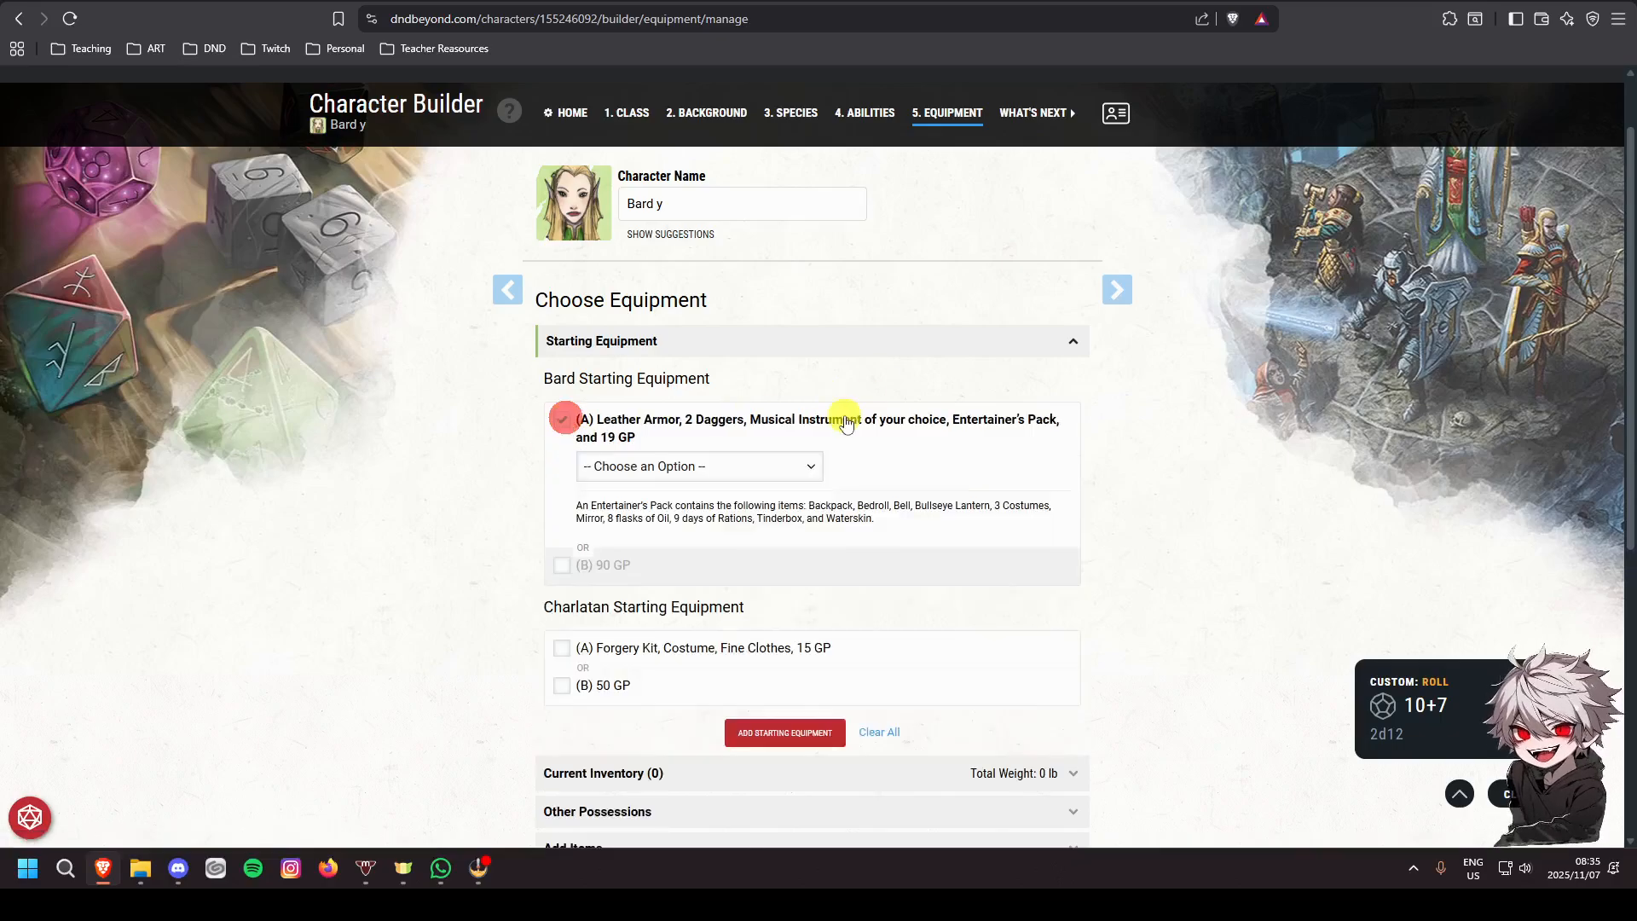
{"action": "left_click", "coordinate": [783, 466]}
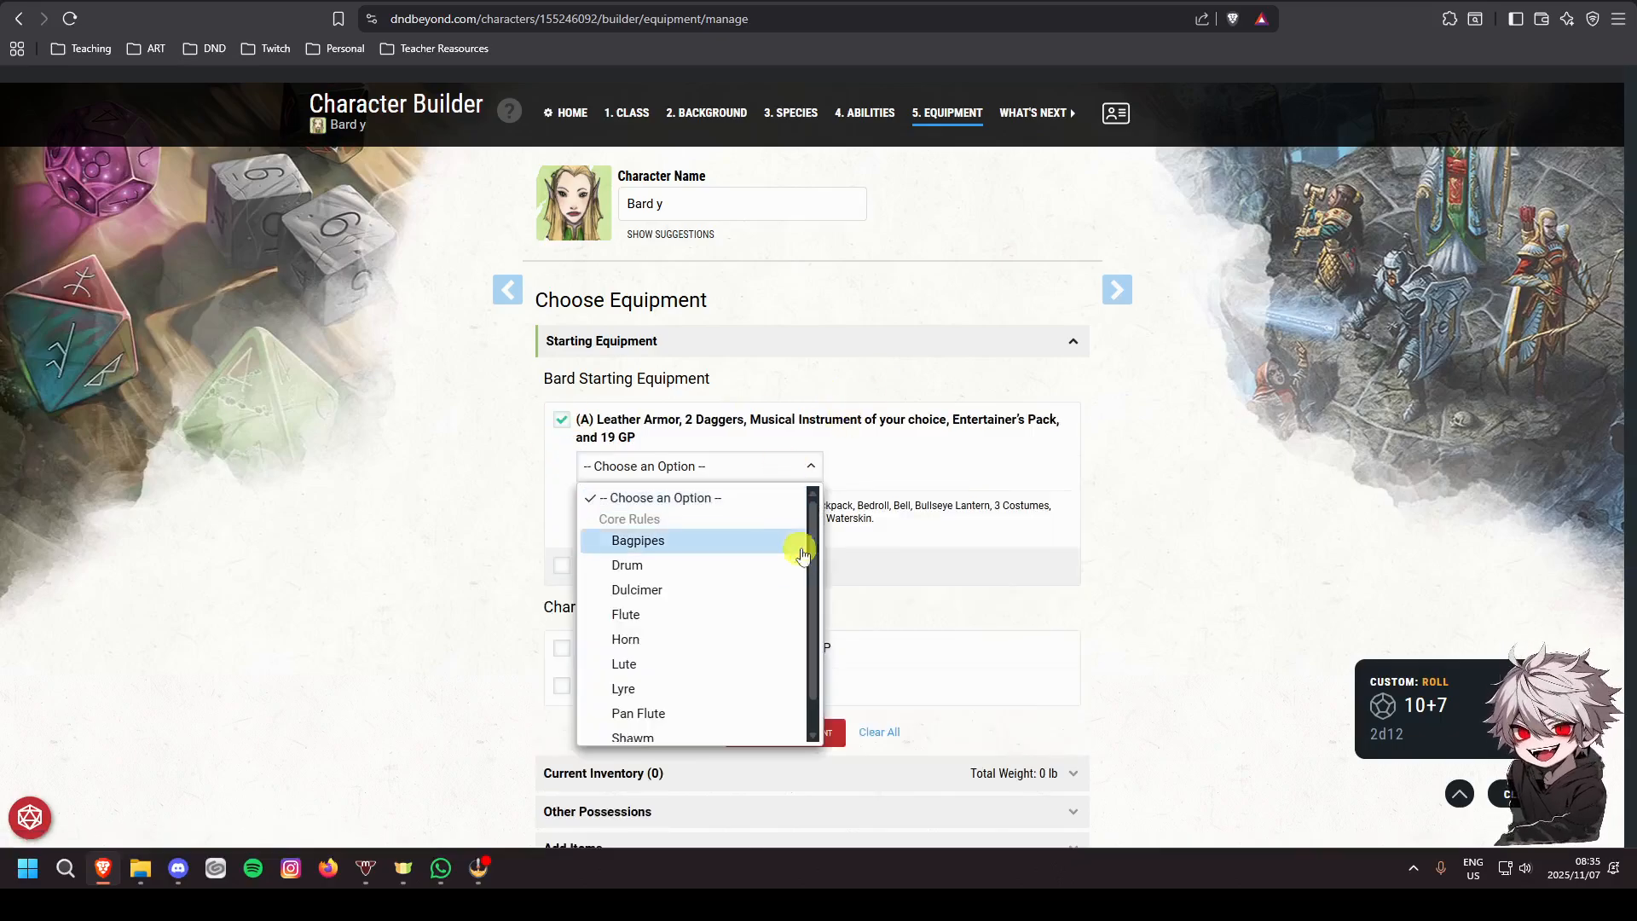
{"action": "scroll", "coordinate": [712, 671], "scroll_direction": "down", "scroll_amount": 1}
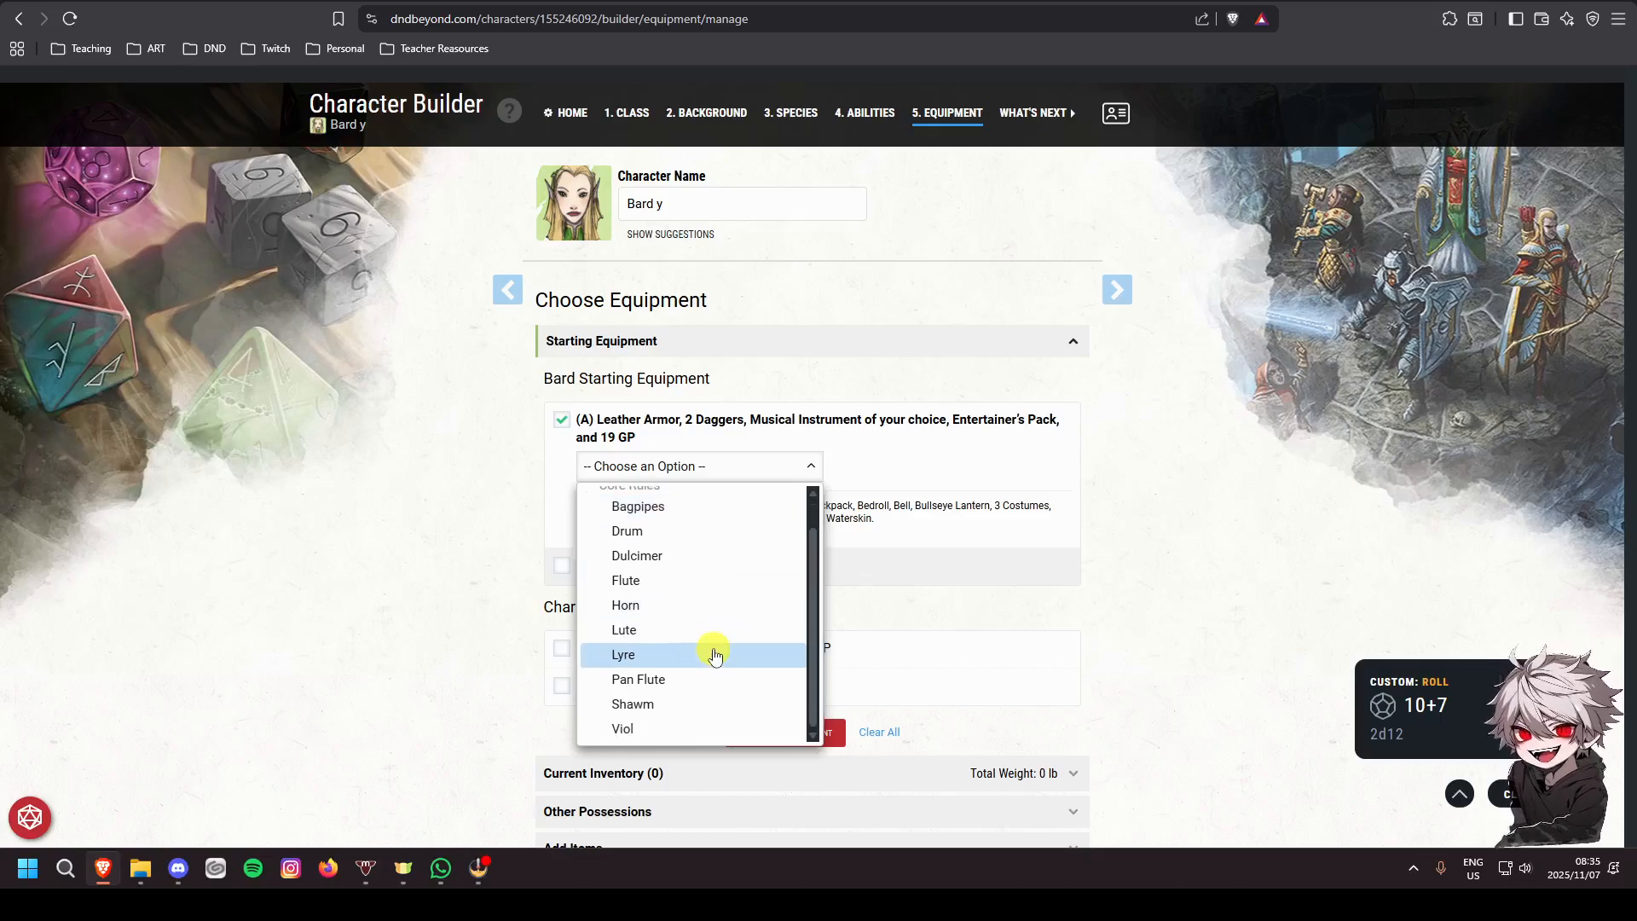
{"action": "left_click", "coordinate": [650, 555]}
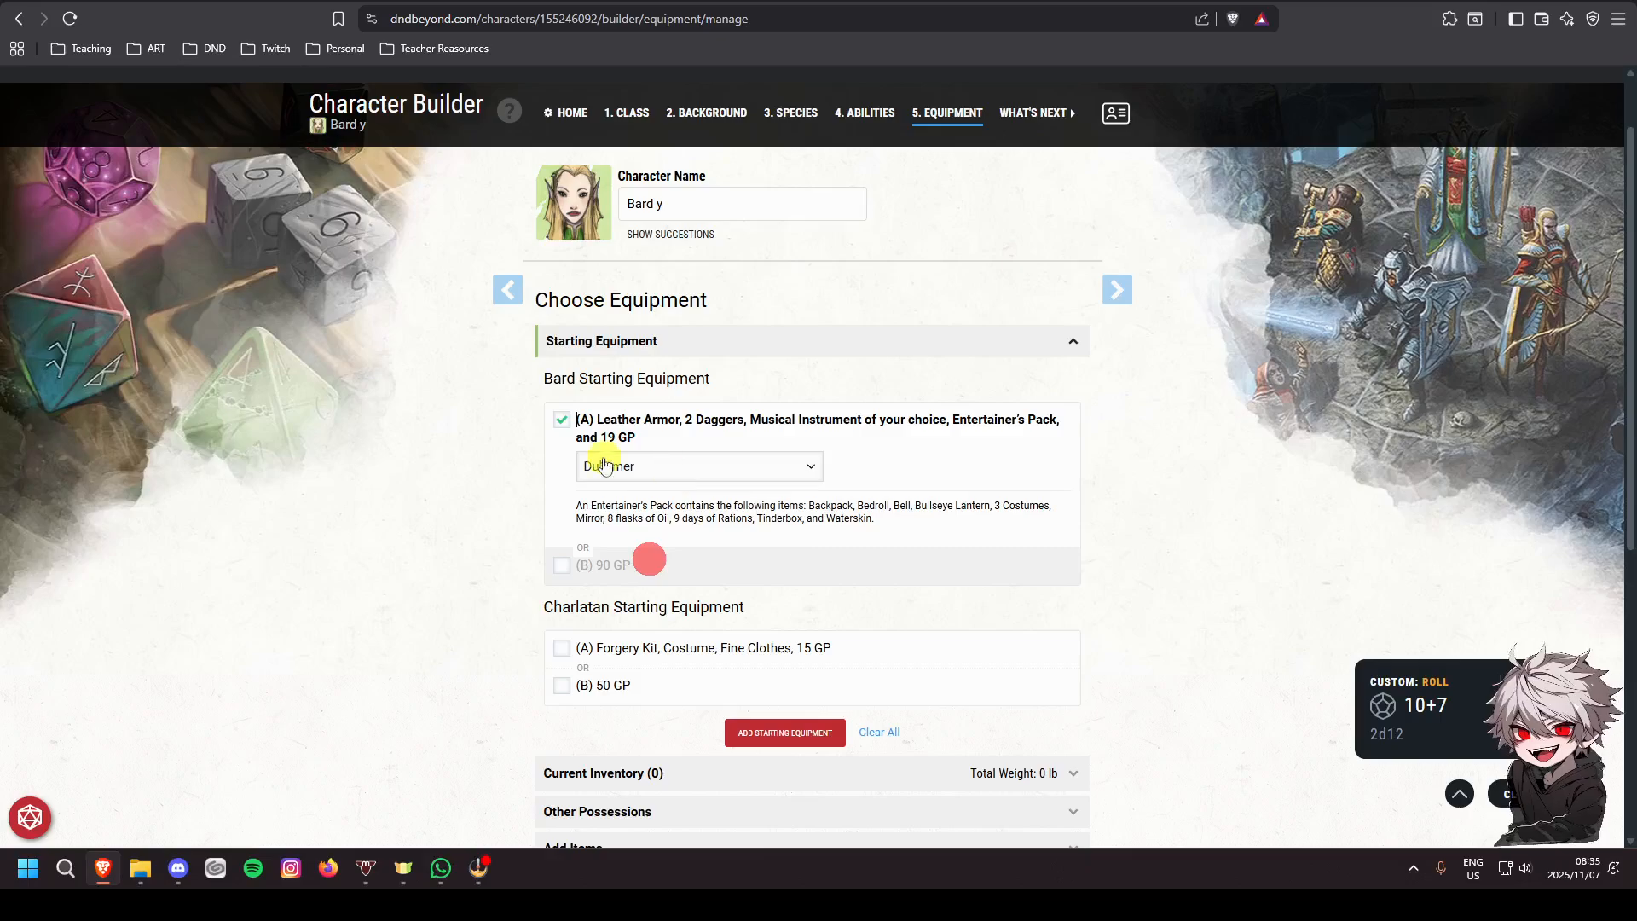
{"action": "left_click", "coordinate": [561, 650]}
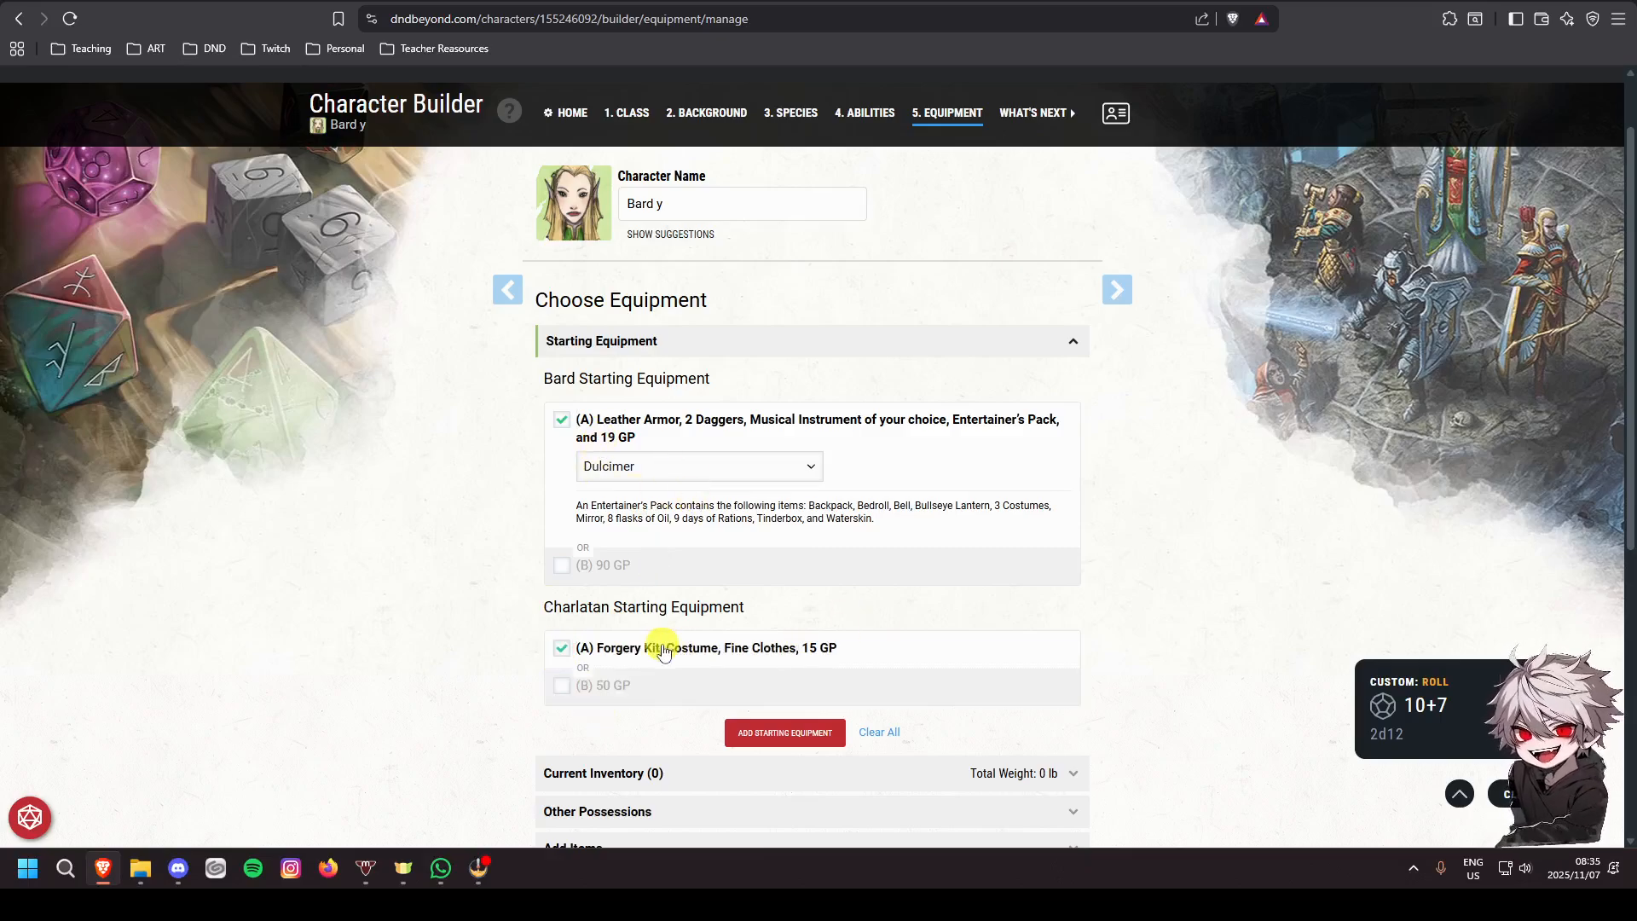
{"action": "left_click", "coordinate": [772, 739]}
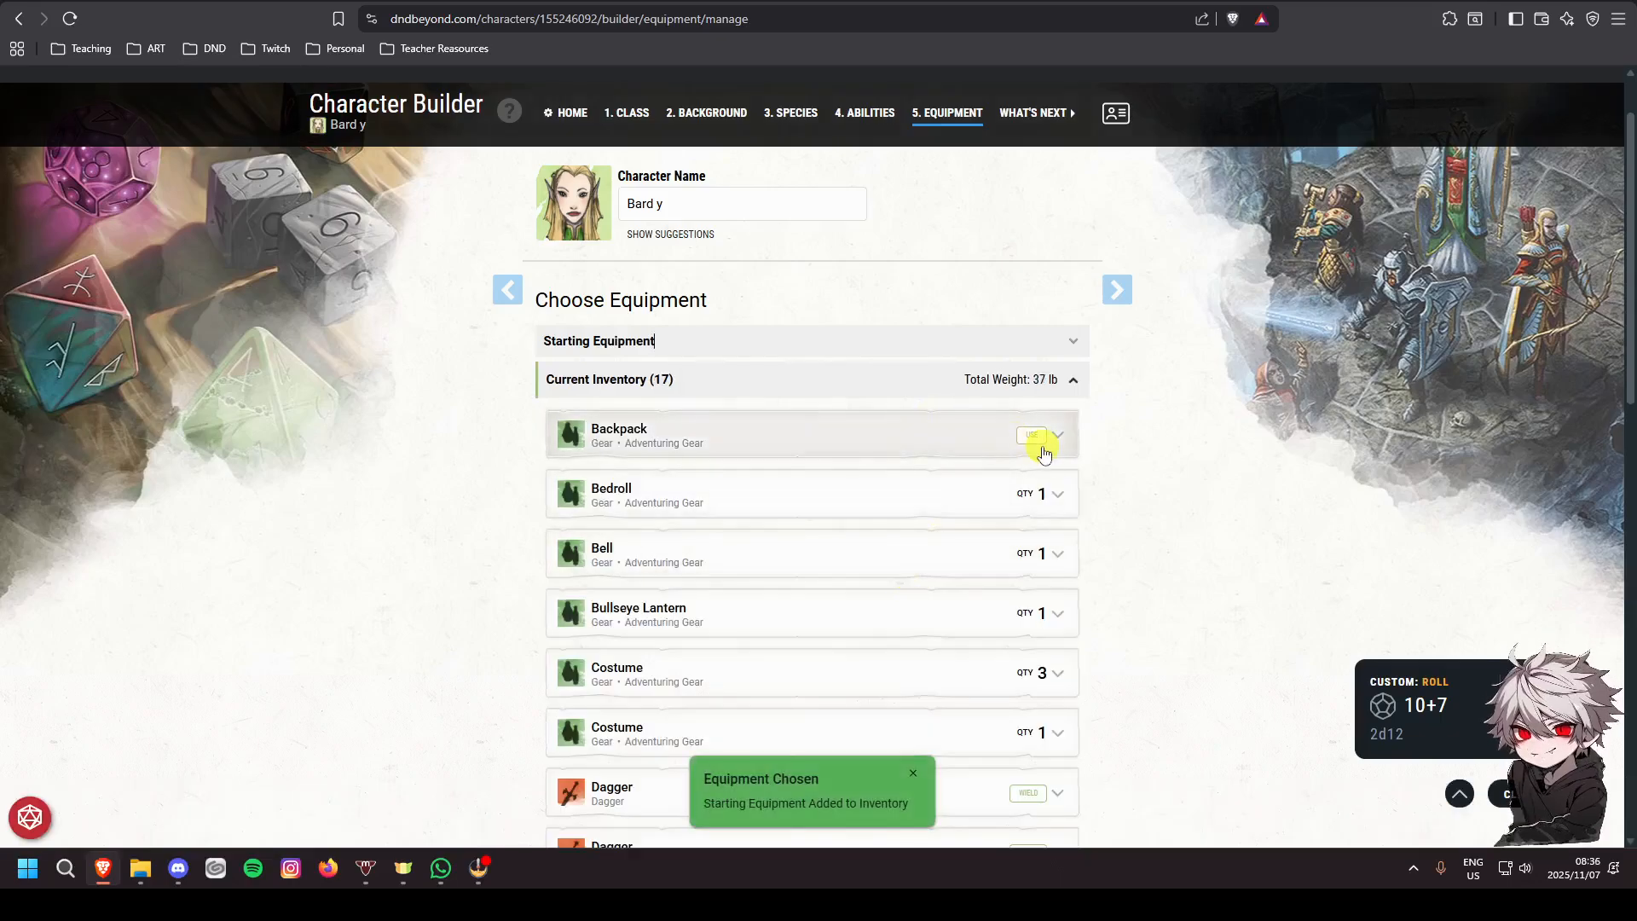
In the current inventory, wield the first Dagger and wear the Leather armor
{"action": "scroll", "coordinate": [1044, 452], "scroll_direction": "down", "scroll_amount": 2}
{"action": "scroll", "coordinate": [1048, 471], "scroll_direction": "down", "scroll_amount": 3}
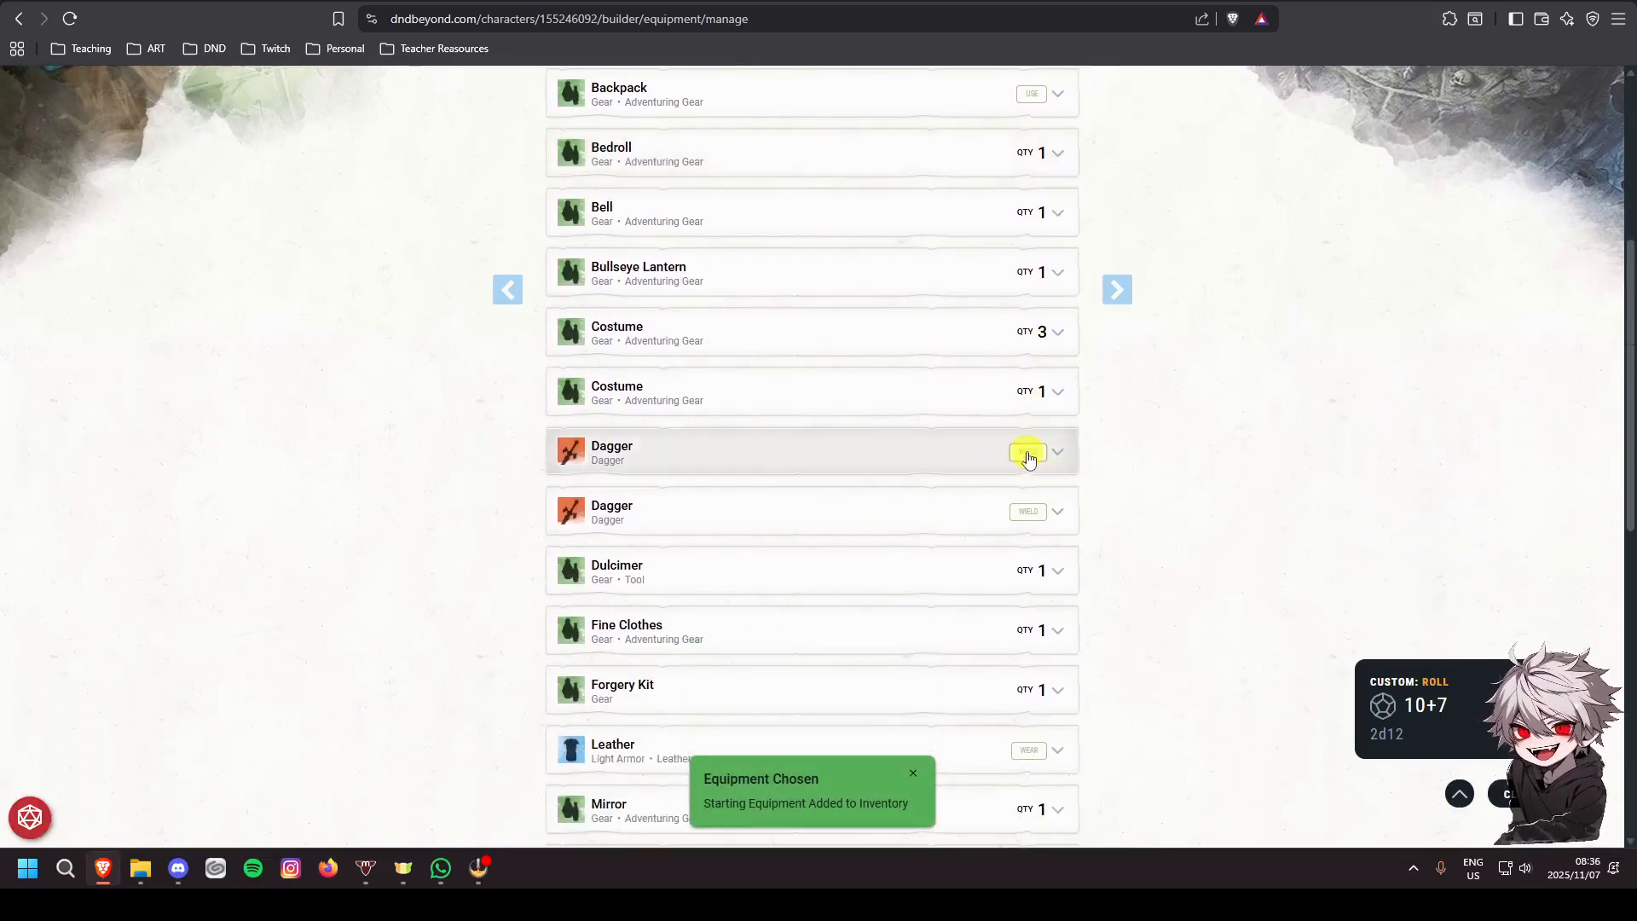
{"action": "left_click", "coordinate": [1027, 454]}
{"action": "scroll", "coordinate": [1147, 496], "scroll_direction": "down", "scroll_amount": 1}
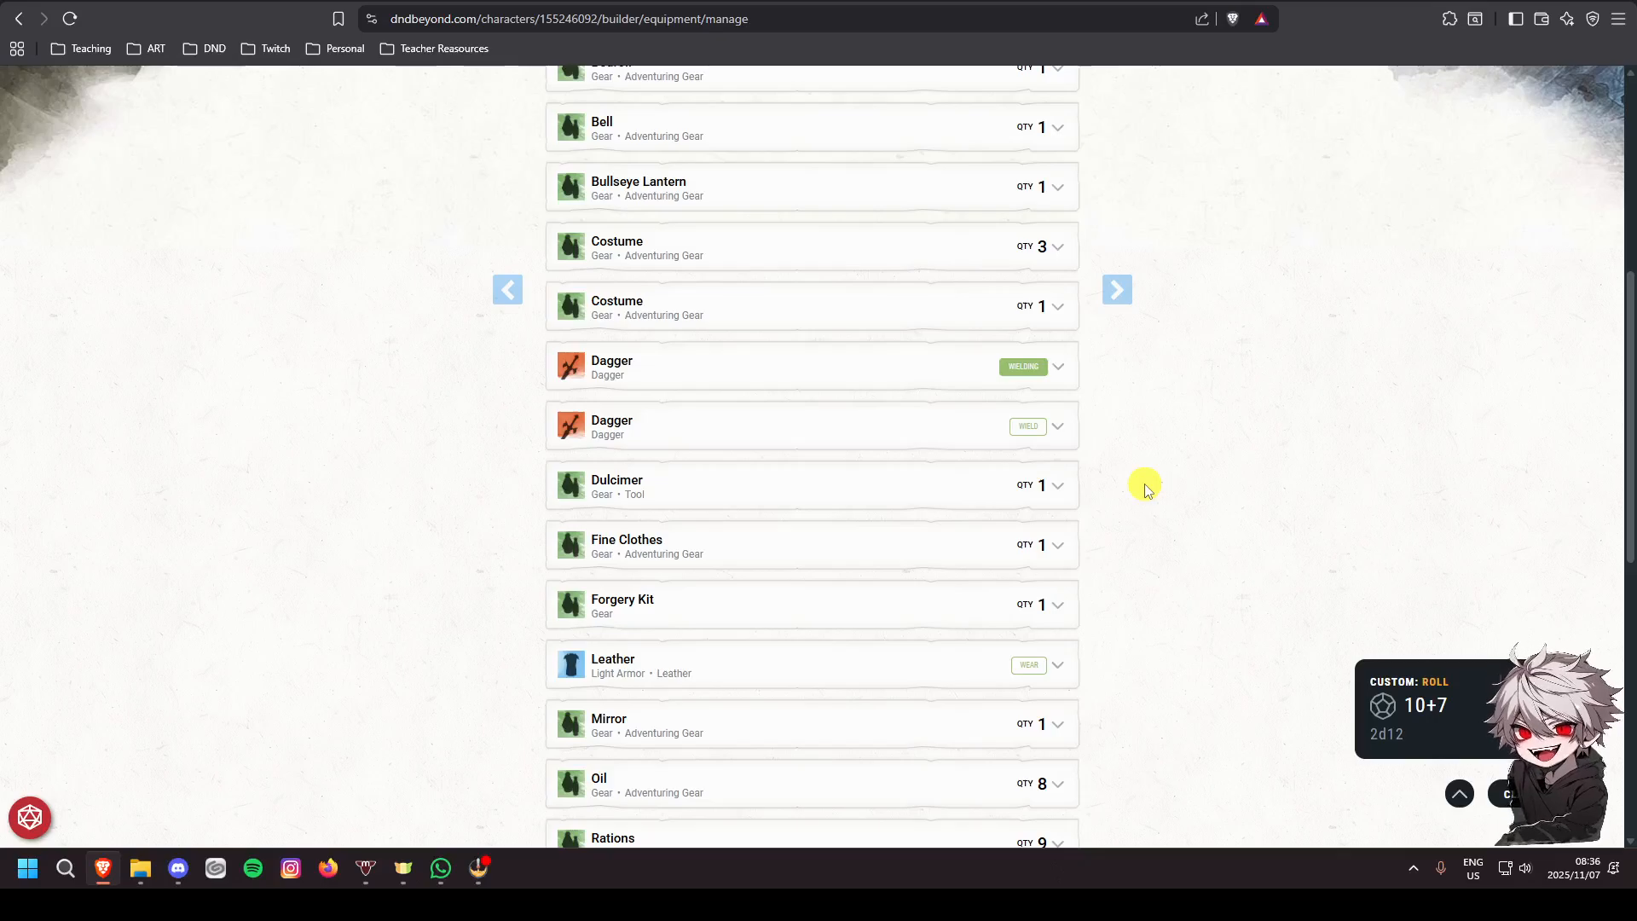
{"action": "scroll", "coordinate": [1049, 520], "scroll_direction": "down", "scroll_amount": 2}
{"action": "left_click", "coordinate": [1028, 498]}
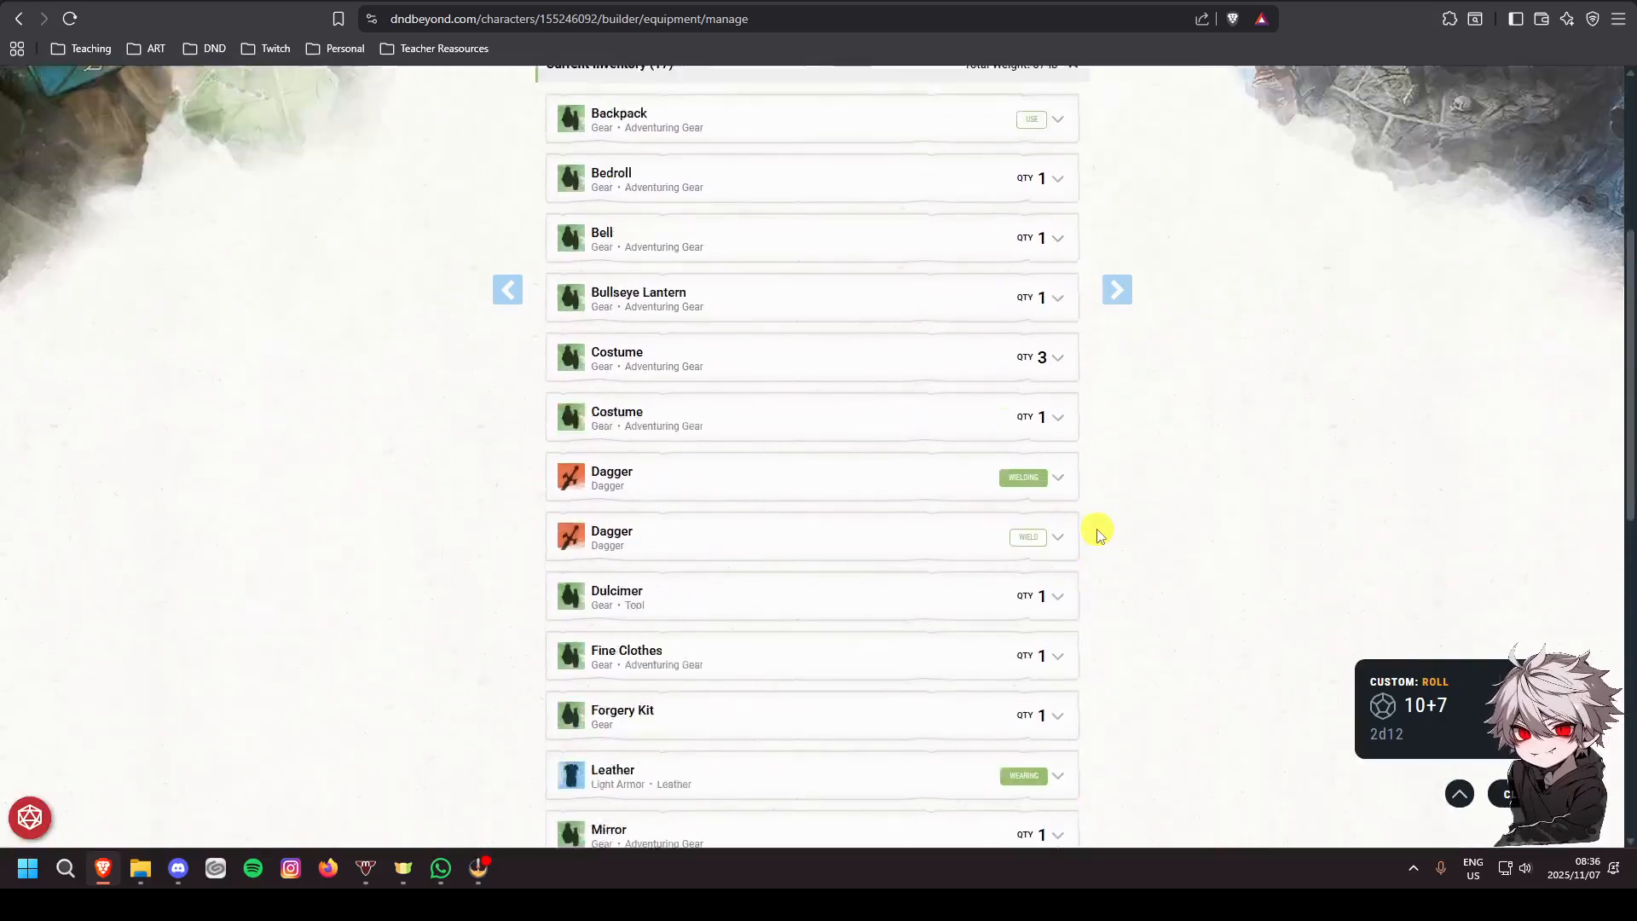
Open the completed character's sheet and examine its ability scores, saving throws, skills and proficiencies
{"action": "left_click", "coordinate": [1032, 198]}
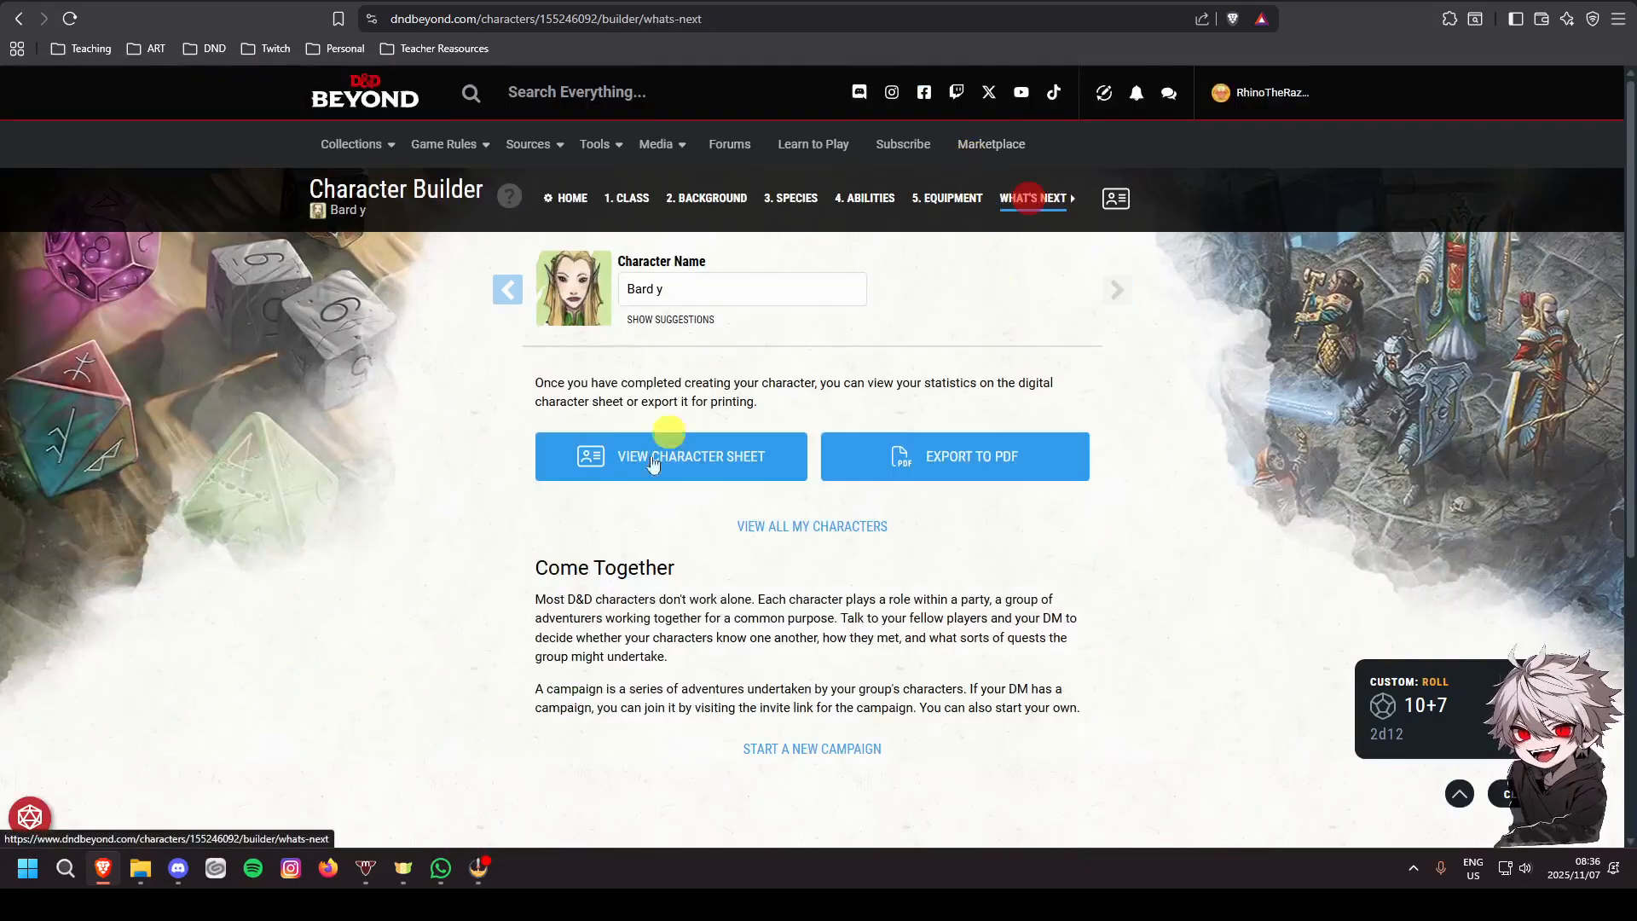
{"action": "left_click", "coordinate": [576, 462]}
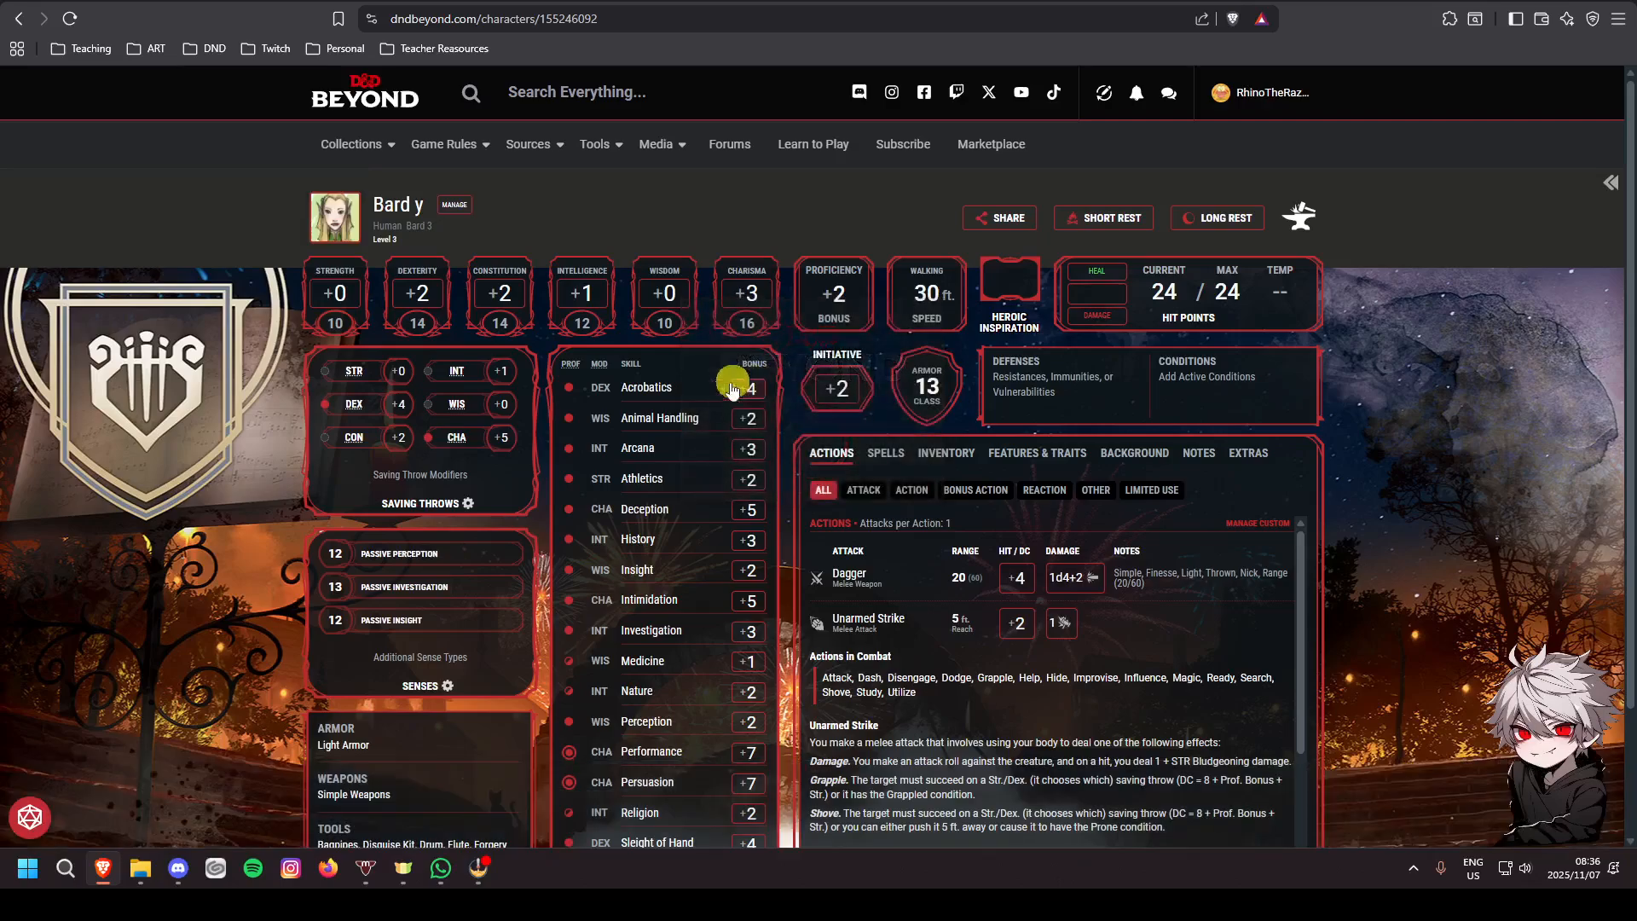
{"action": "scroll", "coordinate": [759, 367], "scroll_direction": "down", "scroll_amount": 2}
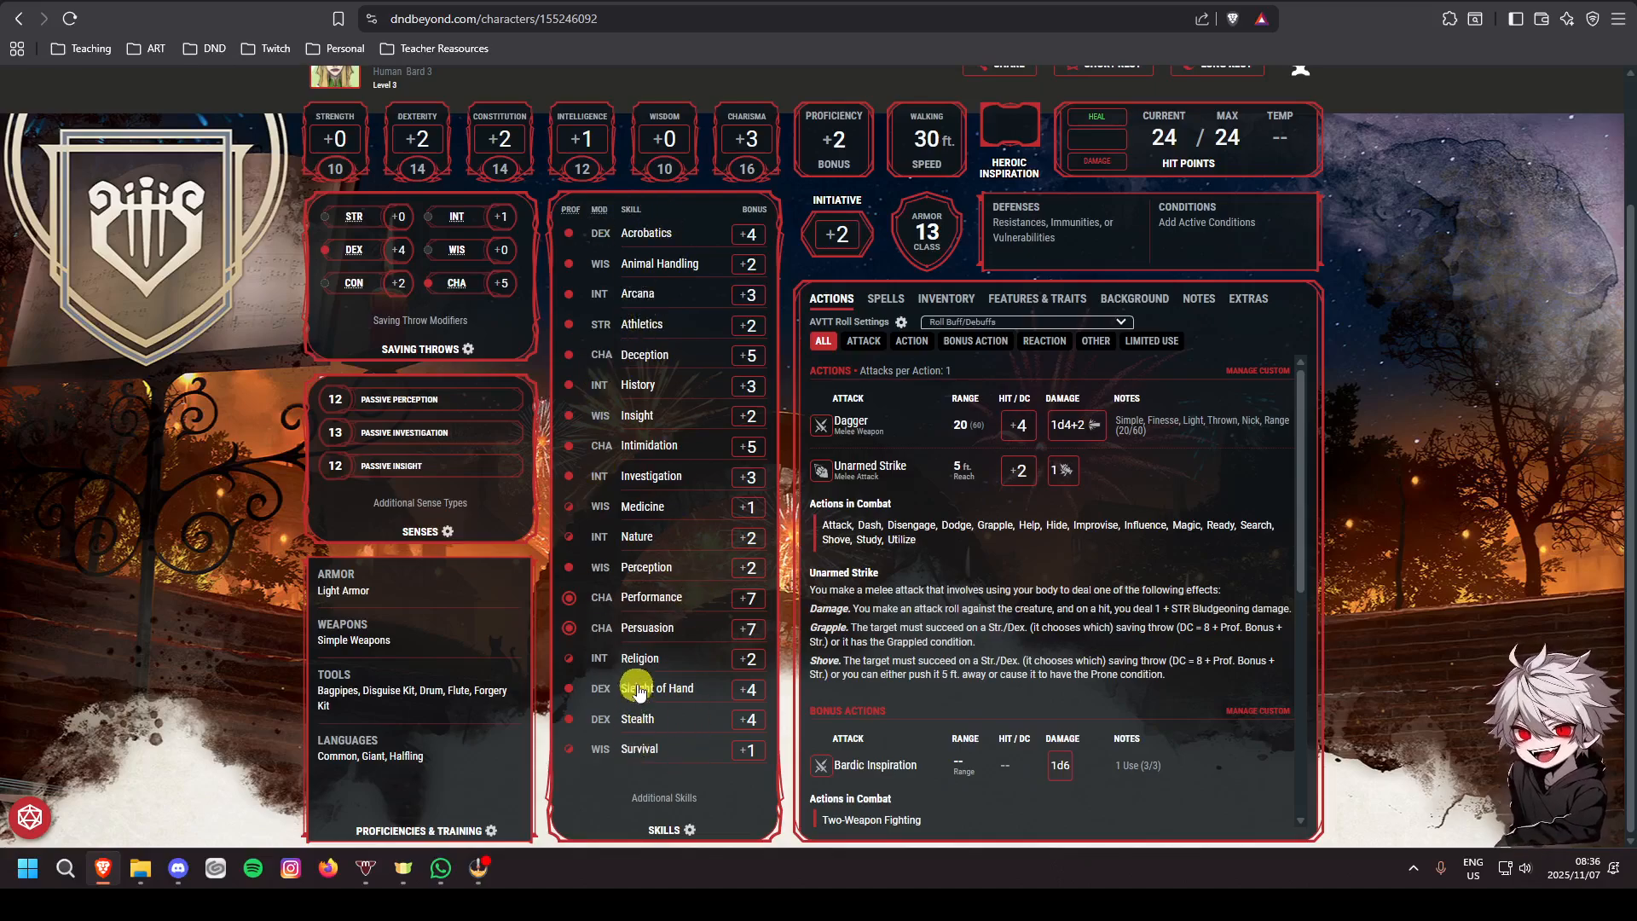
{"action": "scroll", "coordinate": [640, 604], "scroll_direction": "up", "scroll_amount": 2}
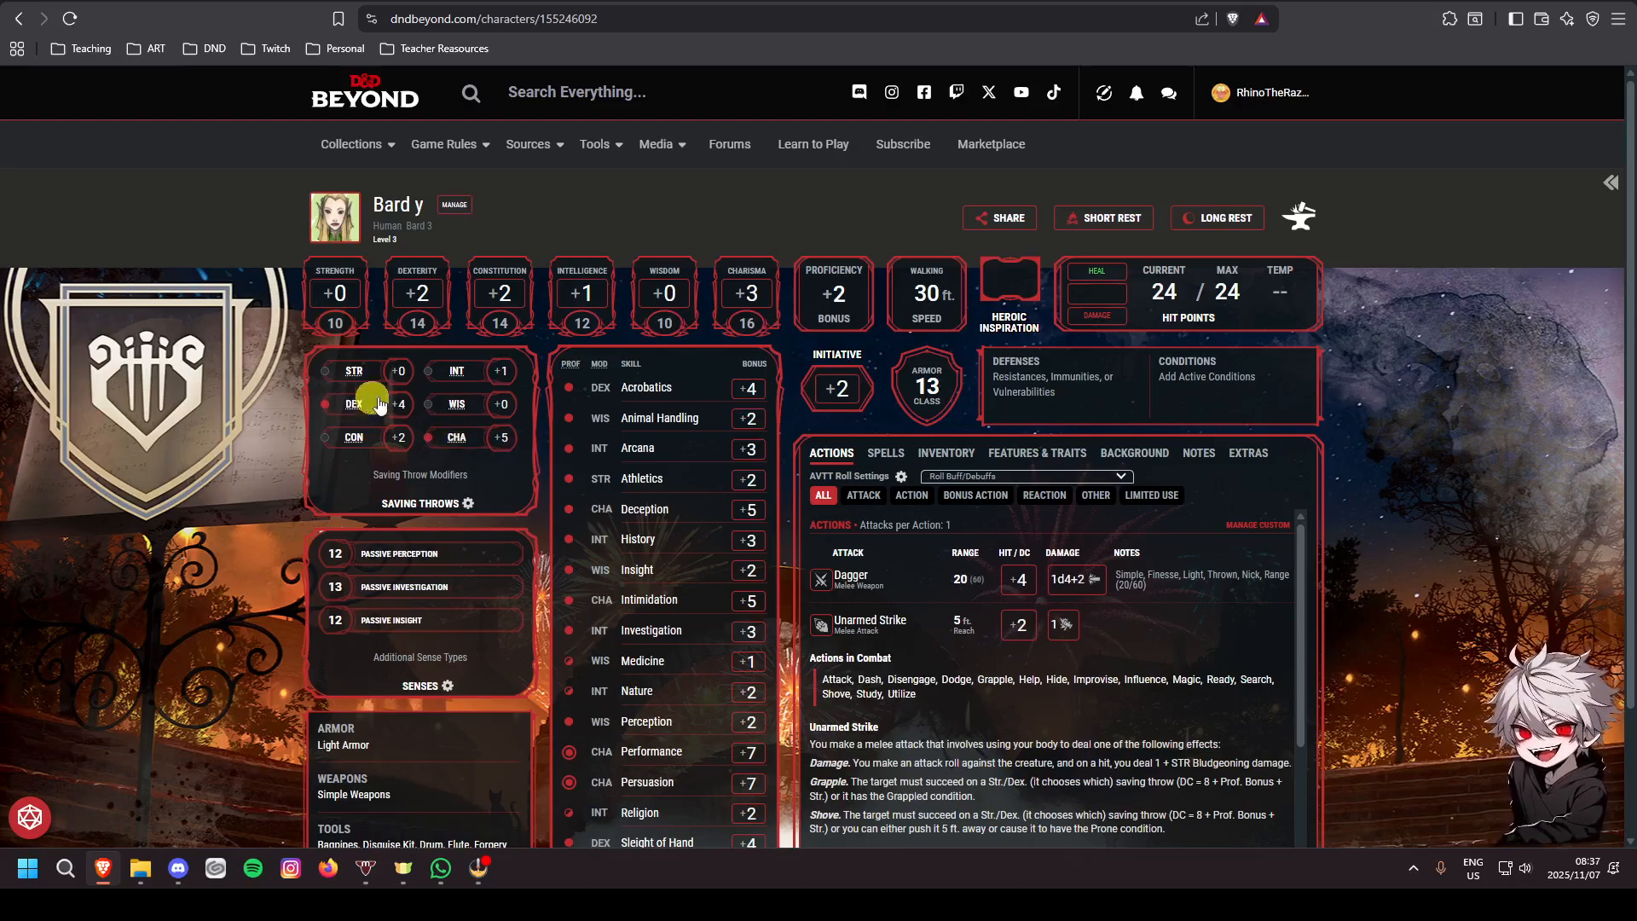
{"action": "scroll", "coordinate": [632, 415], "scroll_direction": "down", "scroll_amount": 2}
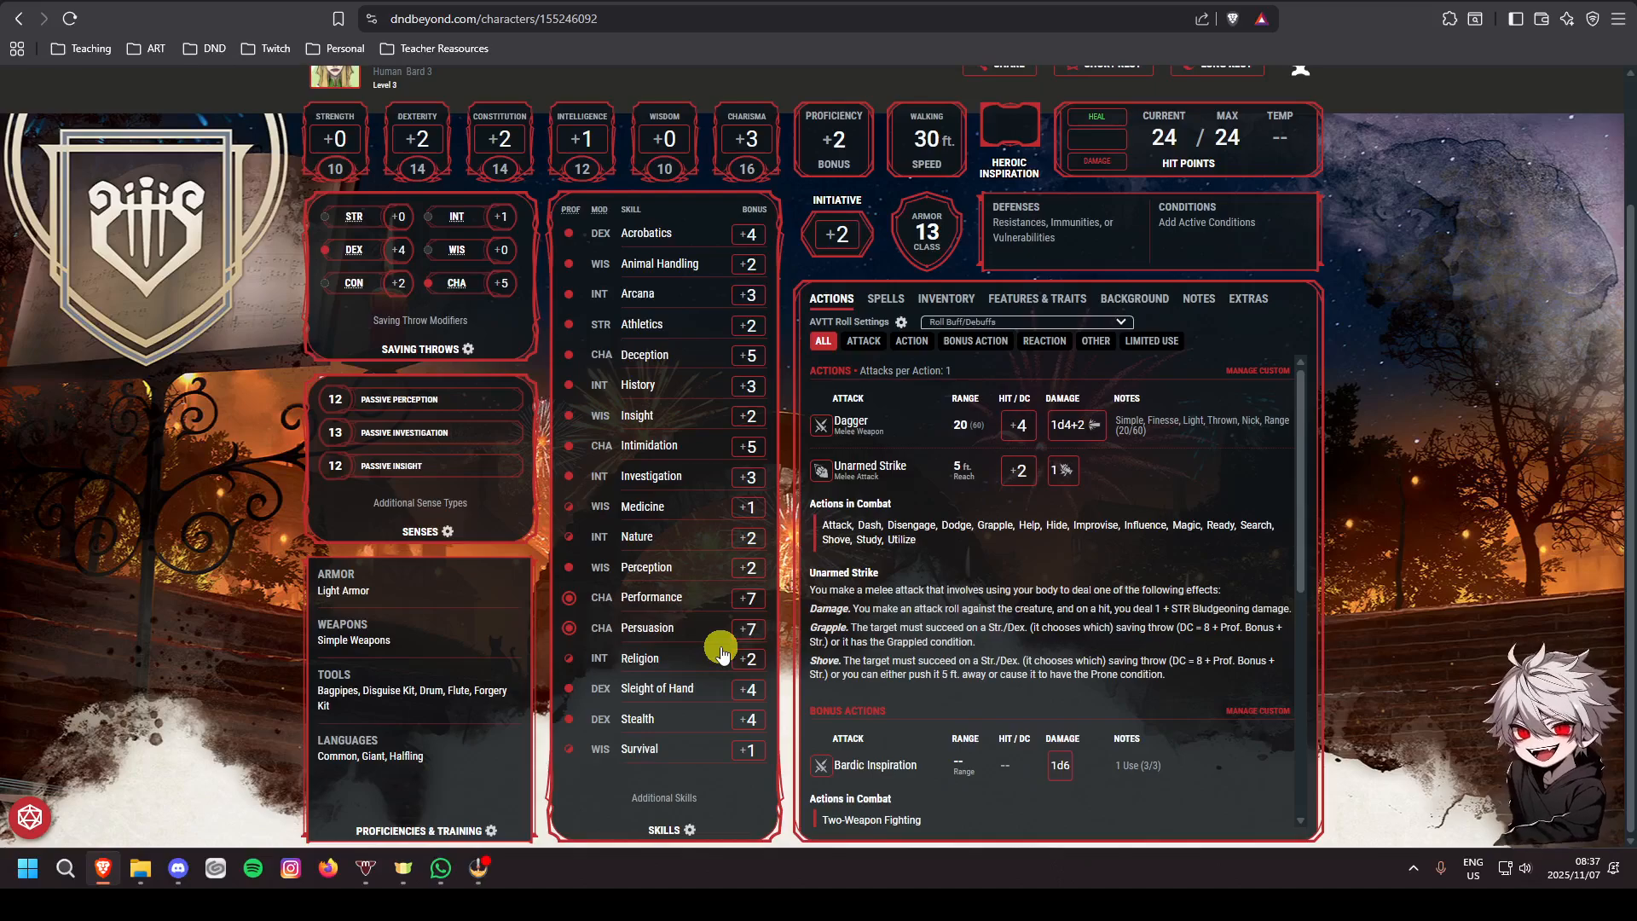
{"action": "scroll", "coordinate": [721, 654], "scroll_direction": "up", "scroll_amount": 1}
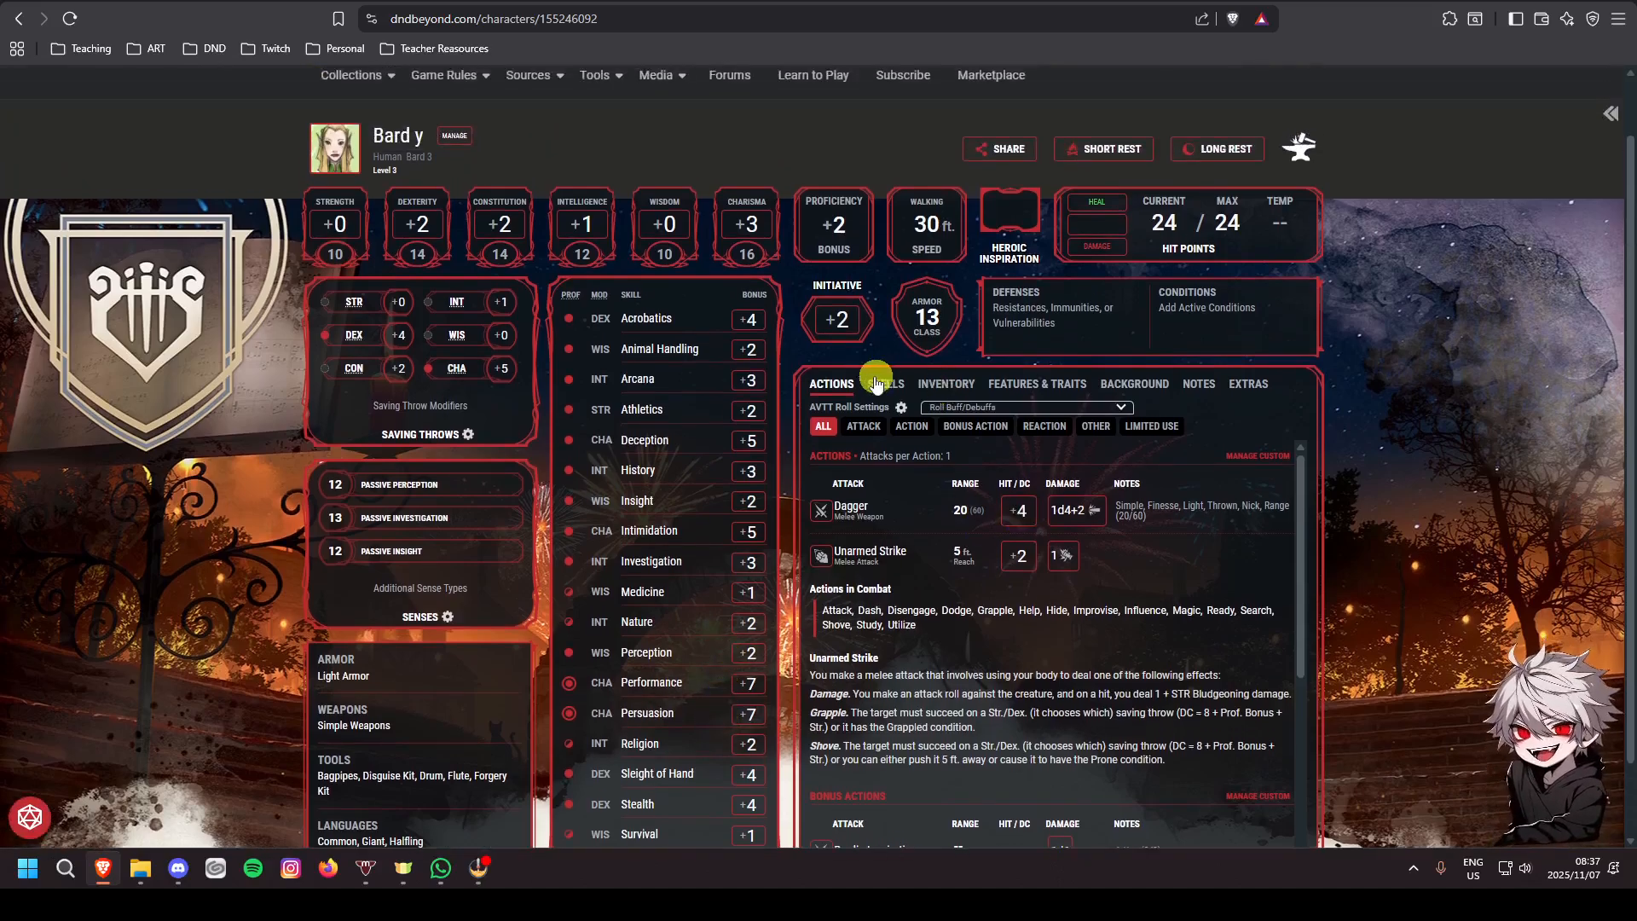
{"action": "scroll", "coordinate": [959, 673], "scroll_direction": "down", "scroll_amount": 2}
{"action": "scroll", "coordinate": [959, 656], "scroll_direction": "up", "scroll_amount": 2}
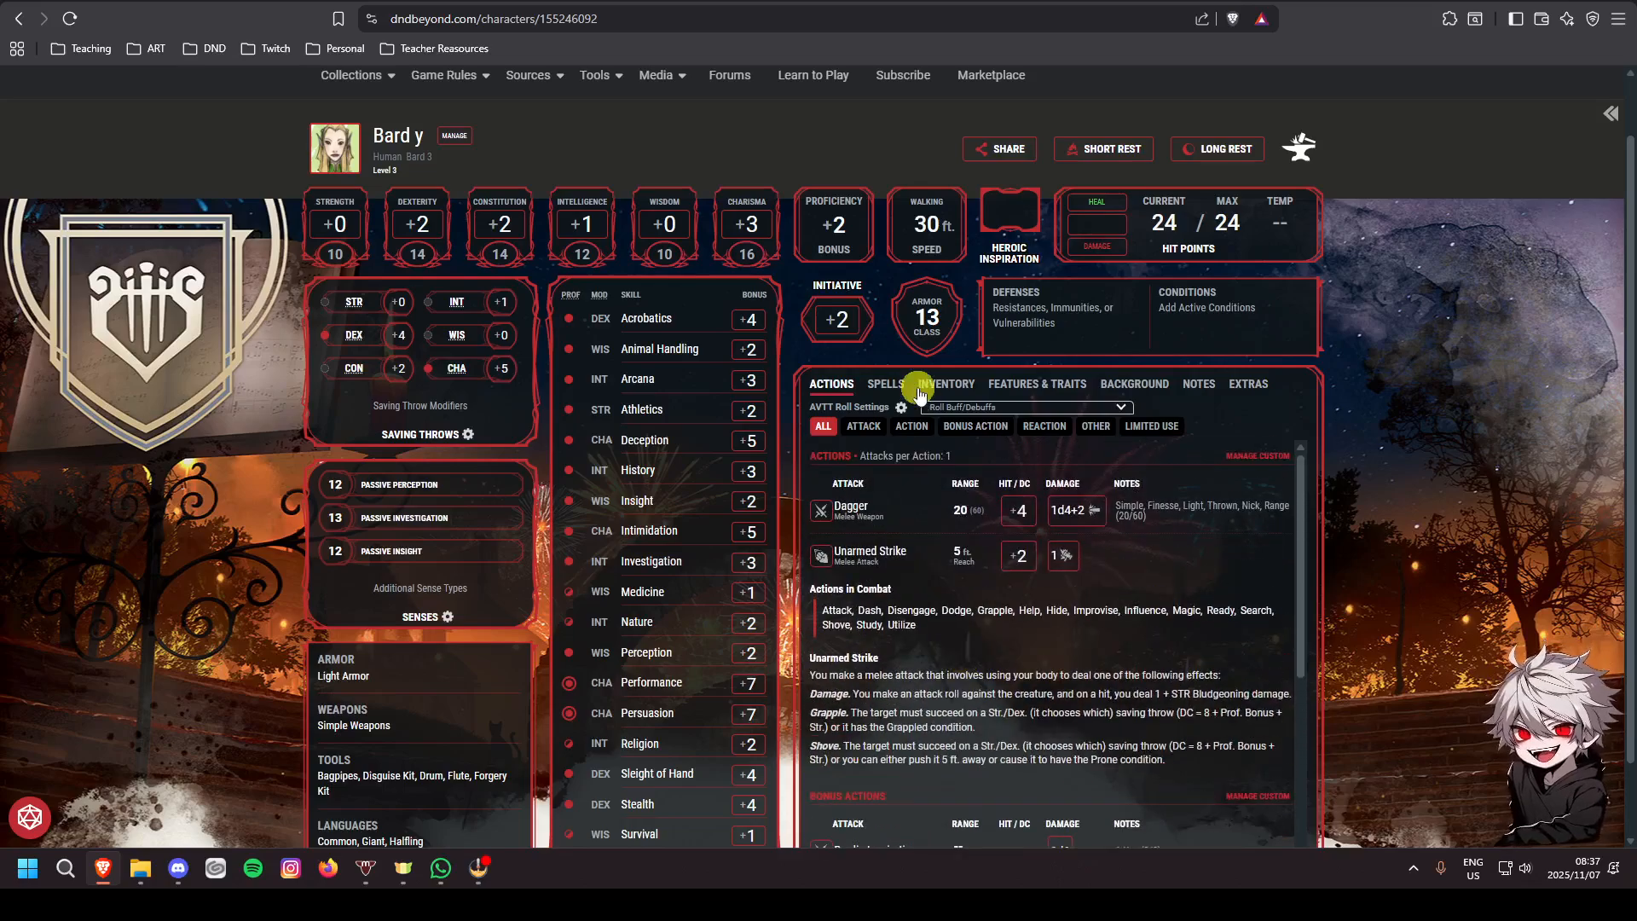
Open spell management for the Bard's spells and filter the spells available to add to cantrips (level 0)
{"action": "left_click", "coordinate": [891, 389]}
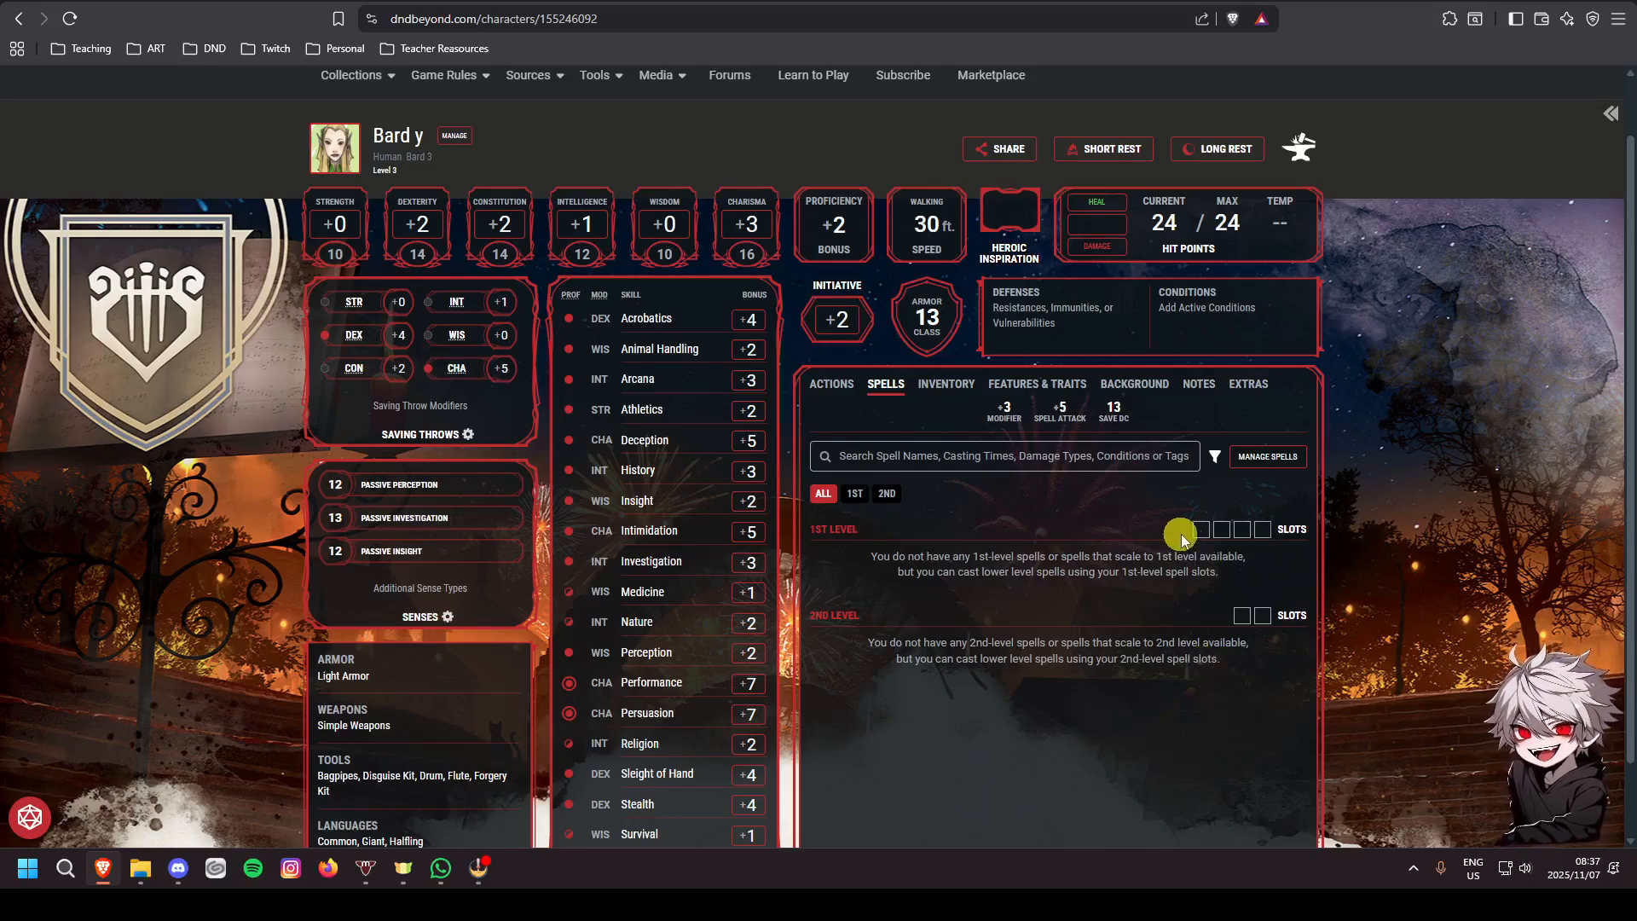
{"action": "left_click", "coordinate": [1275, 467]}
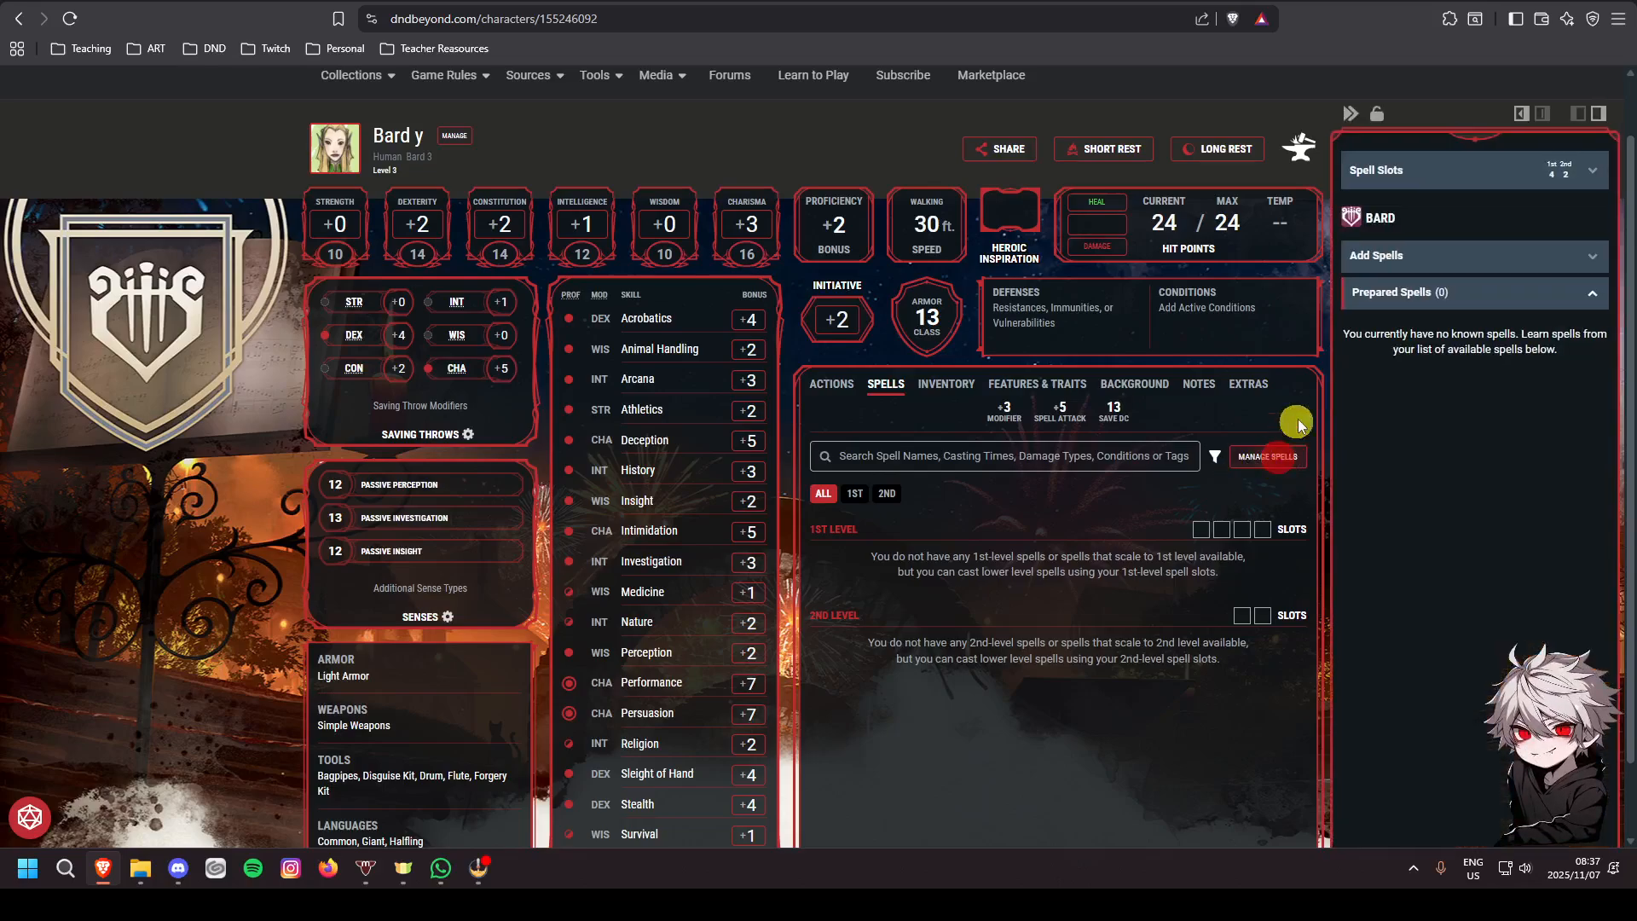
{"action": "left_click", "coordinate": [1484, 256]}
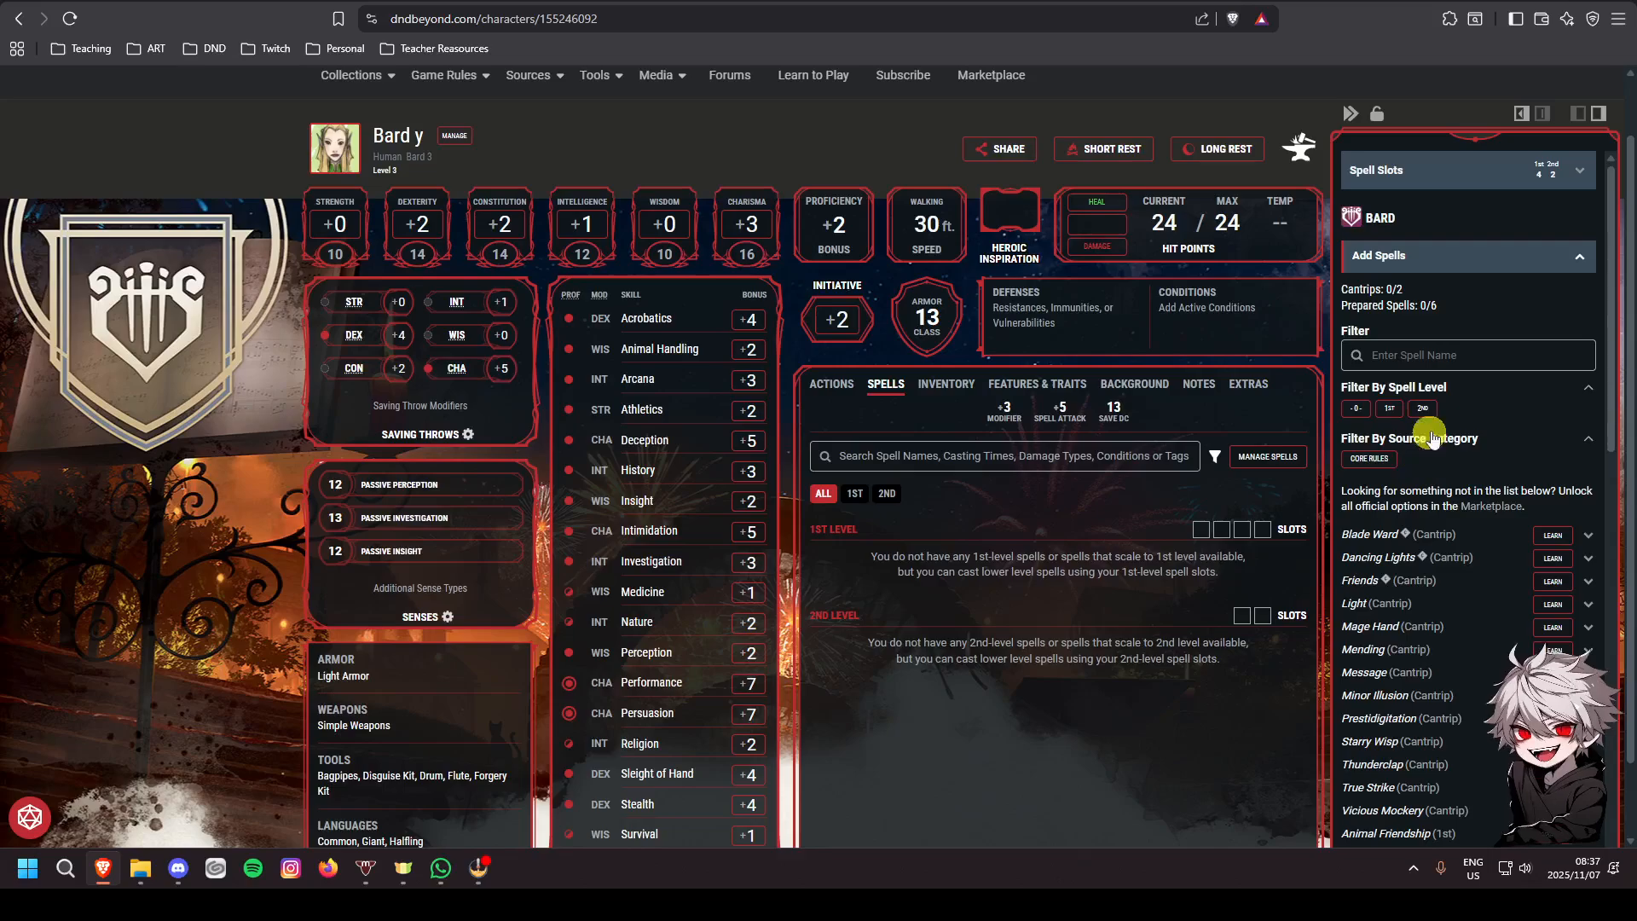
{"action": "left_click", "coordinate": [1356, 410]}
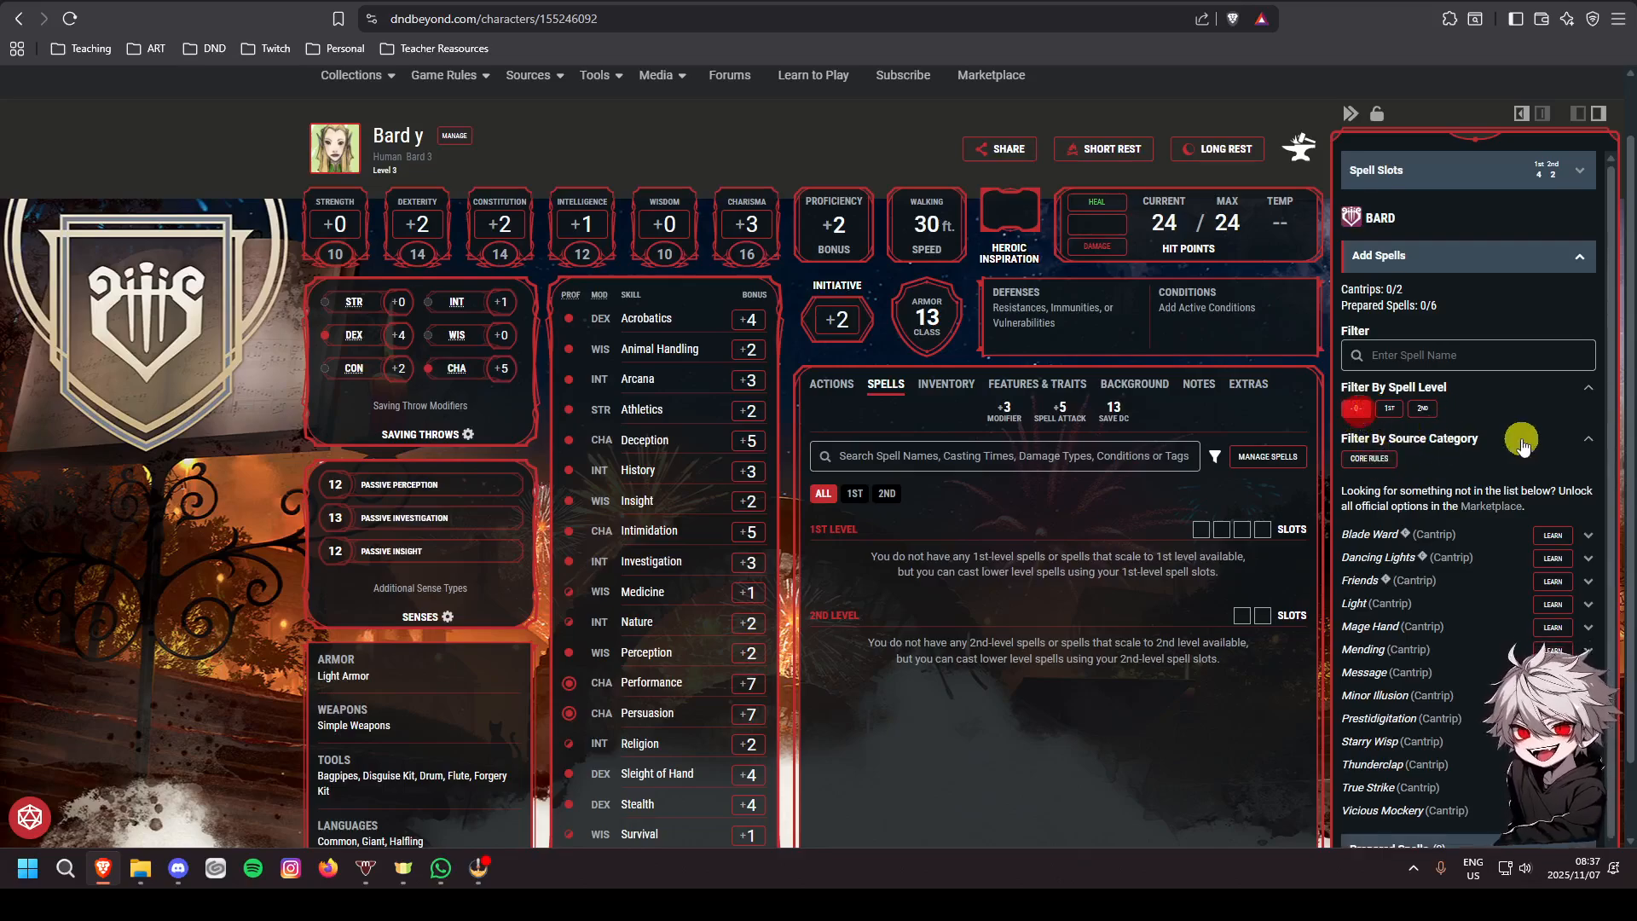
Learn the Vicious Mockery cantrip and expand its description to read the spell details
{"action": "scroll", "coordinate": [1519, 435], "scroll_direction": "down", "scroll_amount": 1}
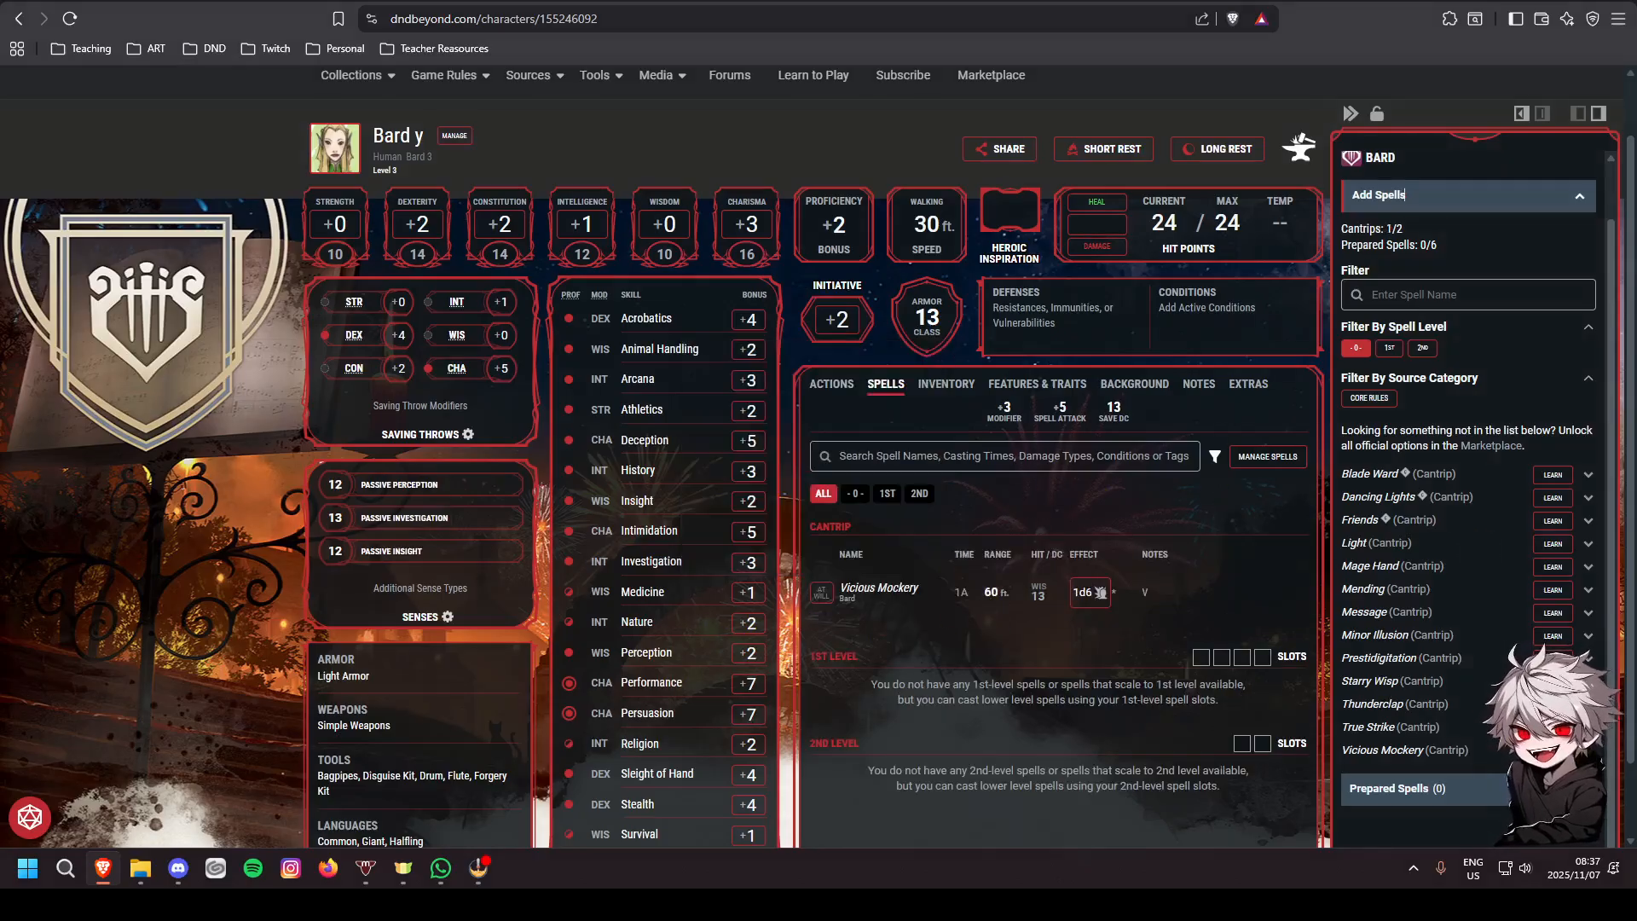
{"action": "left_click", "coordinate": [1587, 751]}
{"action": "scroll", "coordinate": [1499, 649], "scroll_direction": "down", "scroll_amount": 5}
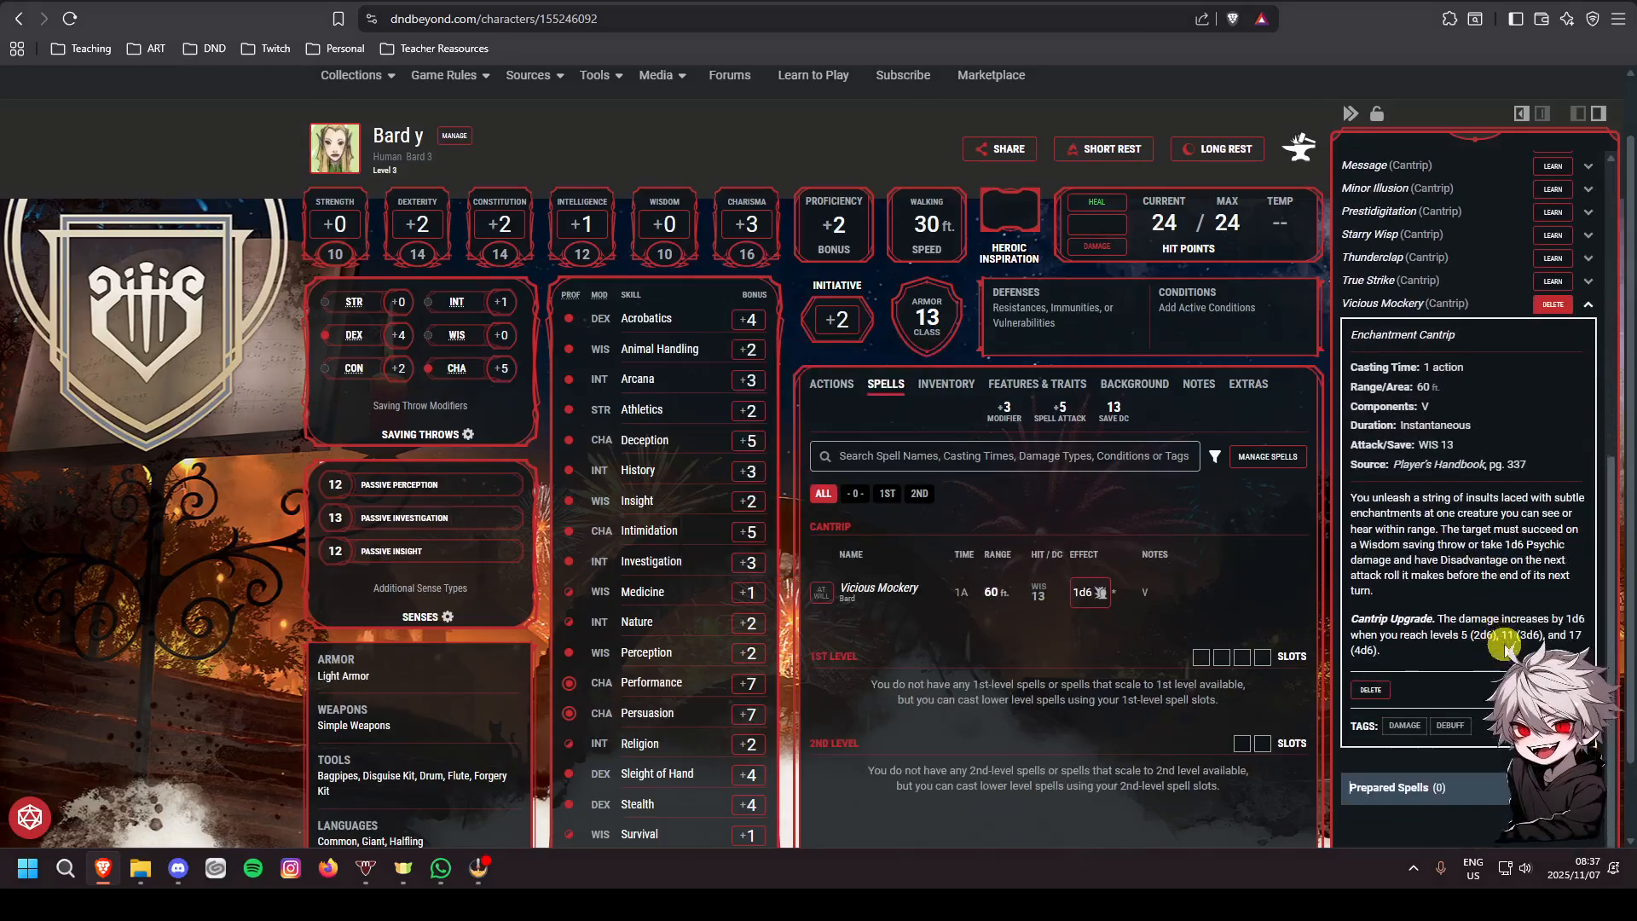
Finish reading the Vicious Mockery description and collapse its details
{"action": "scroll", "coordinate": [1450, 631], "scroll_direction": "down", "scroll_amount": 1}
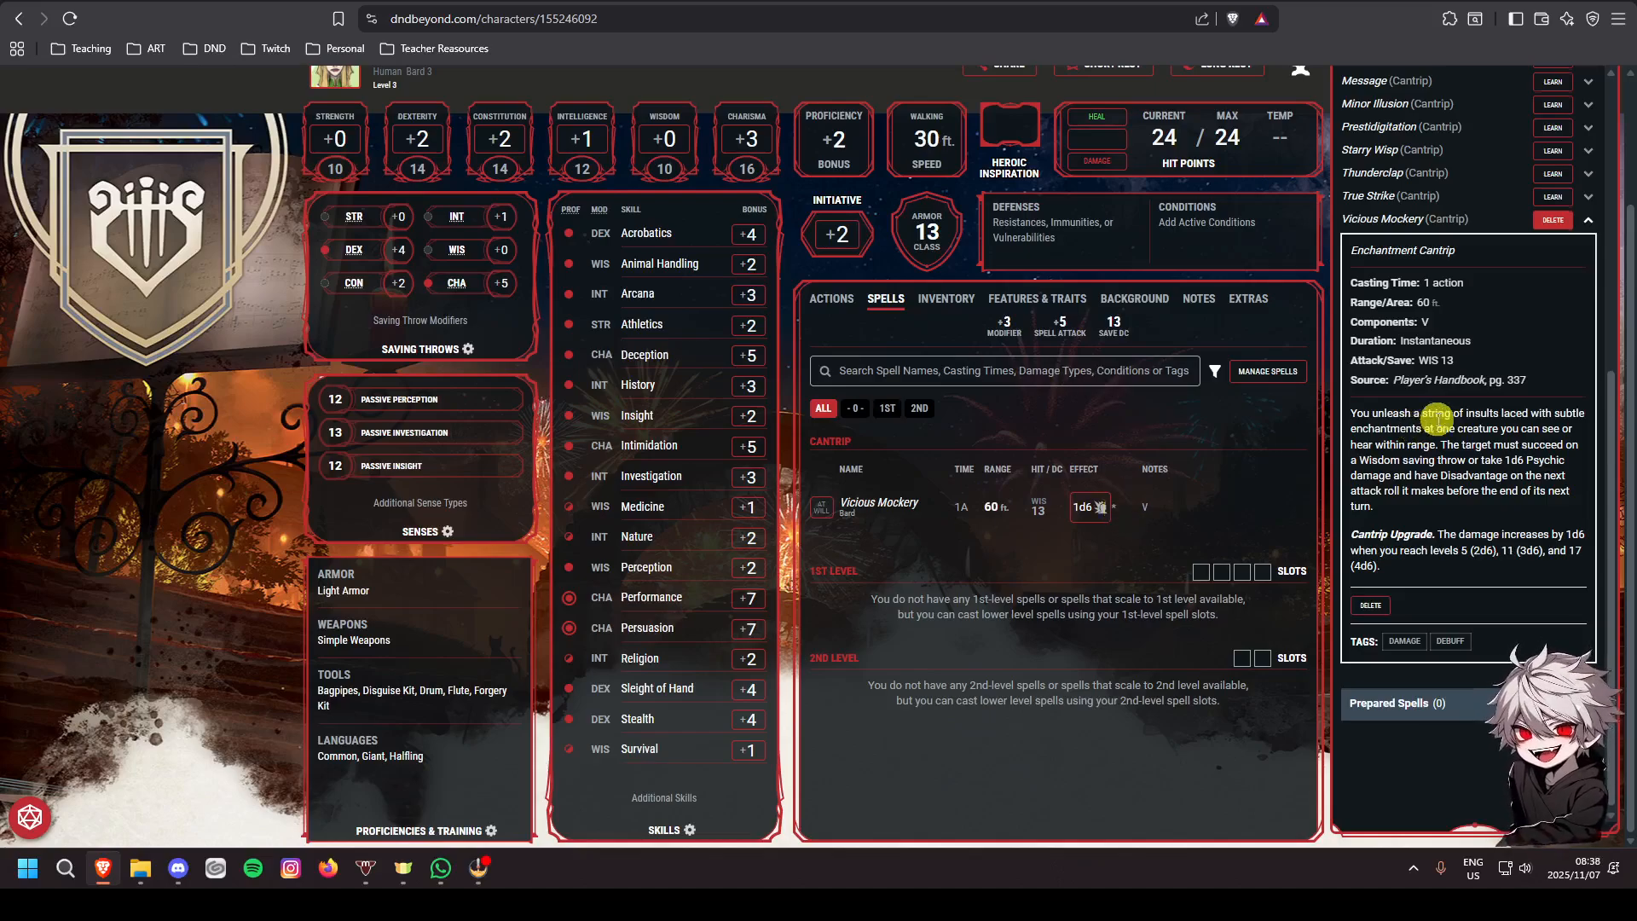
{"action": "scroll", "coordinate": [1450, 426], "scroll_direction": "up", "scroll_amount": 4}
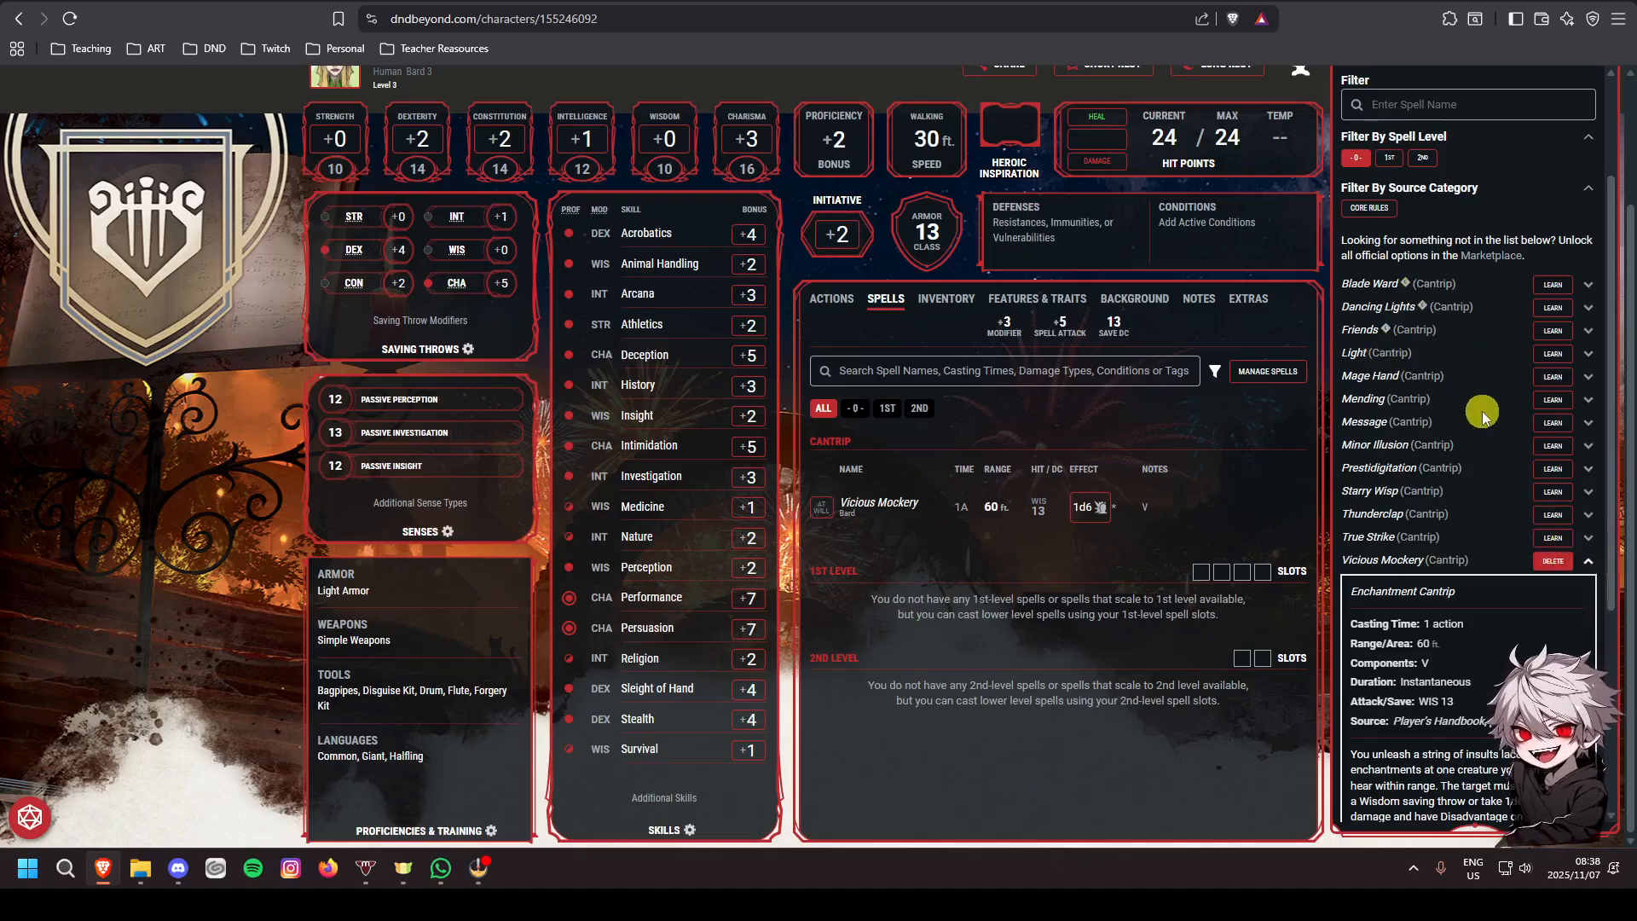
{"action": "left_click", "coordinate": [1586, 563]}
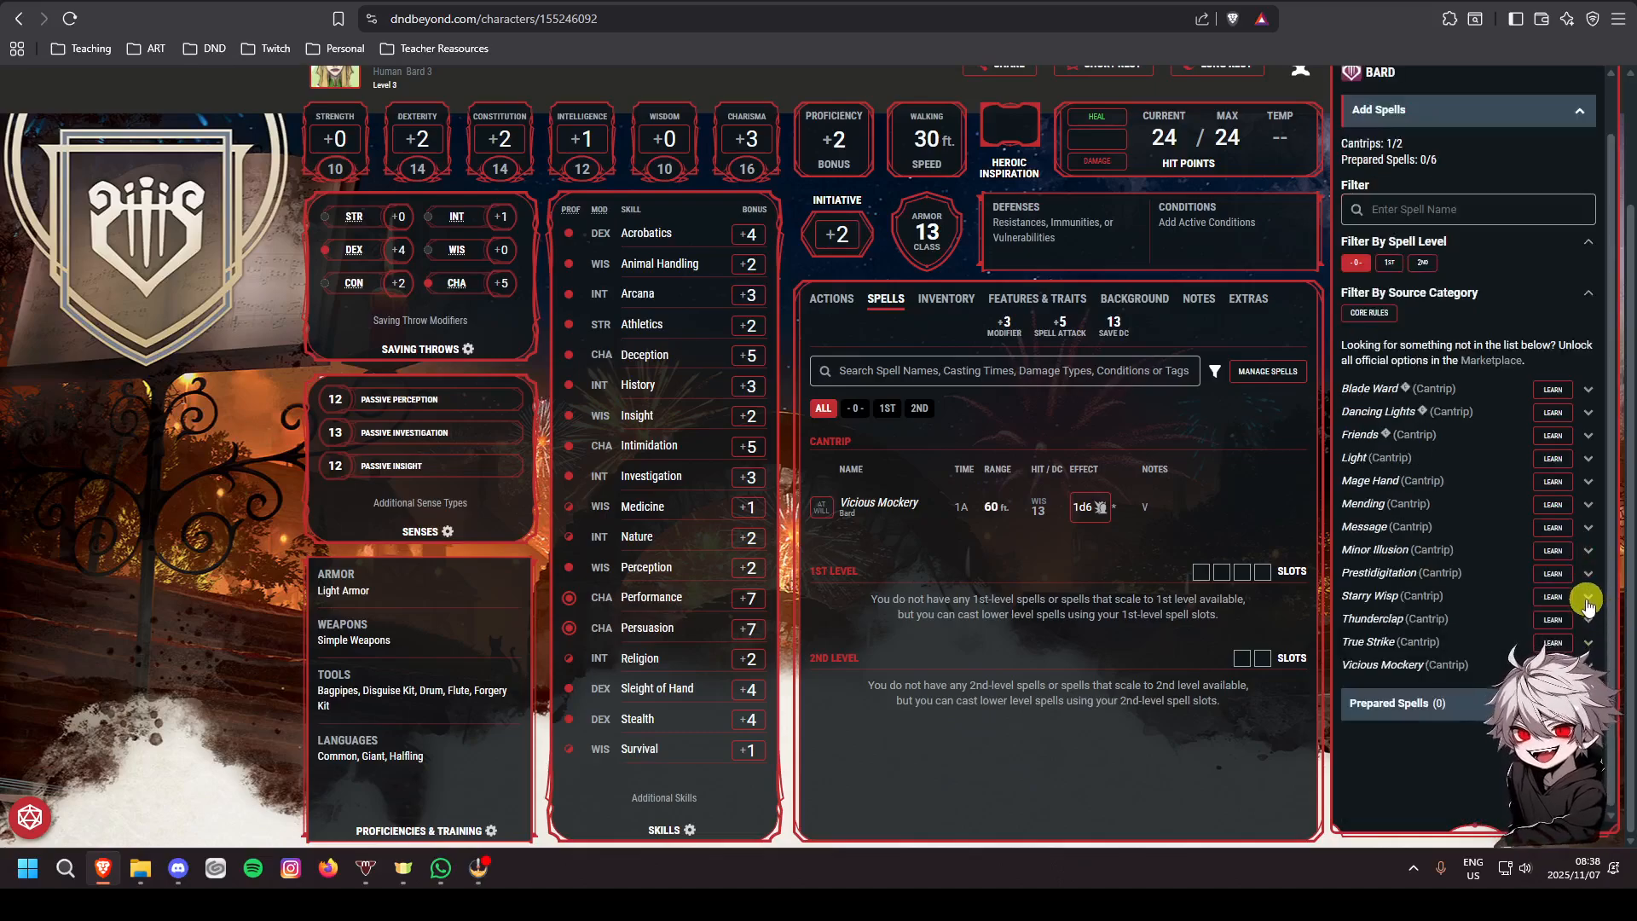
Read the Starry Wisp cantrip's details, and learn Mage Hand as the second Bard cantrip
{"action": "left_click", "coordinate": [1588, 602]}
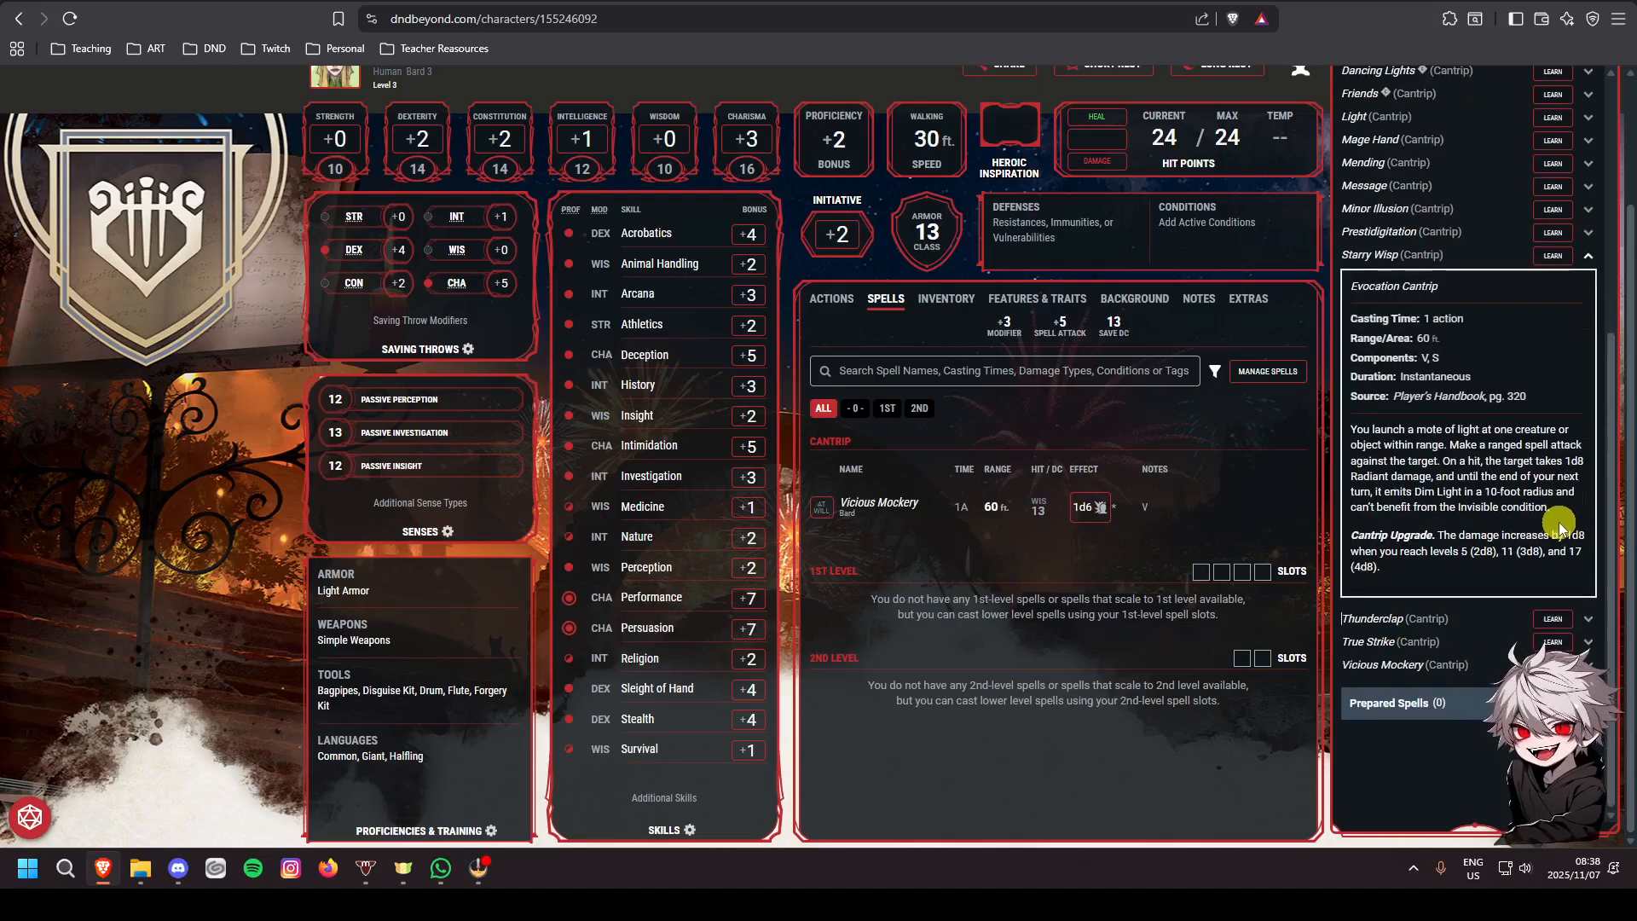
{"action": "scroll", "coordinate": [1560, 520], "scroll_direction": "up", "scroll_amount": 1}
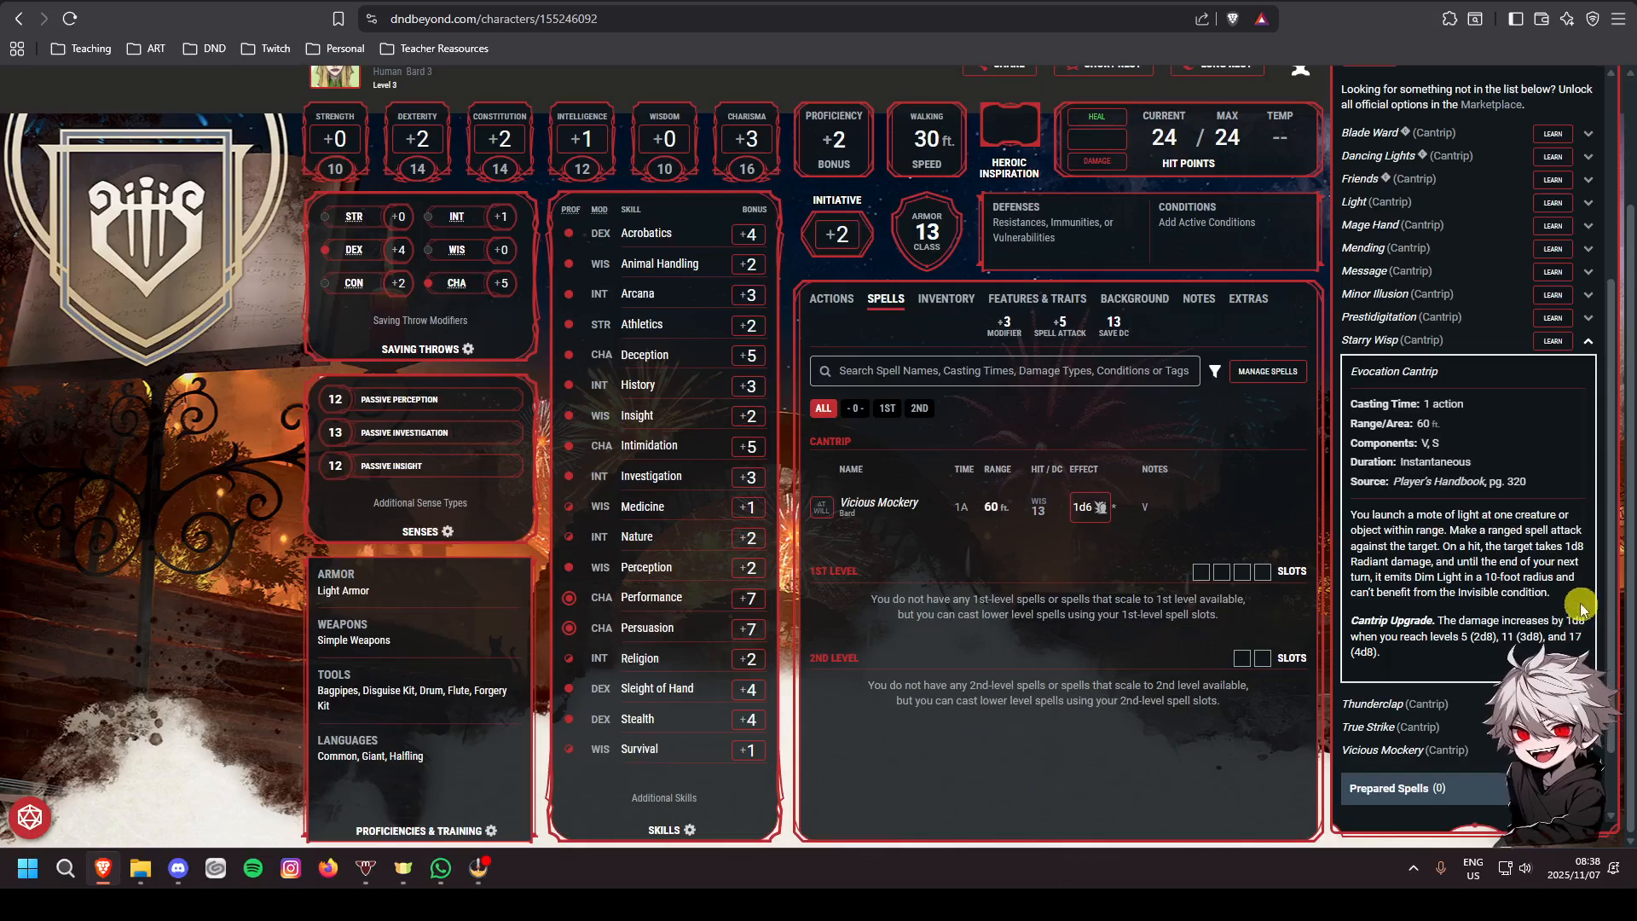
{"action": "scroll", "coordinate": [1567, 607], "scroll_direction": "up", "scroll_amount": 2}
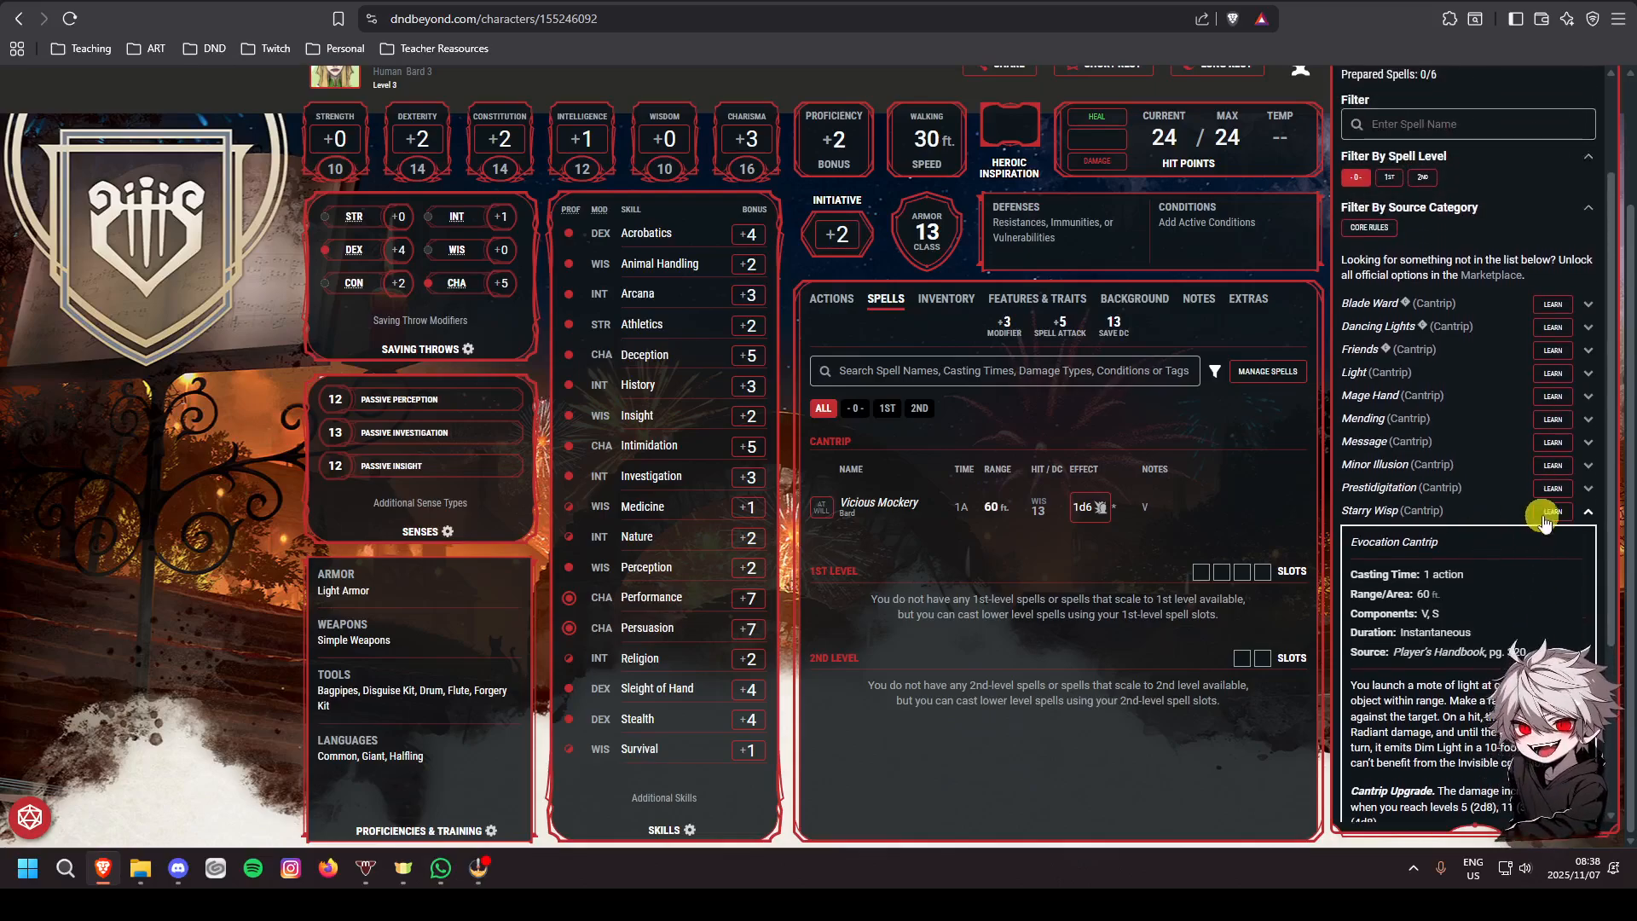
{"action": "left_click", "coordinate": [1589, 512]}
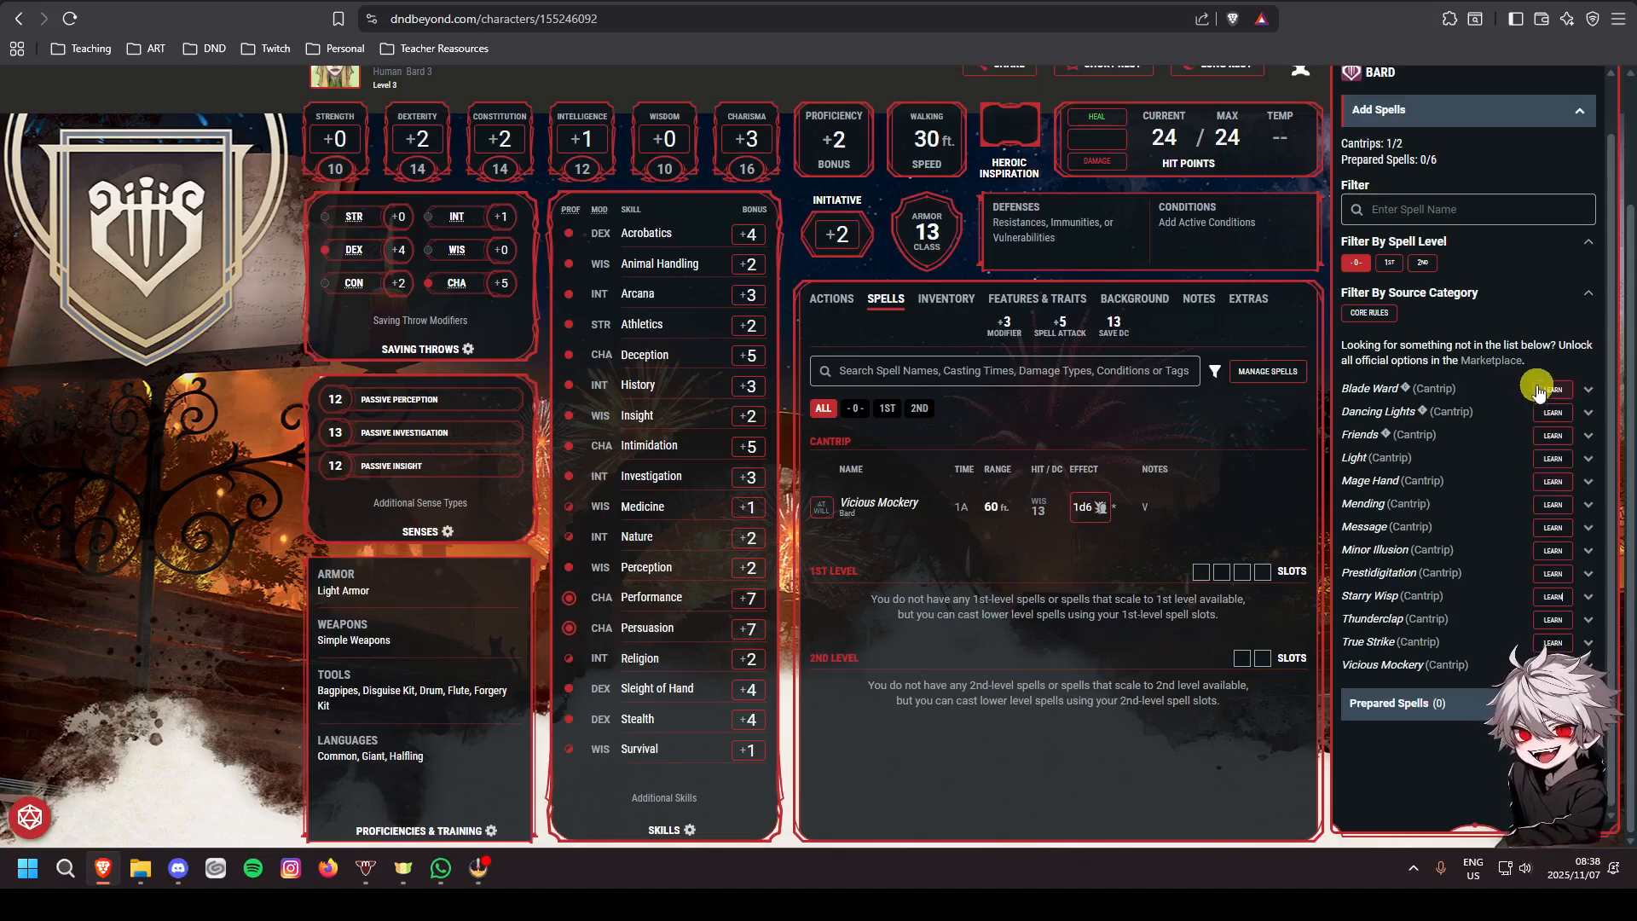
{"action": "left_click", "coordinate": [1552, 482]}
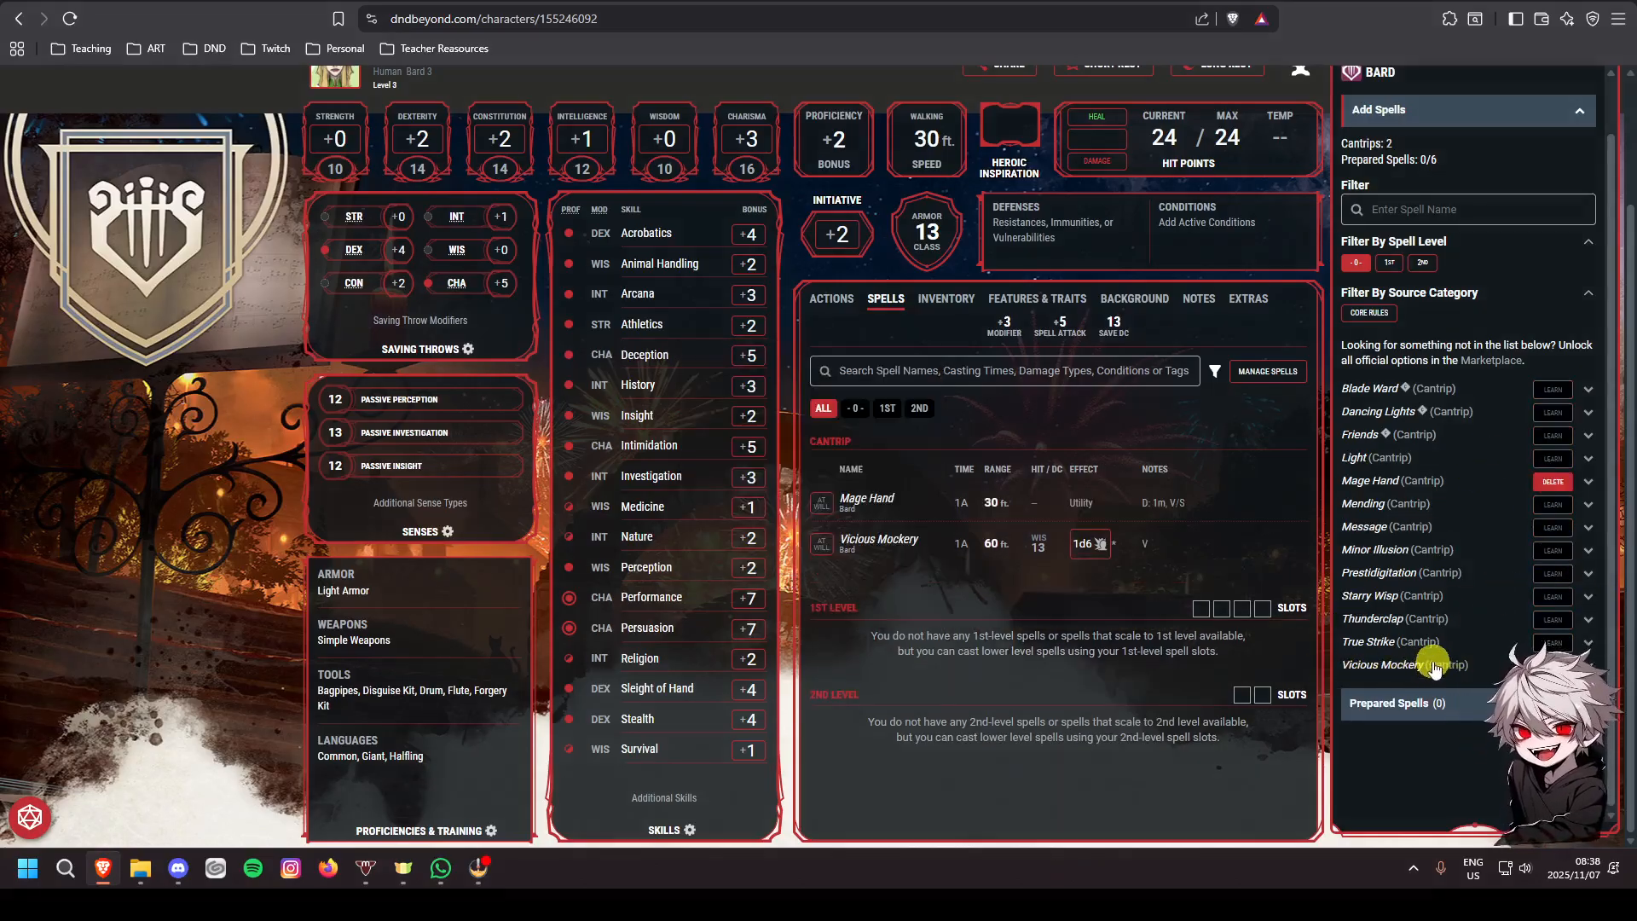
Filter the spells available to add to 2nd level only and look through the list
{"action": "left_click", "coordinate": [1422, 263]}
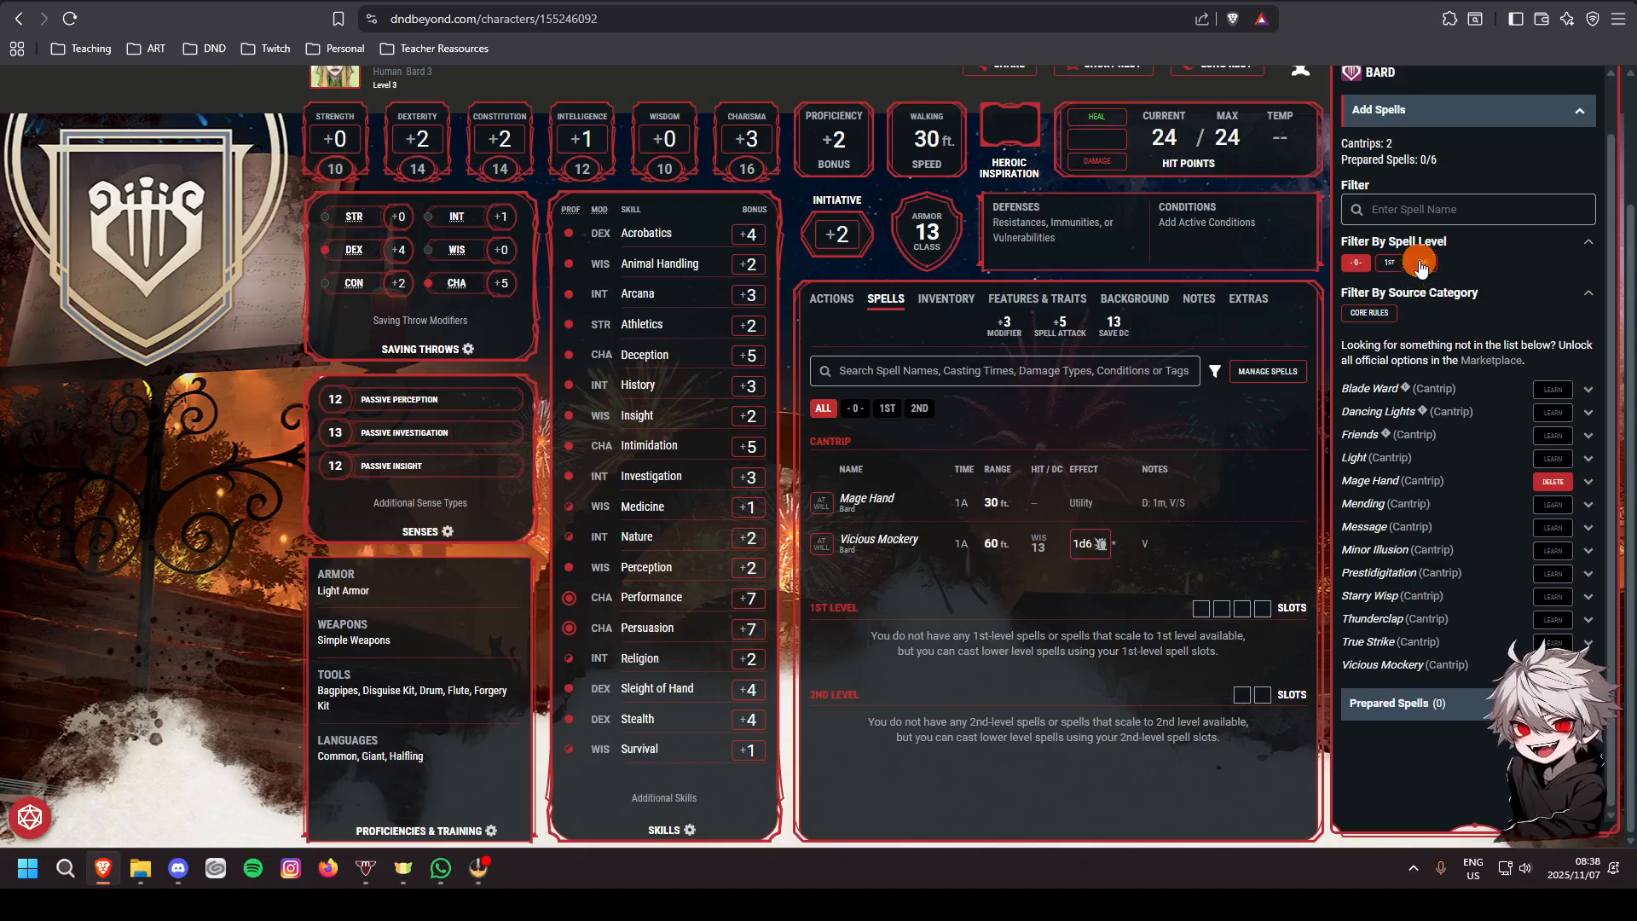
{"action": "left_click", "coordinate": [1348, 263]}
{"action": "scroll", "coordinate": [1510, 456], "scroll_direction": "down", "scroll_amount": 4}
{"action": "scroll", "coordinate": [1512, 460], "scroll_direction": "up", "scroll_amount": 2}
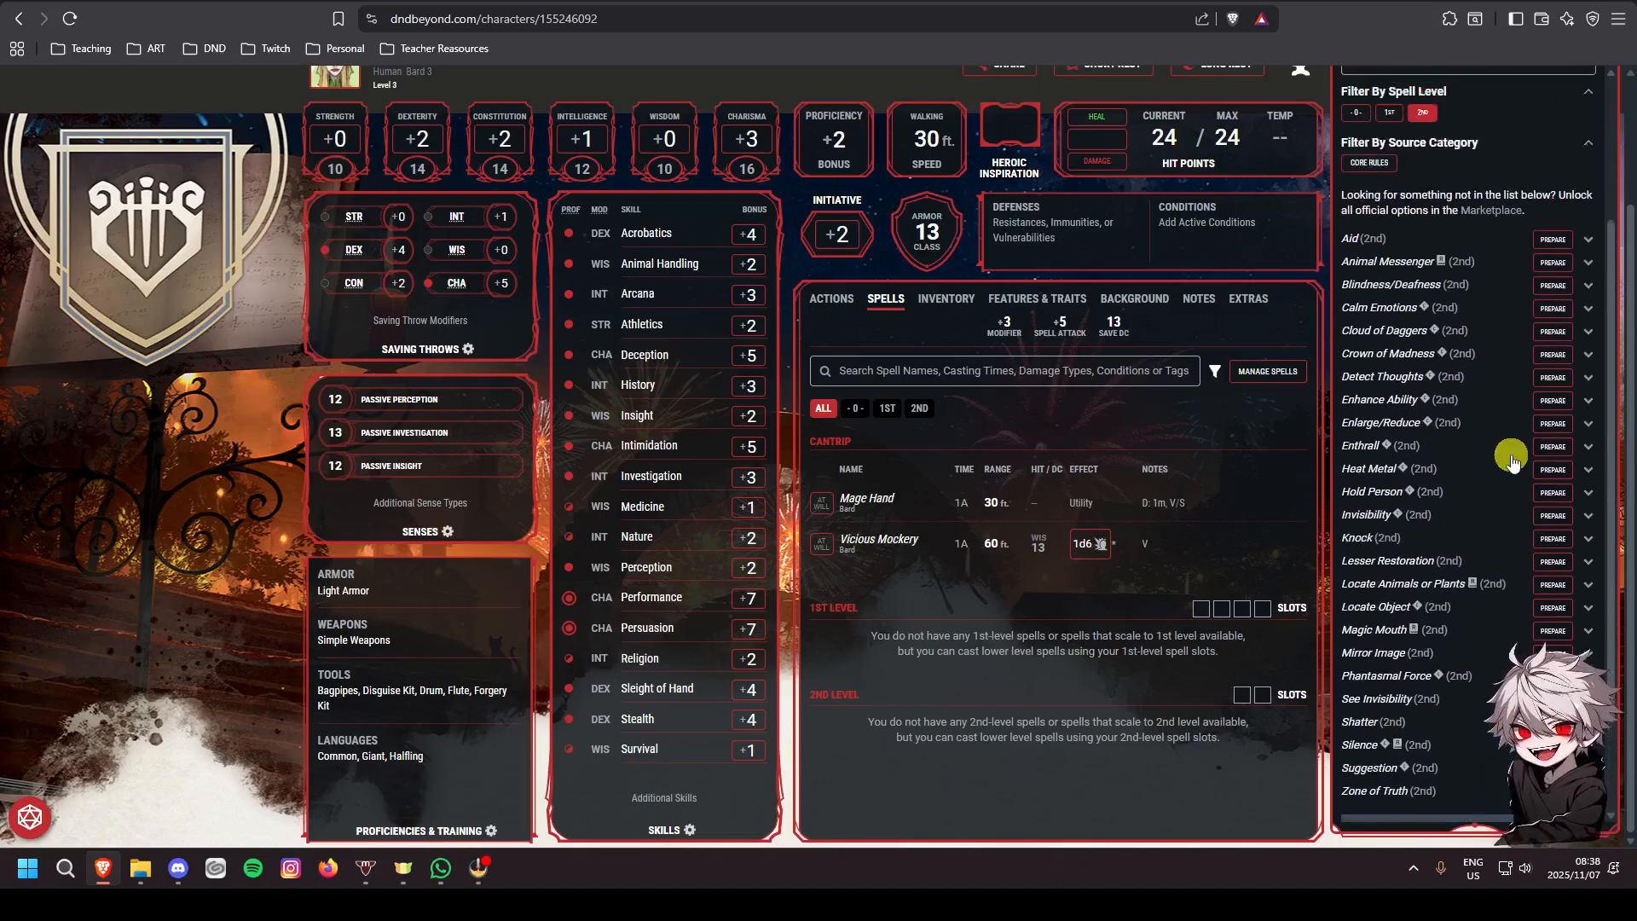
{"action": "scroll", "coordinate": [1511, 460], "scroll_direction": "down", "scroll_amount": 2}
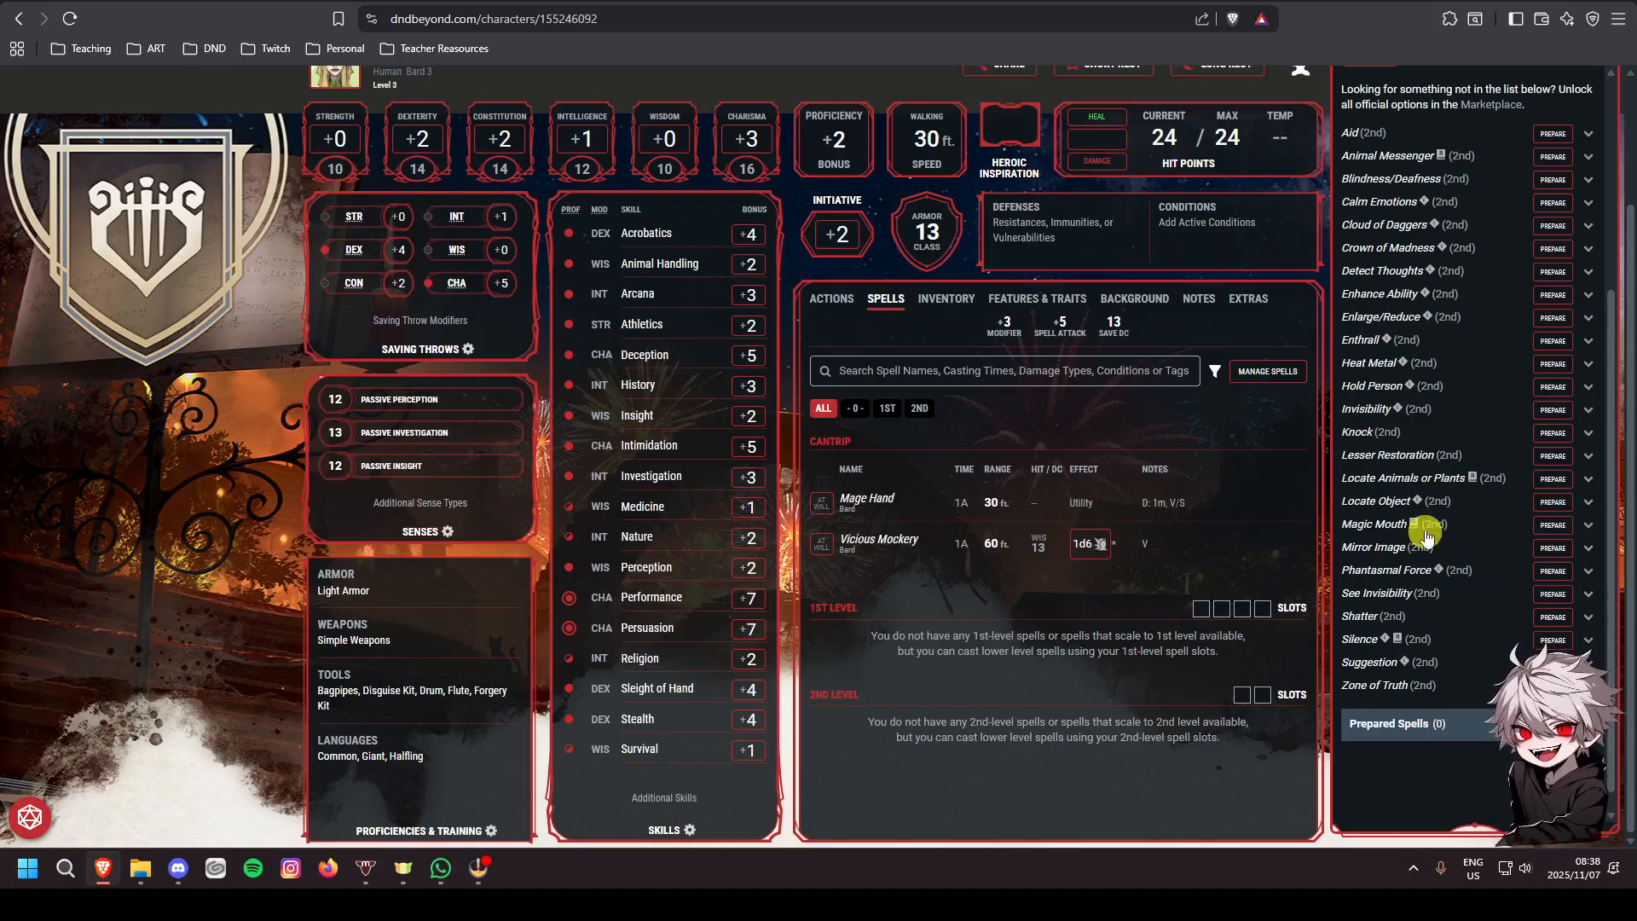
{"action": "scroll", "coordinate": [1466, 530], "scroll_direction": "up", "scroll_amount": 2}
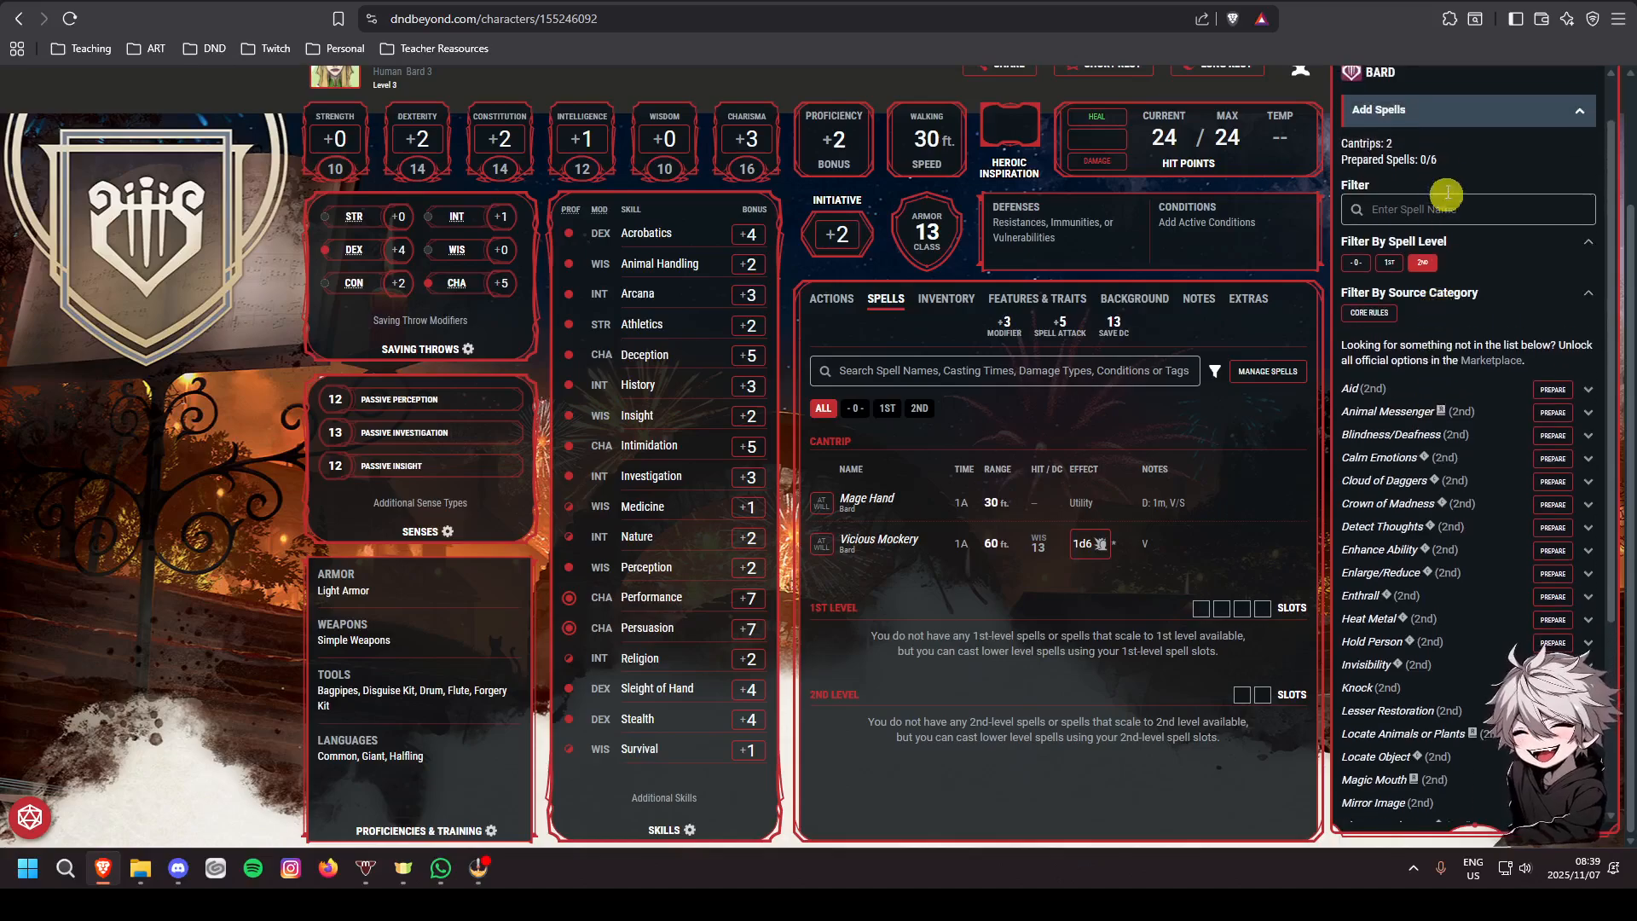
{"action": "scroll", "coordinate": [1435, 467], "scroll_direction": "down", "scroll_amount": 1}
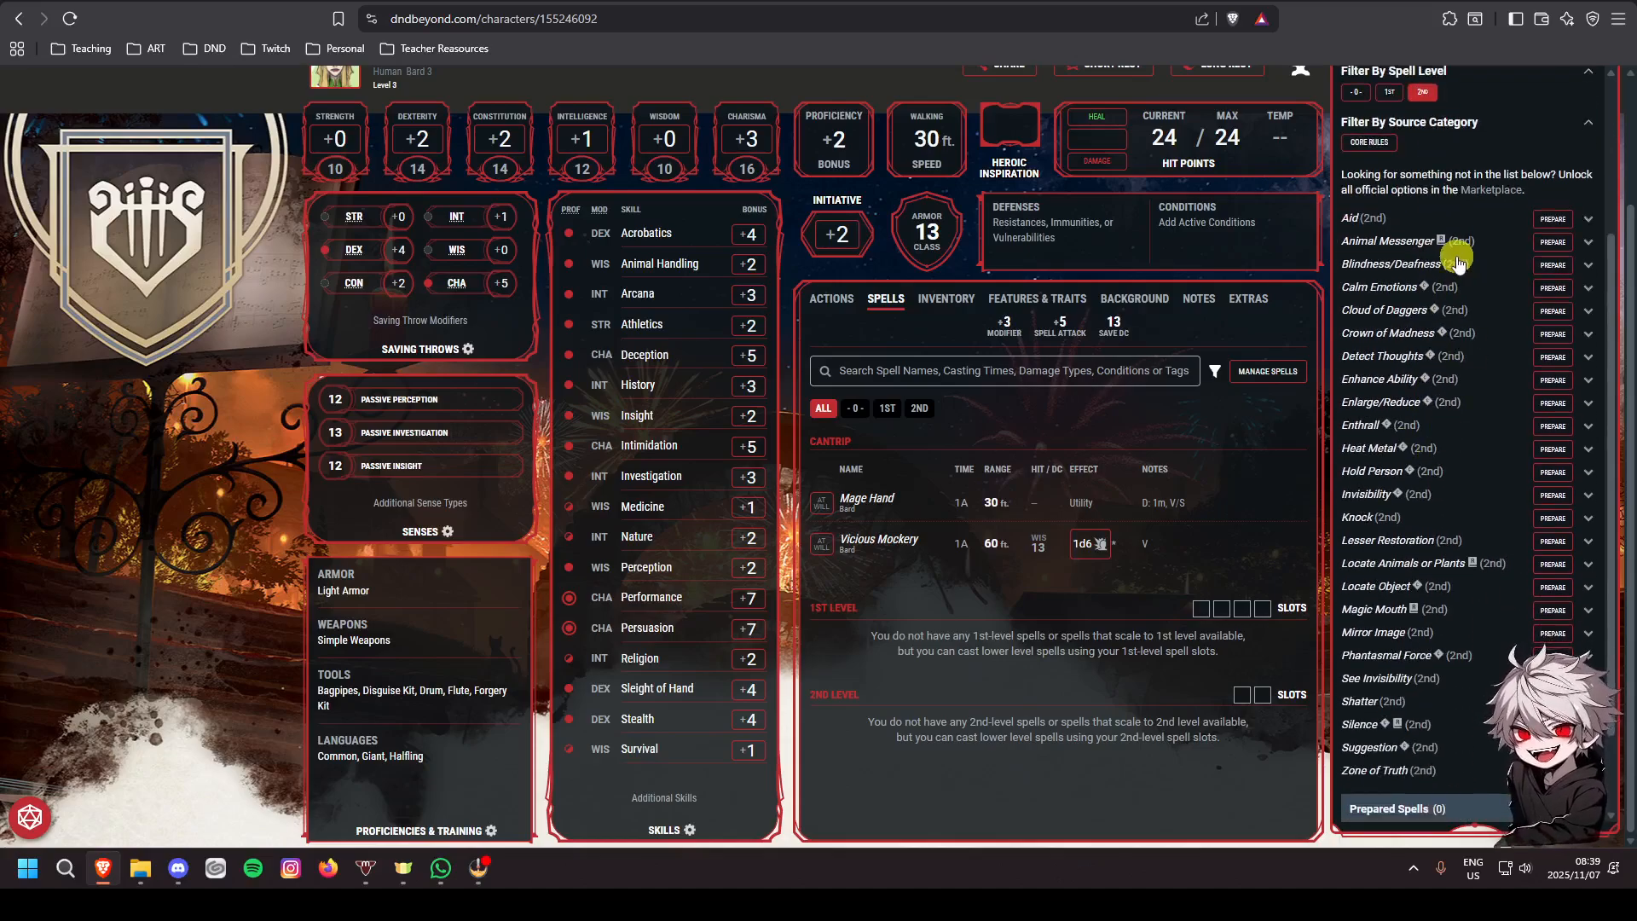
{"action": "scroll", "coordinate": [1476, 509], "scroll_direction": "down", "scroll_amount": 1}
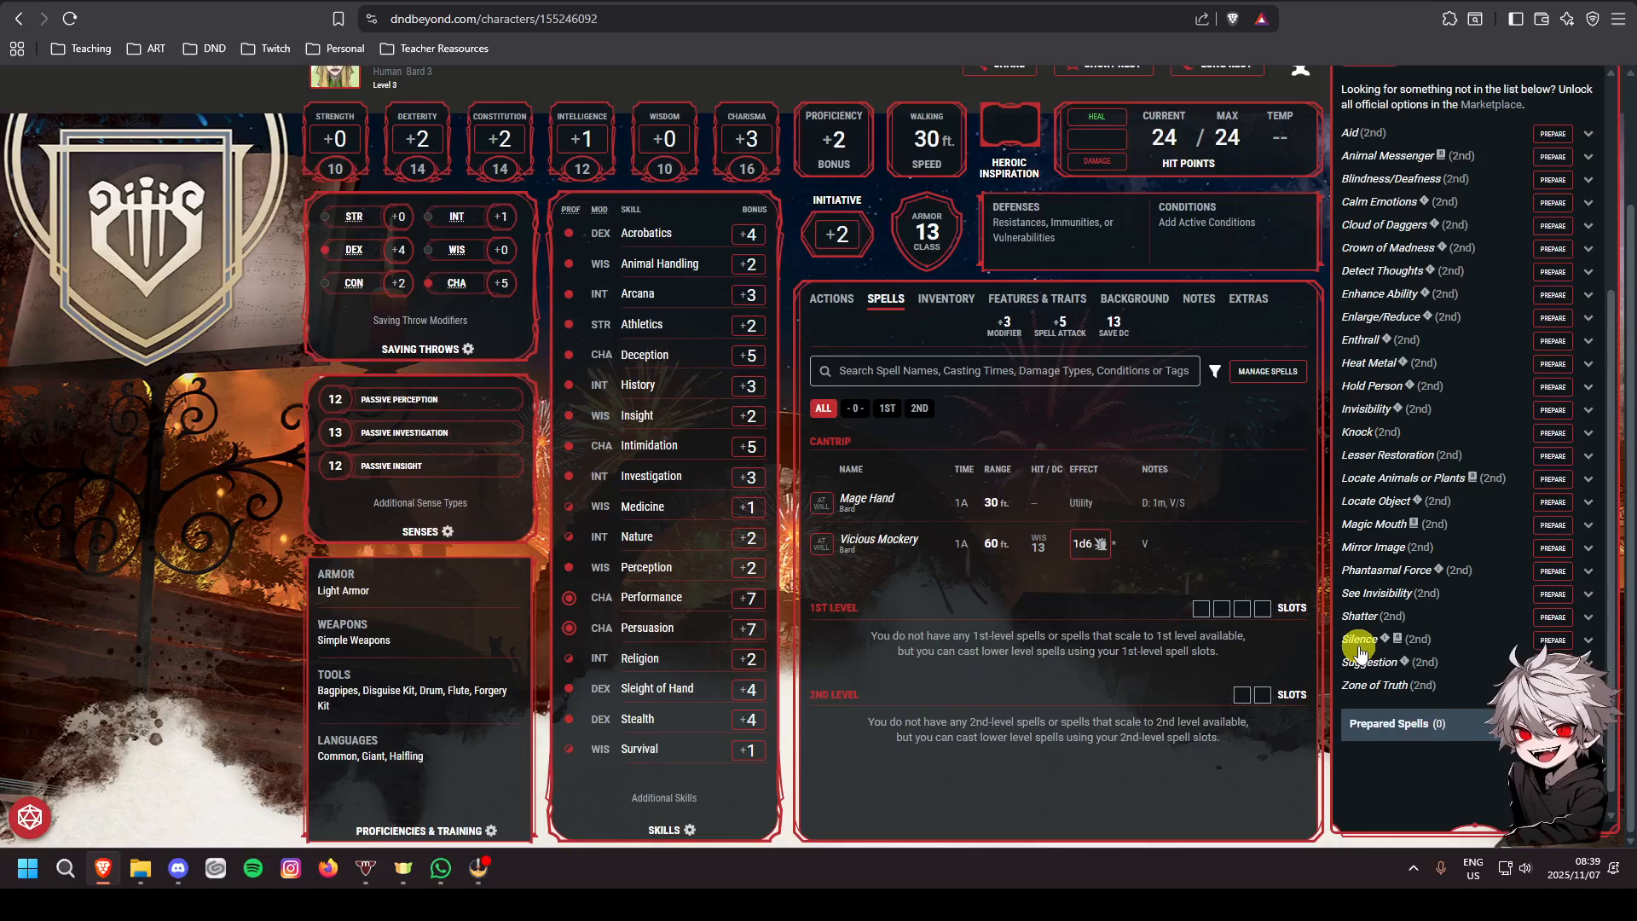
Read the details of the 2nd-level spell Silence, prepare it and collapse its description
{"action": "left_click", "coordinate": [1587, 642]}
{"action": "scroll", "coordinate": [1501, 610], "scroll_direction": "down", "scroll_amount": 4}
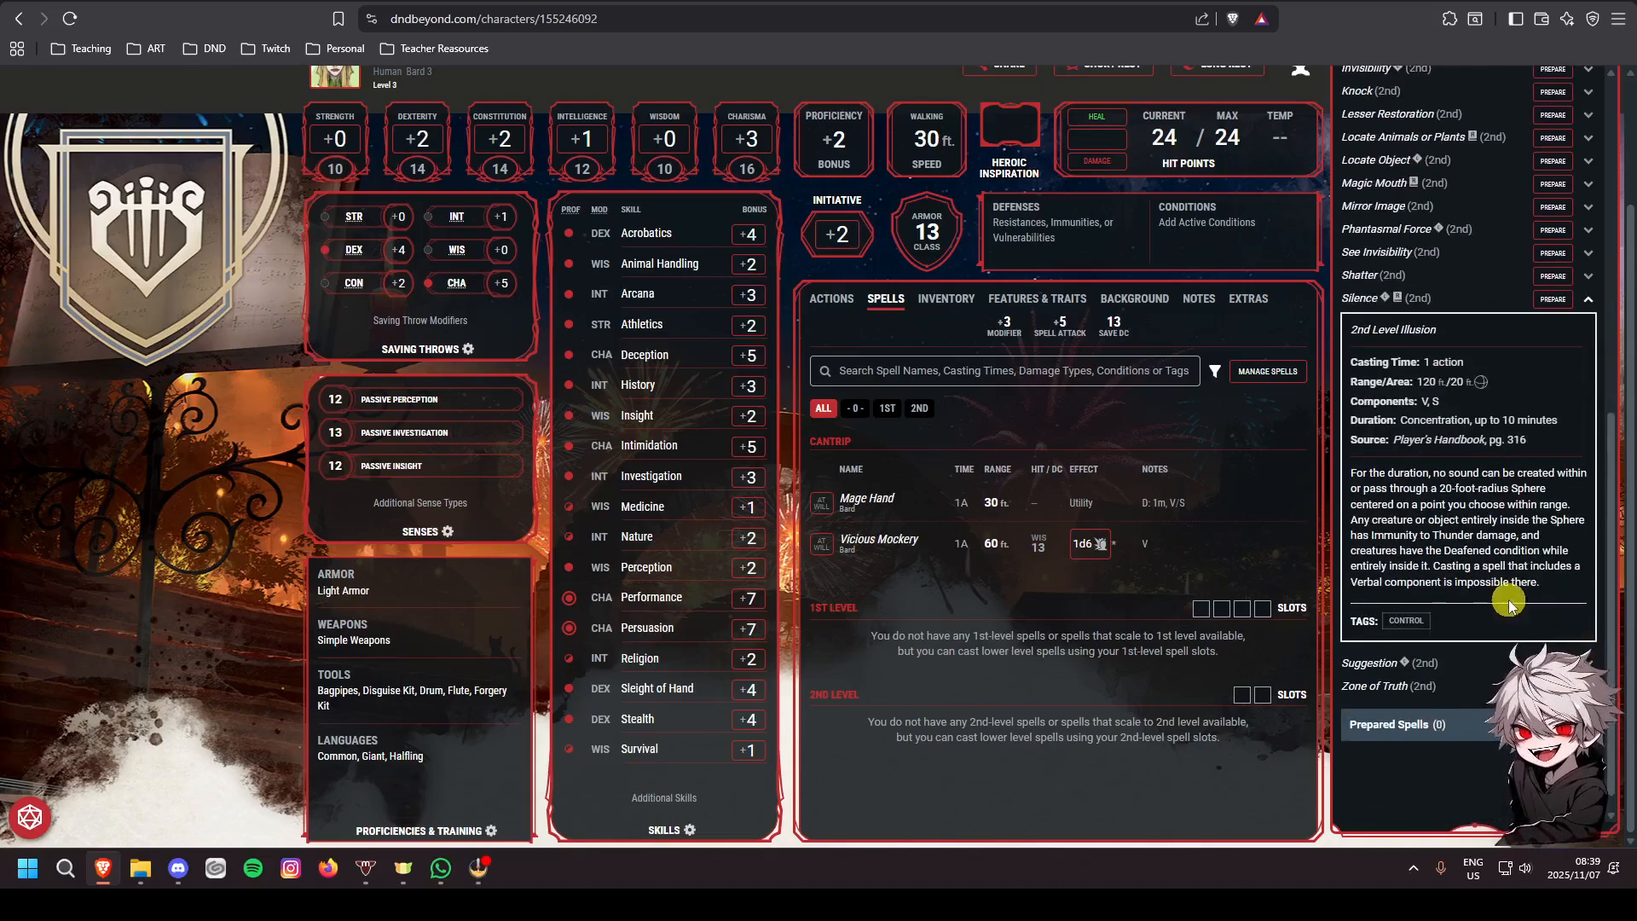
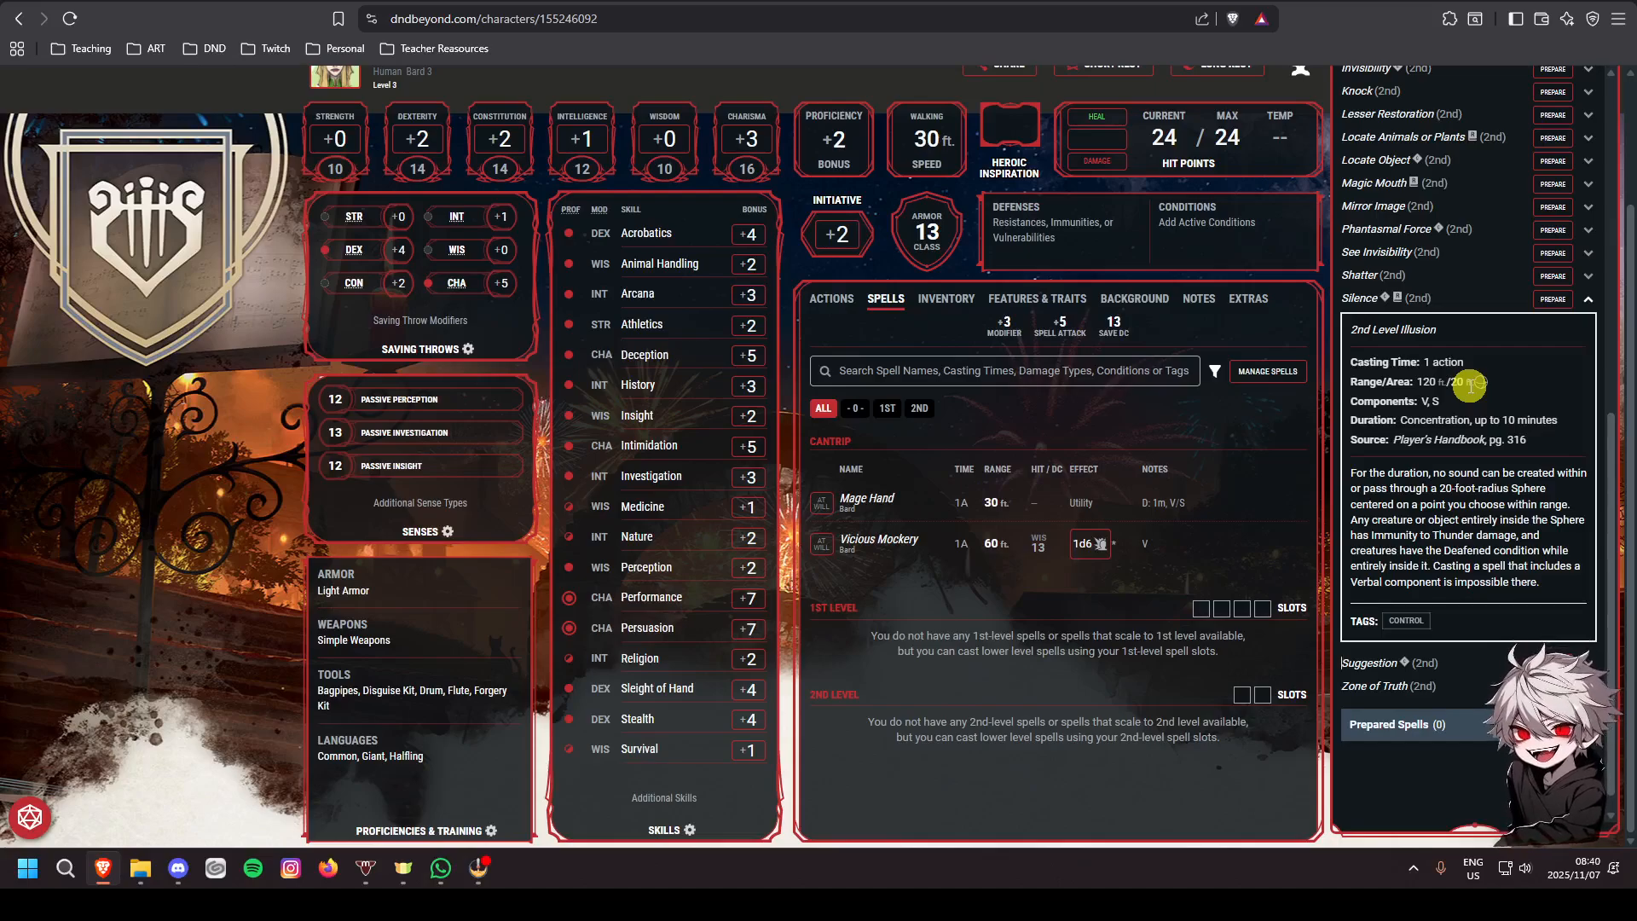
{"action": "left_click", "coordinate": [1552, 299]}
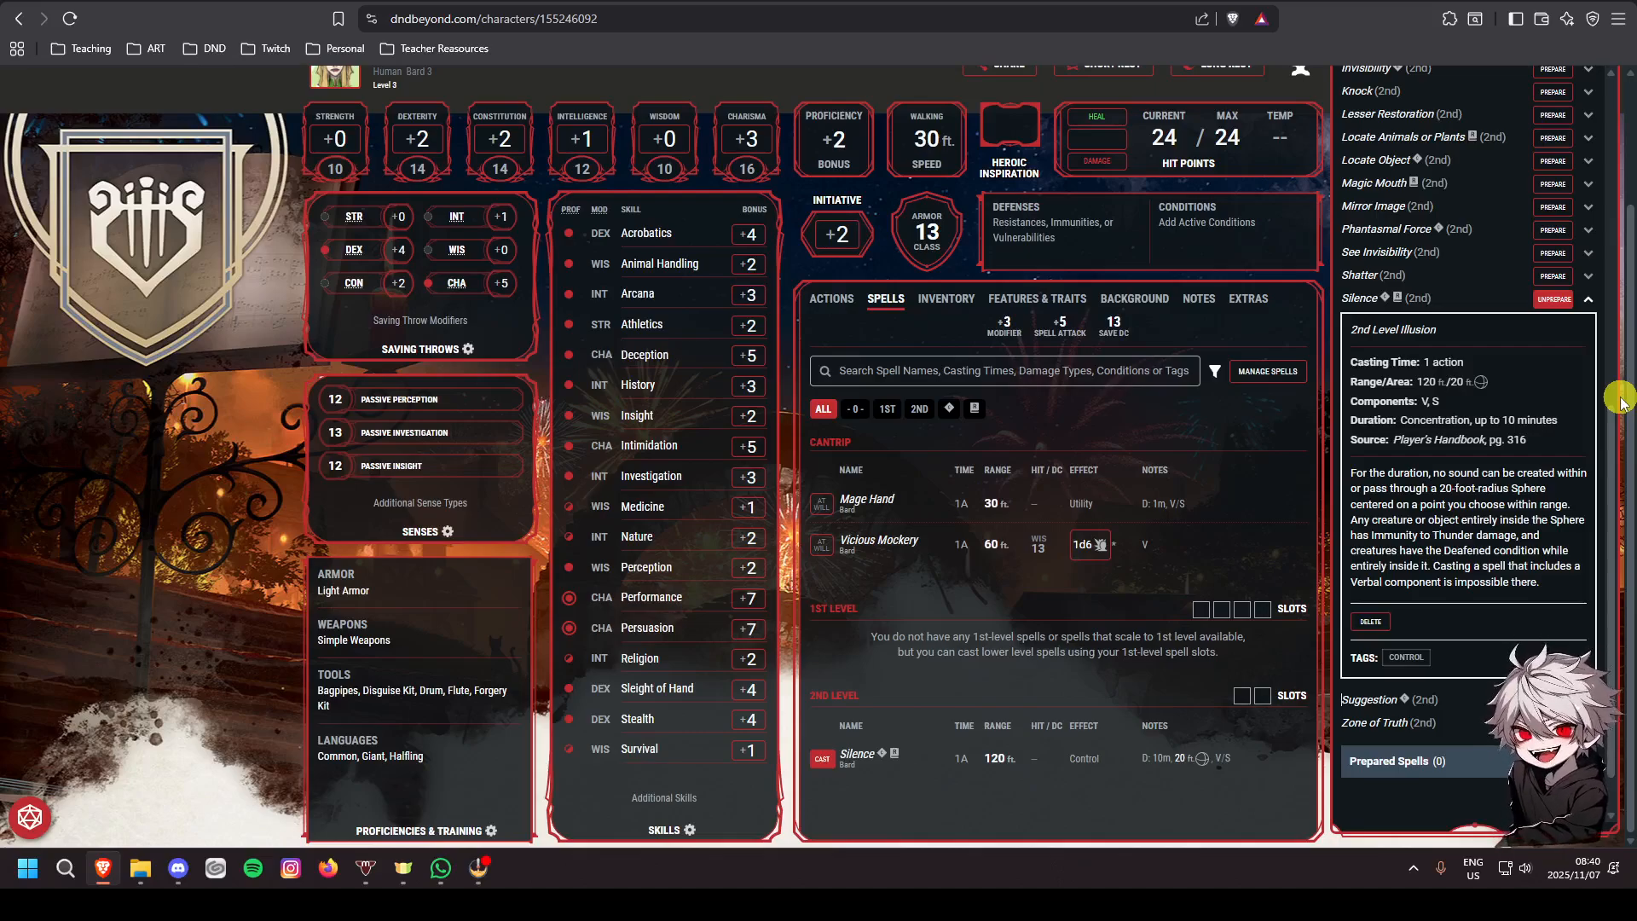
{"action": "scroll", "coordinate": [1502, 307], "scroll_direction": "up", "scroll_amount": 2}
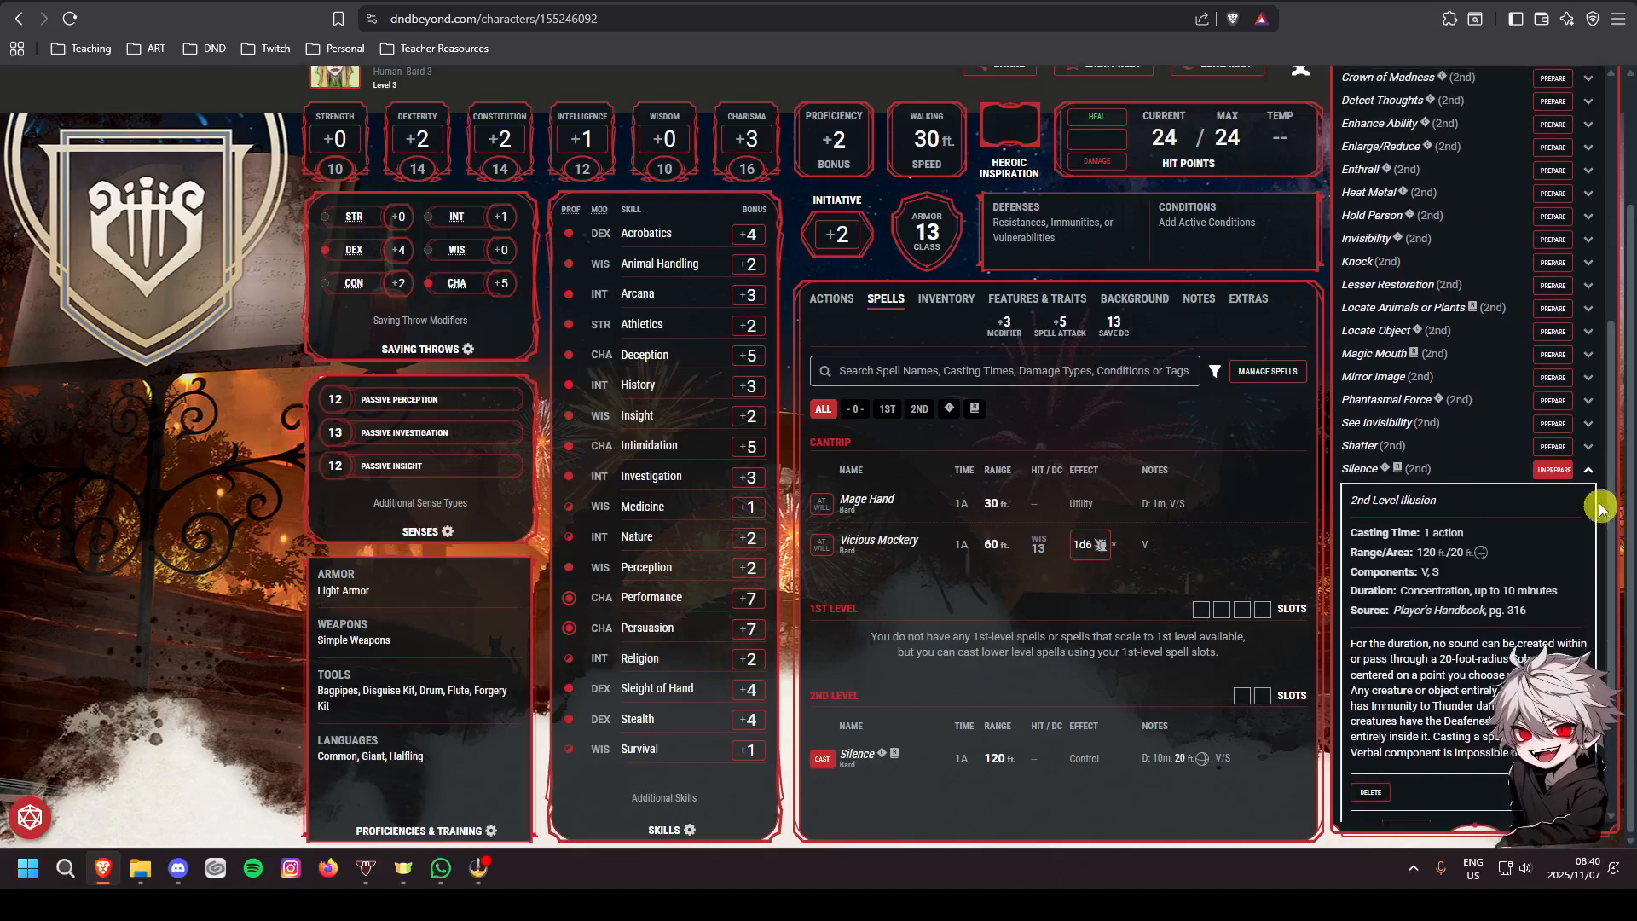
{"action": "left_click", "coordinate": [1588, 470]}
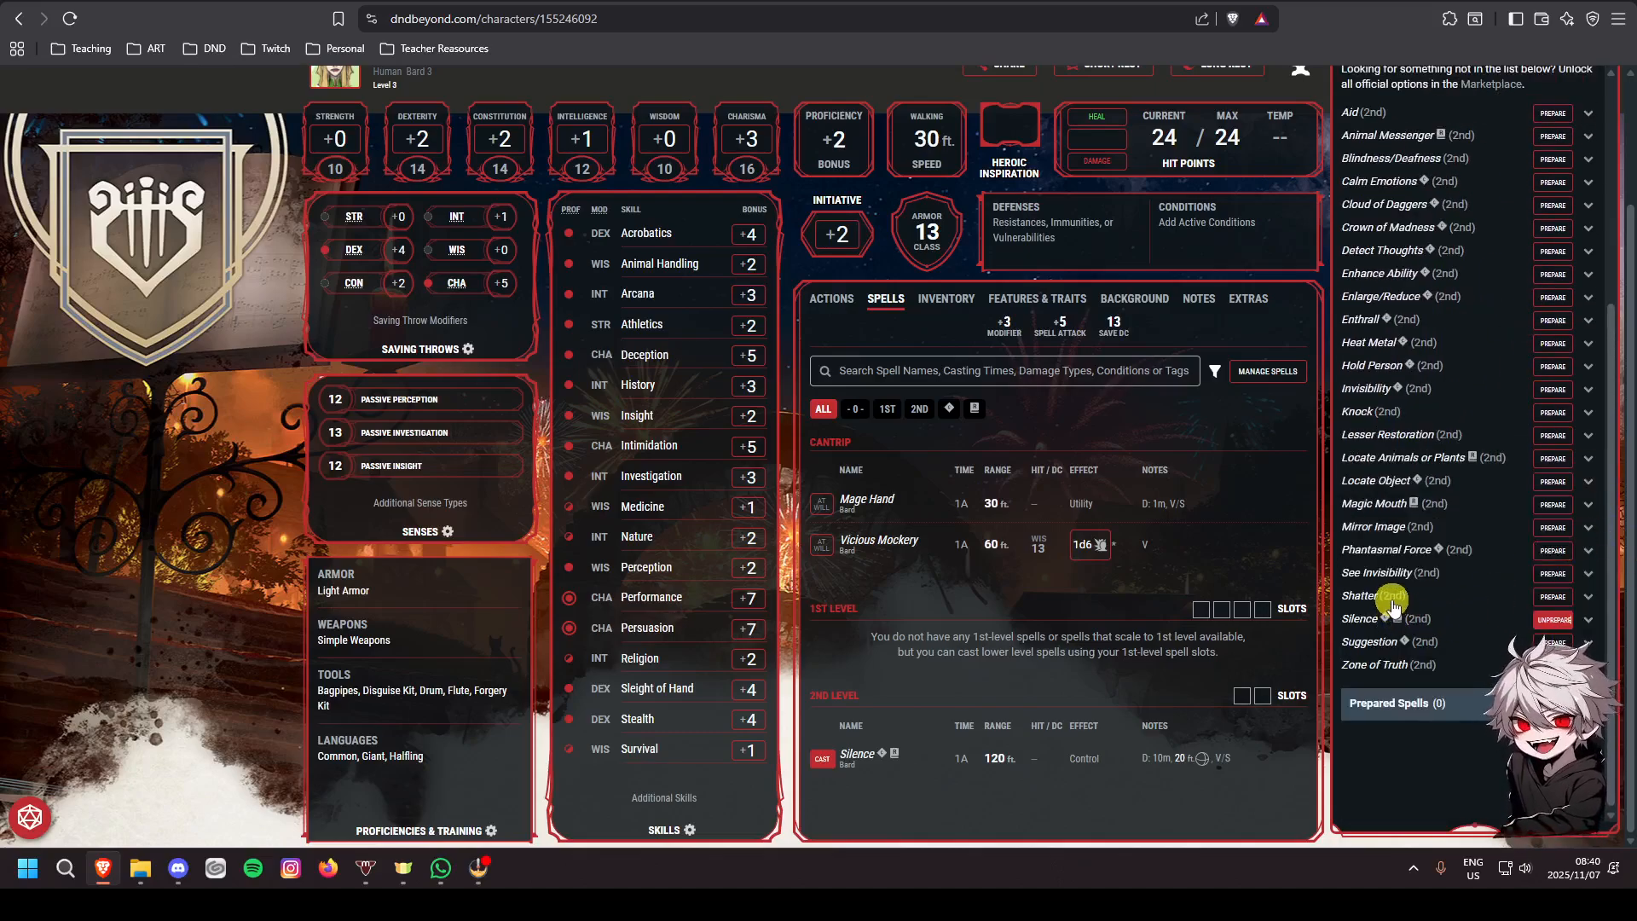
Read the details of the 2nd-level spell Shatter, prepare it and collapse its description
{"action": "scroll", "coordinate": [1441, 326], "scroll_direction": "up", "scroll_amount": 1}
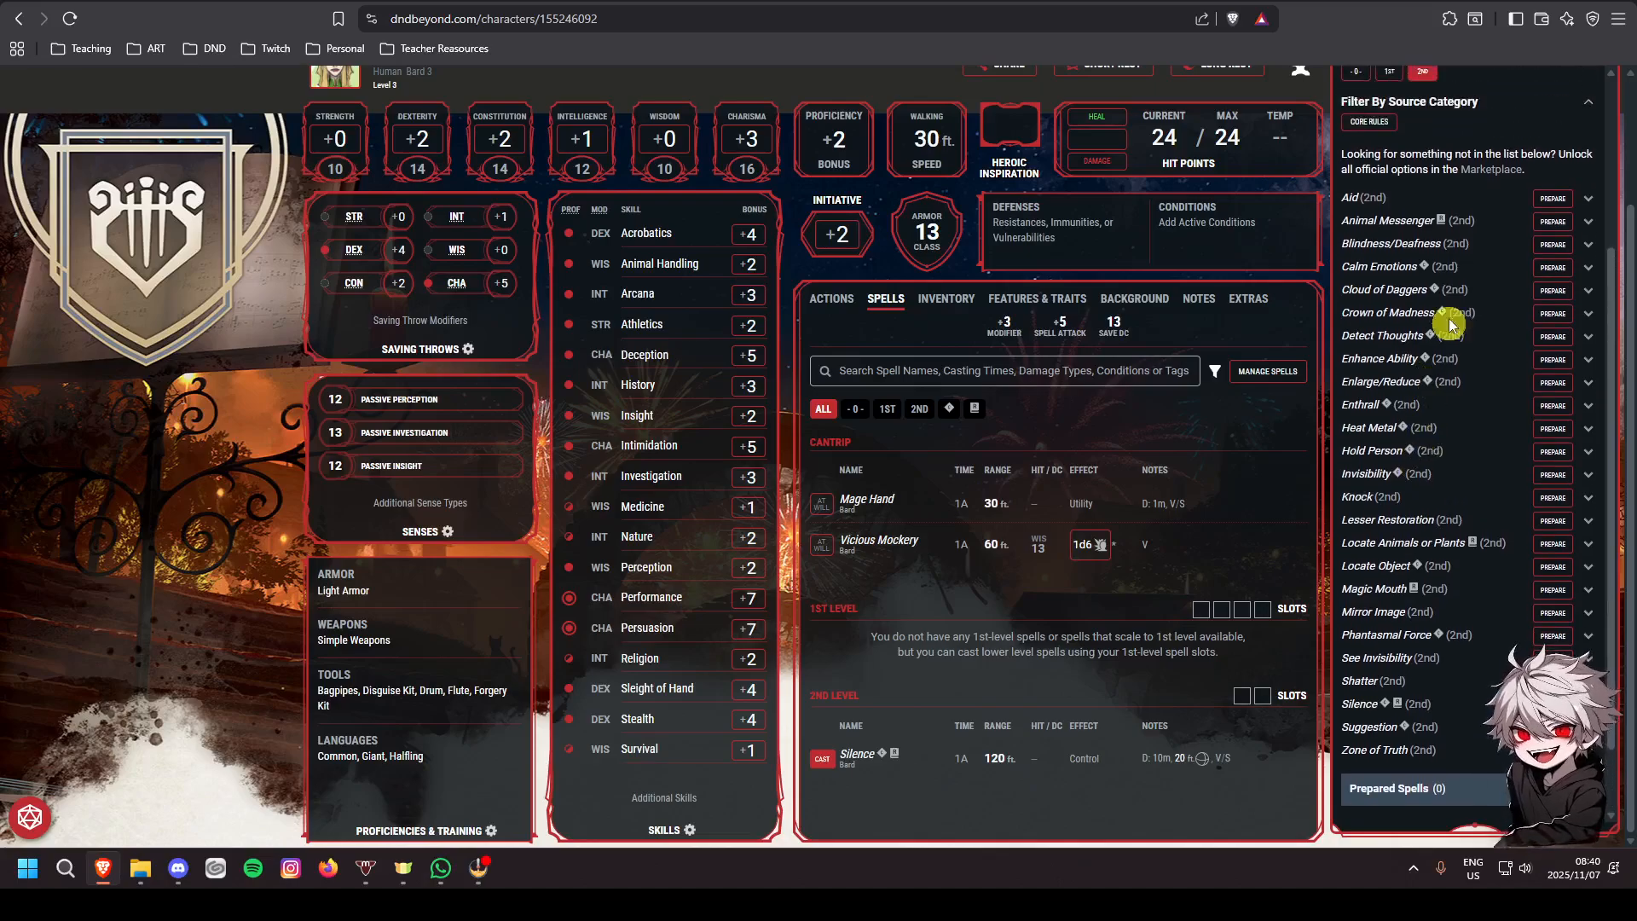
{"action": "scroll", "coordinate": [1430, 351], "scroll_direction": "down", "scroll_amount": 1}
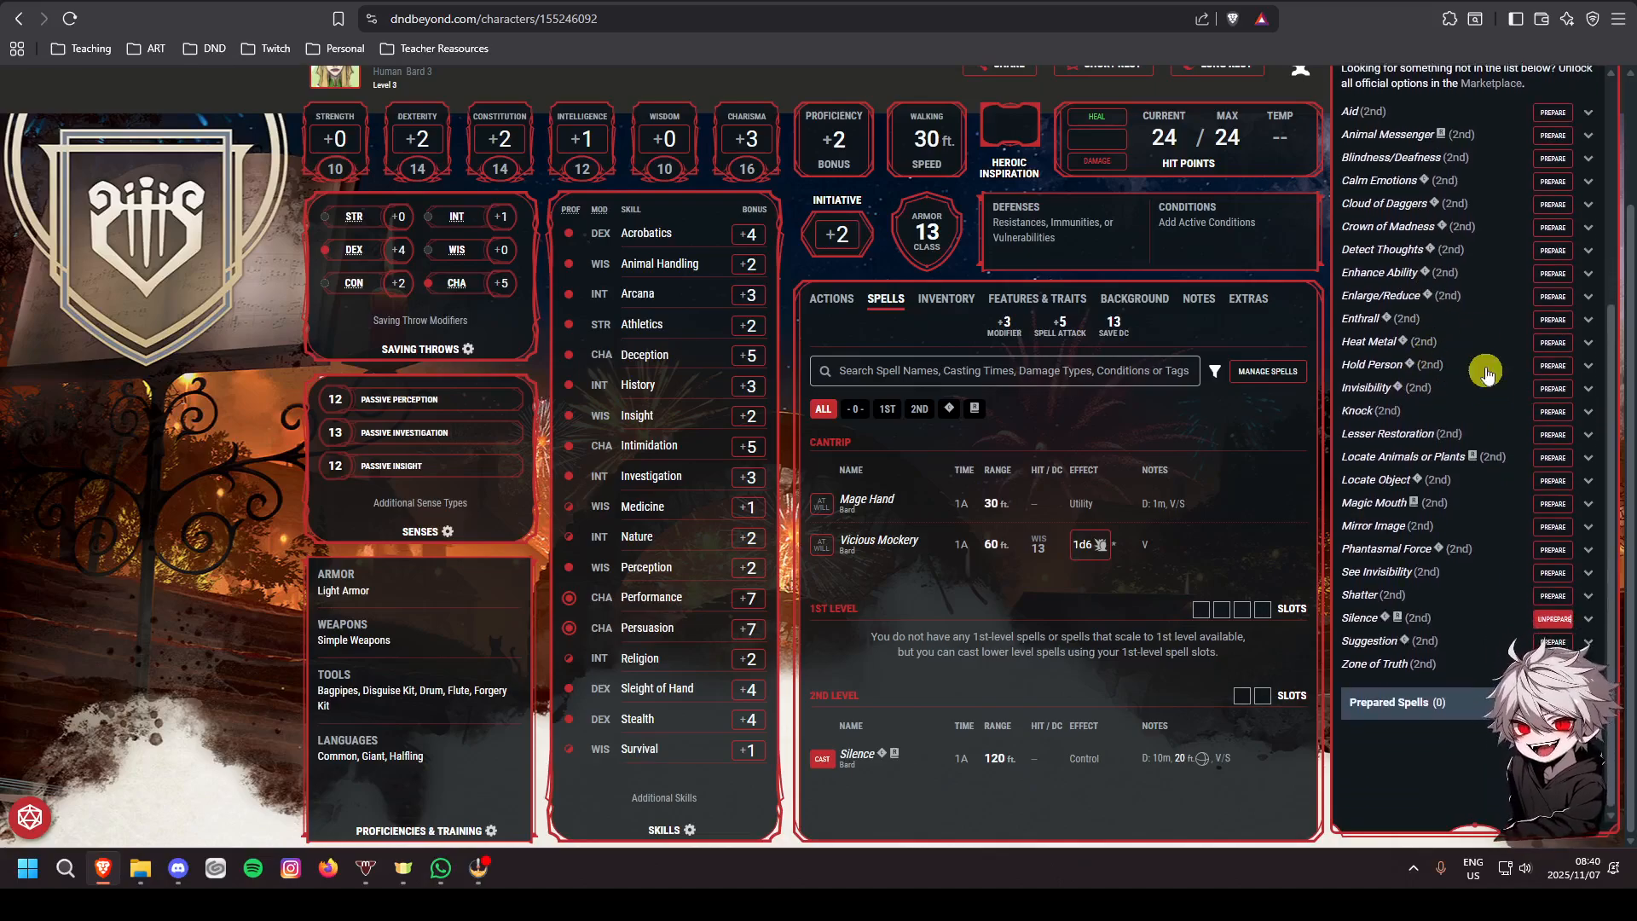
{"action": "scroll", "coordinate": [1487, 375], "scroll_direction": "up", "scroll_amount": 1}
{"action": "scroll", "coordinate": [1435, 497], "scroll_direction": "down", "scroll_amount": 1}
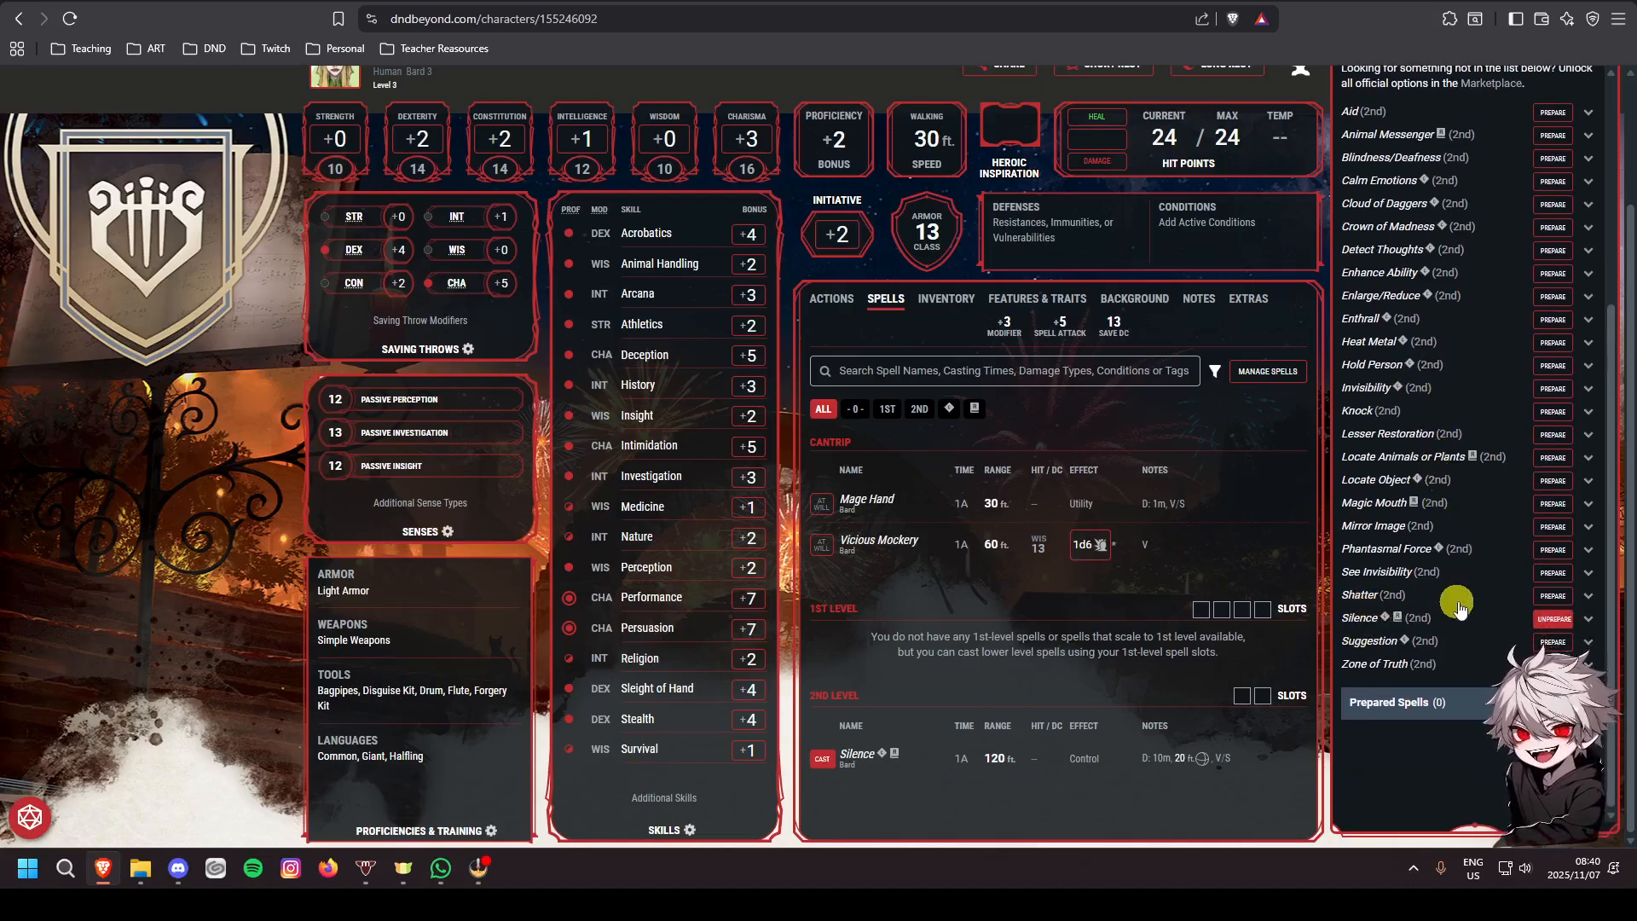
{"action": "left_click", "coordinate": [1588, 597]}
{"action": "scroll", "coordinate": [1564, 554], "scroll_direction": "down", "scroll_amount": 5}
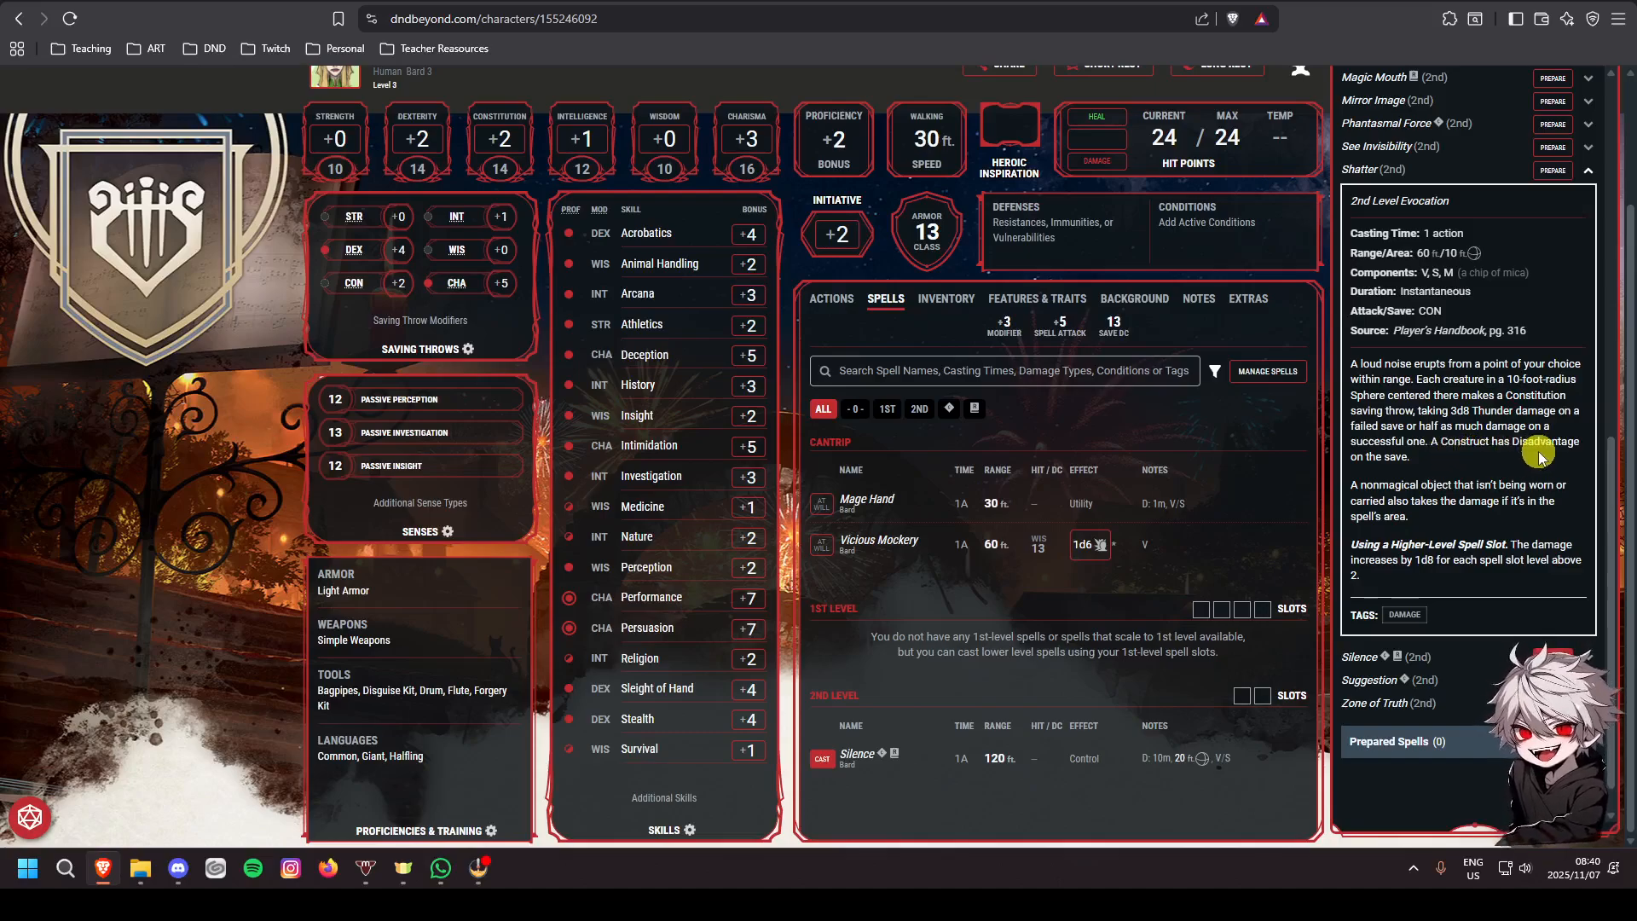
{"action": "scroll", "coordinate": [1544, 473], "scroll_direction": "up", "scroll_amount": 1}
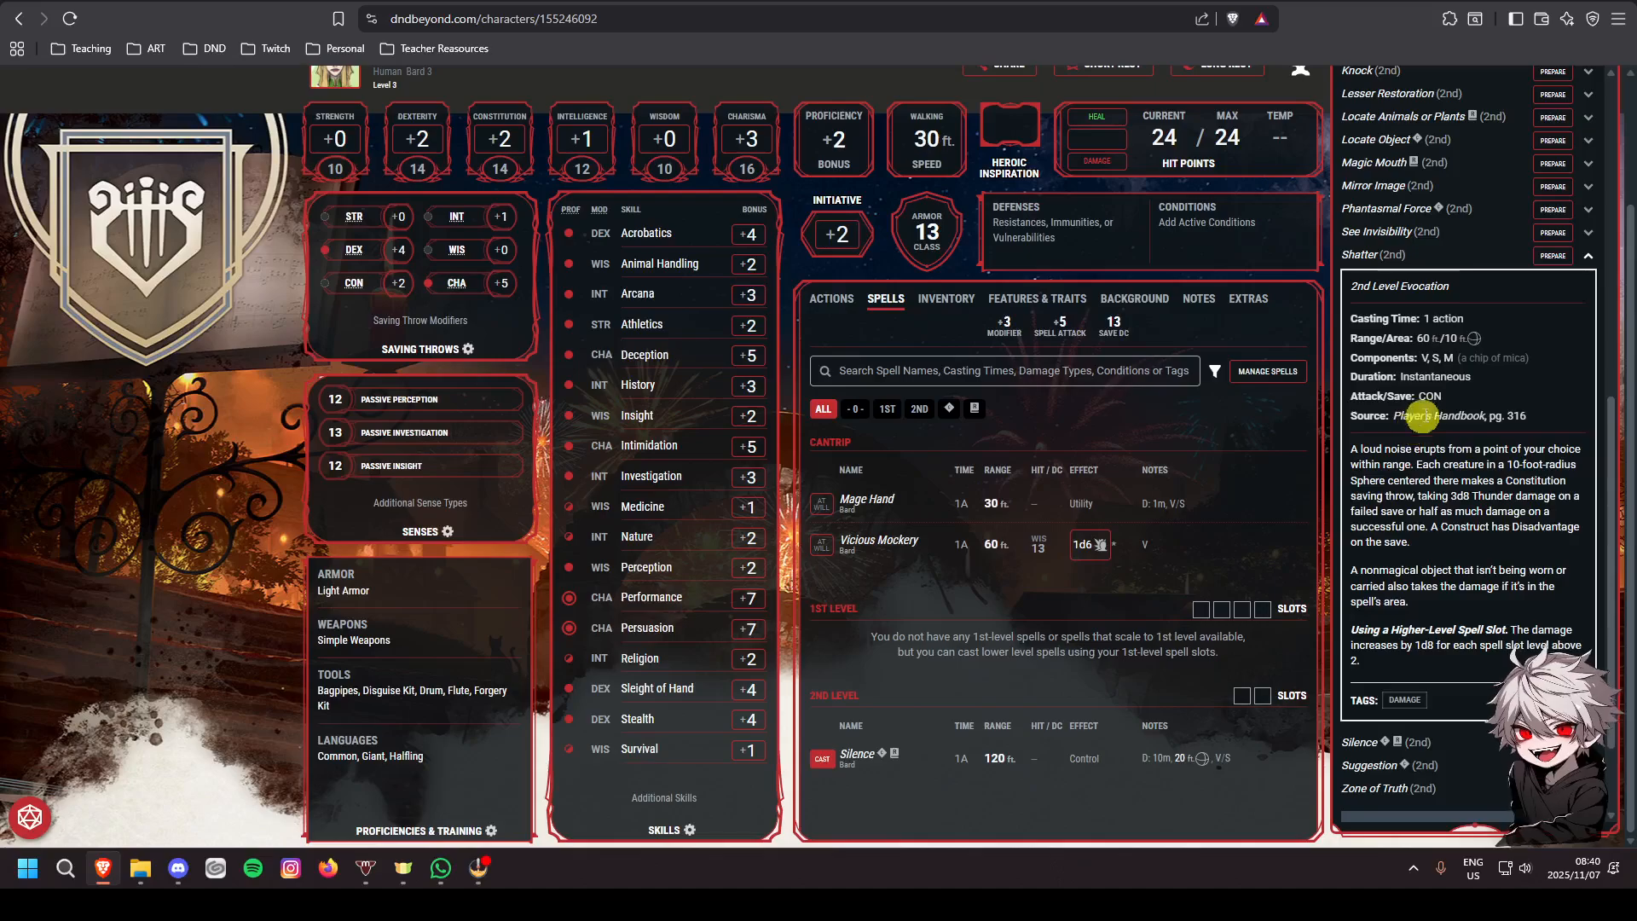
{"action": "left_click", "coordinate": [1551, 255]}
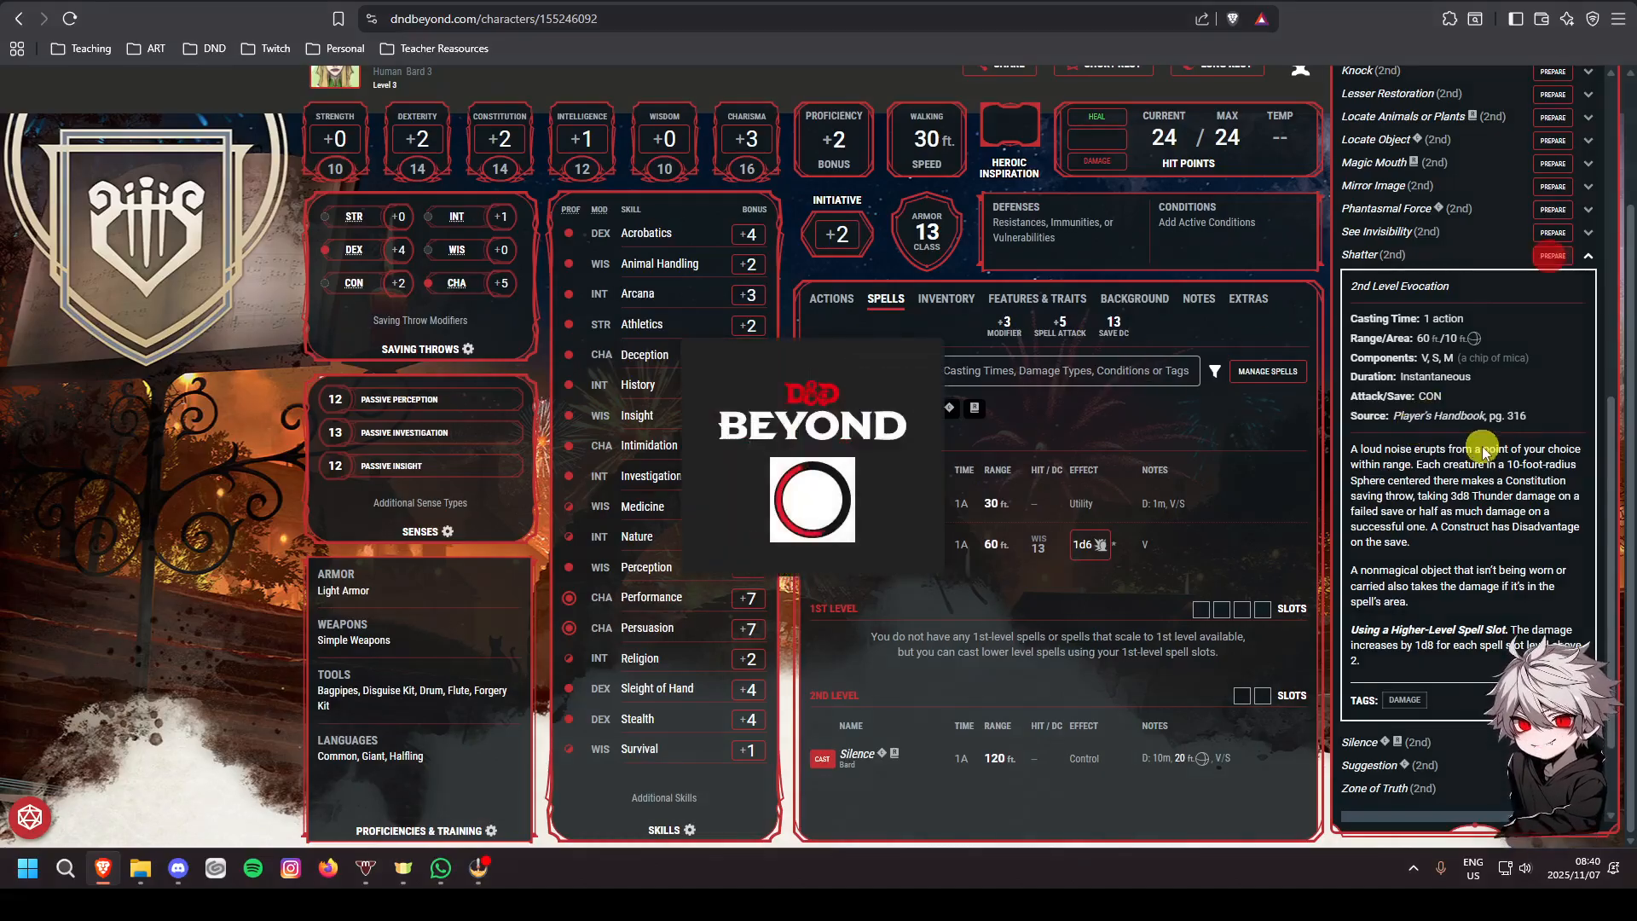
{"action": "scroll", "coordinate": [1486, 440], "scroll_direction": "up", "scroll_amount": 2}
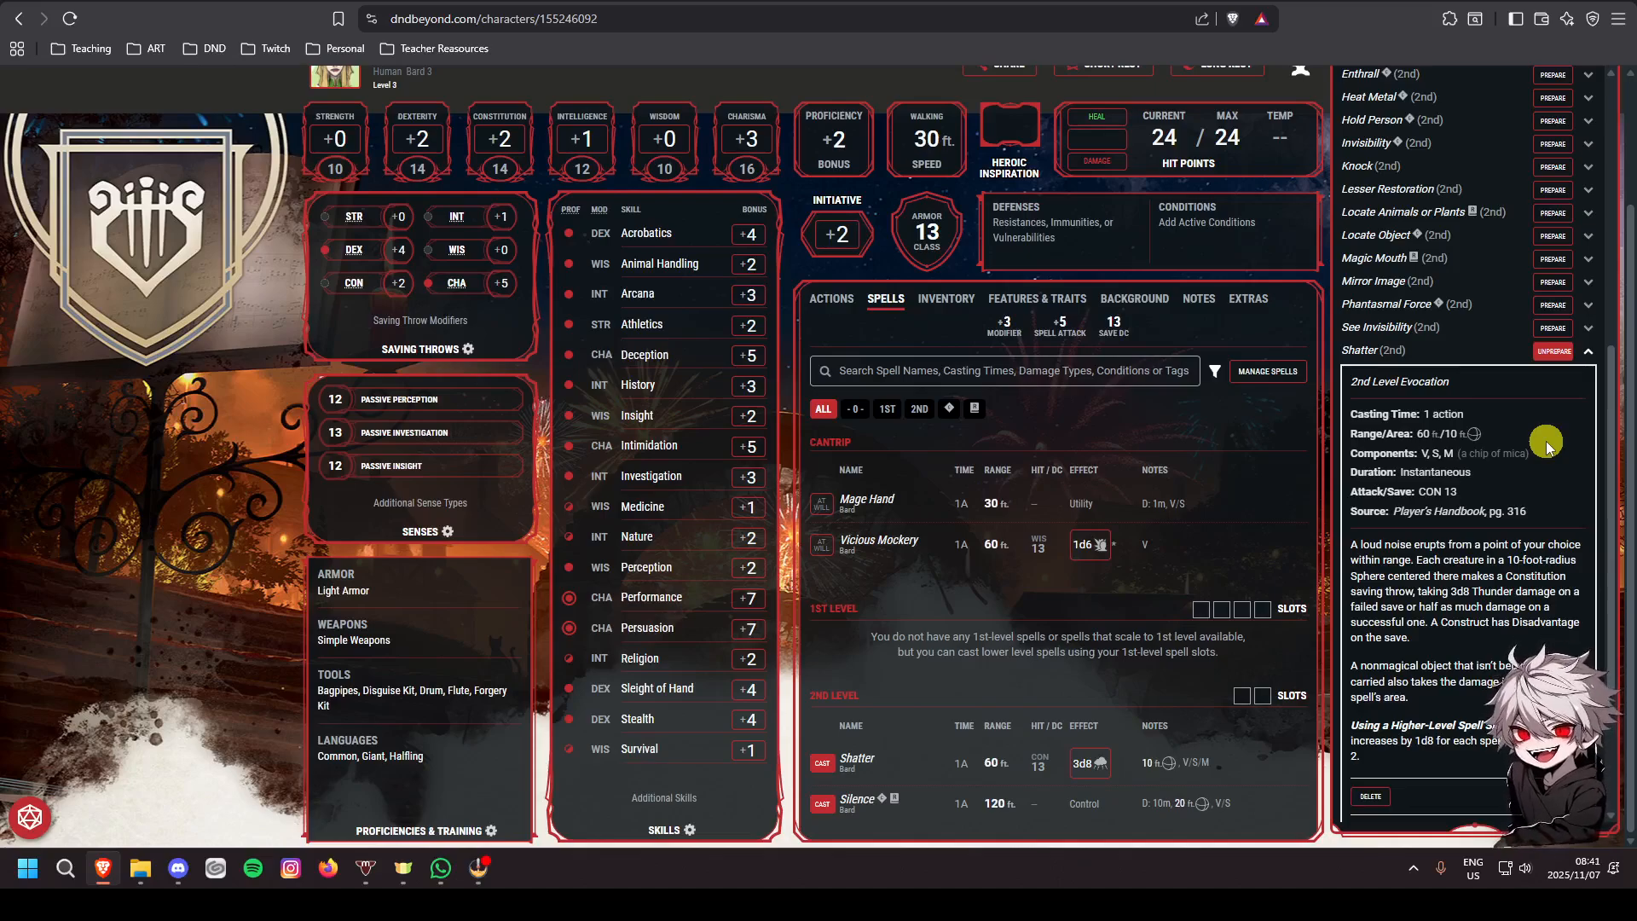
{"action": "left_click", "coordinate": [1588, 354]}
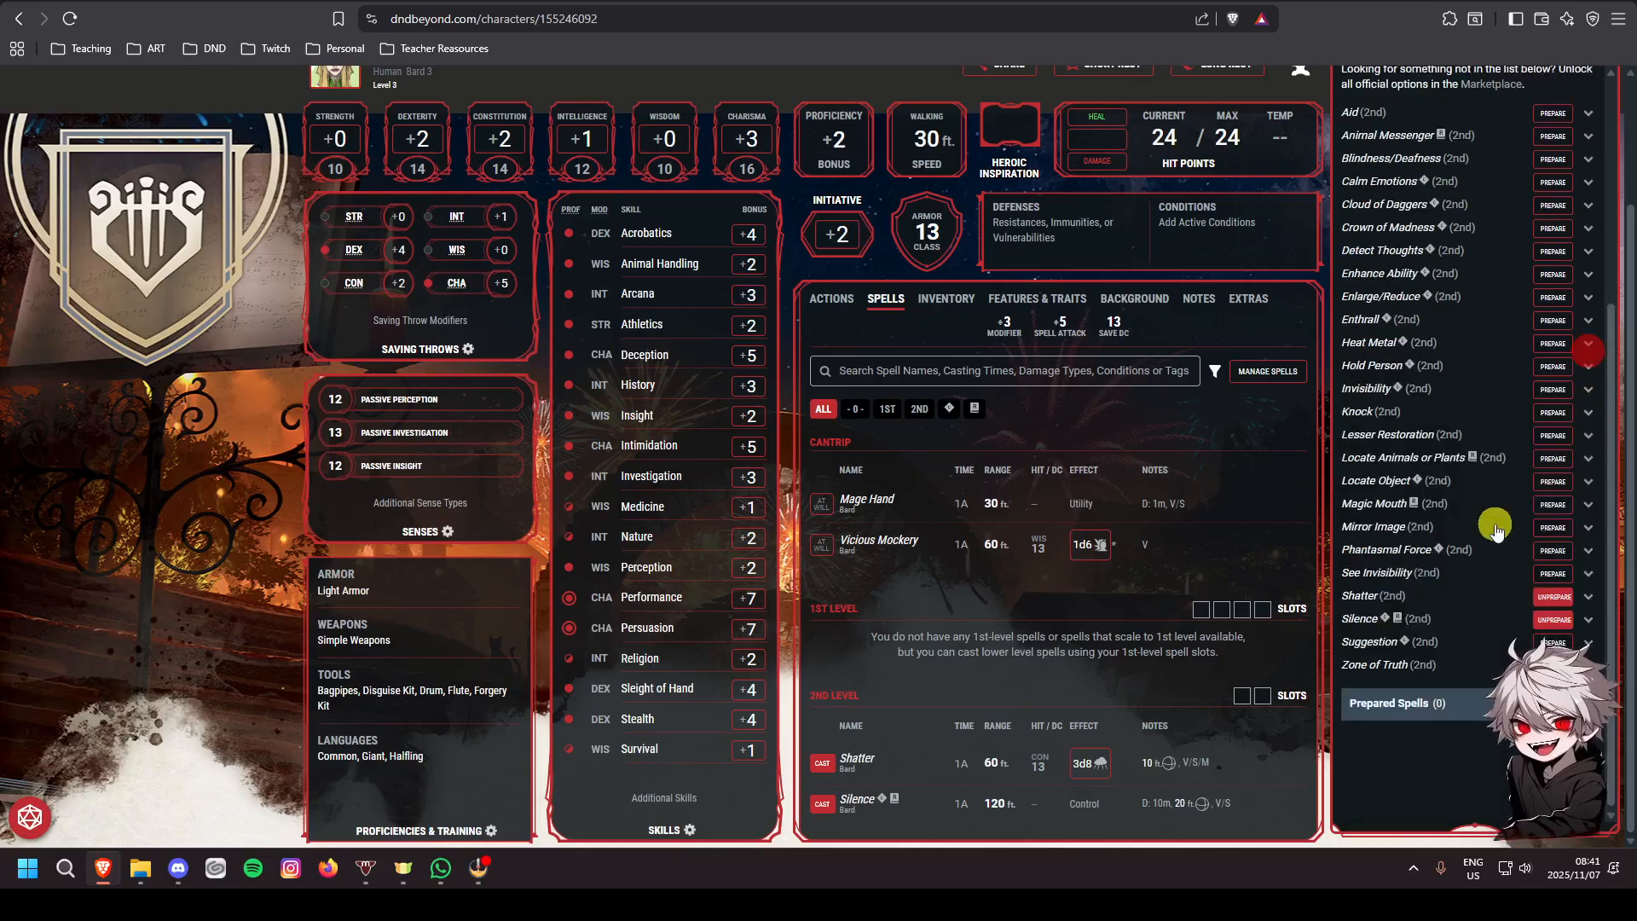
Switch the spell level filter from 2nd to 1st level and look through the 1st-level Bard spells
{"action": "scroll", "coordinate": [1494, 516], "scroll_direction": "up", "scroll_amount": 6}
{"action": "left_click", "coordinate": [1392, 324]}
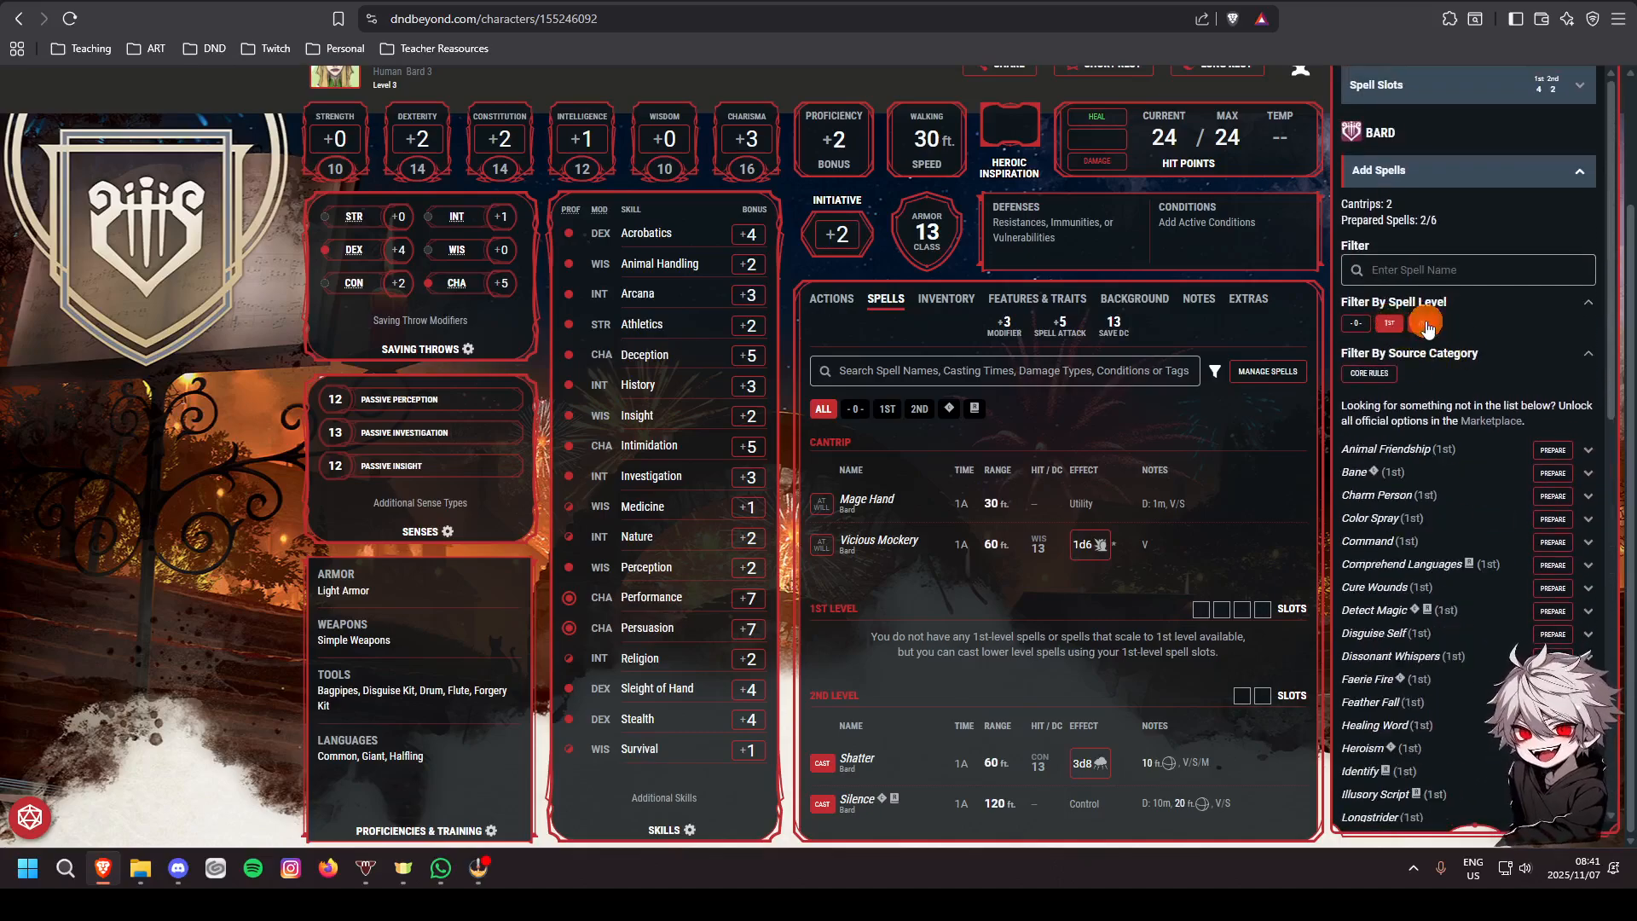
{"action": "scroll", "coordinate": [1512, 331], "scroll_direction": "down", "scroll_amount": 3}
{"action": "scroll", "coordinate": [1512, 335], "scroll_direction": "up", "scroll_amount": 1}
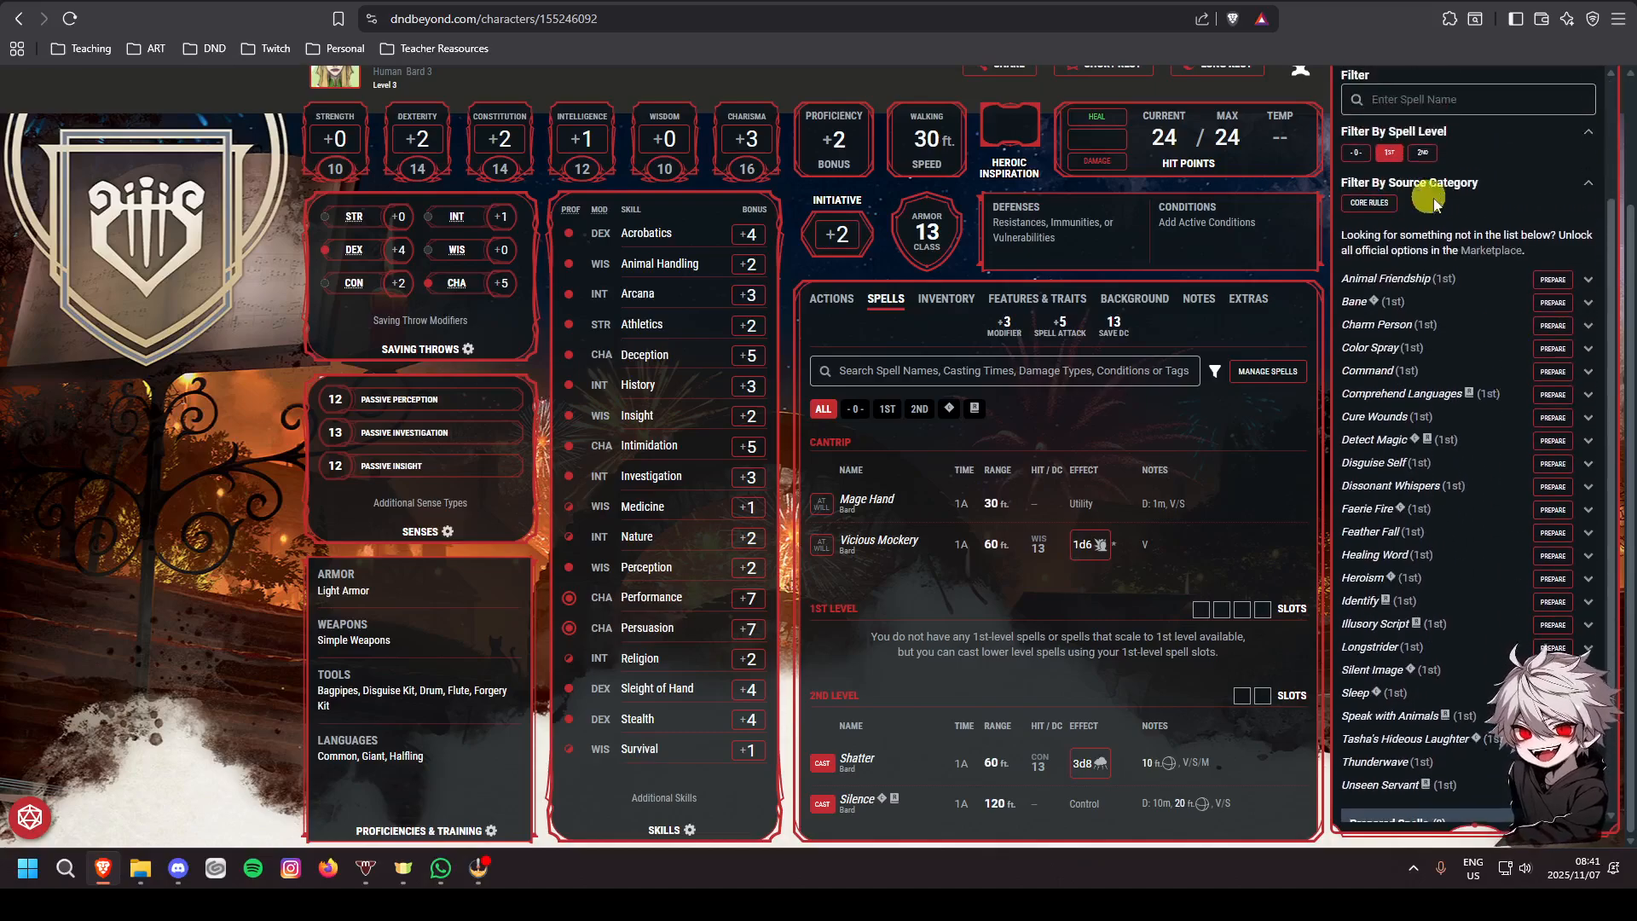
{"action": "scroll", "coordinate": [1506, 349], "scroll_direction": "down", "scroll_amount": 2}
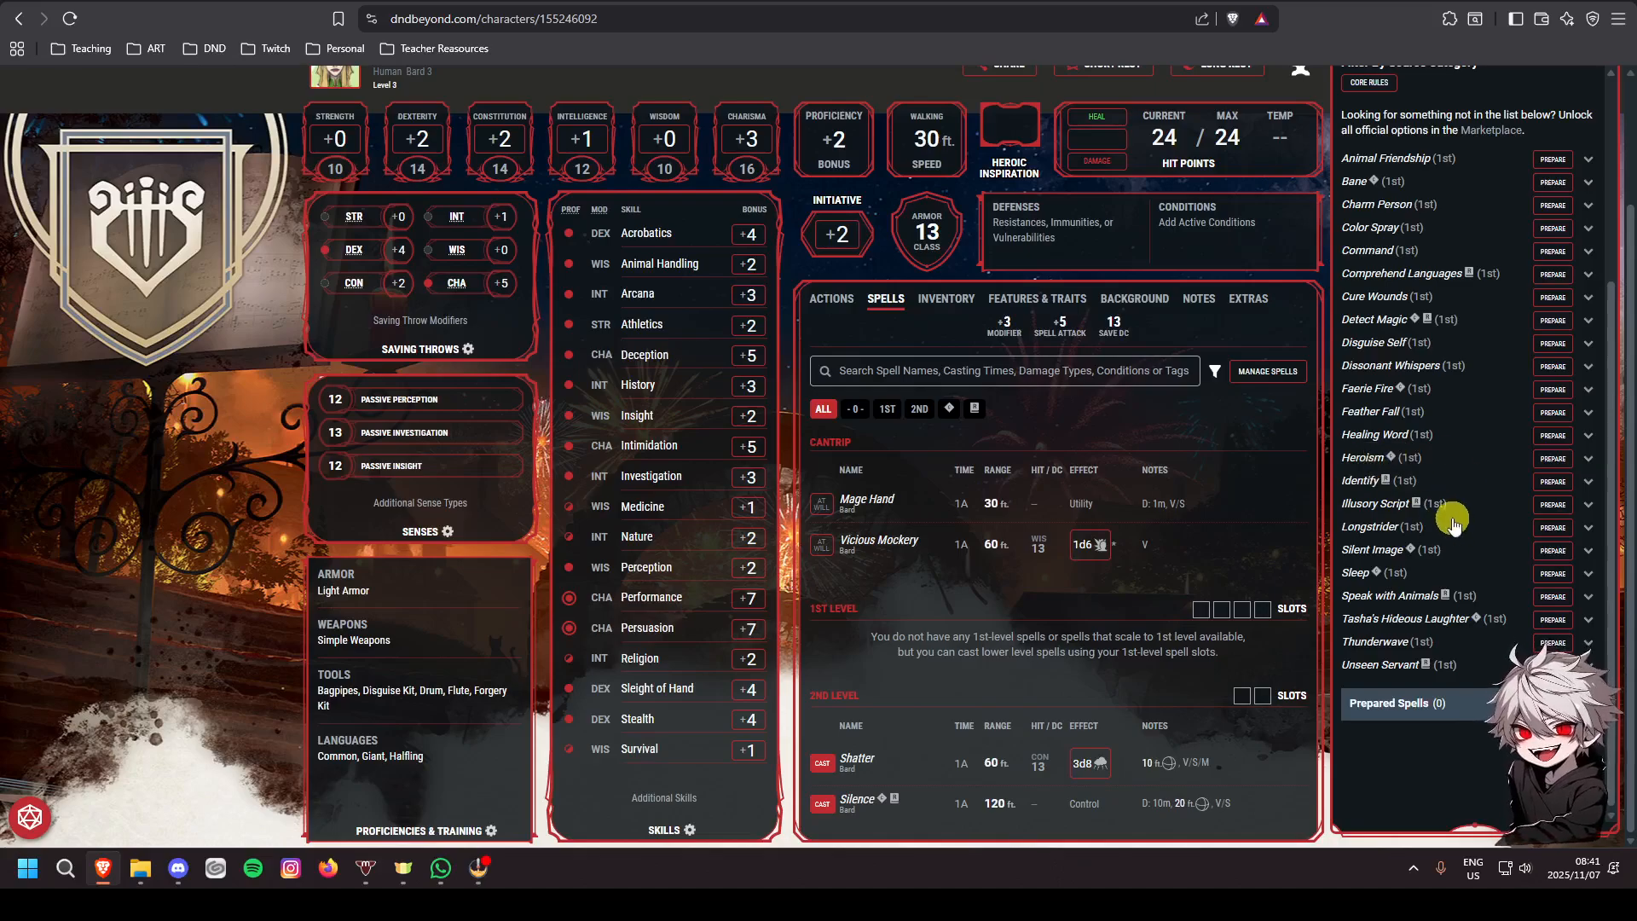
Prepare the 1st-level spell Identify, read its description and collapse it
{"action": "left_click", "coordinate": [1550, 481]}
{"action": "left_click", "coordinate": [1588, 484]}
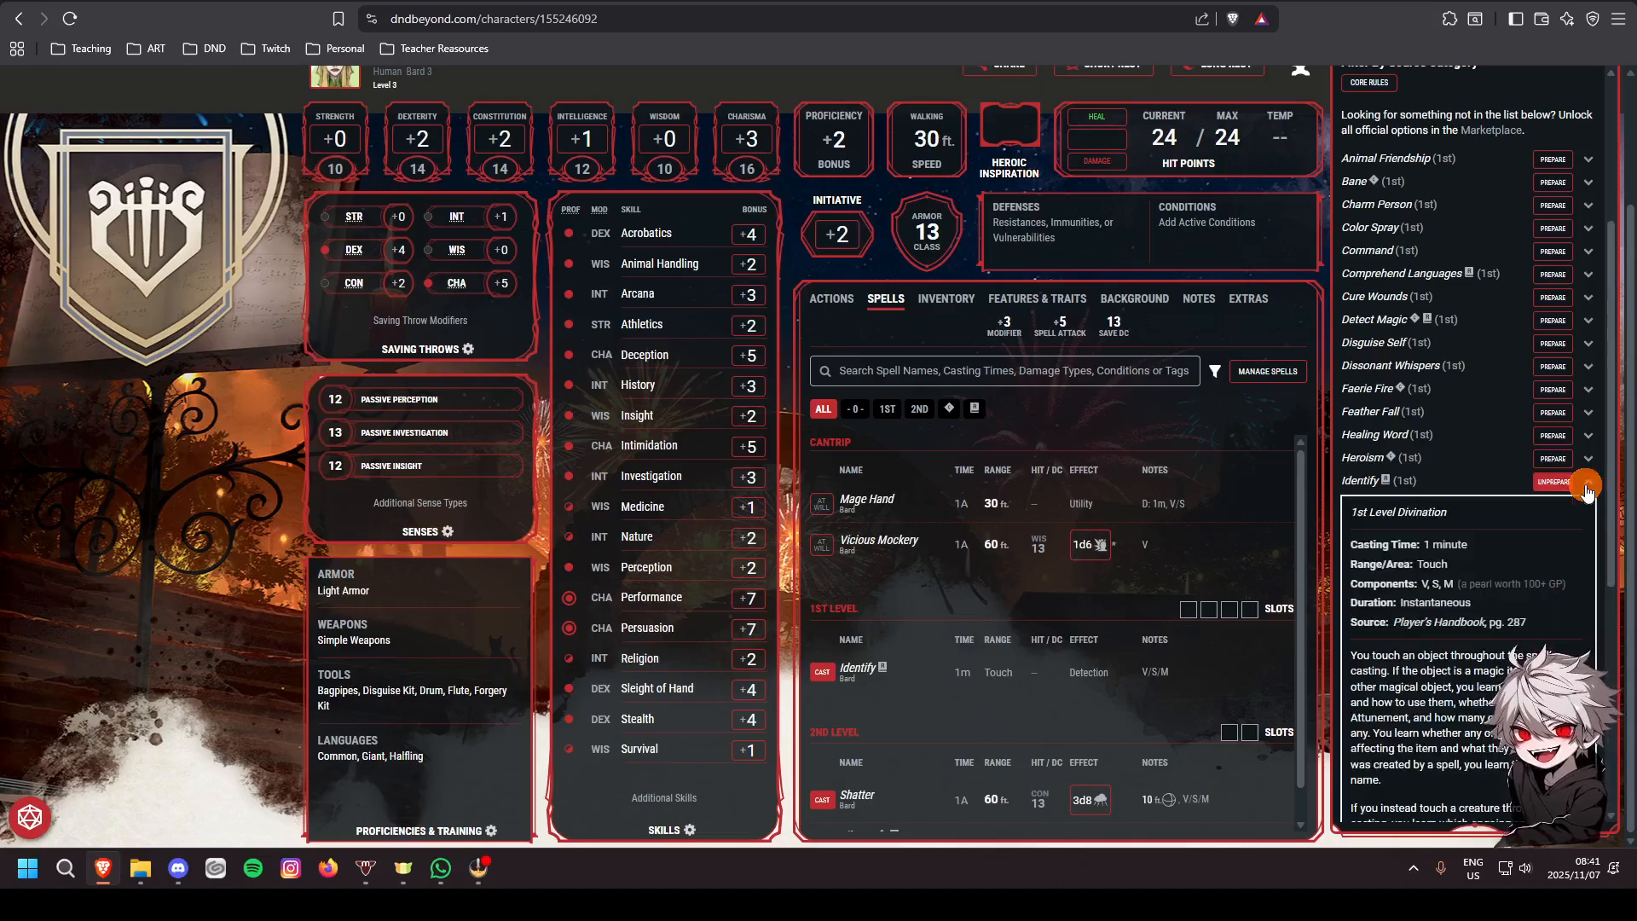
{"action": "scroll", "coordinate": [1481, 588], "scroll_direction": "down", "scroll_amount": 2}
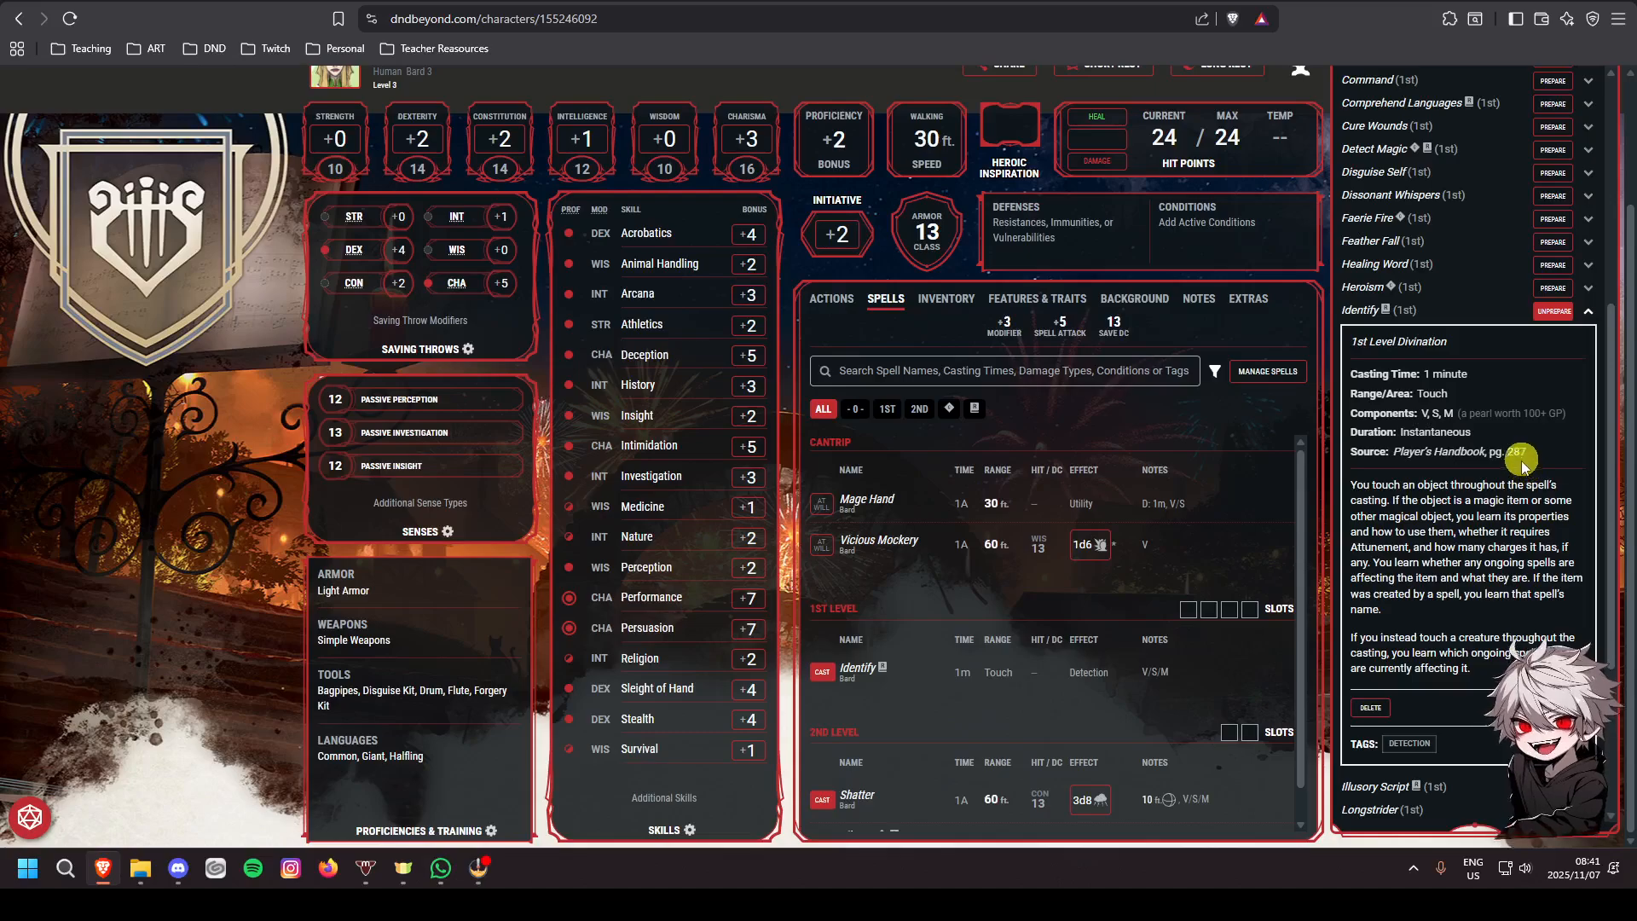
{"action": "left_click", "coordinate": [1584, 318]}
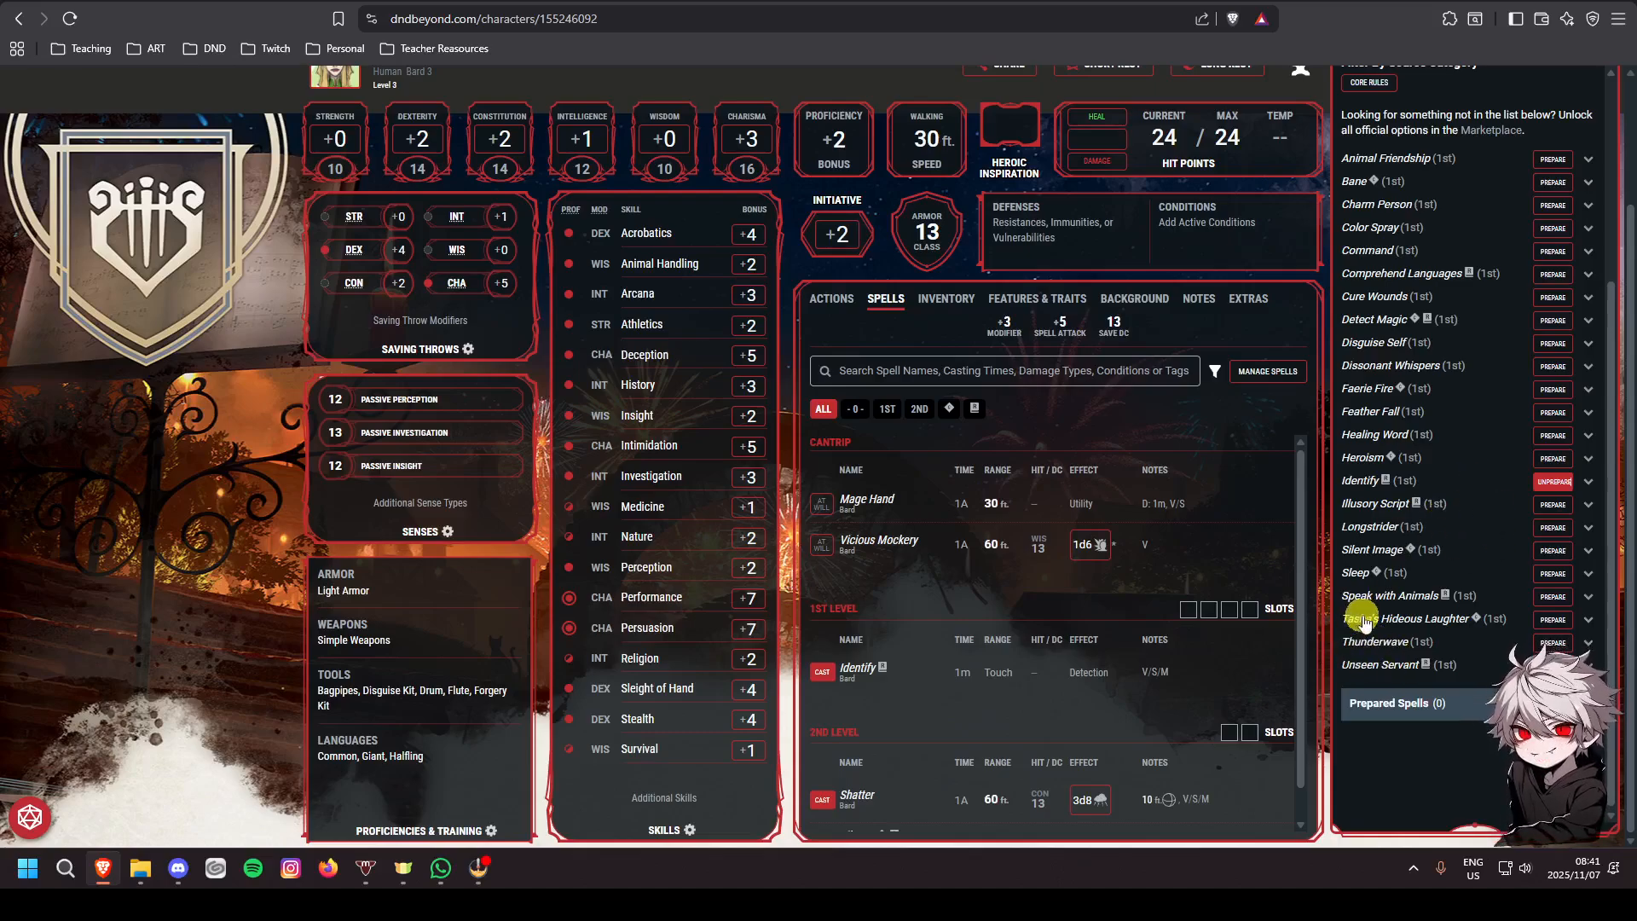
Prepare the 1st-level spell Tasha's Hideous Laughter and expand its description to read the details
{"action": "left_click", "coordinate": [1573, 620]}
{"action": "left_click", "coordinate": [1587, 620]}
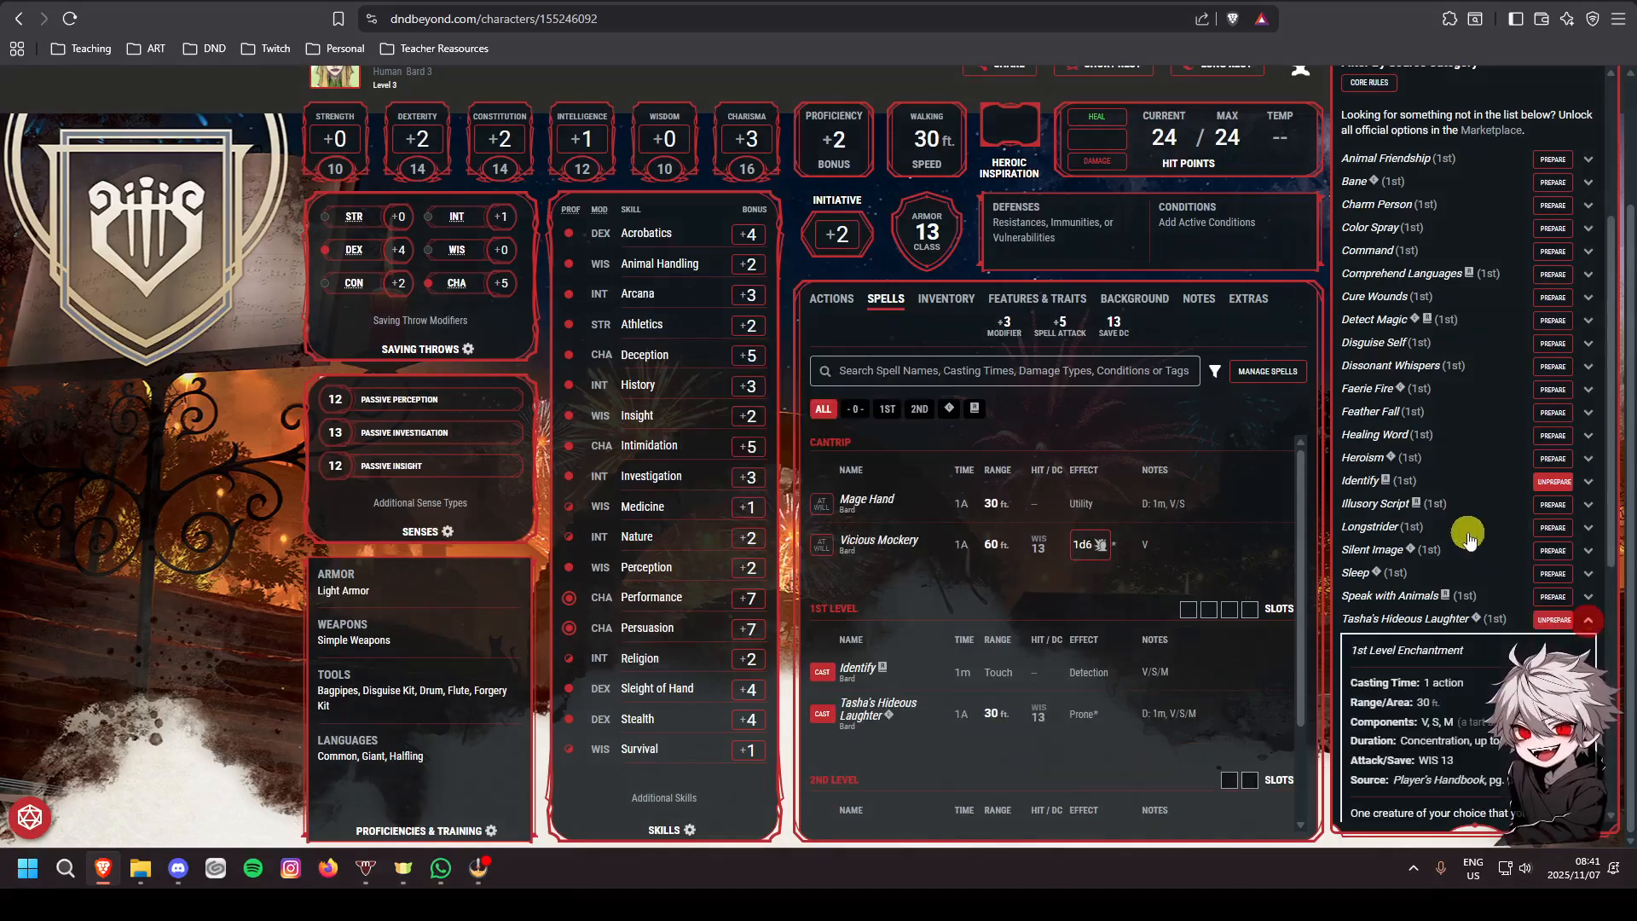
{"action": "scroll", "coordinate": [1465, 535], "scroll_direction": "down", "scroll_amount": 3}
{"action": "scroll", "coordinate": [1147, 565], "scroll_direction": "down", "scroll_amount": 3}
{"action": "scroll", "coordinate": [1154, 558], "scroll_direction": "up", "scroll_amount": 2}
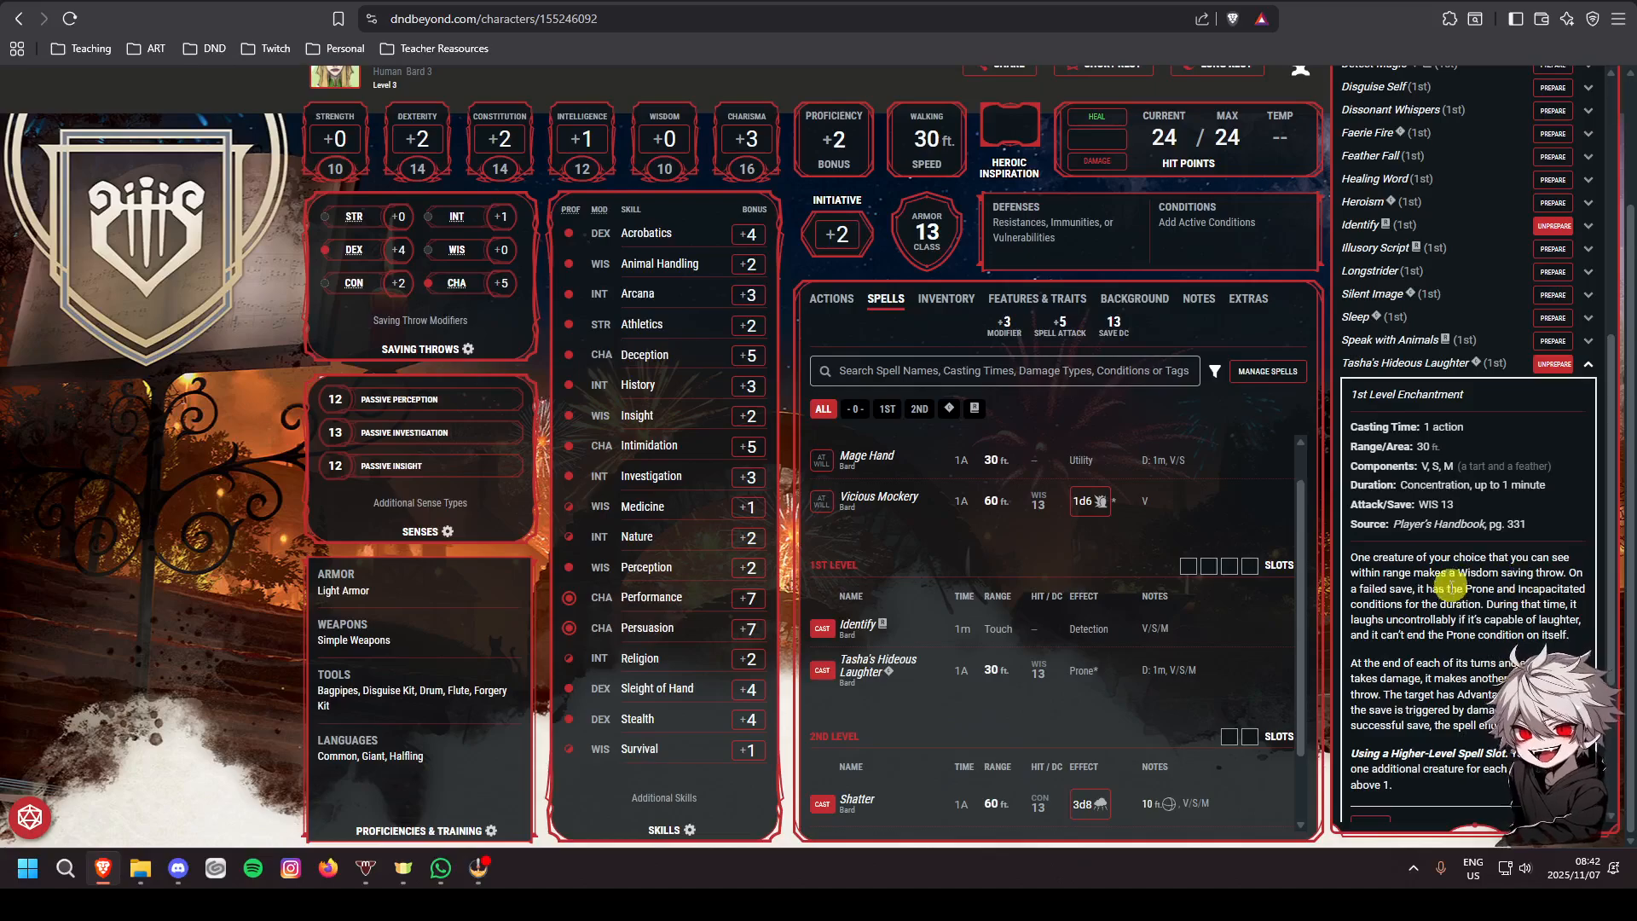
Collapse the description of Tasha's Hideous Laughter in the 1st-level Bard spell list
{"action": "scroll", "coordinate": [1471, 602], "scroll_direction": "up", "scroll_amount": 1}
{"action": "scroll", "coordinate": [1471, 602], "scroll_direction": "up", "scroll_amount": 2}
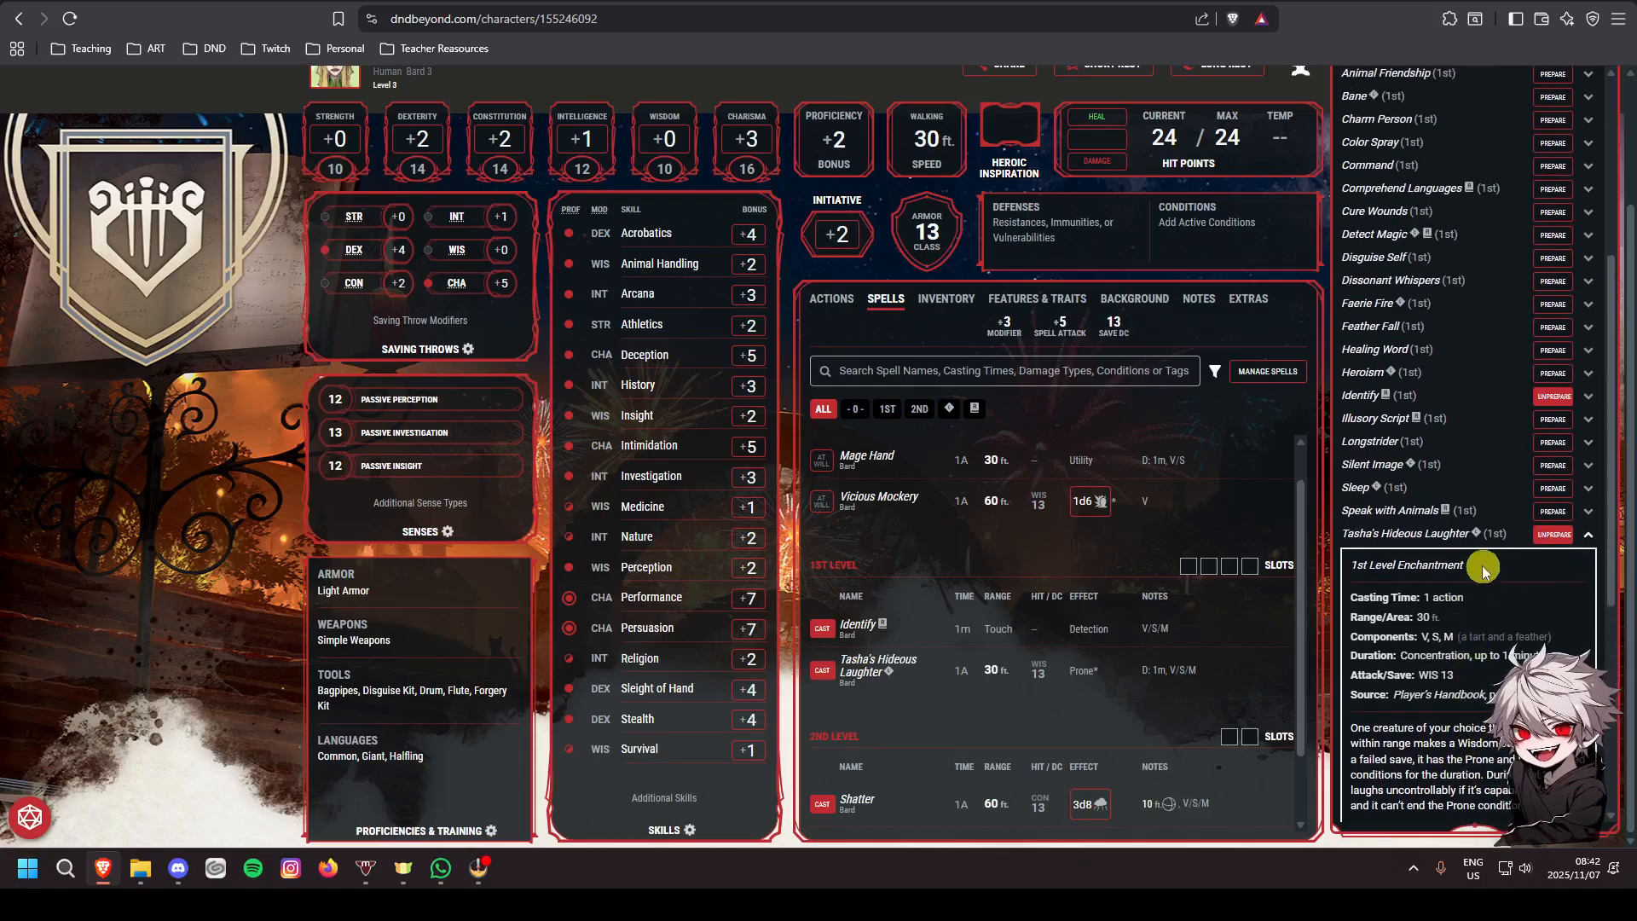
{"action": "left_click", "coordinate": [1587, 536]}
Check the prepared spell count and look through the 1st-level Bard spells for the remaining choices
{"action": "scroll", "coordinate": [1526, 546], "scroll_direction": "up", "scroll_amount": 2}
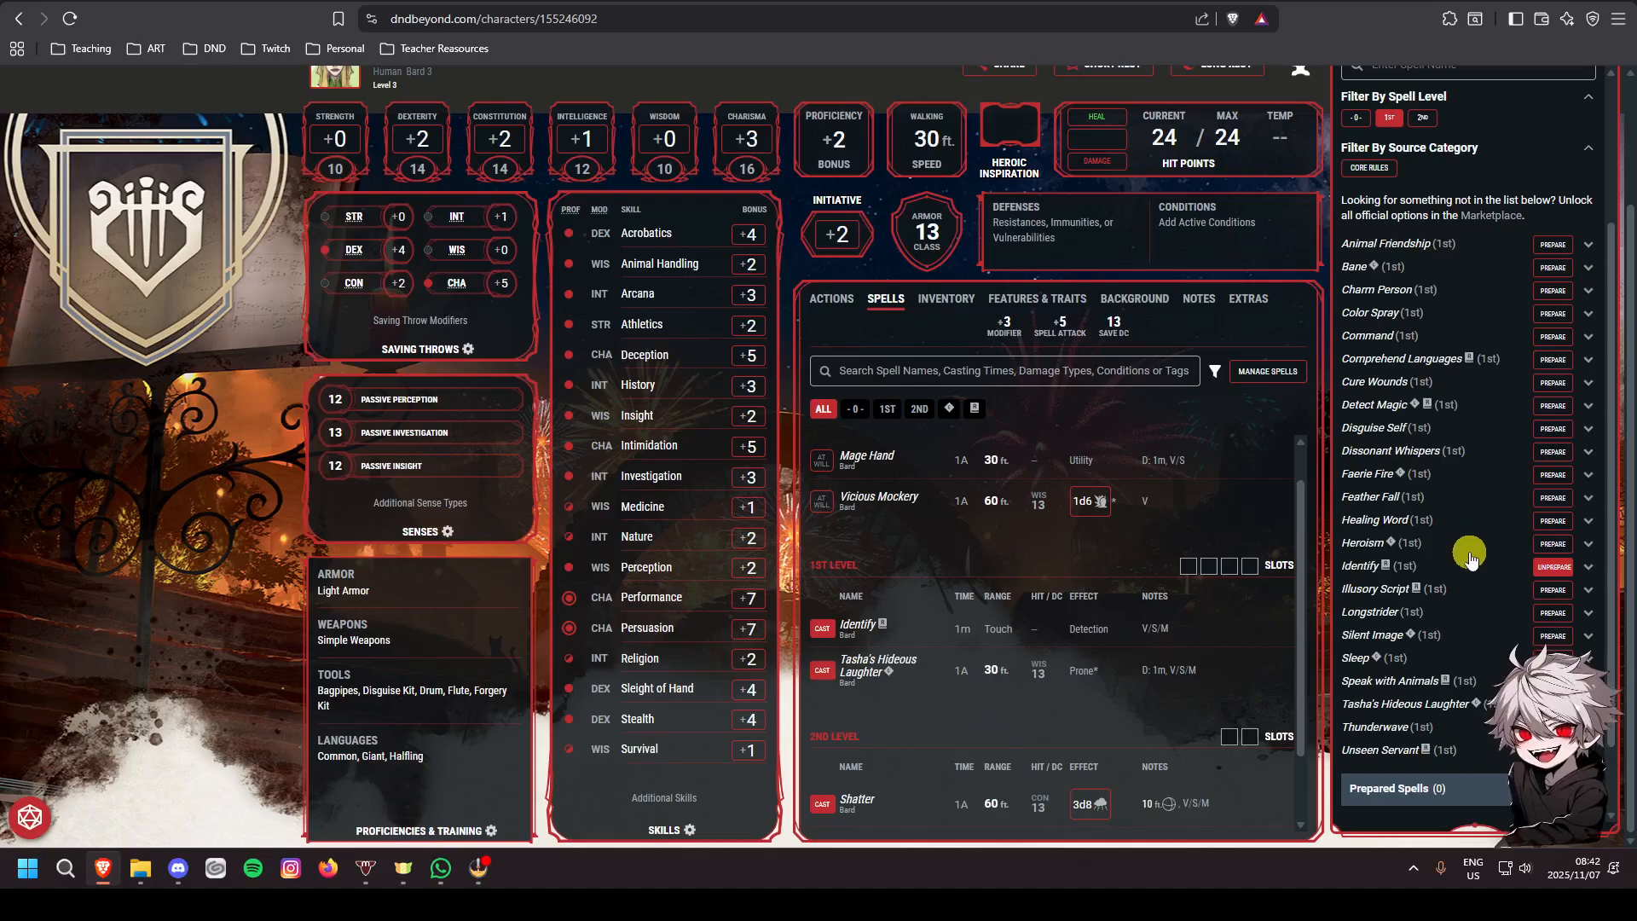
{"action": "scroll", "coordinate": [984, 648], "scroll_direction": "up", "scroll_amount": 1}
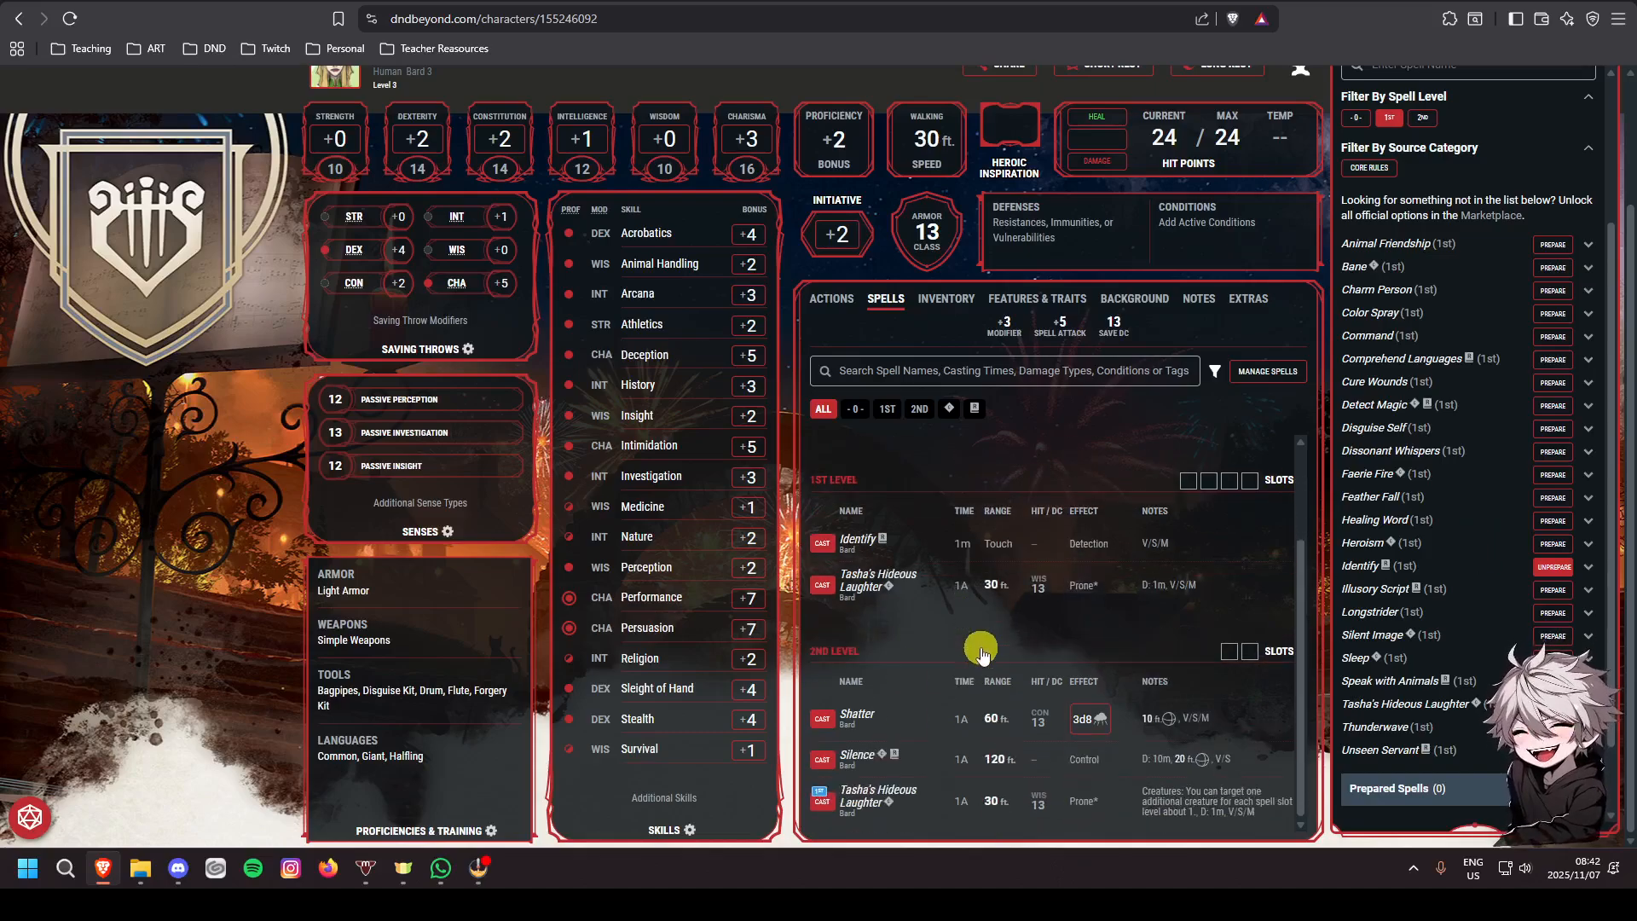
{"action": "scroll", "coordinate": [988, 645], "scroll_direction": "down", "scroll_amount": 3}
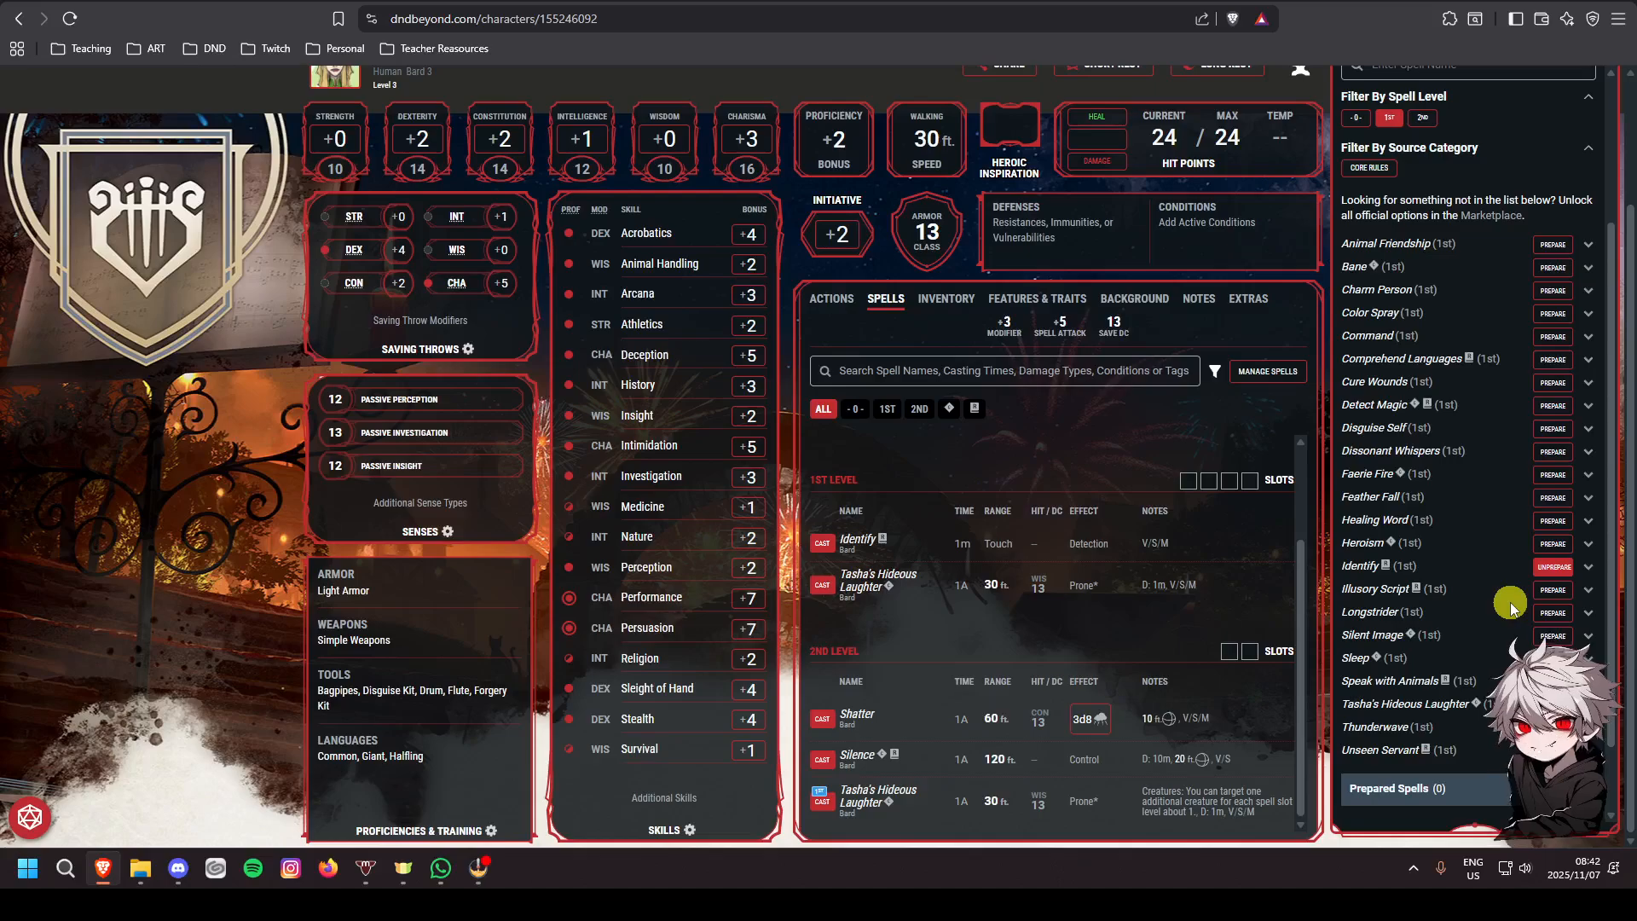
{"action": "scroll", "coordinate": [1511, 602], "scroll_direction": "down", "scroll_amount": 2}
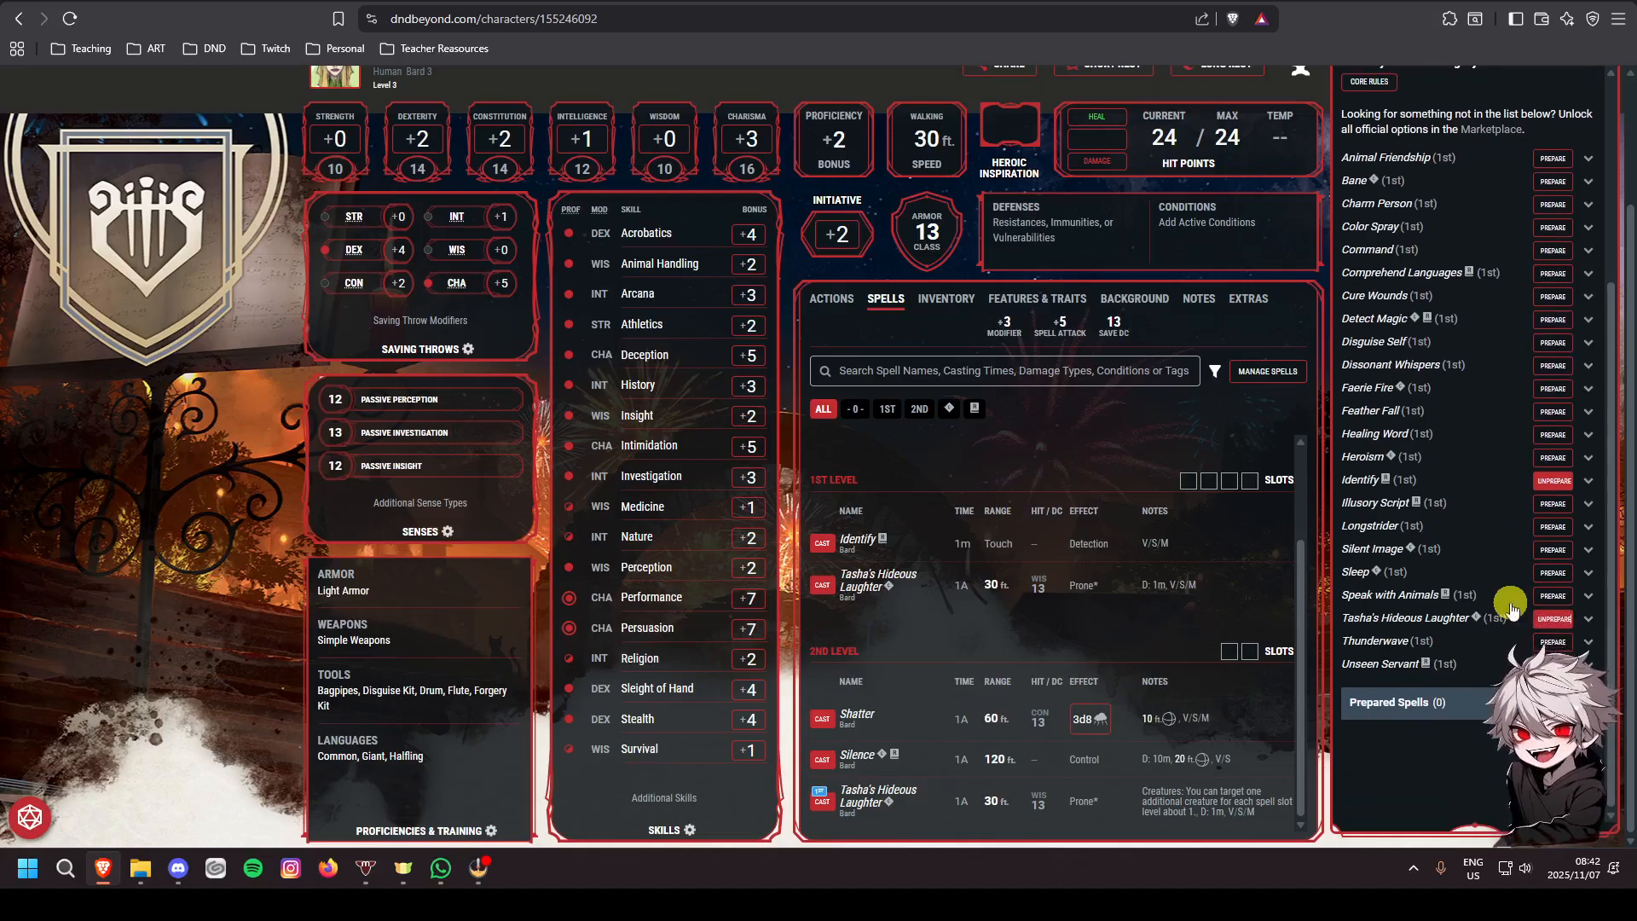
{"action": "scroll", "coordinate": [1511, 602], "scroll_direction": "up", "scroll_amount": 2}
{"action": "scroll", "coordinate": [1511, 605], "scroll_direction": "up", "scroll_amount": 3}
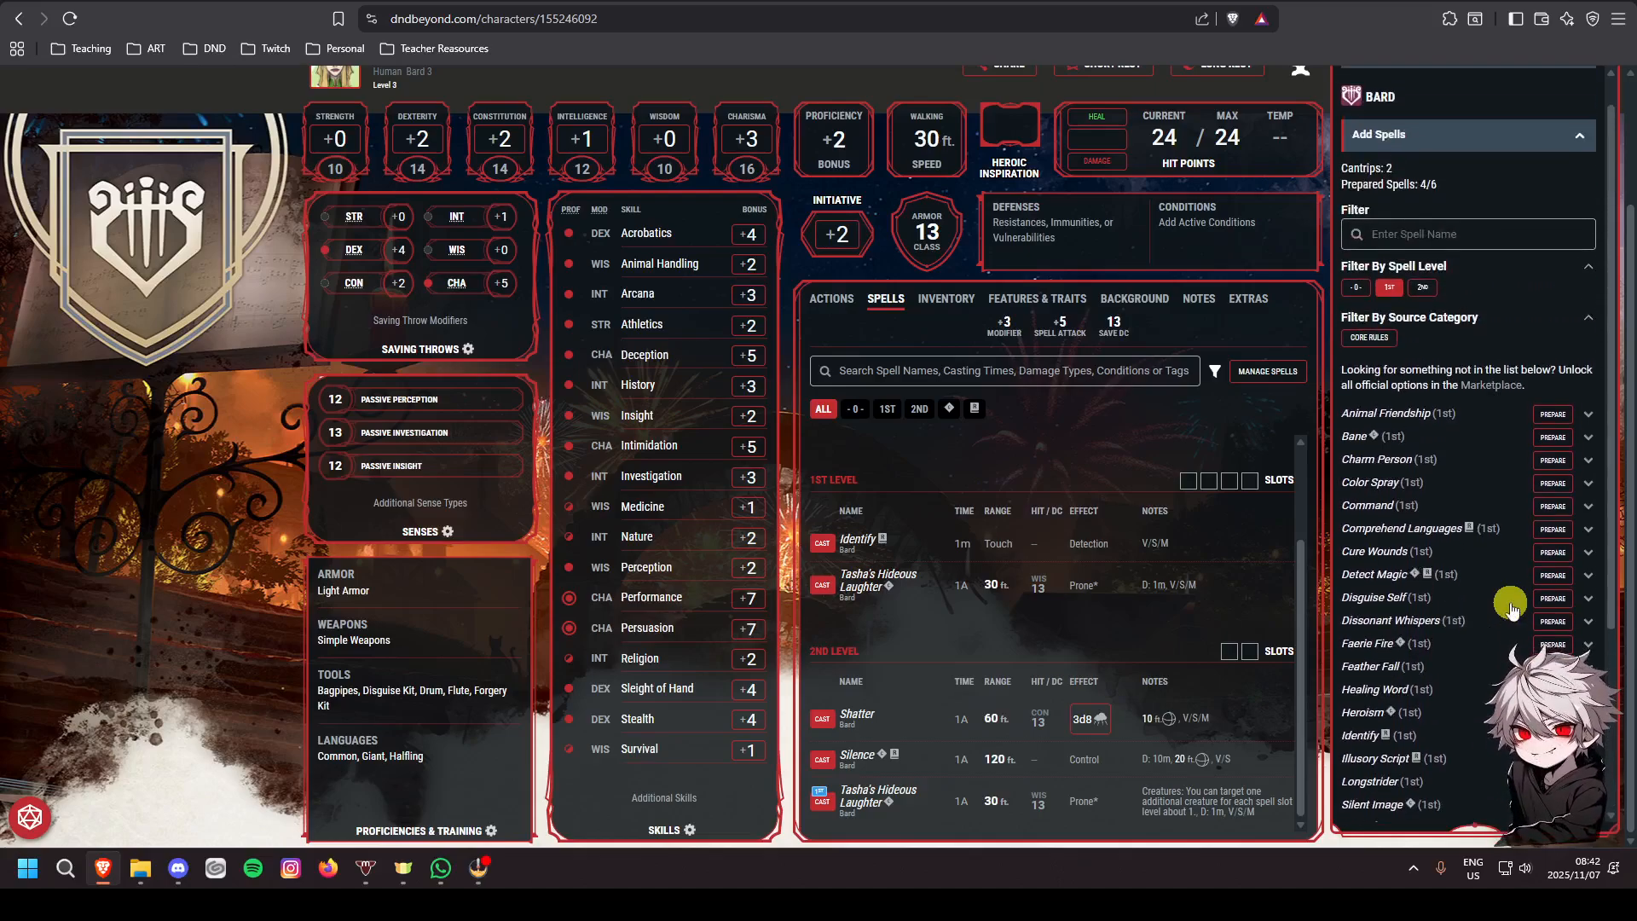
{"action": "scroll", "coordinate": [1484, 468], "scroll_direction": "down", "scroll_amount": 1}
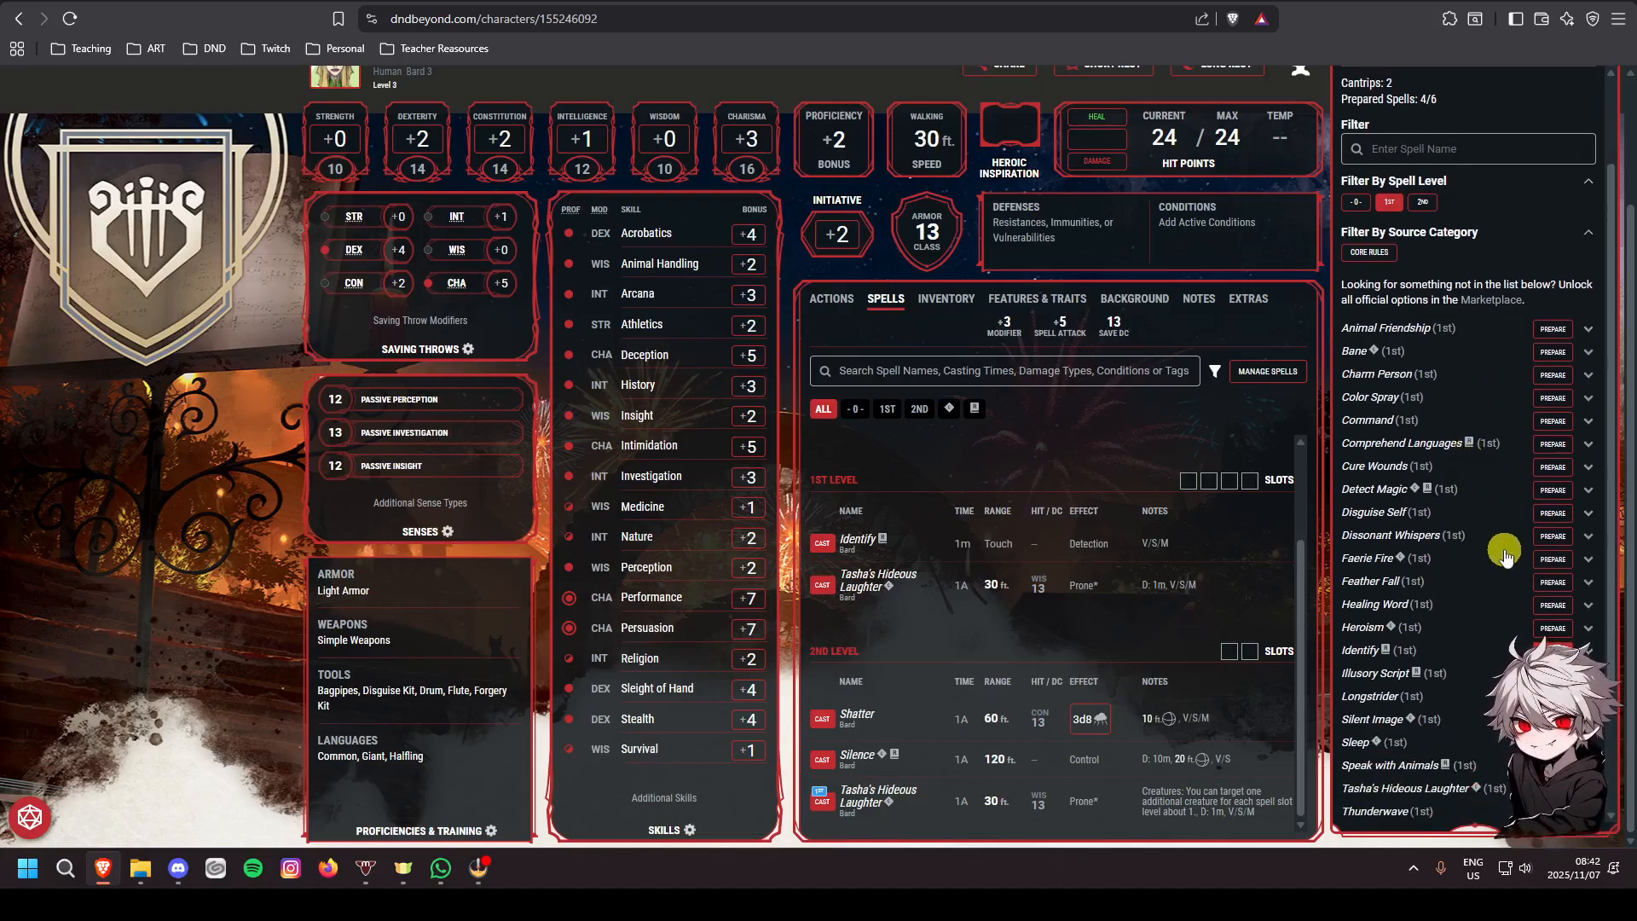
{"action": "scroll", "coordinate": [1491, 565], "scroll_direction": "down", "scroll_amount": 1}
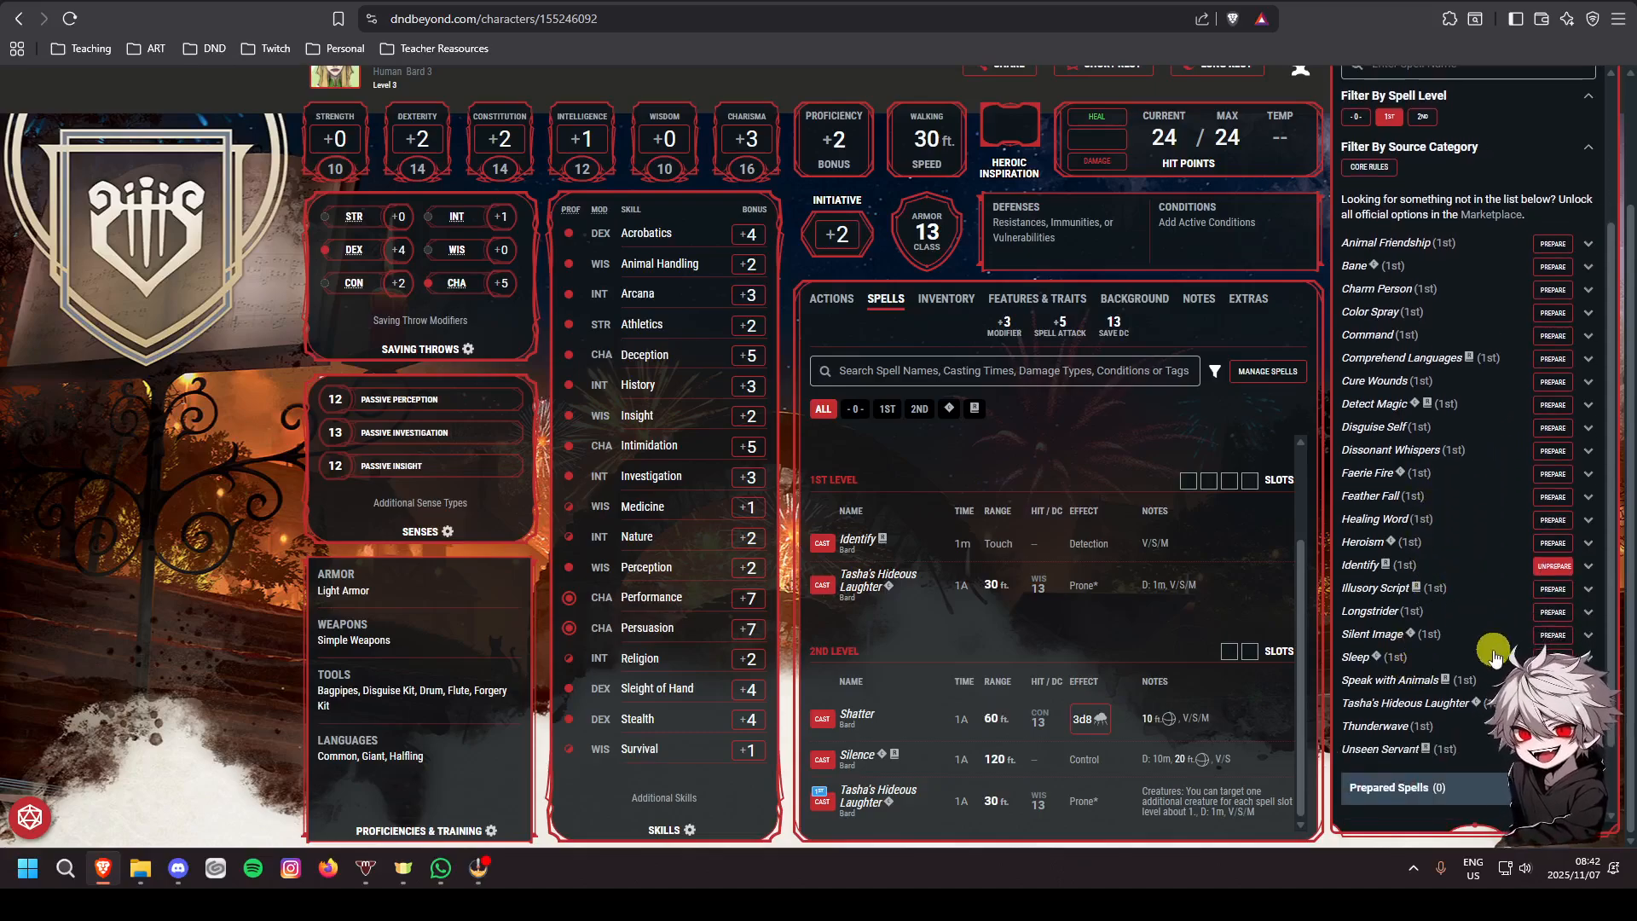
{"action": "scroll", "coordinate": [1449, 628], "scroll_direction": "up", "scroll_amount": 1}
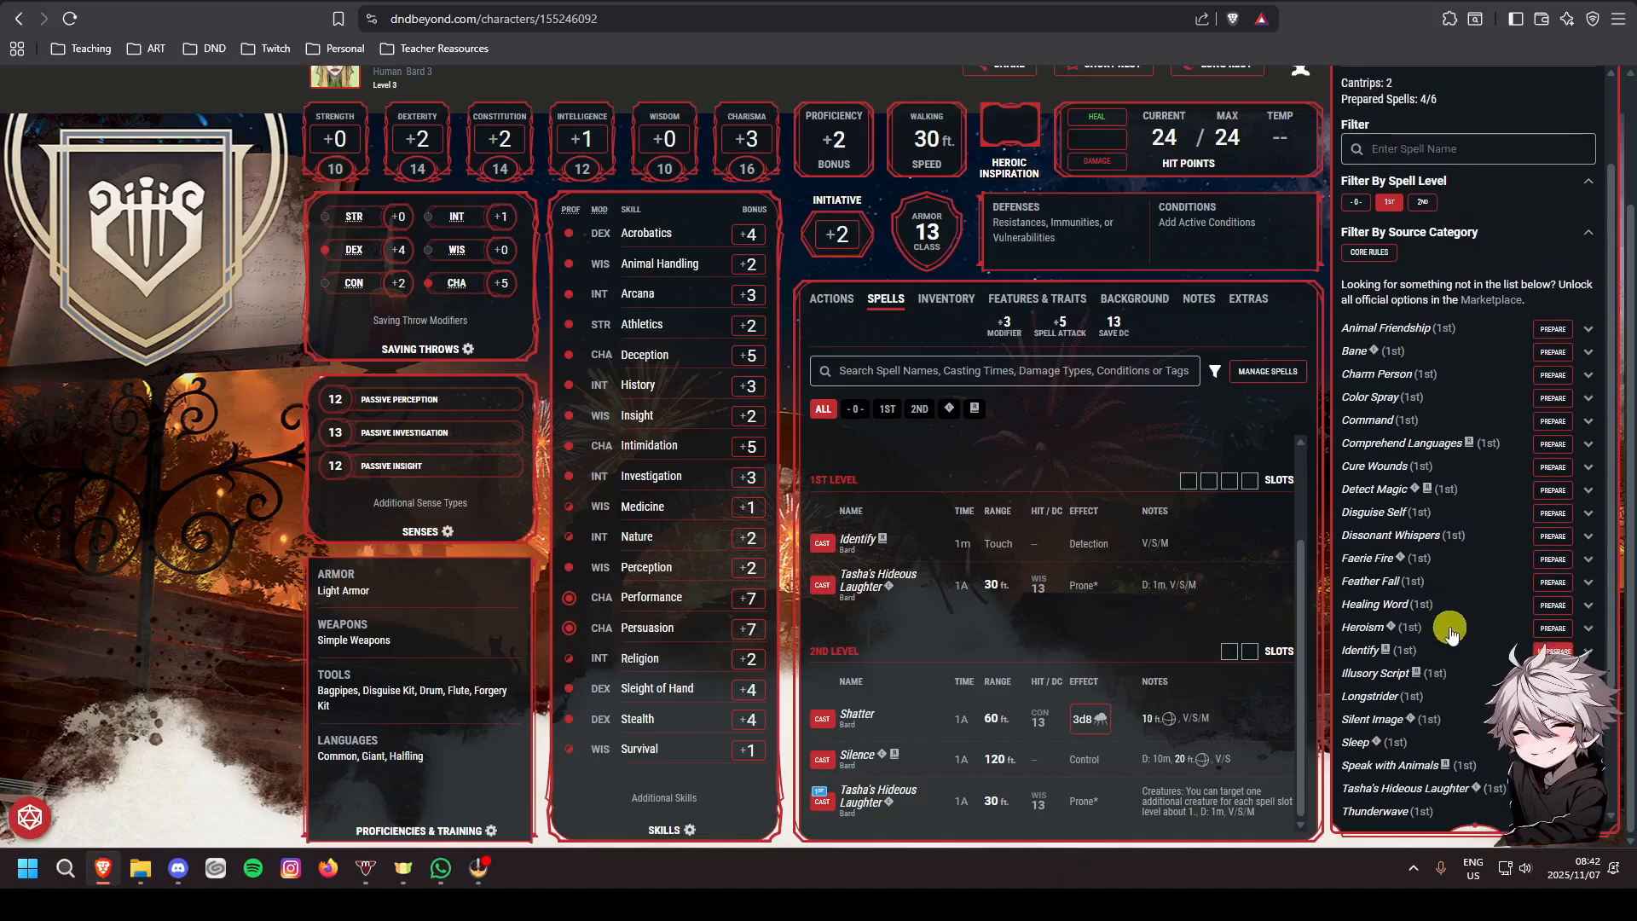
{"action": "scroll", "coordinate": [1459, 627], "scroll_direction": "down", "scroll_amount": 2}
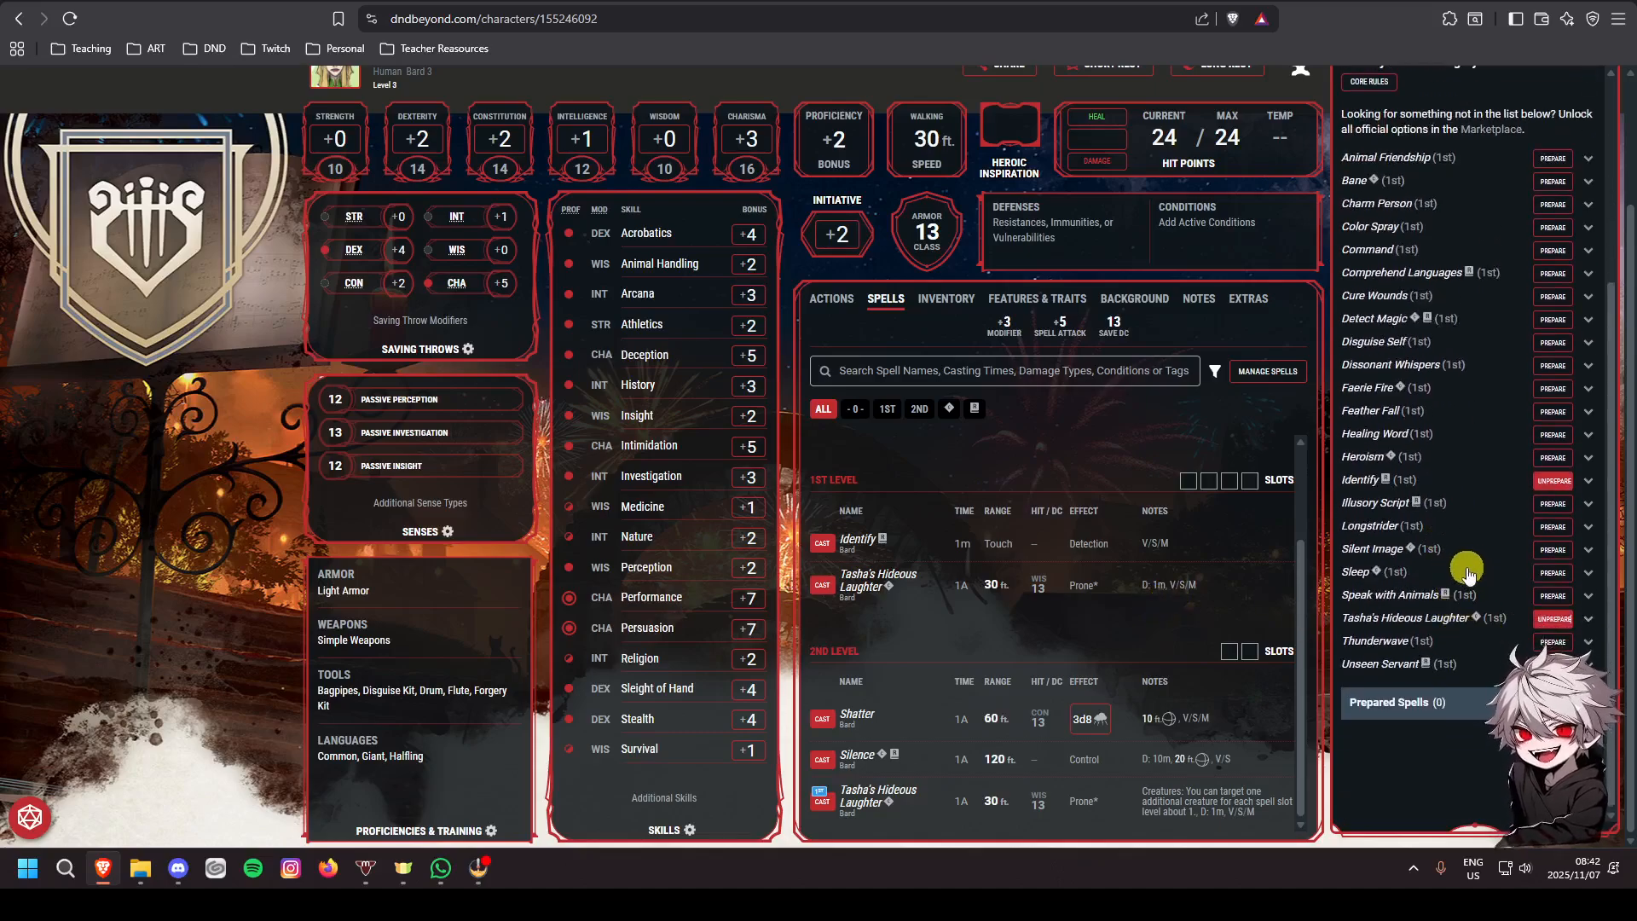
{"action": "scroll", "coordinate": [1467, 572], "scroll_direction": "up", "scroll_amount": 1}
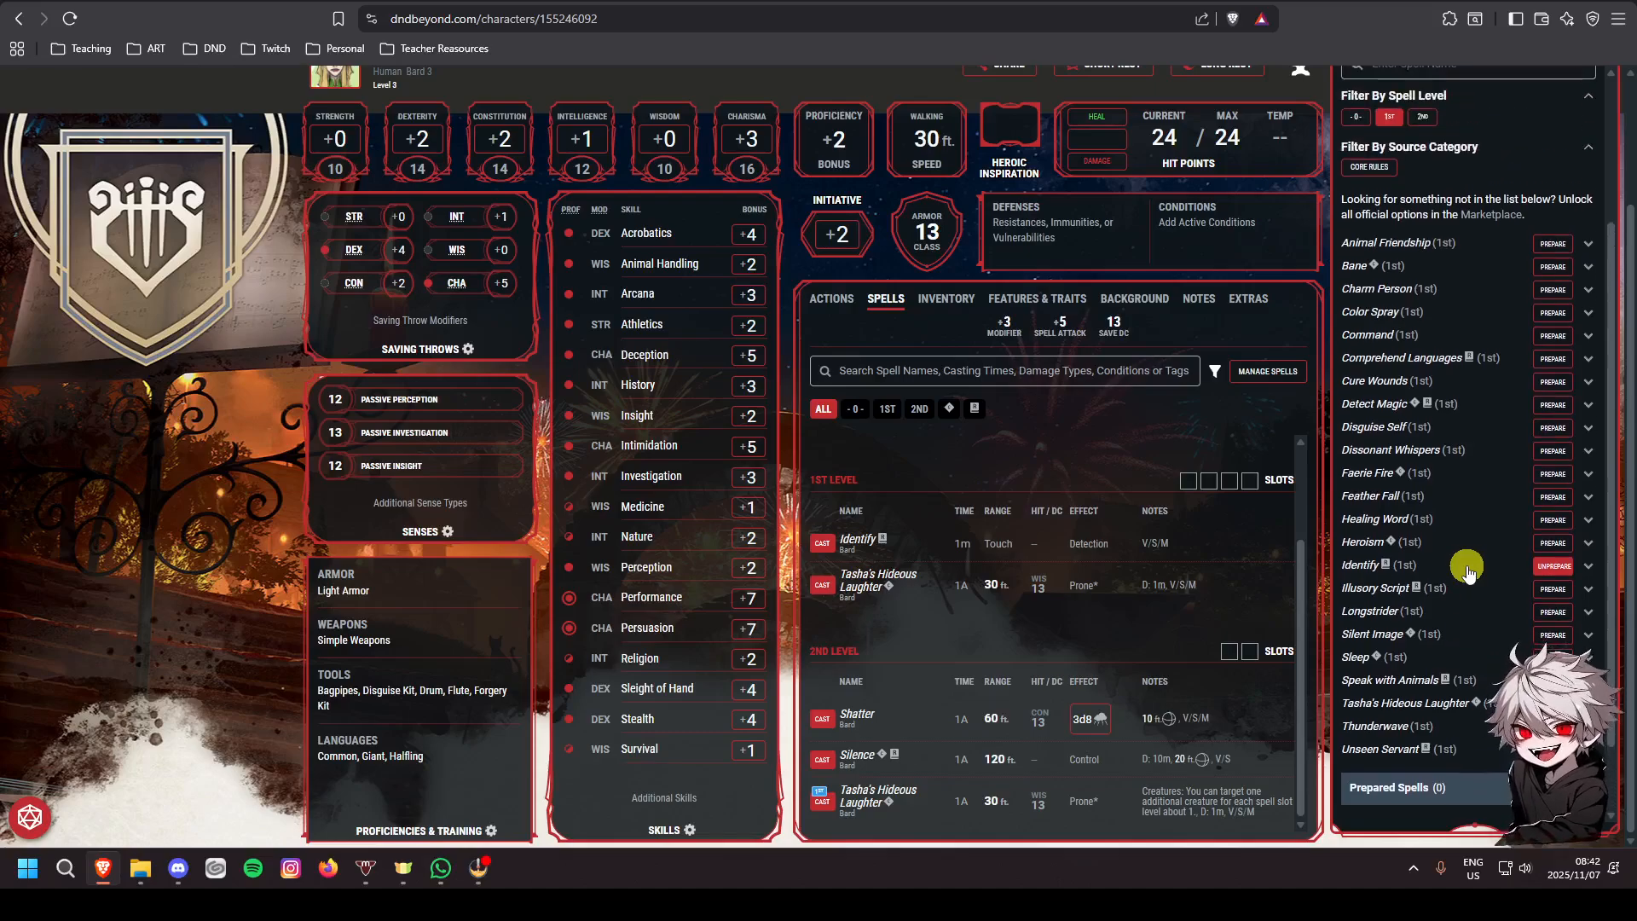
Prepare the 1st-level spell Dissonant Whispers, read its description and collapse it
{"action": "left_click", "coordinate": [1543, 458]}
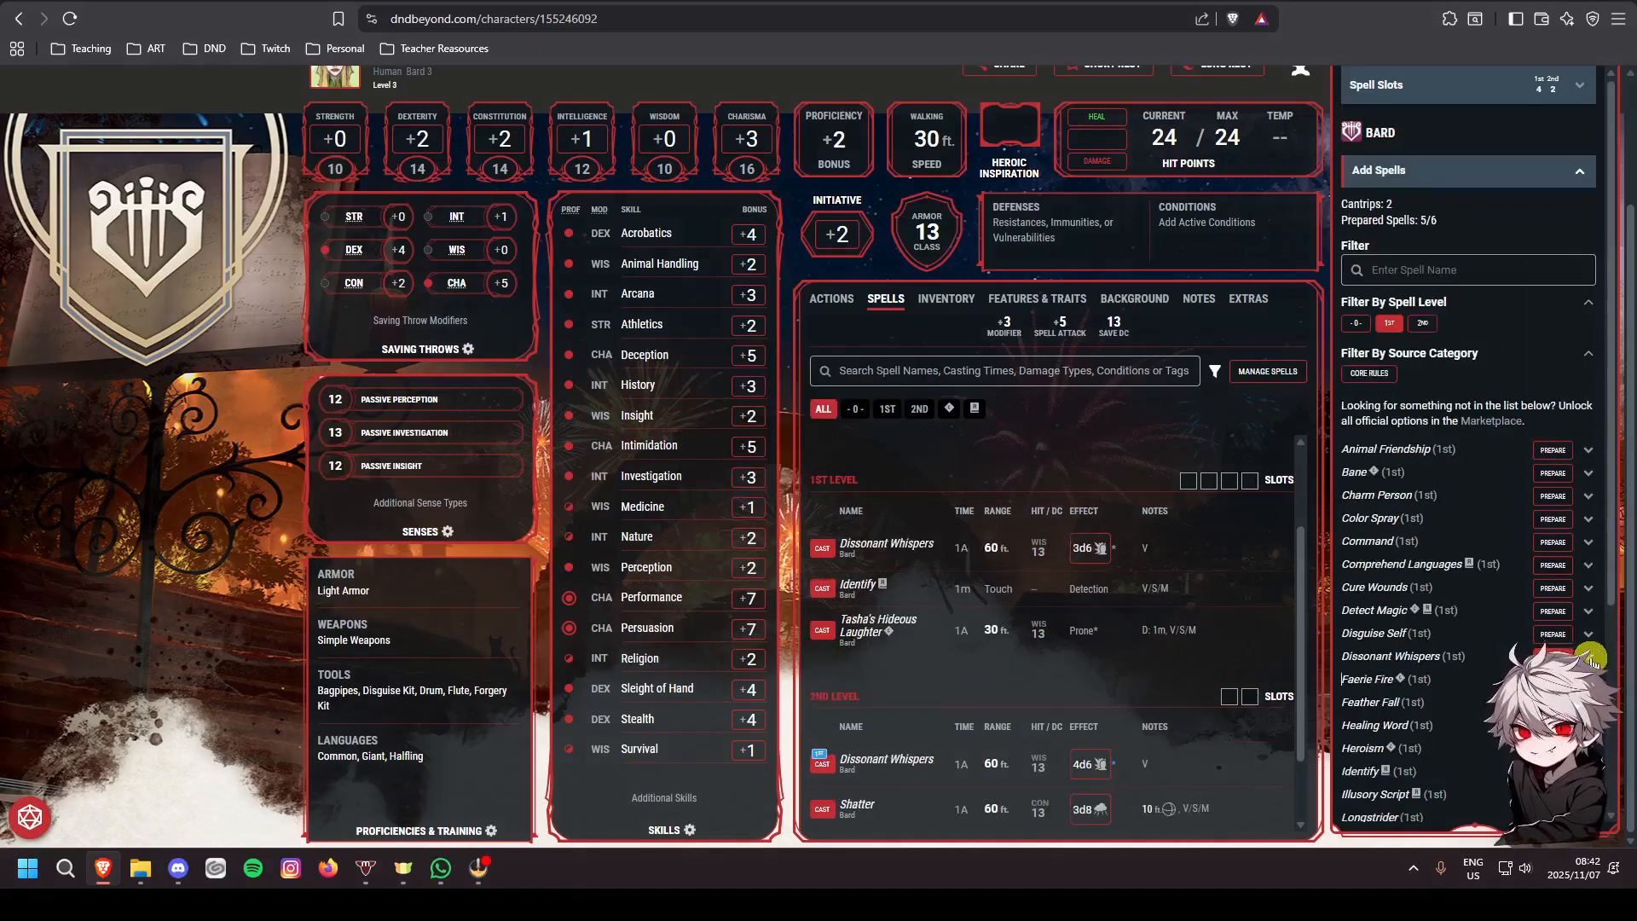
{"action": "left_click", "coordinate": [1590, 657]}
{"action": "scroll", "coordinate": [1449, 597], "scroll_direction": "down", "scroll_amount": 4}
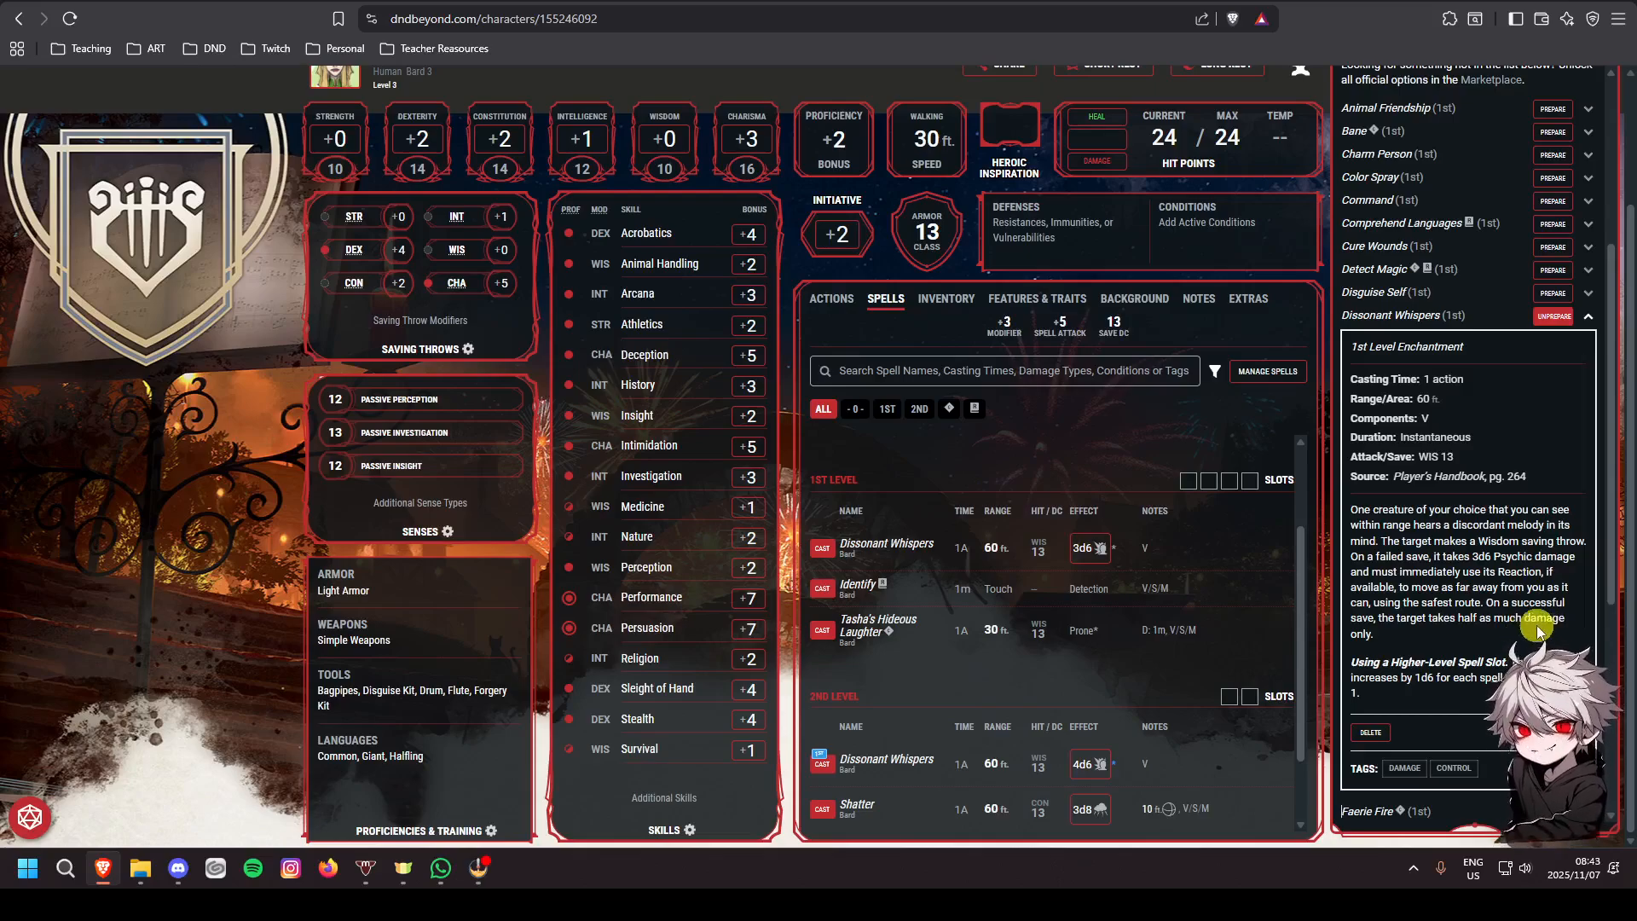
{"action": "scroll", "coordinate": [1089, 597], "scroll_direction": "down", "scroll_amount": 1}
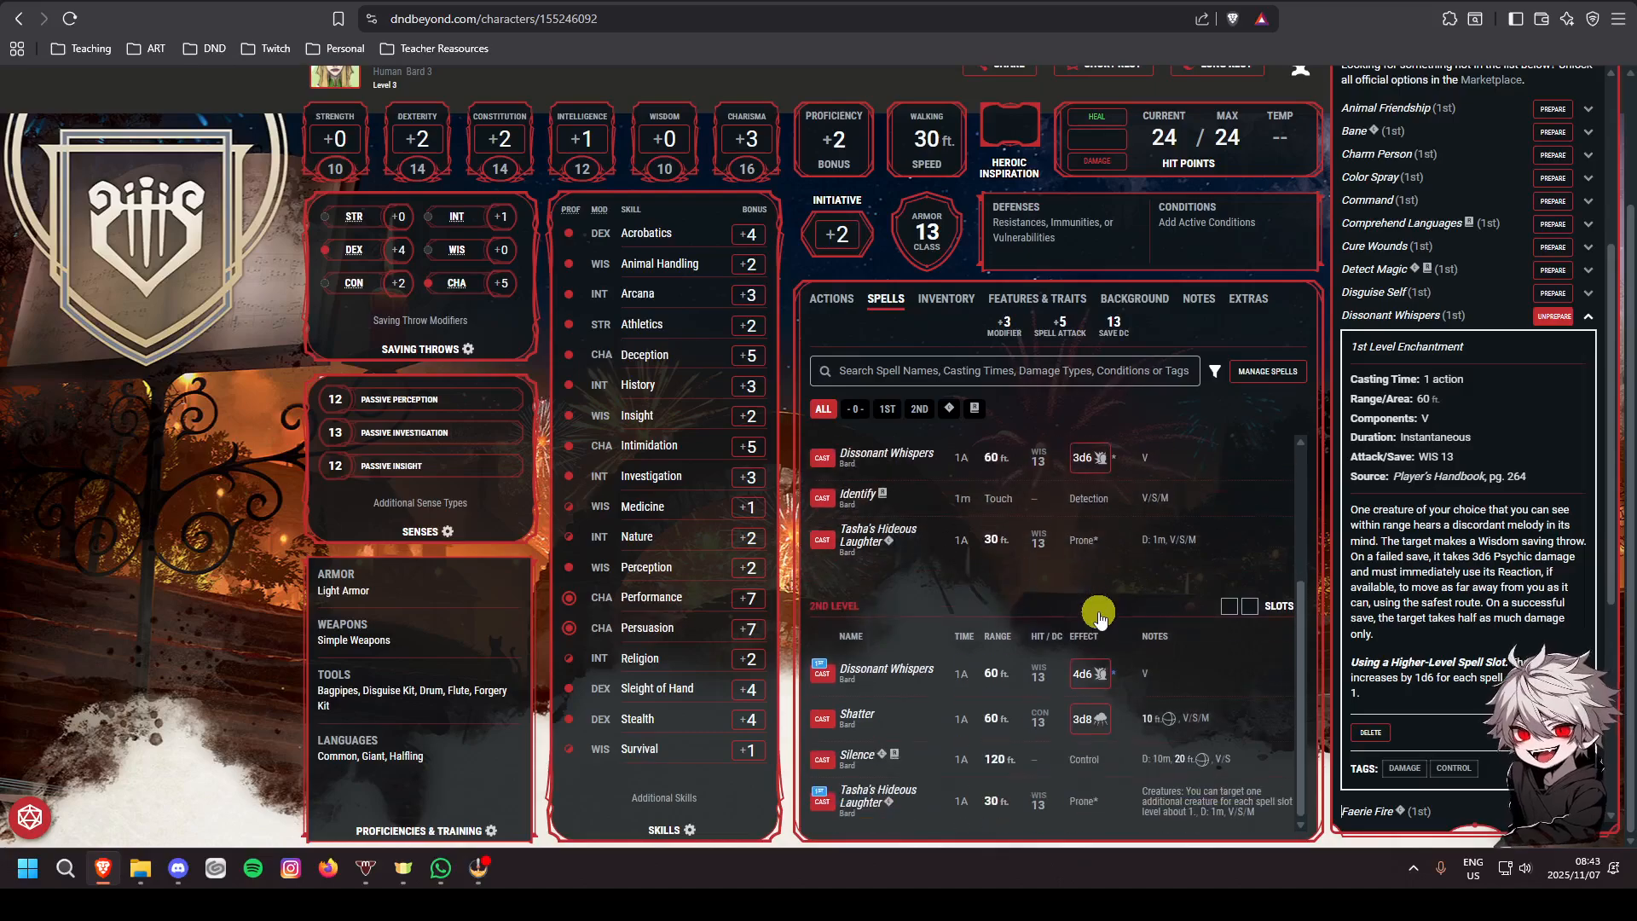
{"action": "left_click", "coordinate": [1588, 316]}
{"action": "scroll", "coordinate": [1530, 476], "scroll_direction": "up", "scroll_amount": 2}
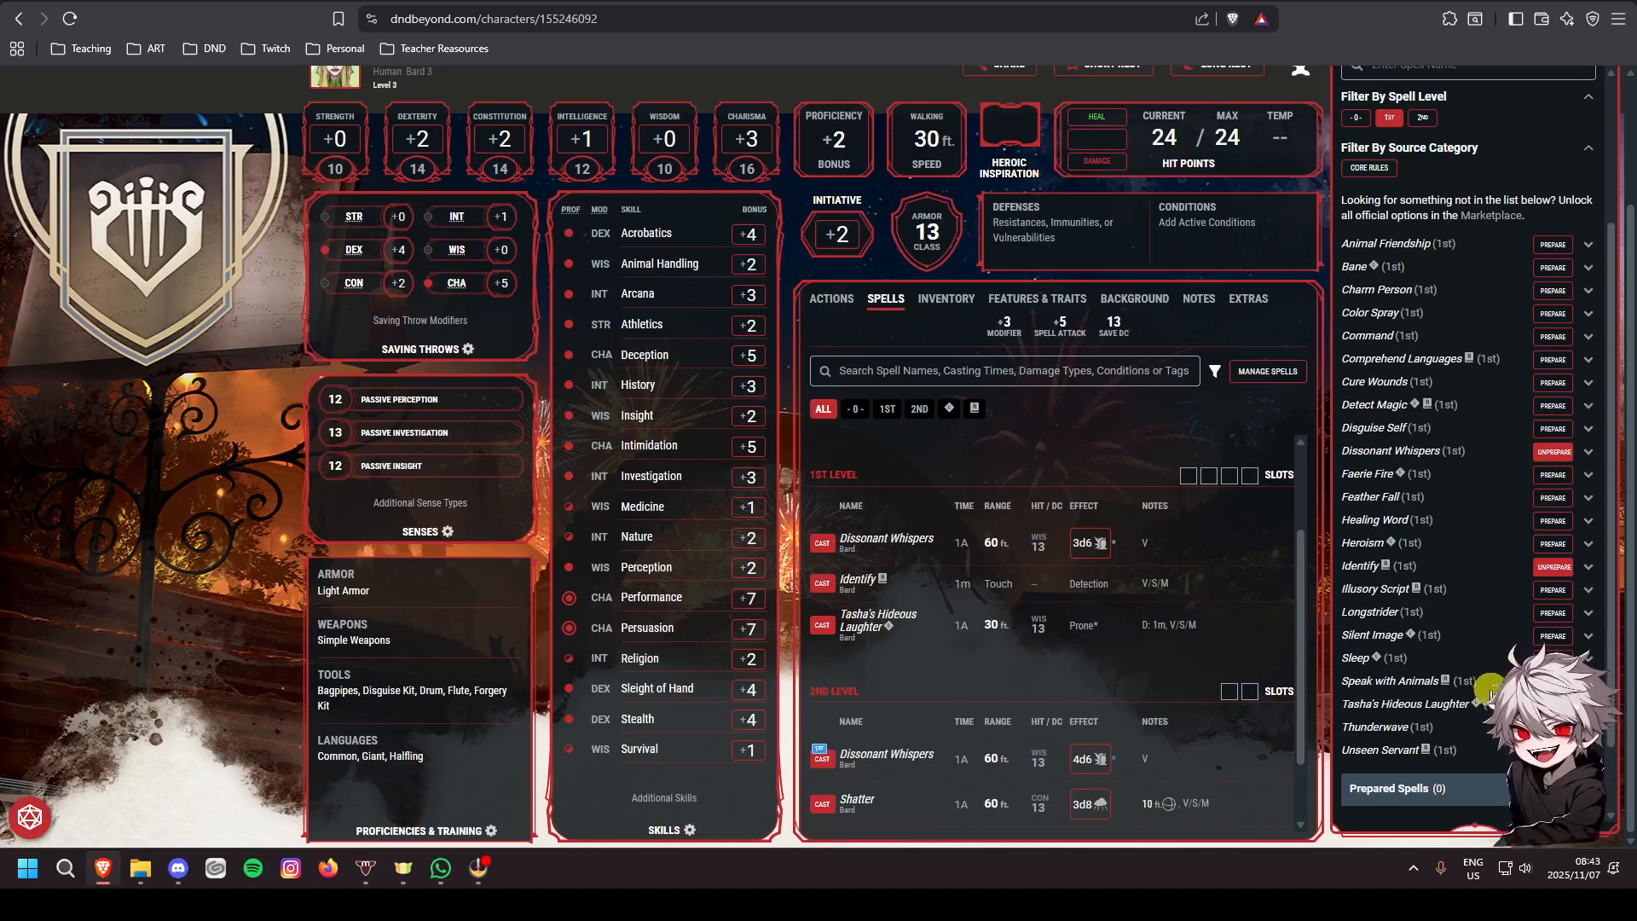
Prepare the 1st-level spell Thunderwave, read and collapse its description, and close the spell manager
{"action": "left_click", "coordinate": [1552, 728]}
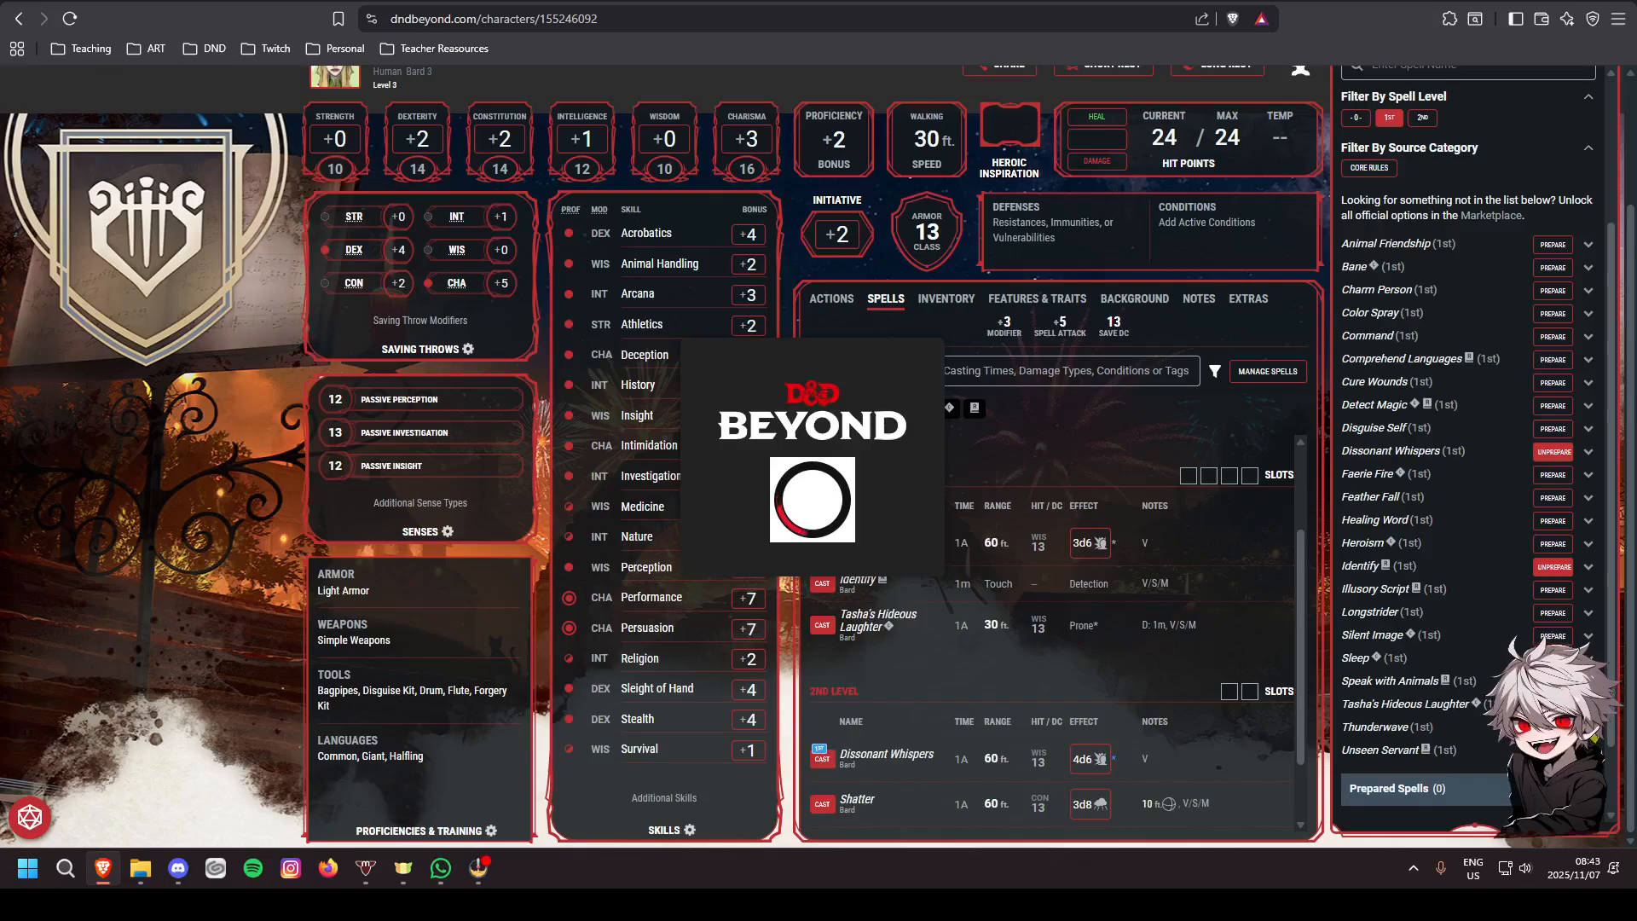
{"action": "left_click", "coordinate": [1589, 728]}
{"action": "scroll", "coordinate": [1494, 558], "scroll_direction": "down", "scroll_amount": 4}
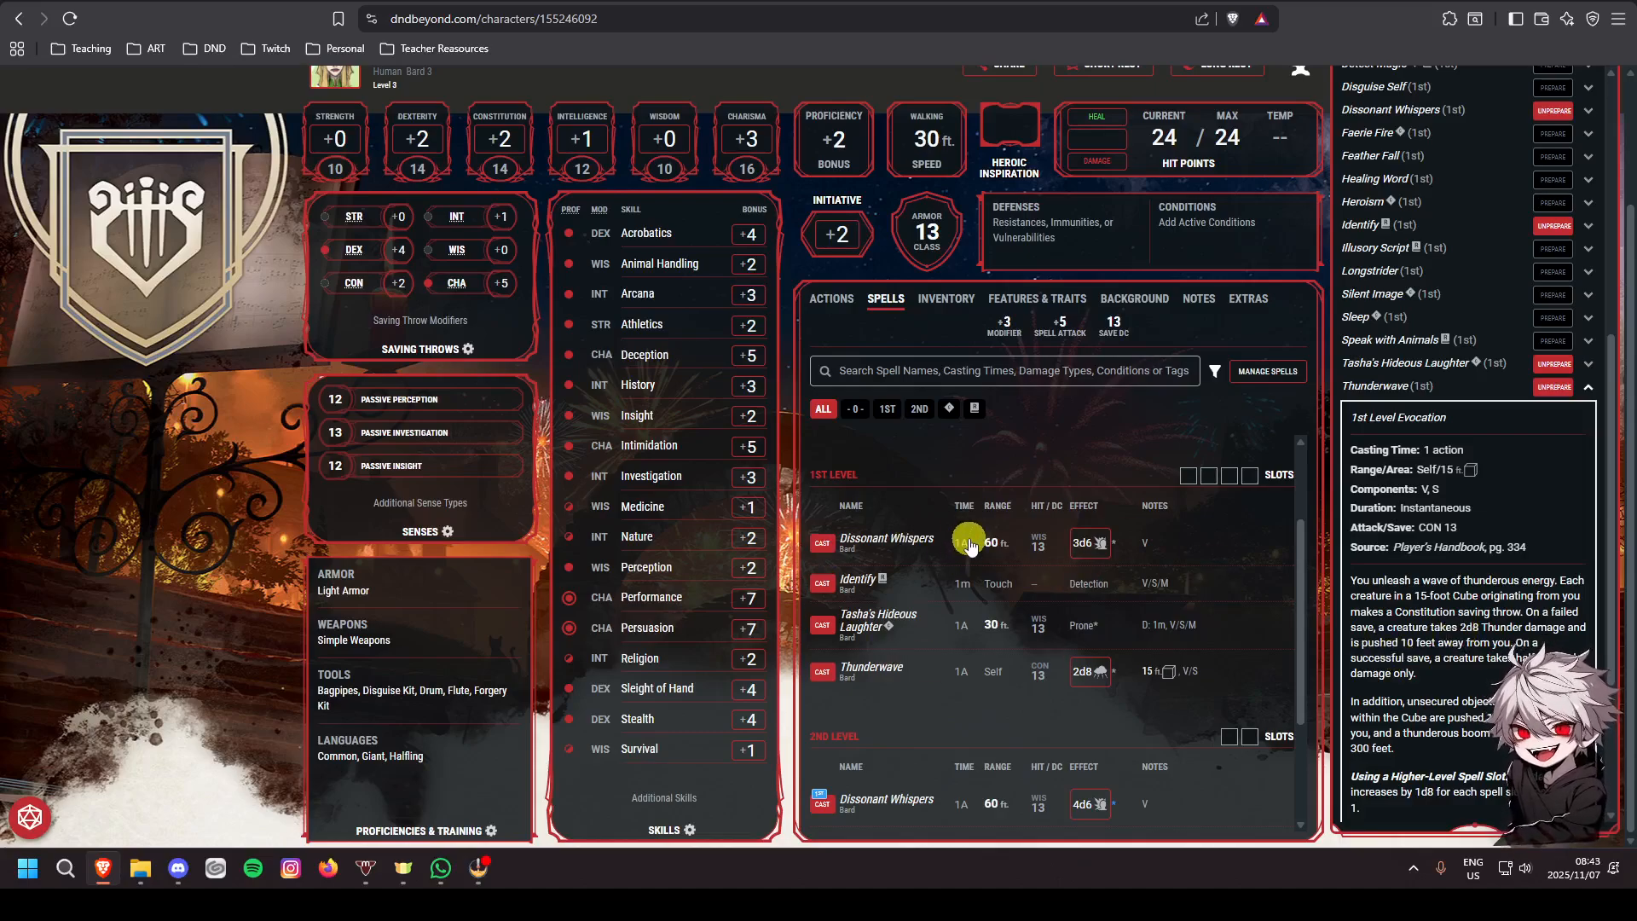
{"action": "left_click", "coordinate": [1589, 391]}
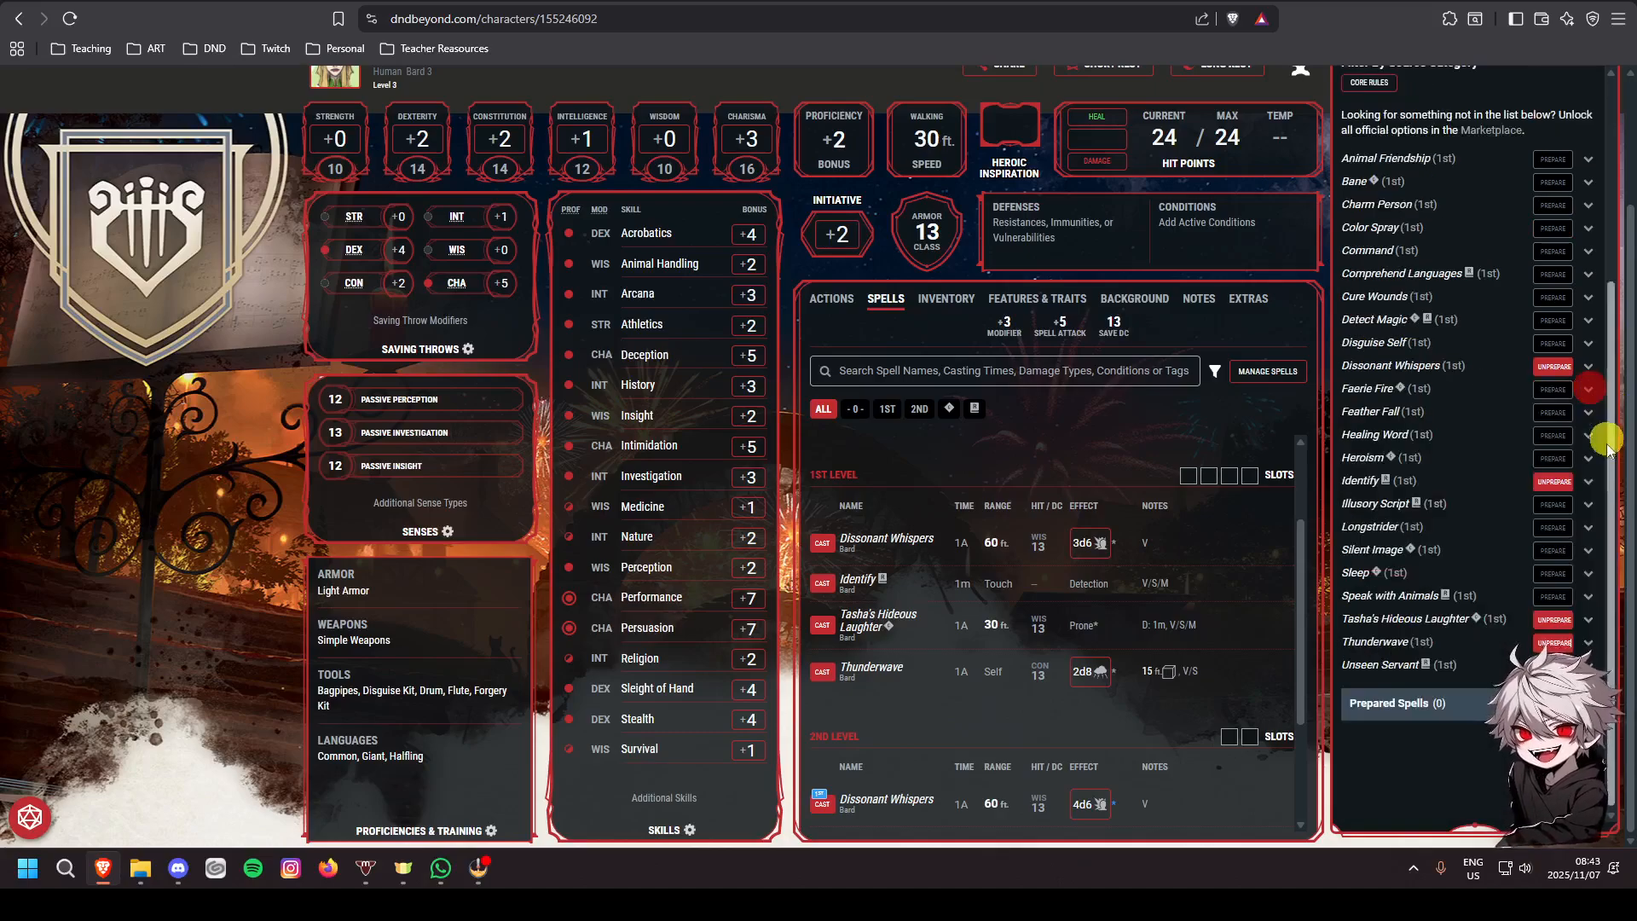
{"action": "left_click", "coordinate": [1034, 437]}
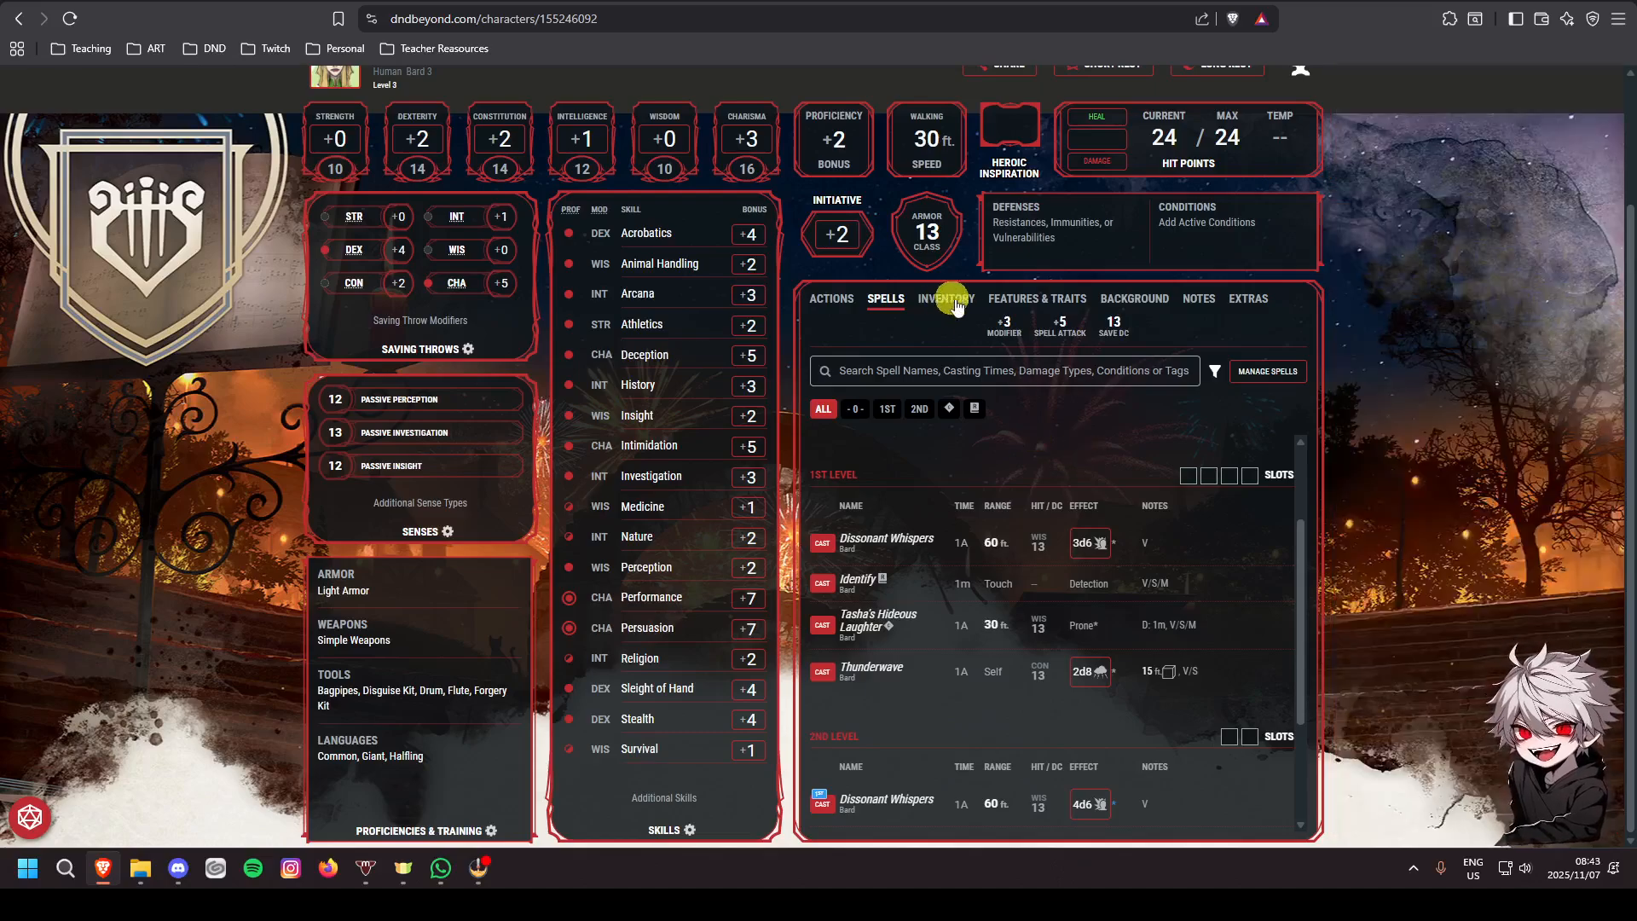
Review the prepared 1st- and 2nd-level spells on the character sheet and view the inventory
{"action": "scroll", "coordinate": [987, 511], "scroll_direction": "down", "scroll_amount": 2}
{"action": "scroll", "coordinate": [998, 579], "scroll_direction": "up", "scroll_amount": 3}
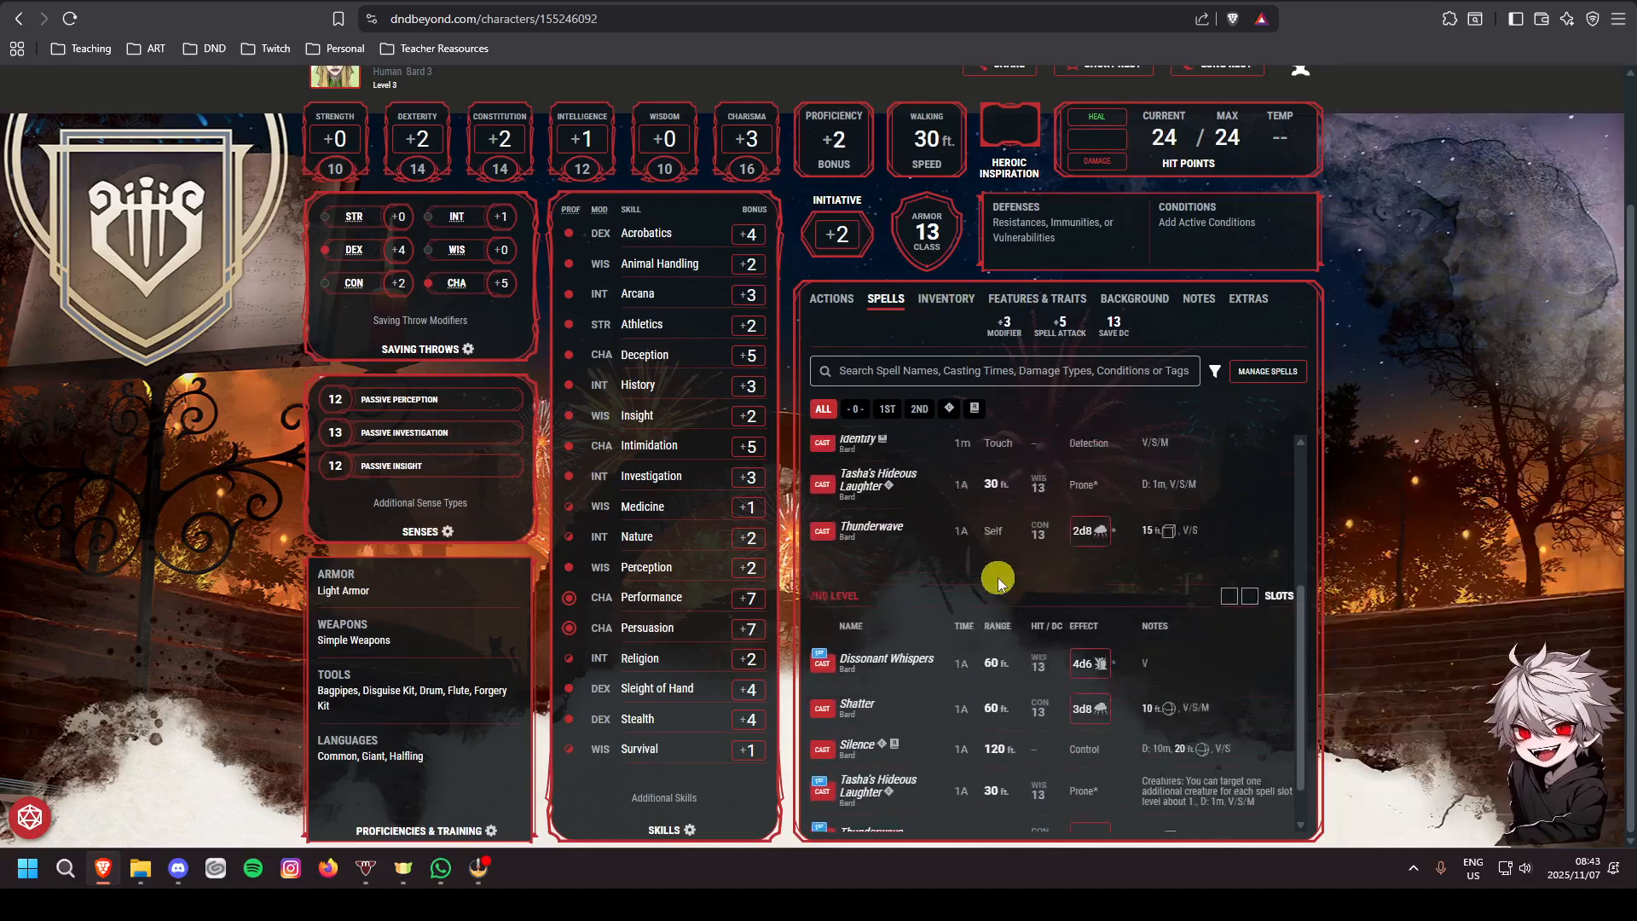
{"action": "left_click", "coordinate": [943, 299]}
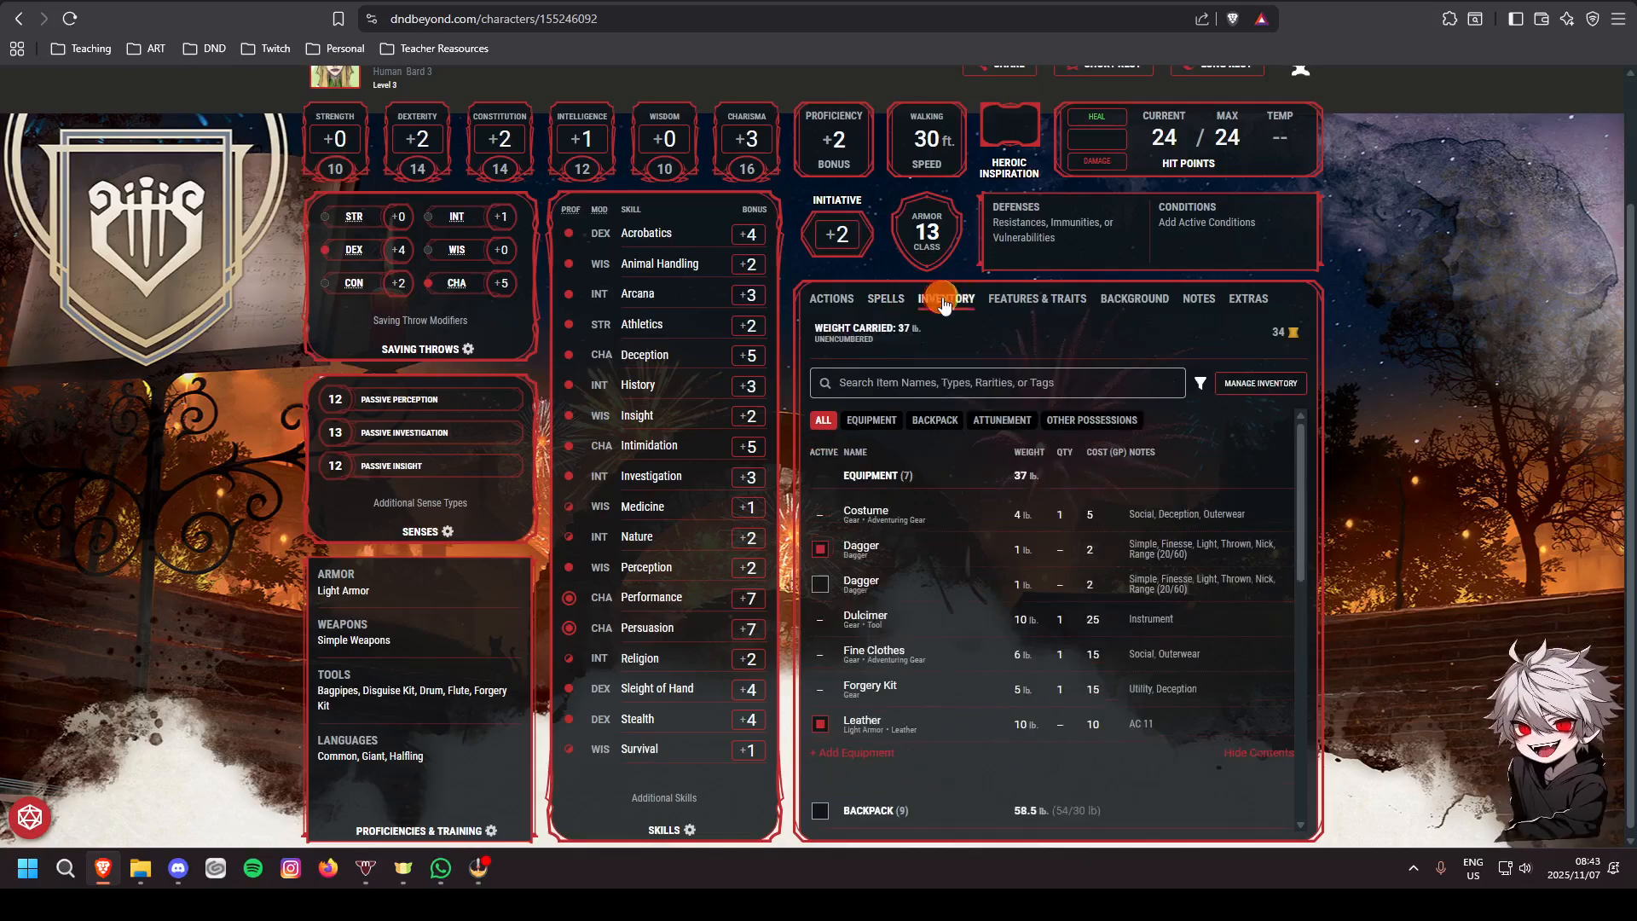
Read through the character's Bard class features and Human species traits
{"action": "left_click", "coordinate": [1029, 301]}
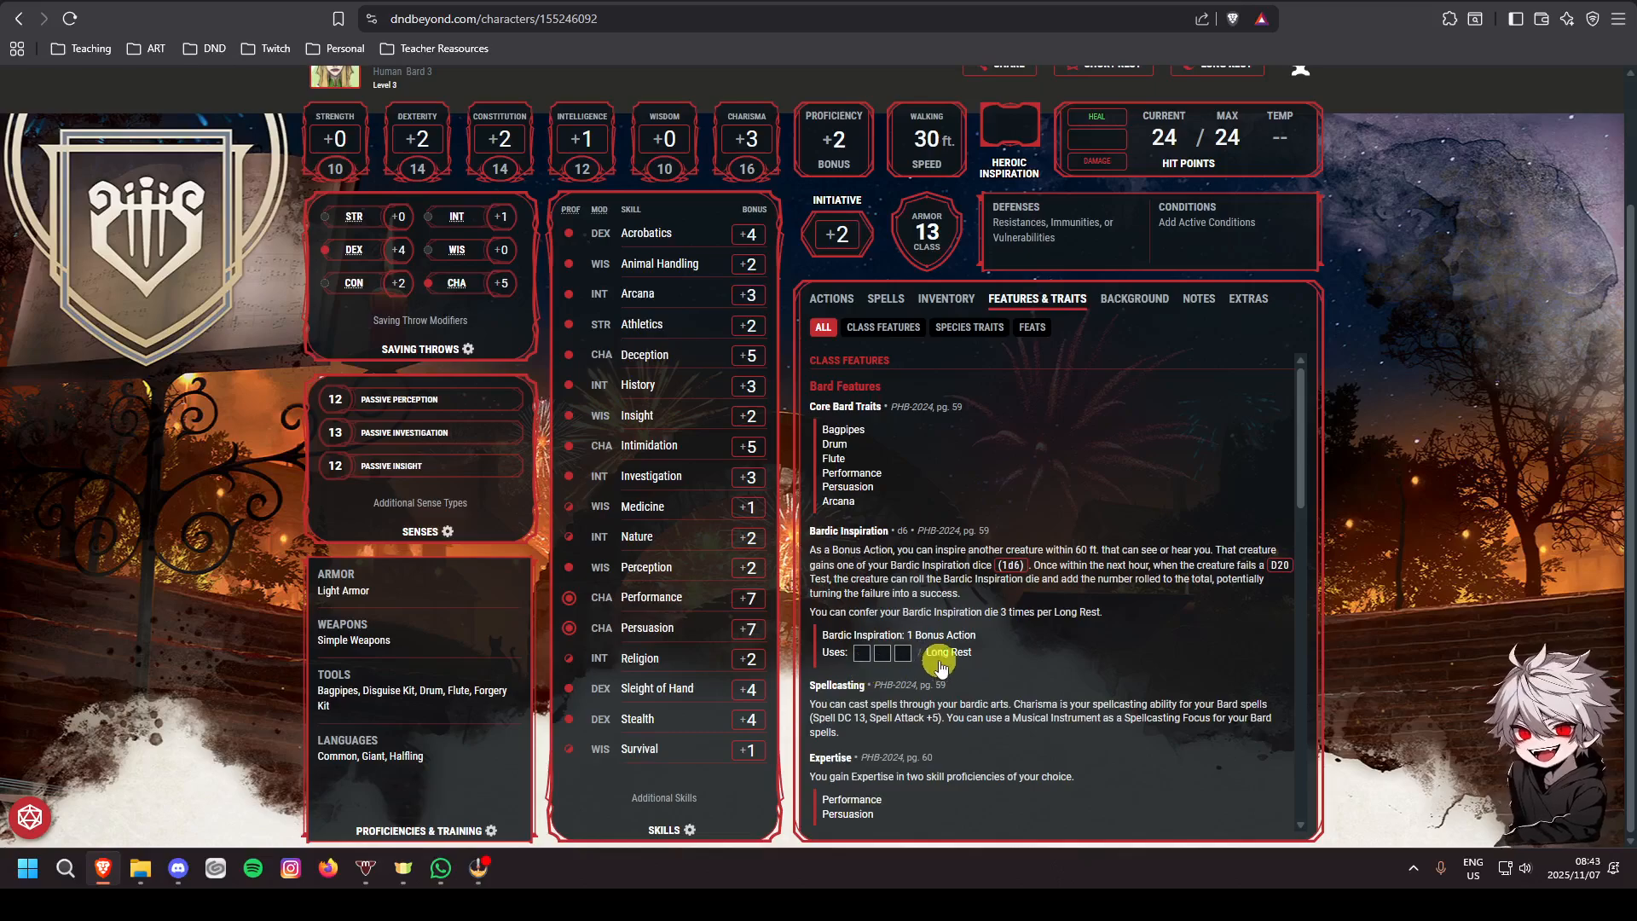
{"action": "scroll", "coordinate": [949, 663], "scroll_direction": "down", "scroll_amount": 2}
{"action": "scroll", "coordinate": [949, 663], "scroll_direction": "down", "scroll_amount": 3}
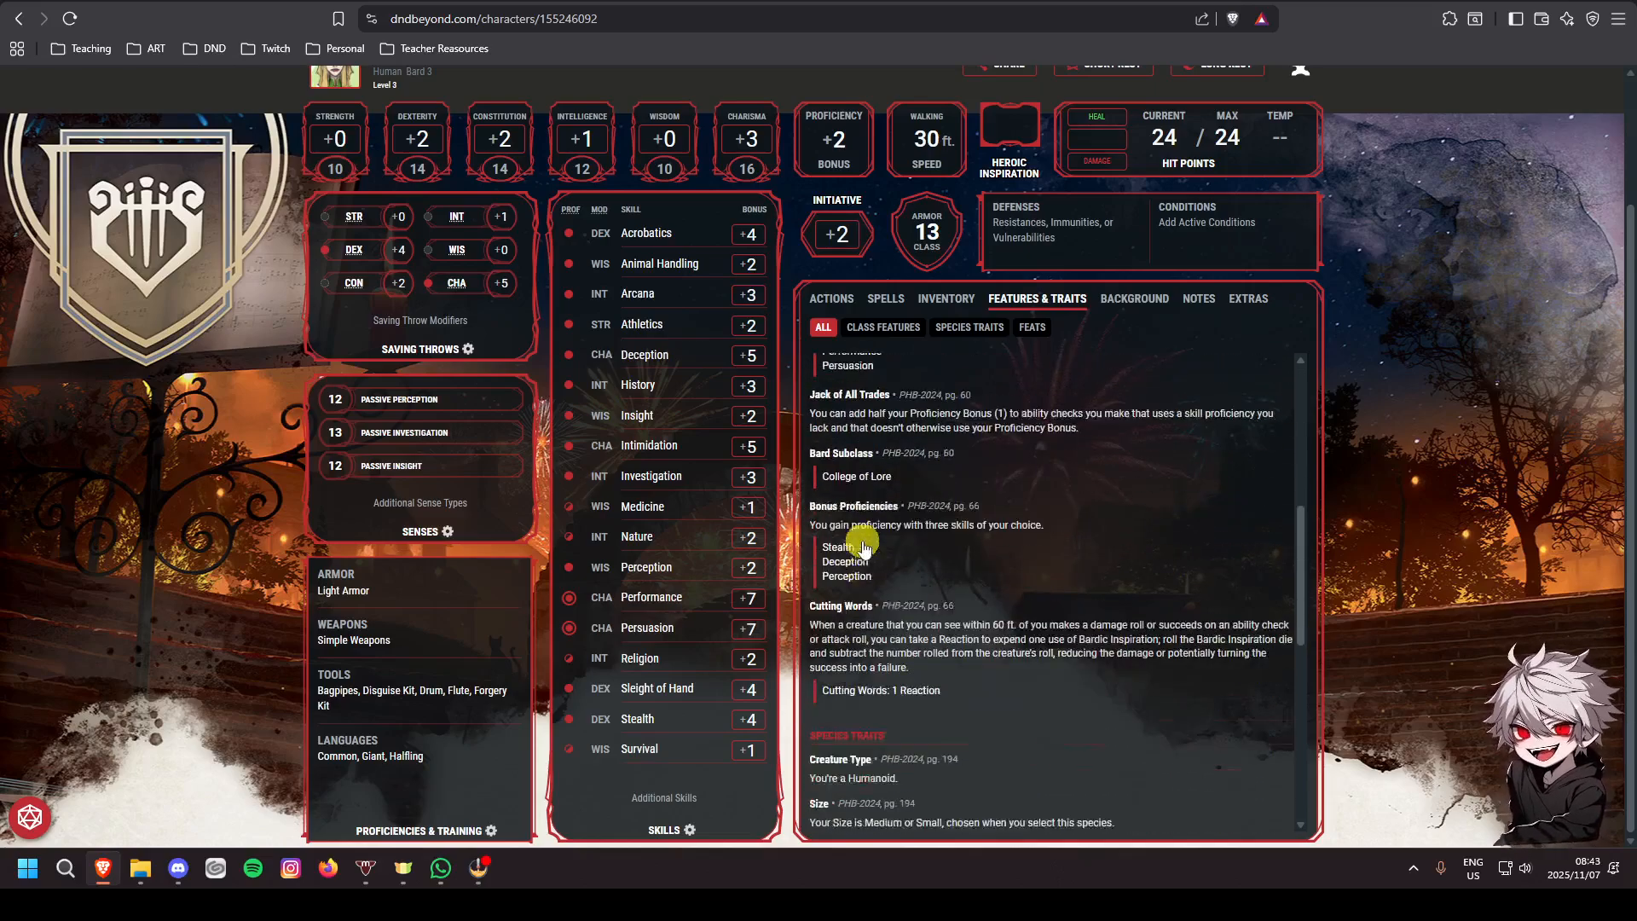
{"action": "scroll", "coordinate": [893, 589], "scroll_direction": "down", "scroll_amount": 3}
{"action": "scroll", "coordinate": [893, 589], "scroll_direction": "down", "scroll_amount": 3}
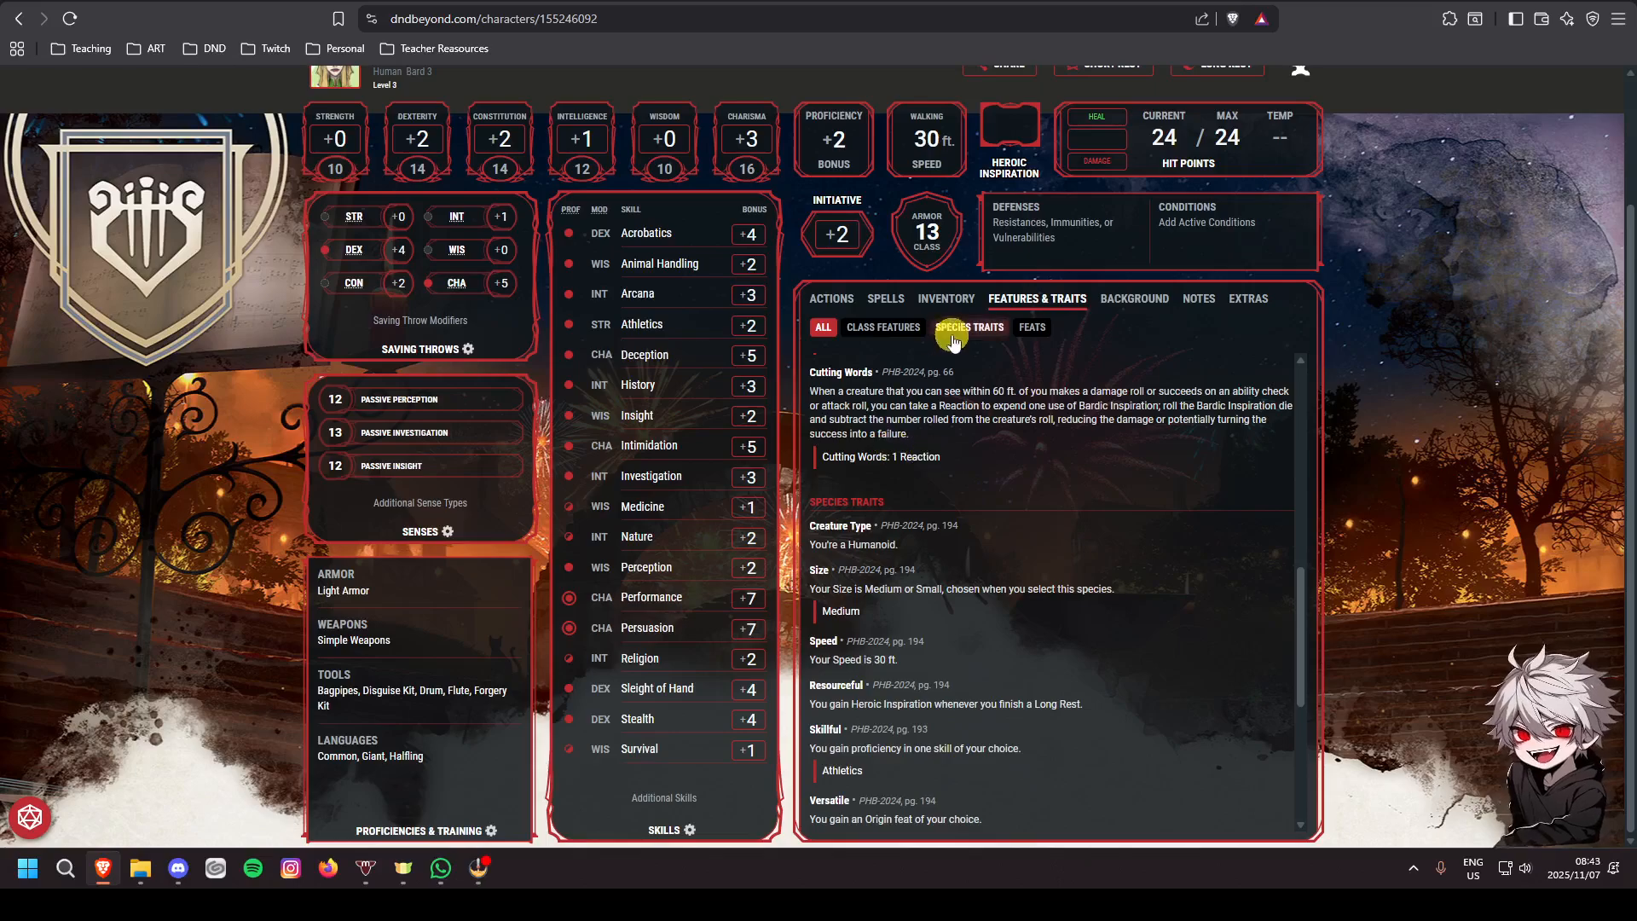
Review the character's actions by category: reactions, bonus actions, other, limited use, actions and attacks
{"action": "left_click", "coordinate": [814, 305]}
{"action": "left_click", "coordinate": [1043, 340]}
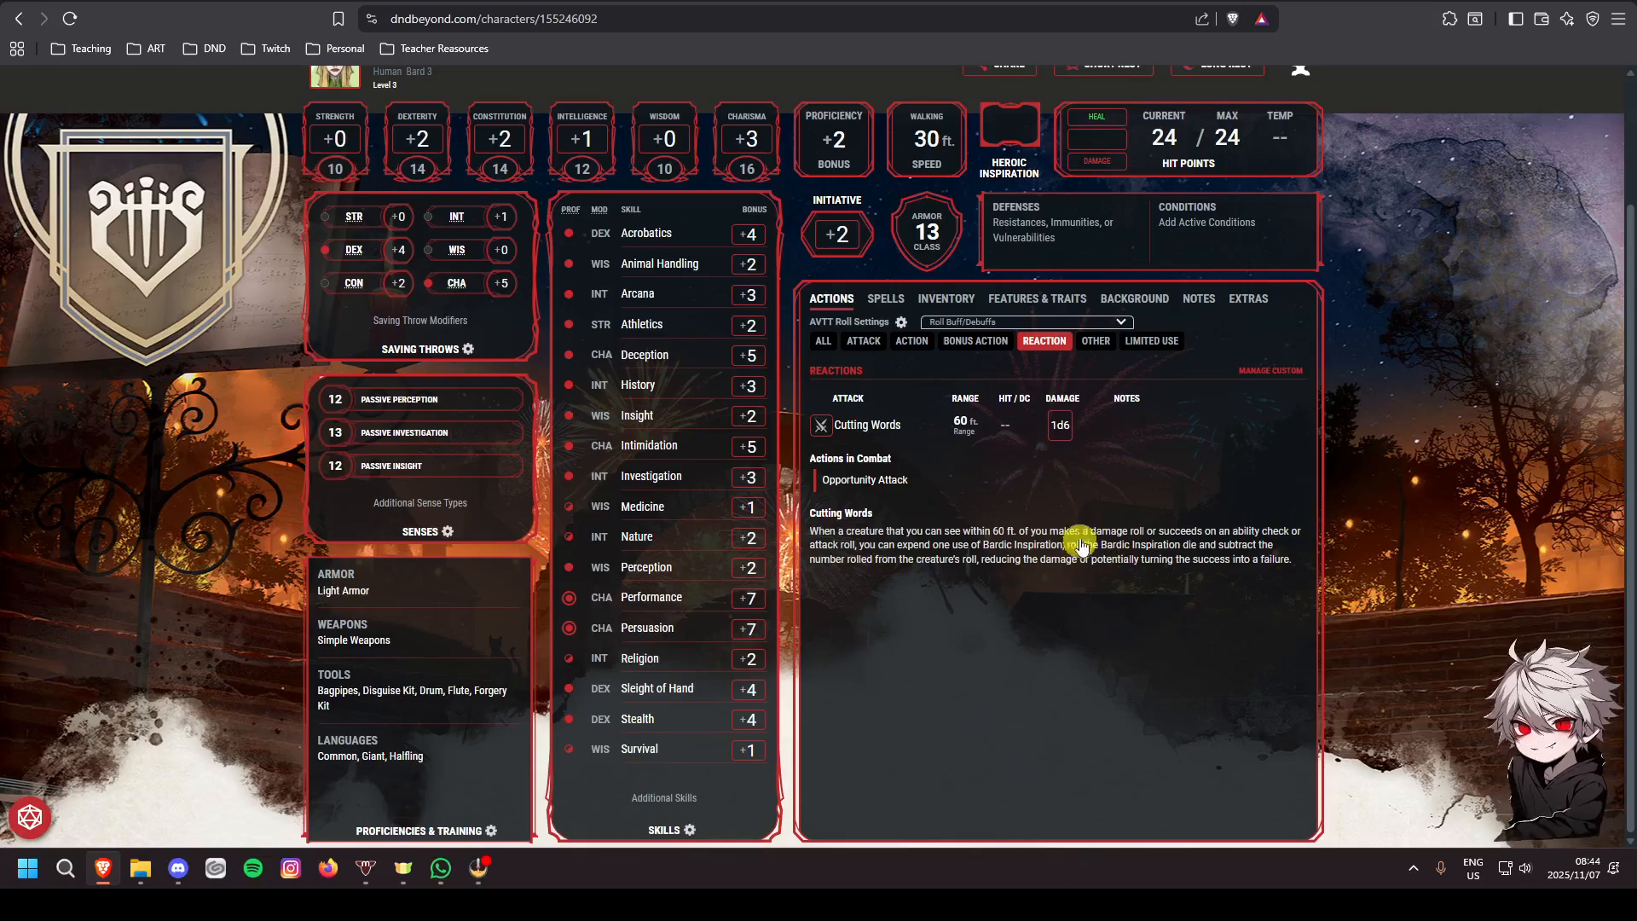
{"action": "left_click", "coordinate": [976, 342]}
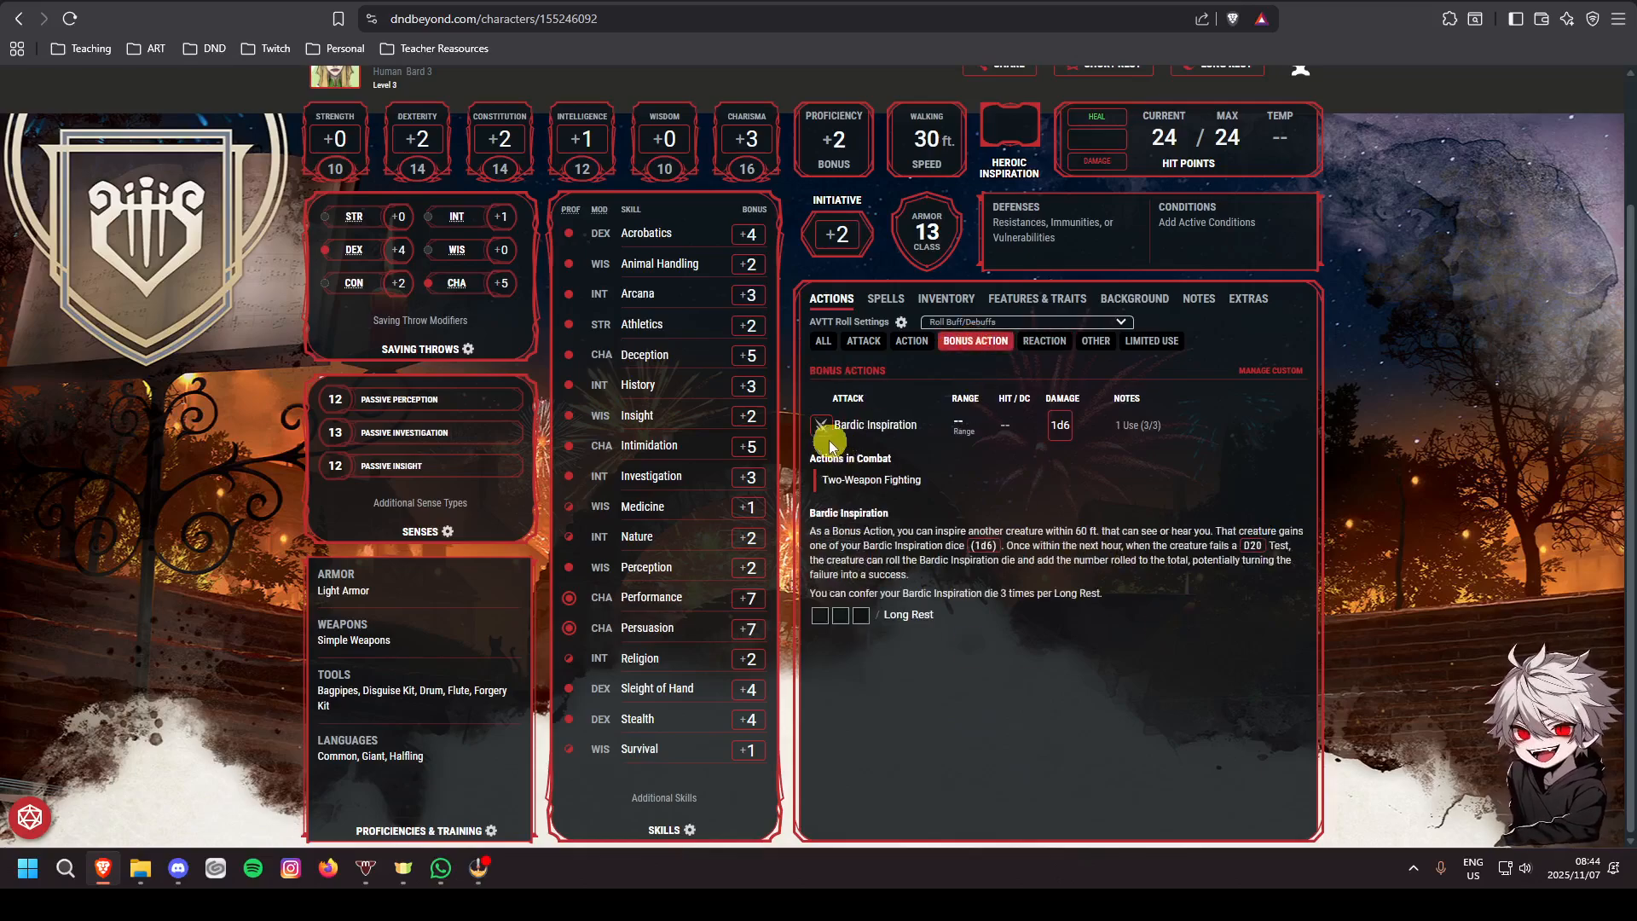
{"action": "left_click", "coordinate": [1048, 342]}
{"action": "left_click", "coordinate": [1100, 342]}
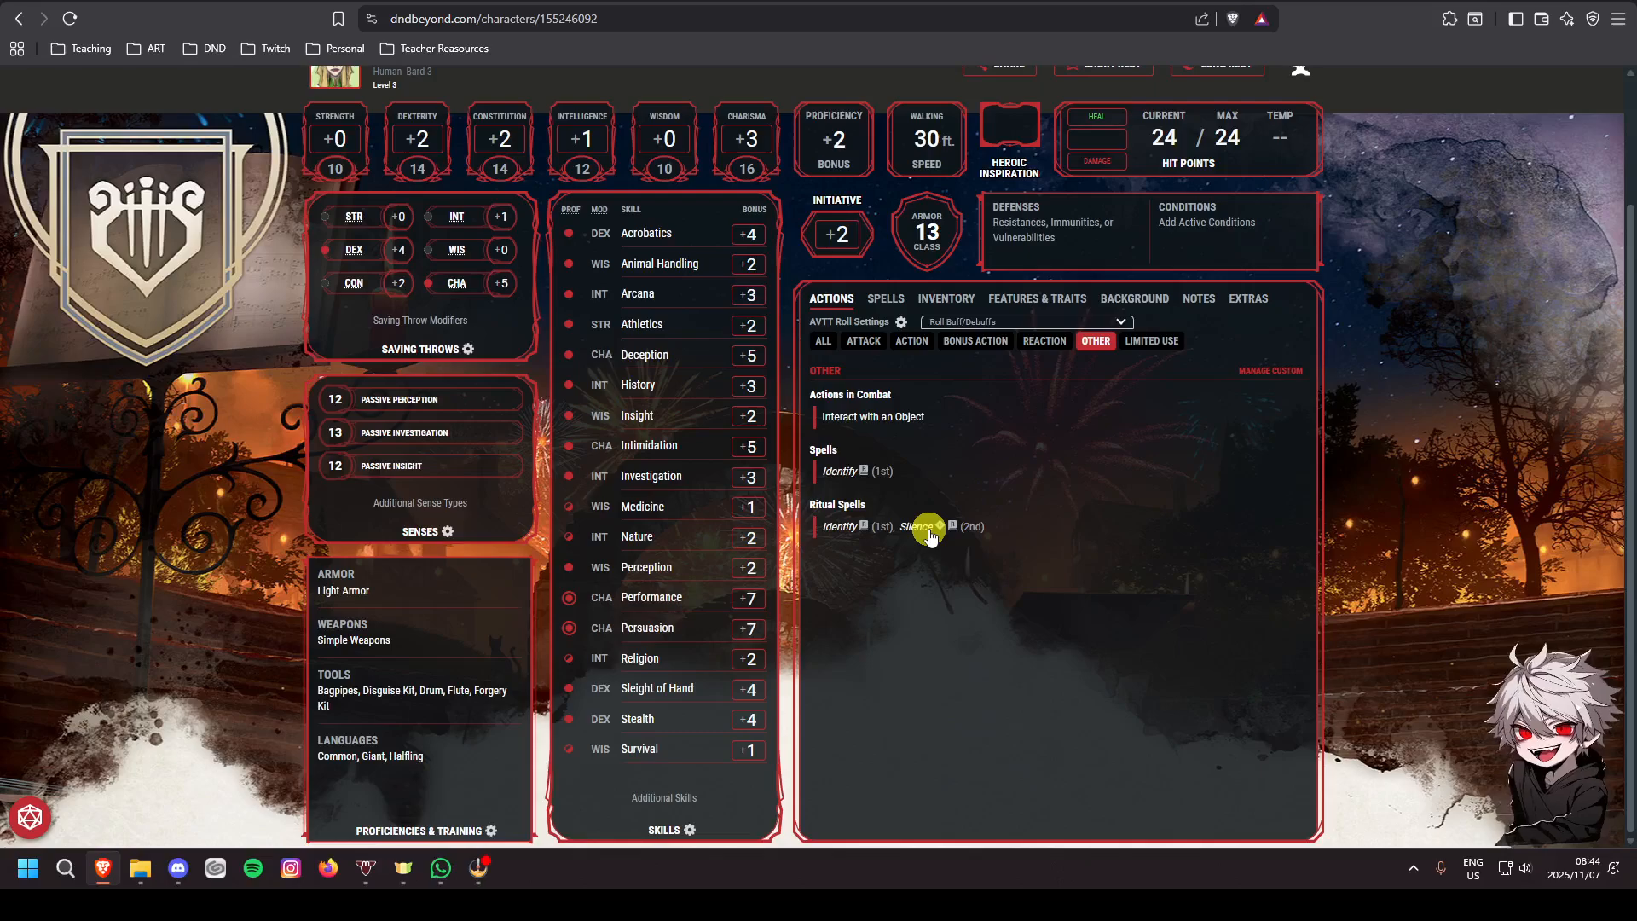
{"action": "left_click", "coordinate": [1151, 343]}
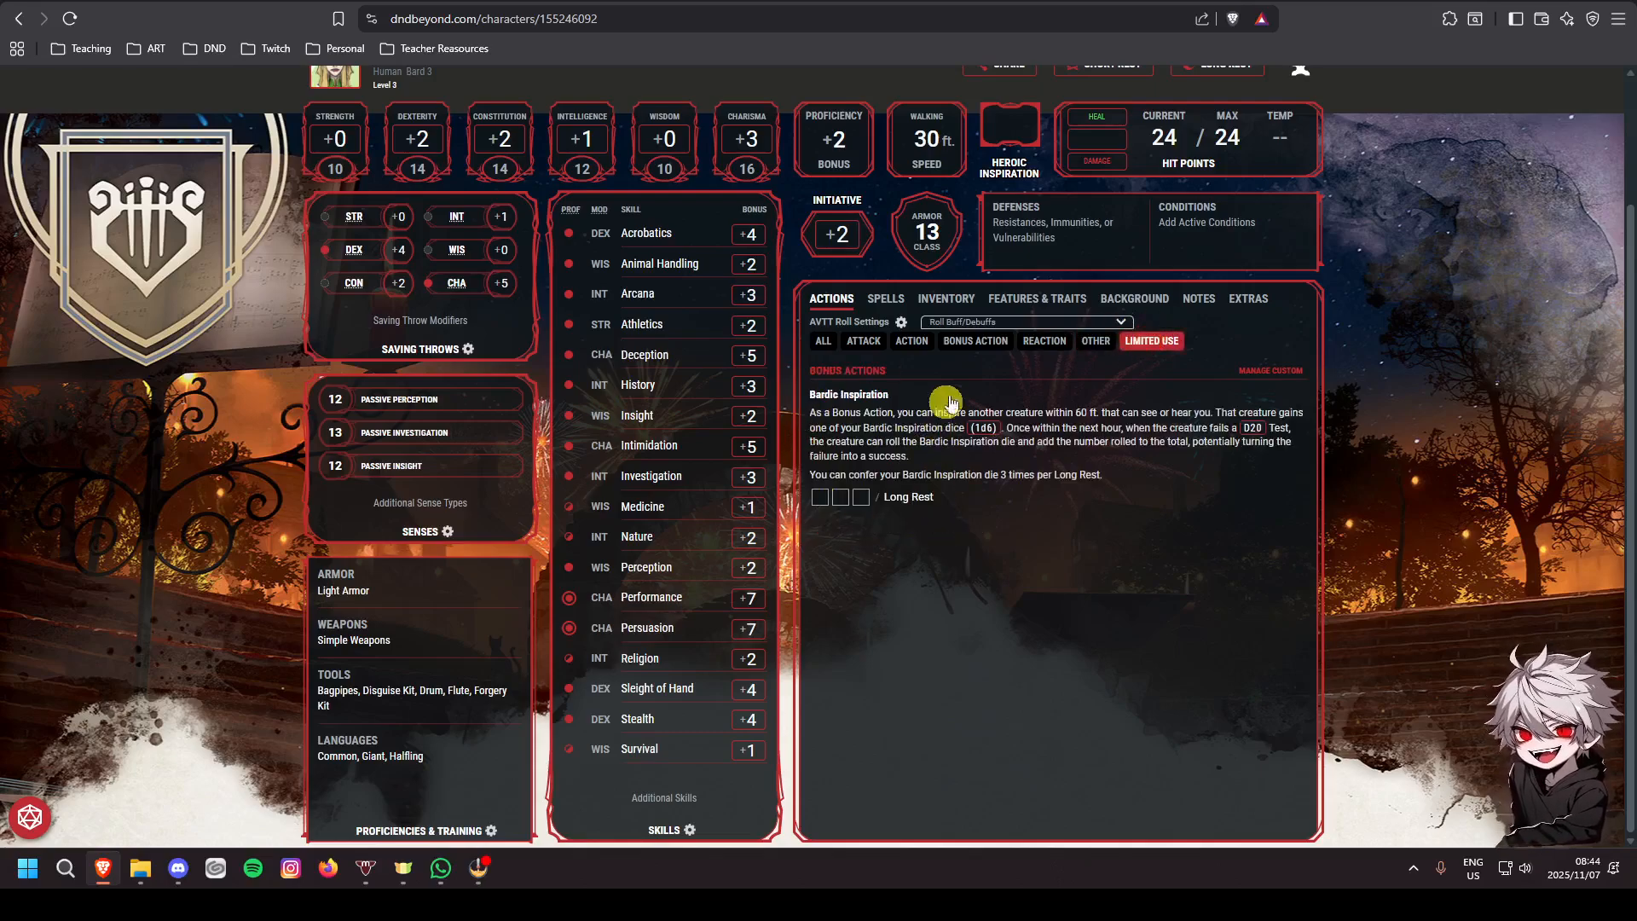
{"action": "left_click", "coordinate": [908, 342]}
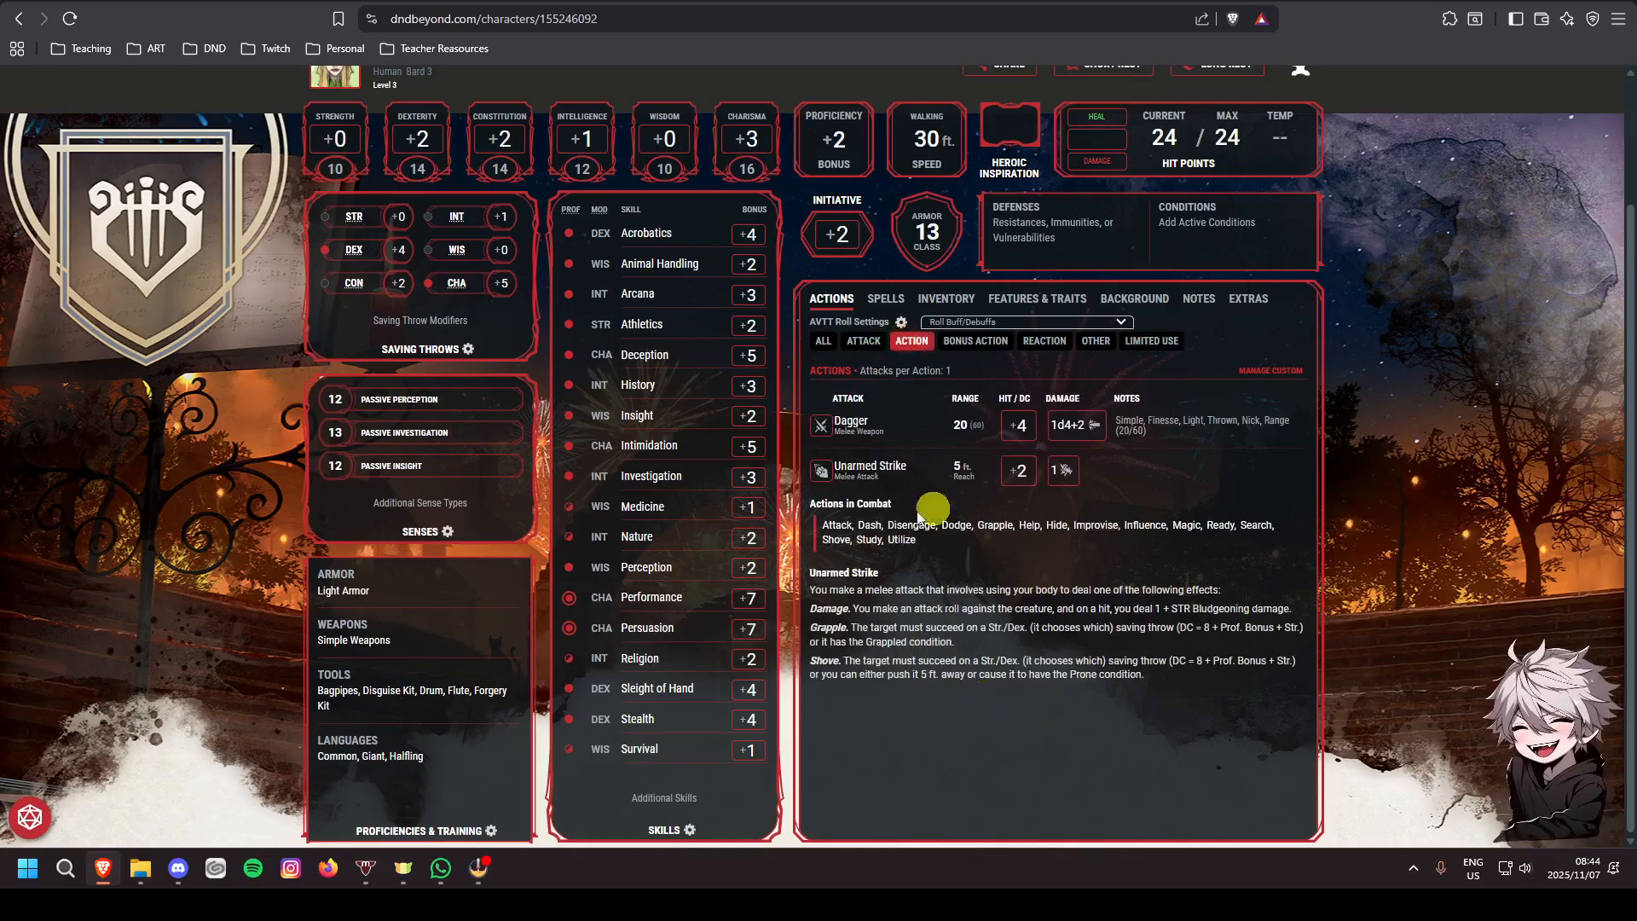
{"action": "left_click", "coordinate": [865, 343]}
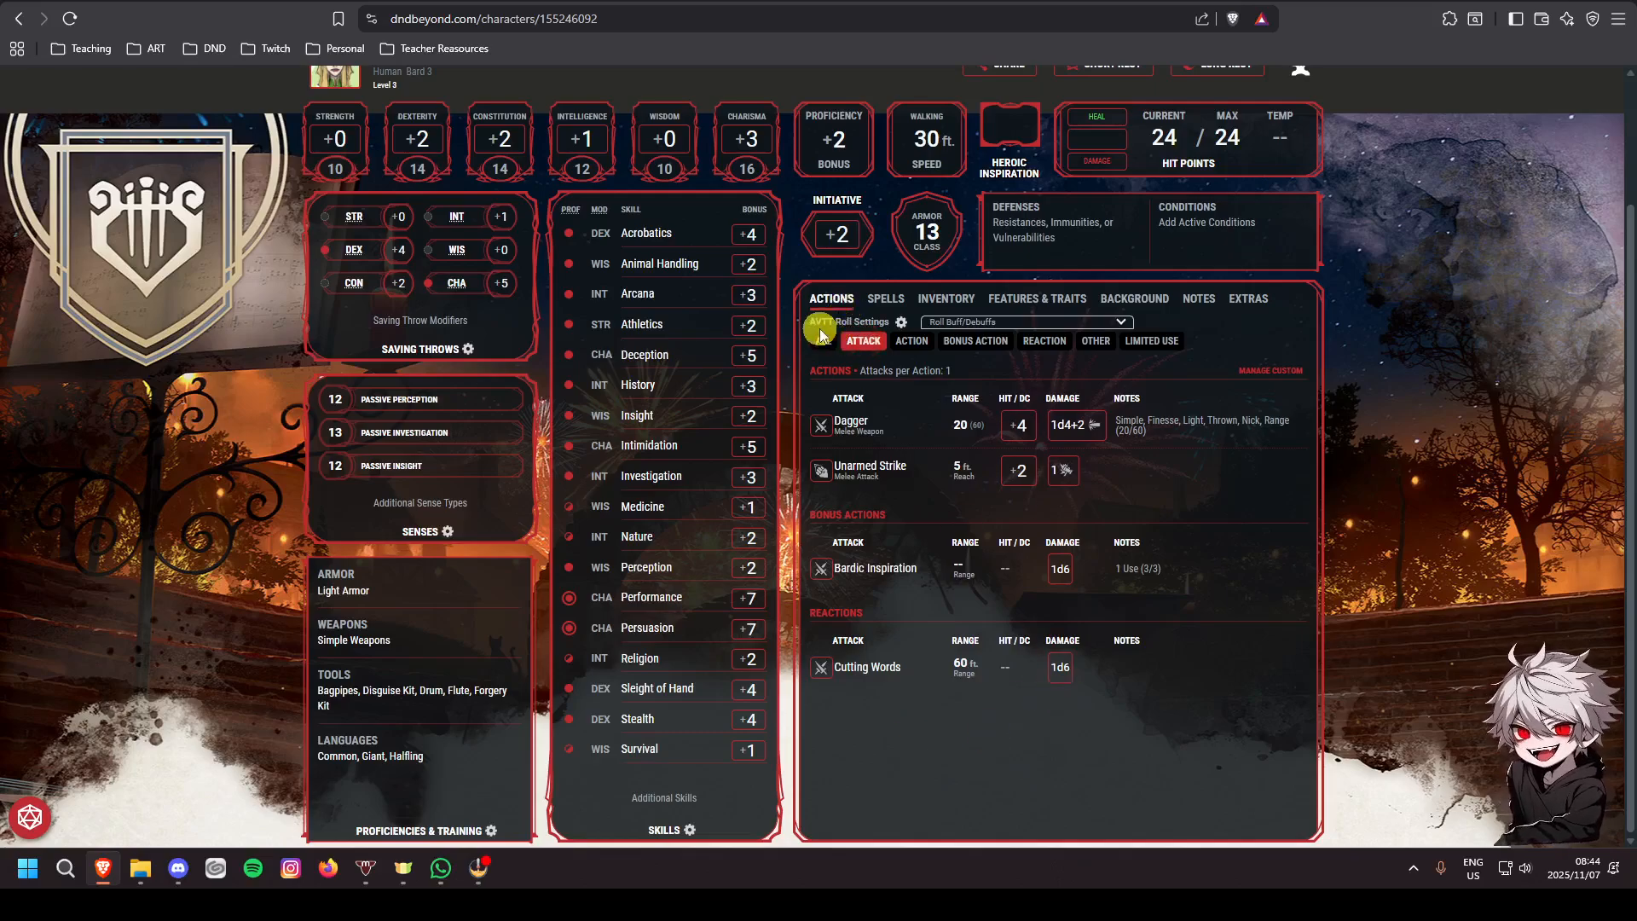
Look over the full inventory and the features and traits again, and return to the spell list
{"action": "left_click", "coordinate": [866, 296]}
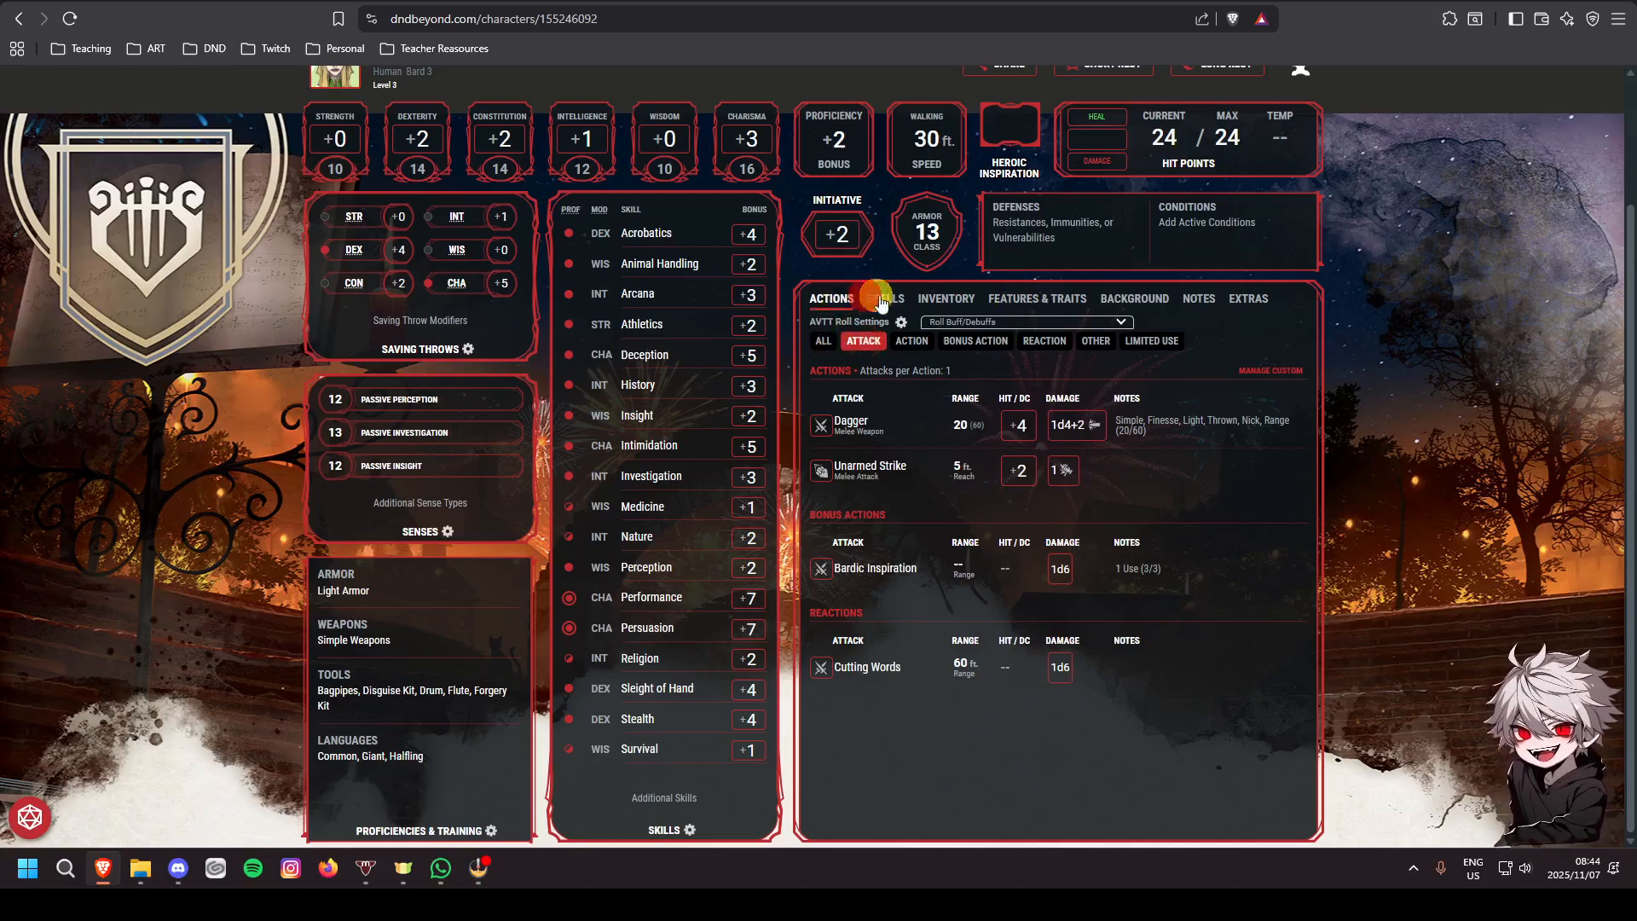
{"action": "left_click", "coordinate": [938, 297]}
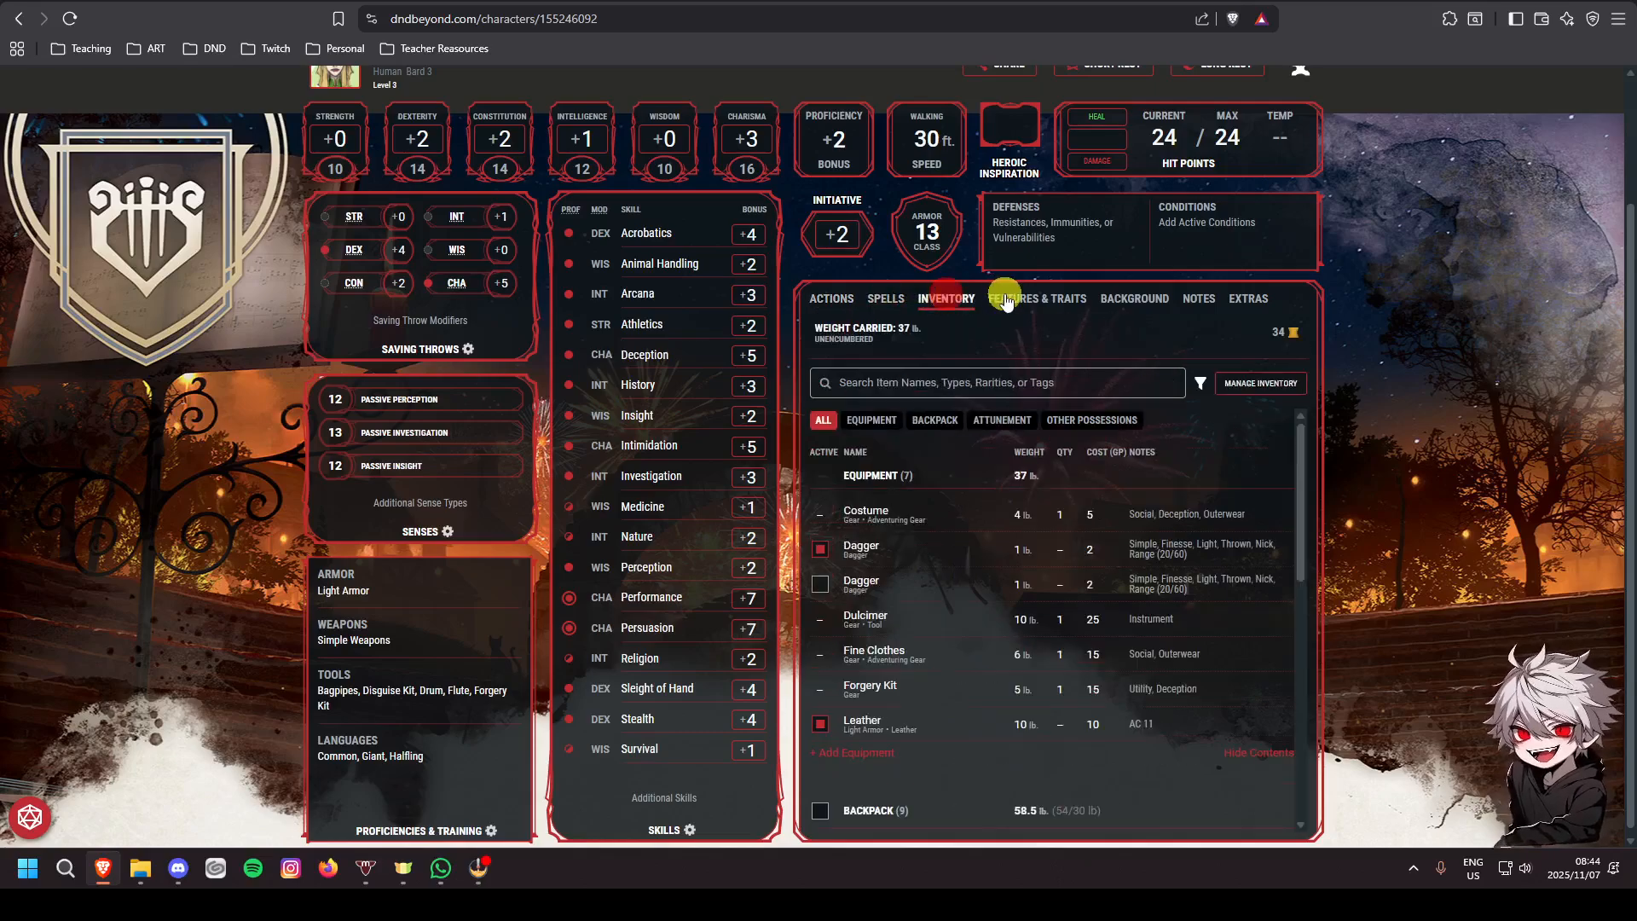
{"action": "scroll", "coordinate": [980, 627], "scroll_direction": "down", "scroll_amount": 6}
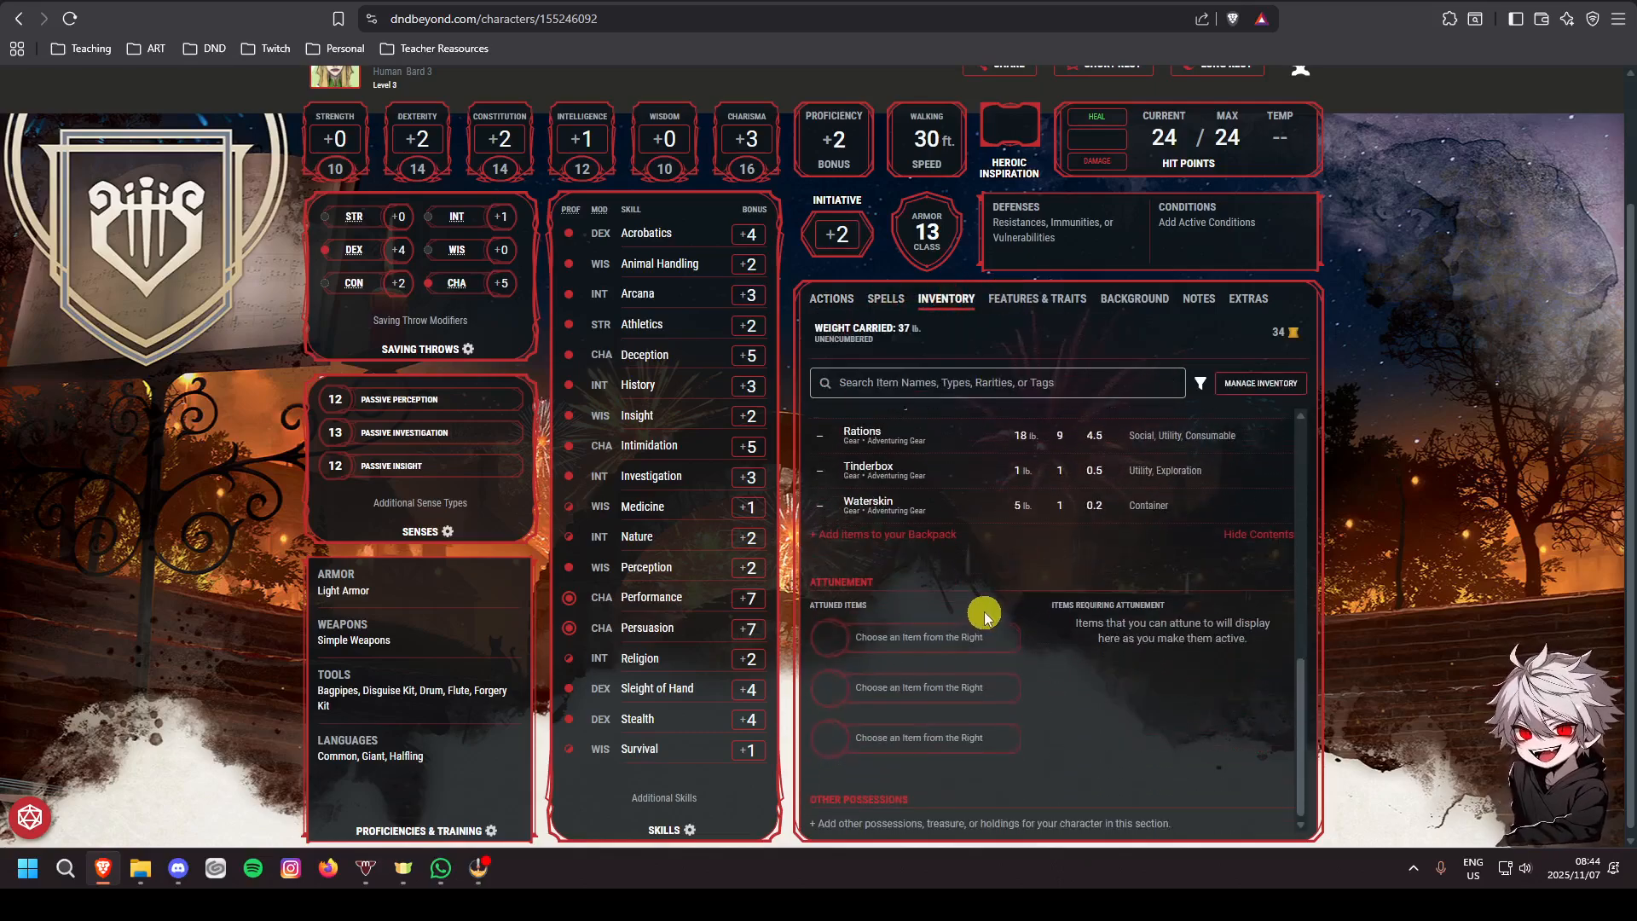
{"action": "left_click", "coordinate": [1004, 299]}
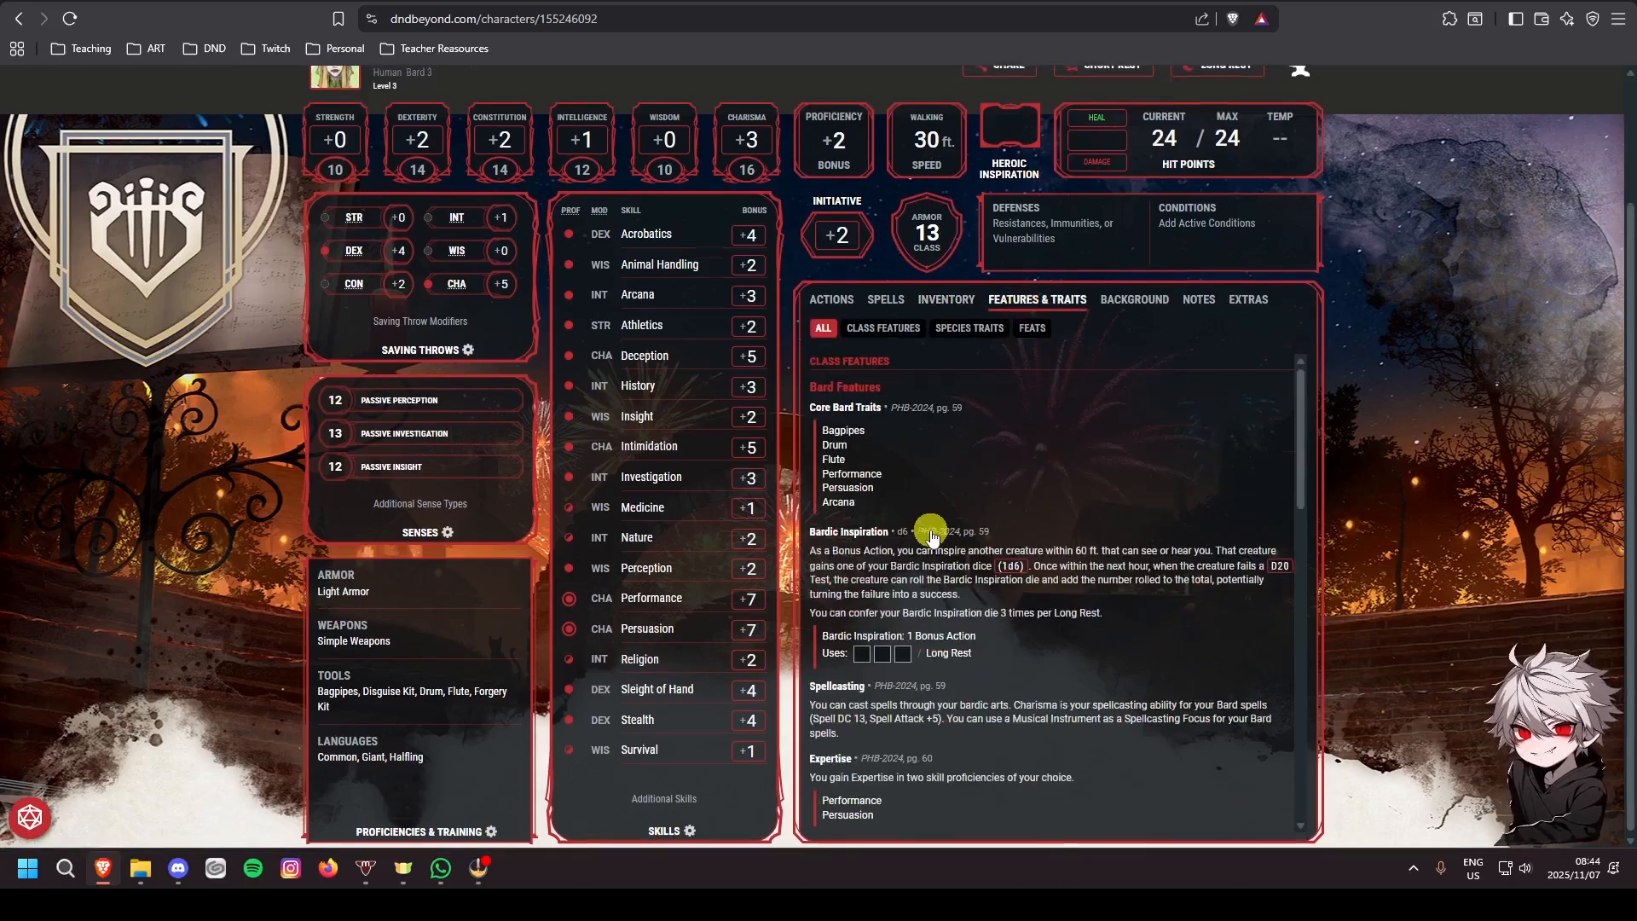
{"action": "scroll", "coordinate": [931, 535], "scroll_direction": "up", "scroll_amount": 2}
{"action": "left_click", "coordinate": [887, 454]}
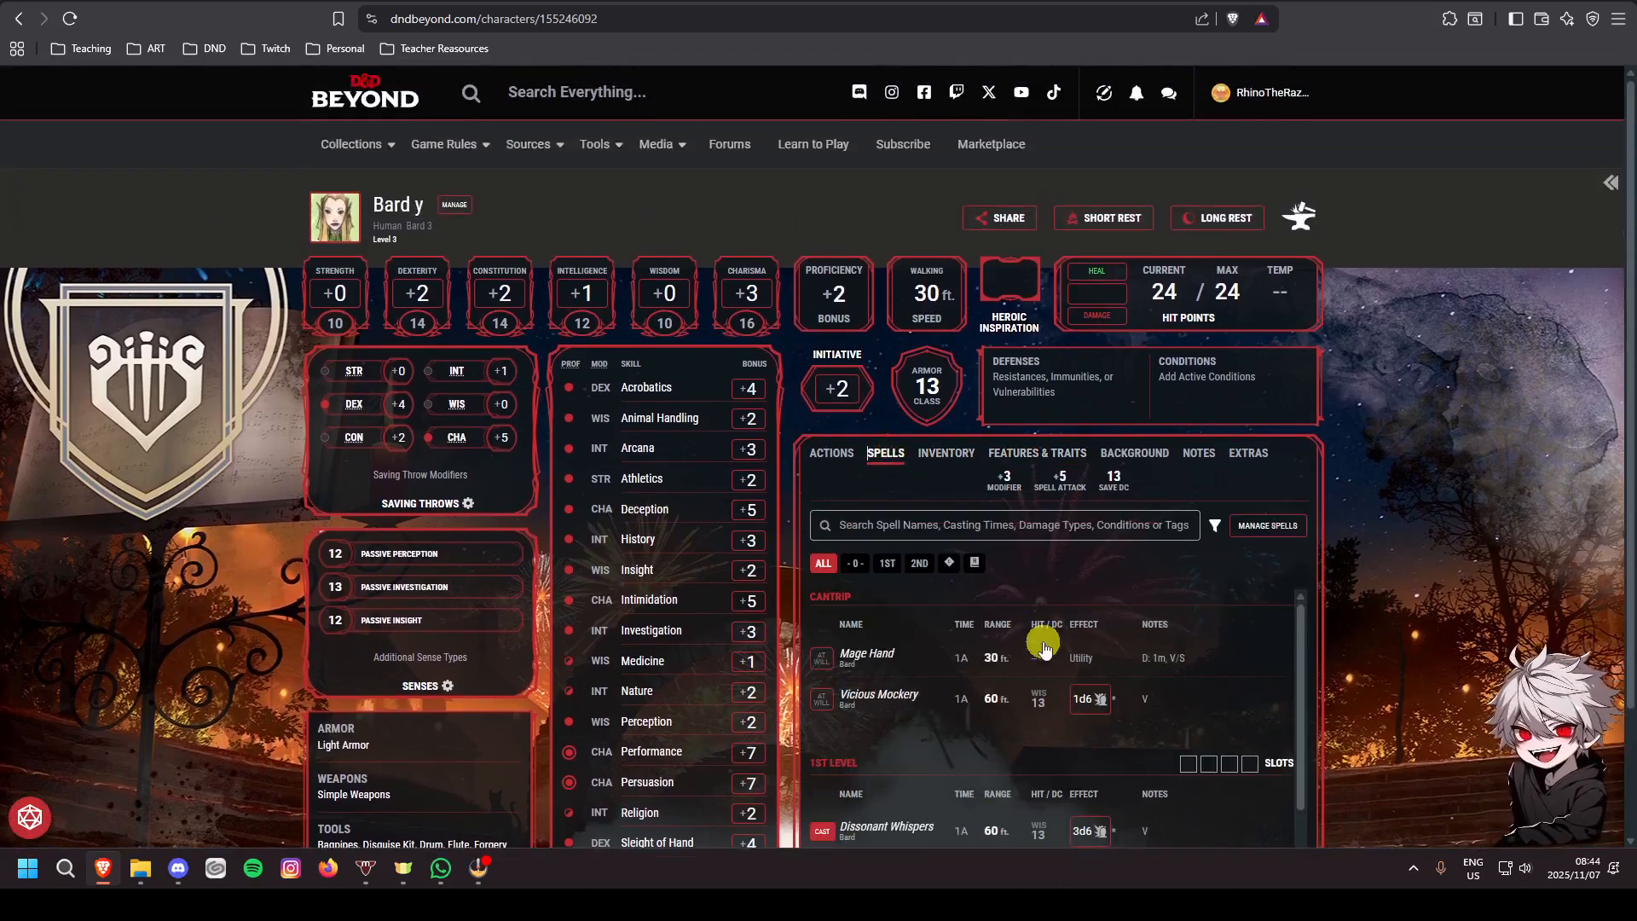
Roll the 1d6 damage for the Vicious Mockery cantrip from the spell list
{"action": "scroll", "coordinate": [1047, 614], "scroll_direction": "down", "scroll_amount": 1}
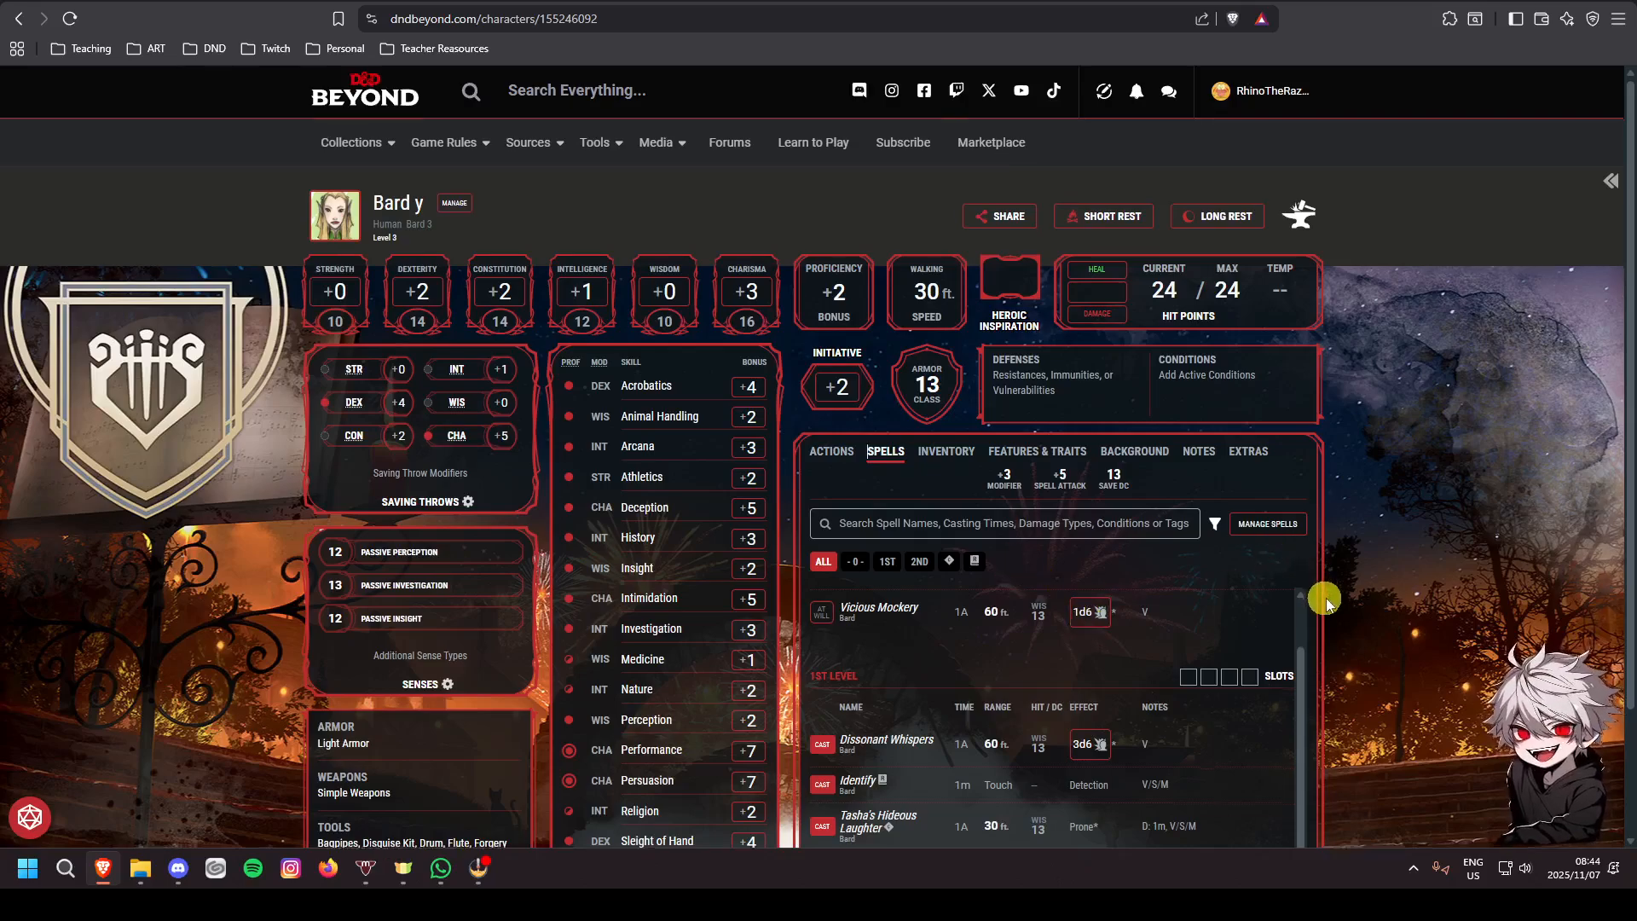
{"action": "scroll", "coordinate": [1279, 623], "scroll_direction": "up", "scroll_amount": 1}
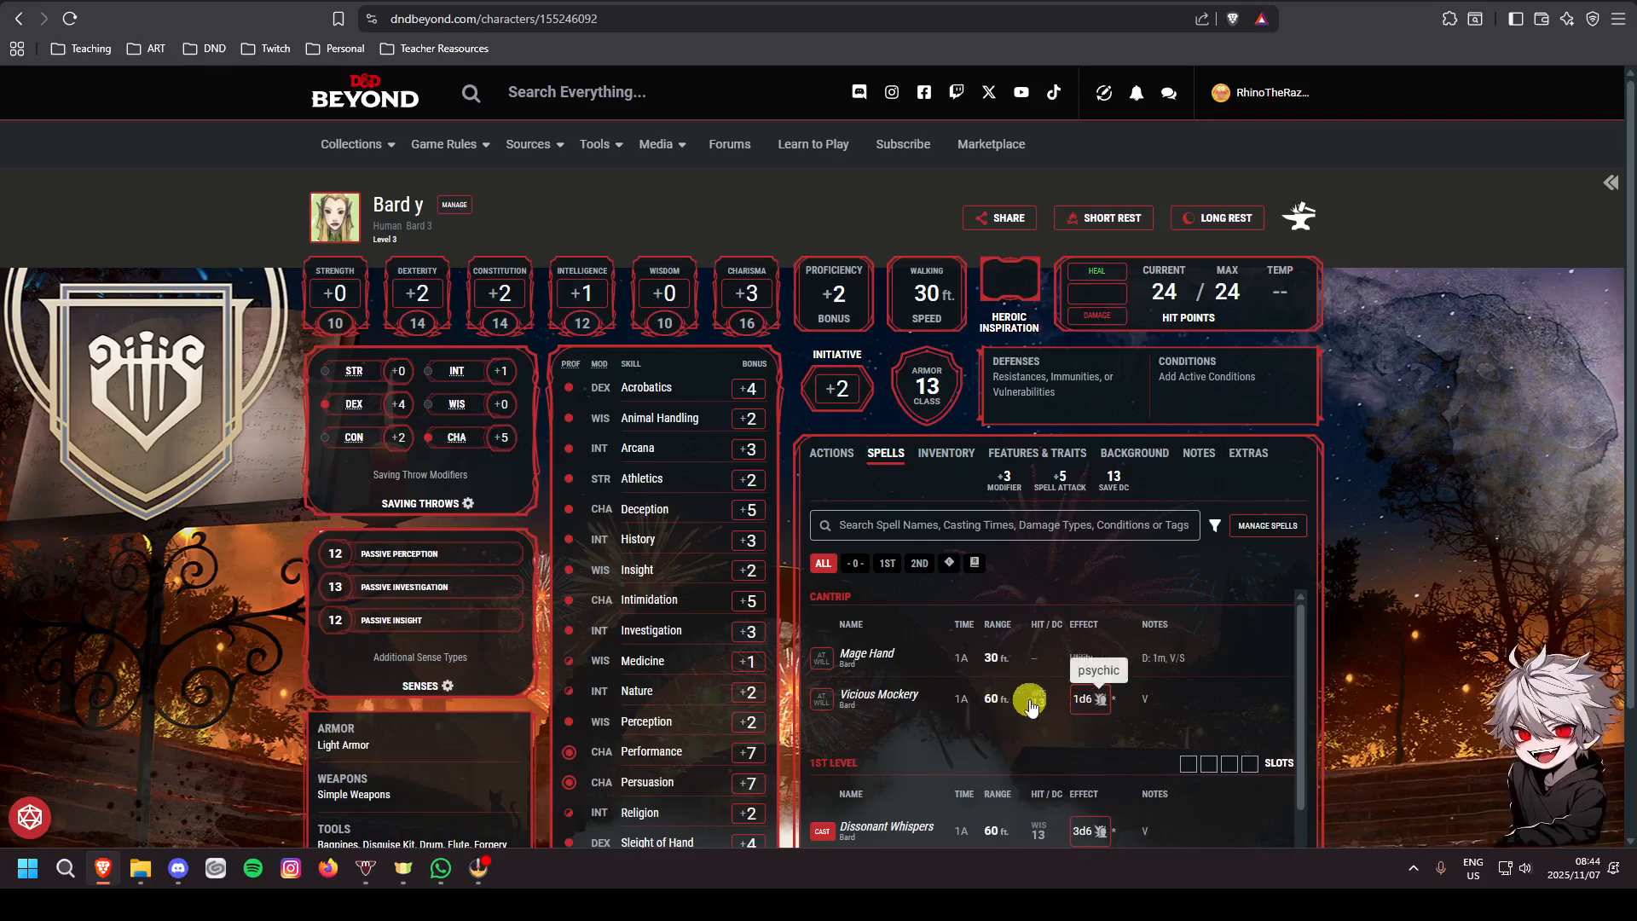
{"action": "left_click", "coordinate": [1081, 700]}
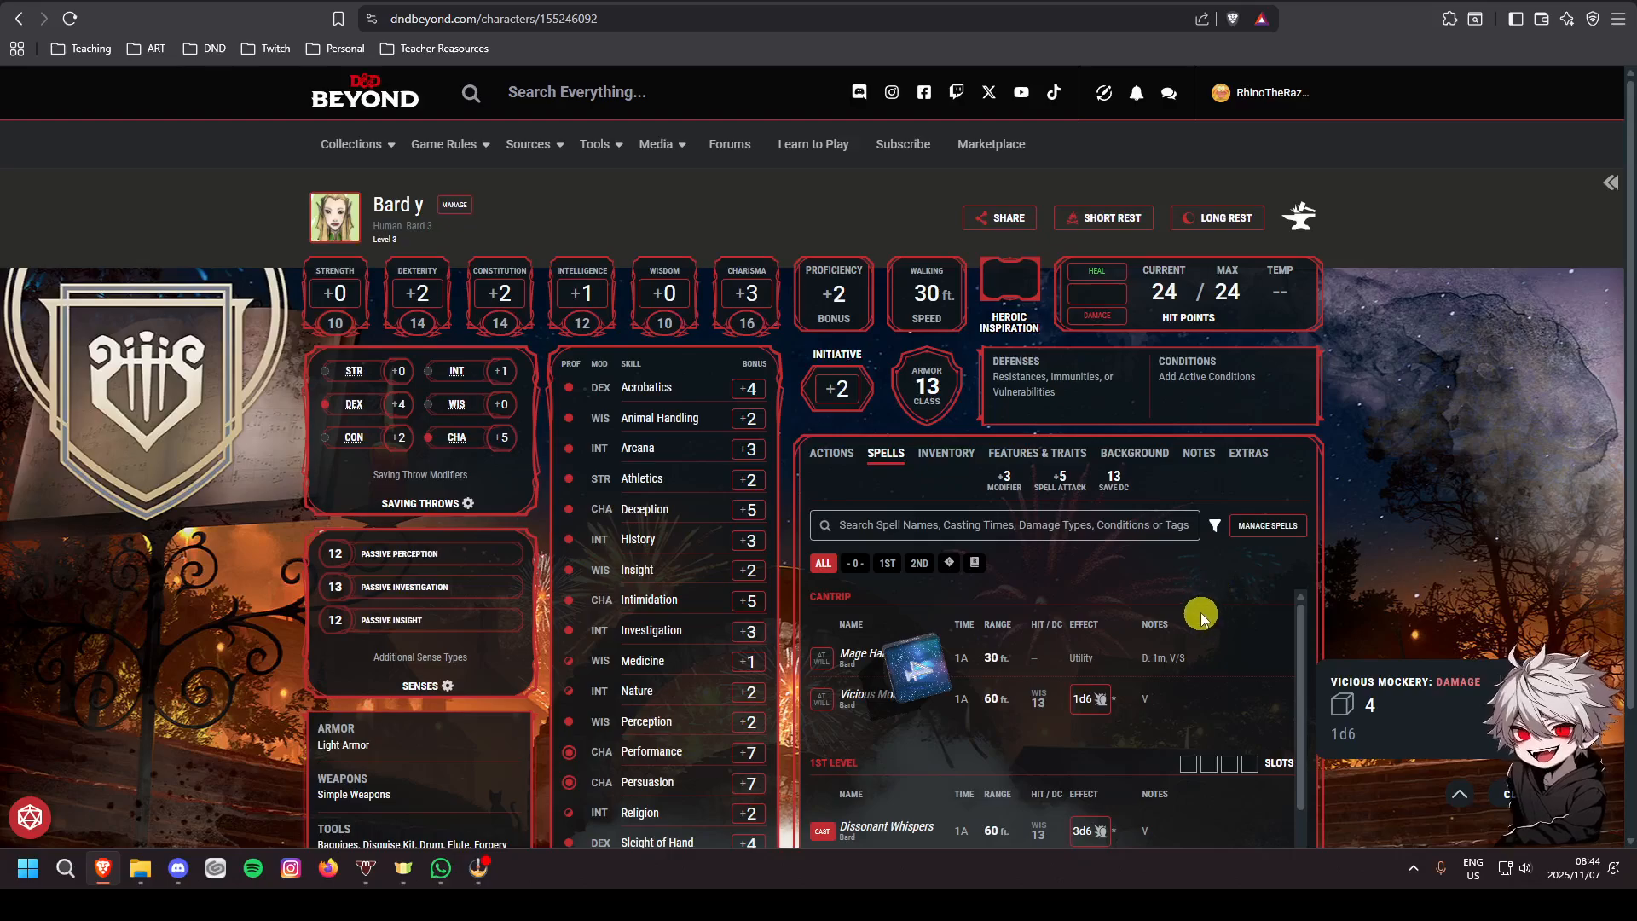
Look over the whole character sheet once more, including the spells, skills, senses, and proficiencies and training
{"action": "scroll", "coordinate": [1203, 614], "scroll_direction": "down", "scroll_amount": 1}
{"action": "scroll", "coordinate": [1207, 612], "scroll_direction": "up", "scroll_amount": 1}
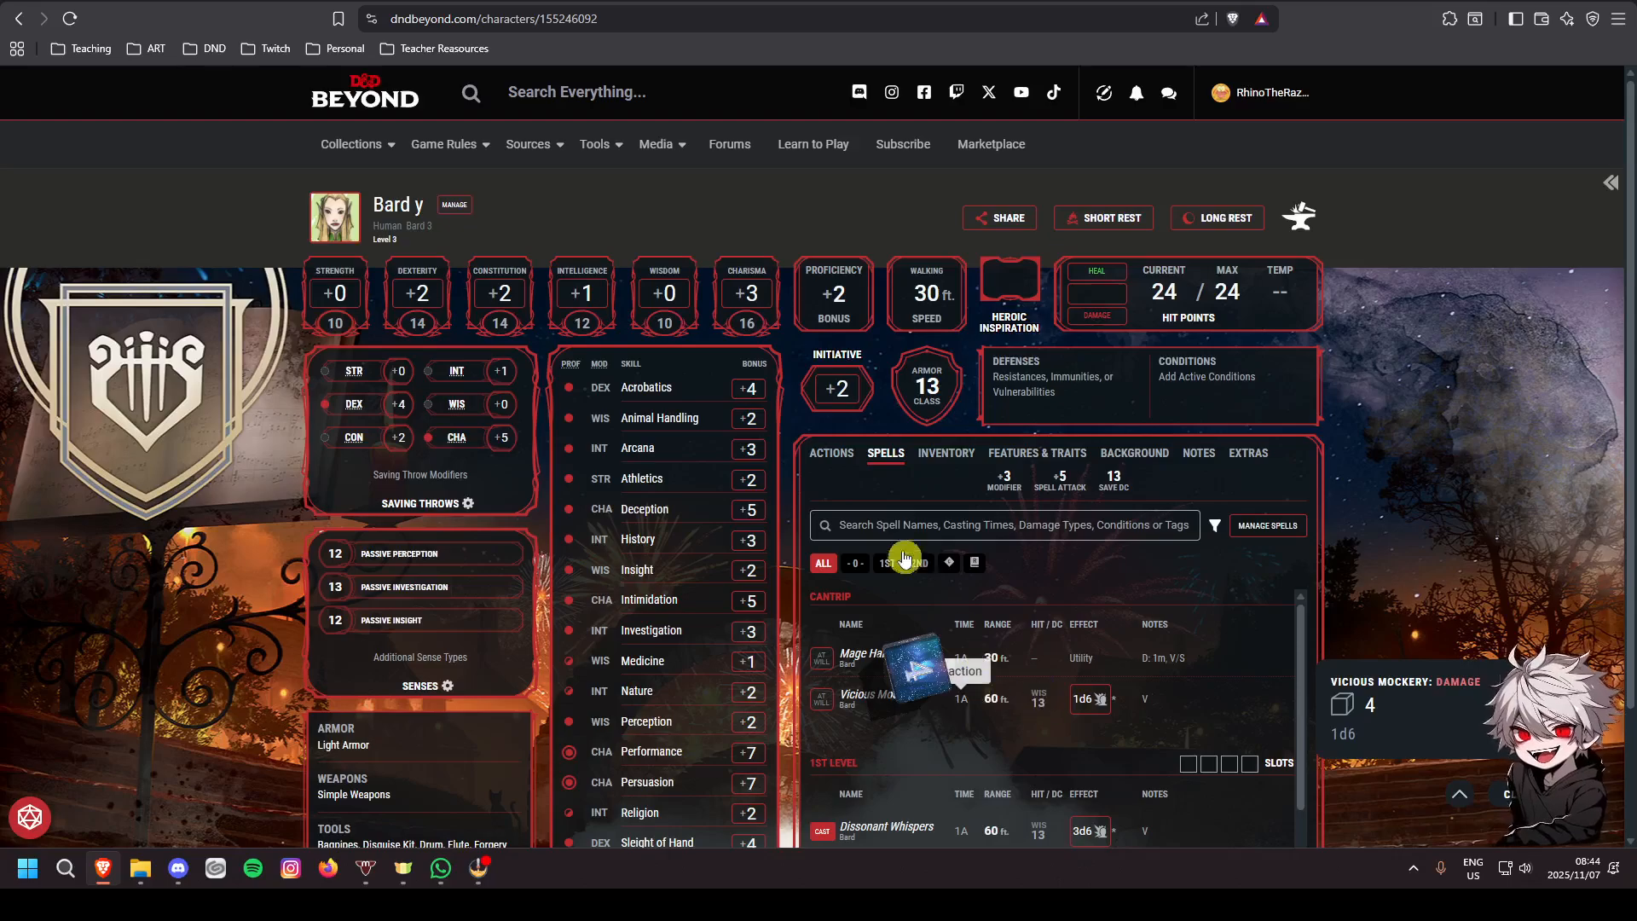
{"action": "scroll", "coordinate": [998, 637], "scroll_direction": "down", "scroll_amount": 2}
{"action": "scroll", "coordinate": [1023, 652], "scroll_direction": "up", "scroll_amount": 2}
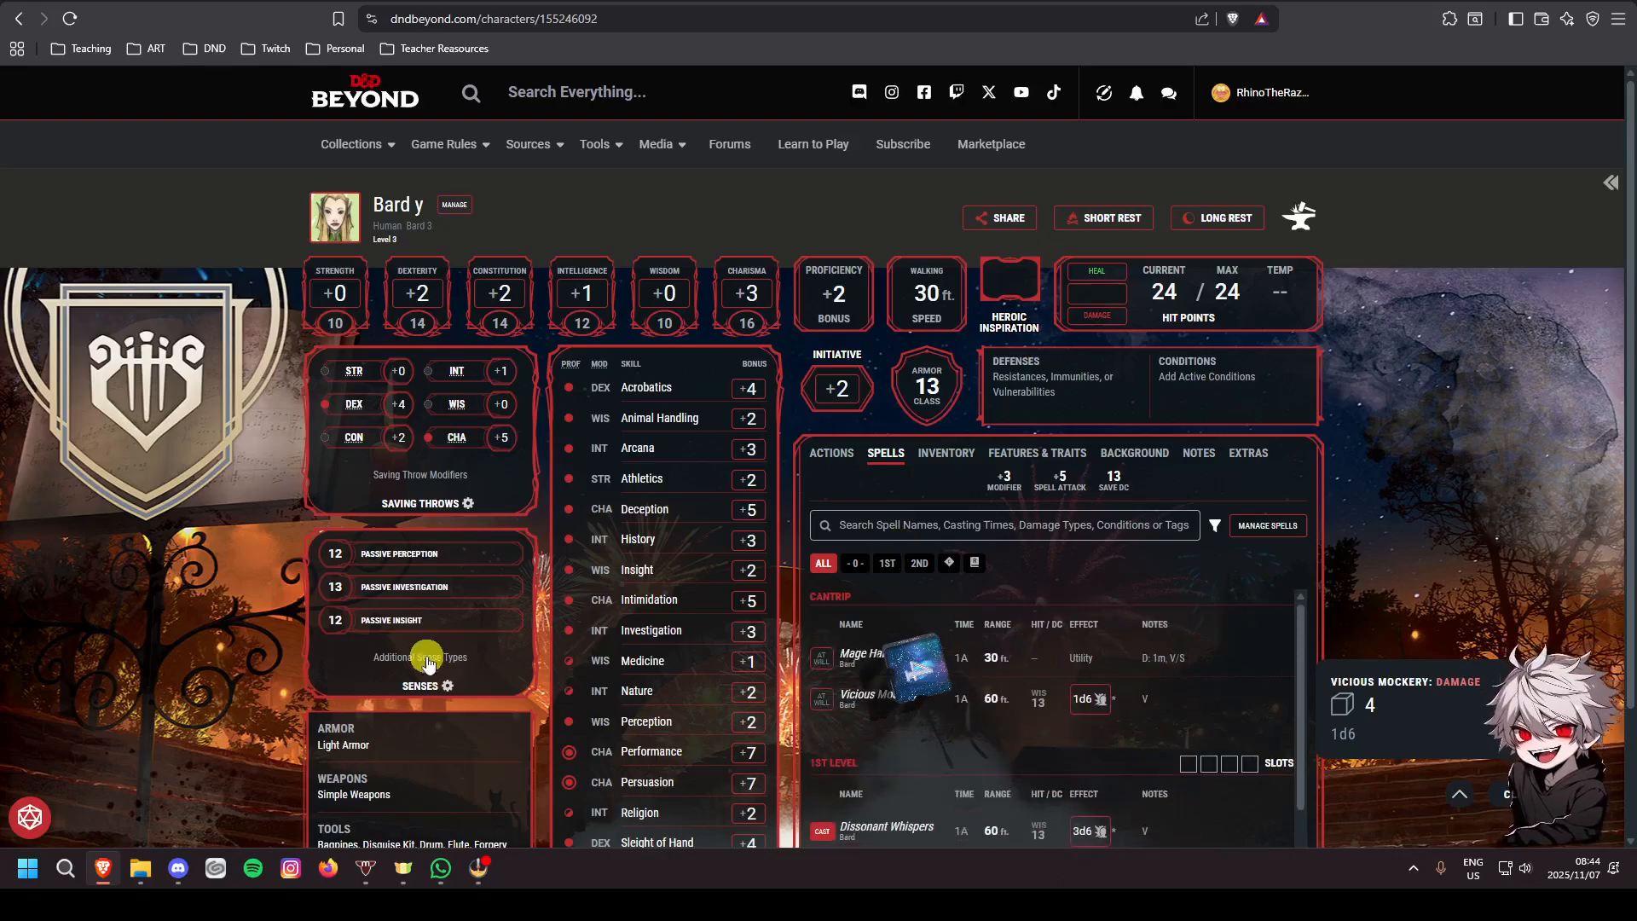
{"action": "scroll", "coordinate": [147, 555], "scroll_direction": "down", "scroll_amount": 2}
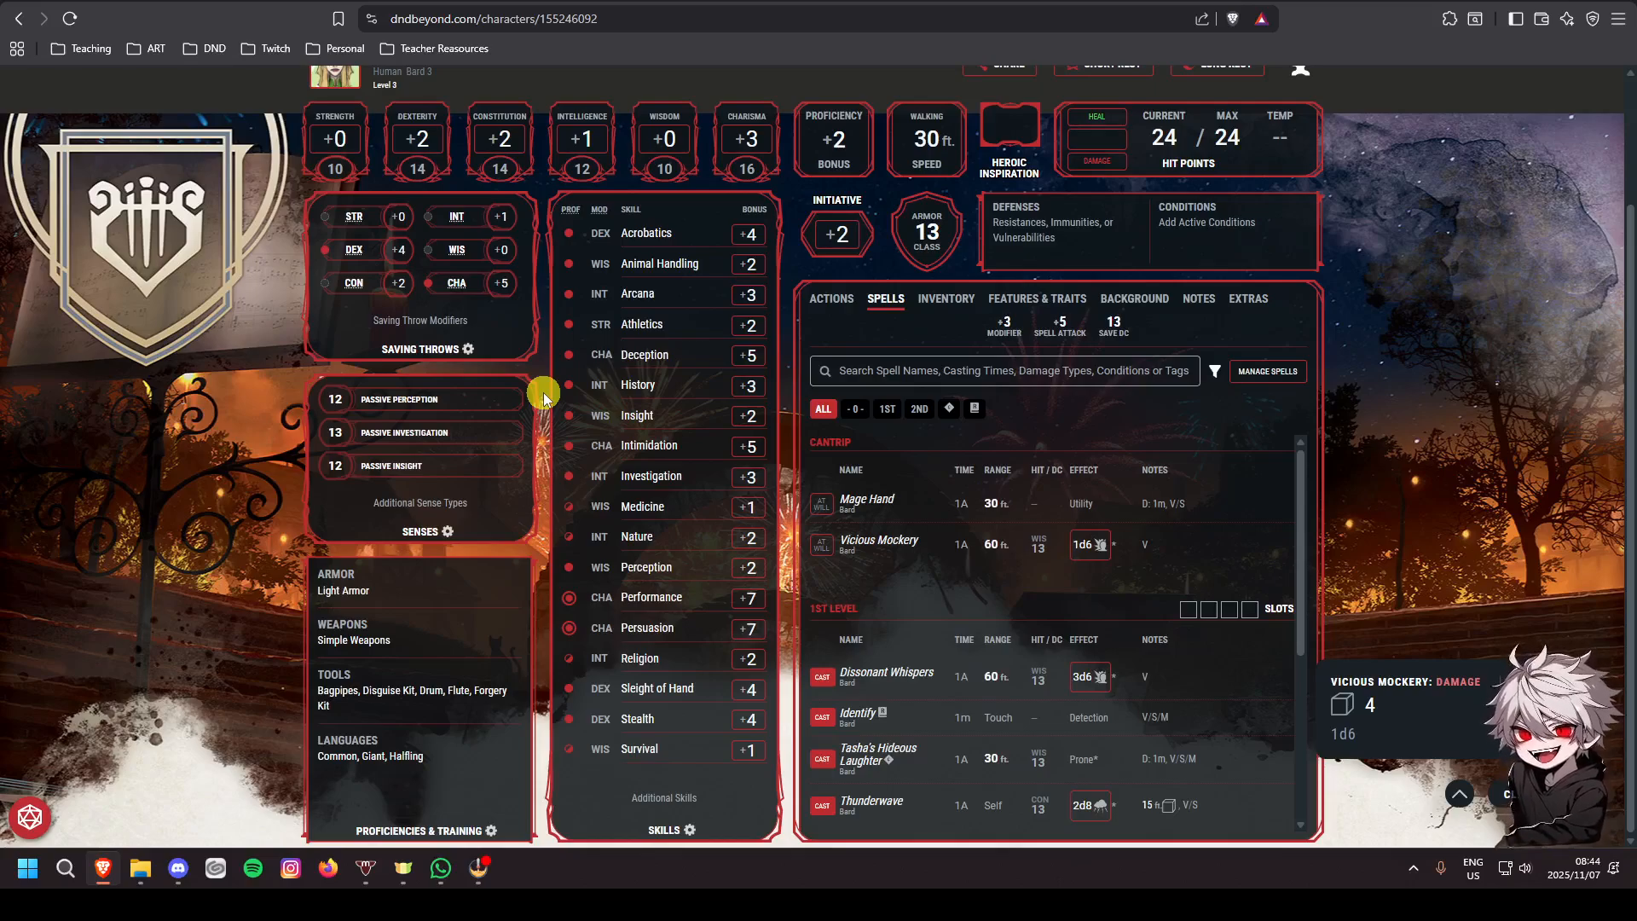
{"action": "scroll", "coordinate": [544, 393], "scroll_direction": "up", "scroll_amount": 2}
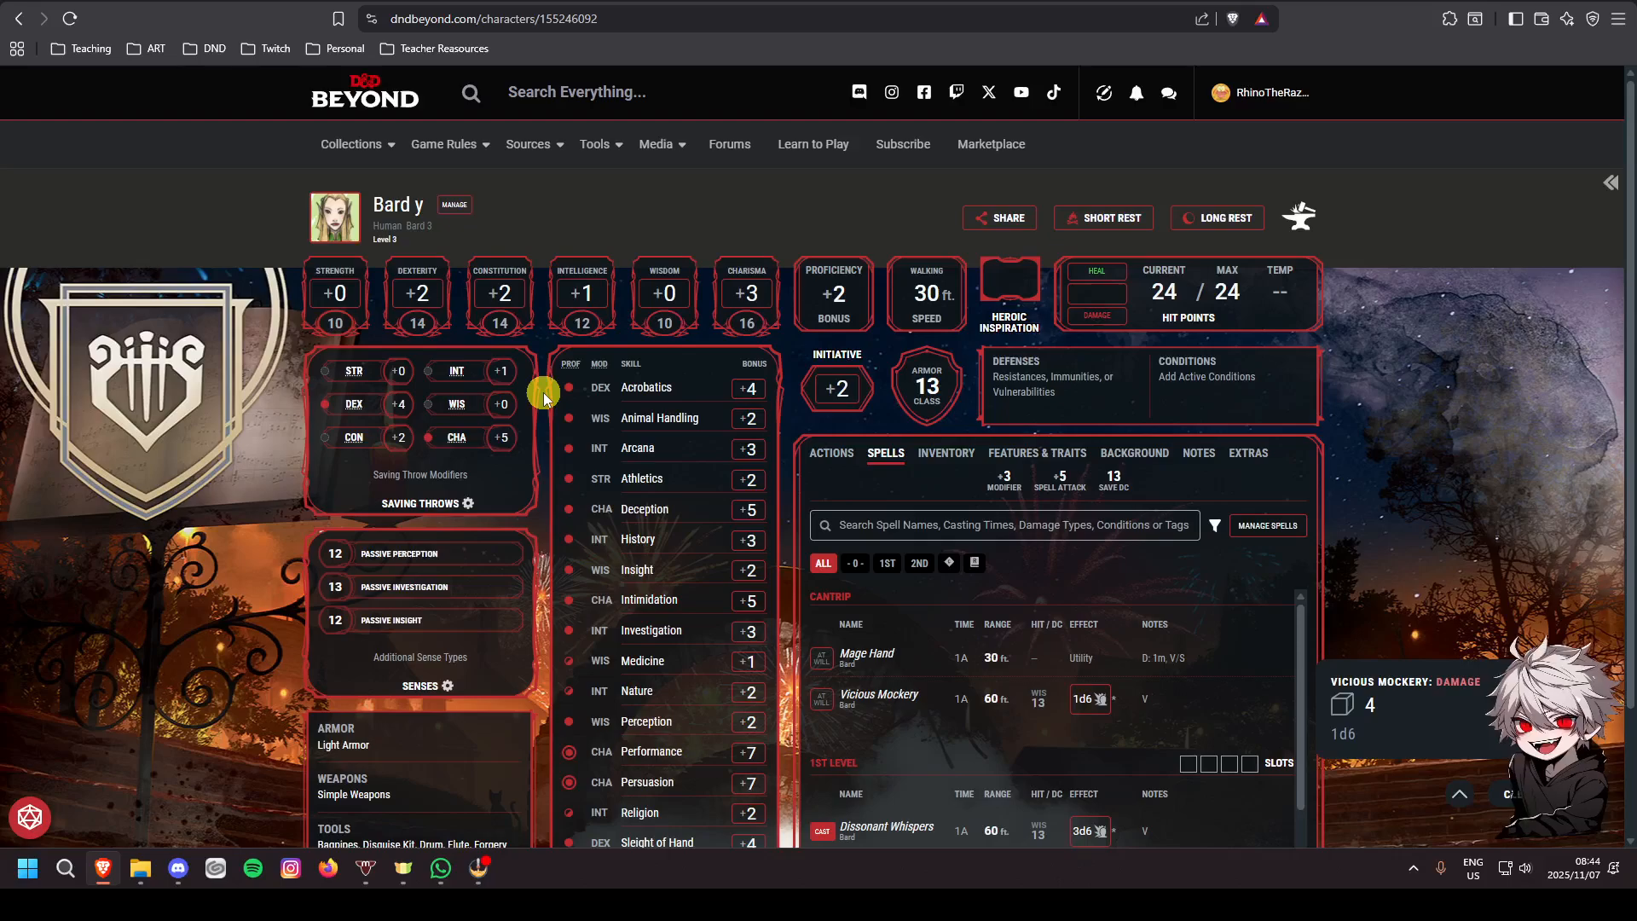